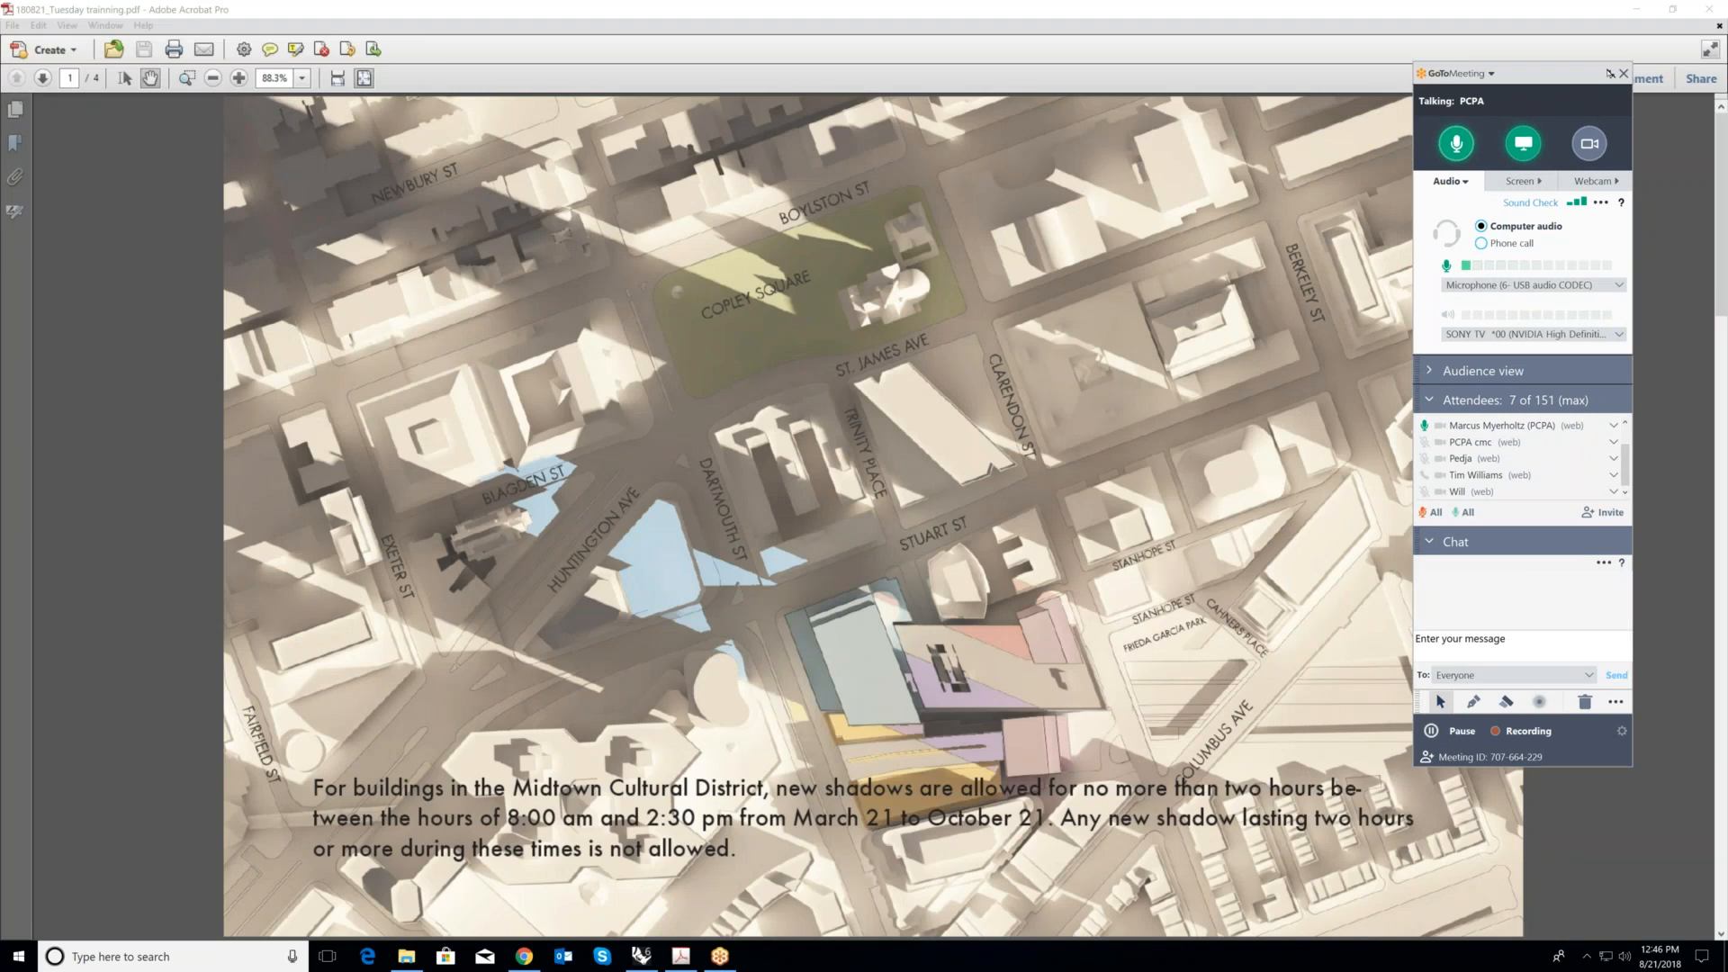
# - Hide the meeting control panel and review the PDF's shadow rules, difficulty list, shadow comparison chart and massing diagrams
pyautogui.click(1610, 73)
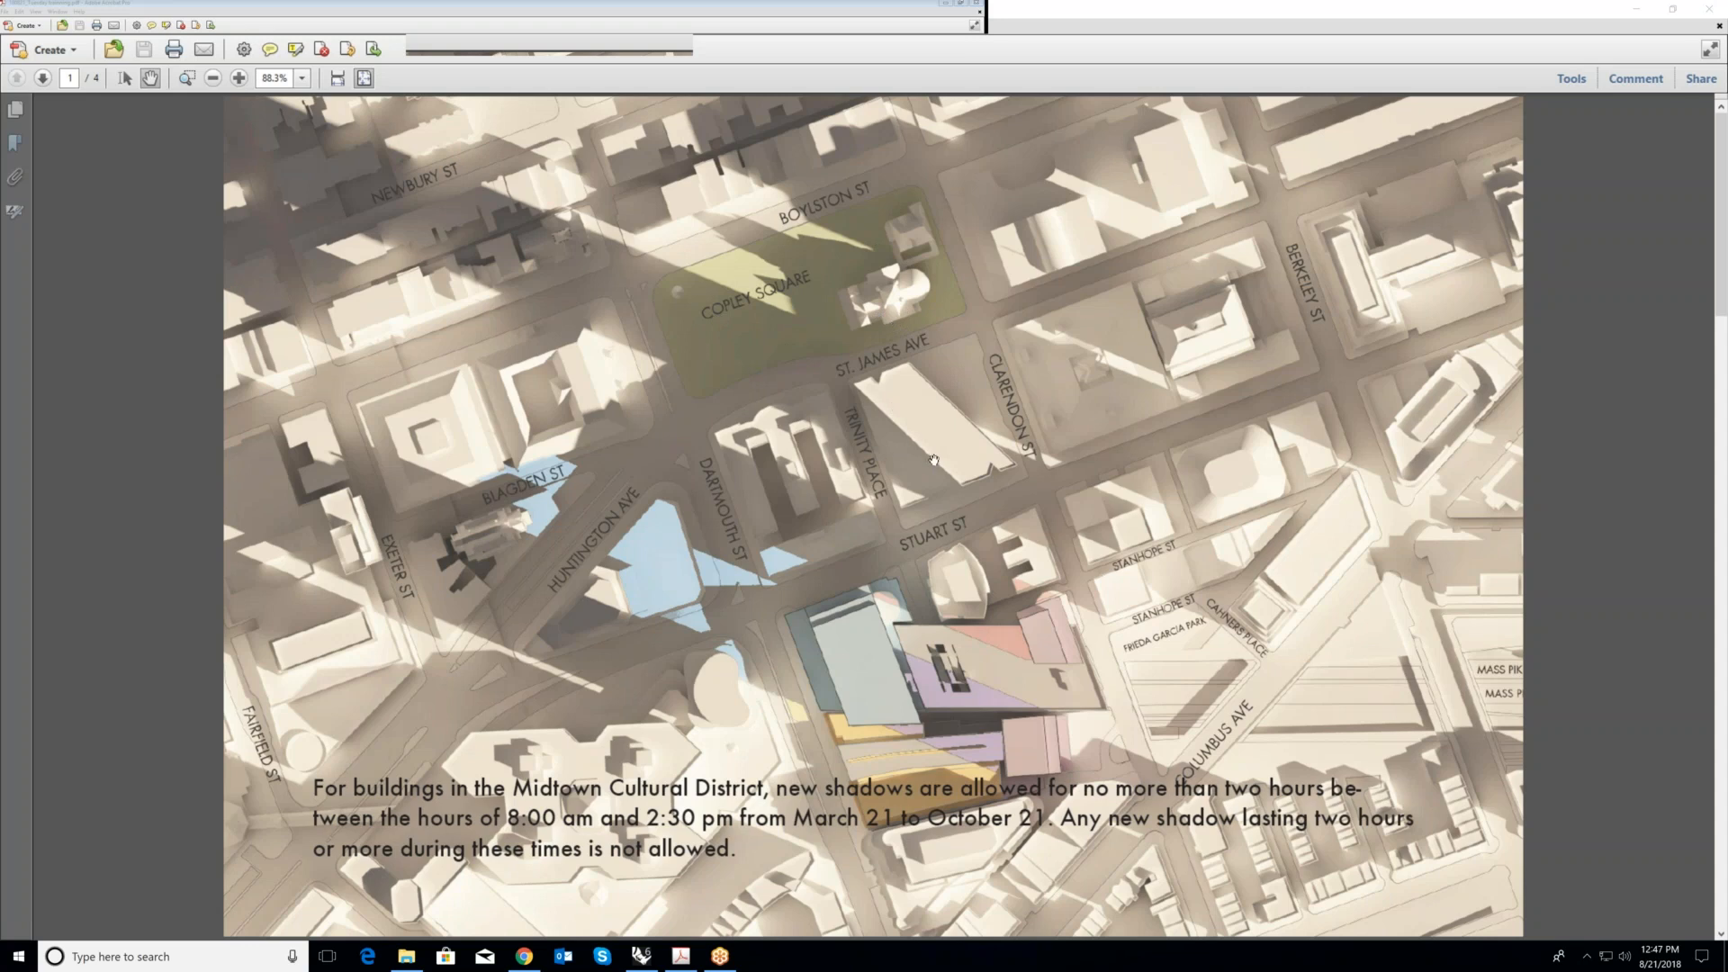
pyautogui.scroll(-1, 932, 451)
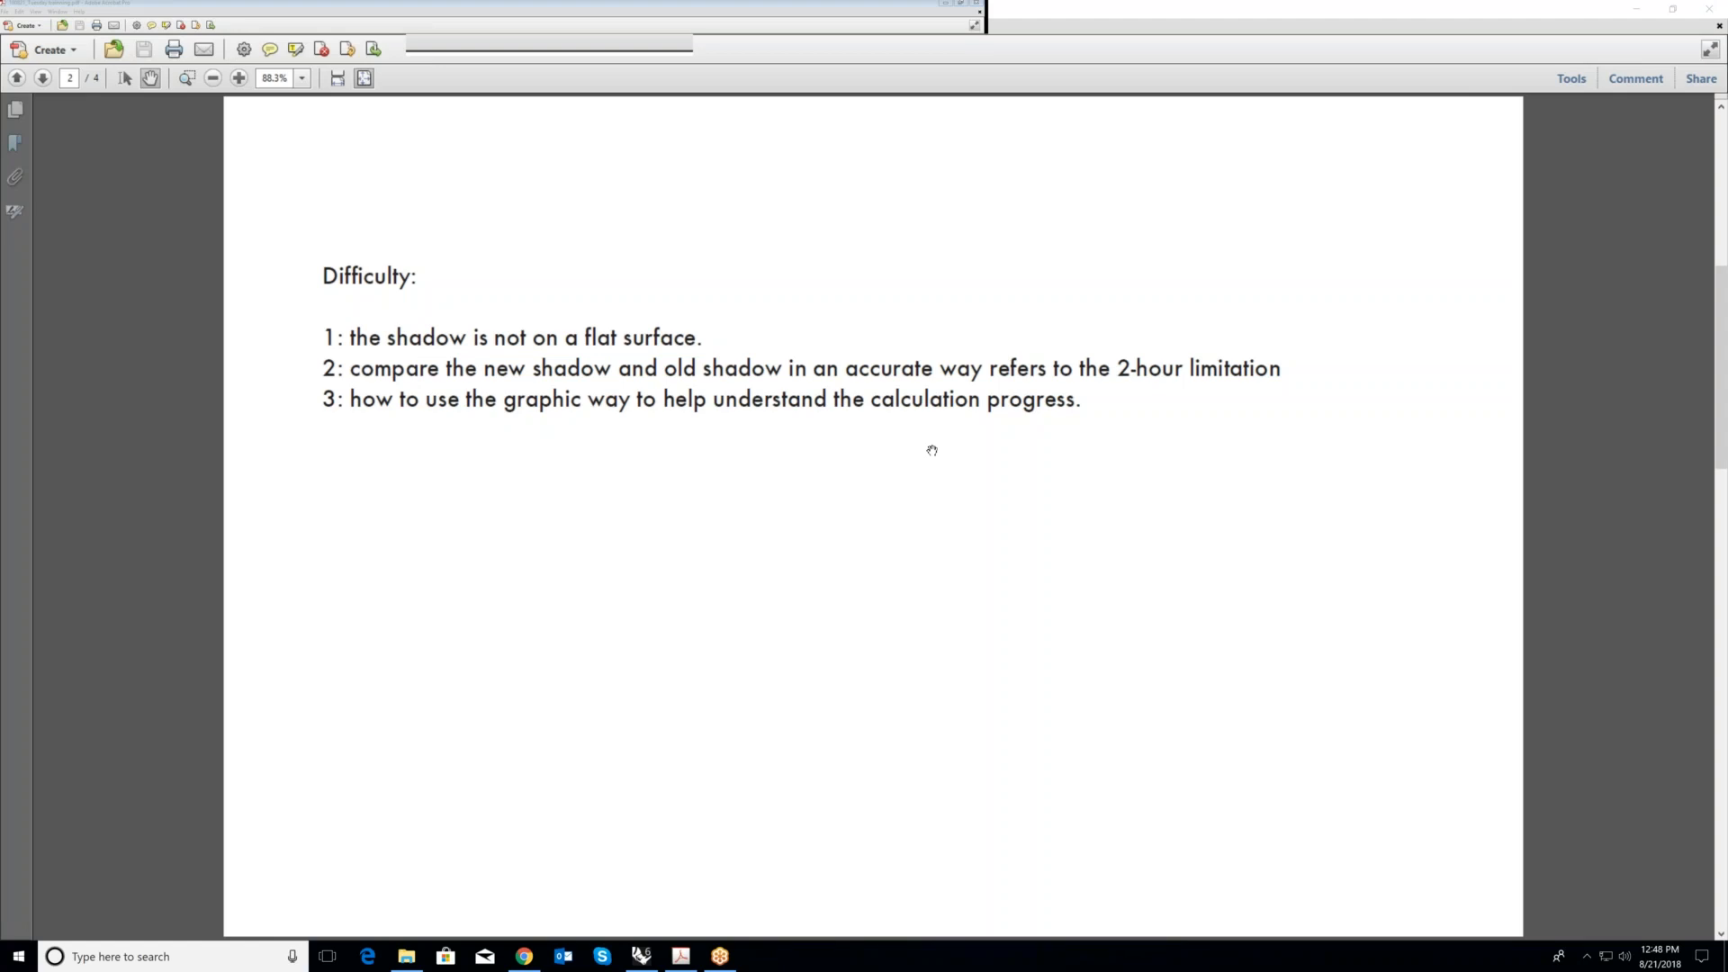
pyautogui.scroll(2, 725, 306)
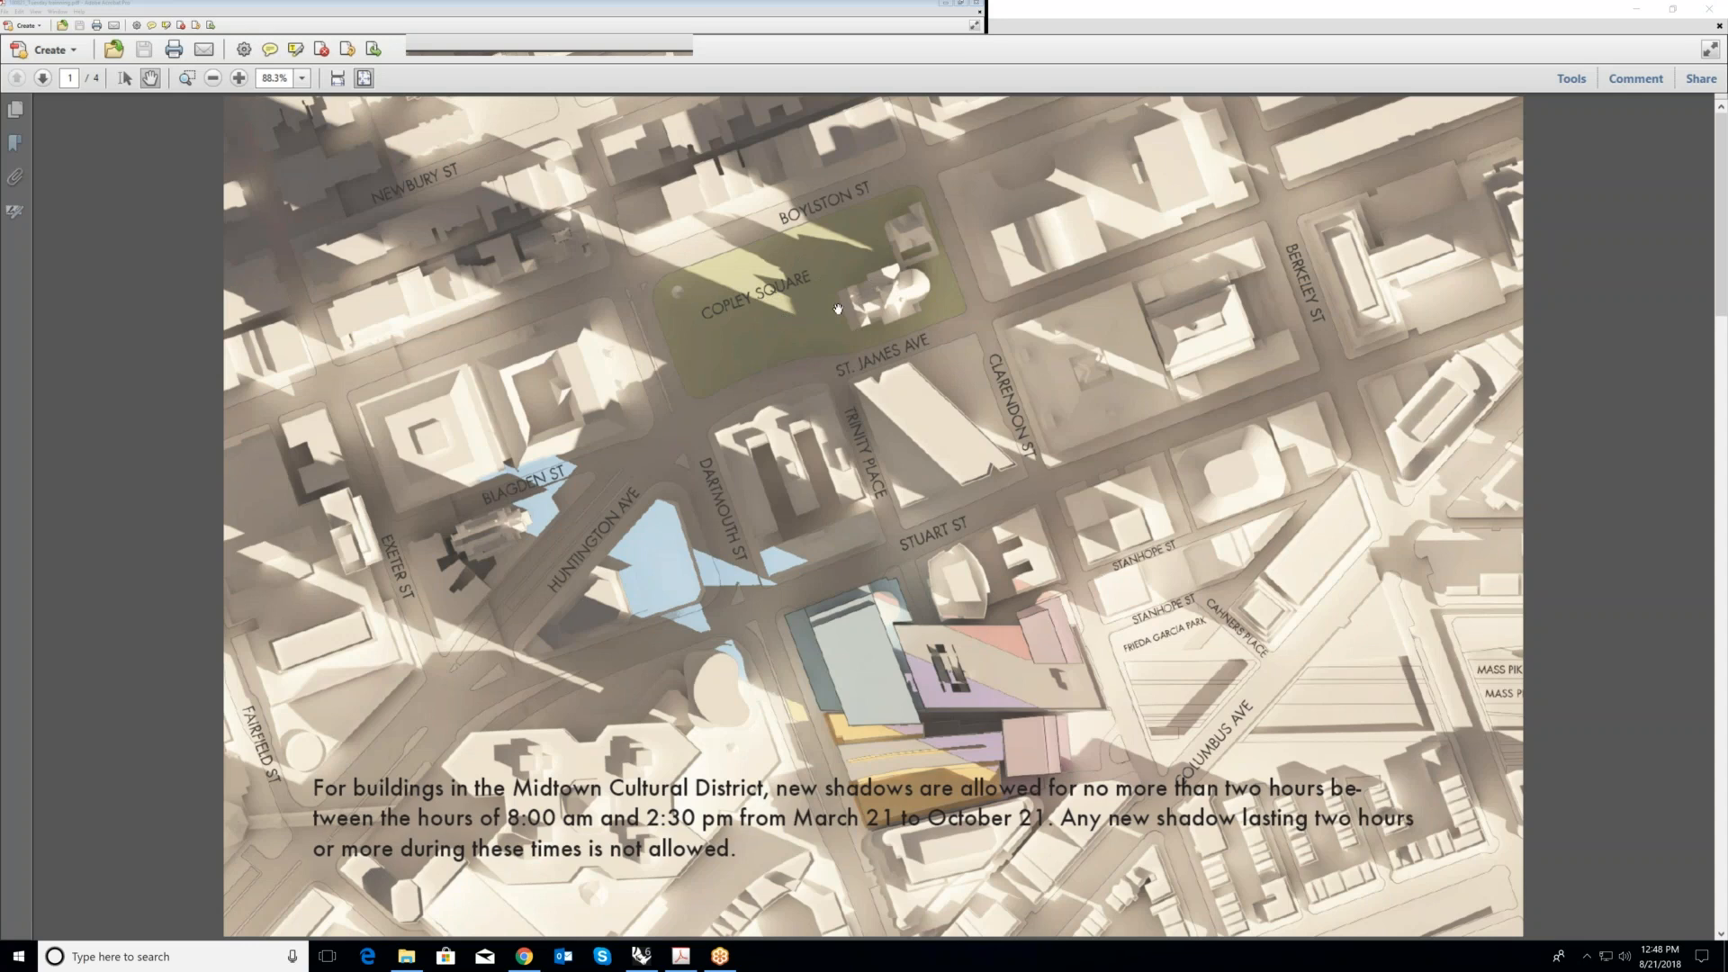
pyautogui.scroll(-1, 872, 298)
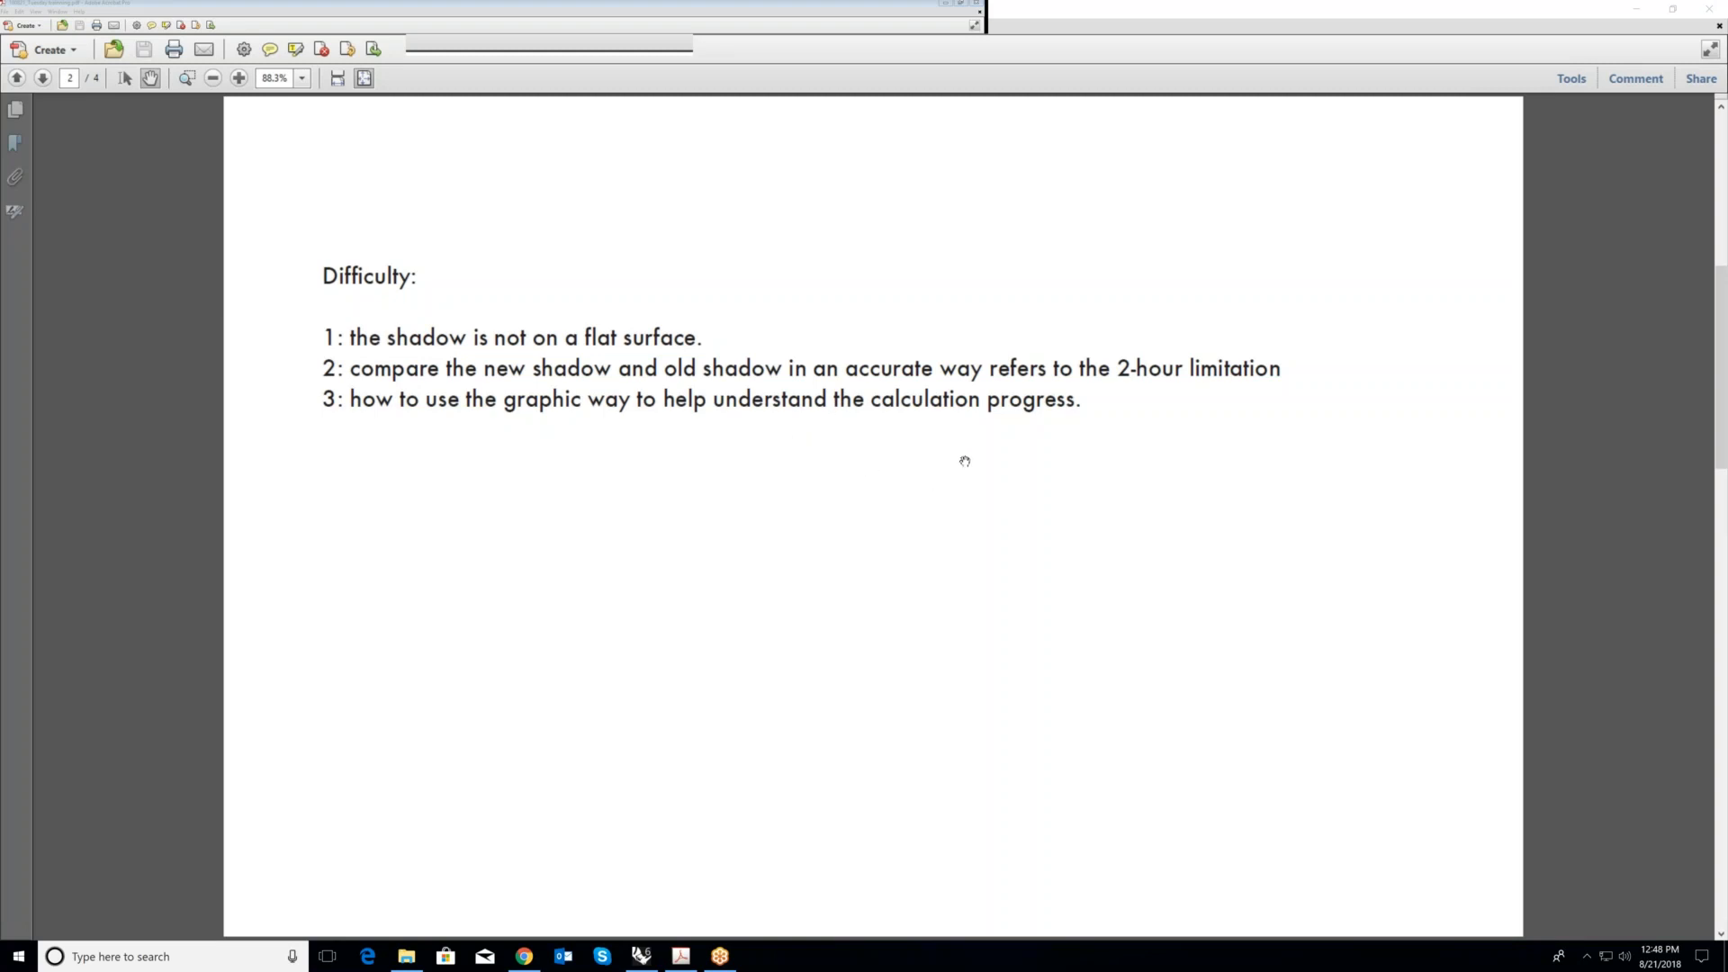
pyautogui.scroll(-1, 913, 438)
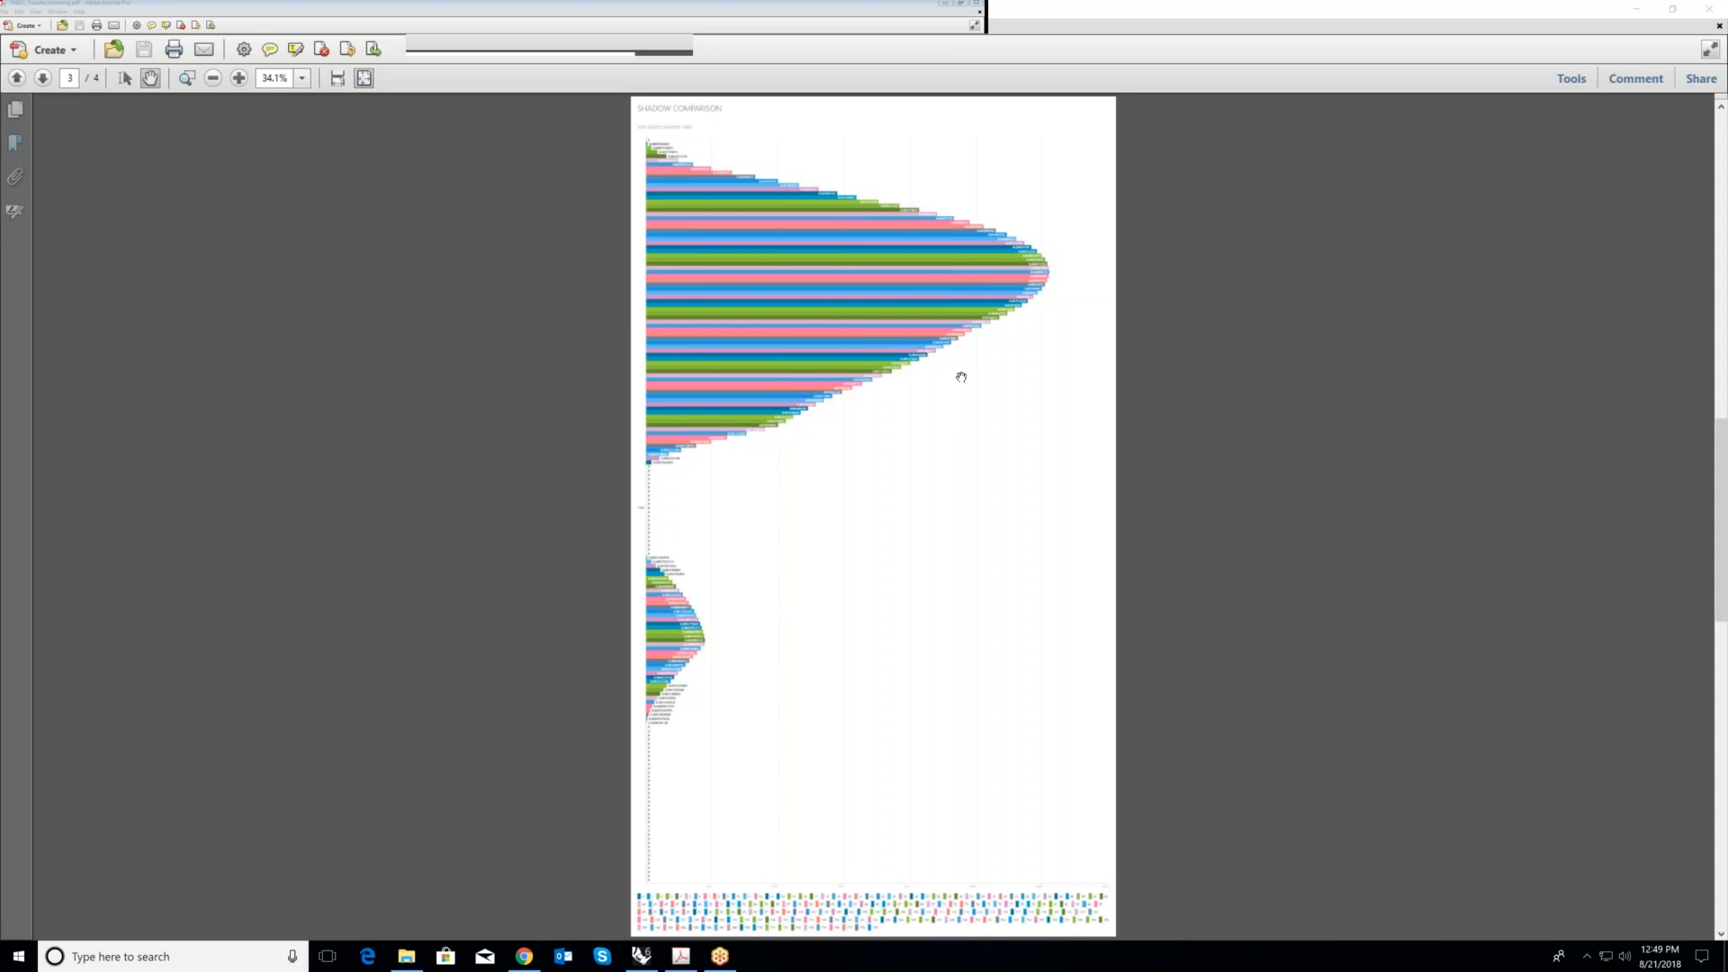
pyautogui.scroll(-1, 961, 377)
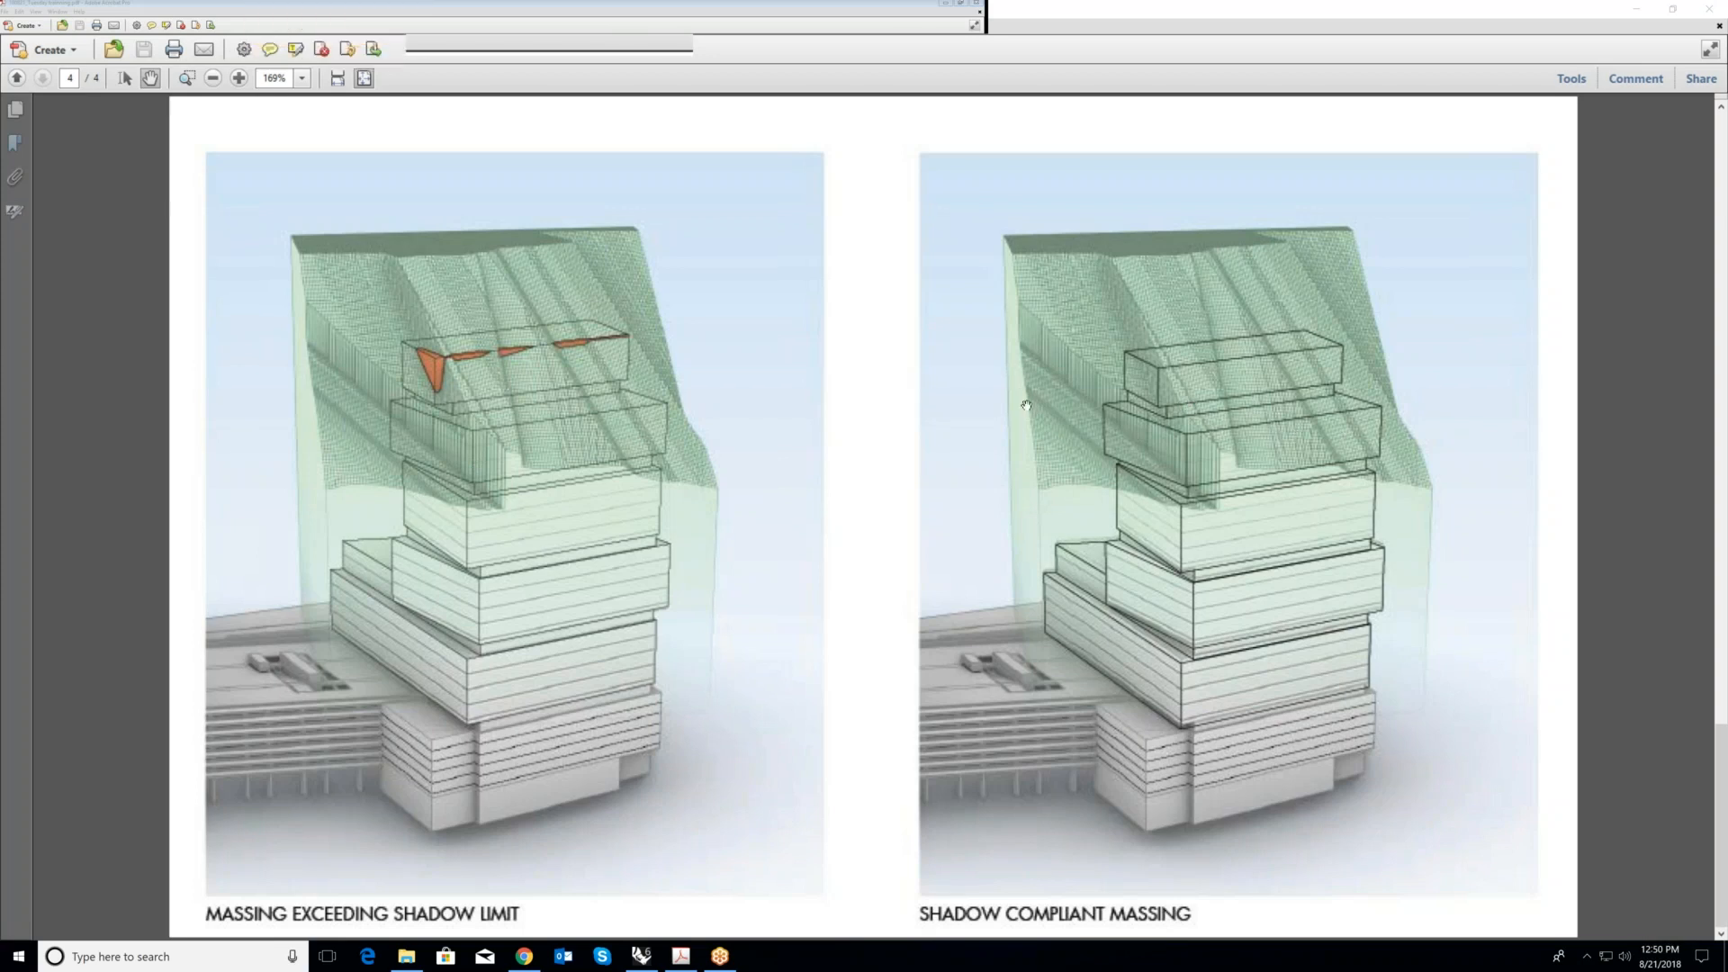
pyautogui.scroll(4, 872, 378)
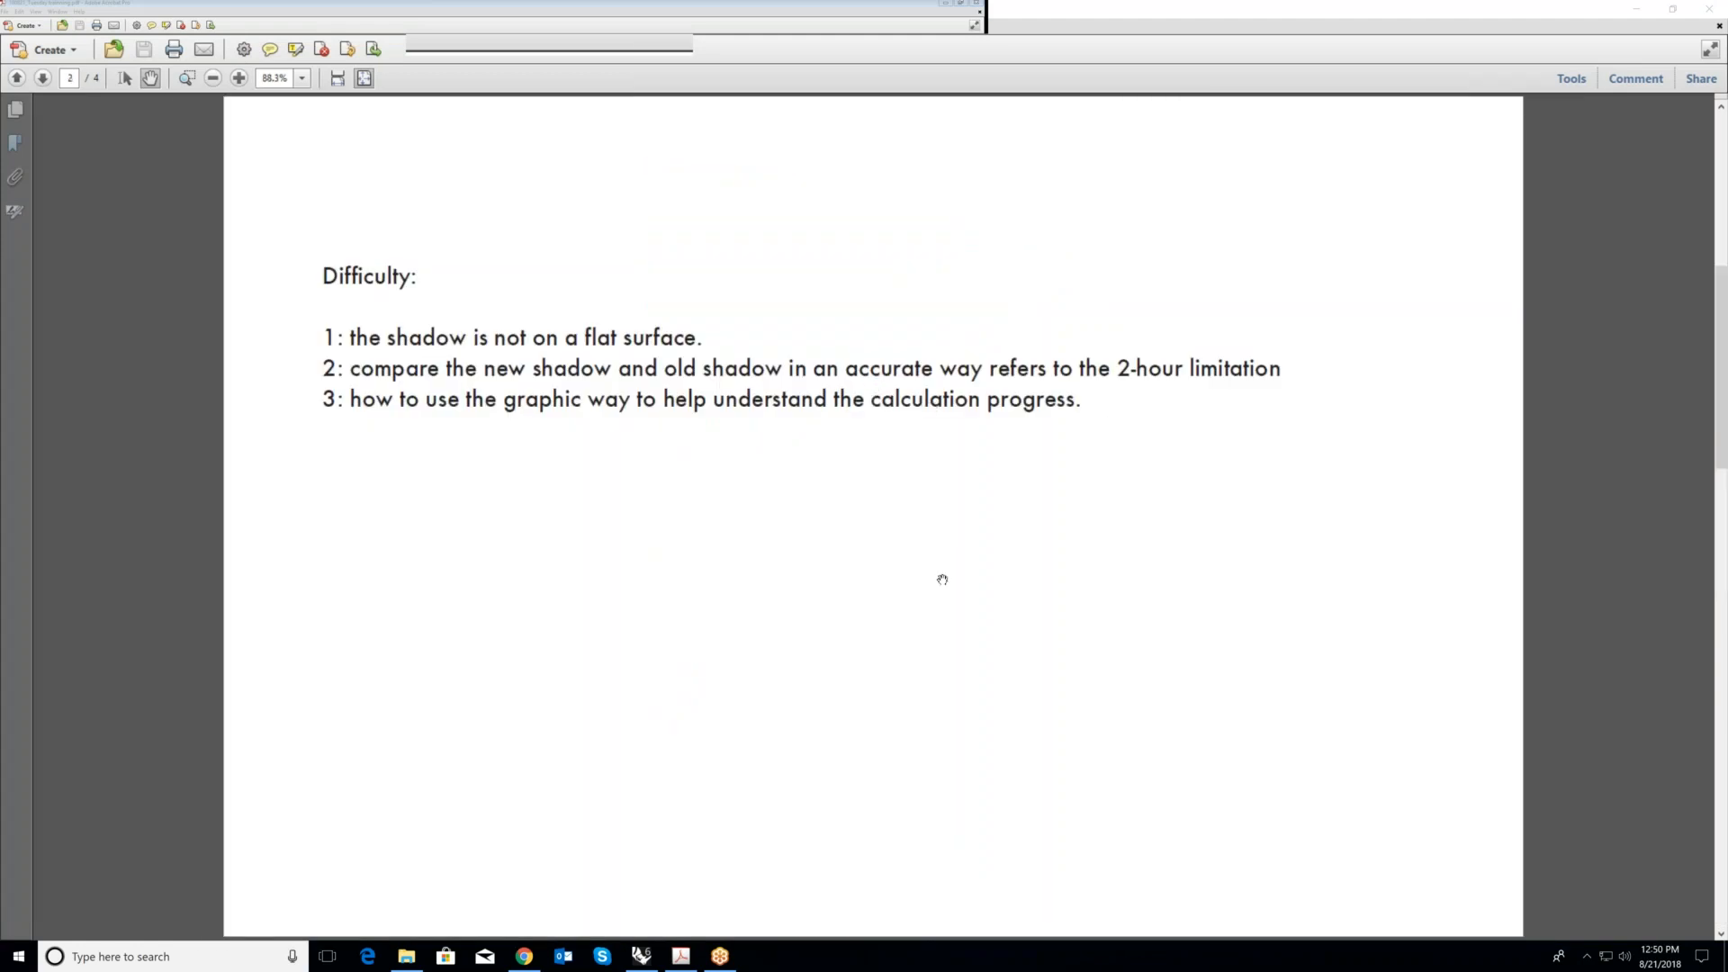
# - Switch to Rhino and set the Perspective viewport to the Shaded display mode
pyautogui.click(641, 955)
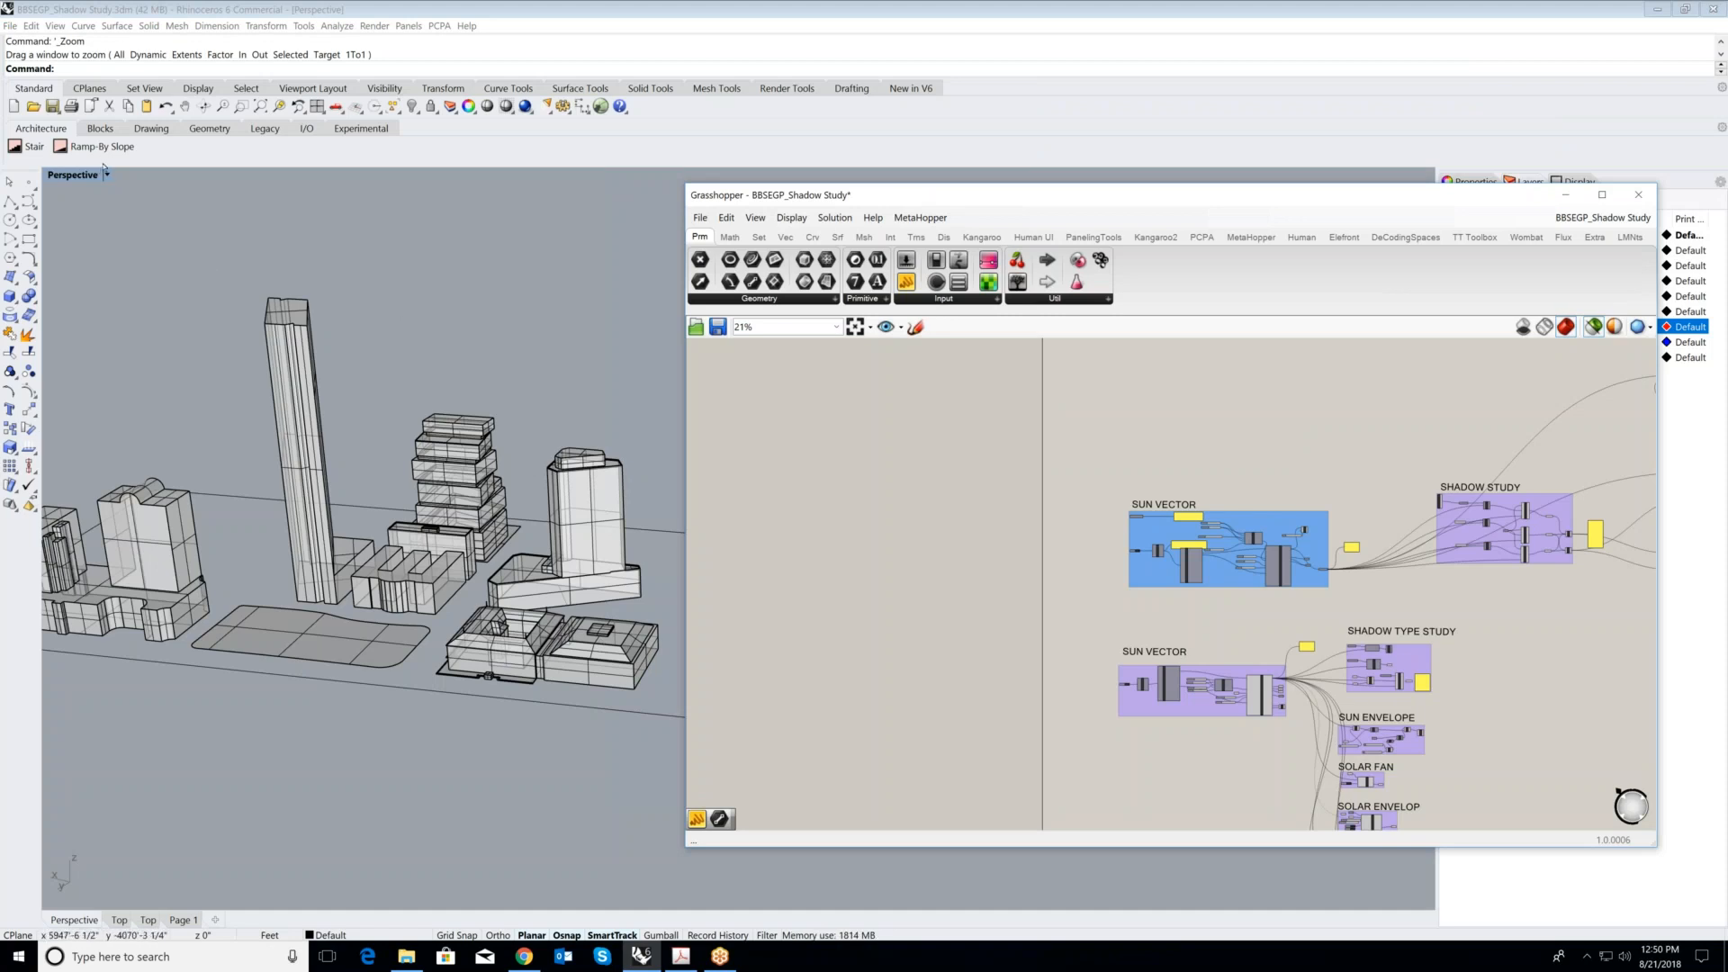
pyautogui.click(103, 214)
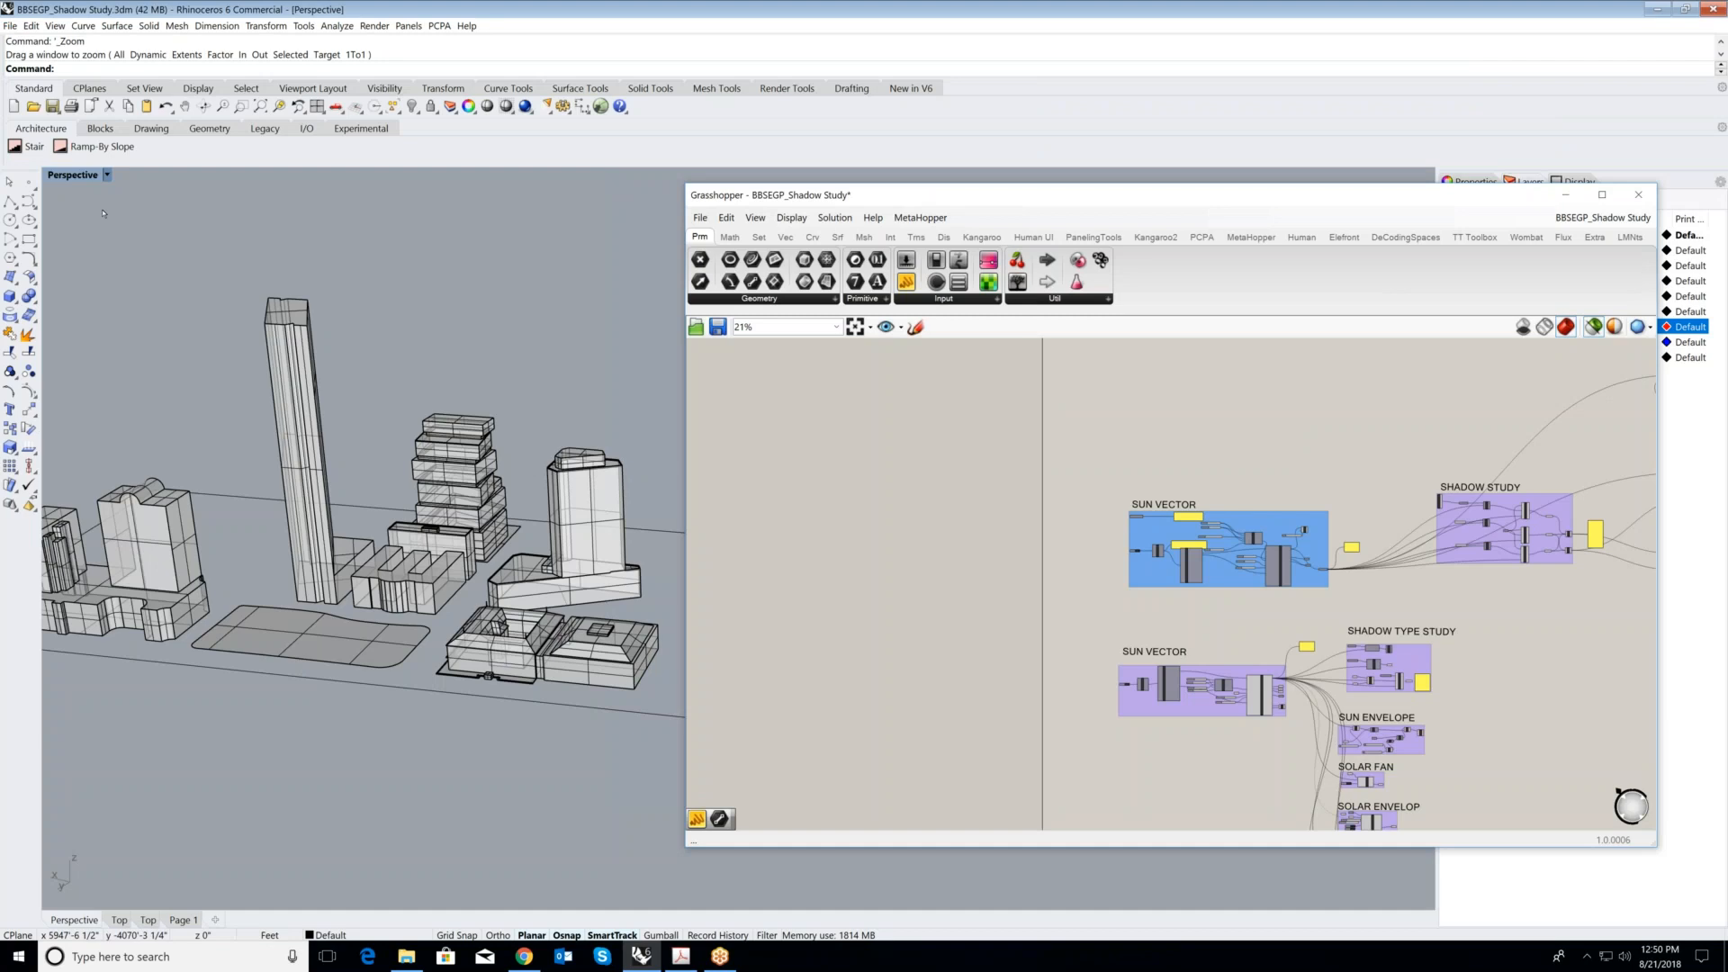
pyautogui.click(107, 176)
pyautogui.click(90, 235)
pyautogui.scroll(-2, 598, 405)
# - Examine the upper Sun Vector group in the Grasshopper definition, from the Ladybug panel to the Open weather file component
pyautogui.scroll(1, 1197, 597)
pyautogui.scroll(3, 1232, 539)
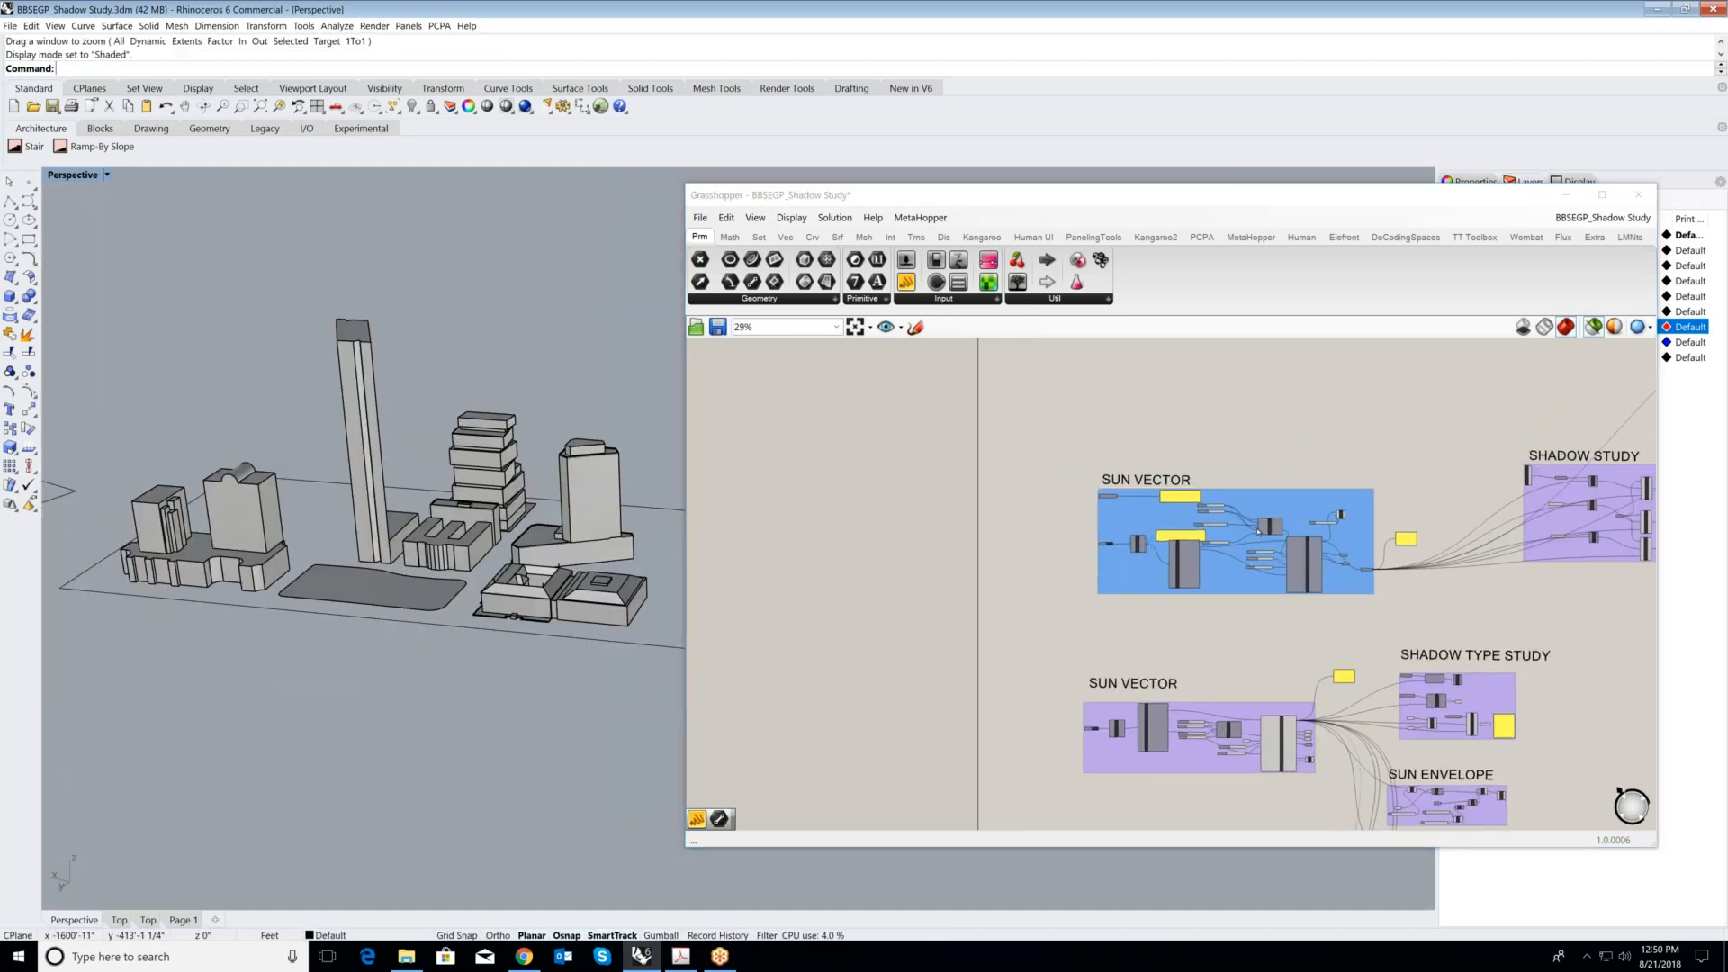
pyautogui.scroll(4, 1189, 520)
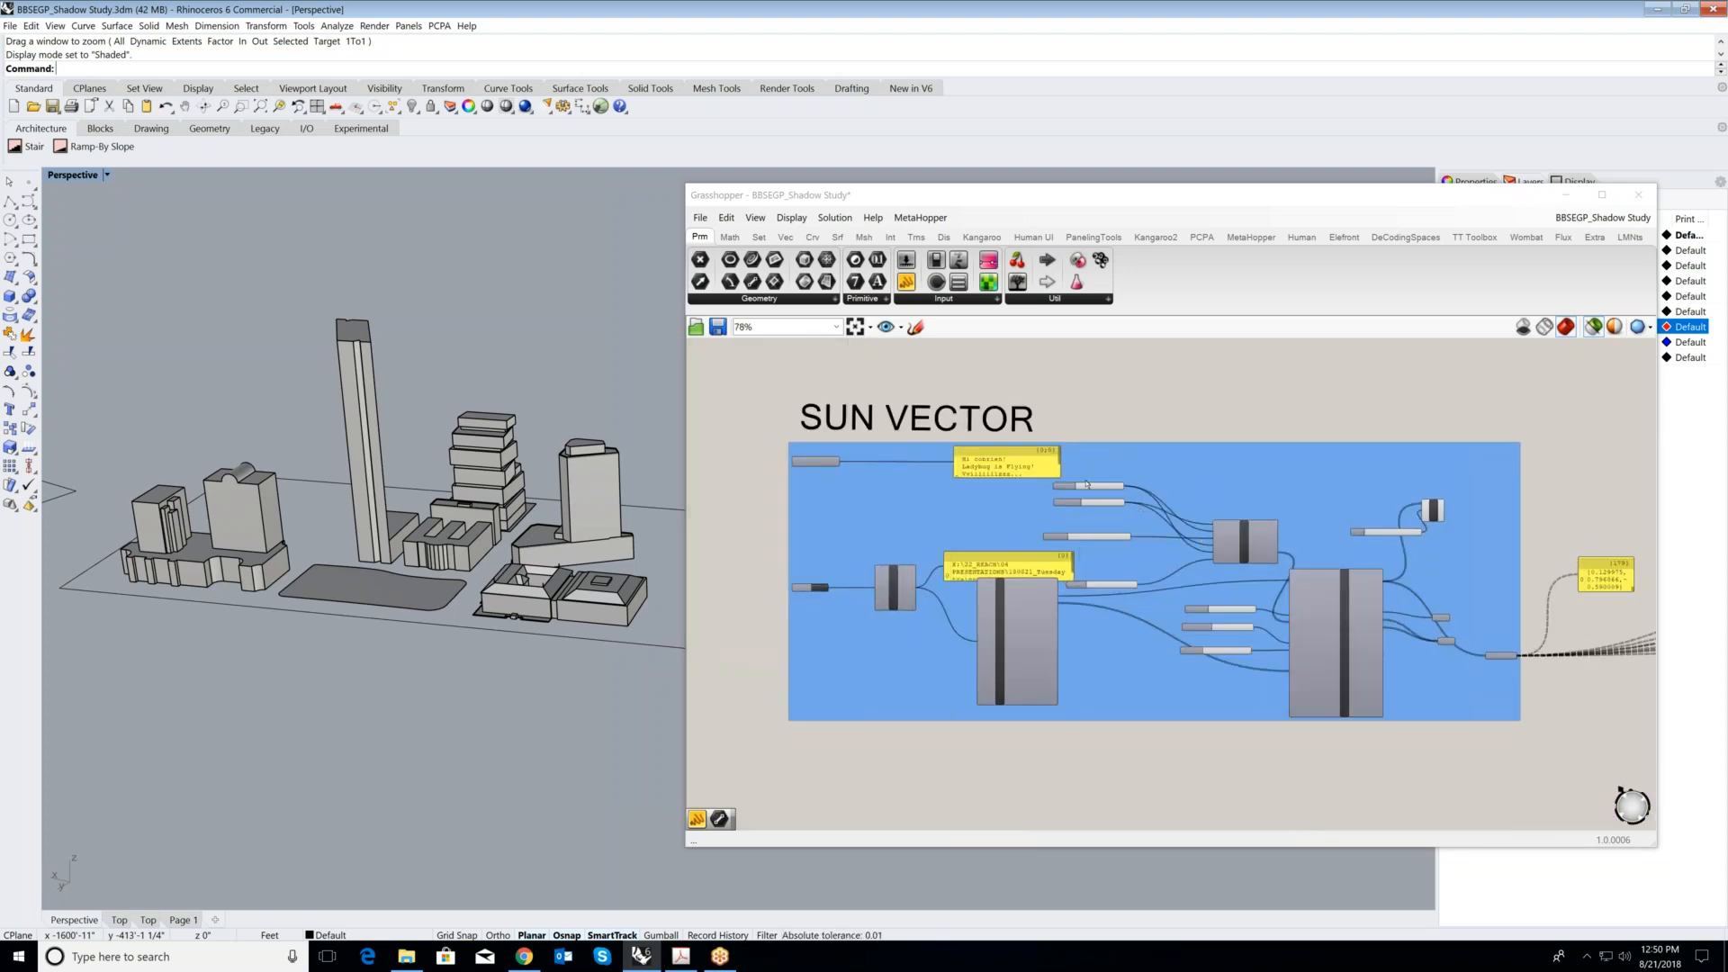
pyautogui.scroll(1, 1182, 582)
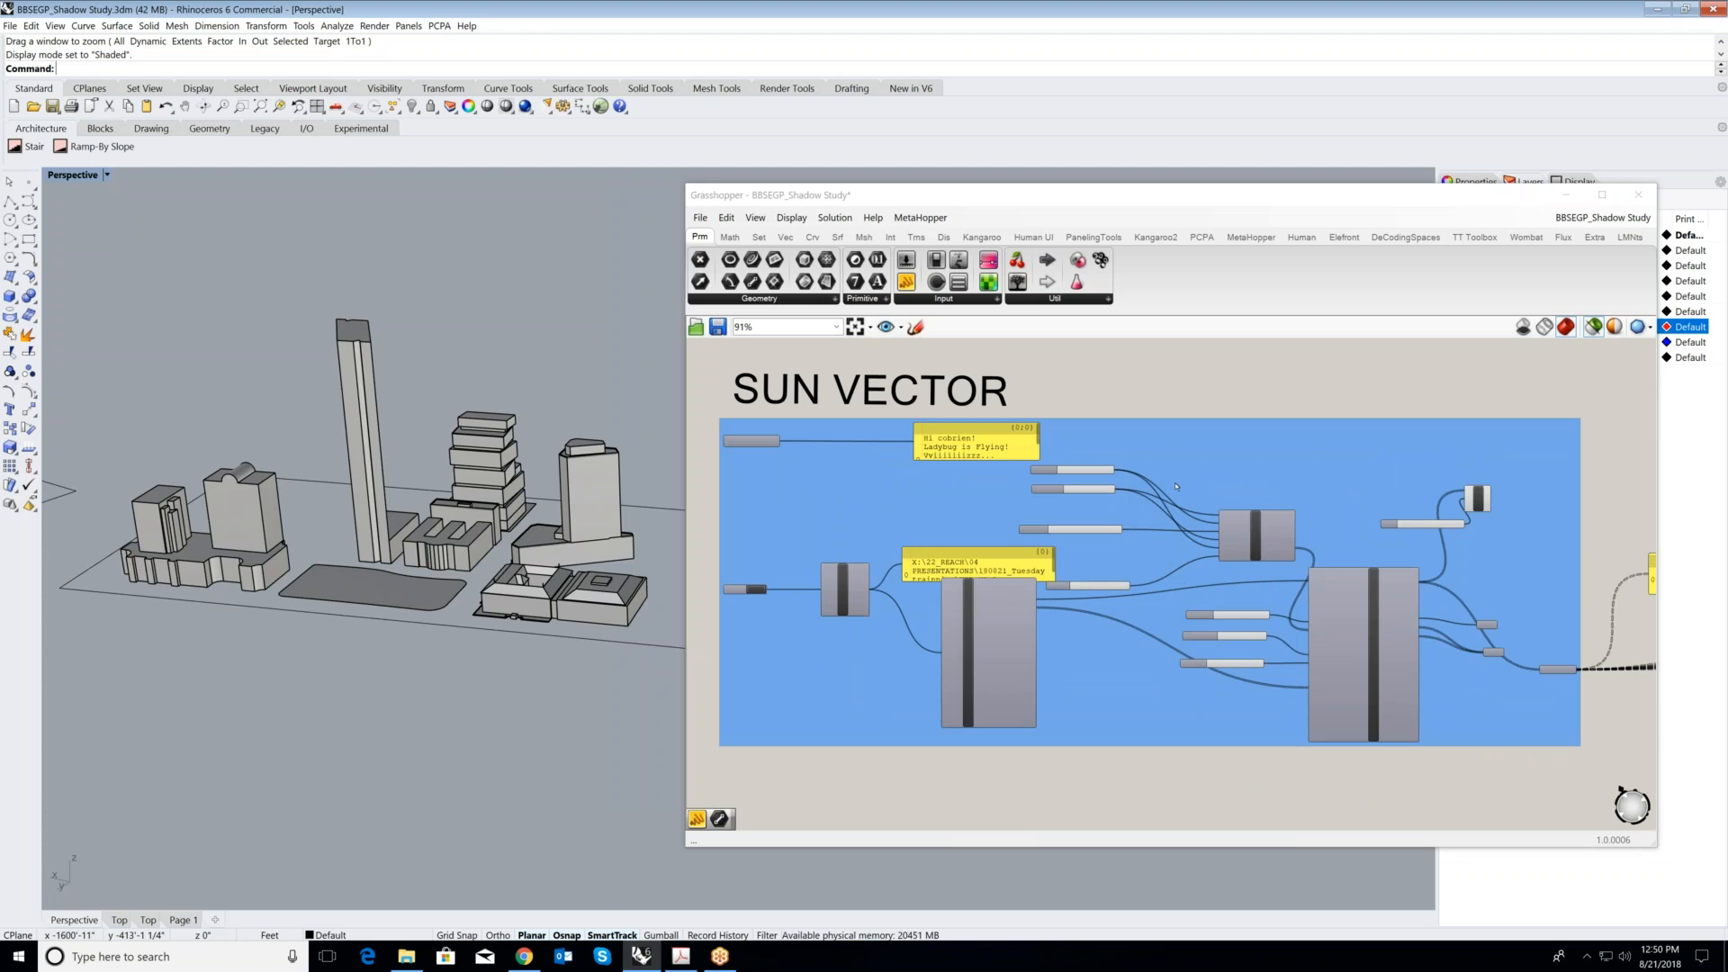
pyautogui.scroll(1, 1185, 496)
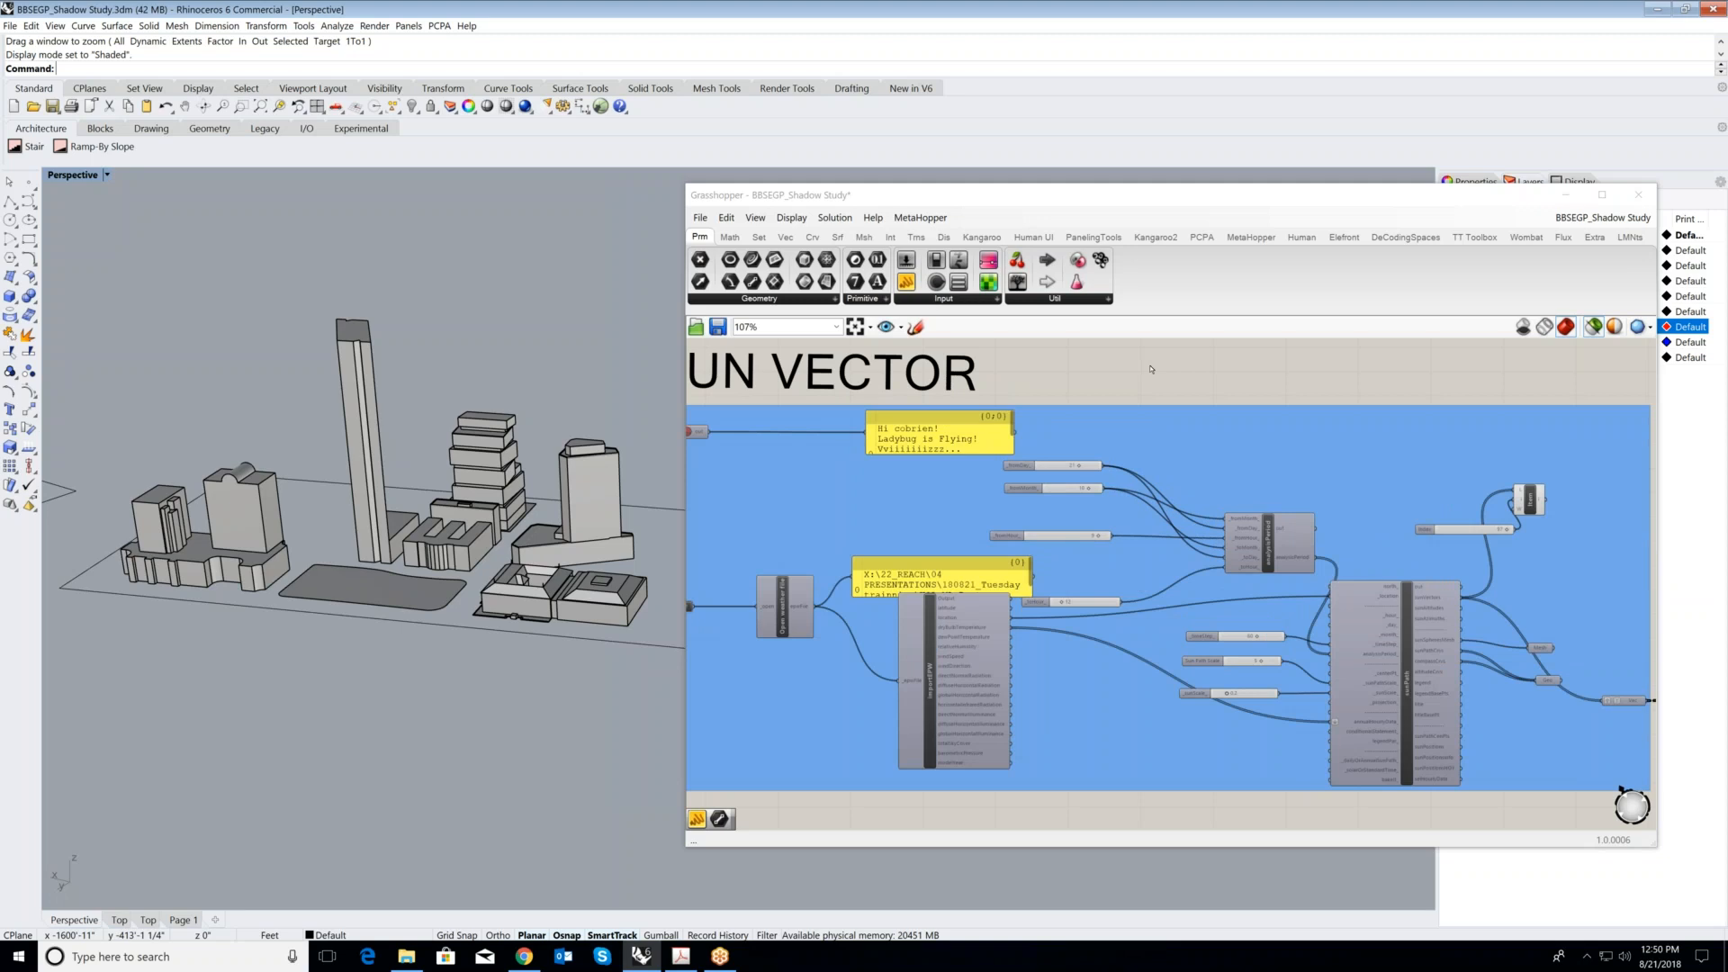
pyautogui.moveTo(818, 635); pyautogui.dragTo(909, 595, button='right')
pyautogui.scroll(1, 906, 592)
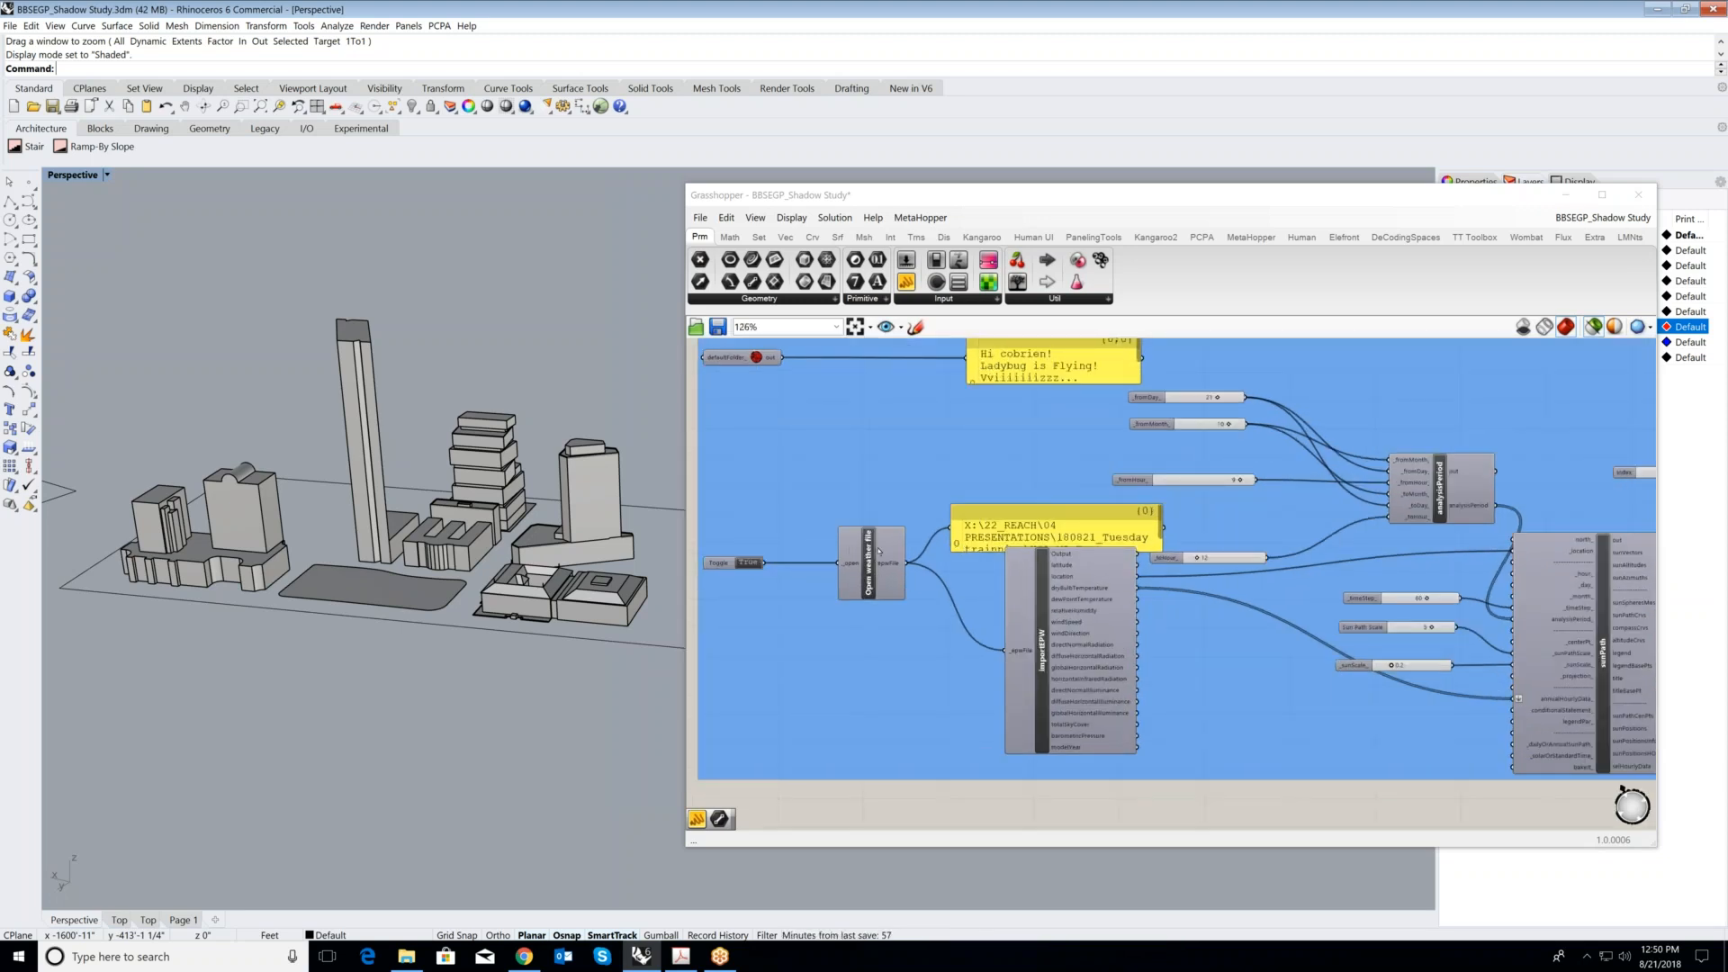
pyautogui.scroll(-1, 1074, 565)
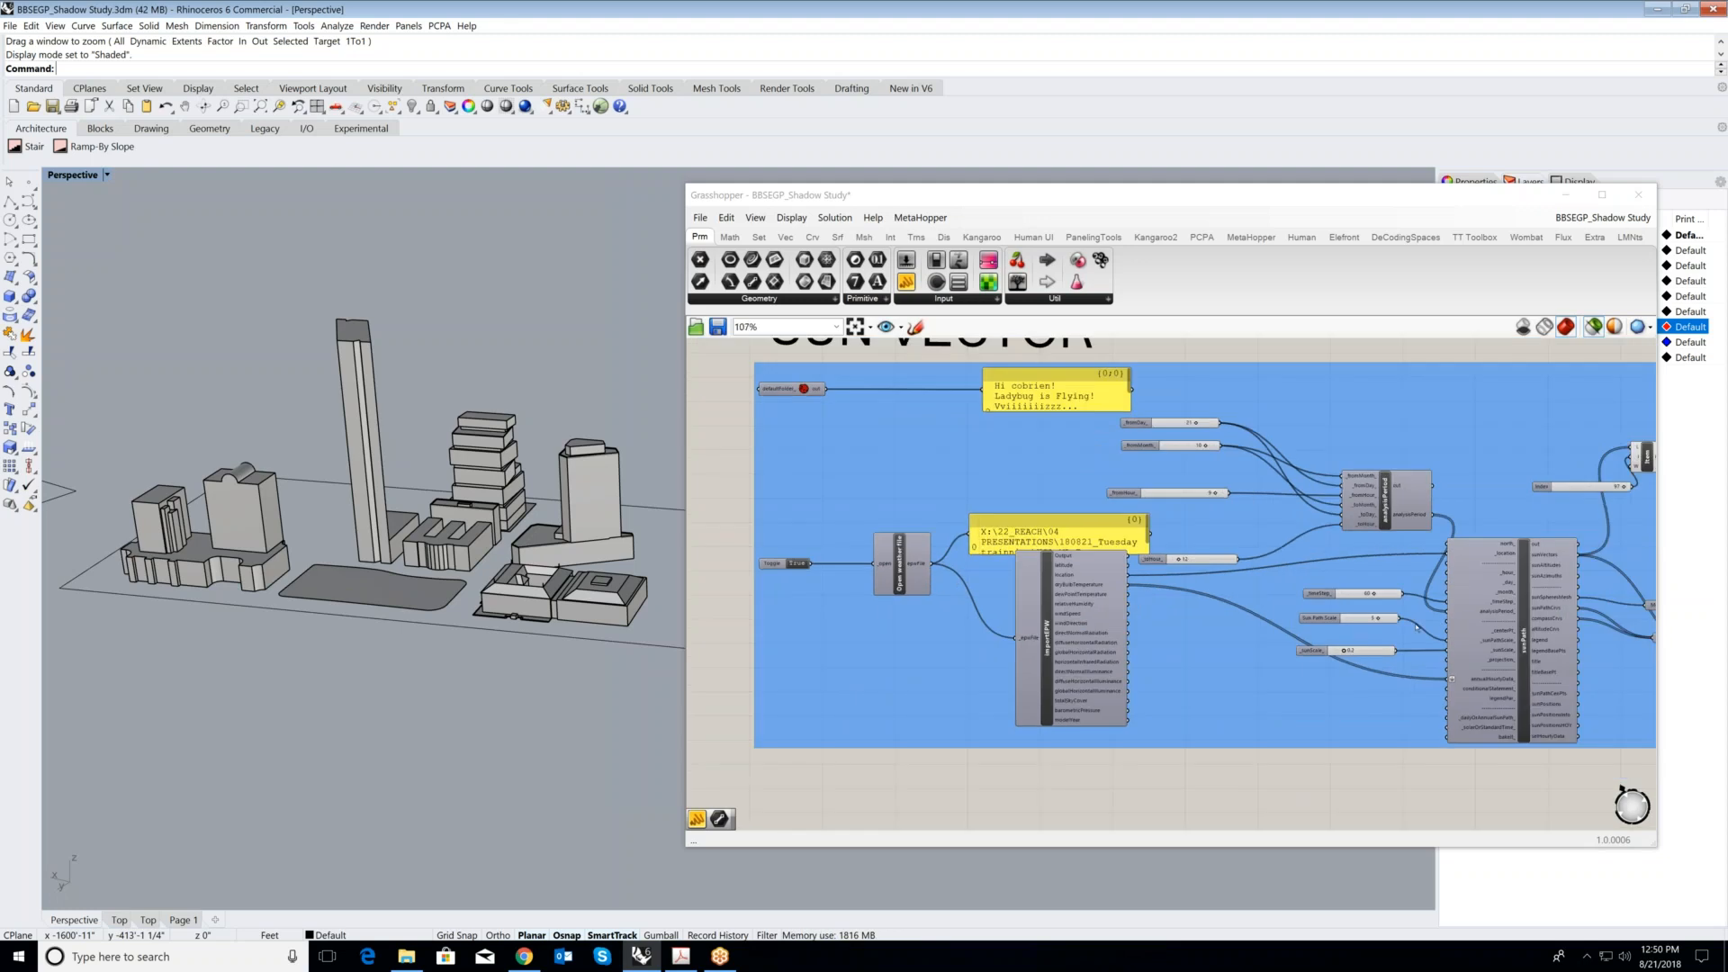
pyautogui.scroll(-2, 1074, 583)
pyautogui.scroll(5, 1067, 576)
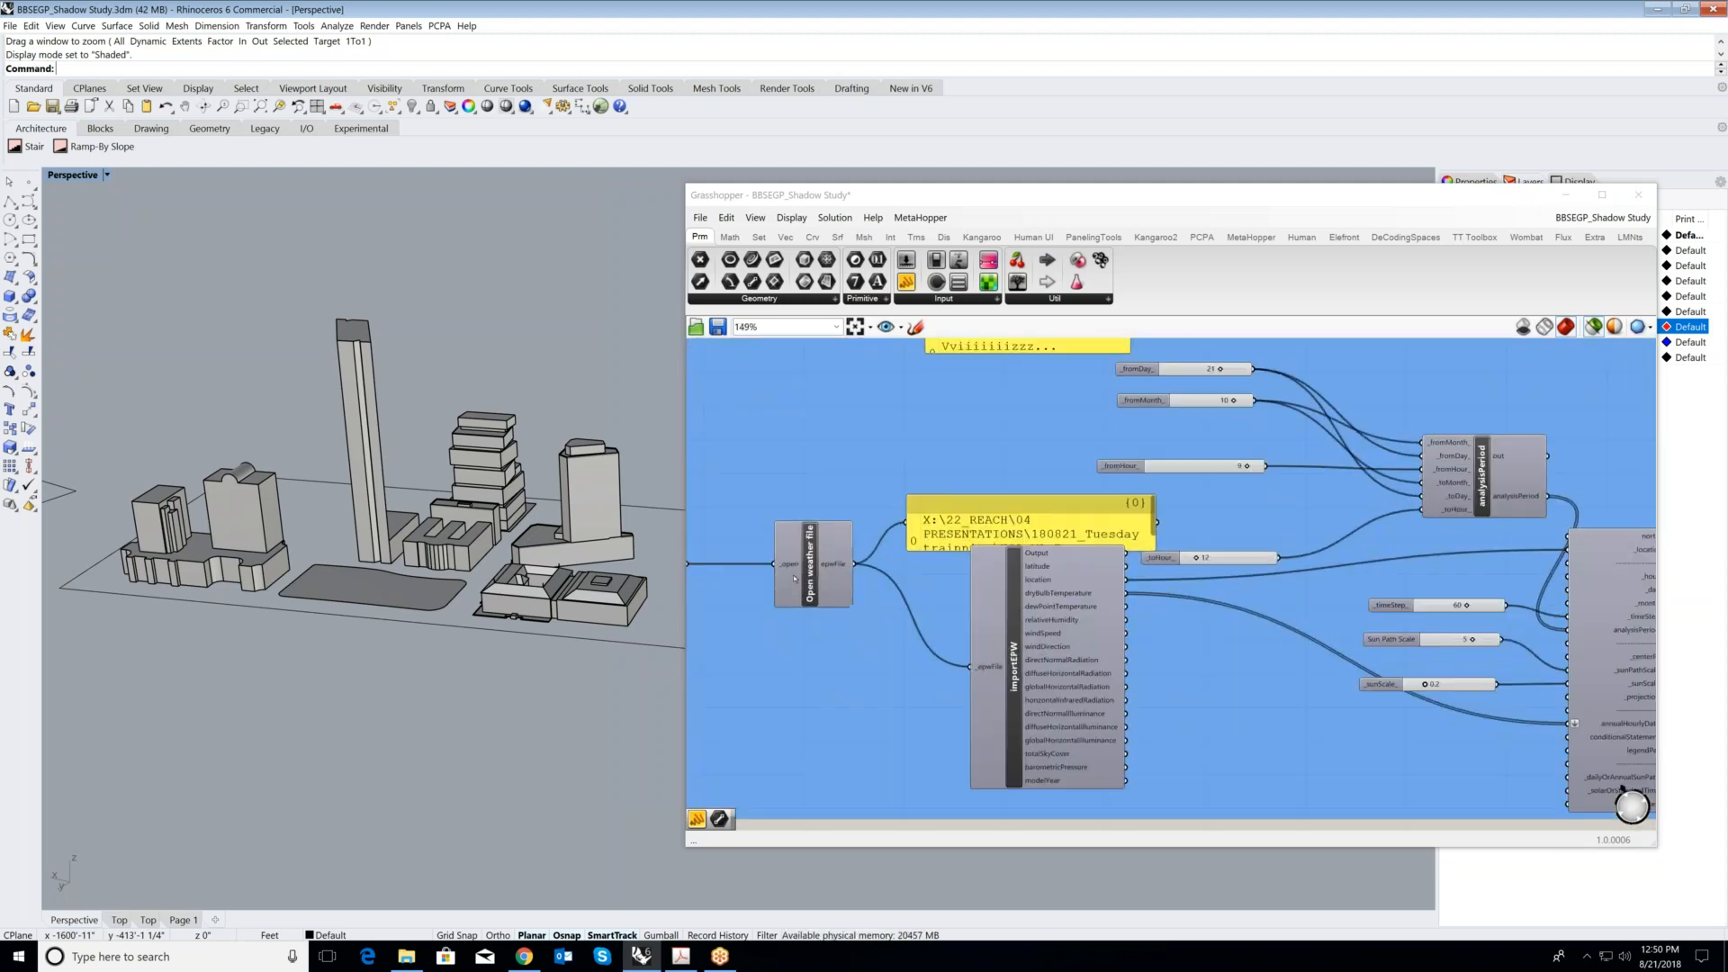
pyautogui.scroll(2, 810, 567)
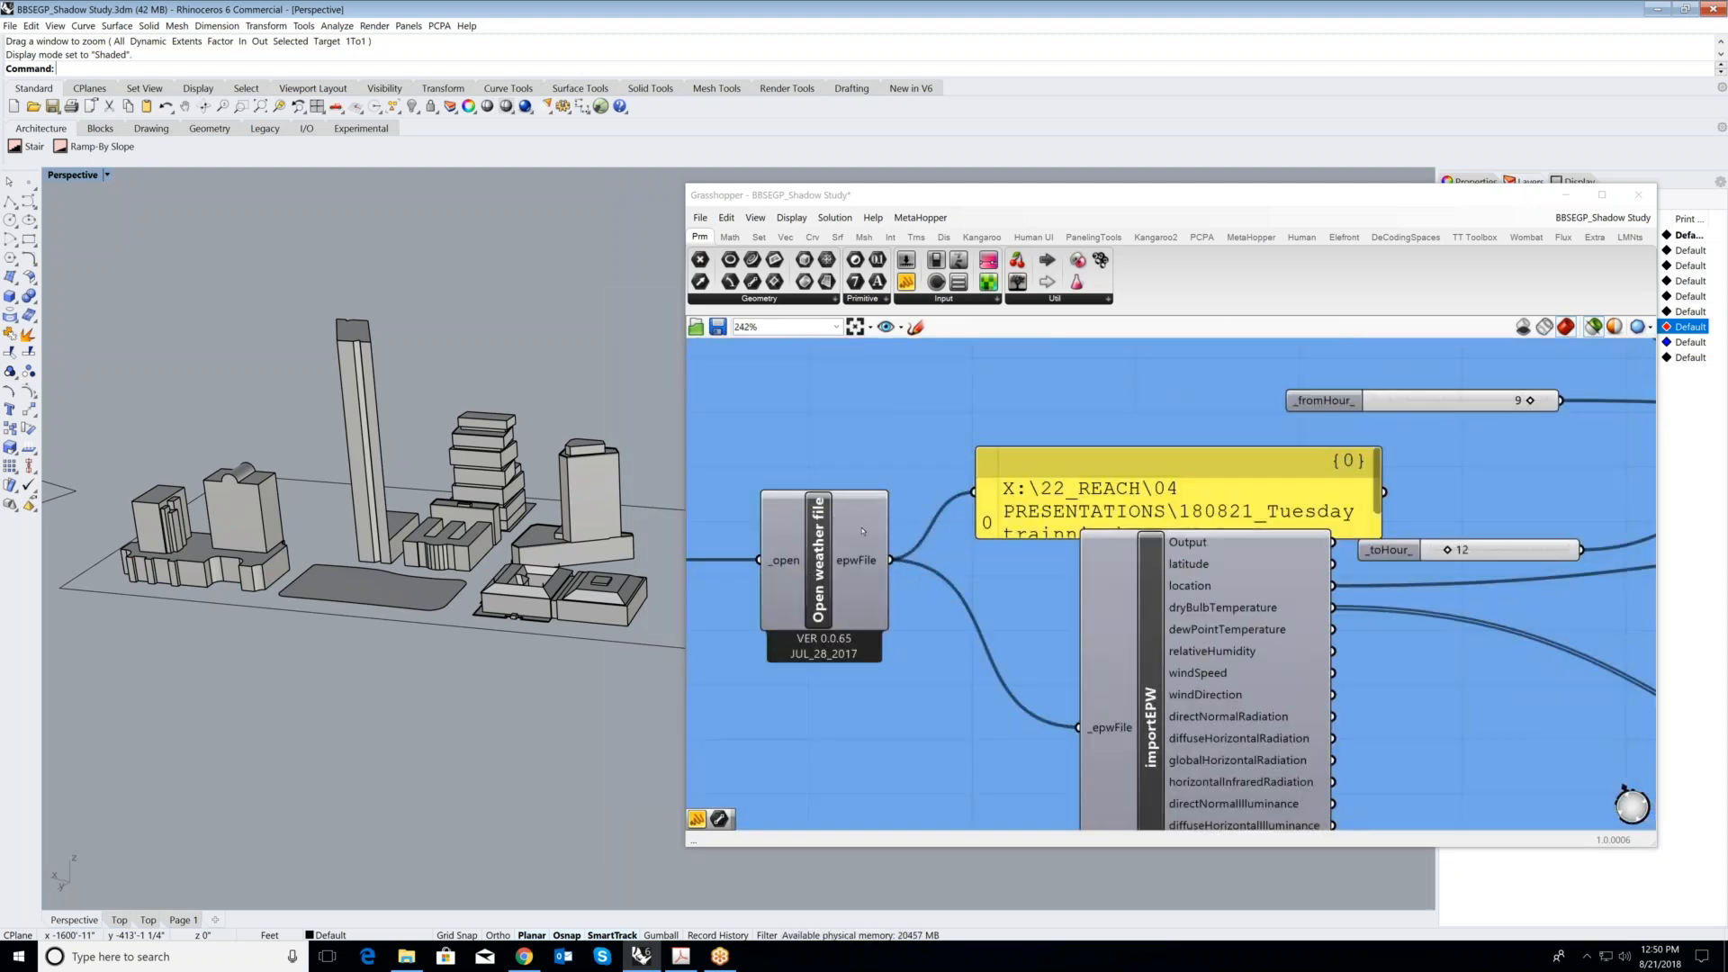
pyautogui.scroll(1, 863, 531)
pyautogui.scroll(-1, 1172, 702)
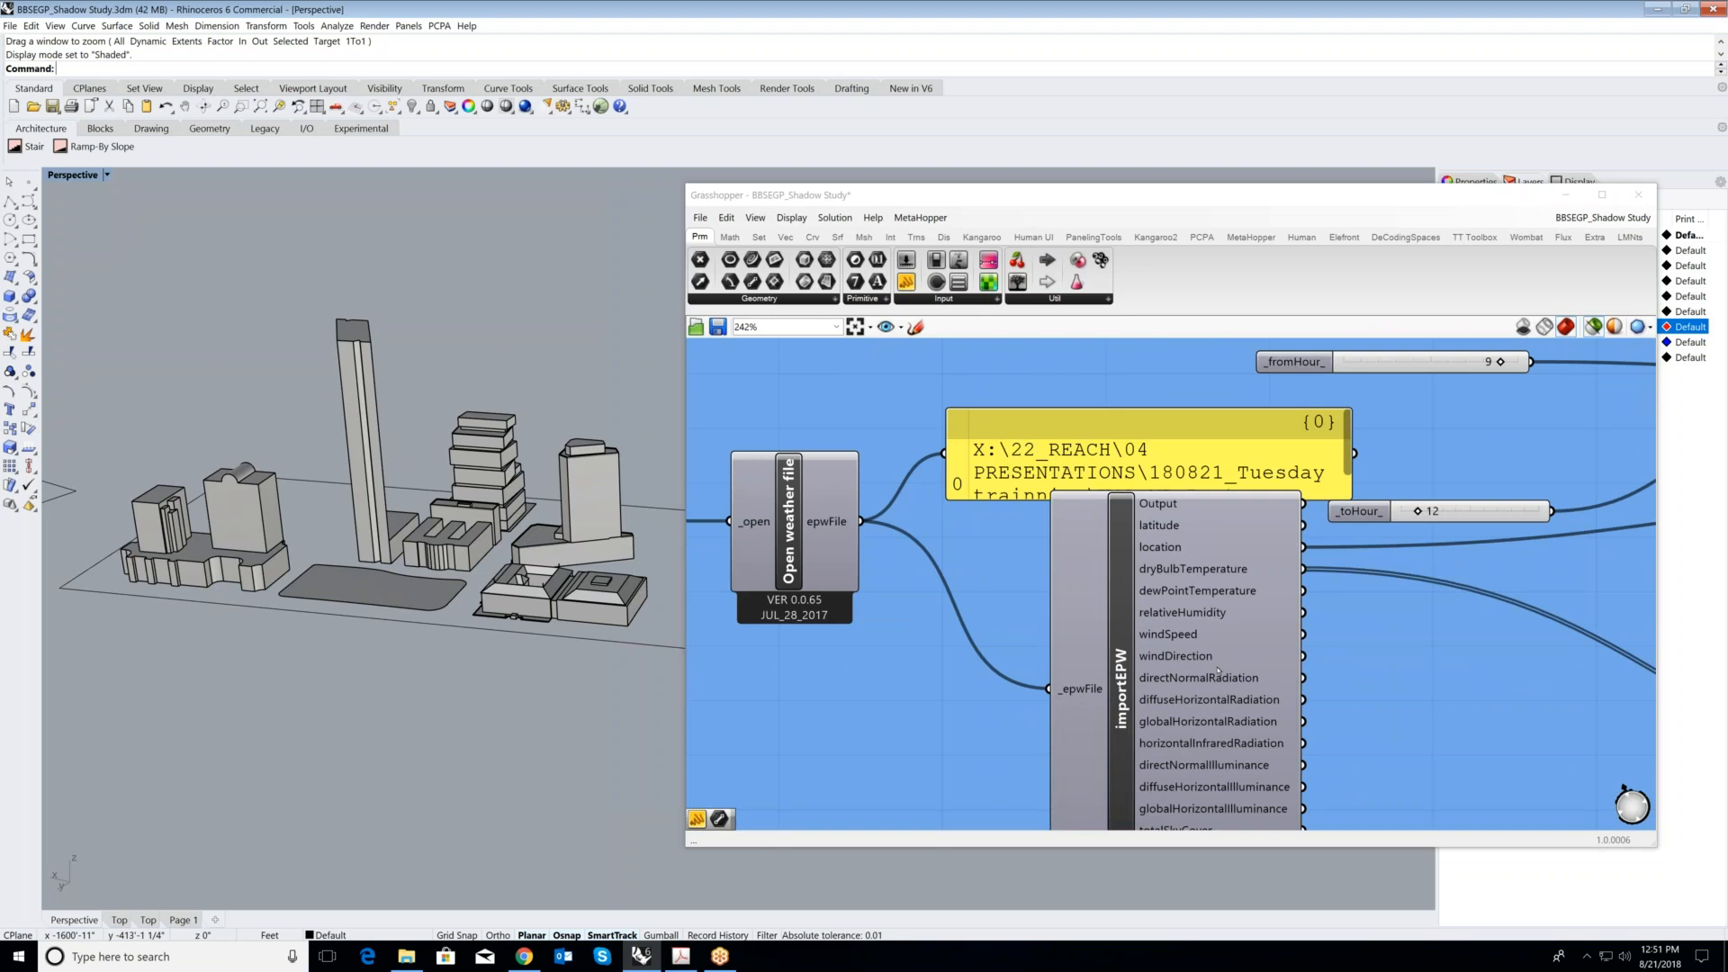
# - Examine how the toggle, Open weather file and importEPW components are wired, including the importEPW location output
pyautogui.moveTo(846, 528); pyautogui.dragTo(1186, 578, button='right')
pyautogui.scroll(1, 1186, 578)
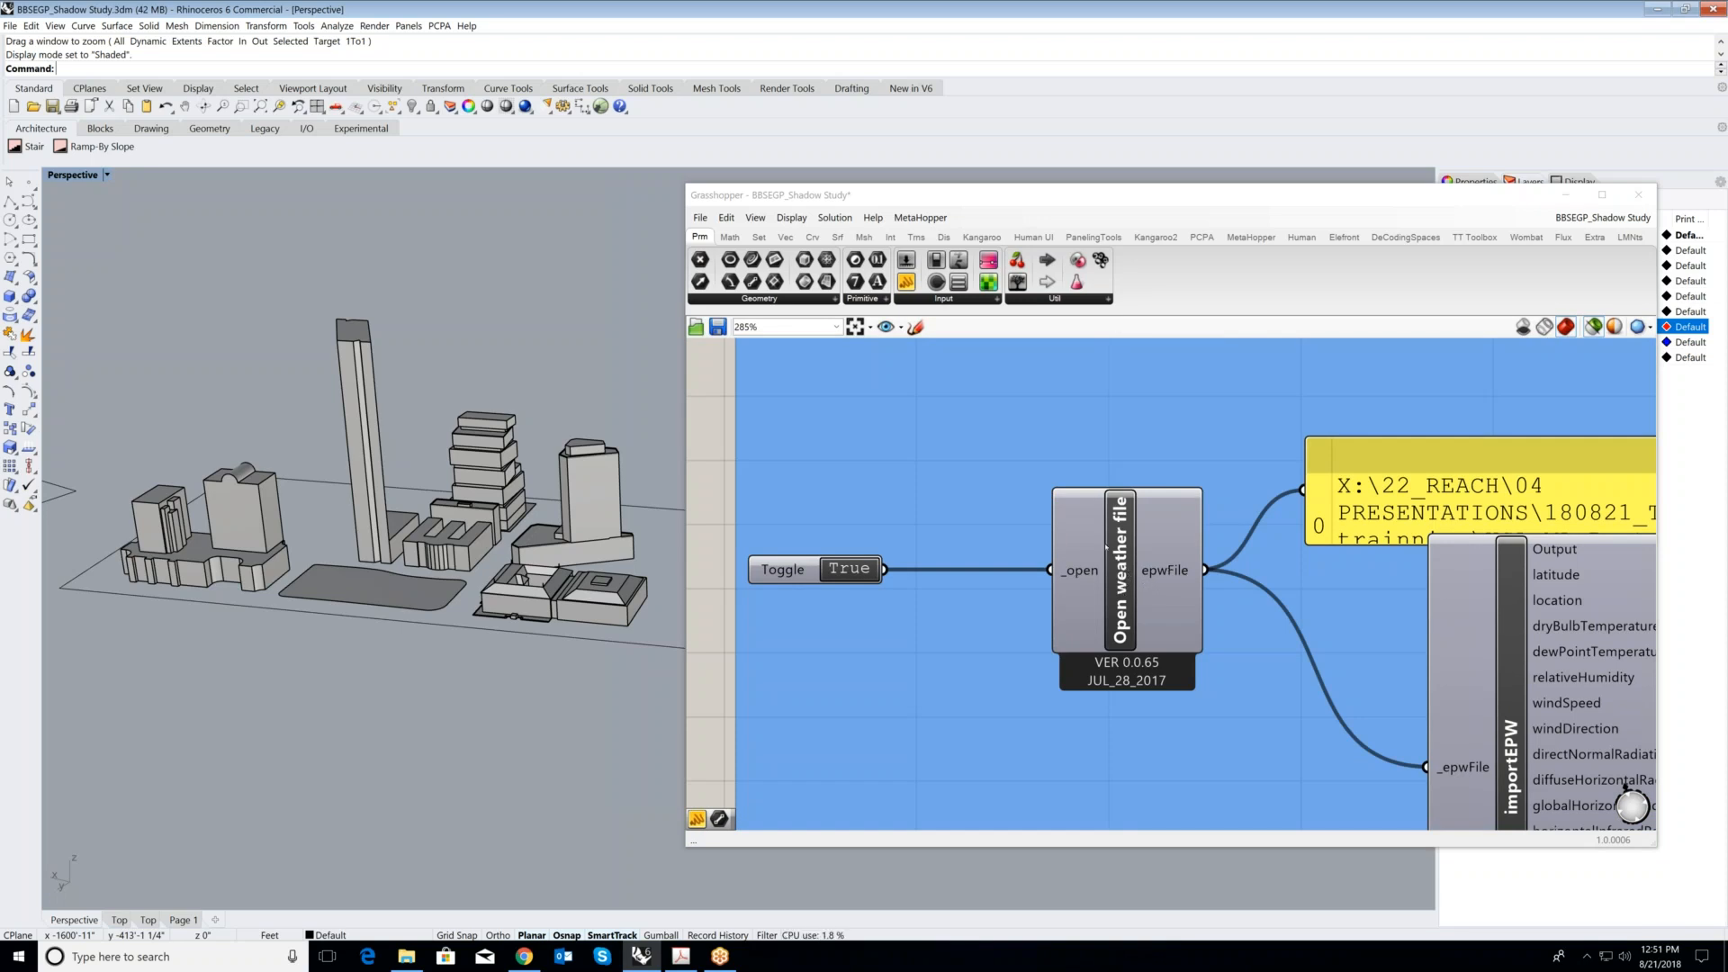
pyautogui.scroll(-1, 1104, 547)
pyautogui.moveTo(1179, 568); pyautogui.dragTo(1112, 566, button='right')
pyautogui.scroll(-4, 1017, 565)
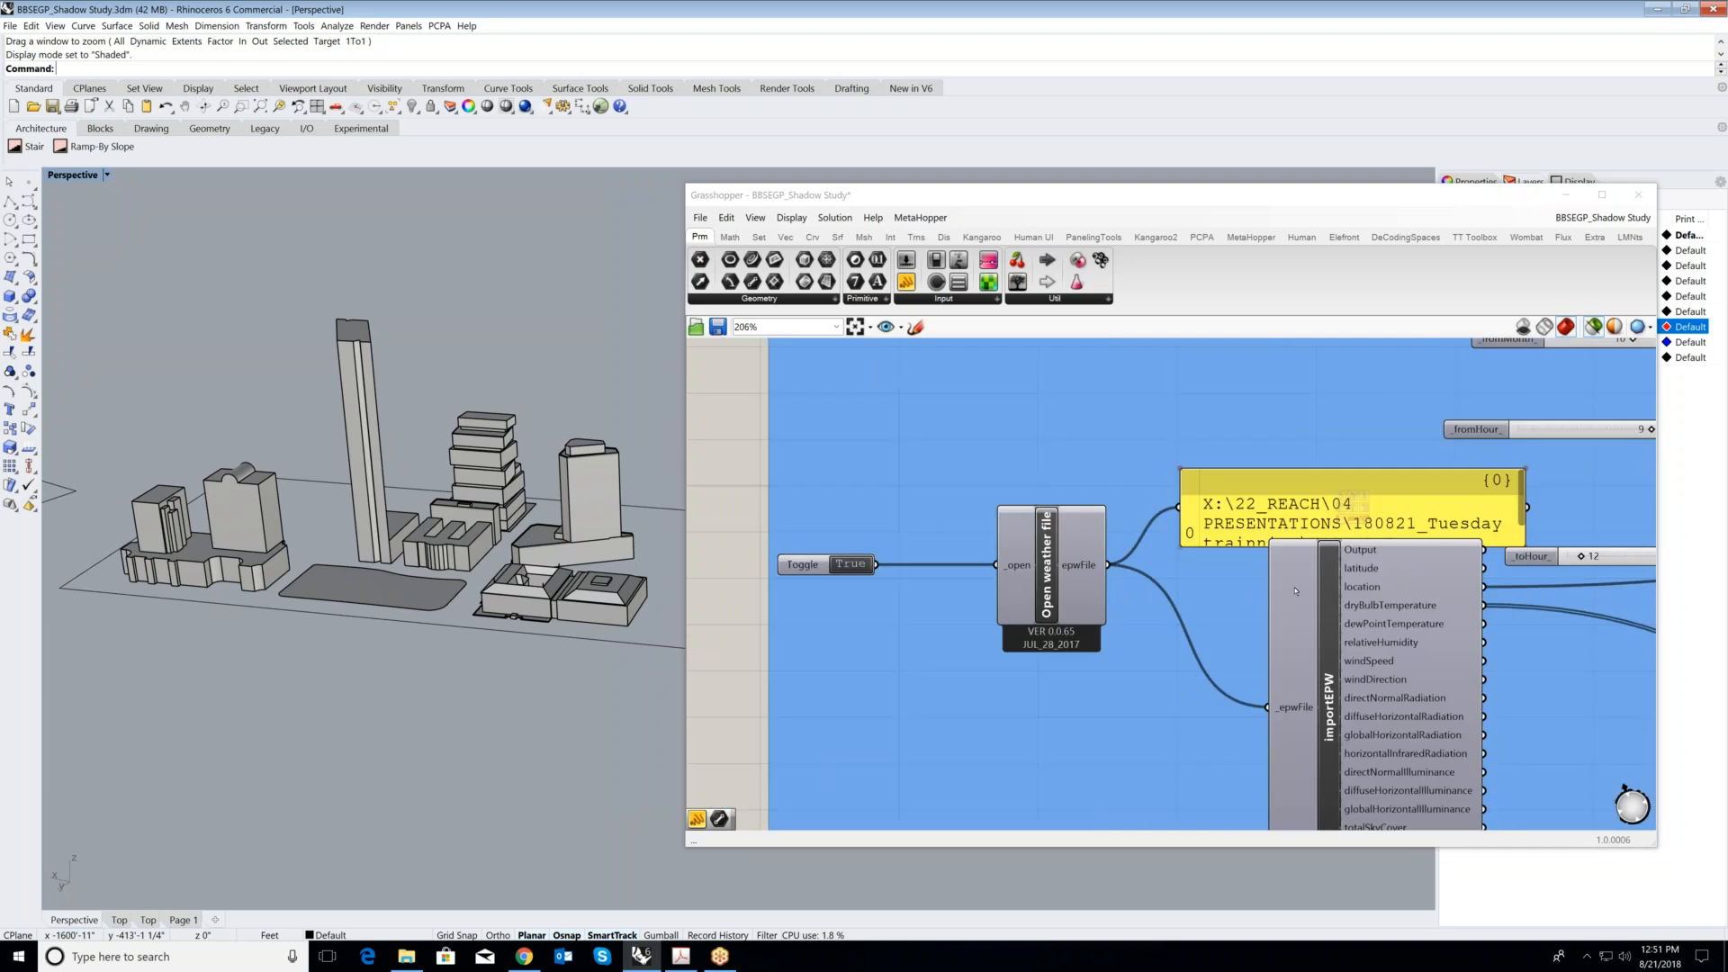
pyautogui.scroll(4, 1226, 577)
pyautogui.moveTo(1226, 577); pyautogui.dragTo(1145, 571, button='right')
pyautogui.scroll(3, 1145, 570)
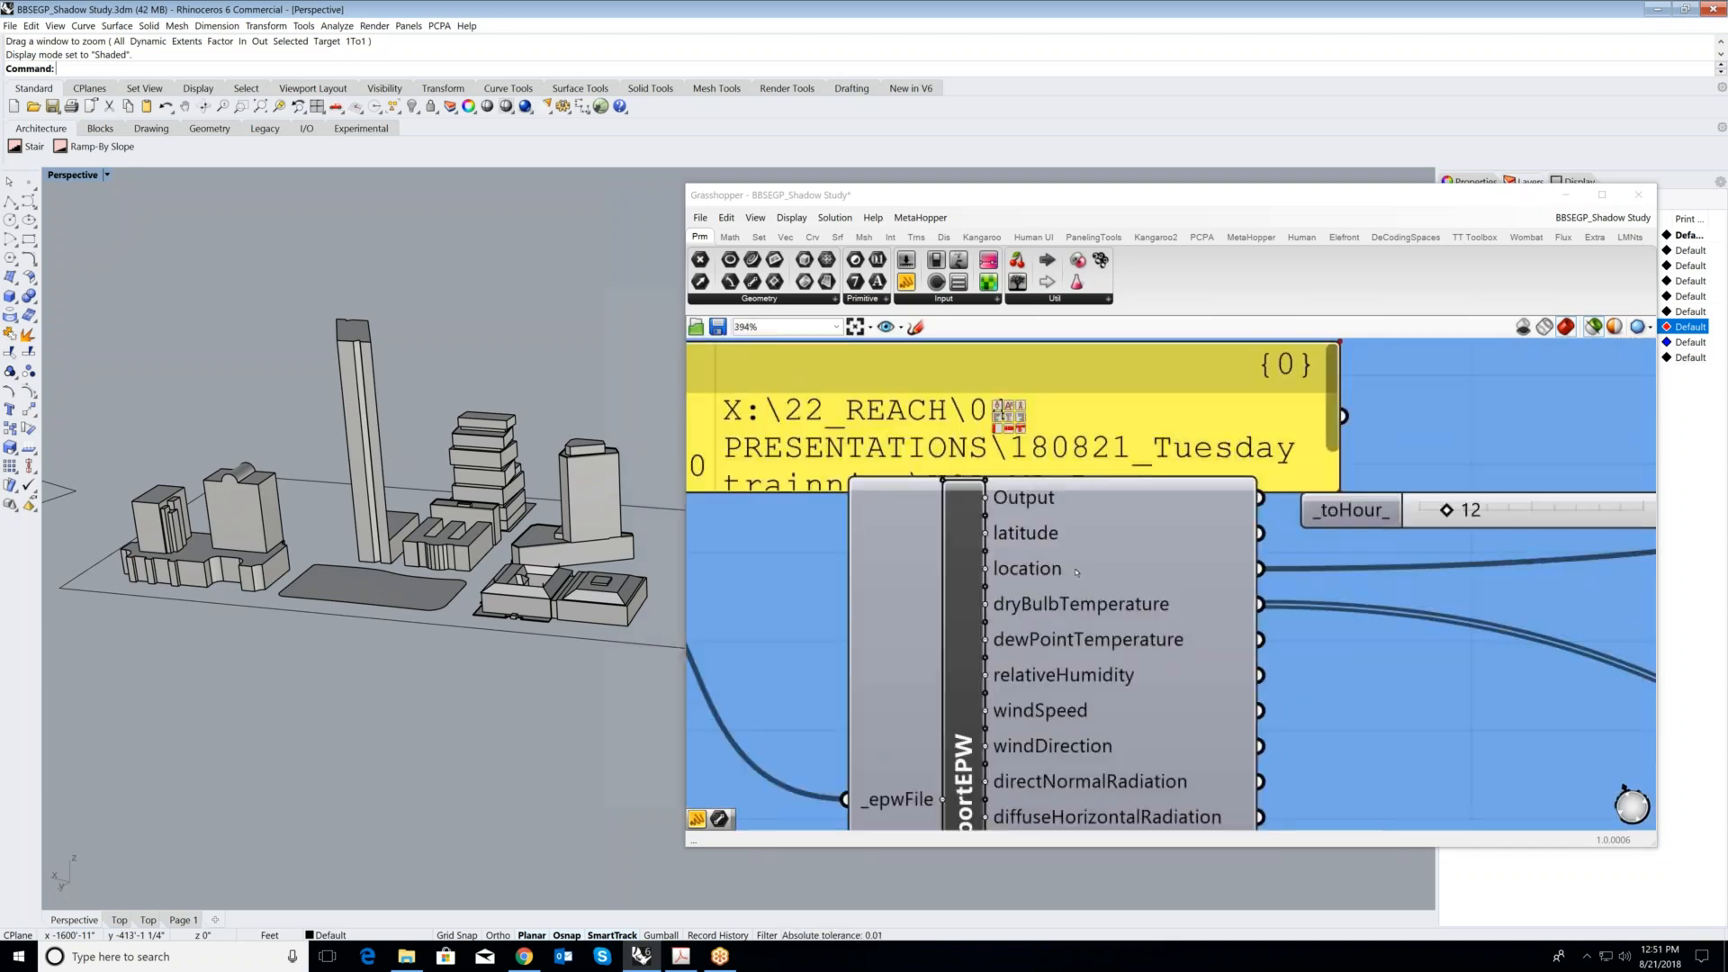
pyautogui.scroll(-6, 1042, 570)
pyautogui.scroll(4, 1586, 660)
# - Highlight the sunPath component to inspect its dome in the model, and review its analysisPeriod, time step and scale inputs
pyautogui.click(1464, 651)
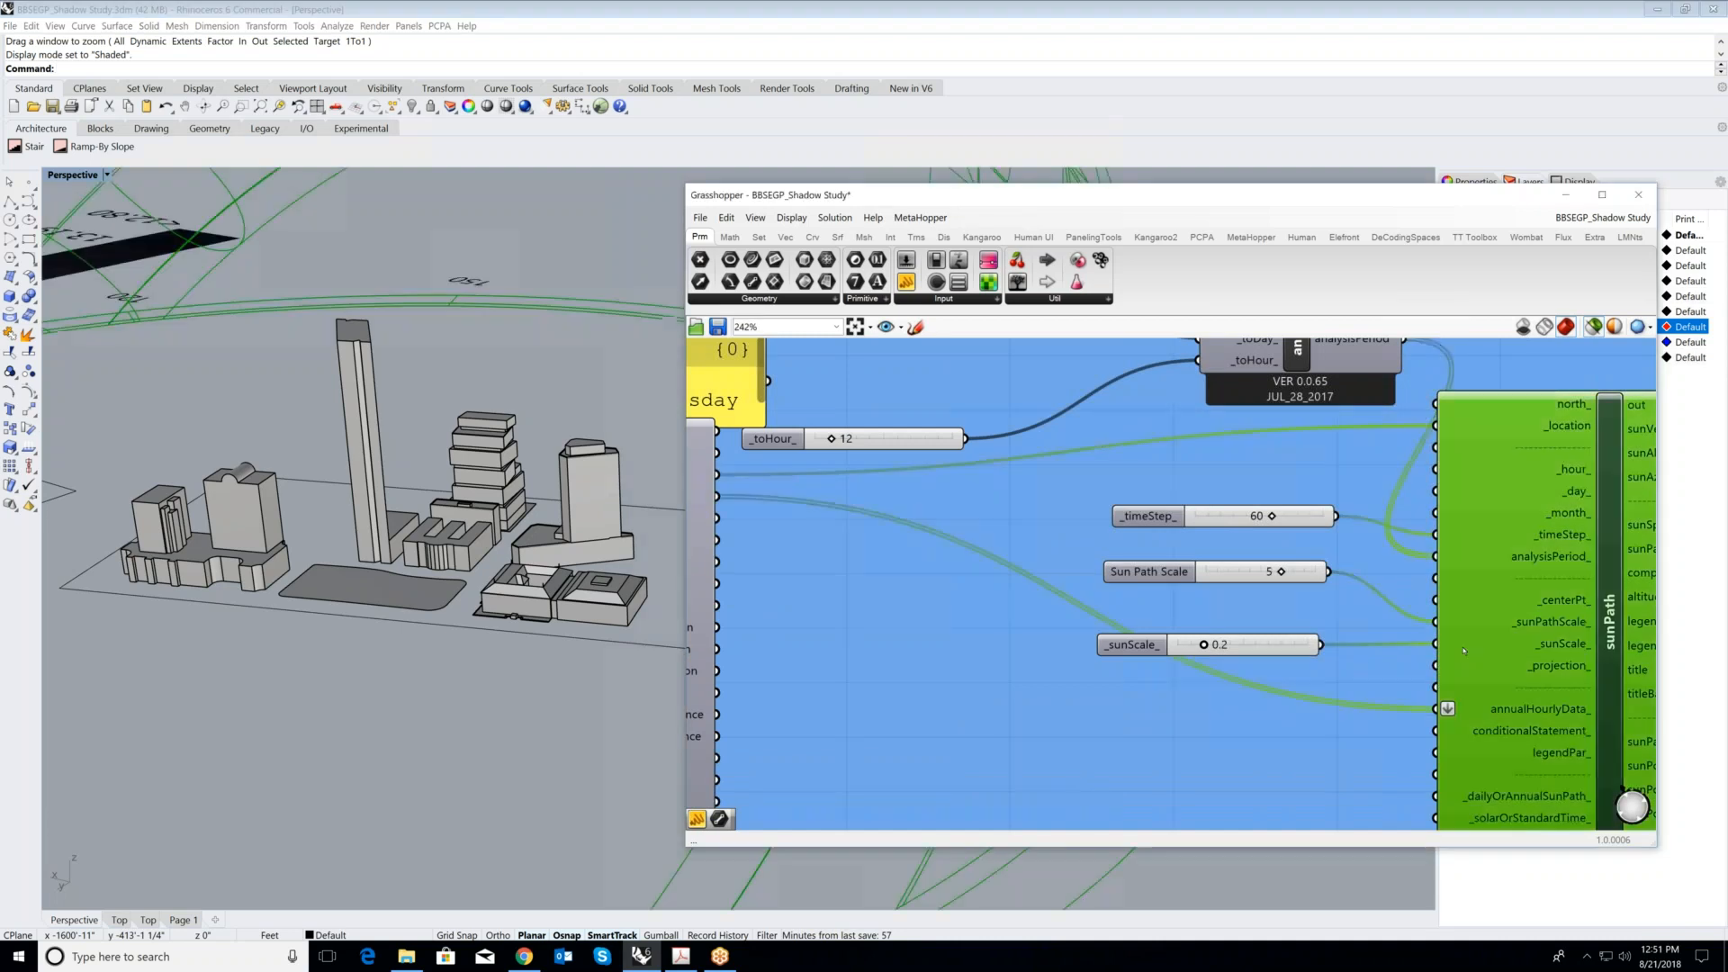
pyautogui.scroll(-5, 657, 570)
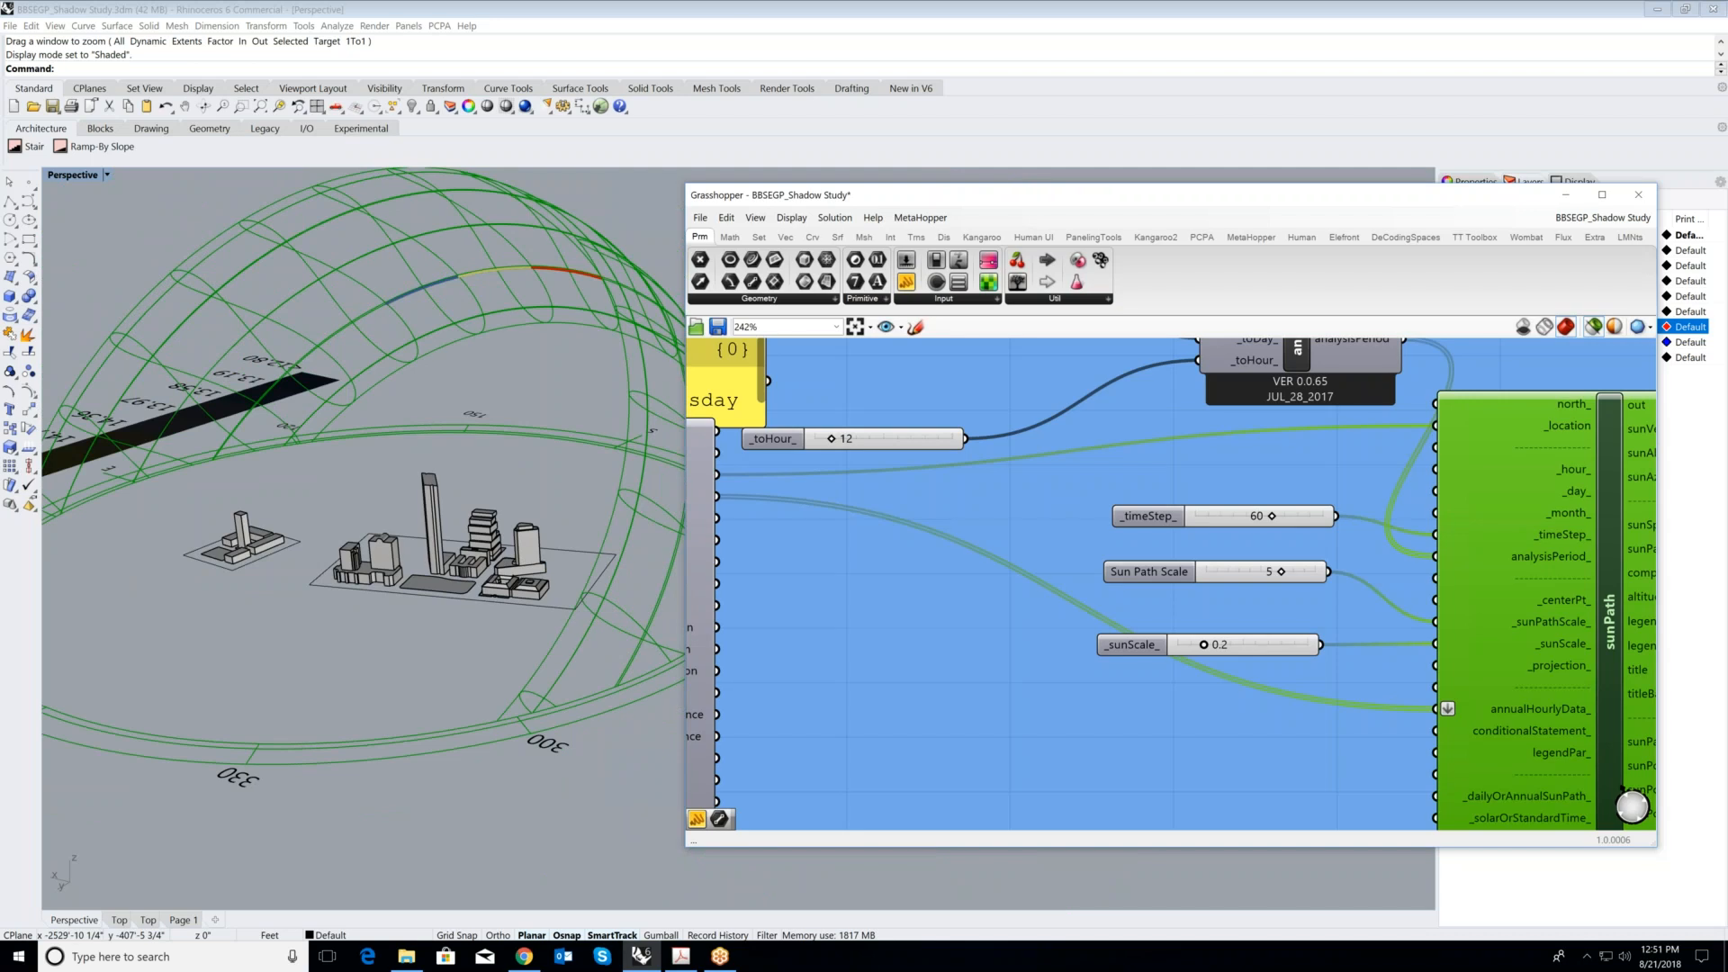
pyautogui.moveTo(1296, 360); pyautogui.dragTo(1203, 555, button='right')
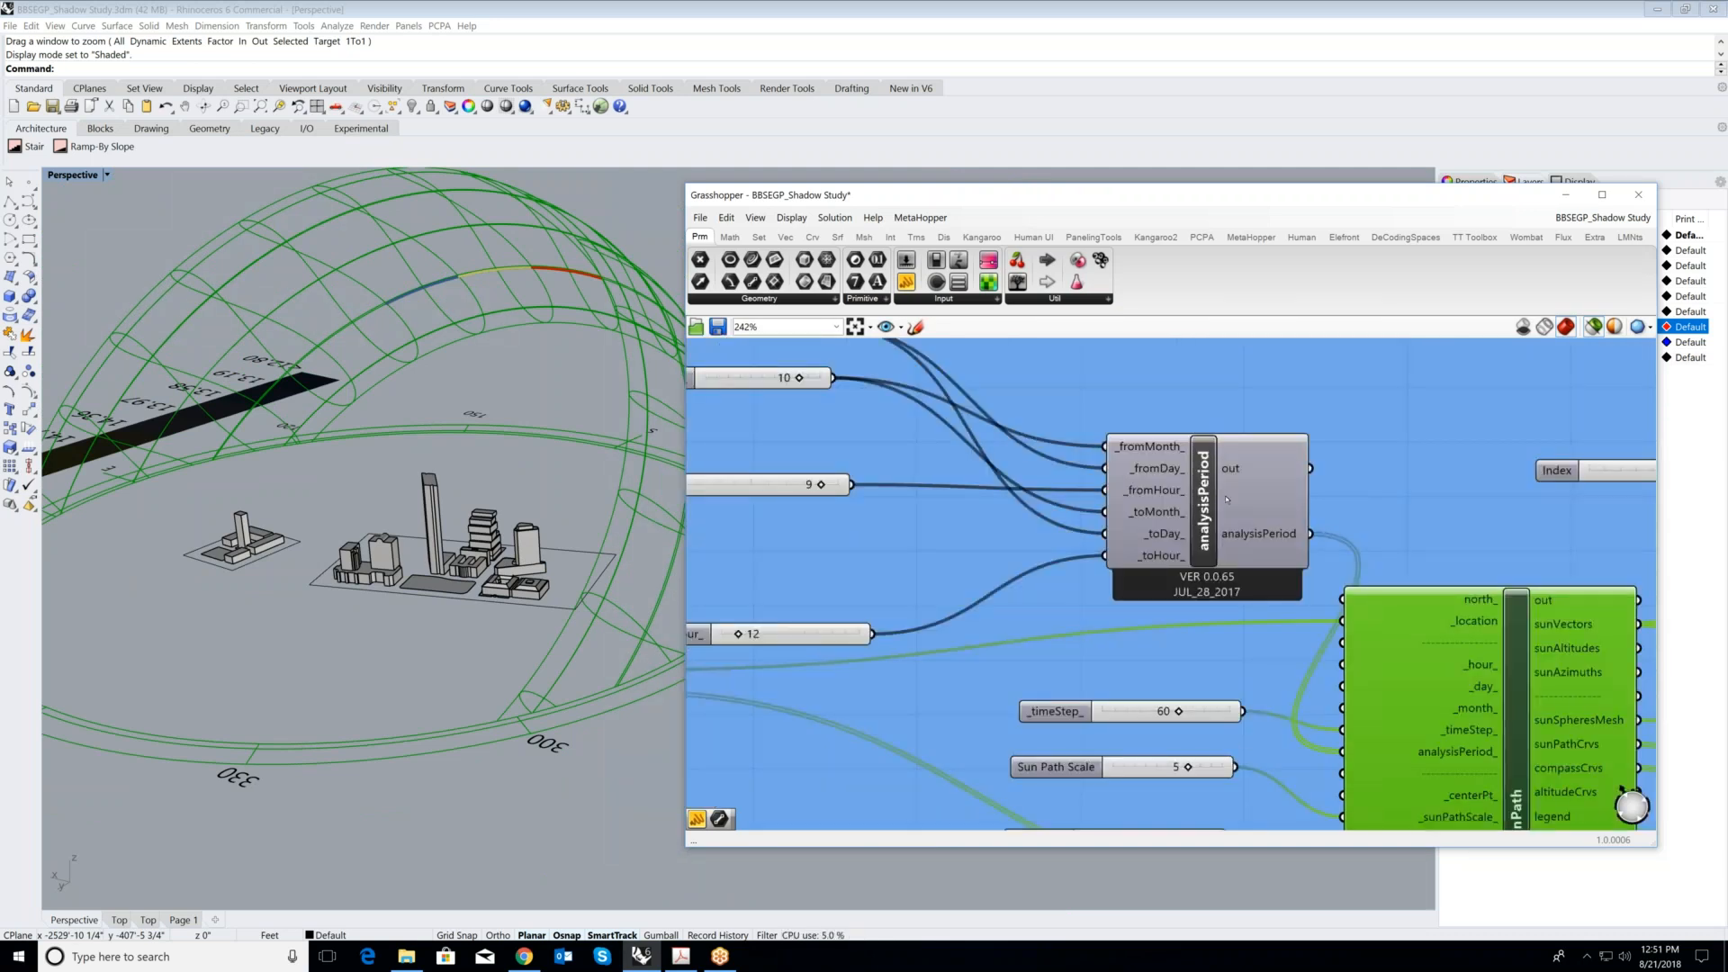
pyautogui.scroll(-2, 1273, 535)
pyautogui.scroll(2, 1013, 425)
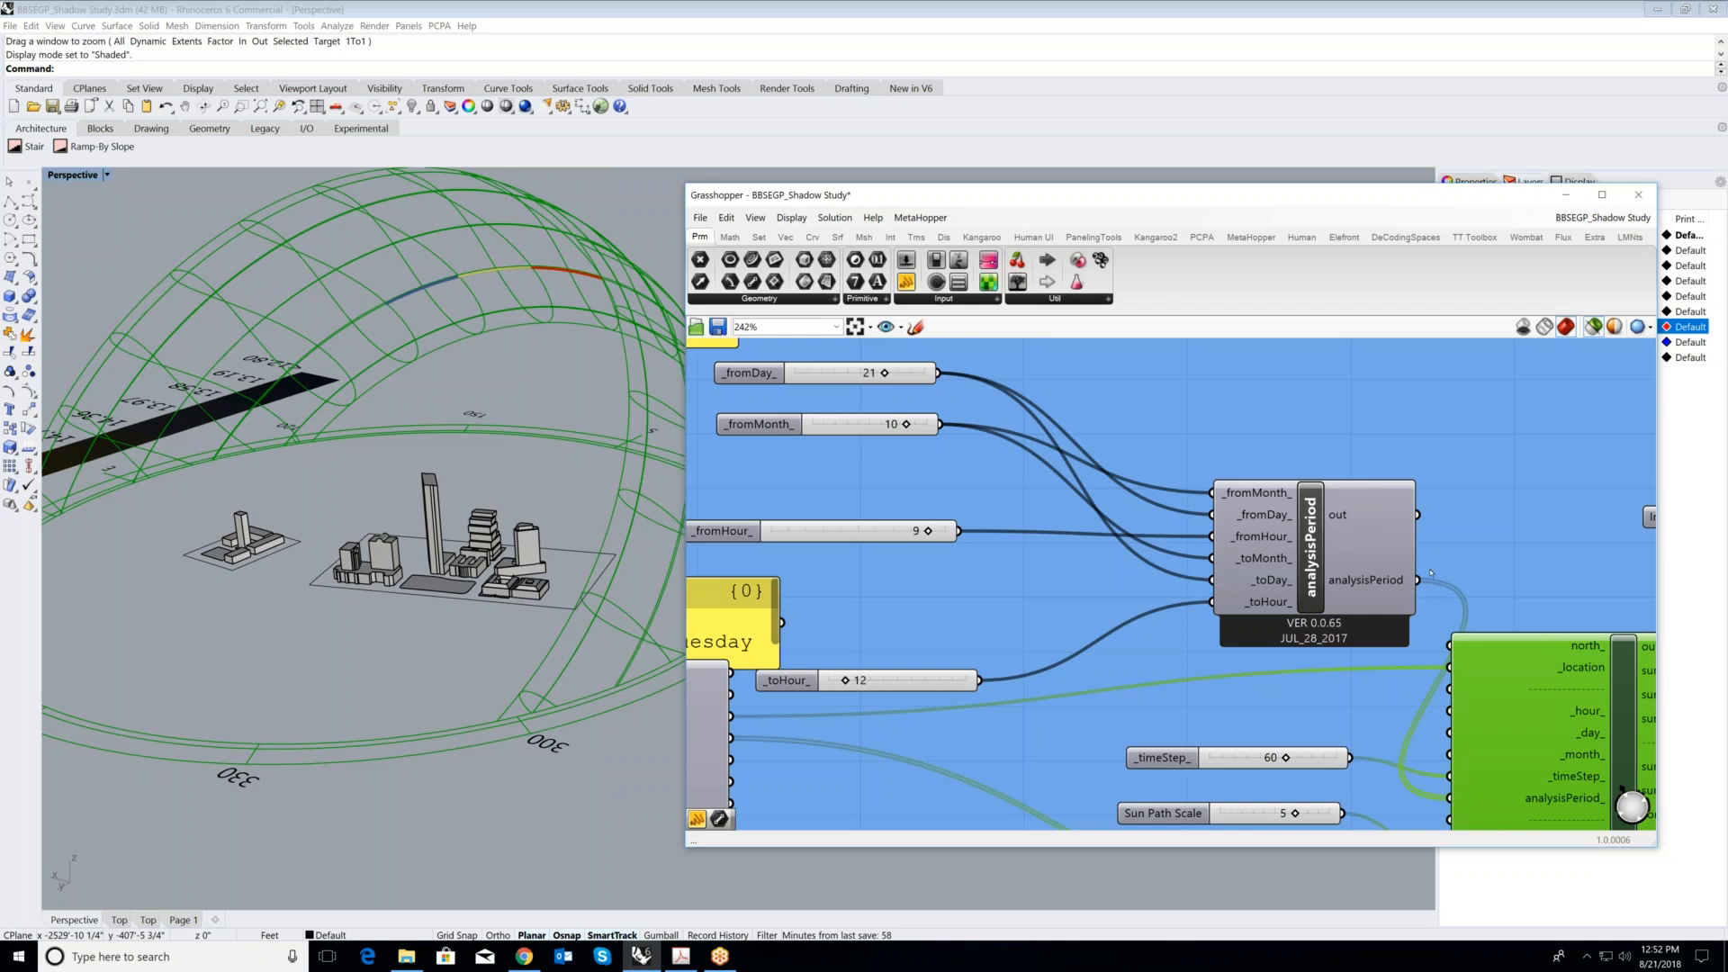
pyautogui.moveTo(1431, 572); pyautogui.dragTo(1069, 392, button='right')
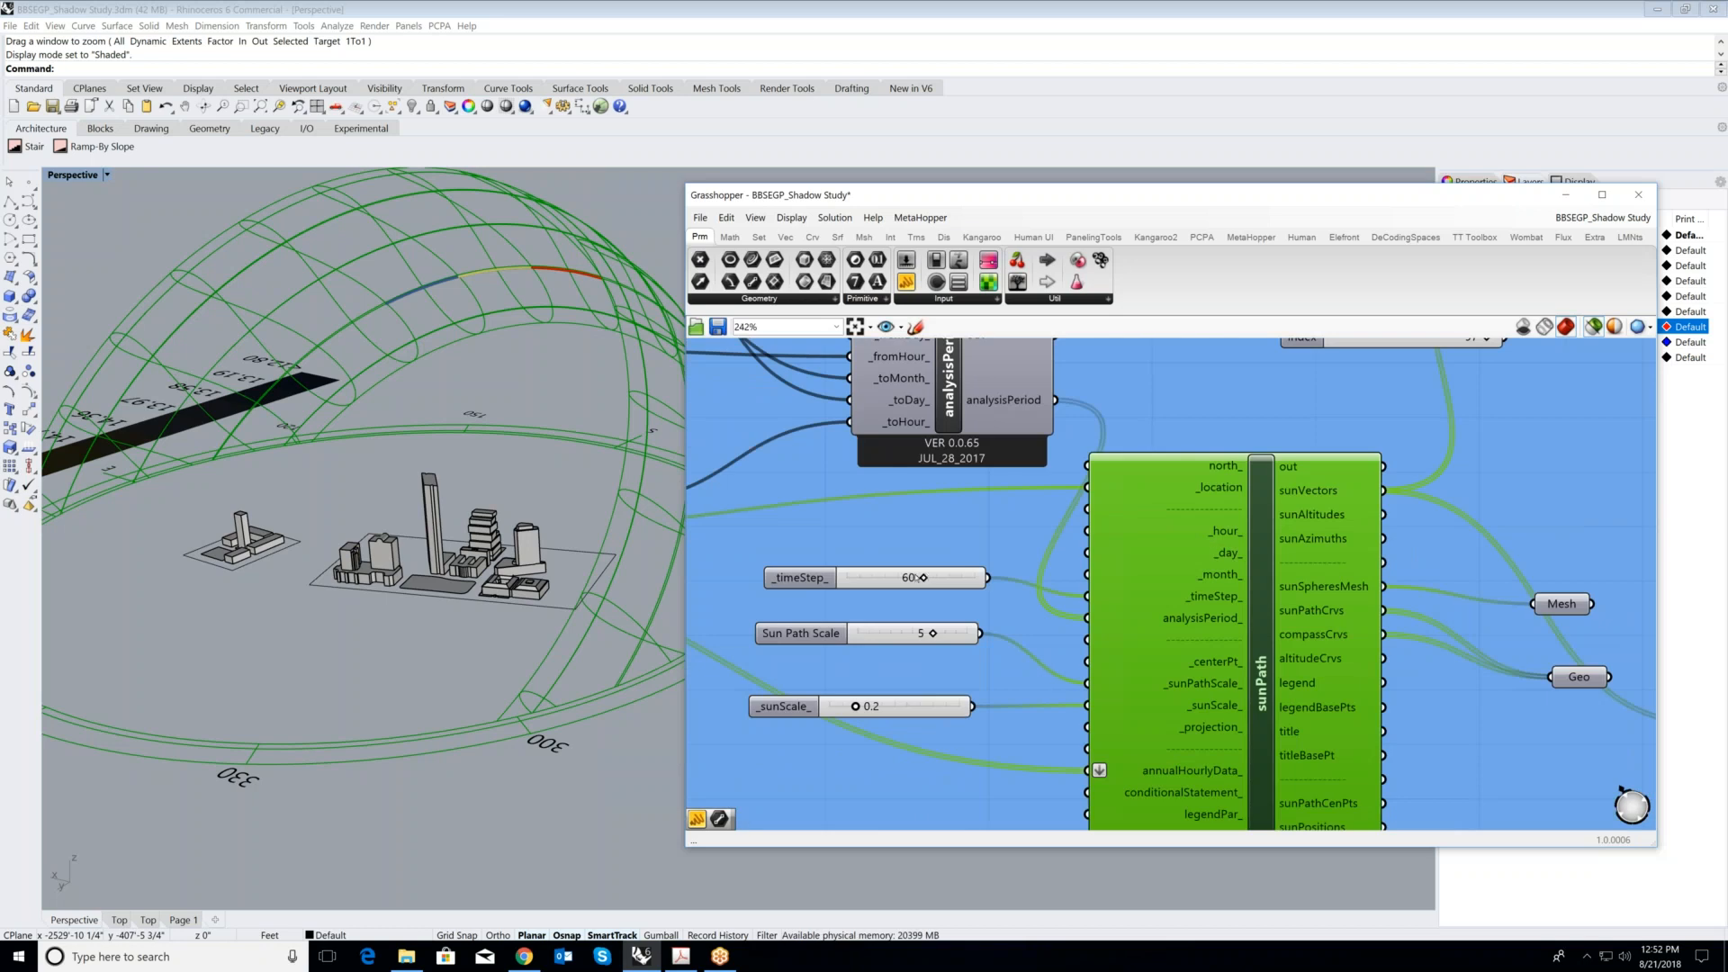
pyautogui.scroll(-2, 968, 579)
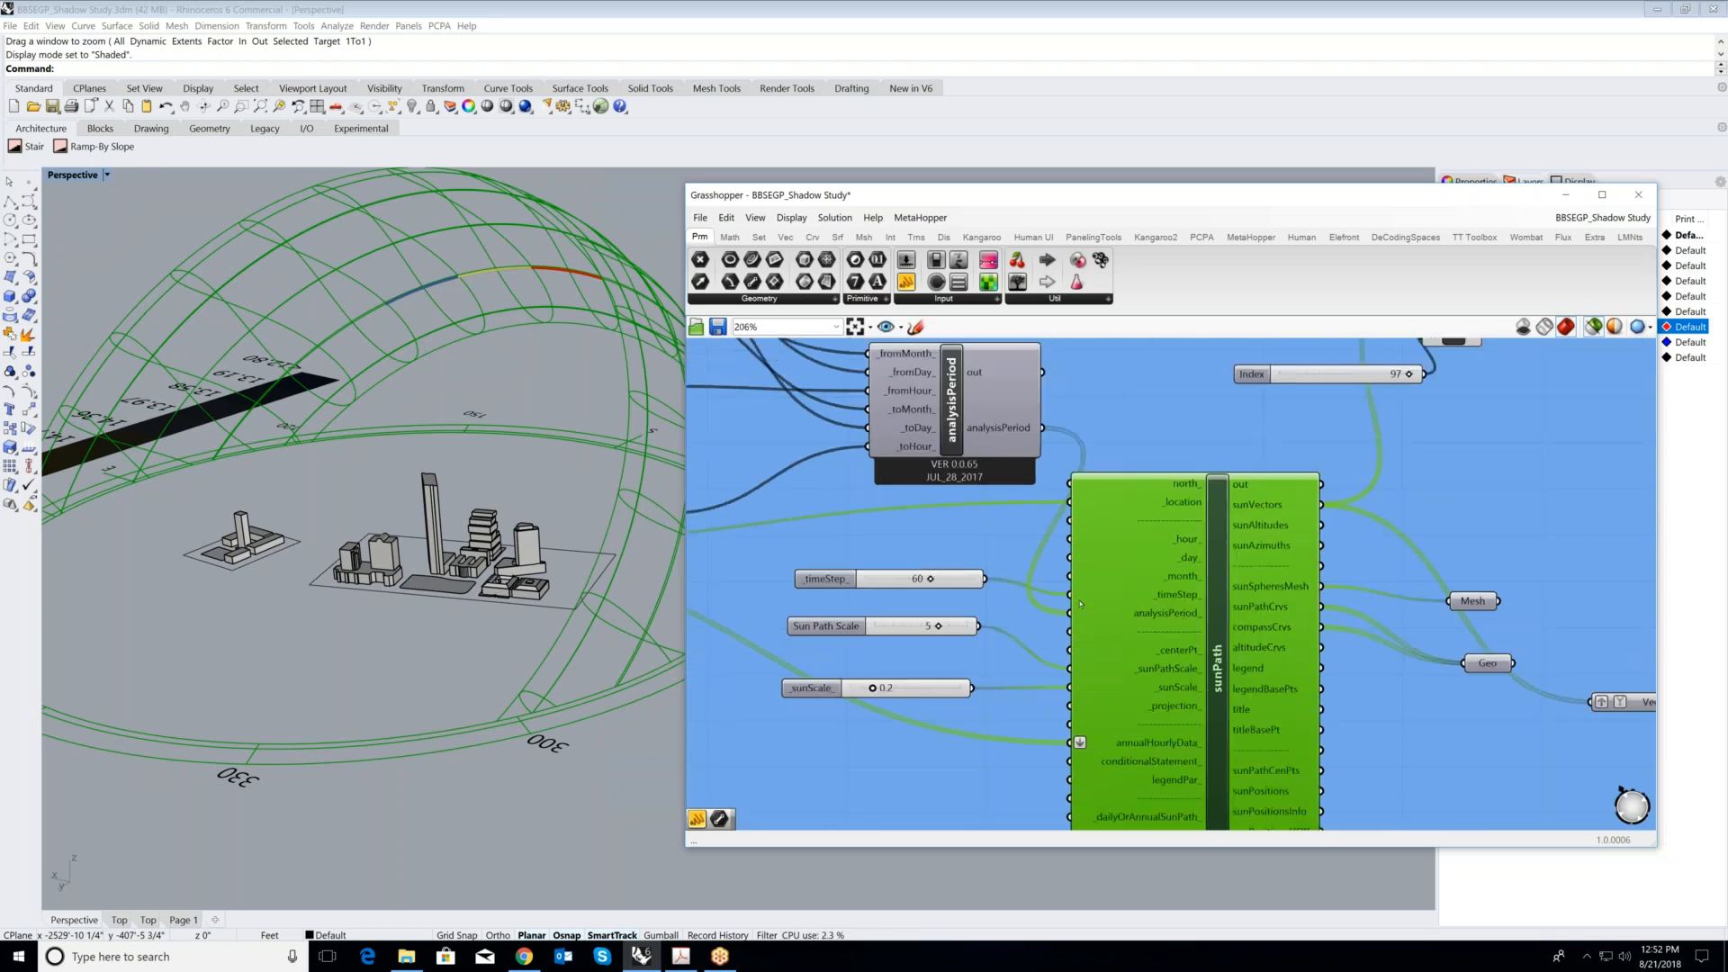
pyautogui.scroll(-5, 1080, 604)
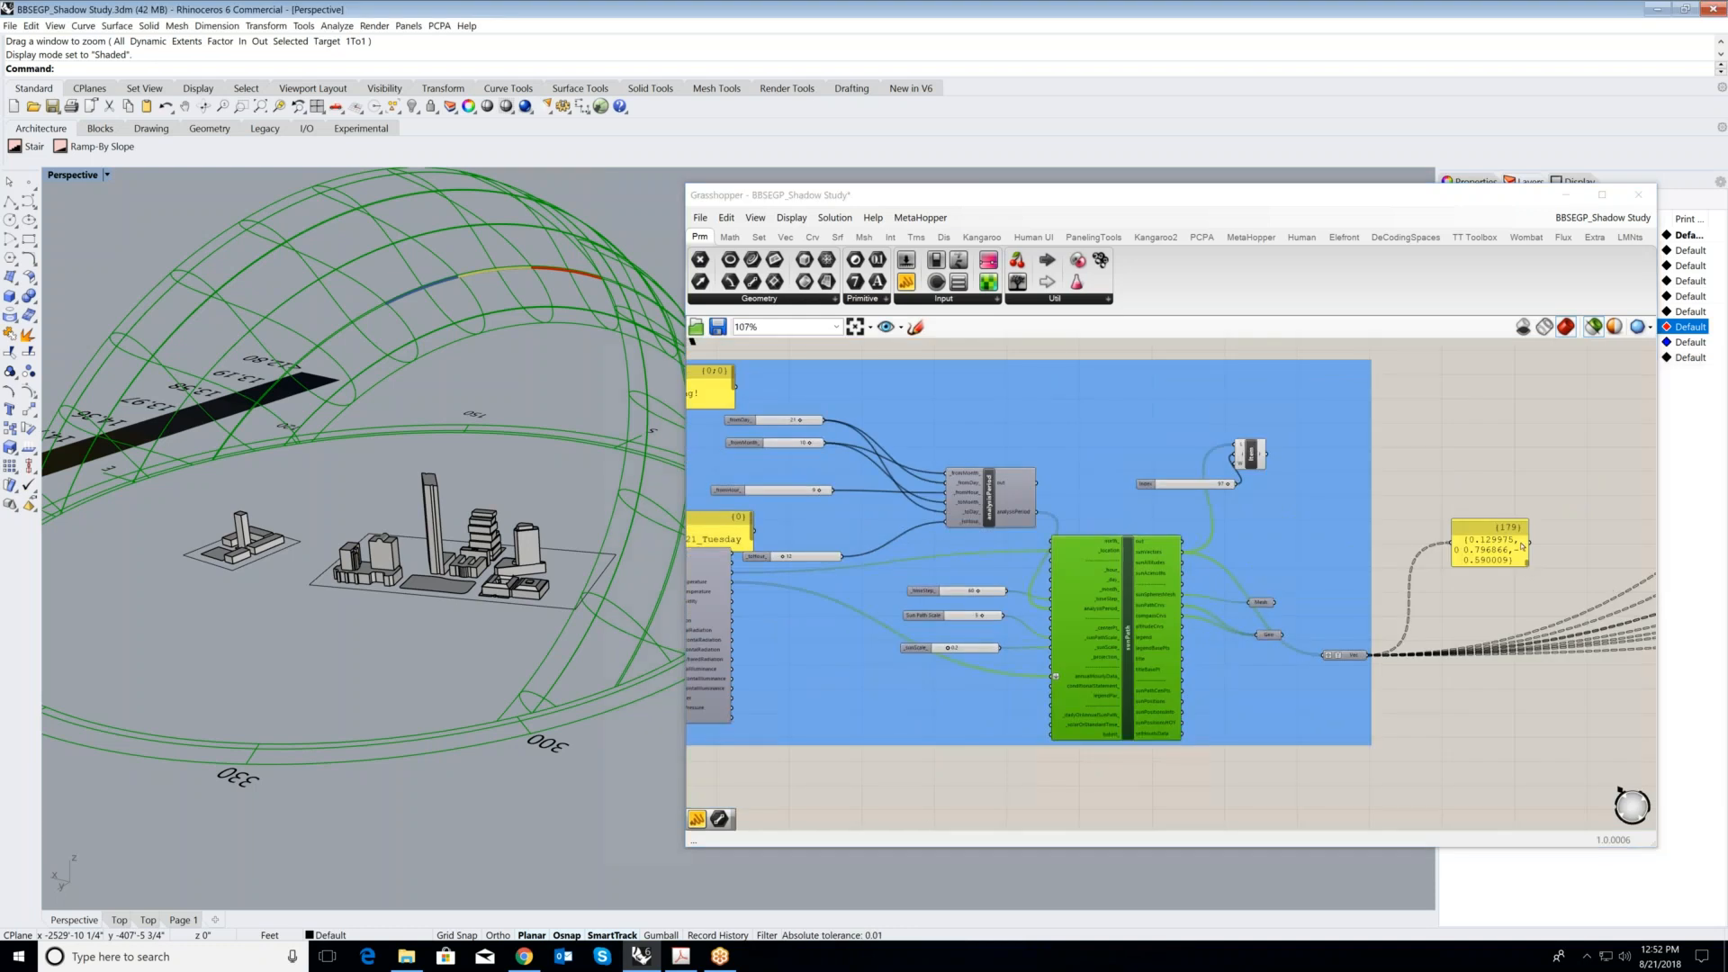
# - Enlarge the sun vector output panel vertically so that it lists several vectors
pyautogui.click(1523, 546)
pyautogui.scroll(1, 1525, 558)
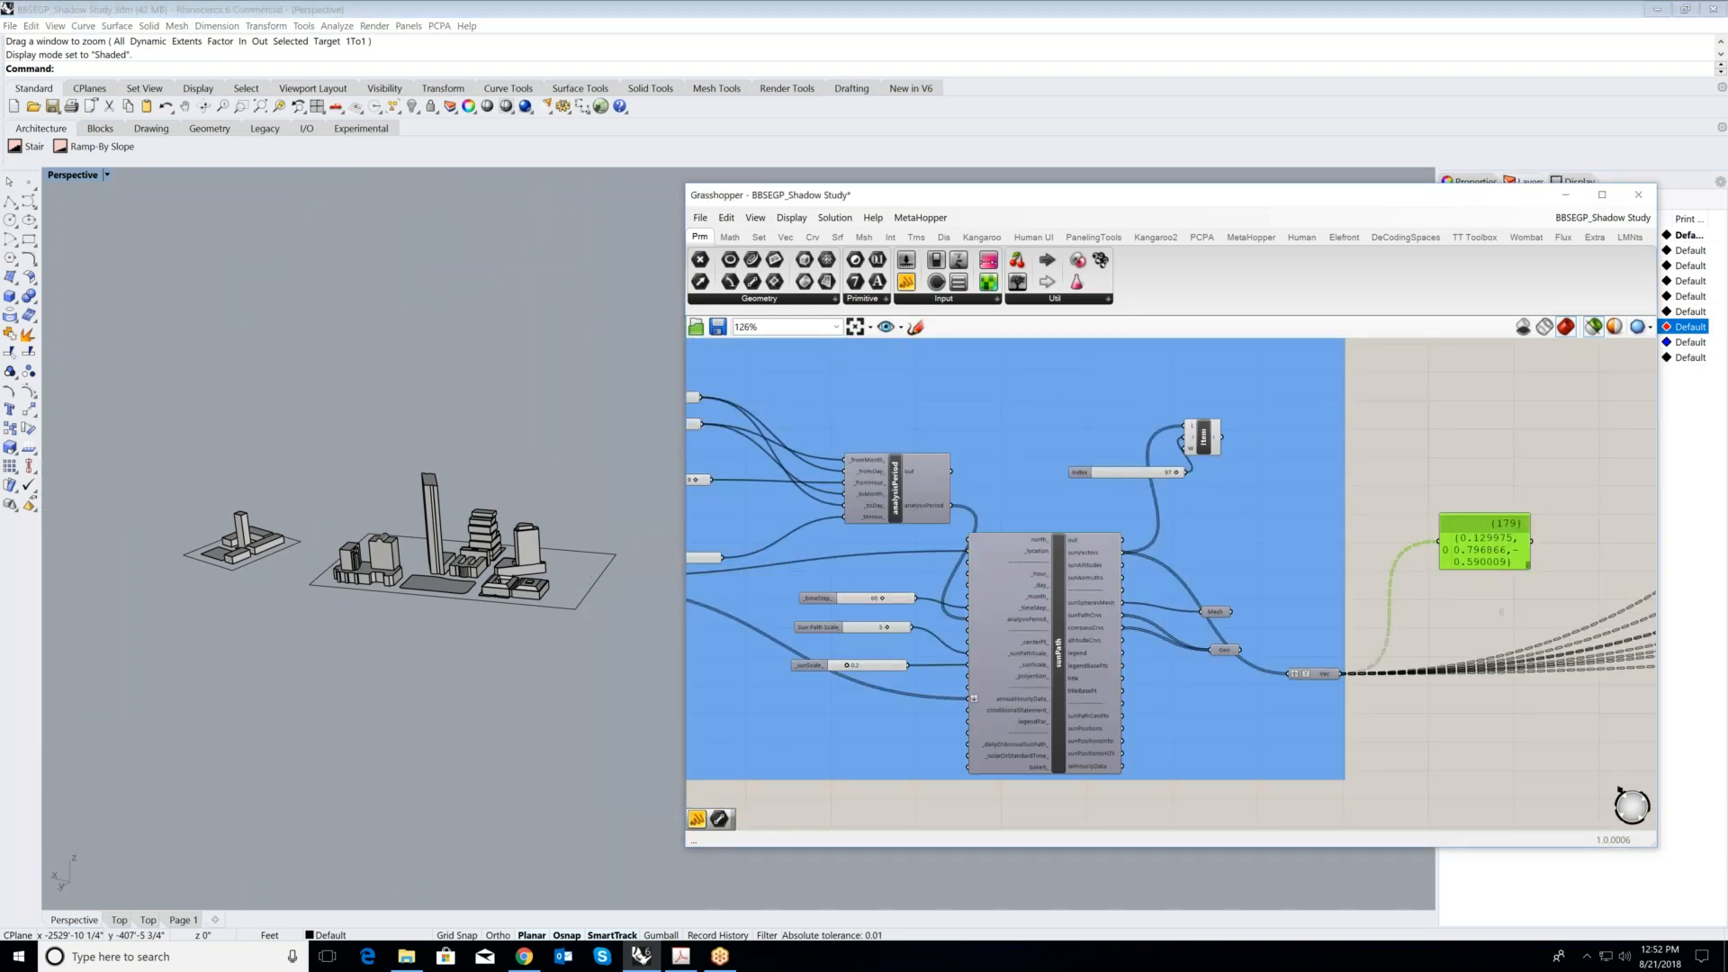
pyautogui.moveTo(1527, 566); pyautogui.dragTo(1527, 734)
# - Inspect the List Item component and its Index slider fed by the sunVectors output
pyautogui.scroll(1, 1496, 597)
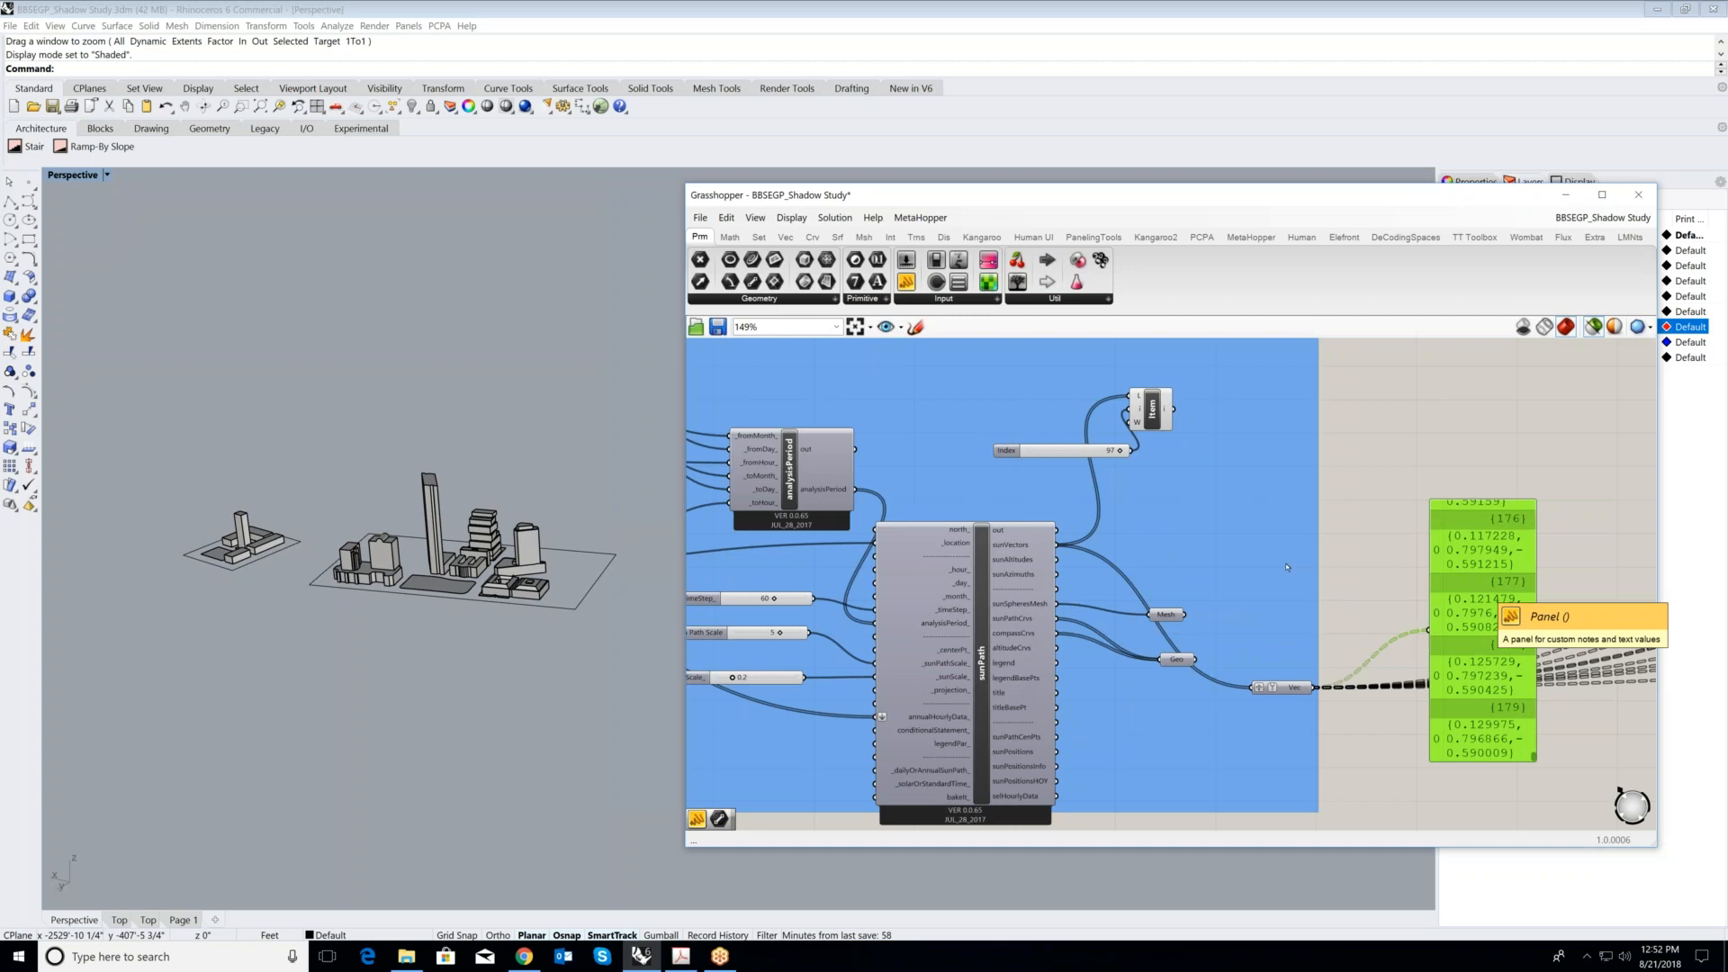
pyautogui.scroll(2, 1620, 791)
pyautogui.scroll(2, 1176, 403)
pyautogui.click(1124, 427)
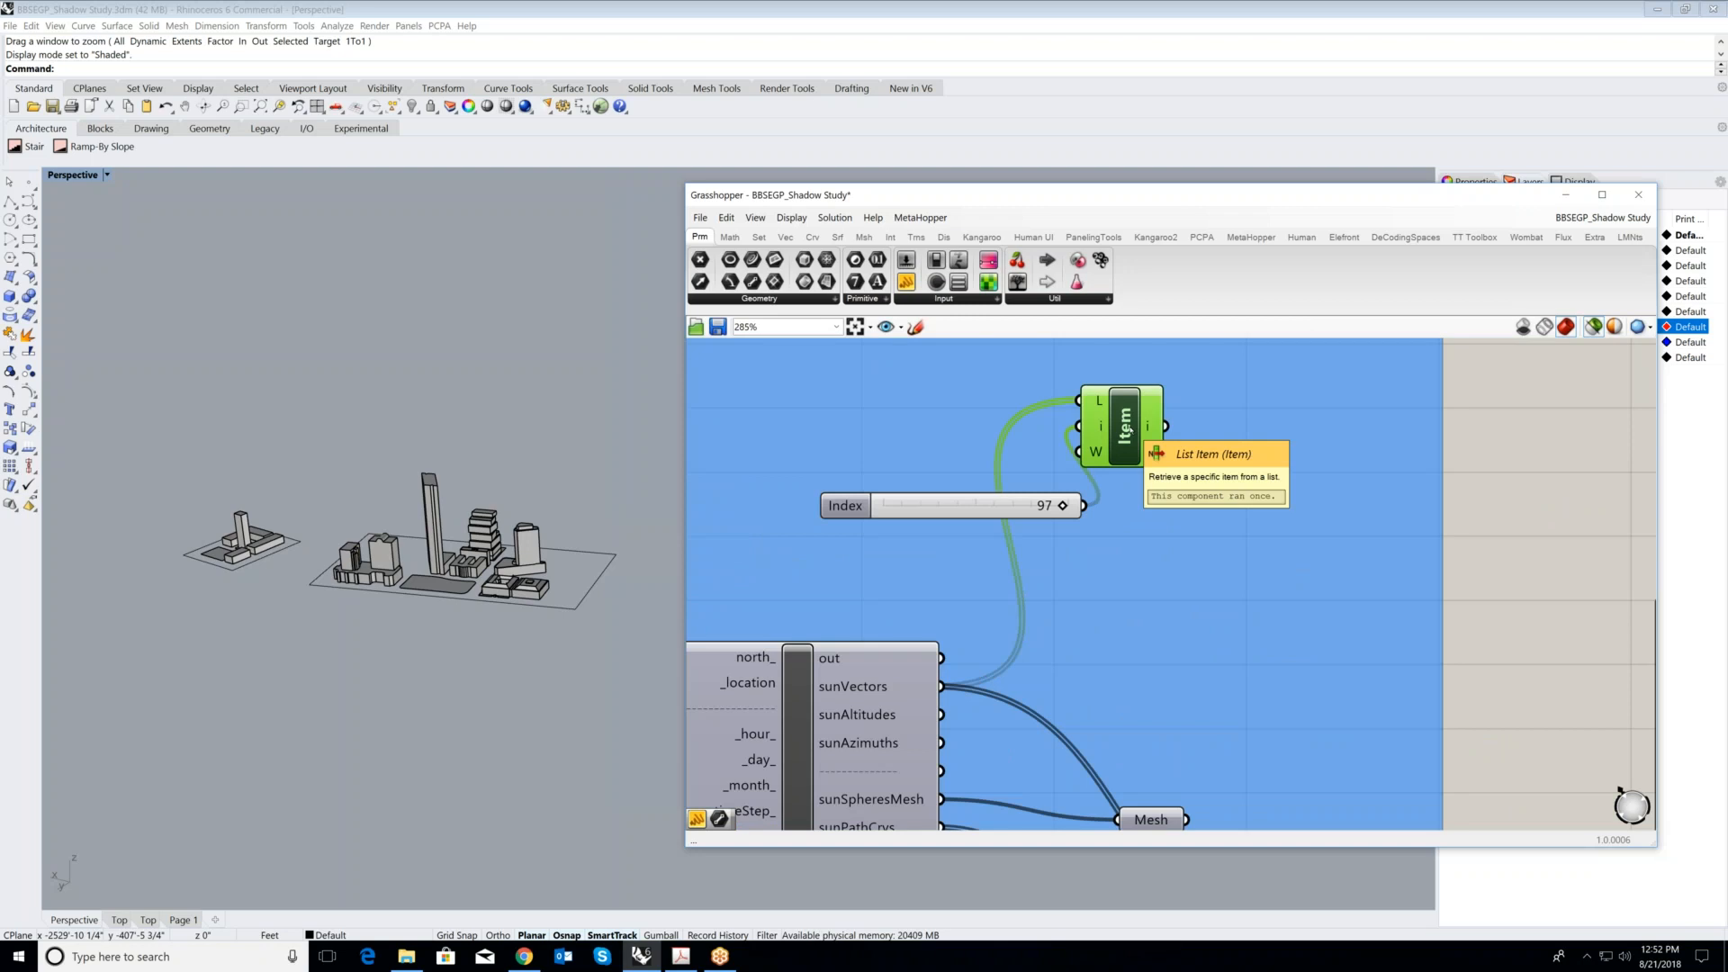
# - Highlight the PROPOSED VOLUME component in the SHADOW STUDY group and inspect its geometry up close in the Rhino model
pyautogui.scroll(-5, 1148, 574)
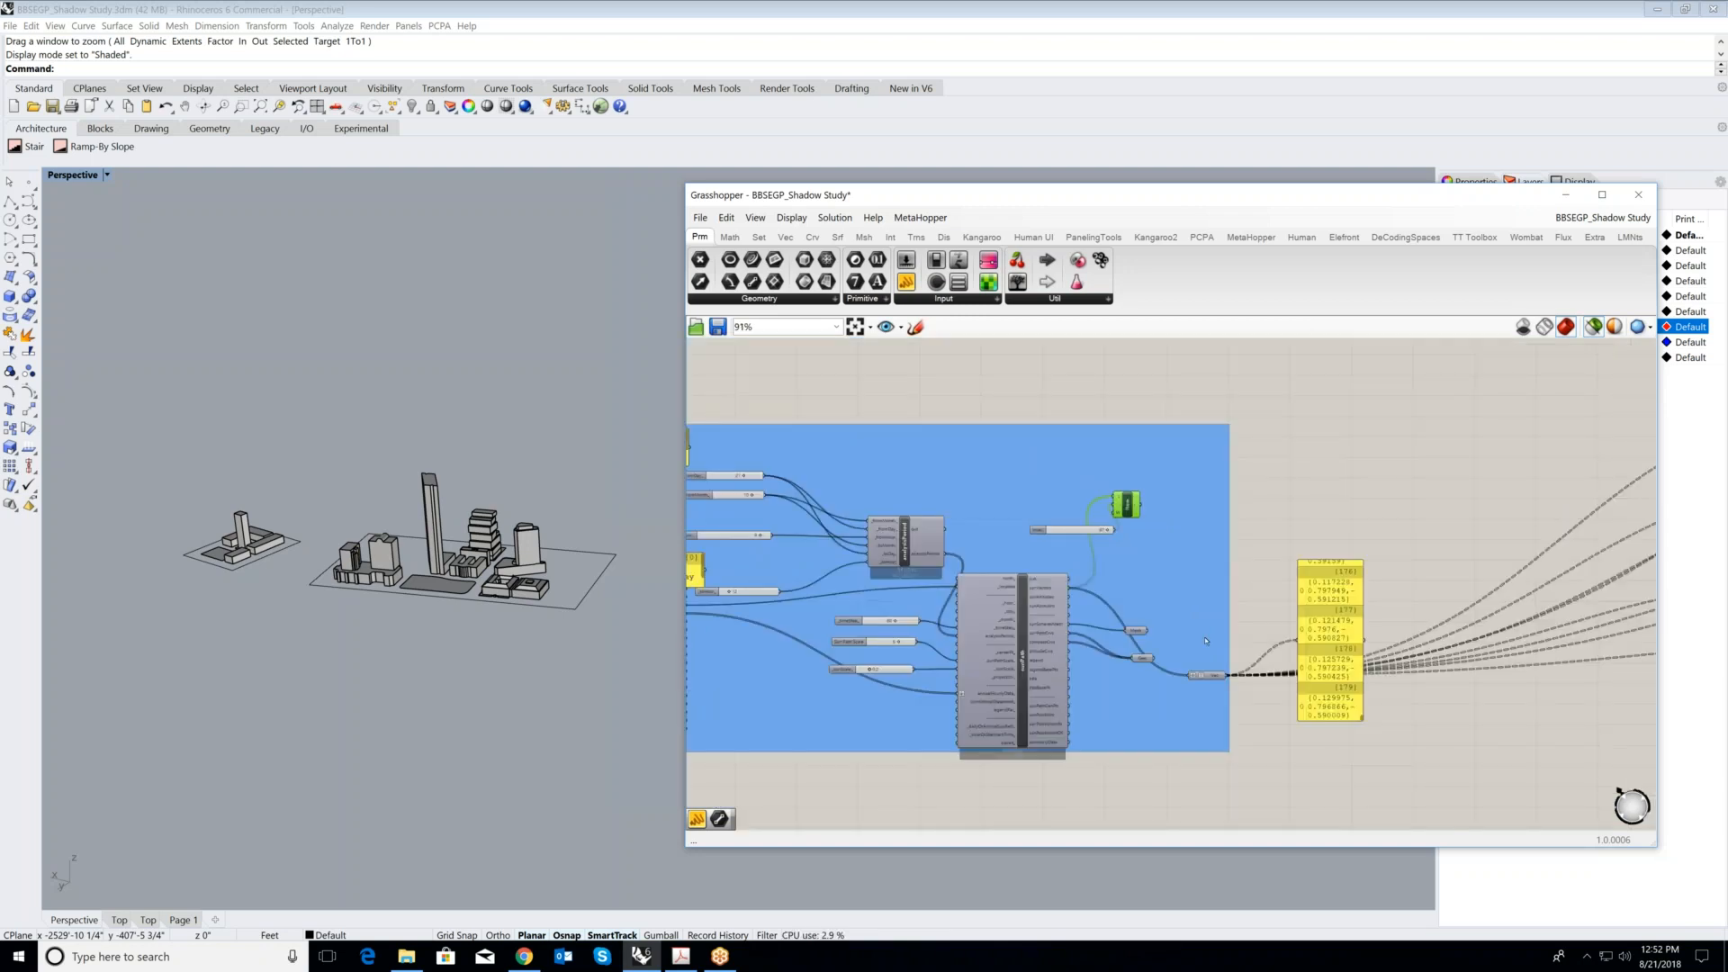
pyautogui.scroll(-3, 1173, 650)
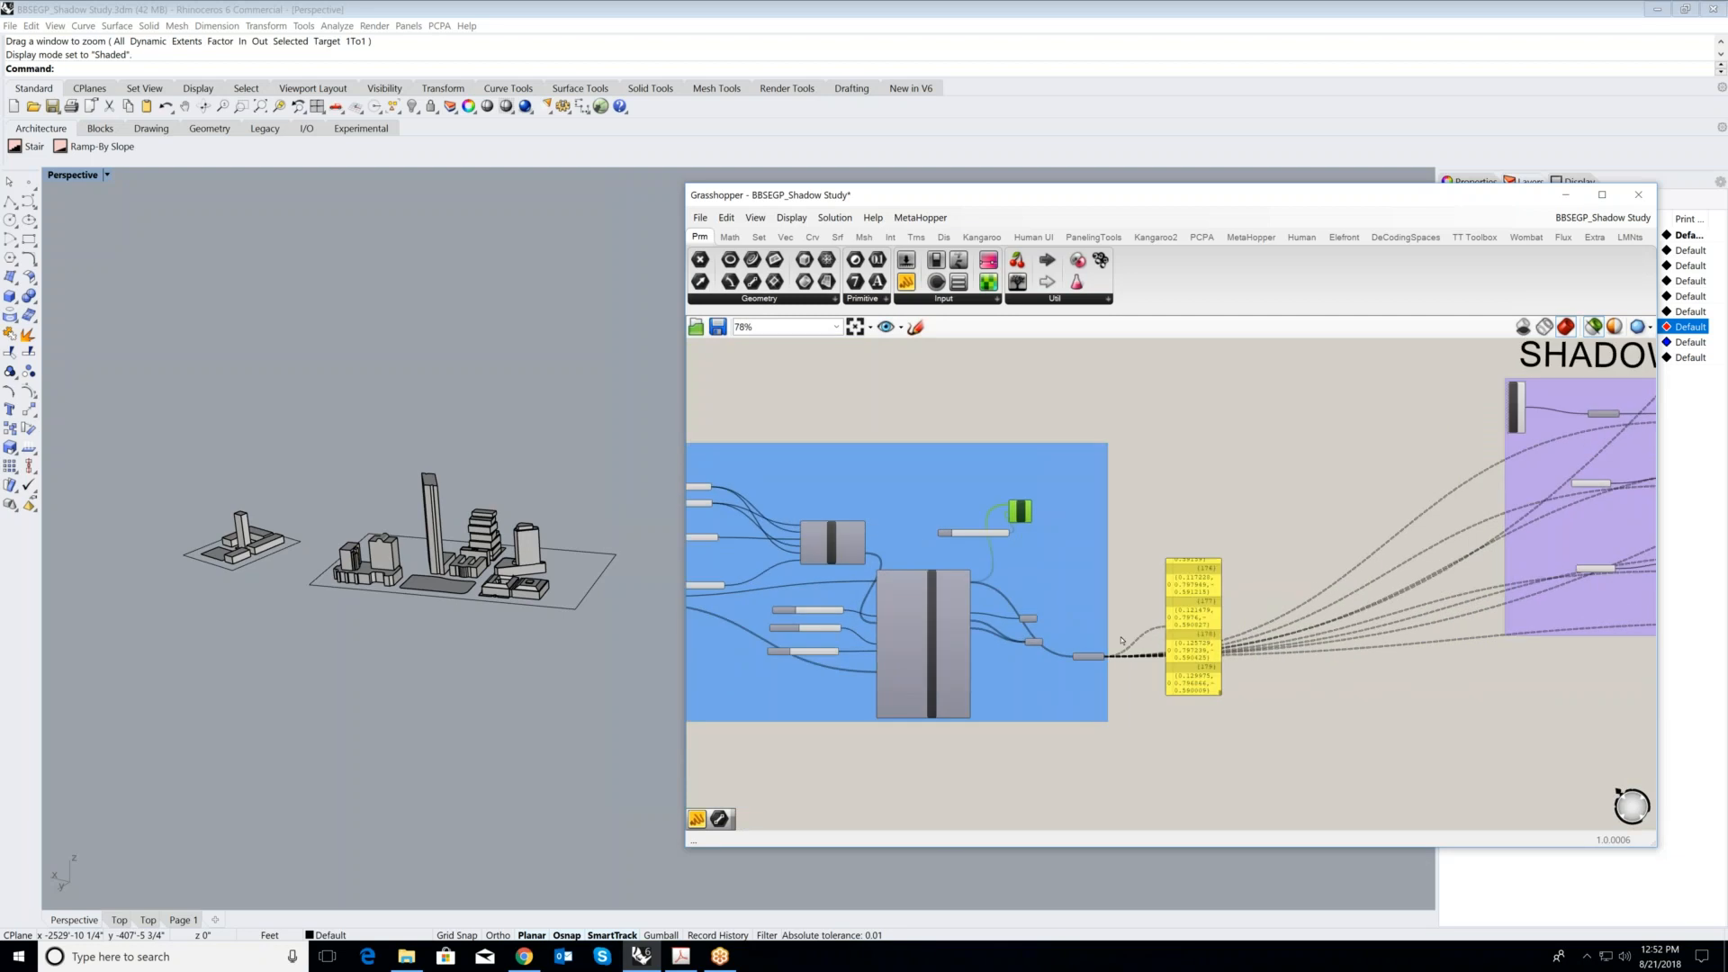
pyautogui.scroll(1, 1167, 633)
pyautogui.scroll(-1, 1167, 633)
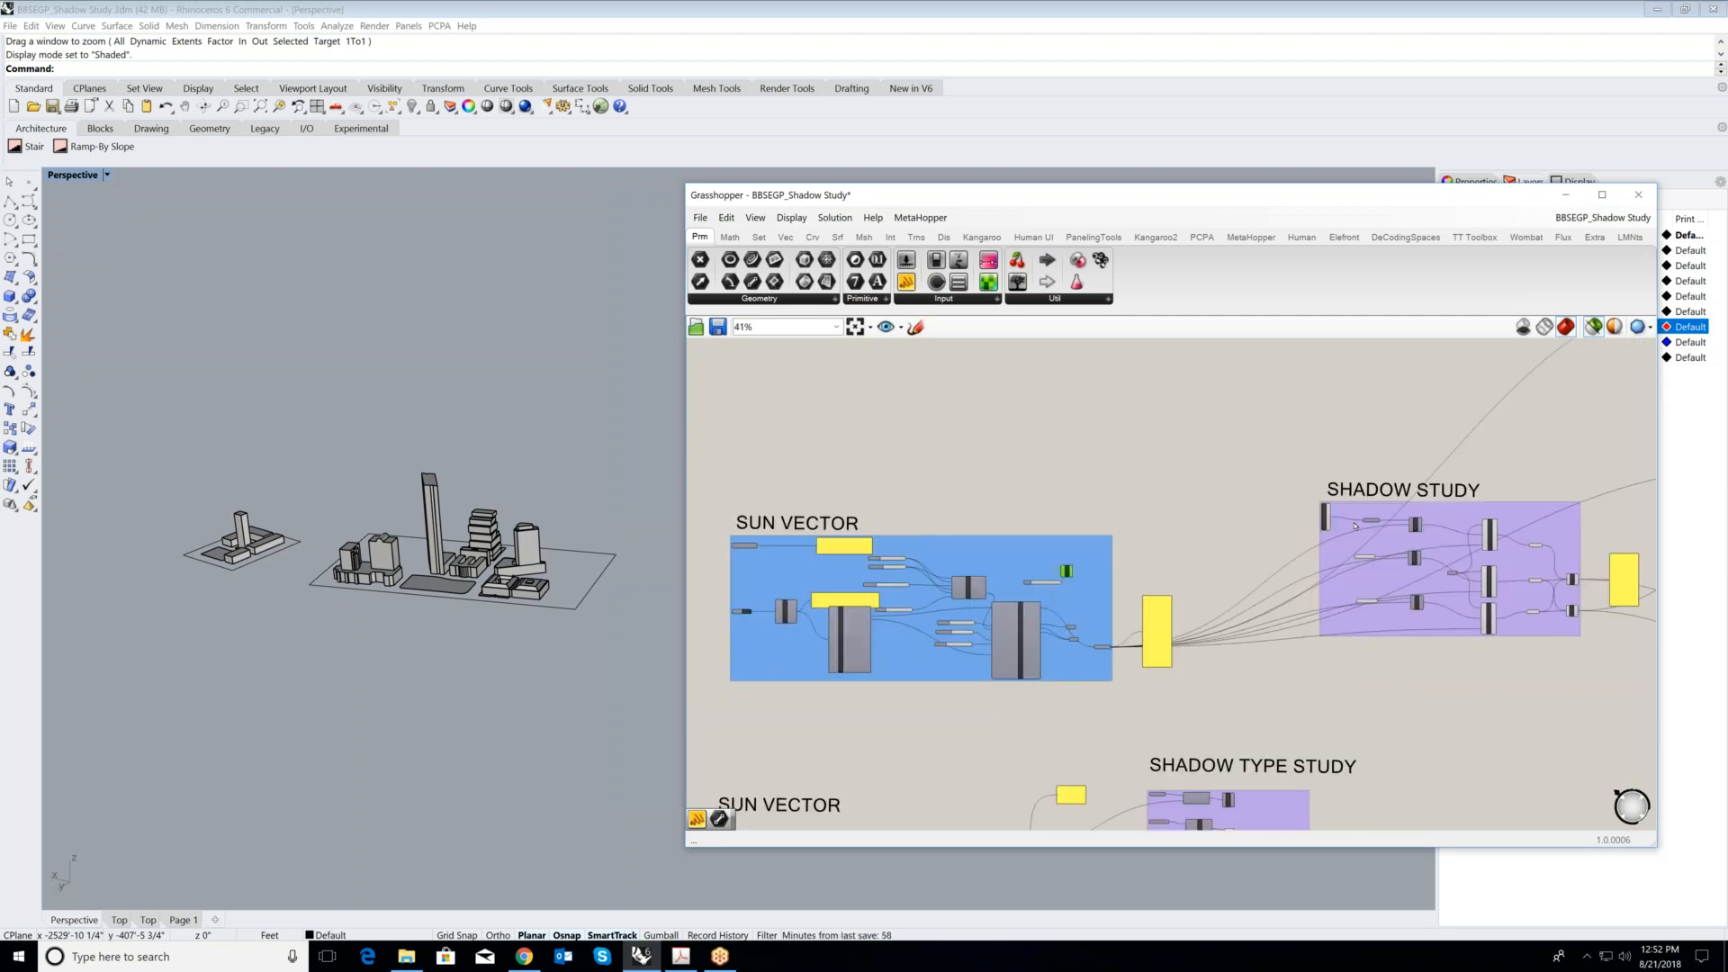
pyautogui.scroll(6, 1357, 519)
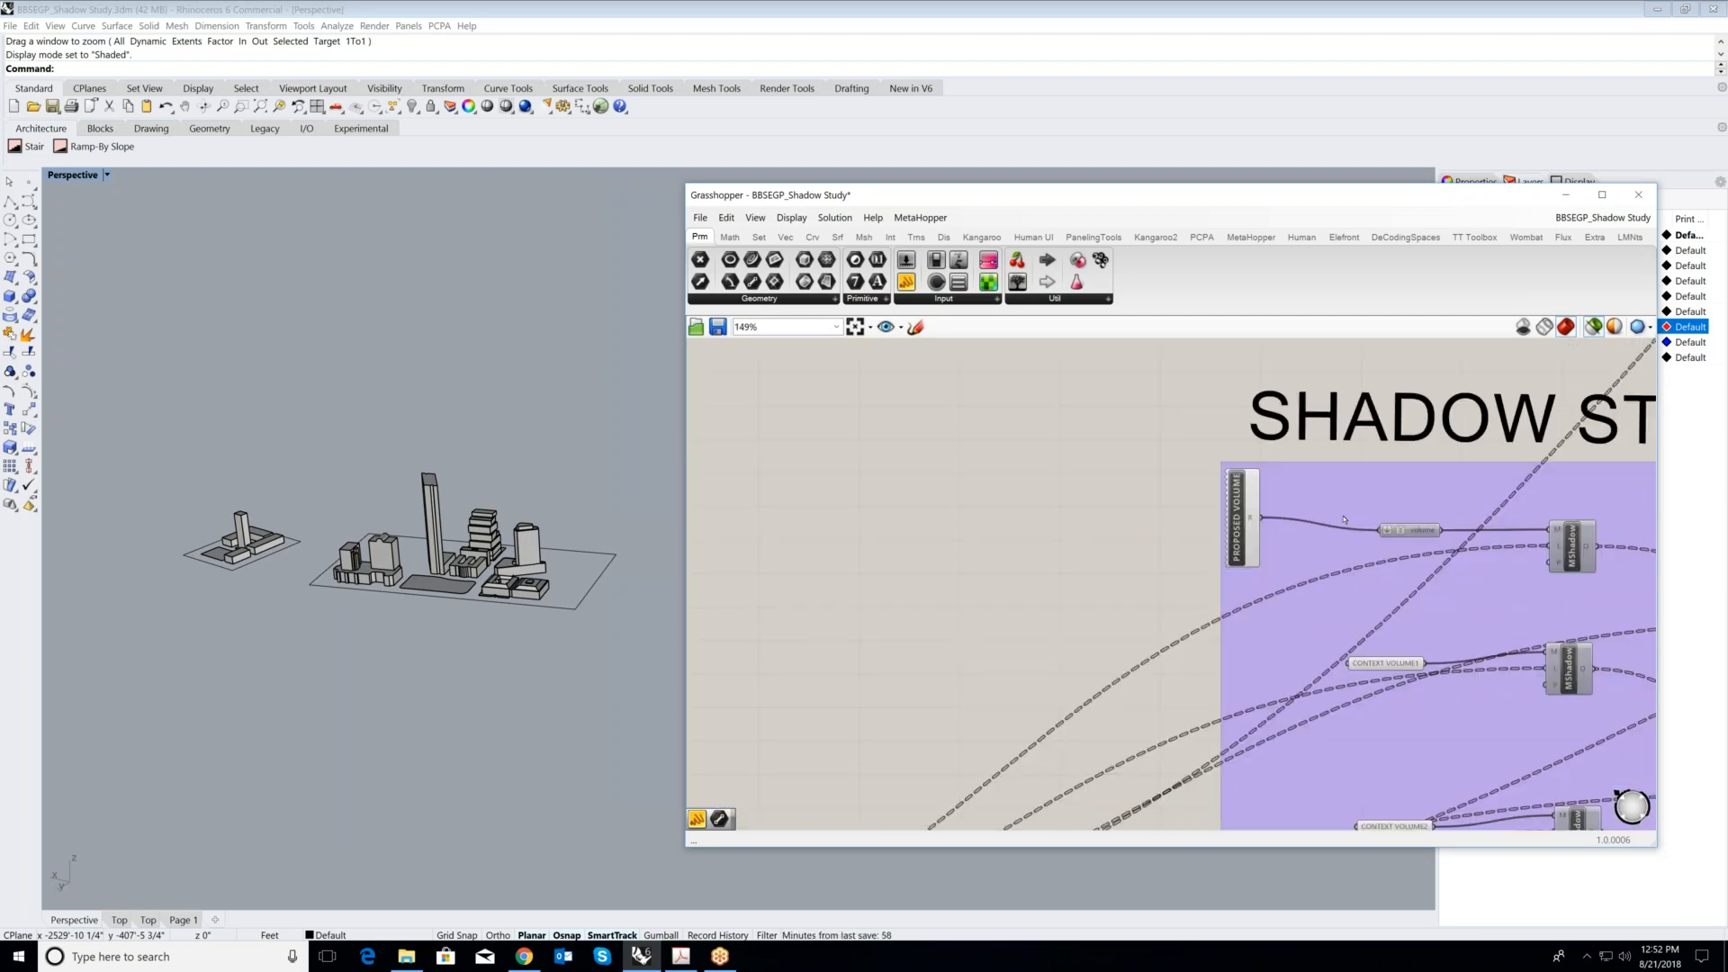
pyautogui.click(1156, 509)
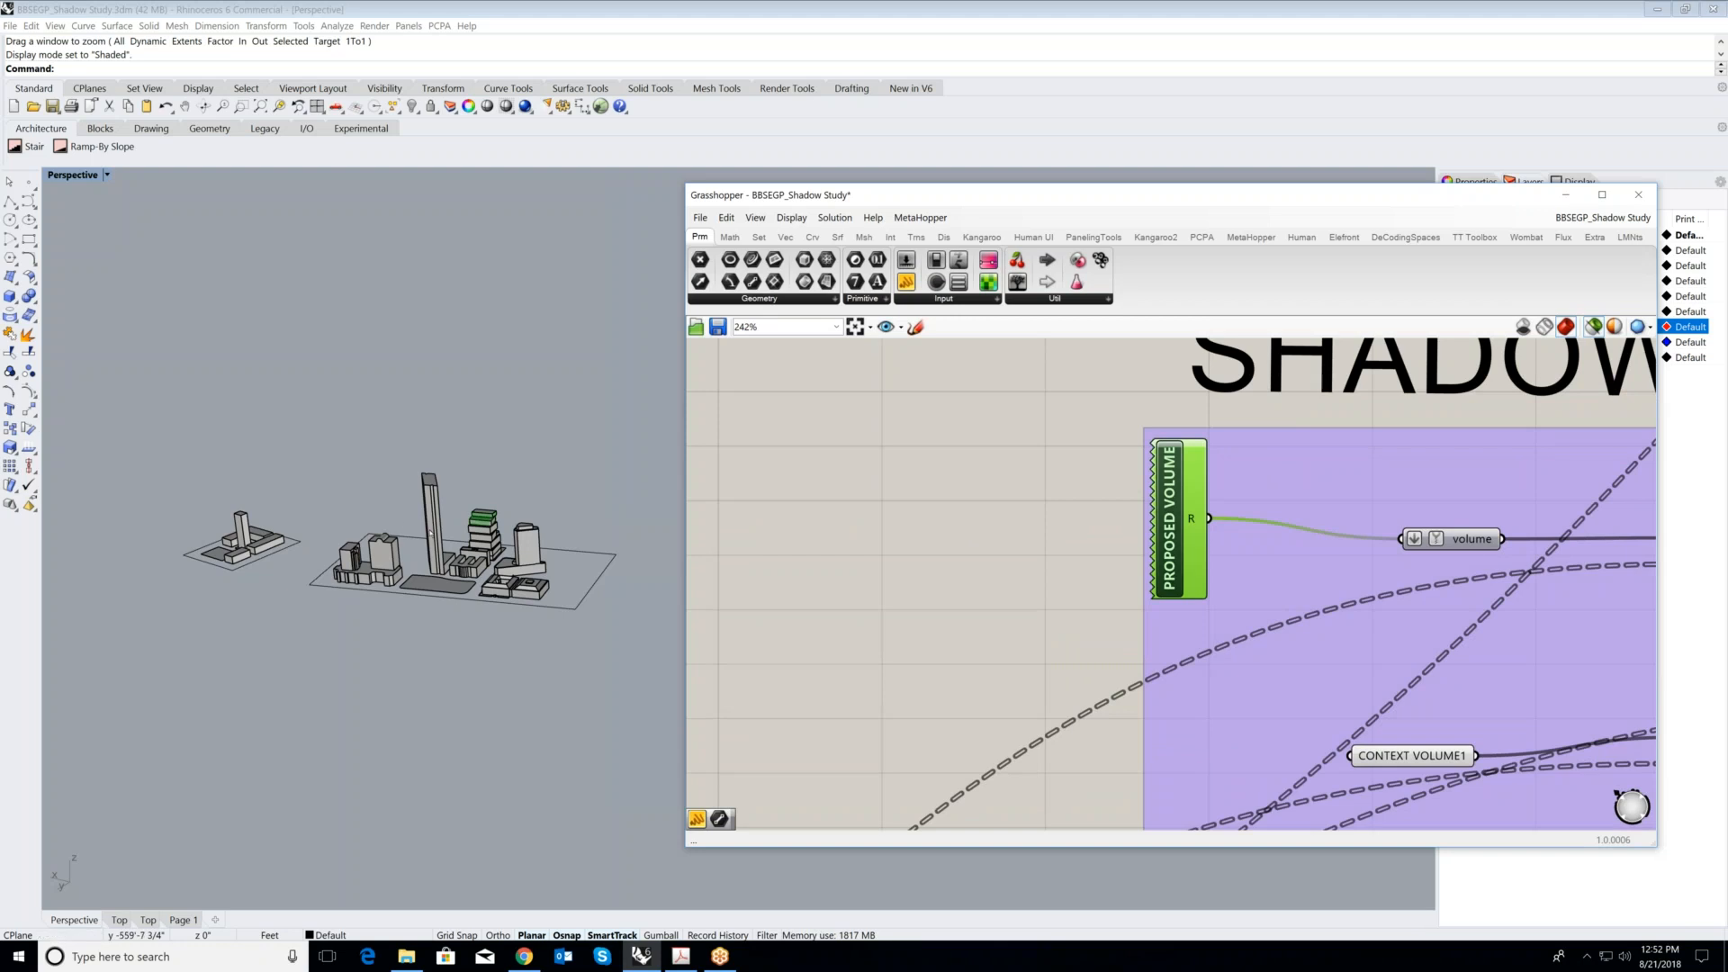
pyautogui.scroll(5, 430, 533)
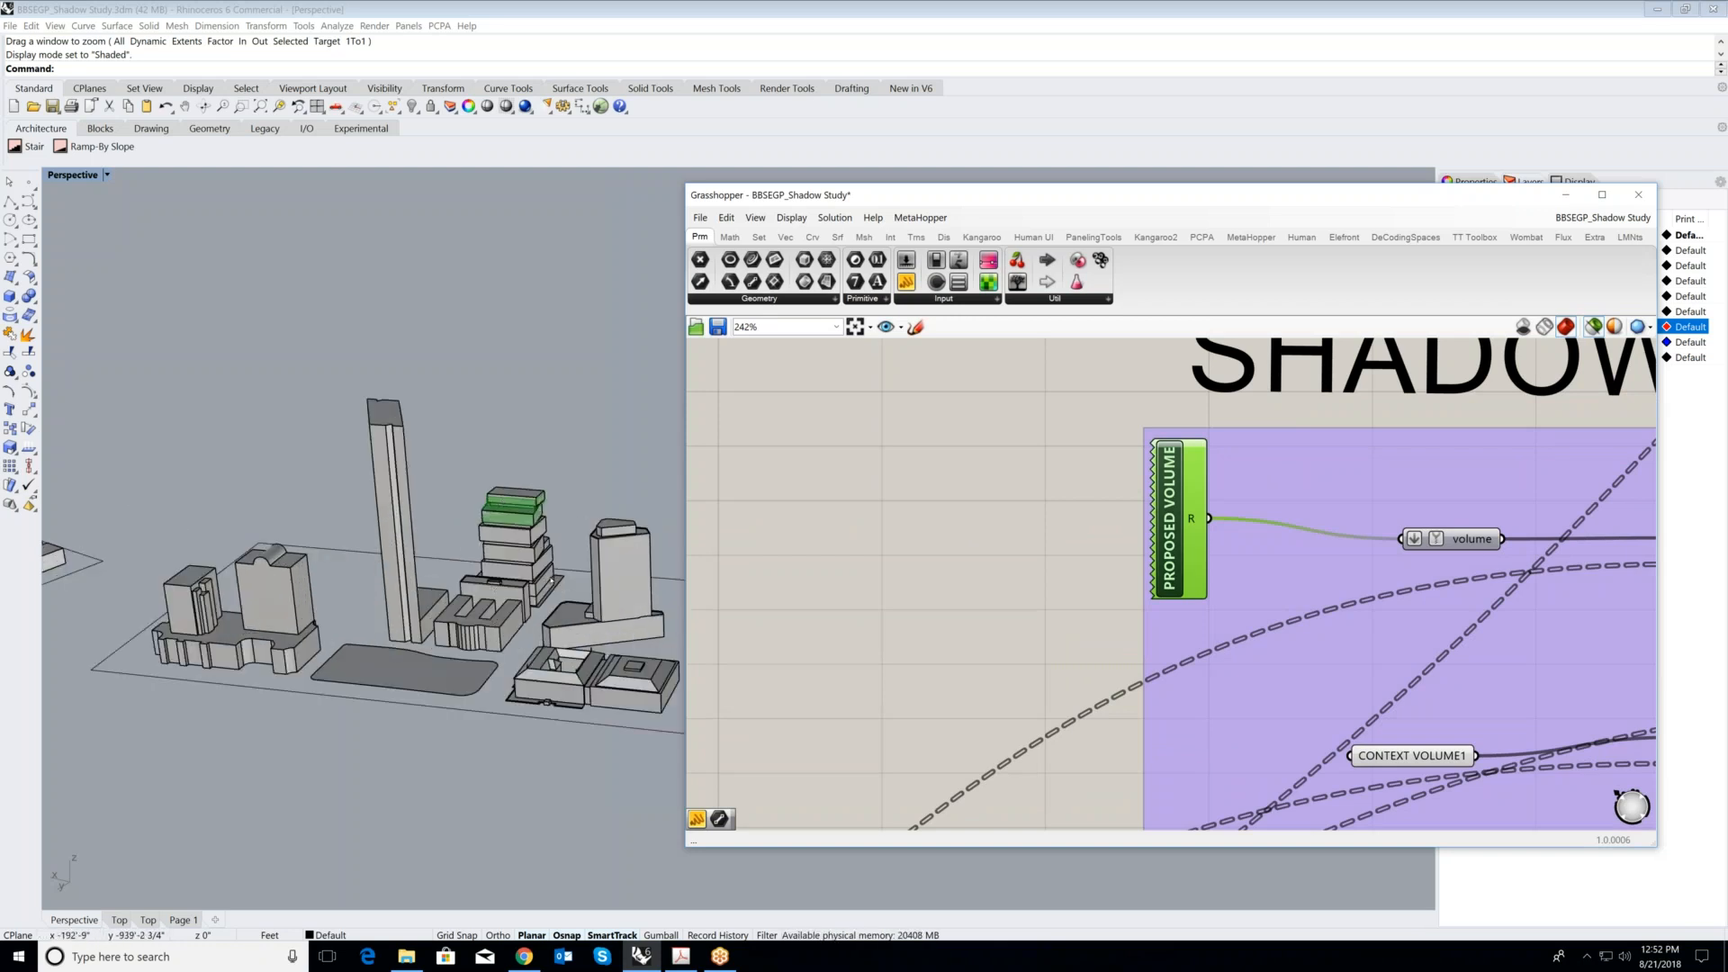
pyautogui.scroll(2, 526, 529)
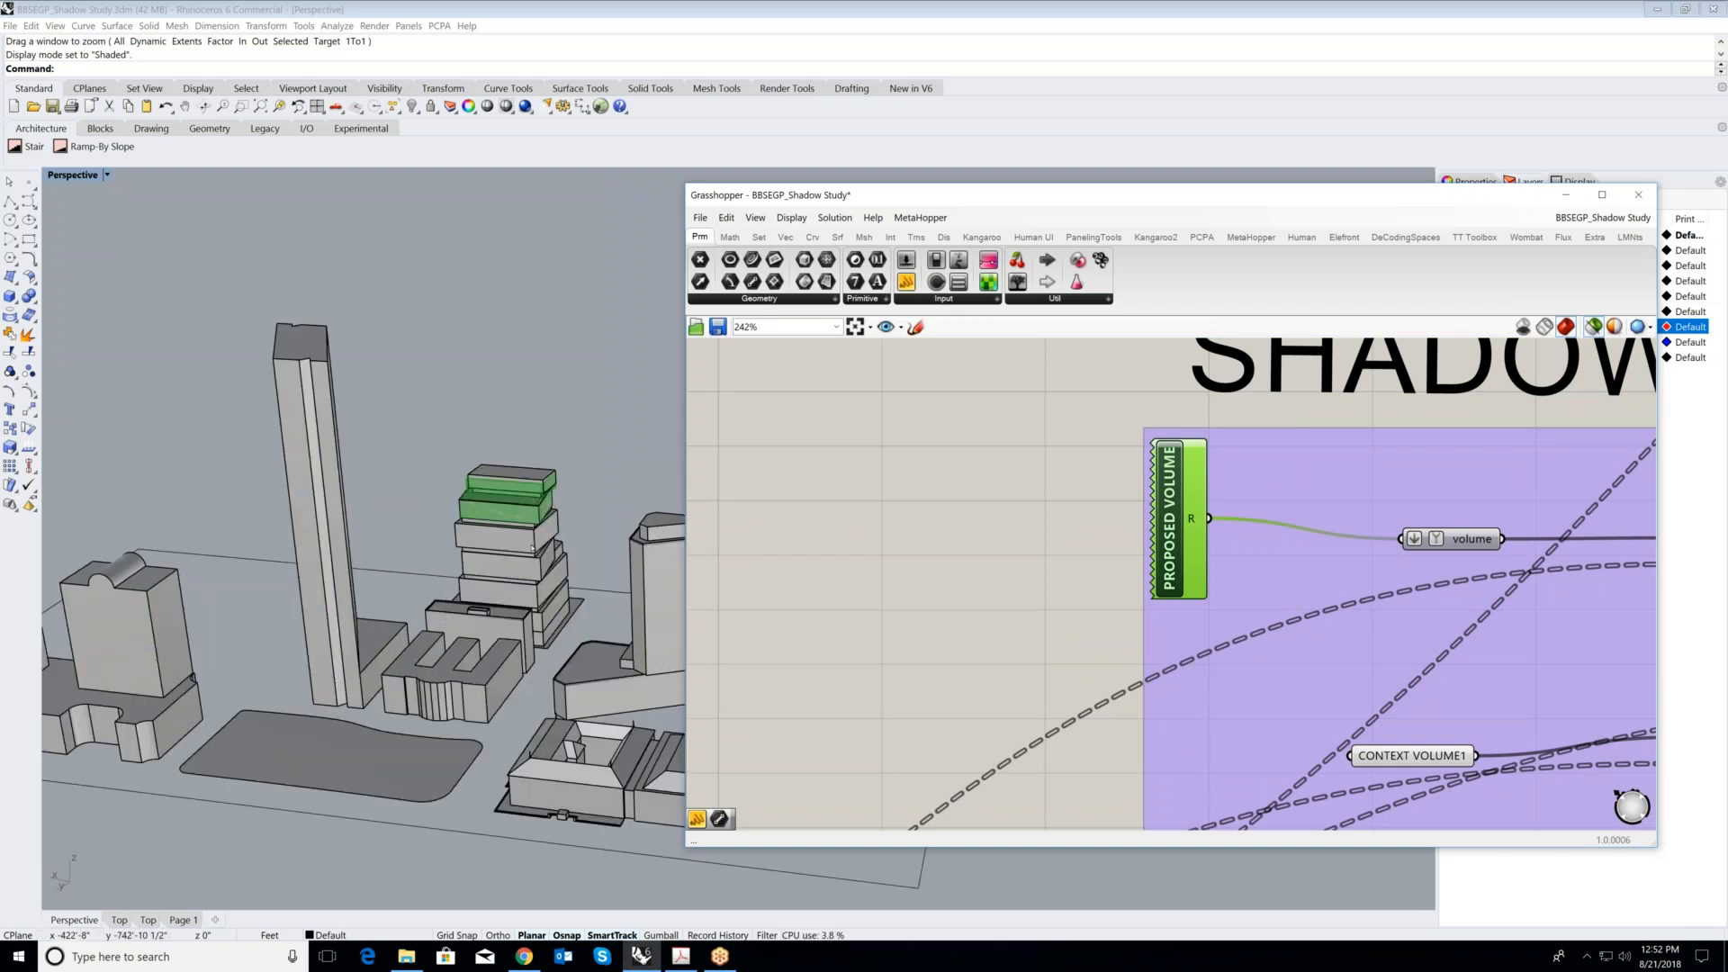
pyautogui.scroll(1, 568, 527)
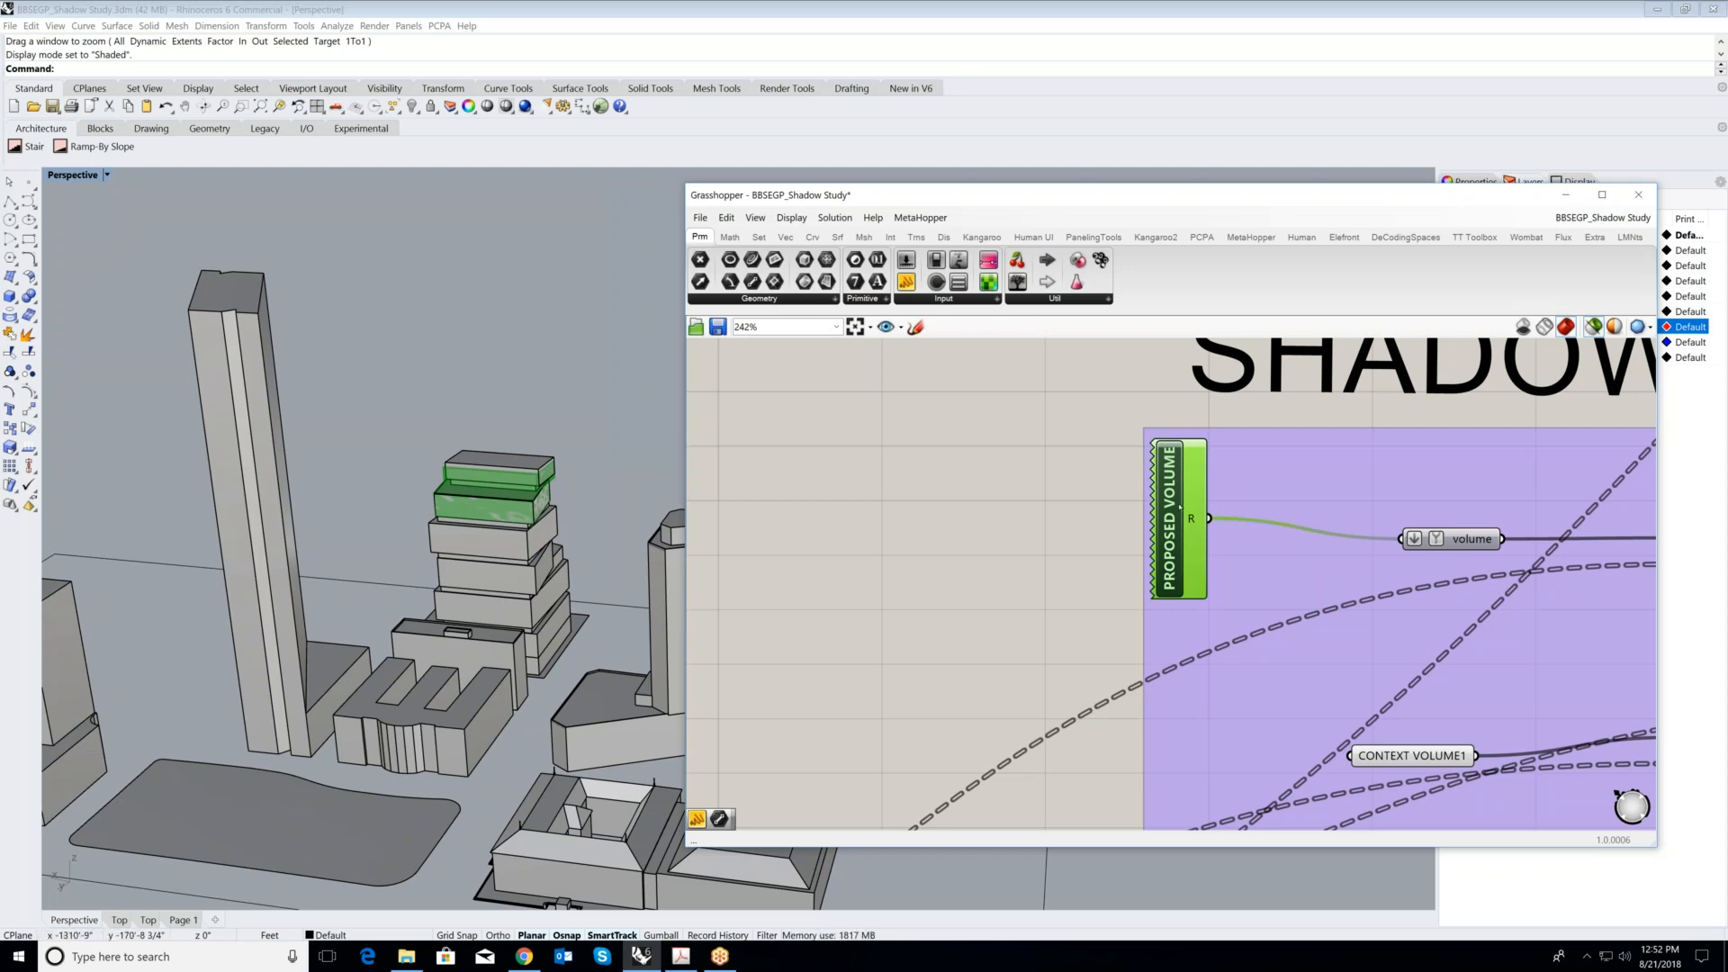
# - Highlight the volume parameter fed by PROPOSED VOLUME and review its connection to the MShadow component
pyautogui.scroll(-2, 1209, 508)
pyautogui.scroll(2, 1443, 528)
pyautogui.click(1381, 533)
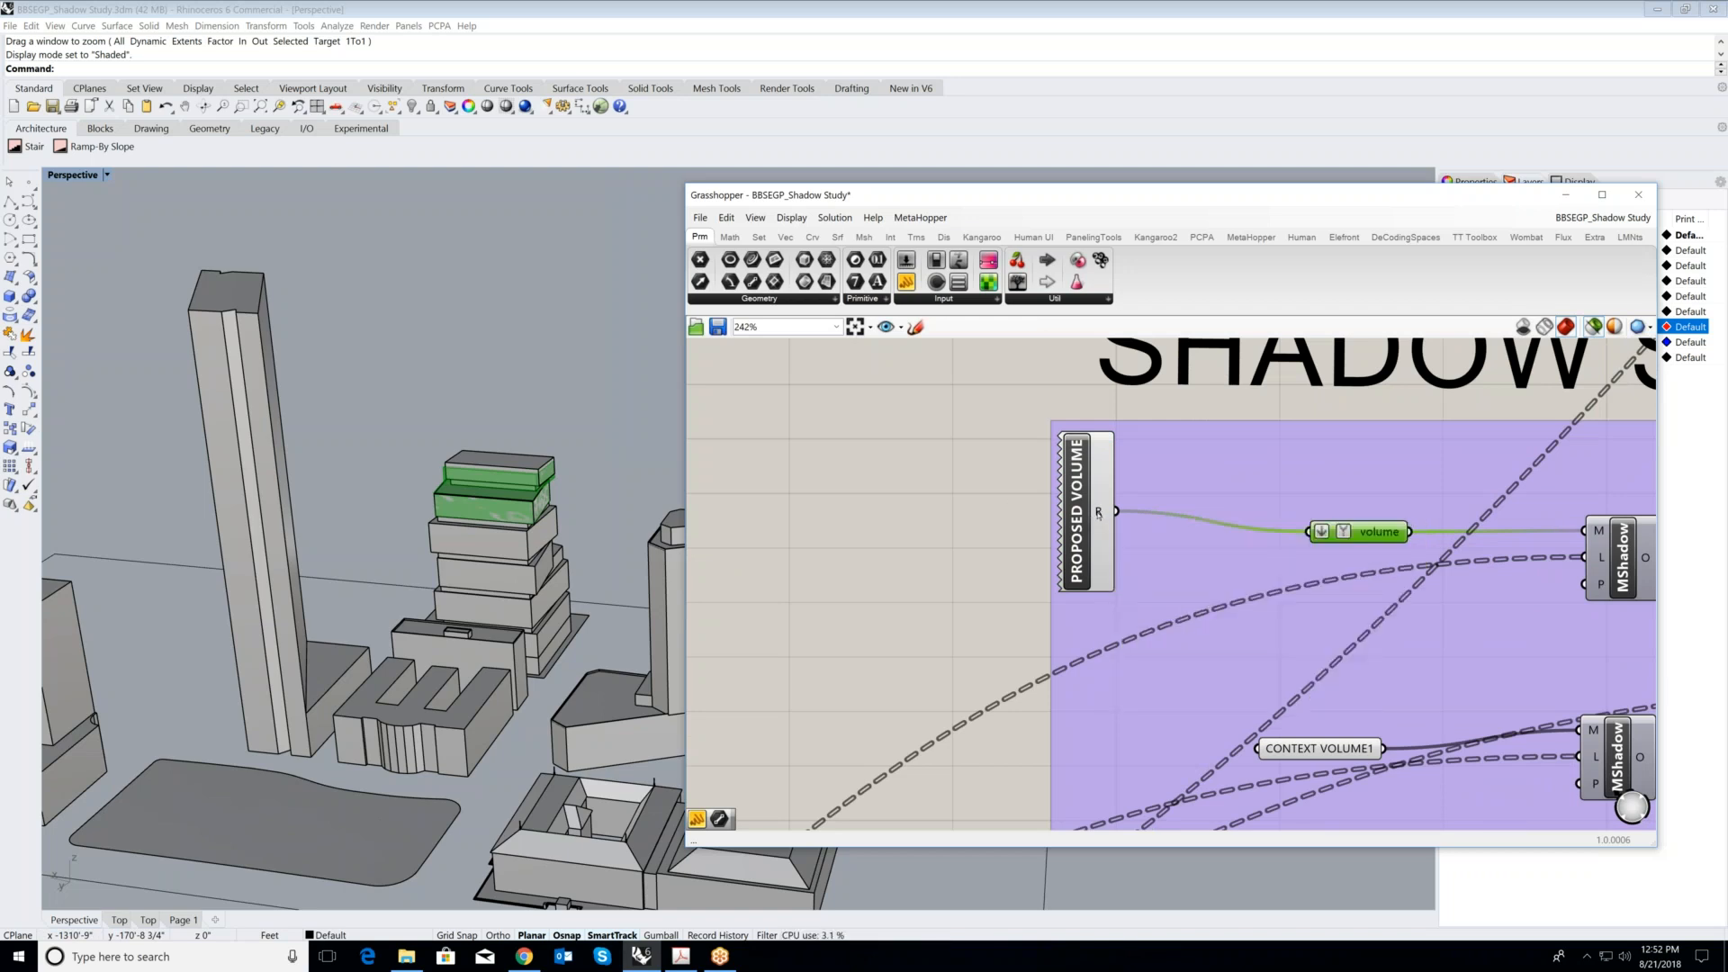
pyautogui.scroll(-1, 933, 527)
pyautogui.scroll(1, 933, 527)
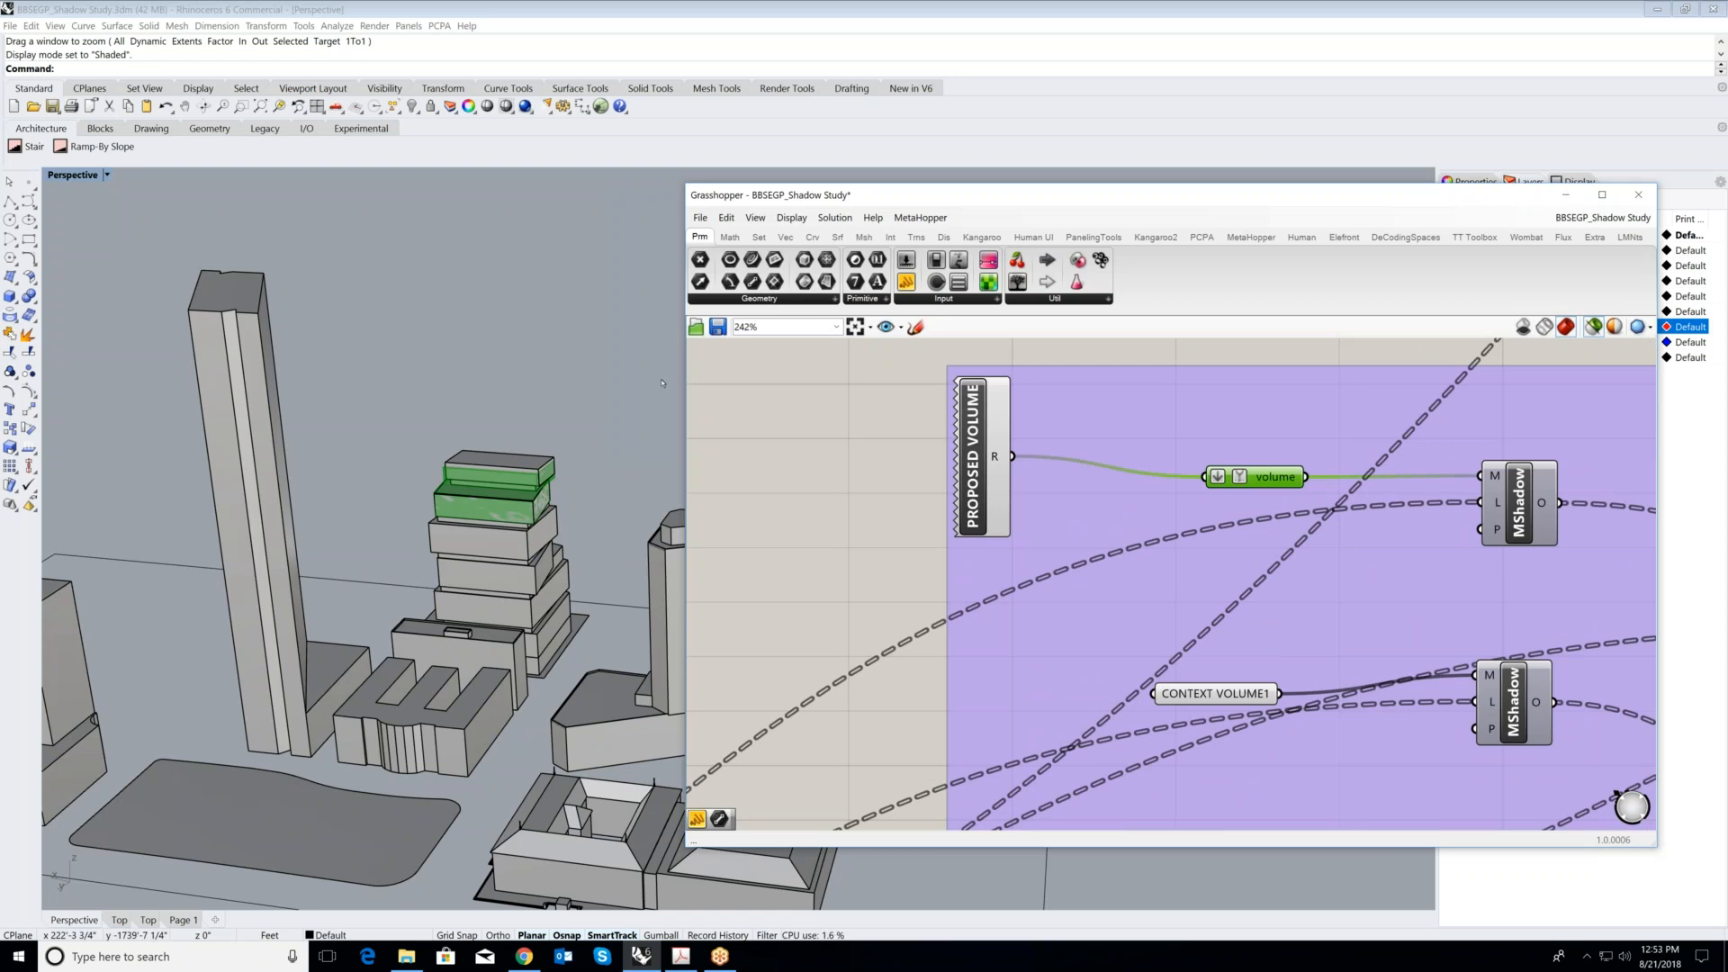
# - Review the blue SUN VECTOR group again, including the Ladybug message panel and the day, month and hour sliders feeding analysisPeriod
pyautogui.scroll(-12, 1106, 524)
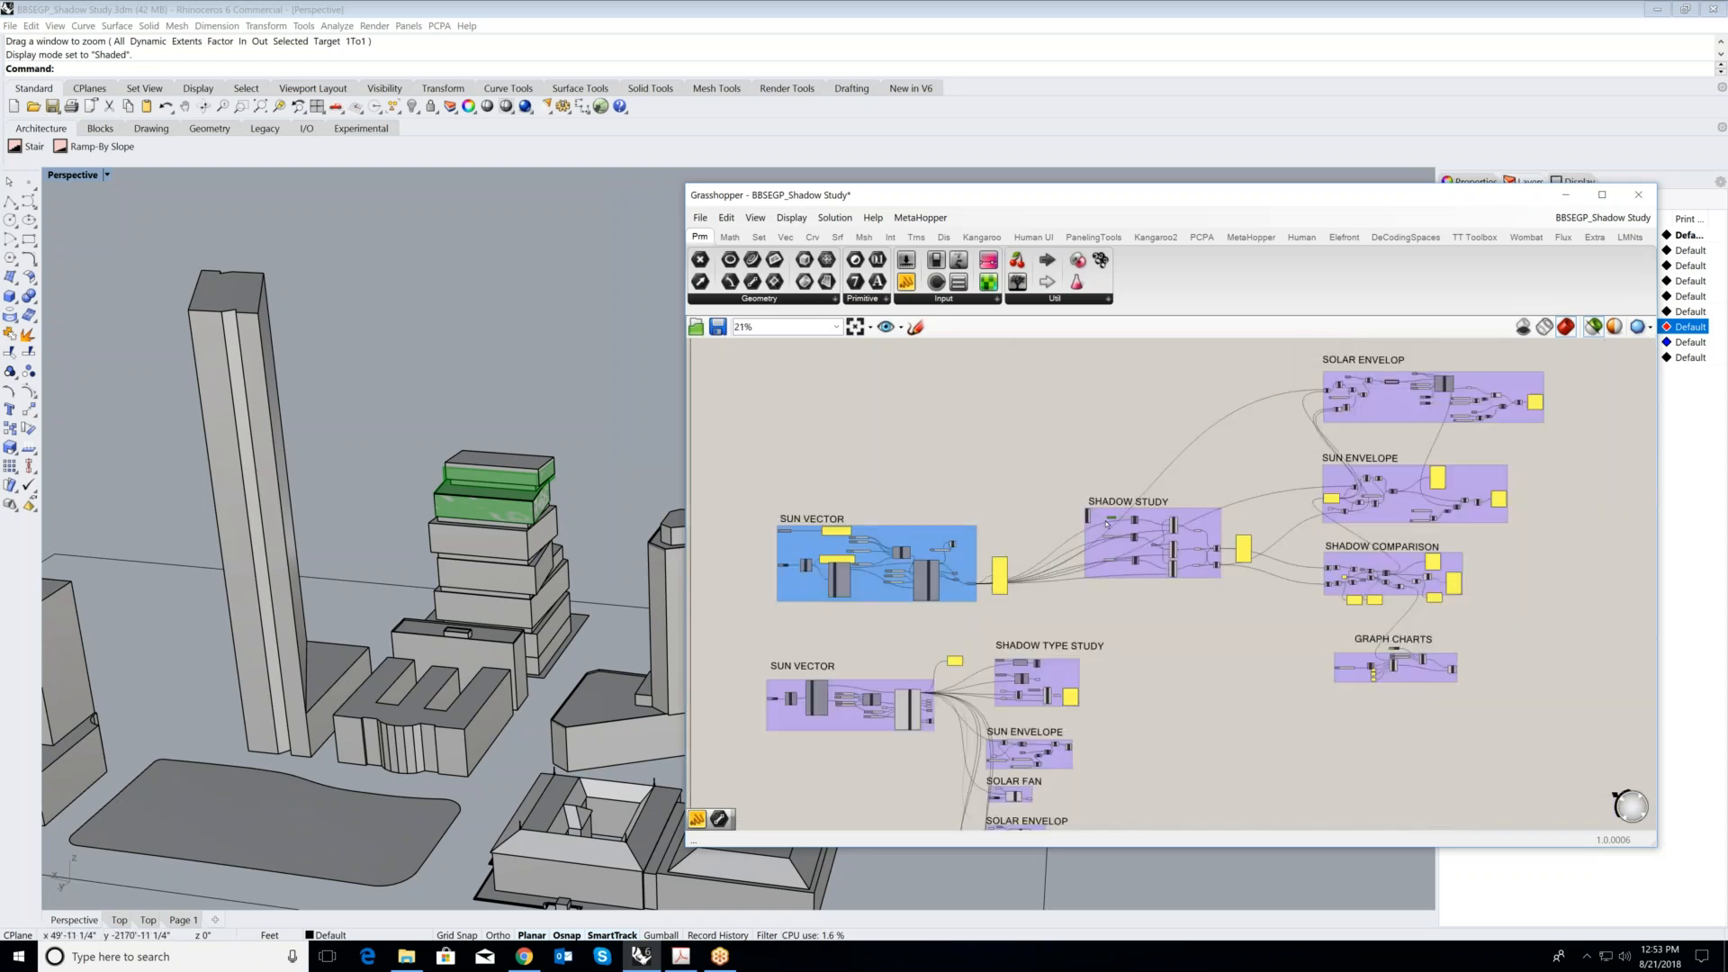
pyautogui.scroll(10, 913, 545)
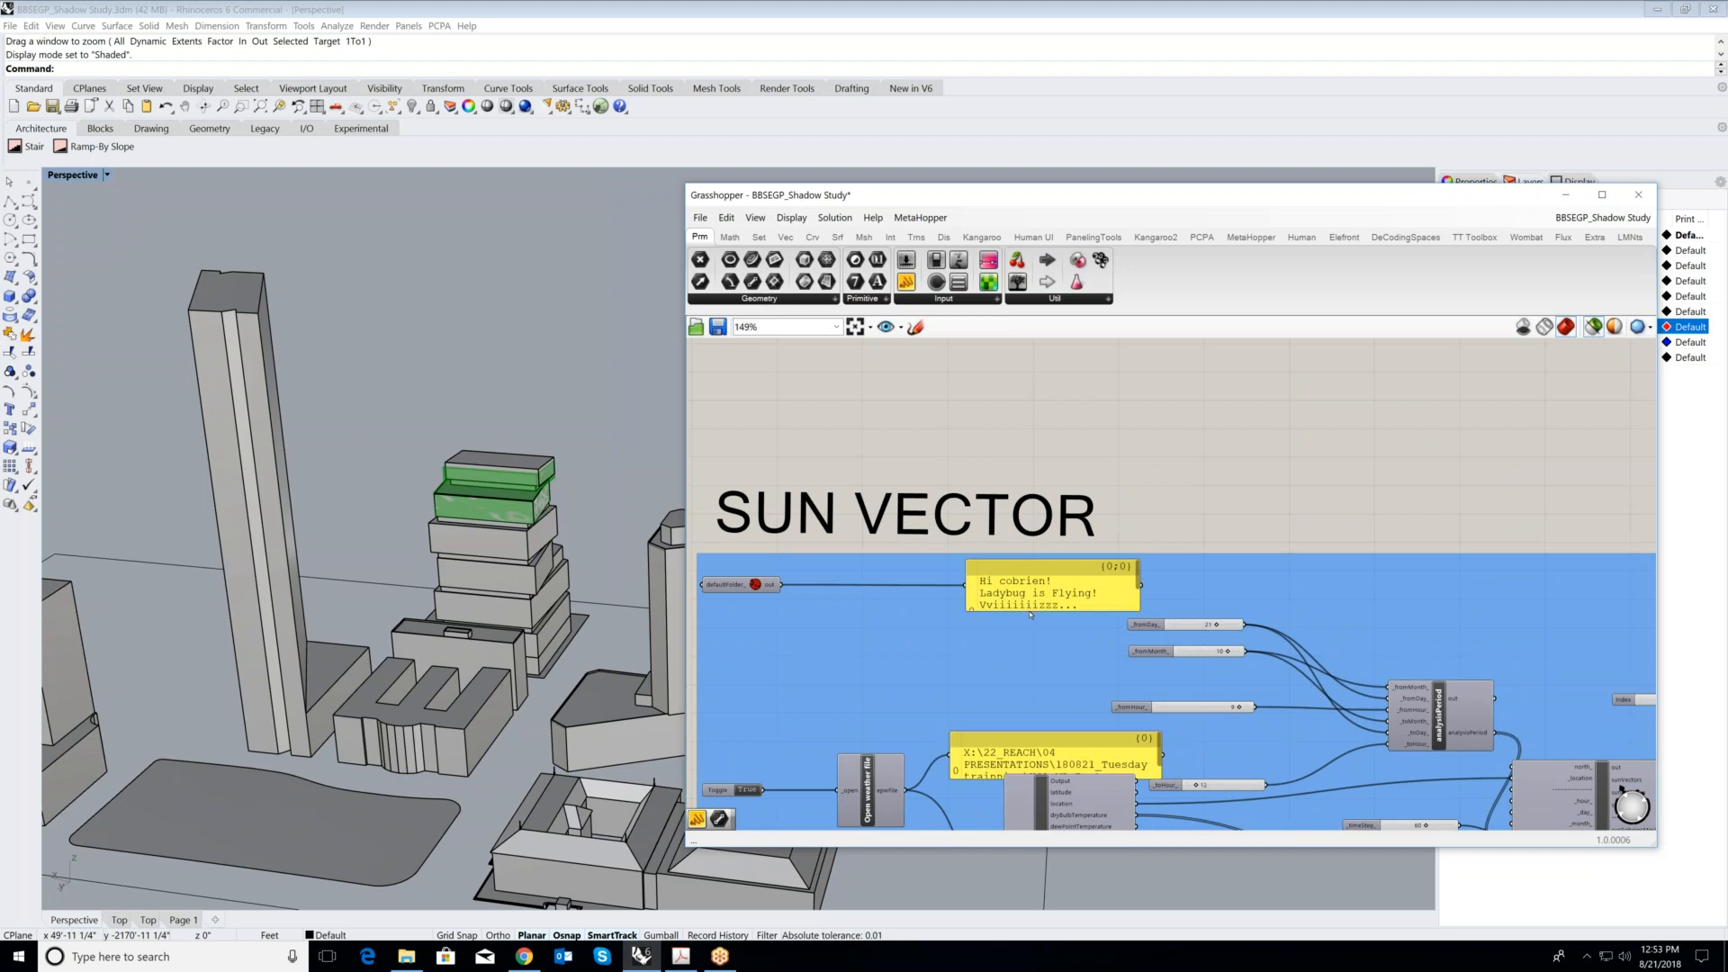
pyautogui.scroll(2, 1031, 616)
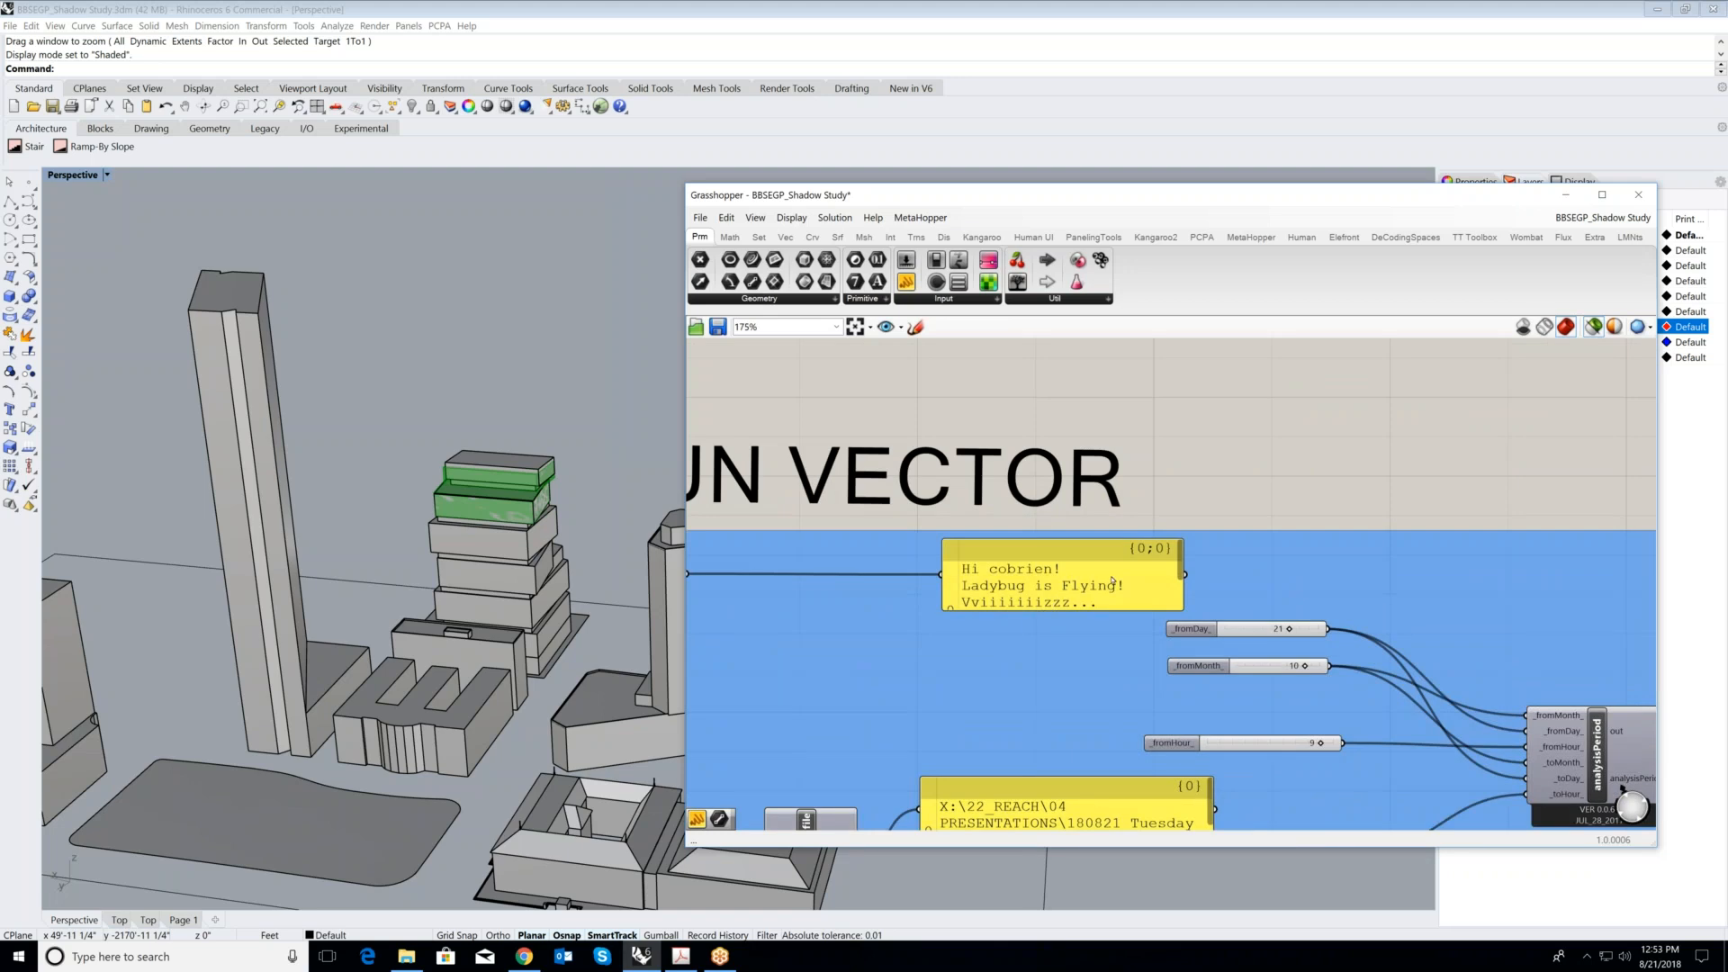
pyautogui.scroll(-1, 1112, 581)
pyautogui.scroll(2, 1199, 628)
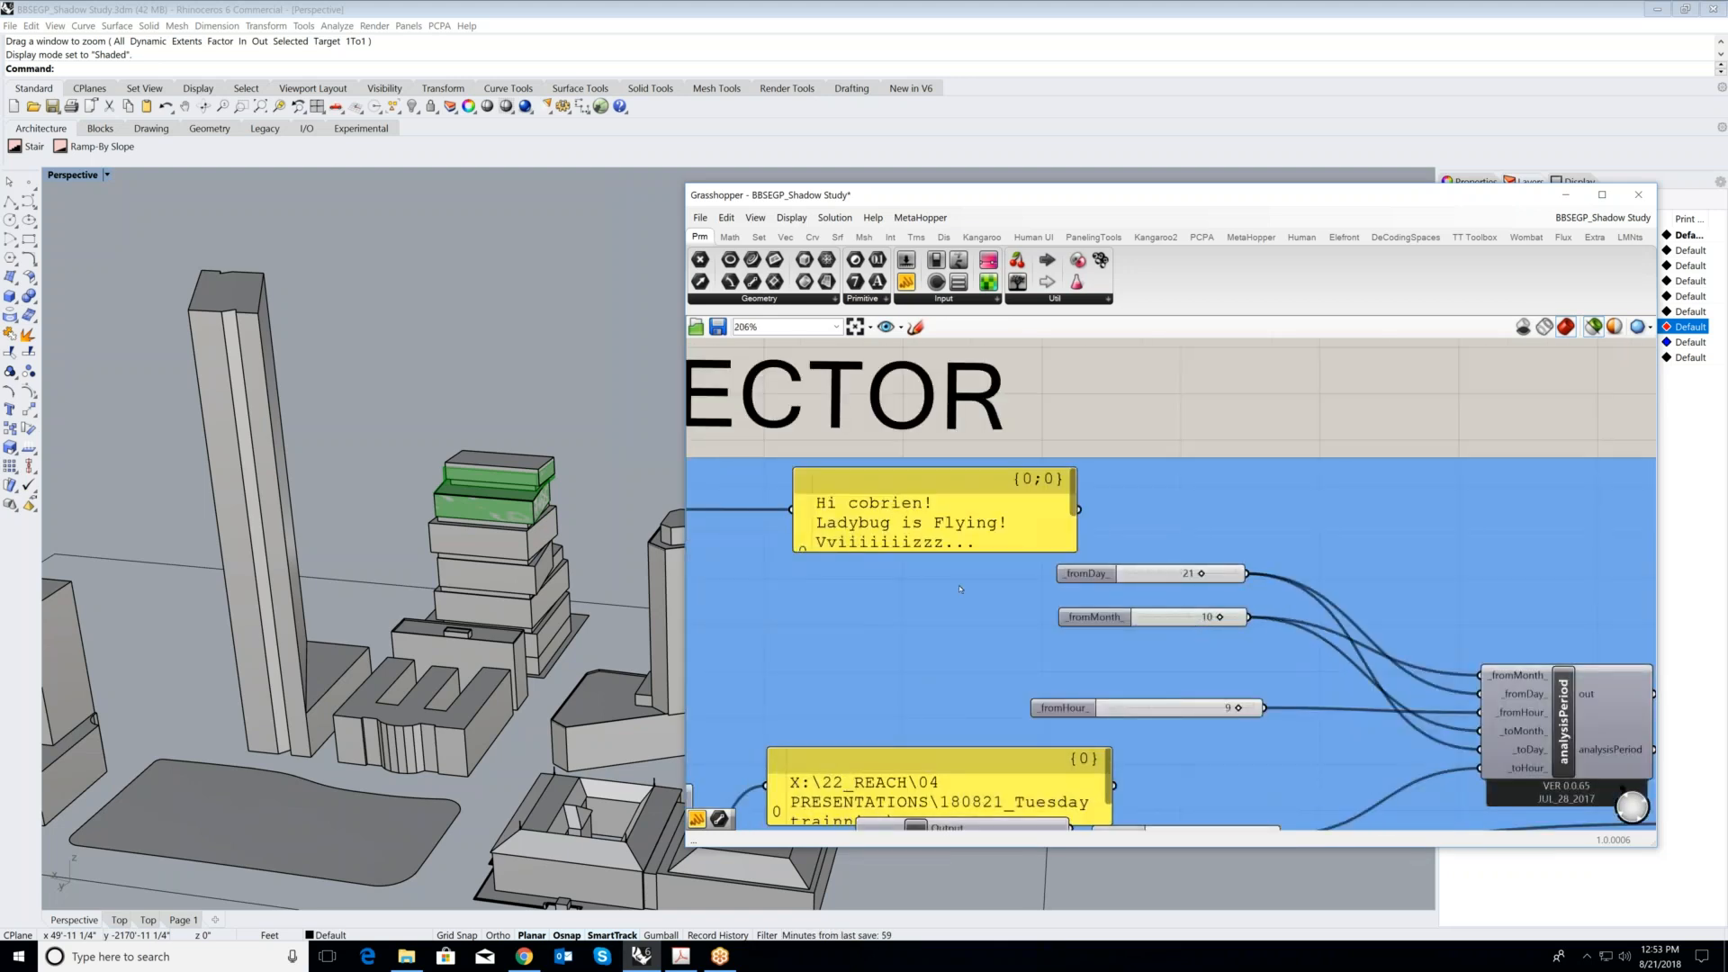
pyautogui.scroll(-1, 961, 588)
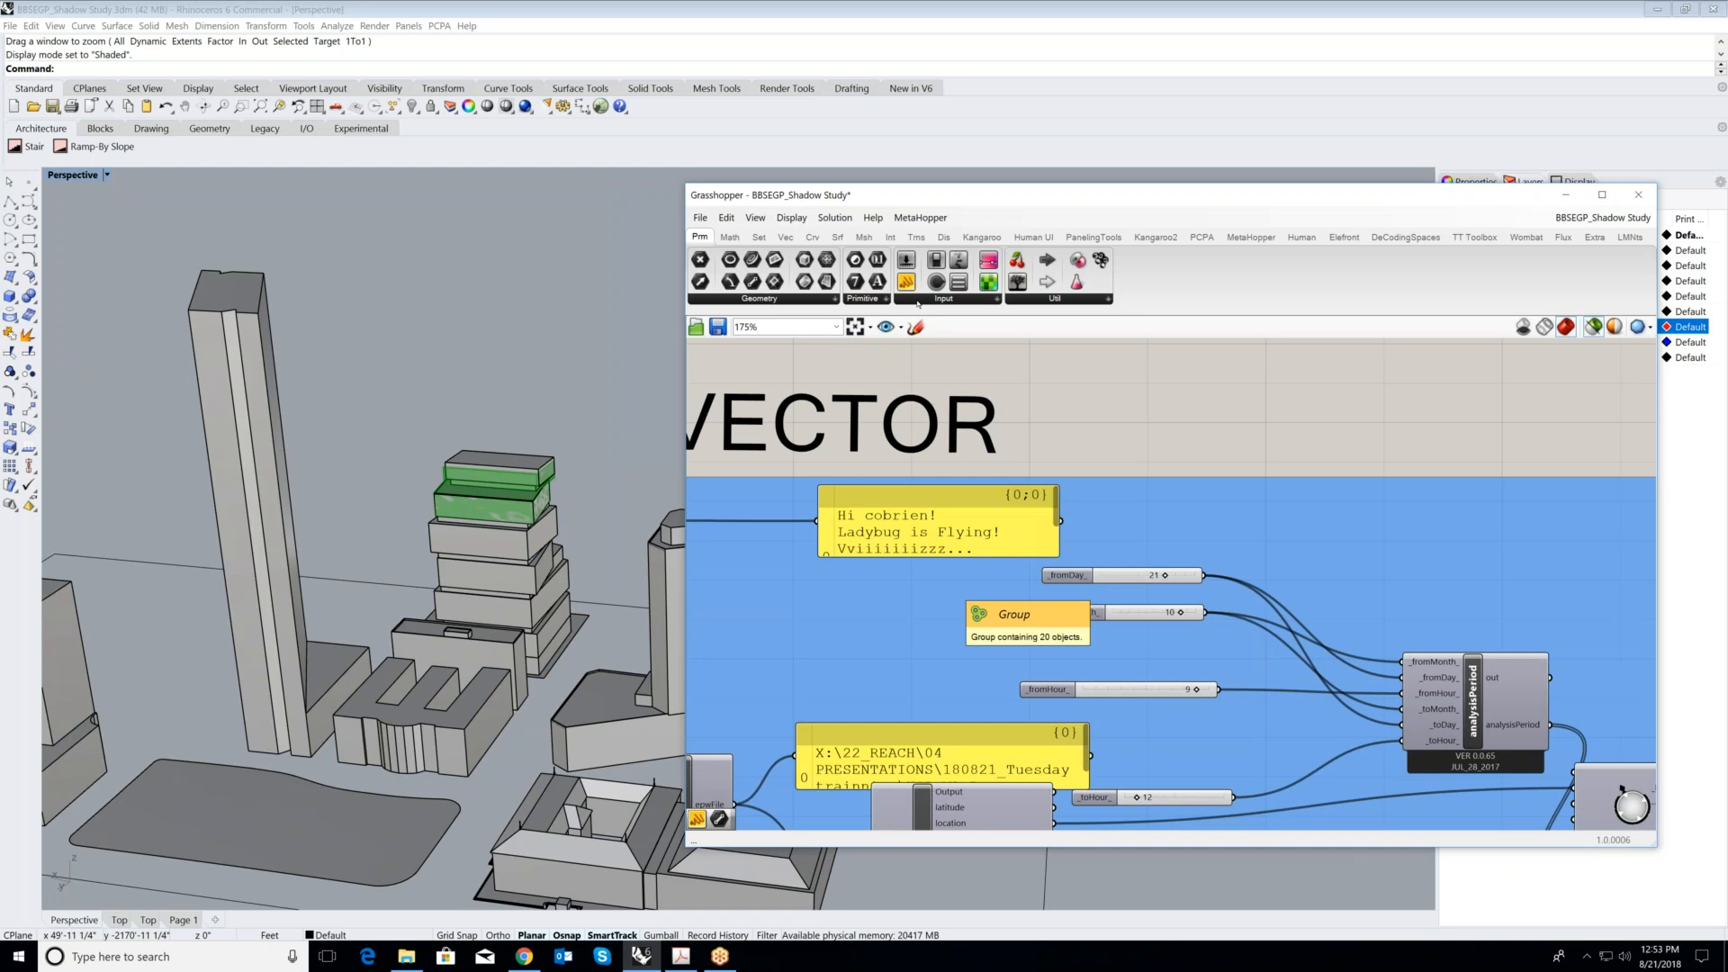
pyautogui.scroll(1, 1260, 575)
pyautogui.moveTo(1494, 599); pyautogui.dragTo(1251, 500, button='right')
pyautogui.scroll(-10, 1251, 500)
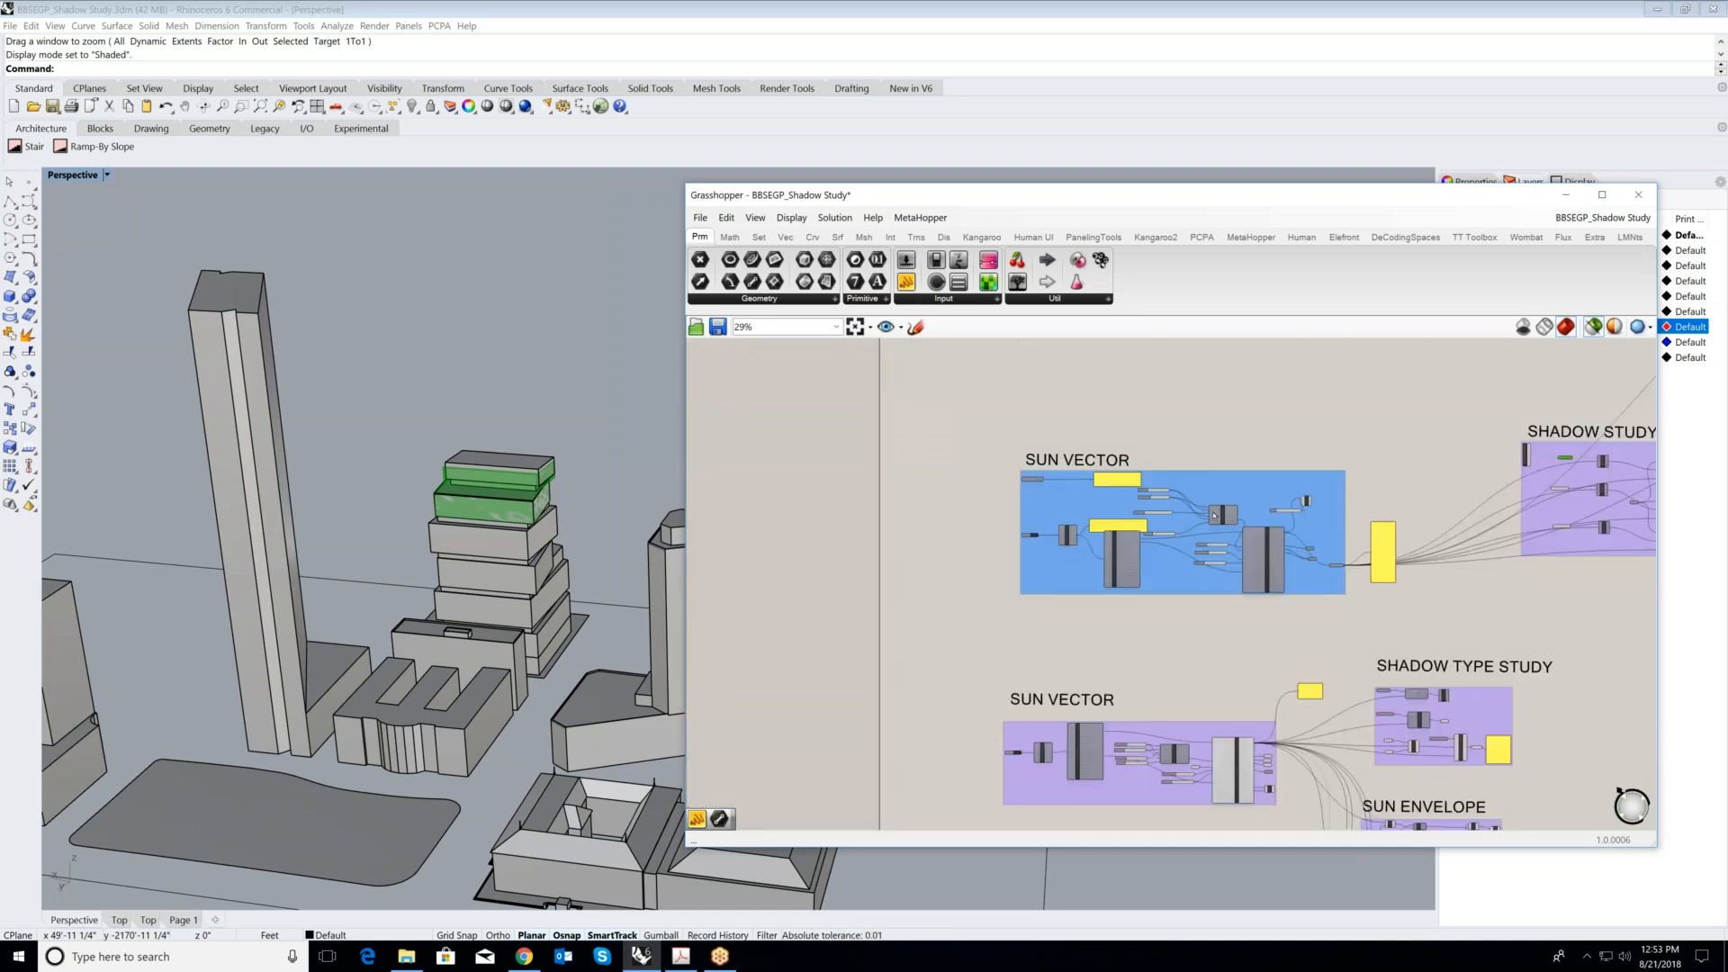
# - Highlight the large output component of the lower SUN VECTOR group to trace its wires to the shadow type, envelope and solar fan groups
pyautogui.moveTo(1284, 729); pyautogui.dragTo(1236, 628, button='right')
pyautogui.scroll(3, 1236, 628)
pyautogui.scroll(2, 1140, 483)
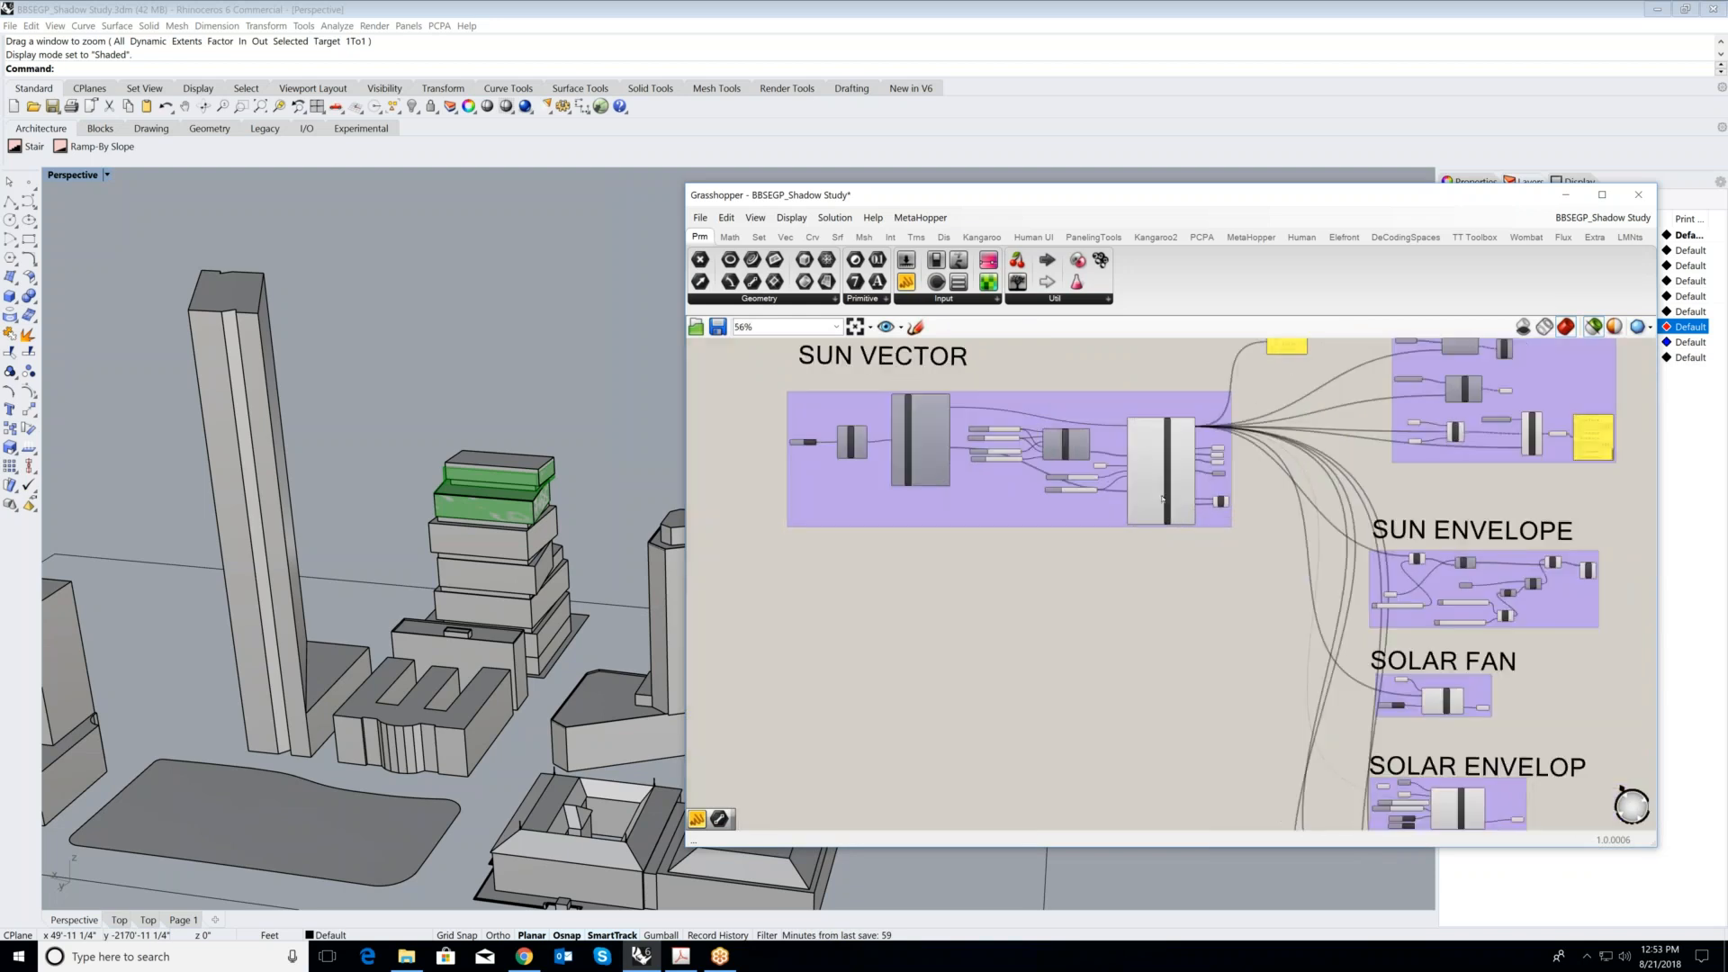
pyautogui.scroll(-3, 1249, 592)
pyautogui.scroll(2, 1155, 588)
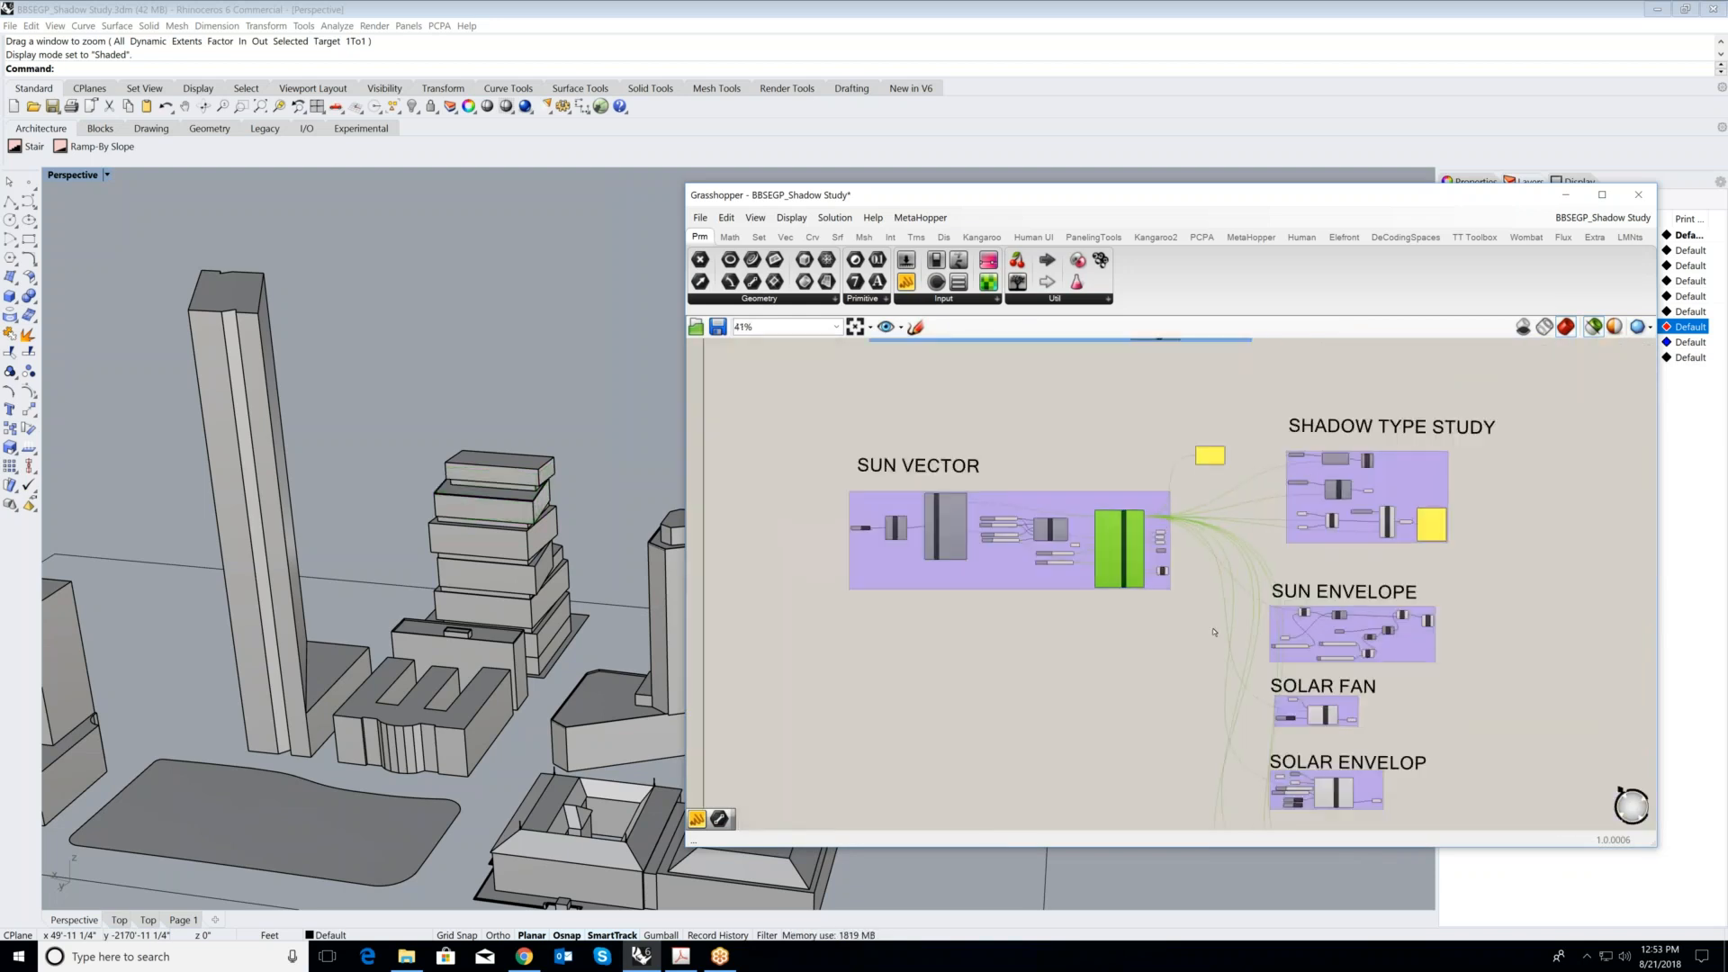
pyautogui.scroll(-1, 1284, 627)
pyautogui.scroll(2, 1277, 594)
pyautogui.scroll(-1, 1269, 558)
pyautogui.scroll(3, 1264, 512)
pyautogui.scroll(-2, 1264, 512)
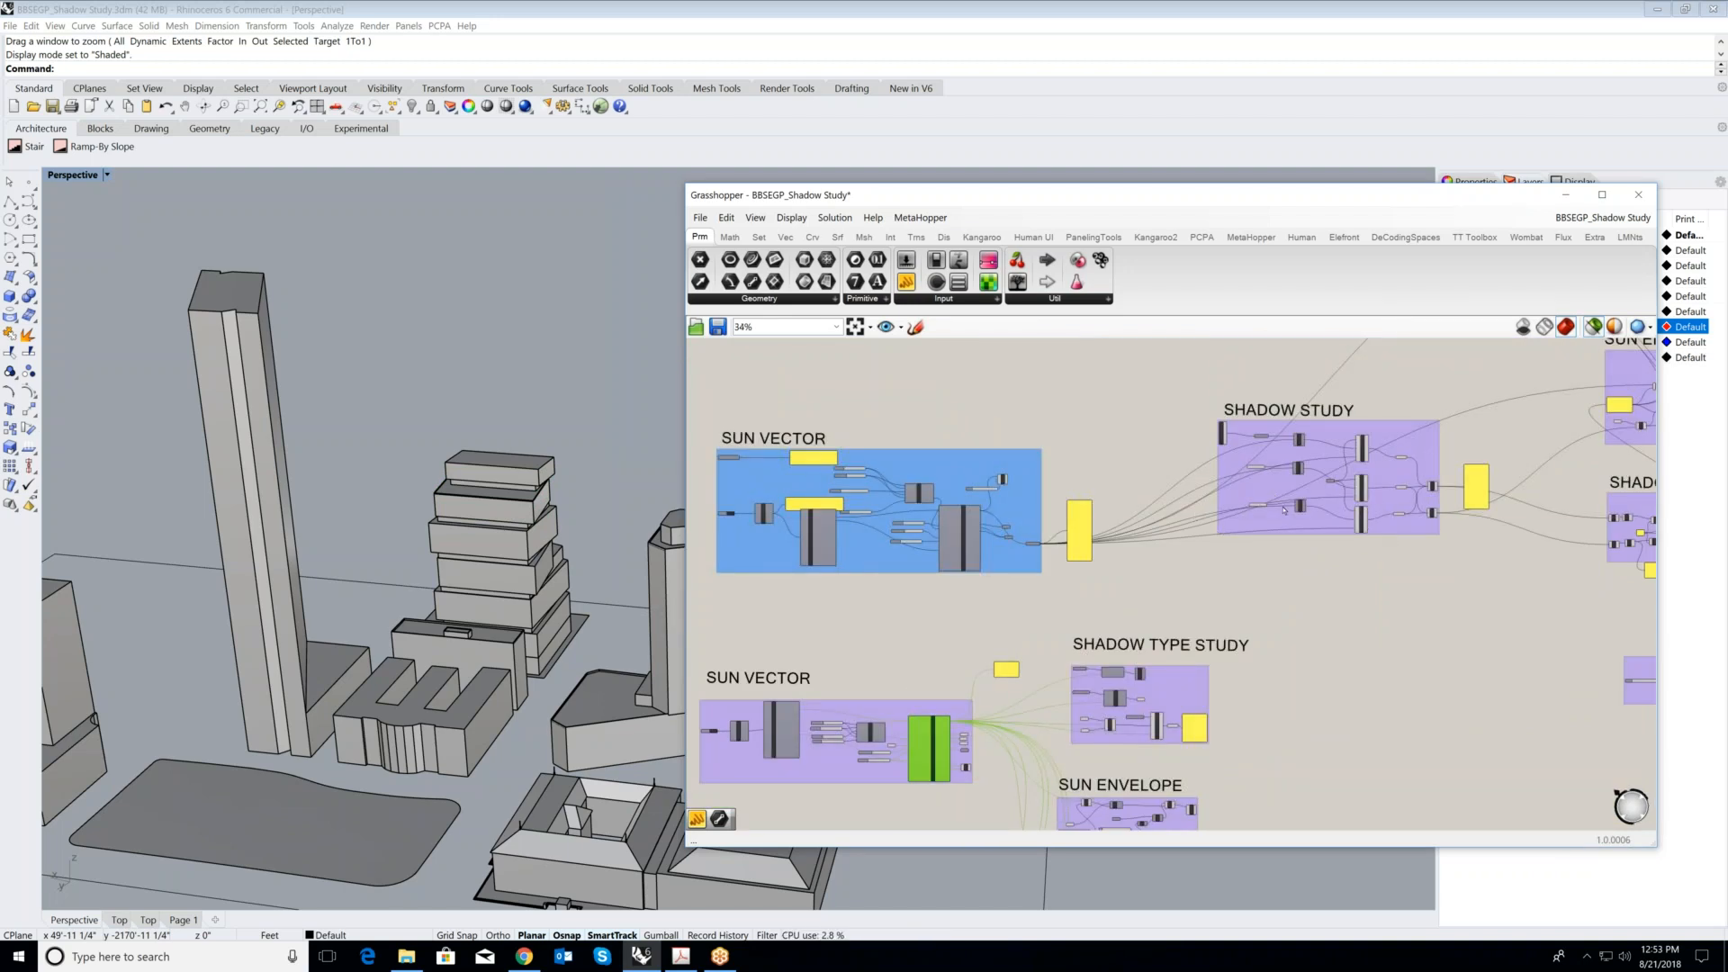
pyautogui.scroll(-1, 1294, 506)
pyautogui.scroll(1, 1230, 619)
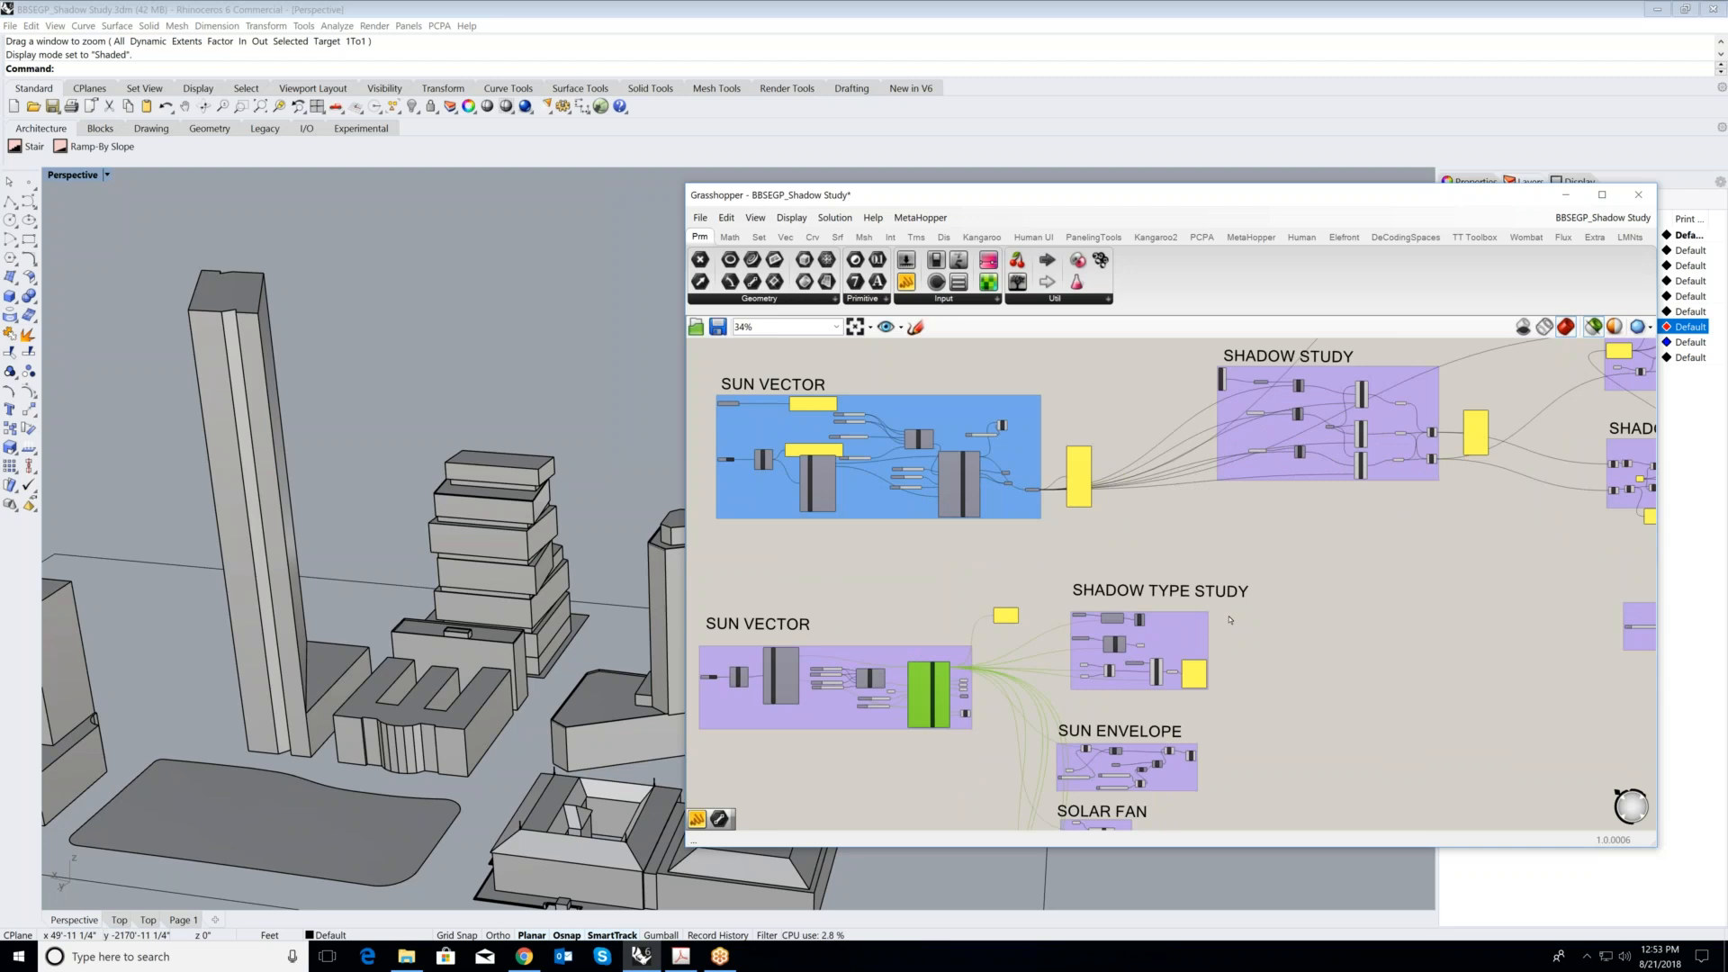
pyautogui.scroll(-1, 1260, 599)
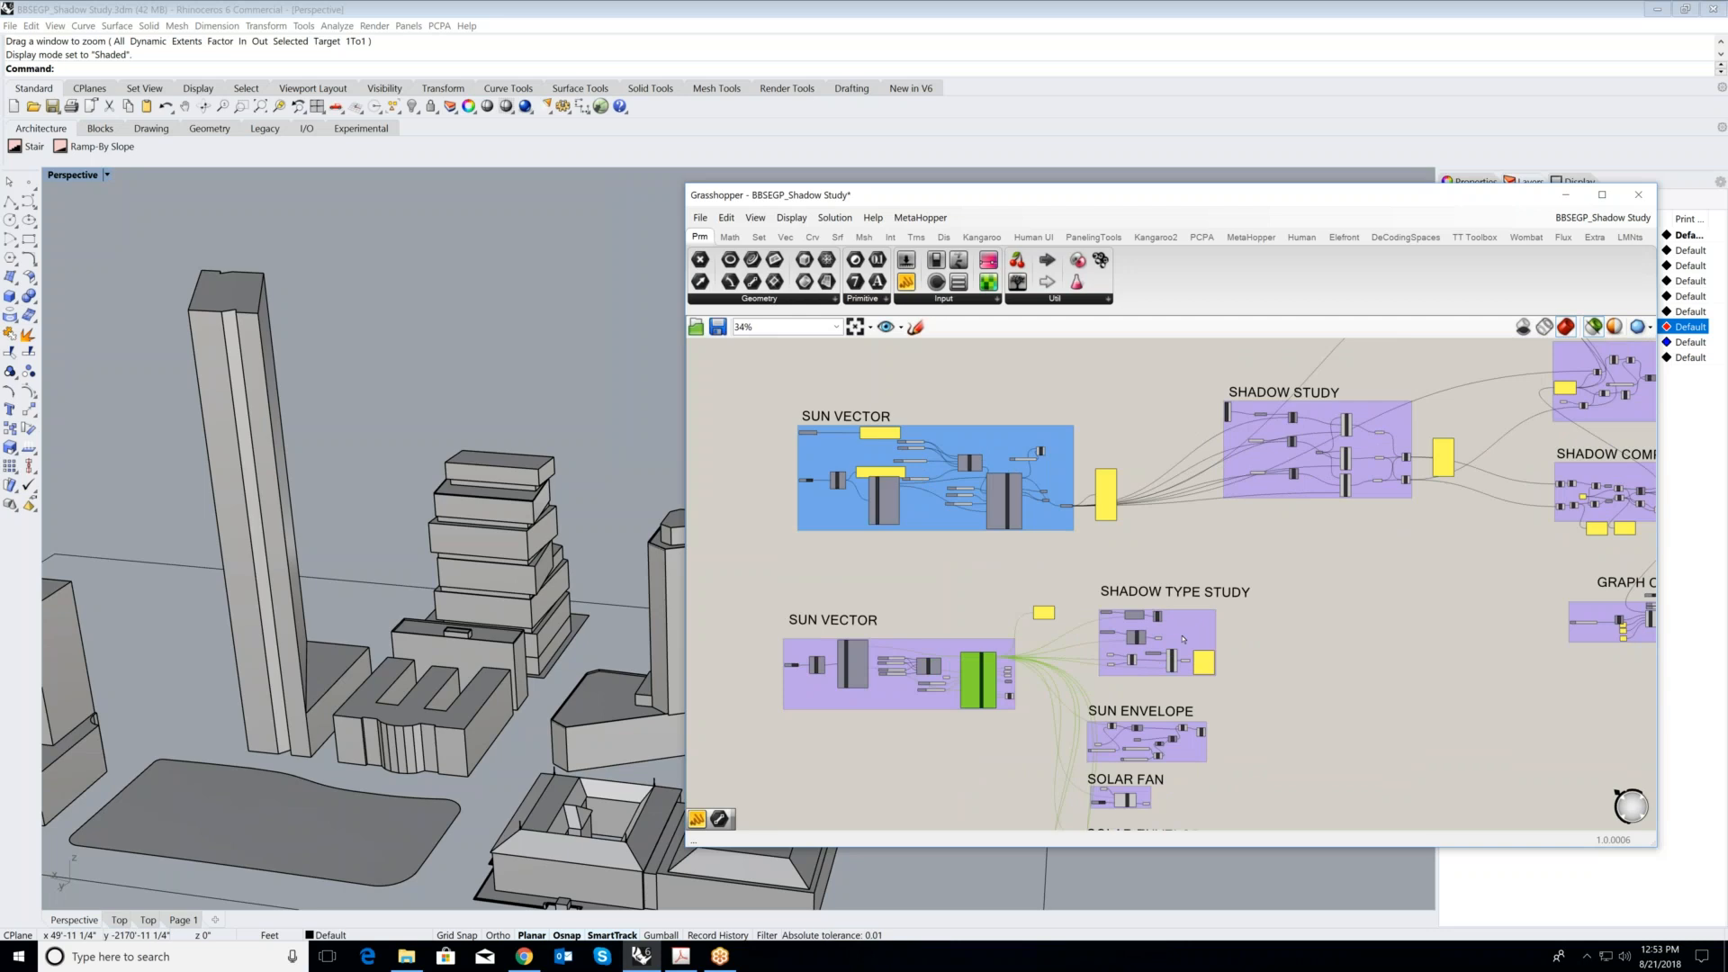
# - Return to the SHADOW STUDY group and highlight PROPOSED VOLUME to see how it feeds the first MShadow component
pyautogui.scroll(3, 1289, 496)
pyautogui.moveTo(1197, 365); pyautogui.dragTo(1081, 515, button='right')
pyautogui.click(1073, 511)
pyautogui.scroll(7, 1092, 520)
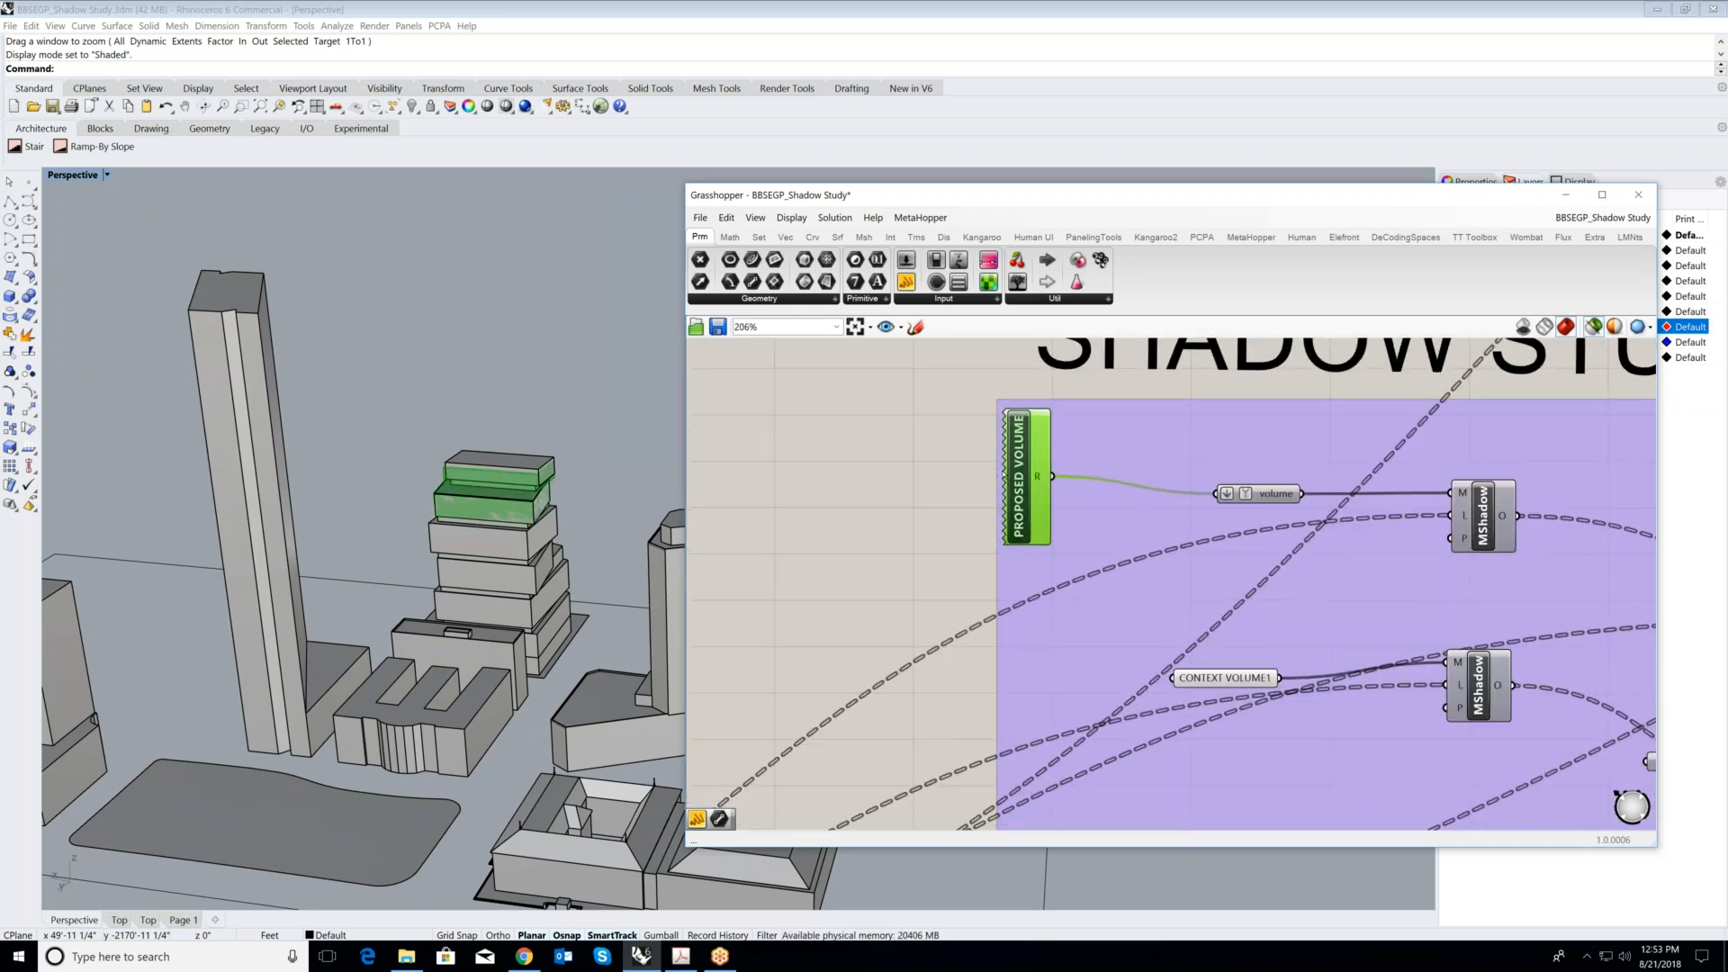
pyautogui.scroll(-3, 1269, 490)
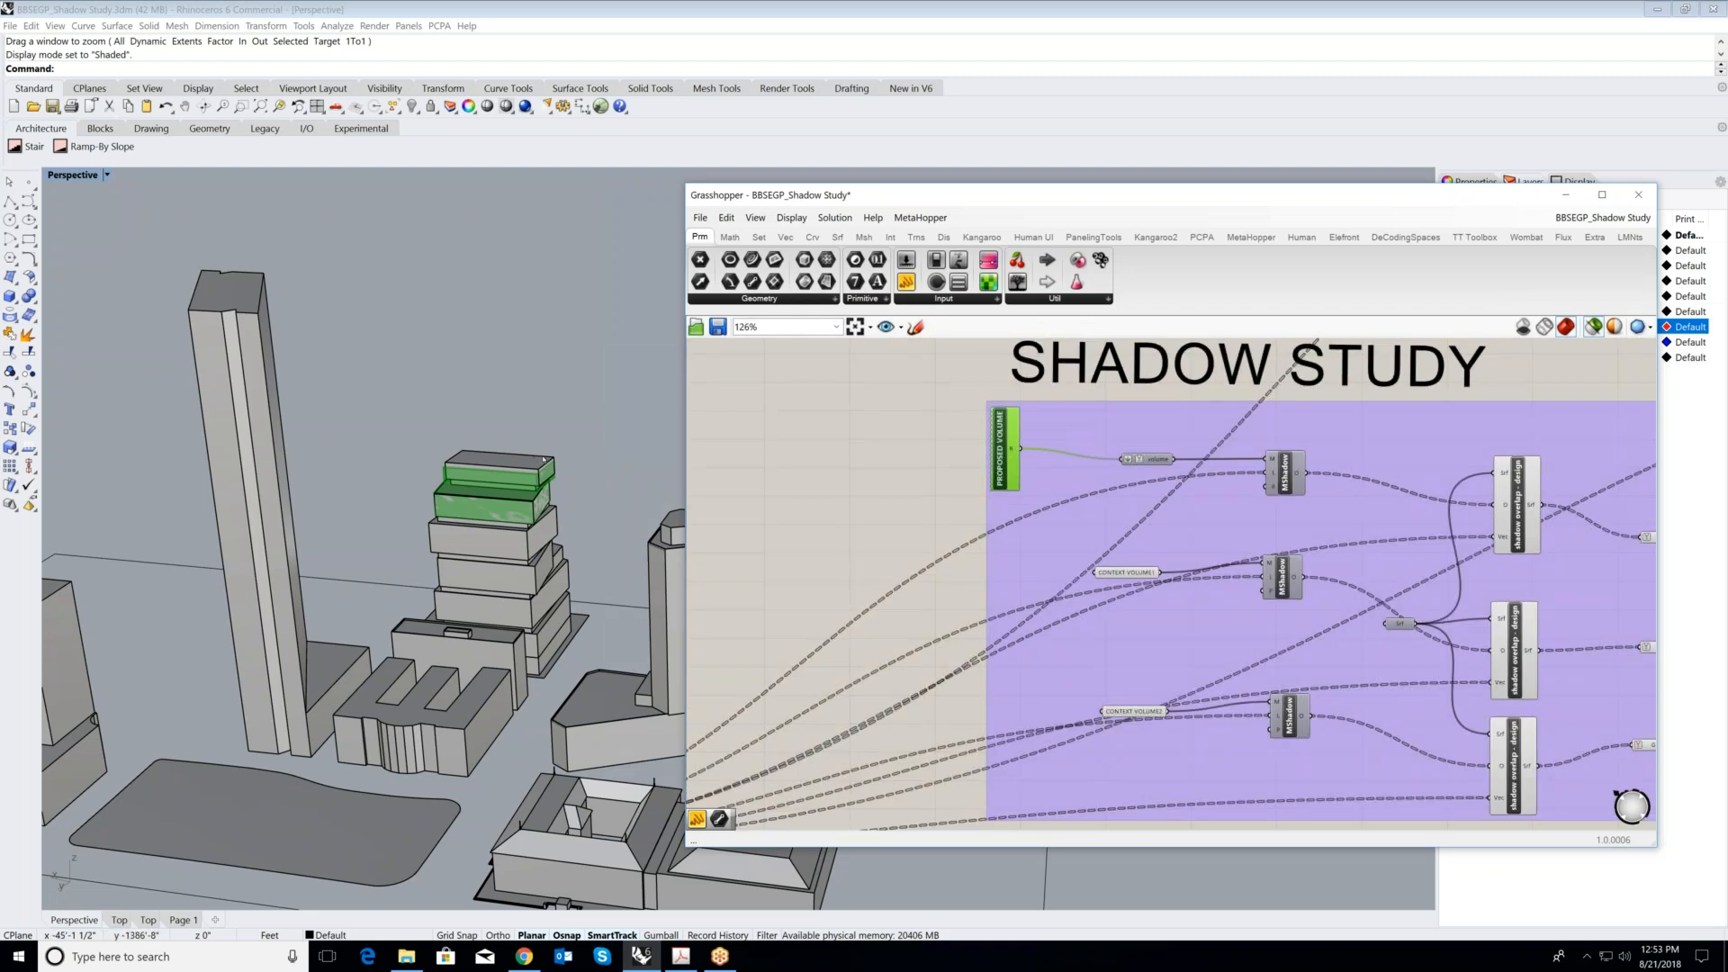
# - Pick the tall tower and the low building beside it in the model, and highlight the CONTEXT VOLUME1 and second context volume parameters
pyautogui.scroll(-1, 326, 587)
pyautogui.click(326, 587)
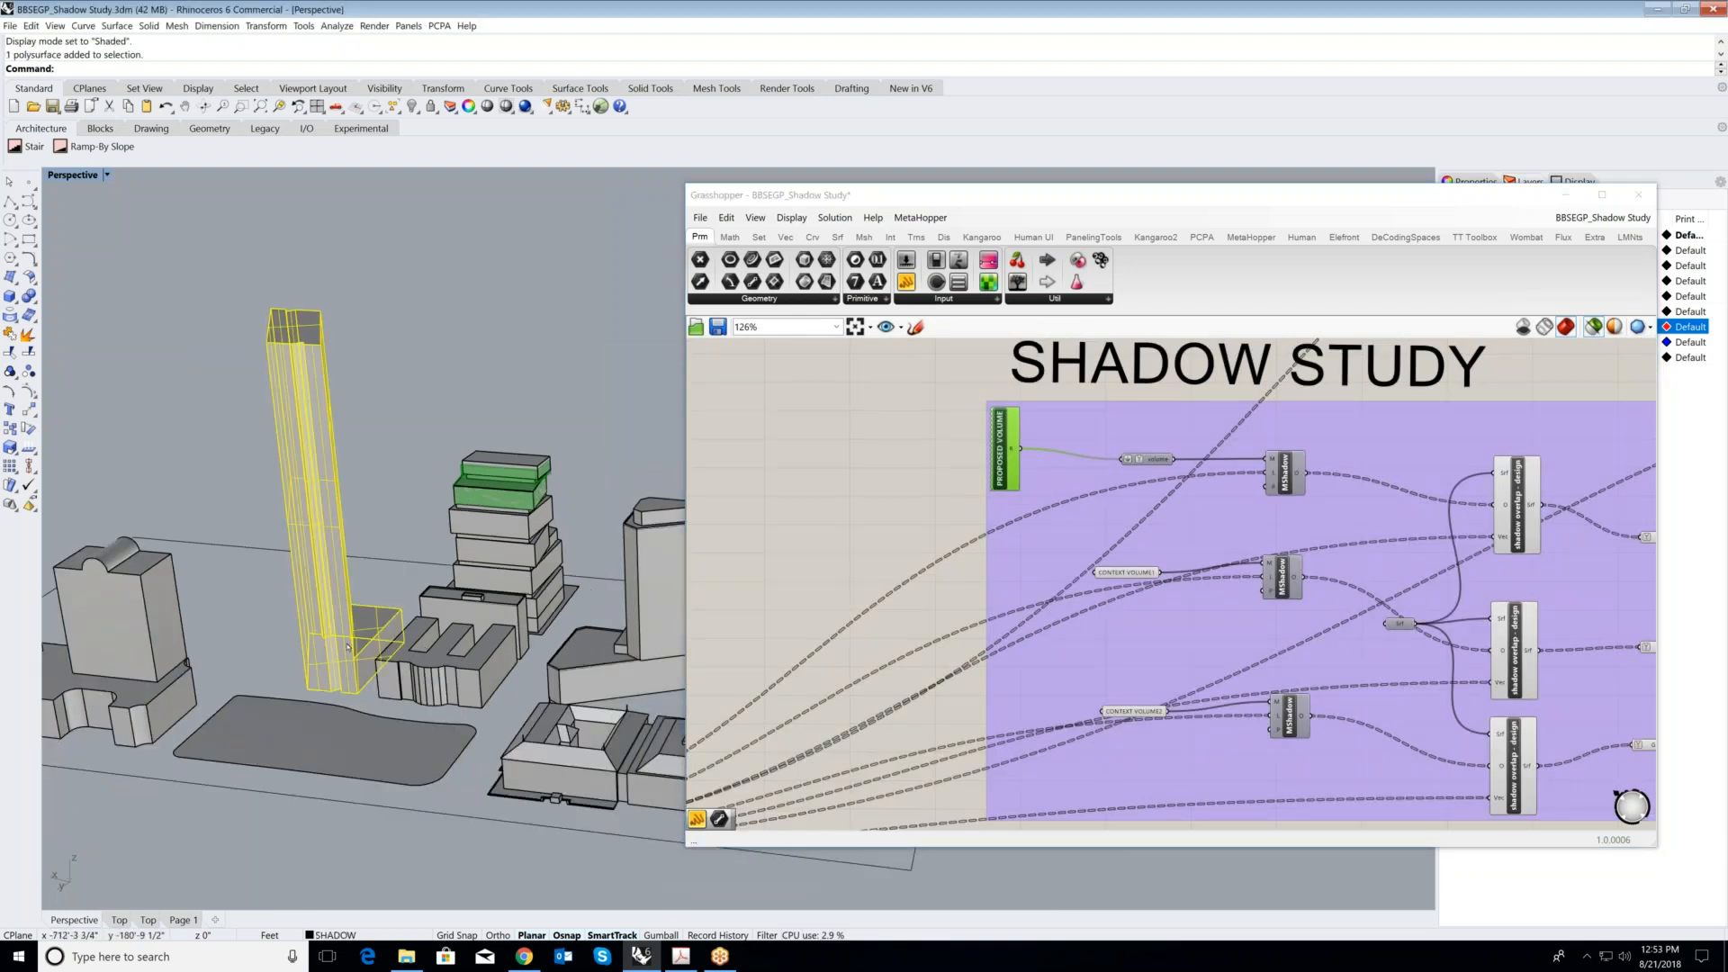
pyautogui.click(363, 697)
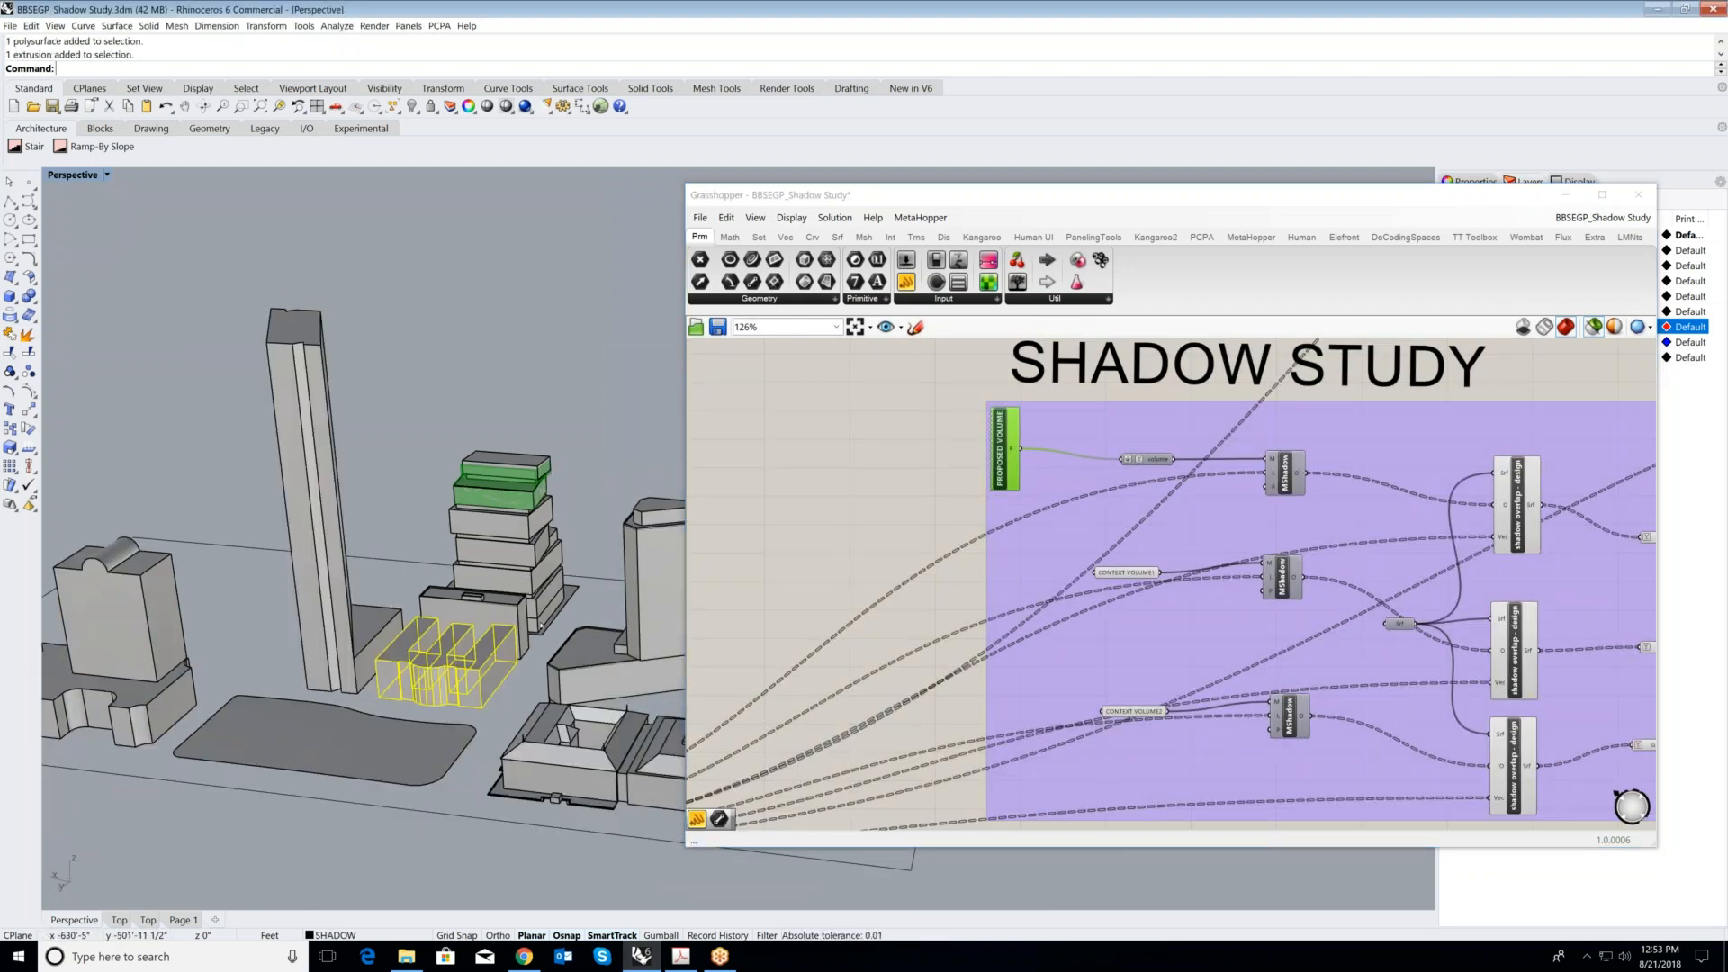
pyautogui.scroll(1, 1139, 586)
pyautogui.click(1121, 569)
pyautogui.click(1124, 733)
pyautogui.scroll(1, 1161, 455)
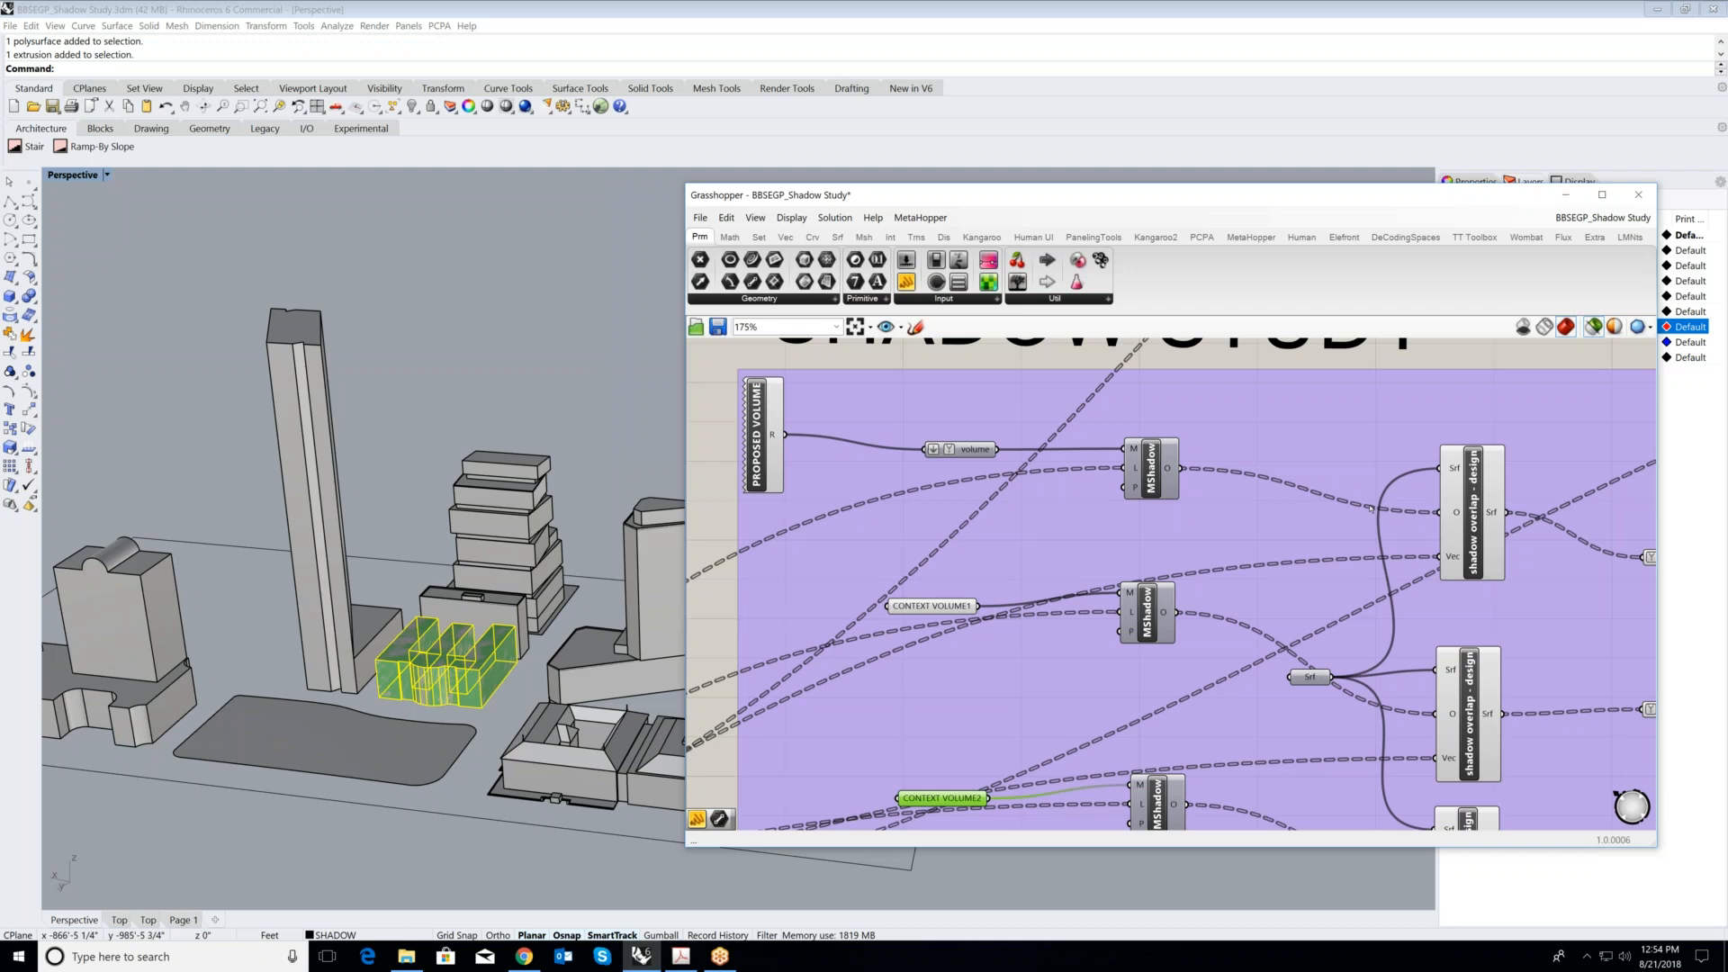
# - Highlight the proposed volume's MShadow component to preview its ground shadow, and clear the building selection in the model
pyautogui.scroll(-2, 1370, 509)
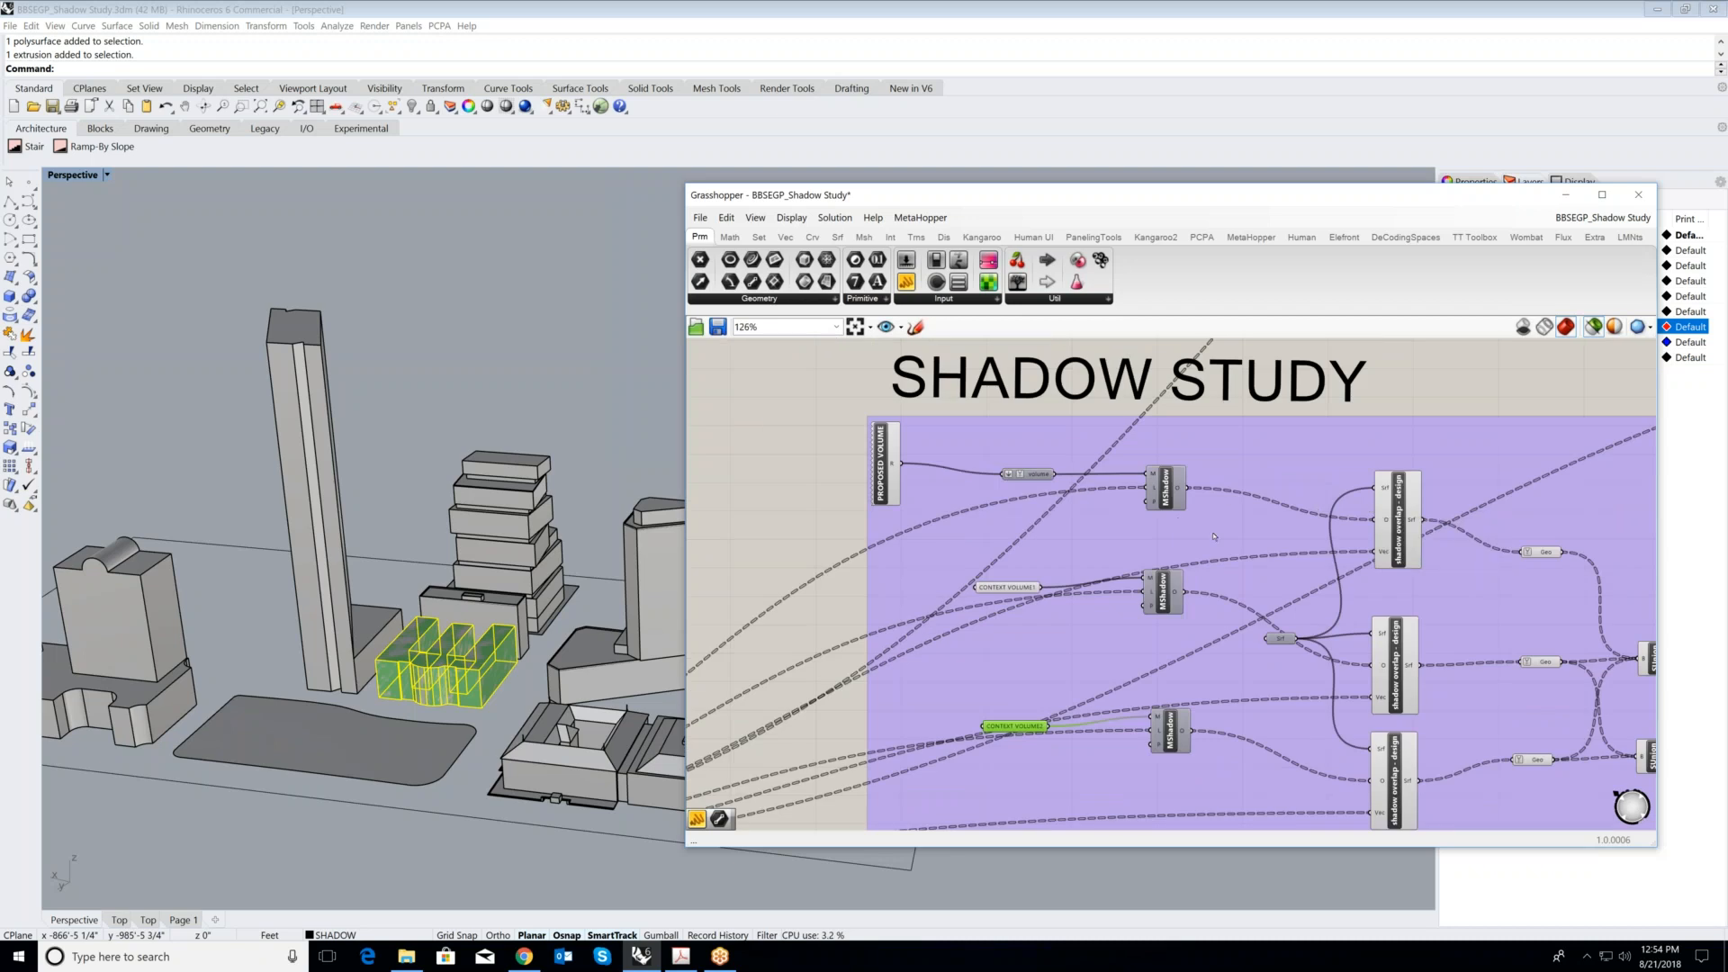
pyautogui.scroll(3, 1175, 514)
pyautogui.click(1164, 490)
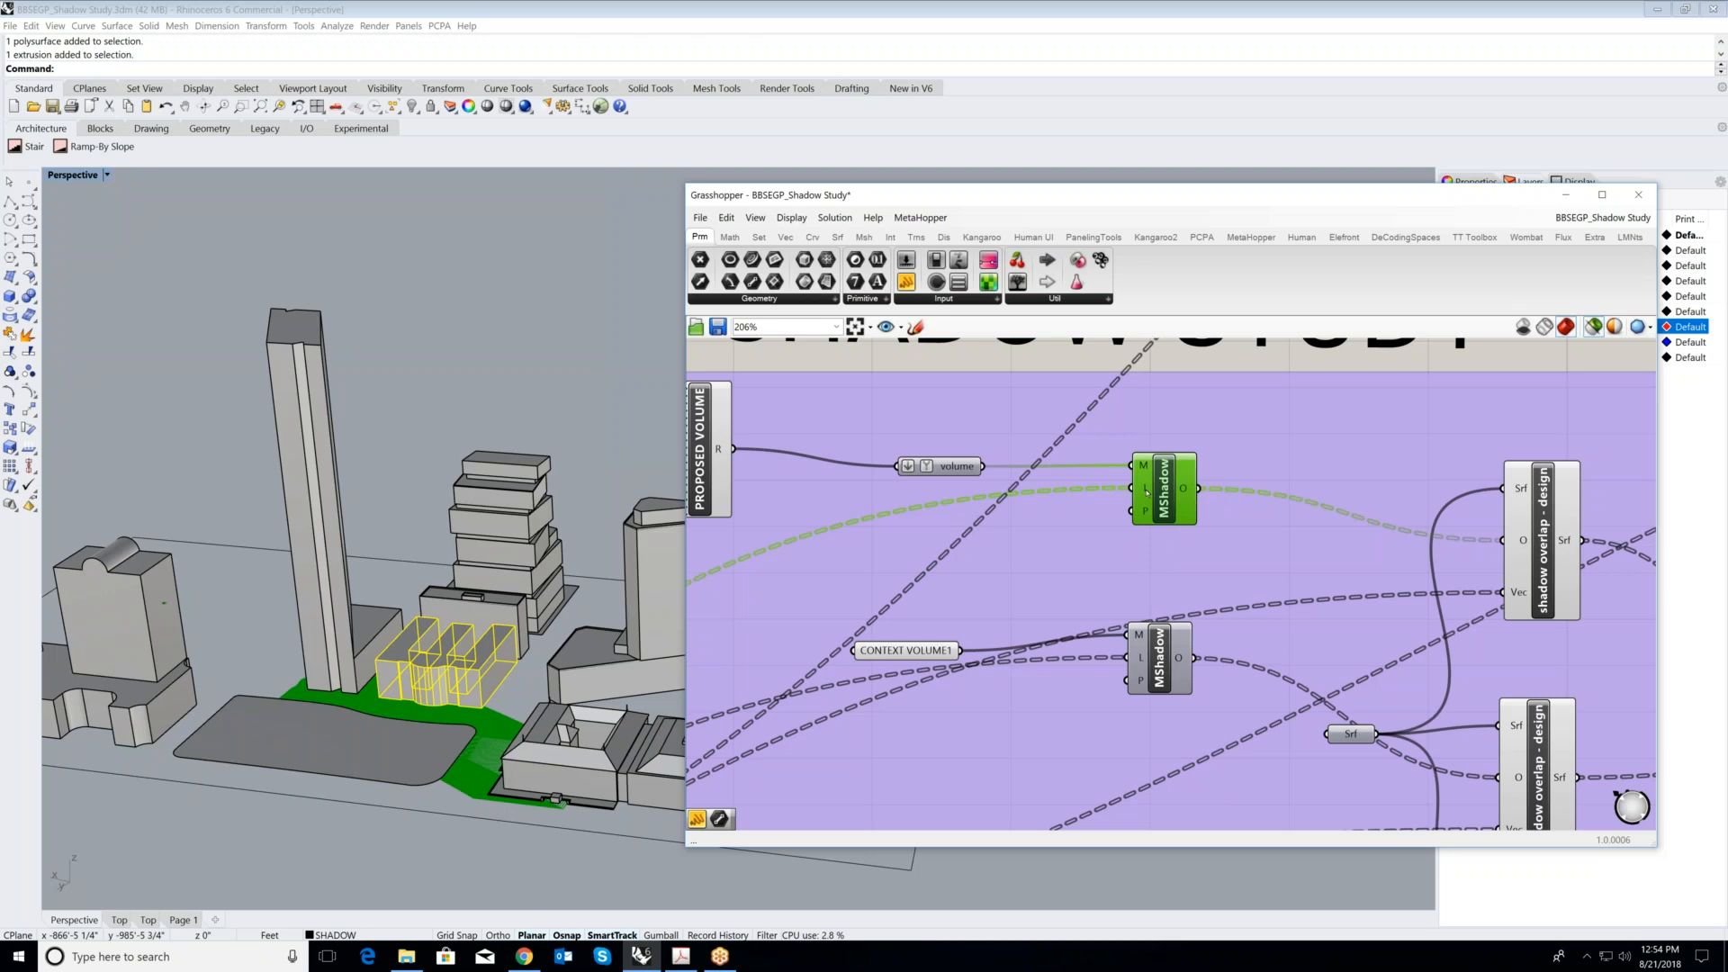
pyautogui.press('Escape')
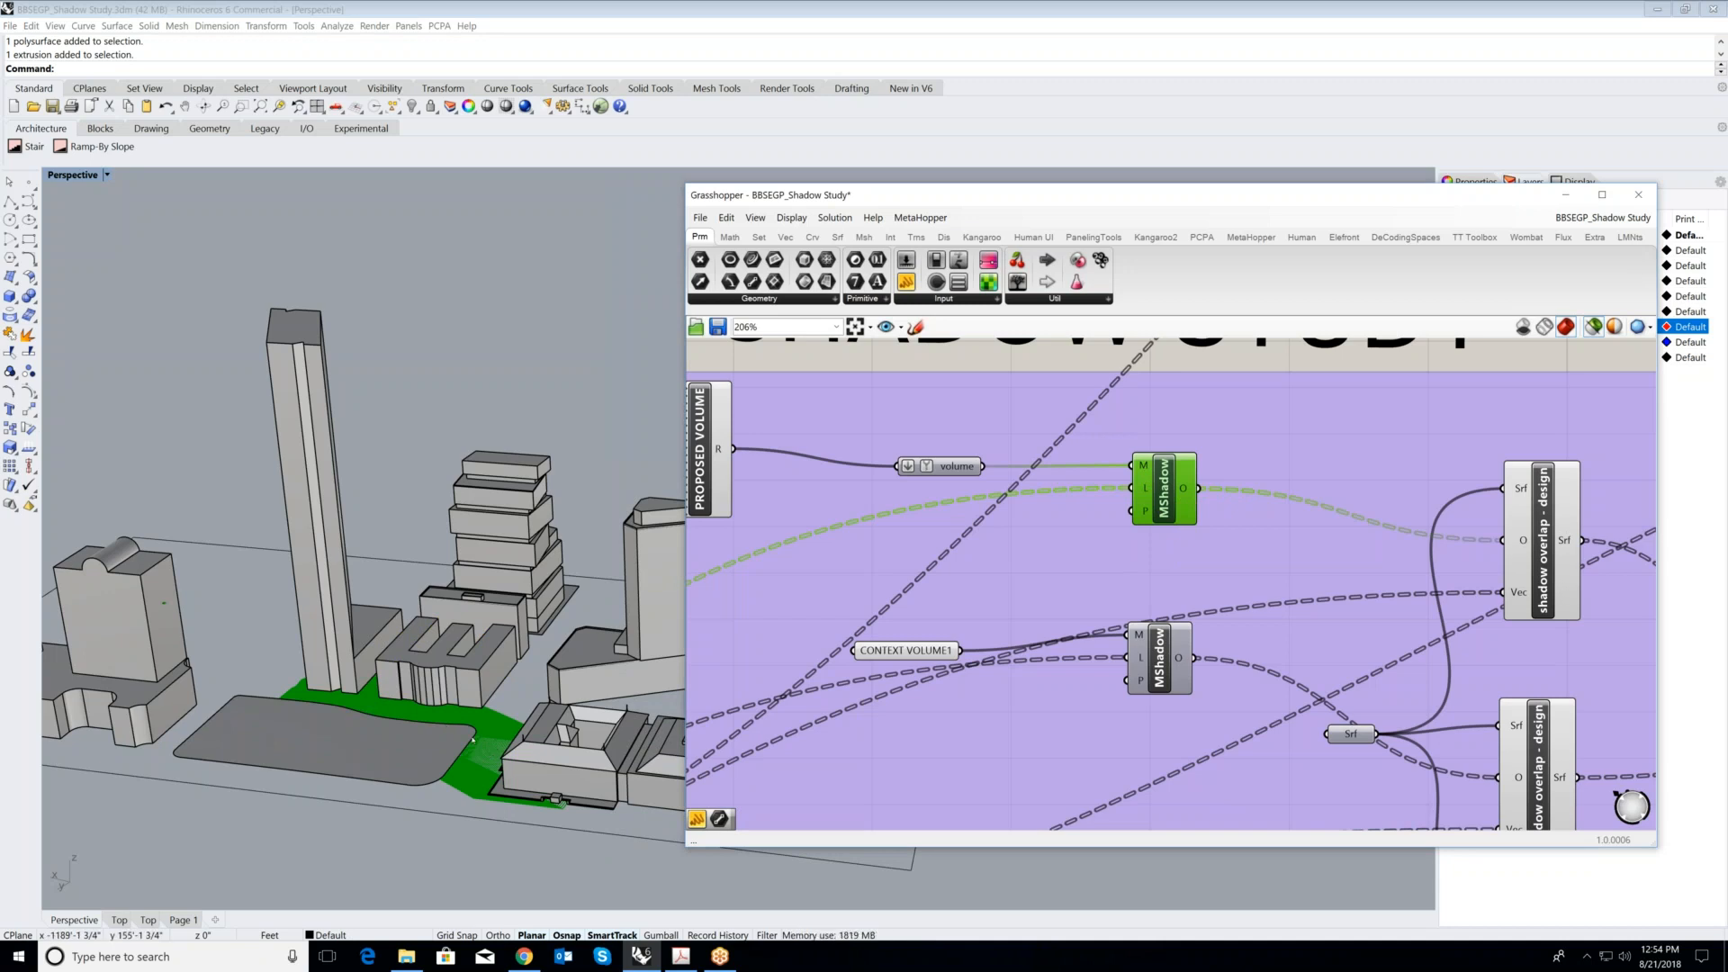
# - Compare the previews of the first shadow overlap - design component and the MShadow component that feeds it
pyautogui.scroll(-1, 960, 594)
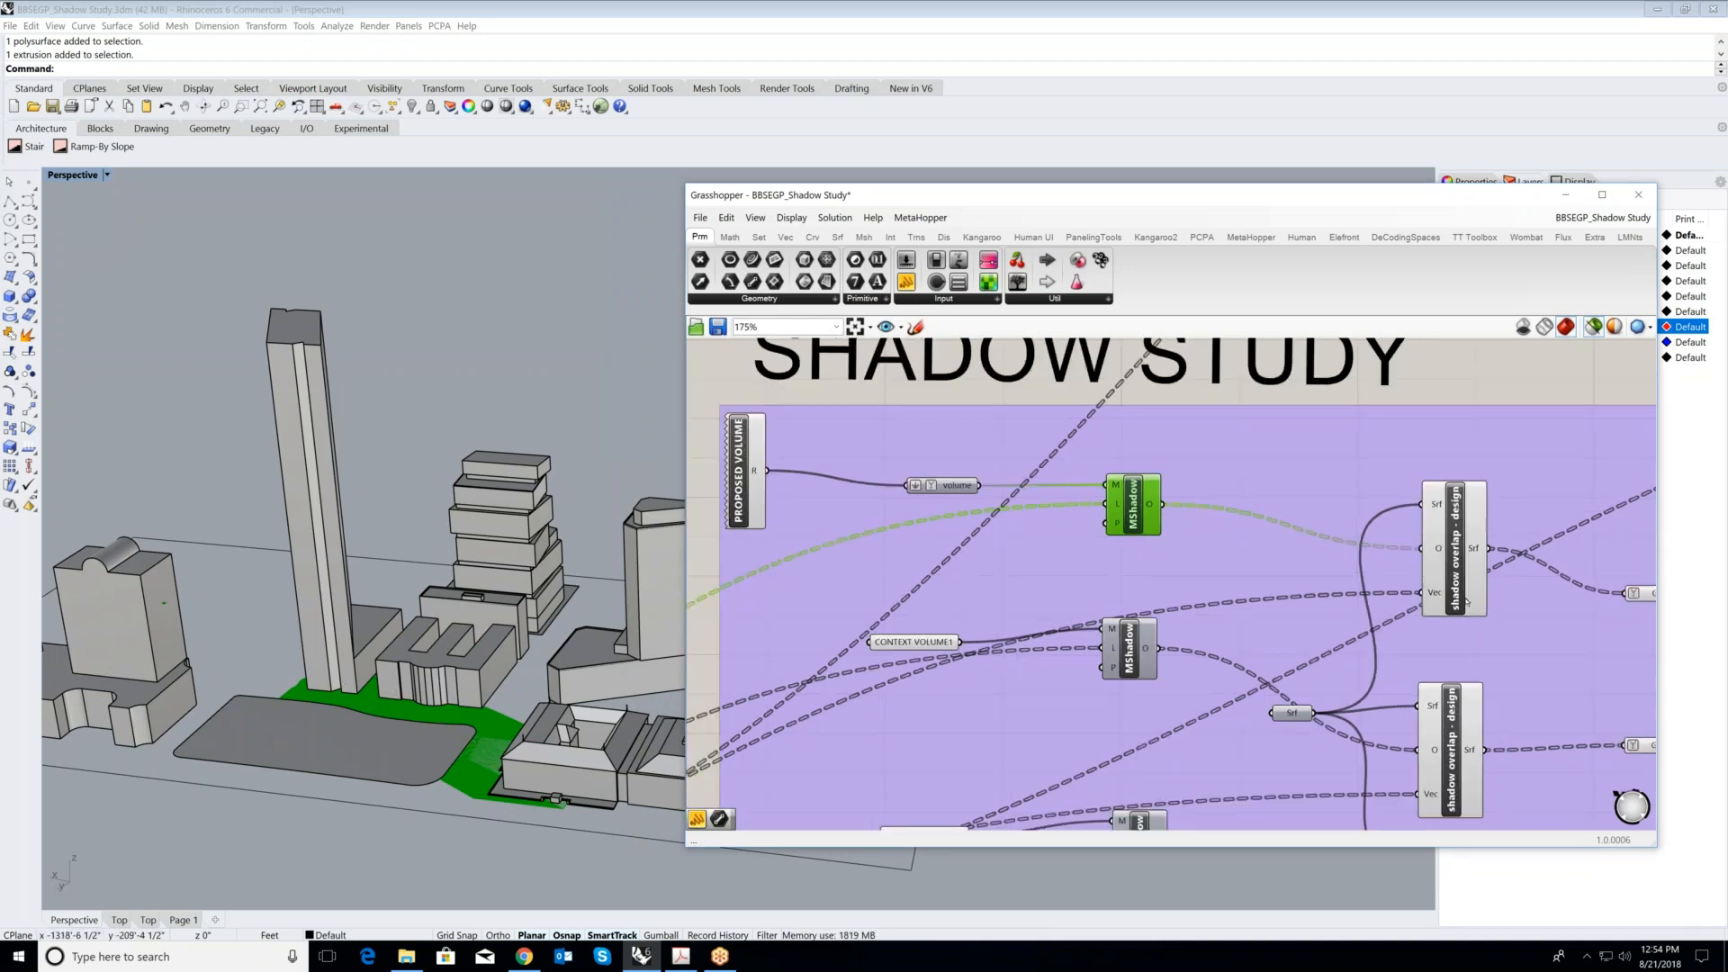
pyautogui.scroll(1, 1453, 531)
pyautogui.click(1454, 538)
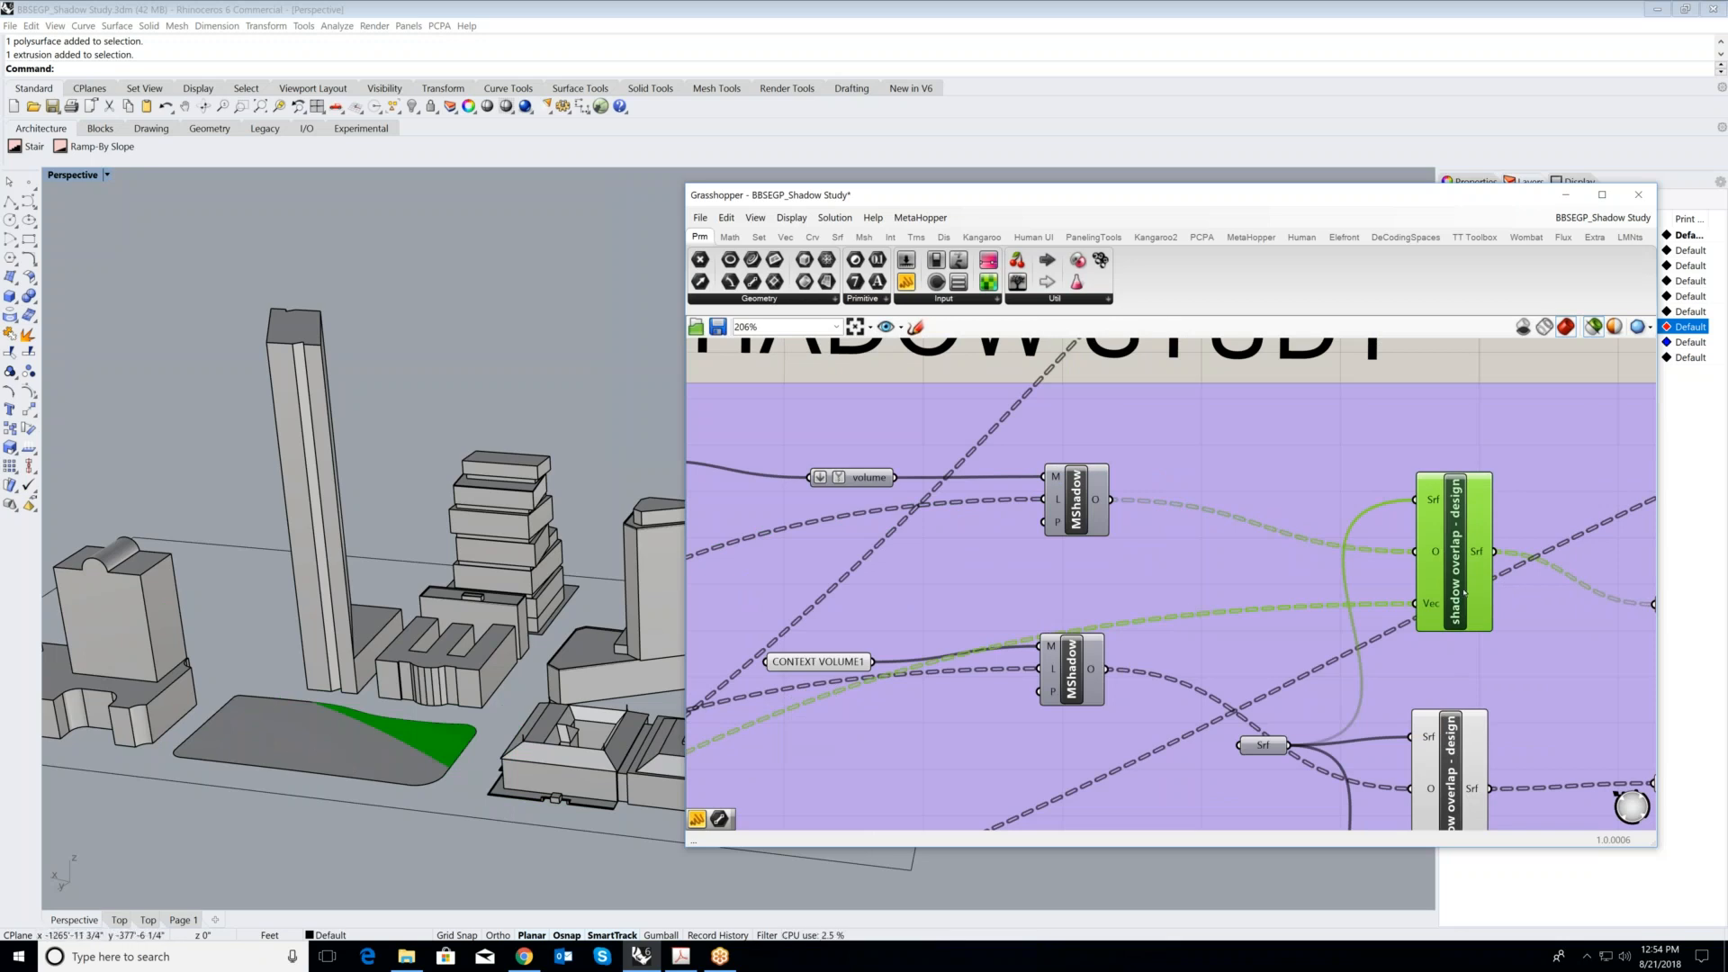
pyautogui.click(1088, 513)
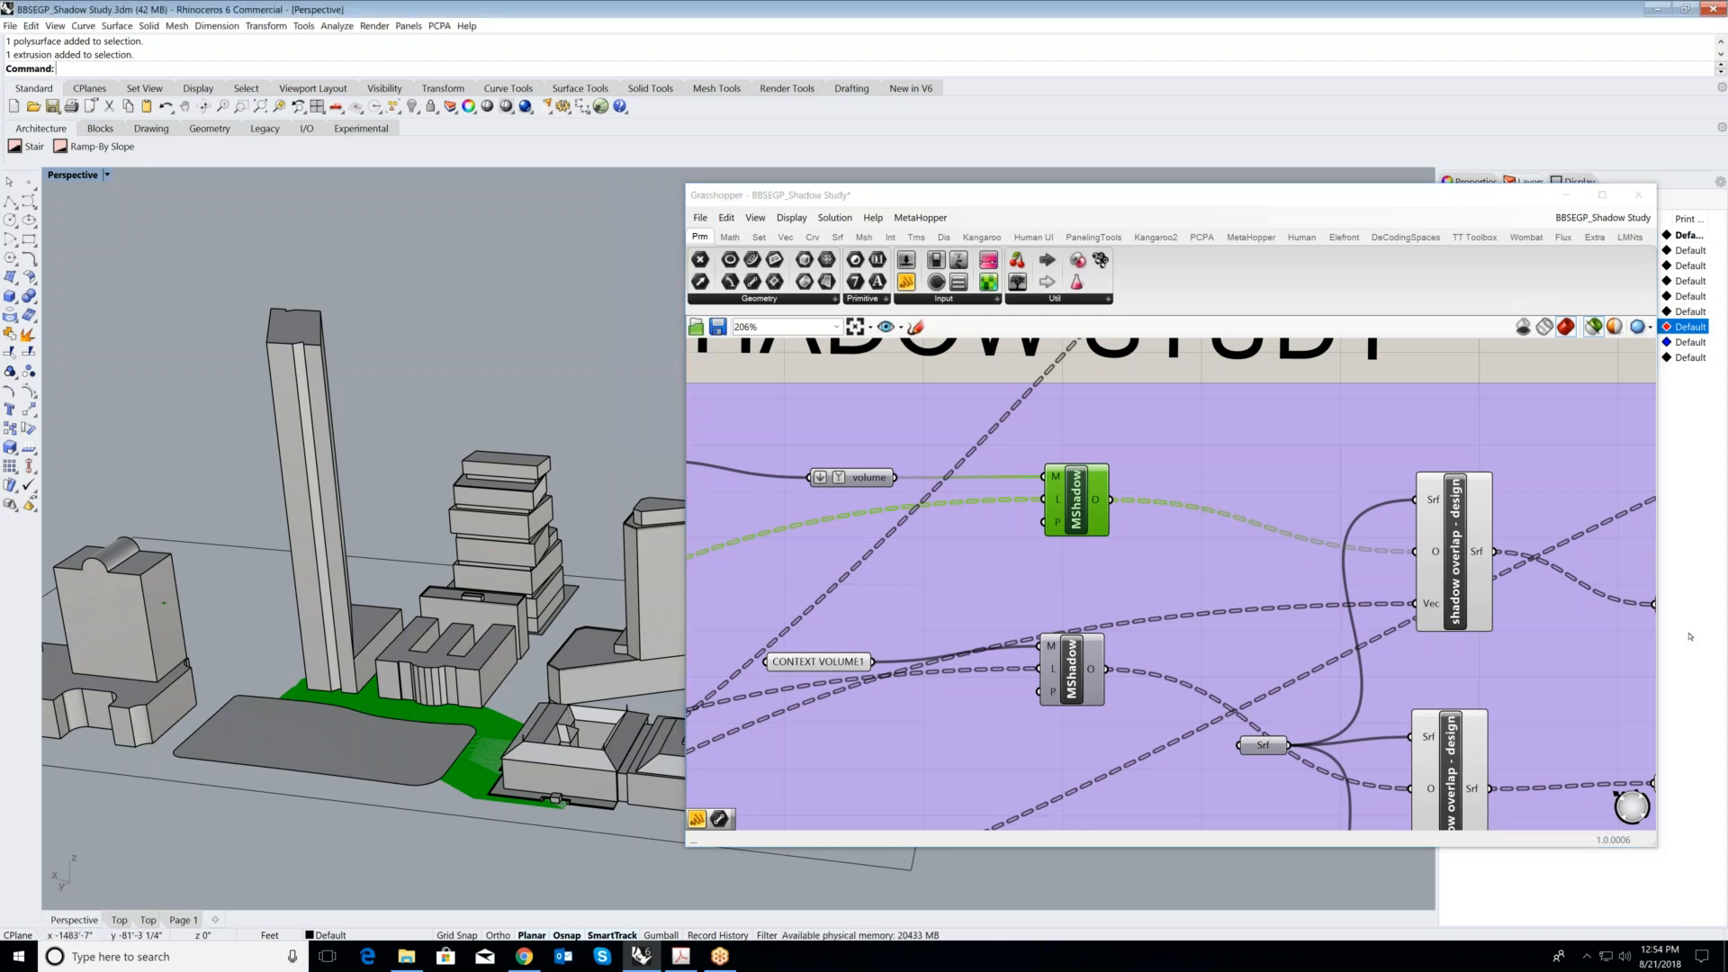
# - Select the park surface in the model, highlight the first shadow overlap - design component to compare them, and deselect the surface
pyautogui.click(282, 749)
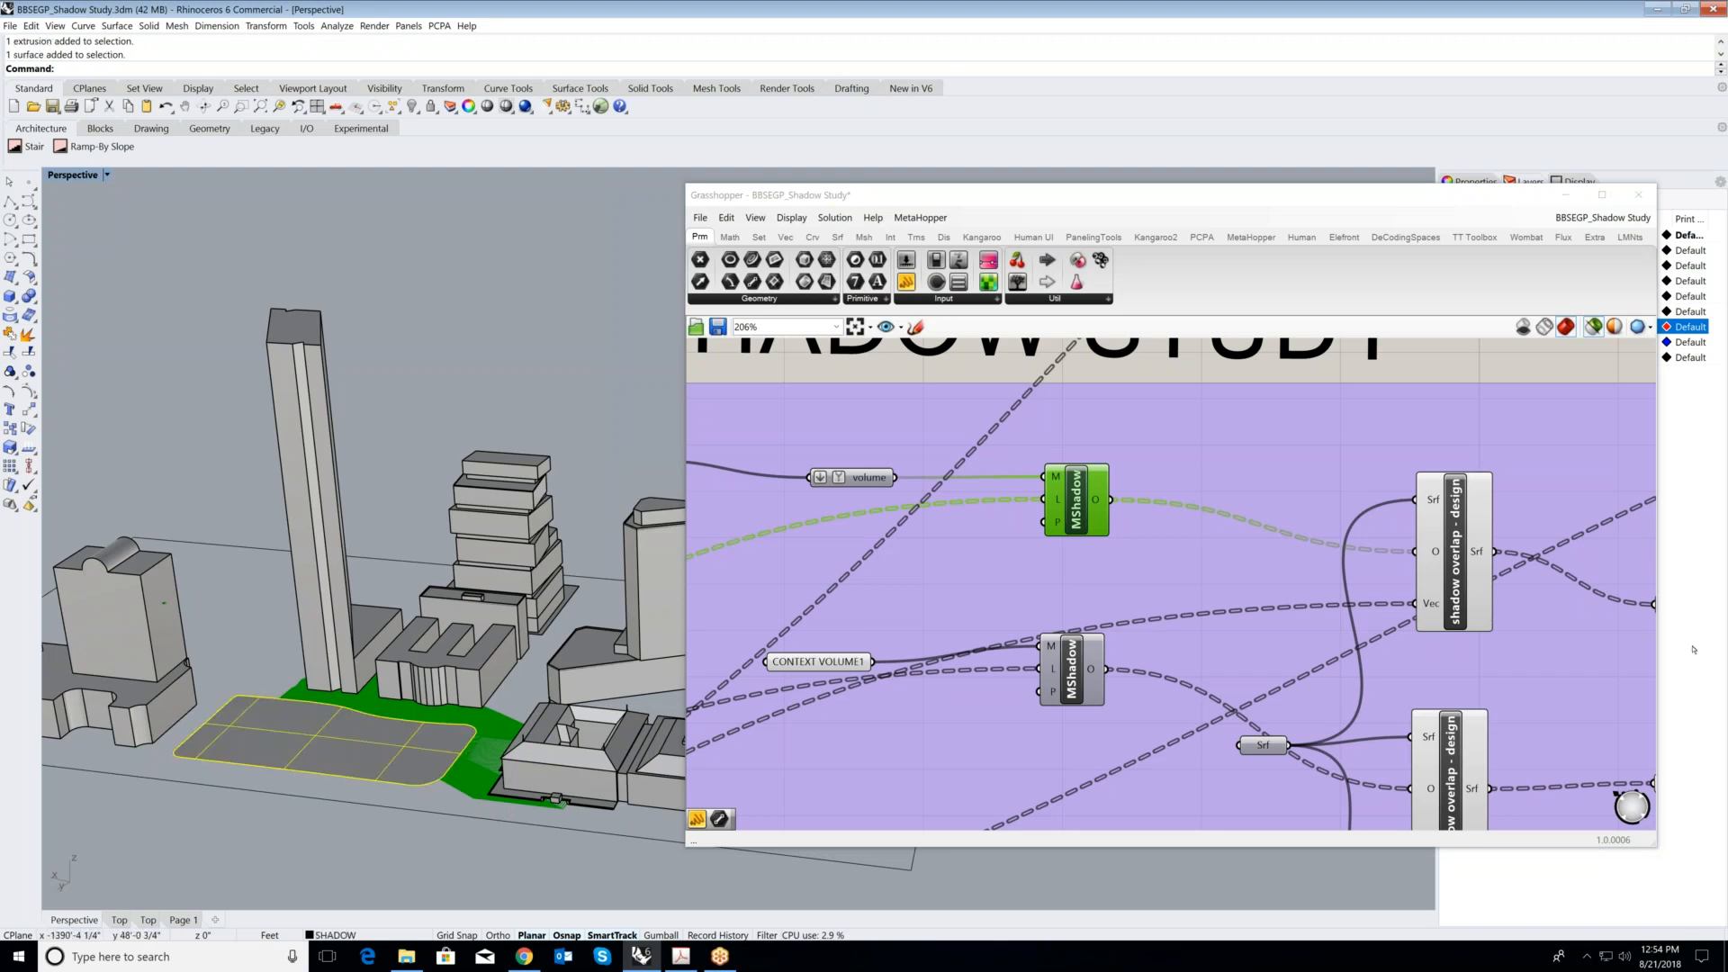
pyautogui.click(1459, 573)
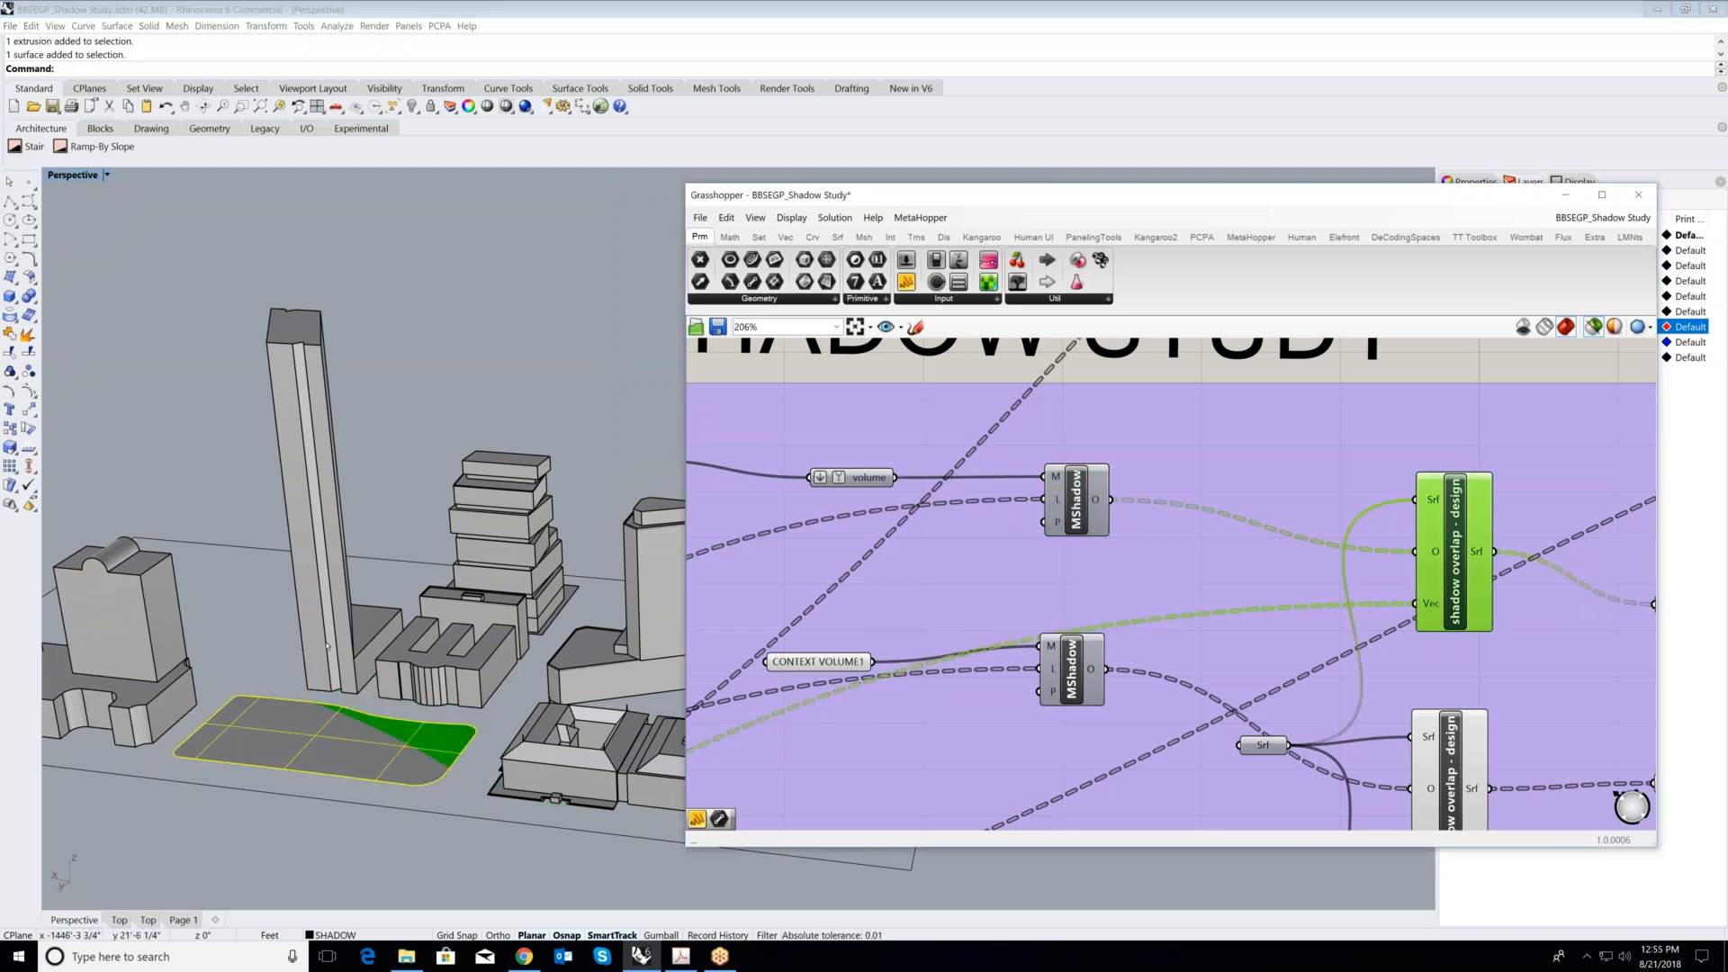
pyautogui.click(487, 730)
pyautogui.scroll(-2, 1192, 565)
pyautogui.scroll(2, 1413, 580)
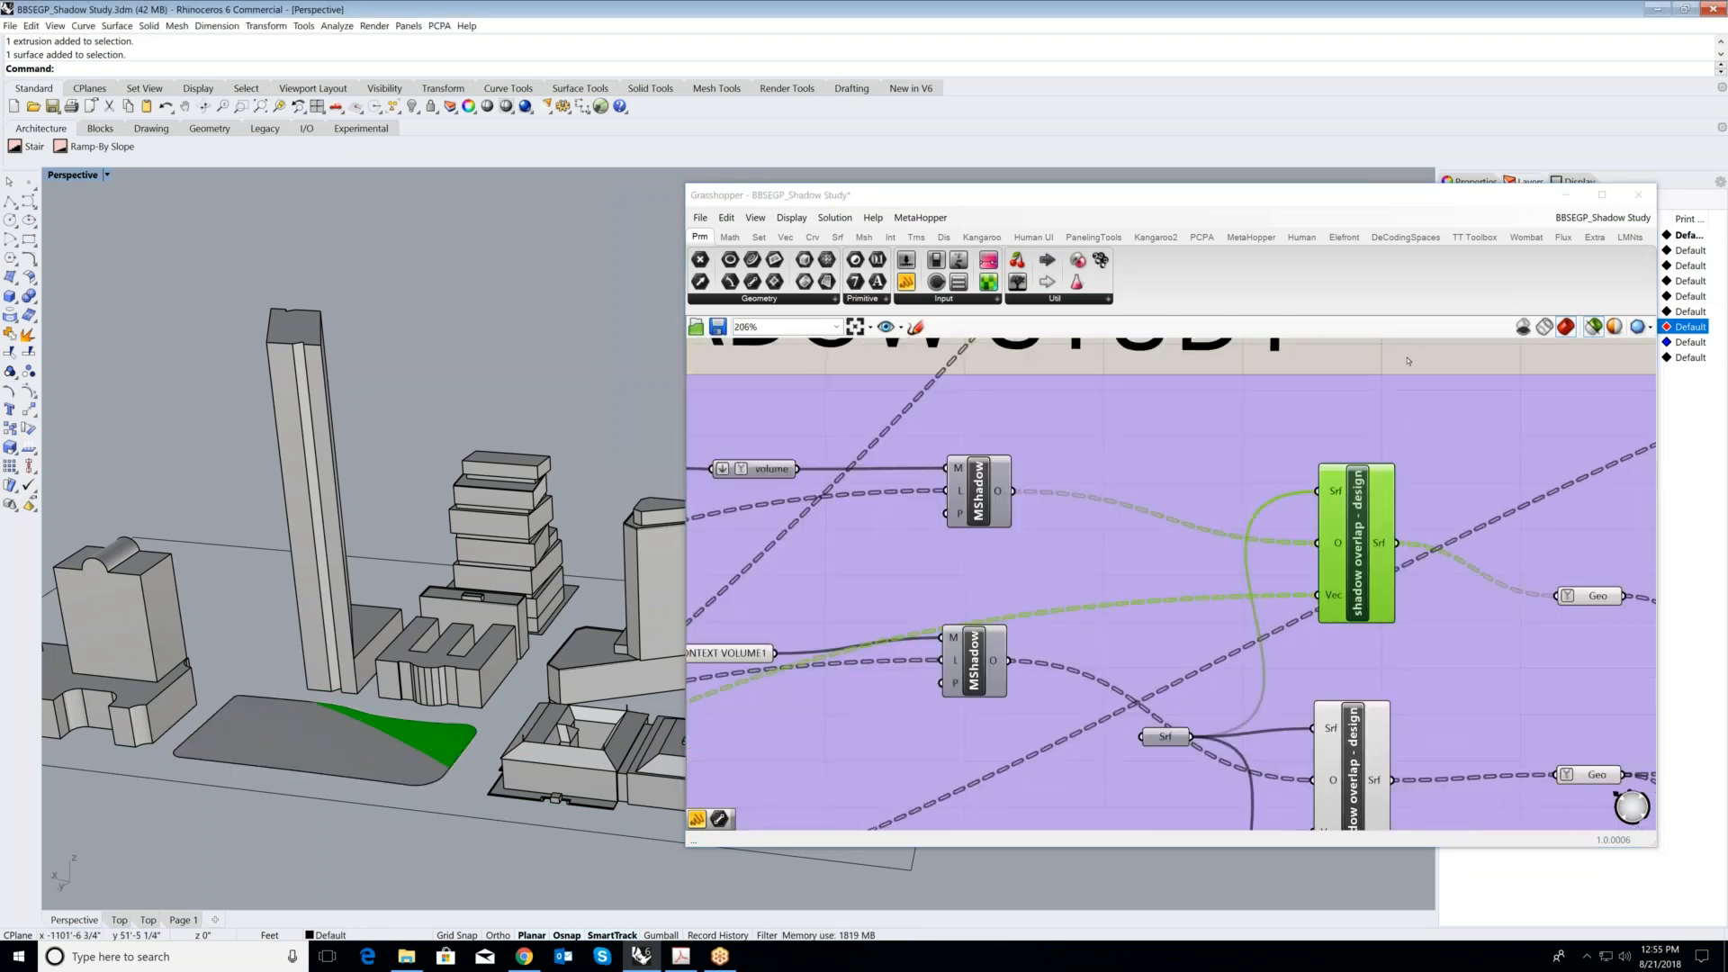
# - Select the park surface in the model and clear the highlight from the first shadow overlap - design component
pyautogui.click(1408, 361)
pyautogui.click(379, 753)
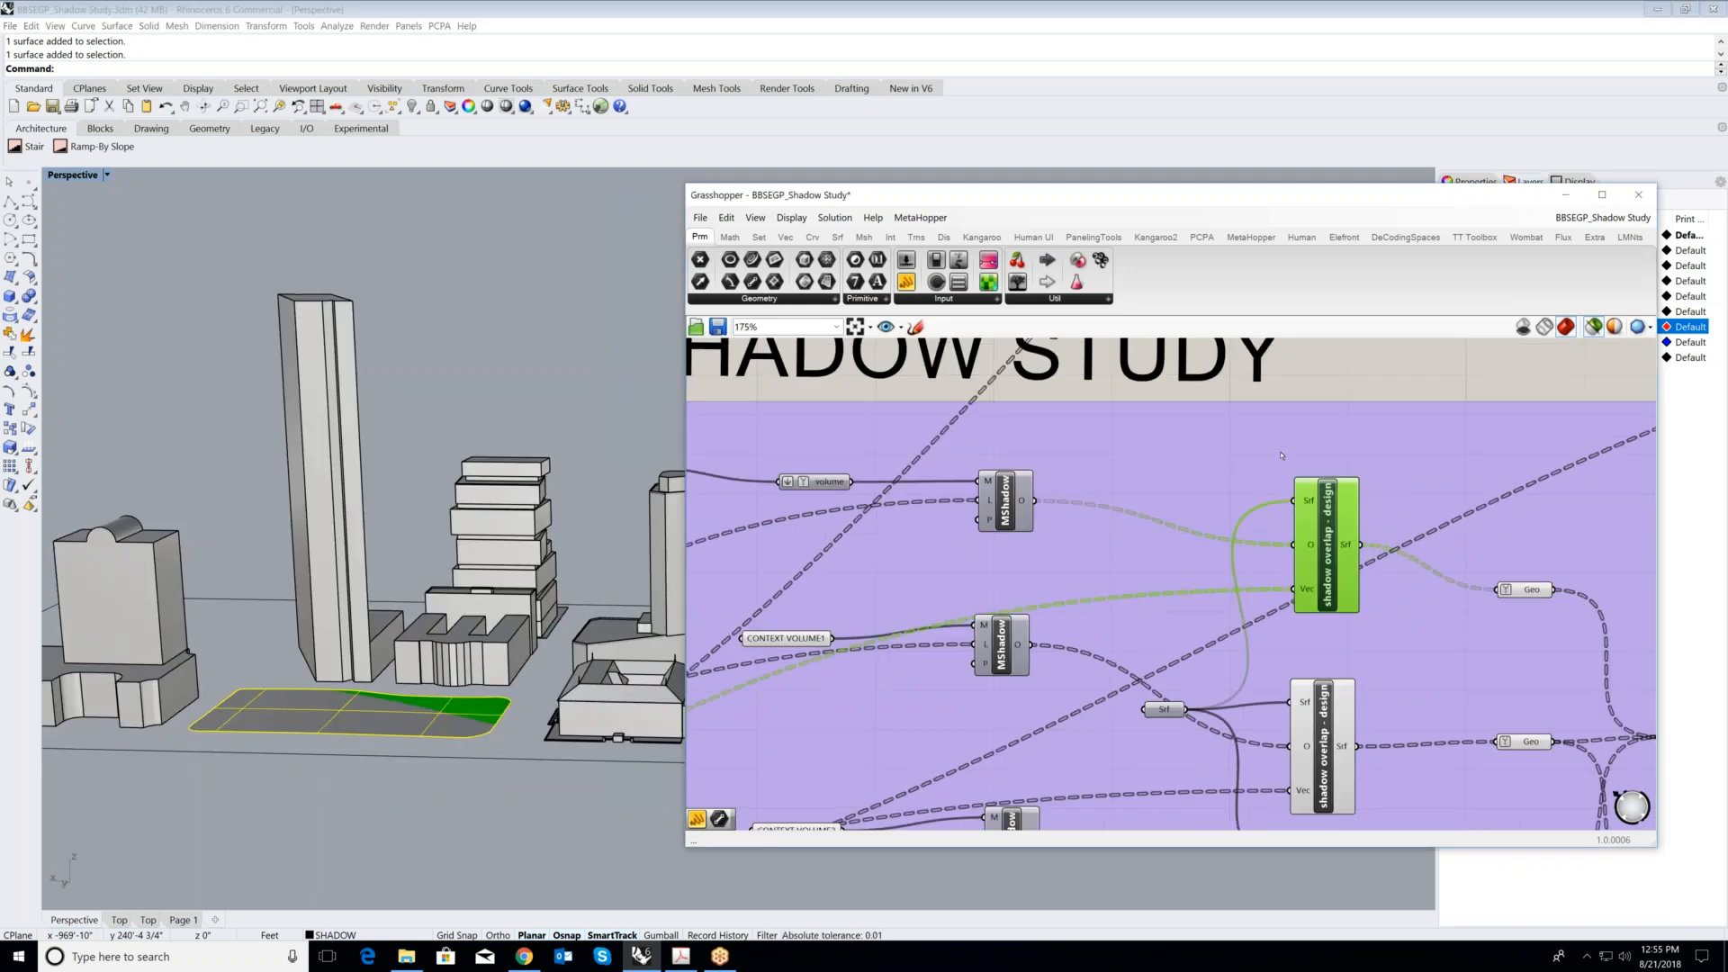
pyautogui.click(1282, 455)
pyautogui.scroll(-1, 1281, 455)
pyautogui.scroll(2, 1332, 519)
pyautogui.scroll(1, 1239, 502)
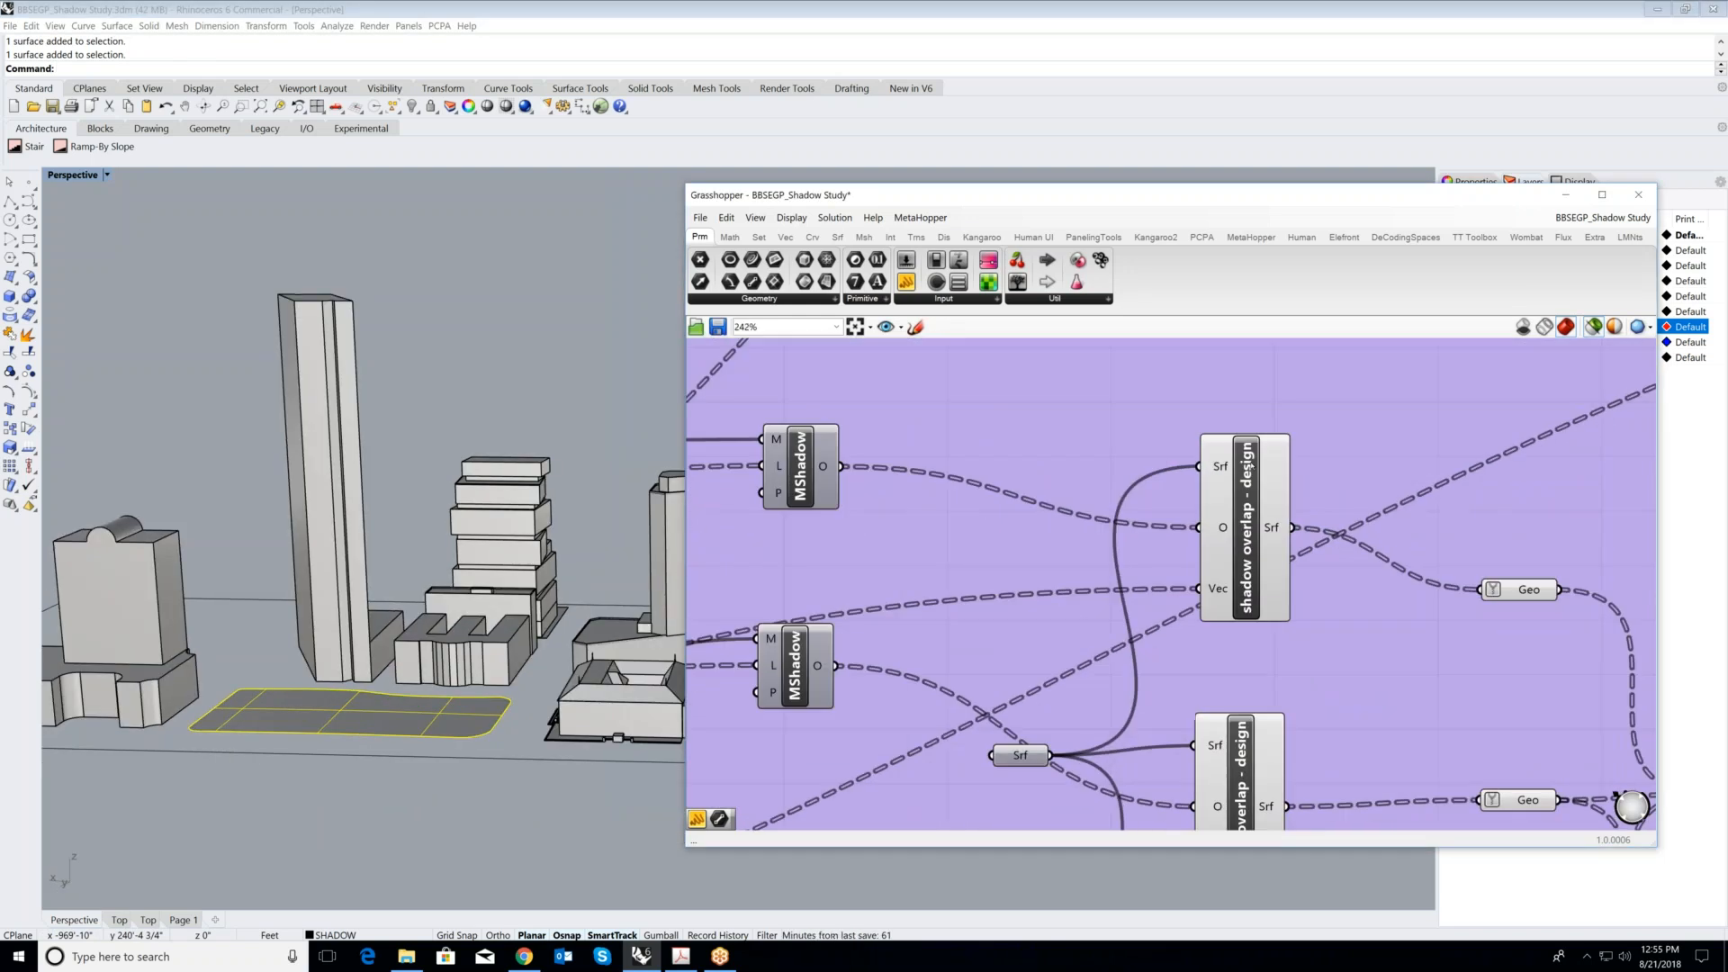
pyautogui.scroll(-3, 1238, 454)
pyautogui.scroll(-1, 1217, 501)
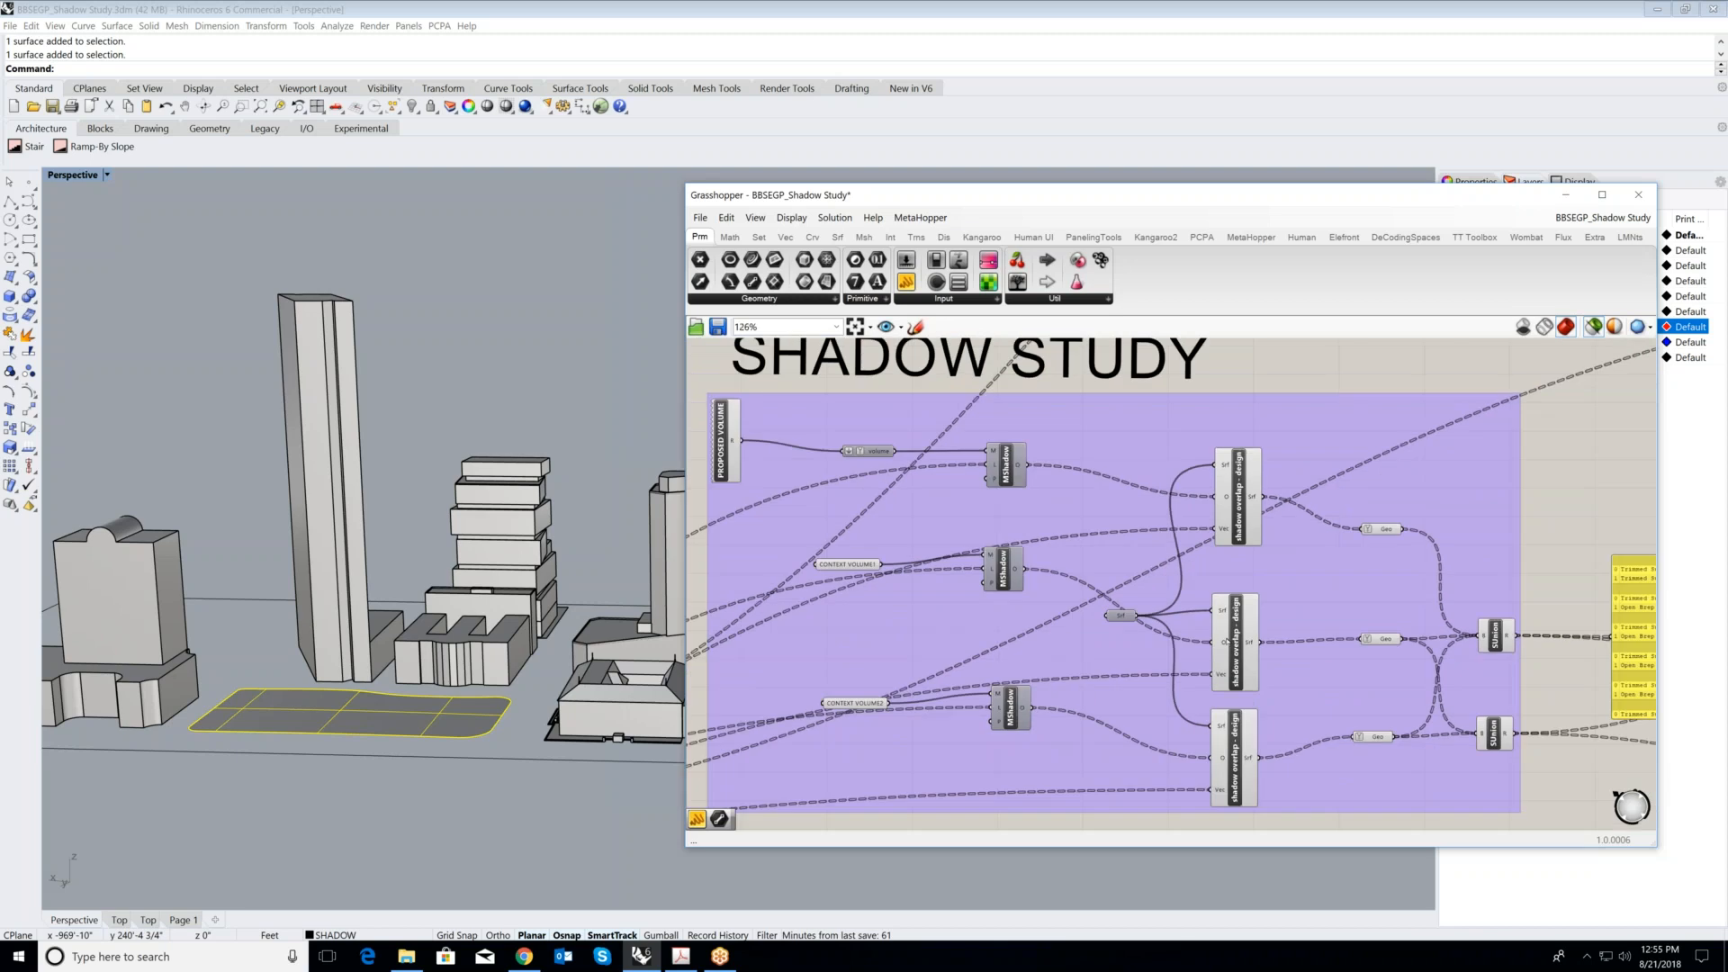
# - Highlight the second and third shadow overlap - design components in turn to preview their shadows on the park
pyautogui.click(1229, 641)
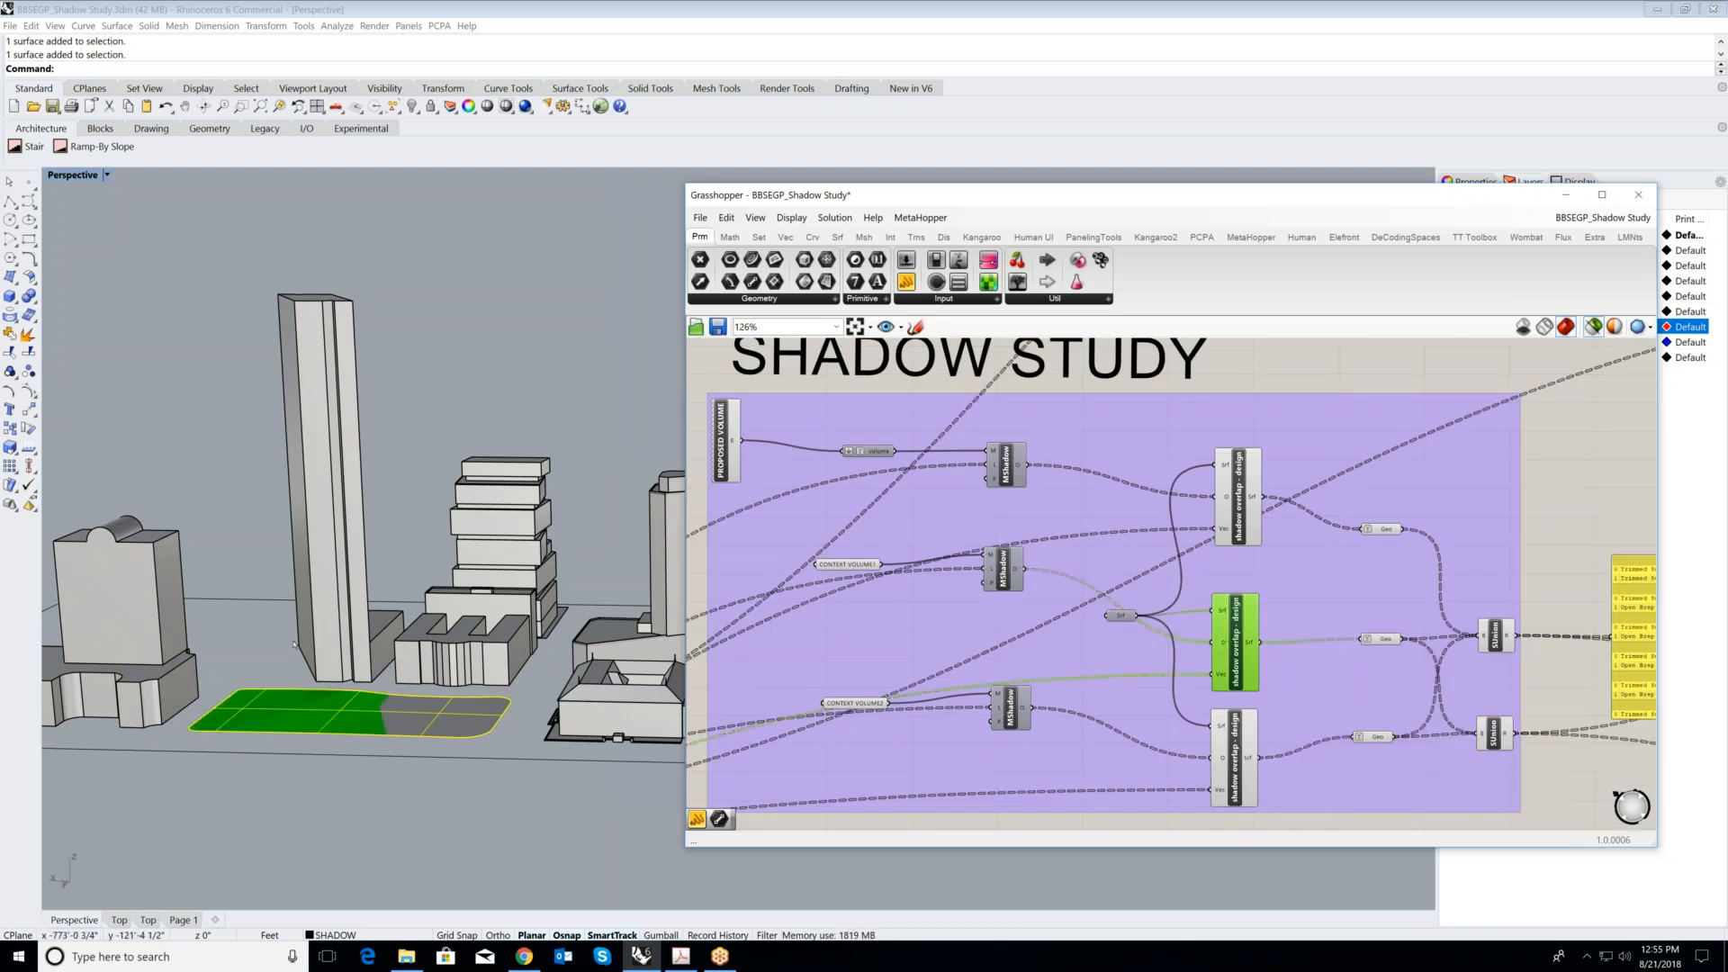
pyautogui.click(1246, 766)
pyautogui.moveTo(1172, 669); pyautogui.dragTo(1053, 648, button='right')
pyautogui.scroll(2, 1293, 567)
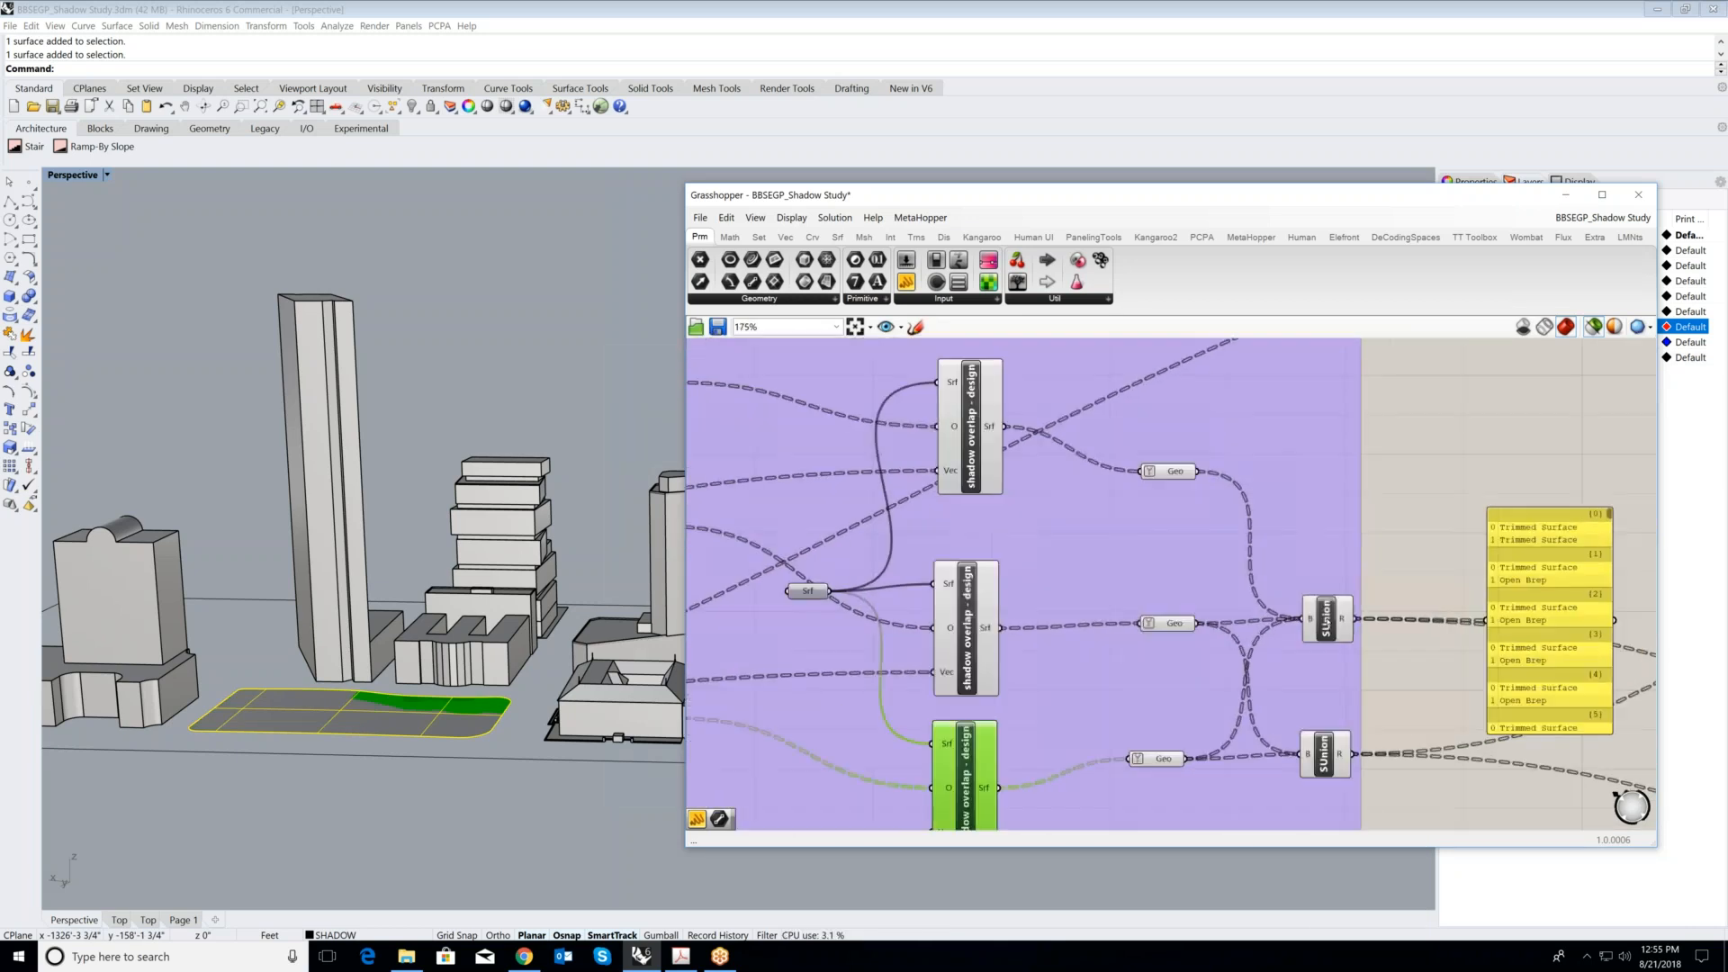
# - Highlight the upper and lower SUnion components in turn to compare their merged shadows on the park surface
pyautogui.moveTo(495, 518); pyautogui.dragTo(468, 592, button='right')
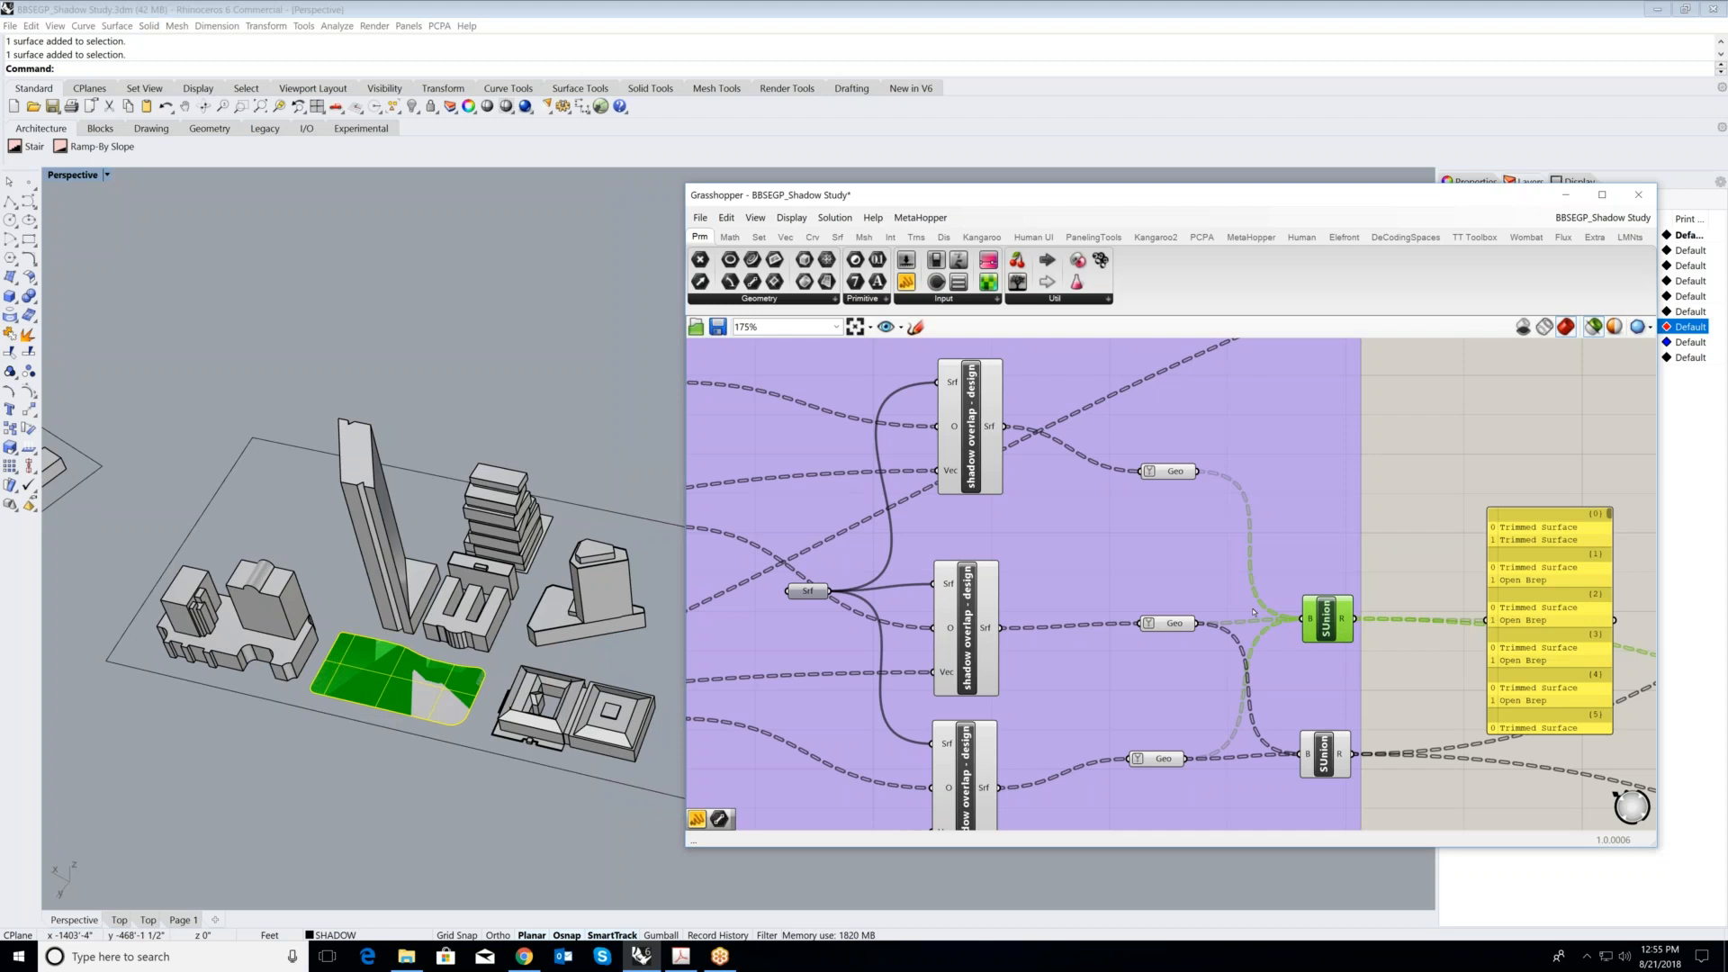
pyautogui.scroll(-2, 1316, 636)
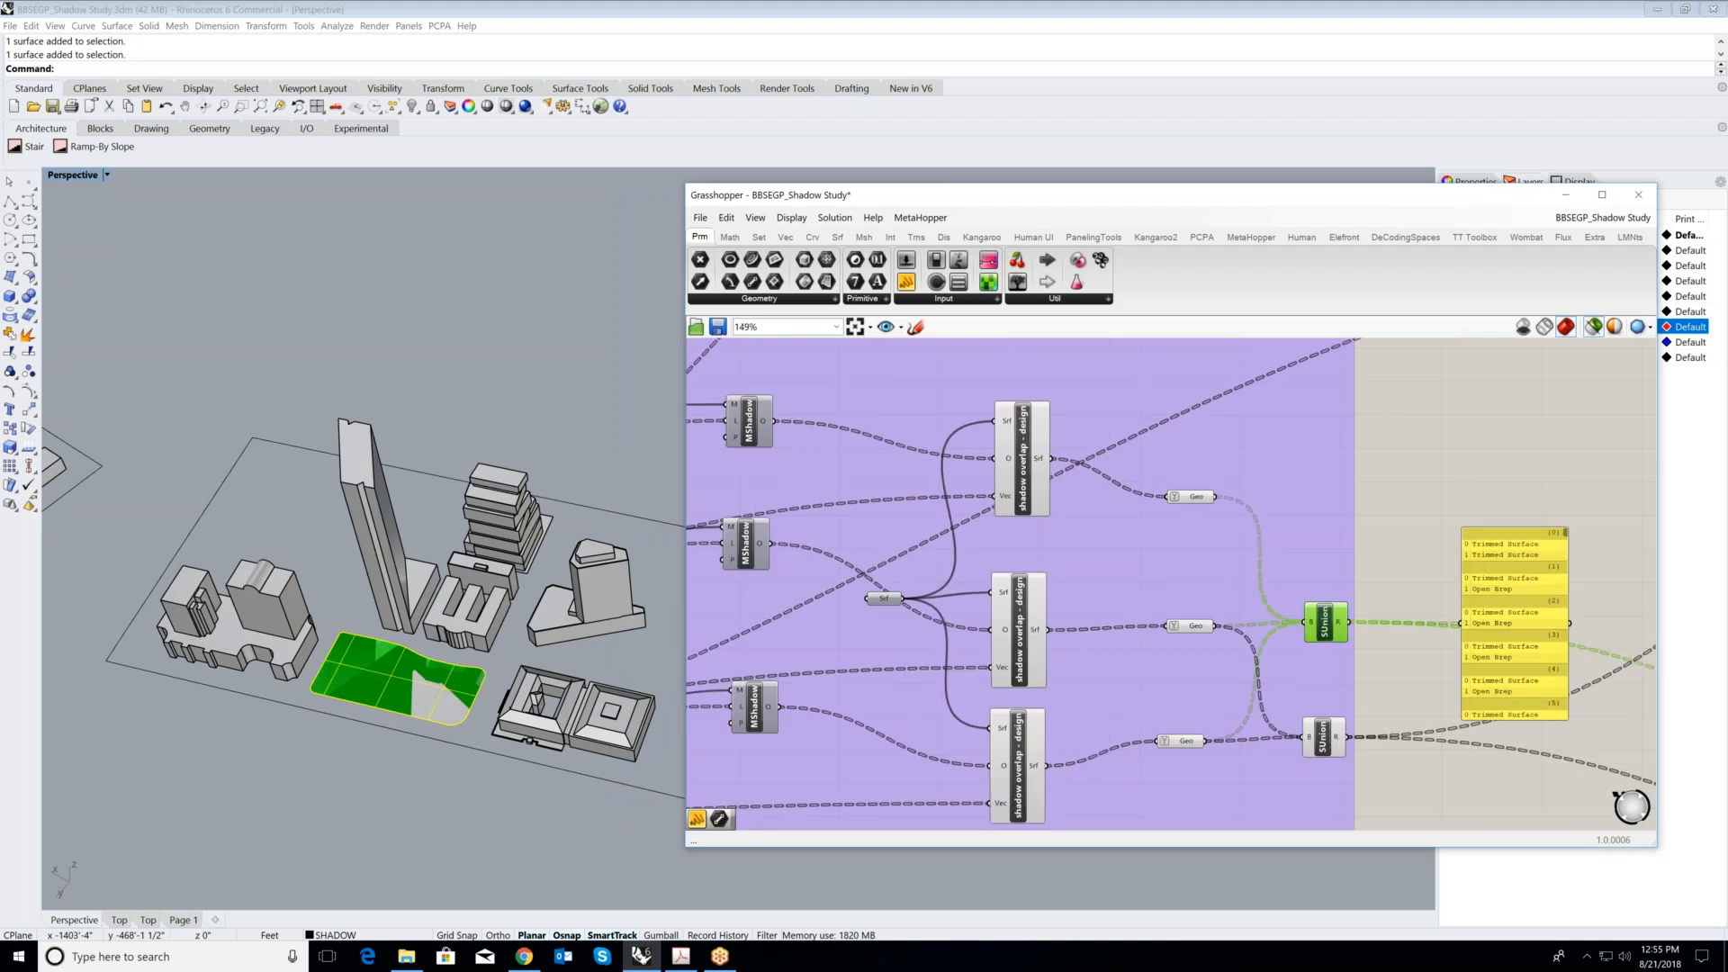
pyautogui.click(1376, 745)
pyautogui.click(1328, 734)
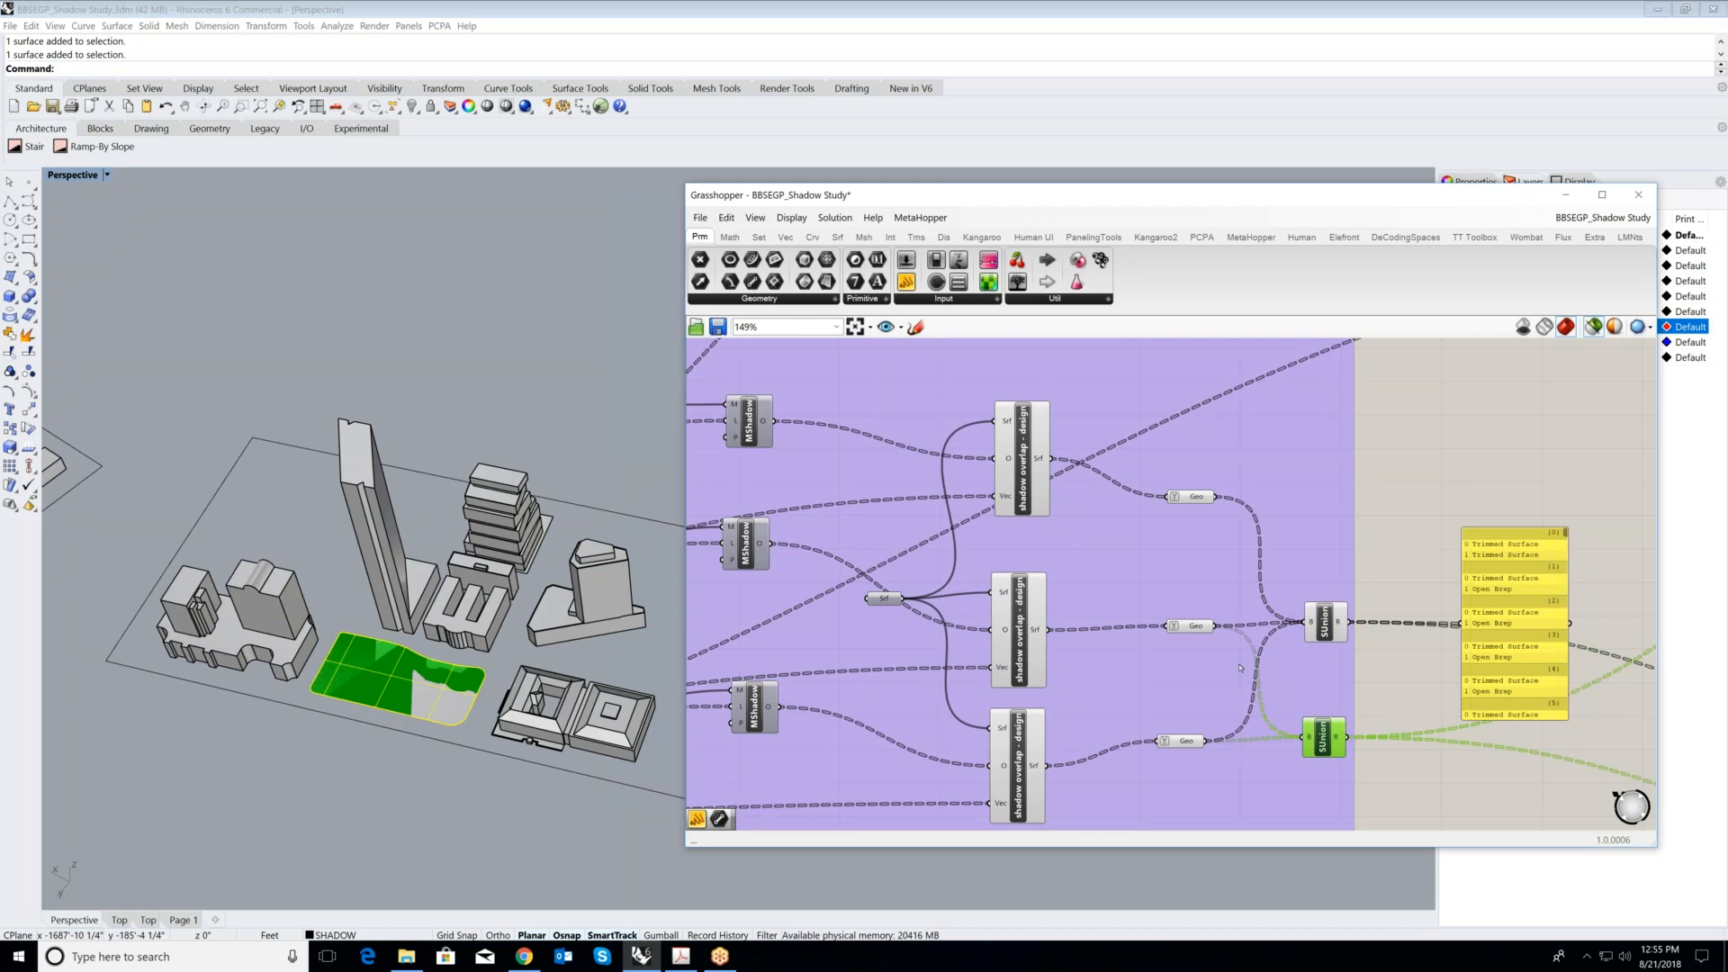
# - Highlight the panel listing the upper SUnion's results, and trace the union outputs to the SHADOW COMPARISON group
pyautogui.scroll(2, 1240, 667)
pyautogui.click(1338, 468)
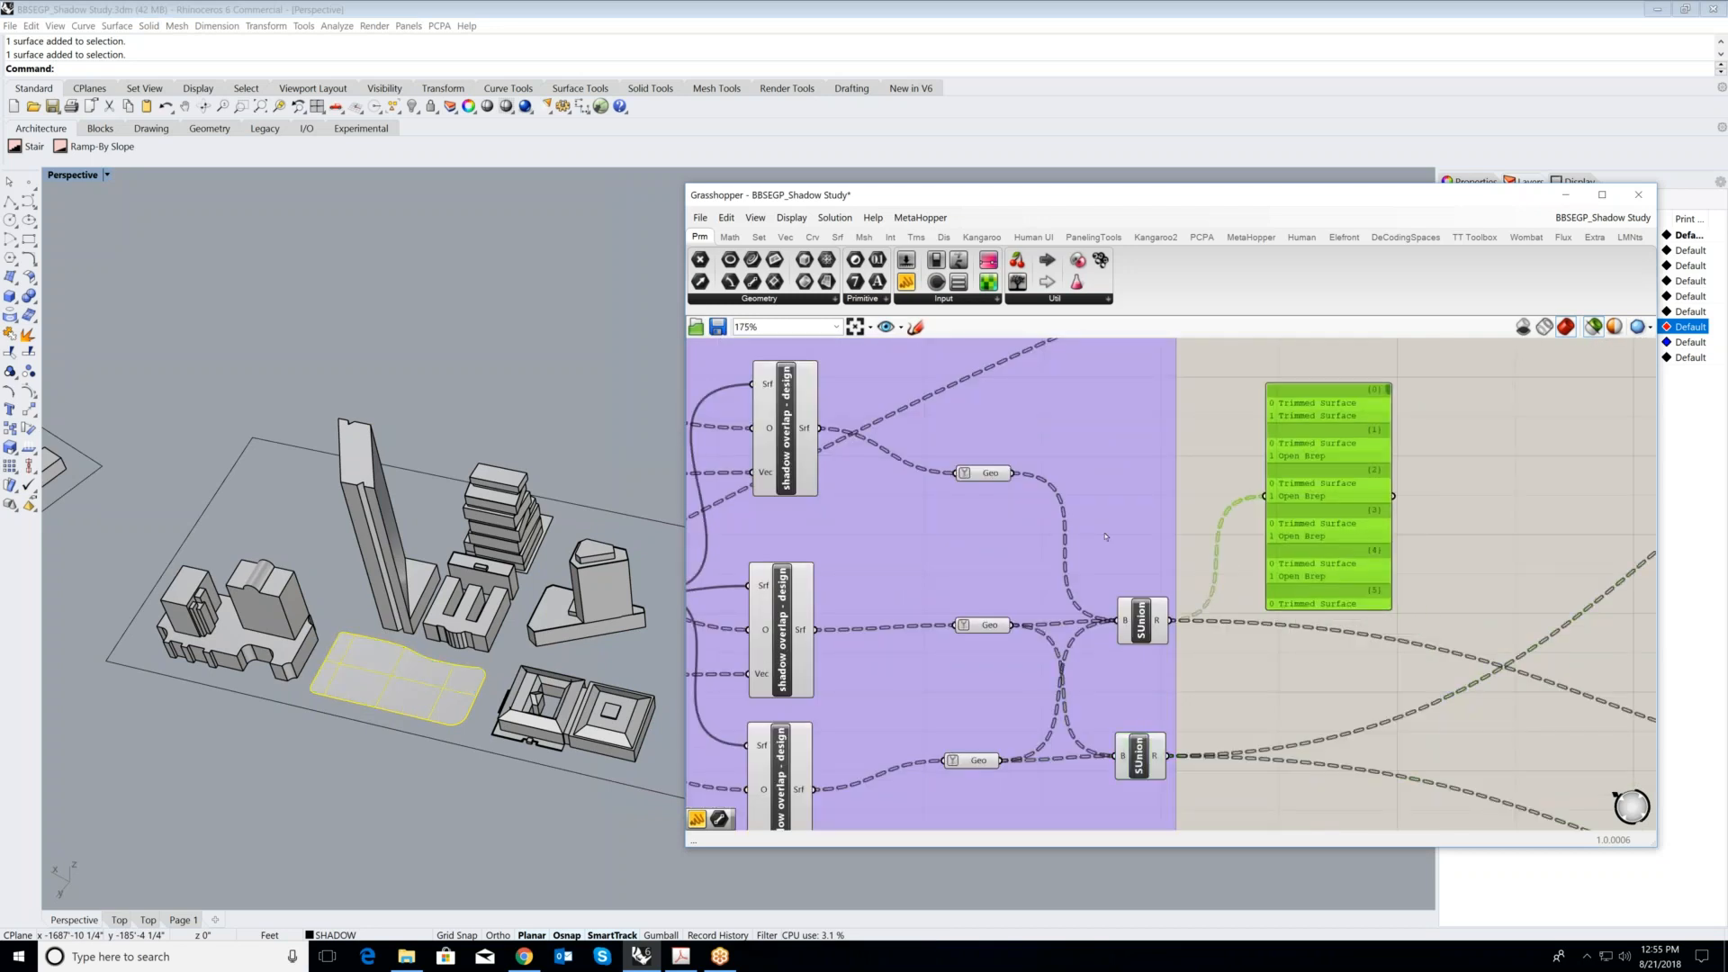
pyautogui.scroll(-3, 1226, 602)
pyautogui.scroll(2, 978, 601)
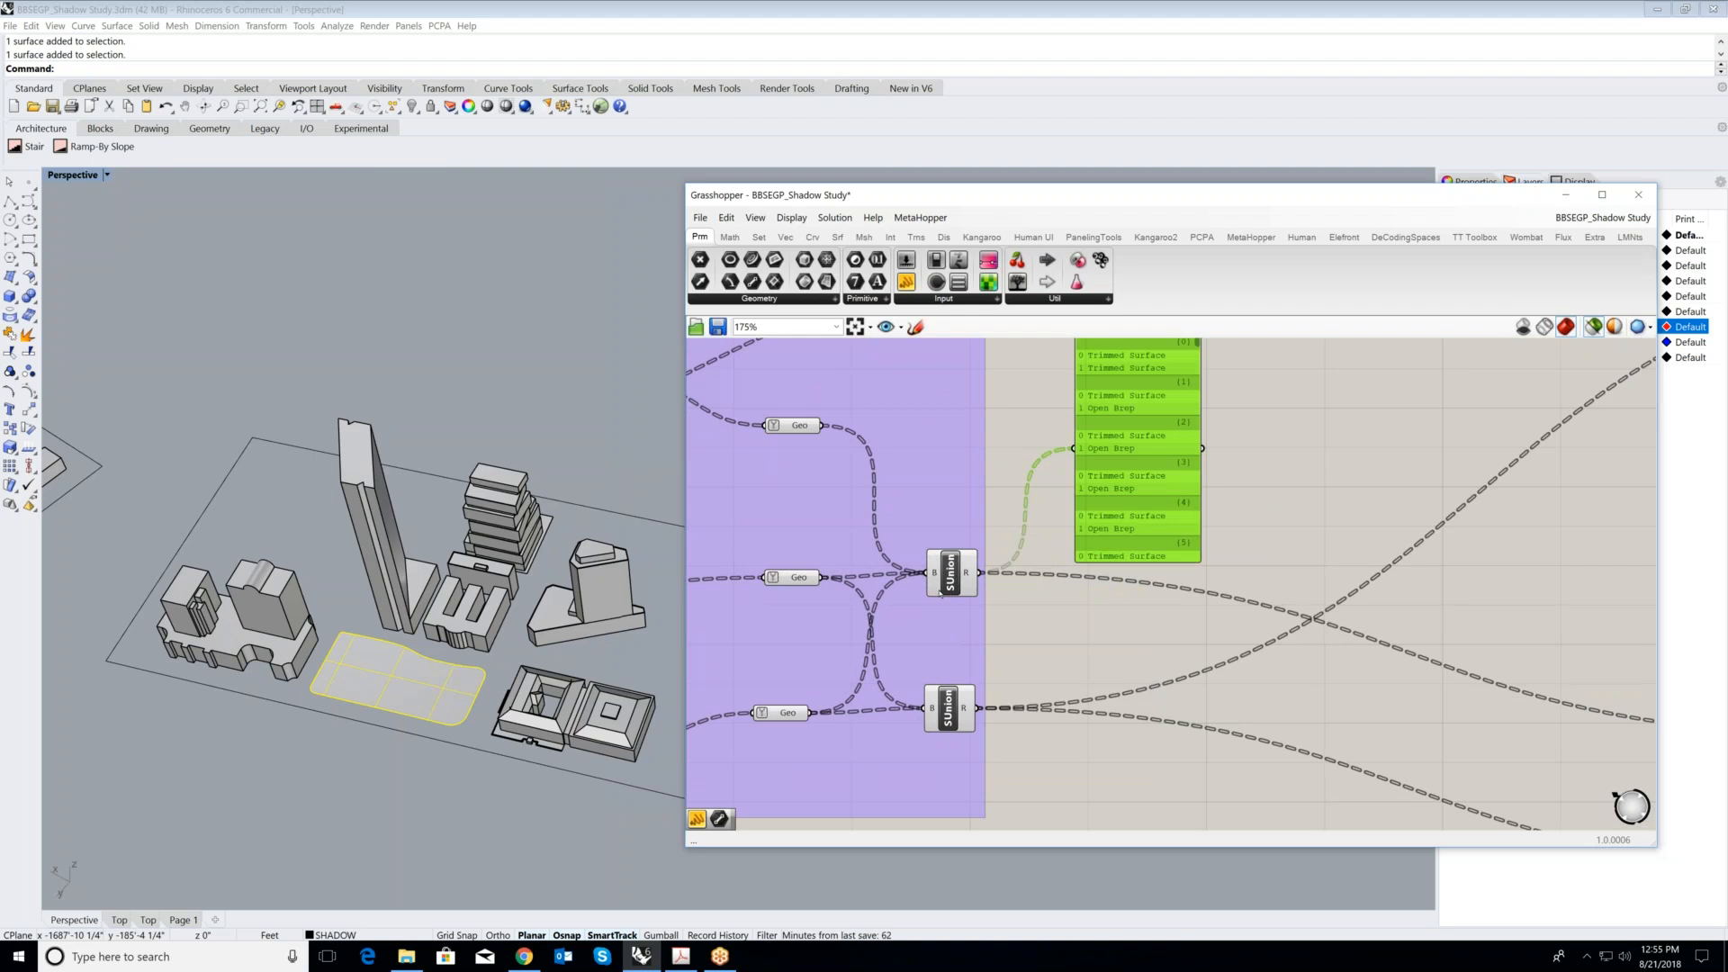
pyautogui.scroll(-1, 976, 686)
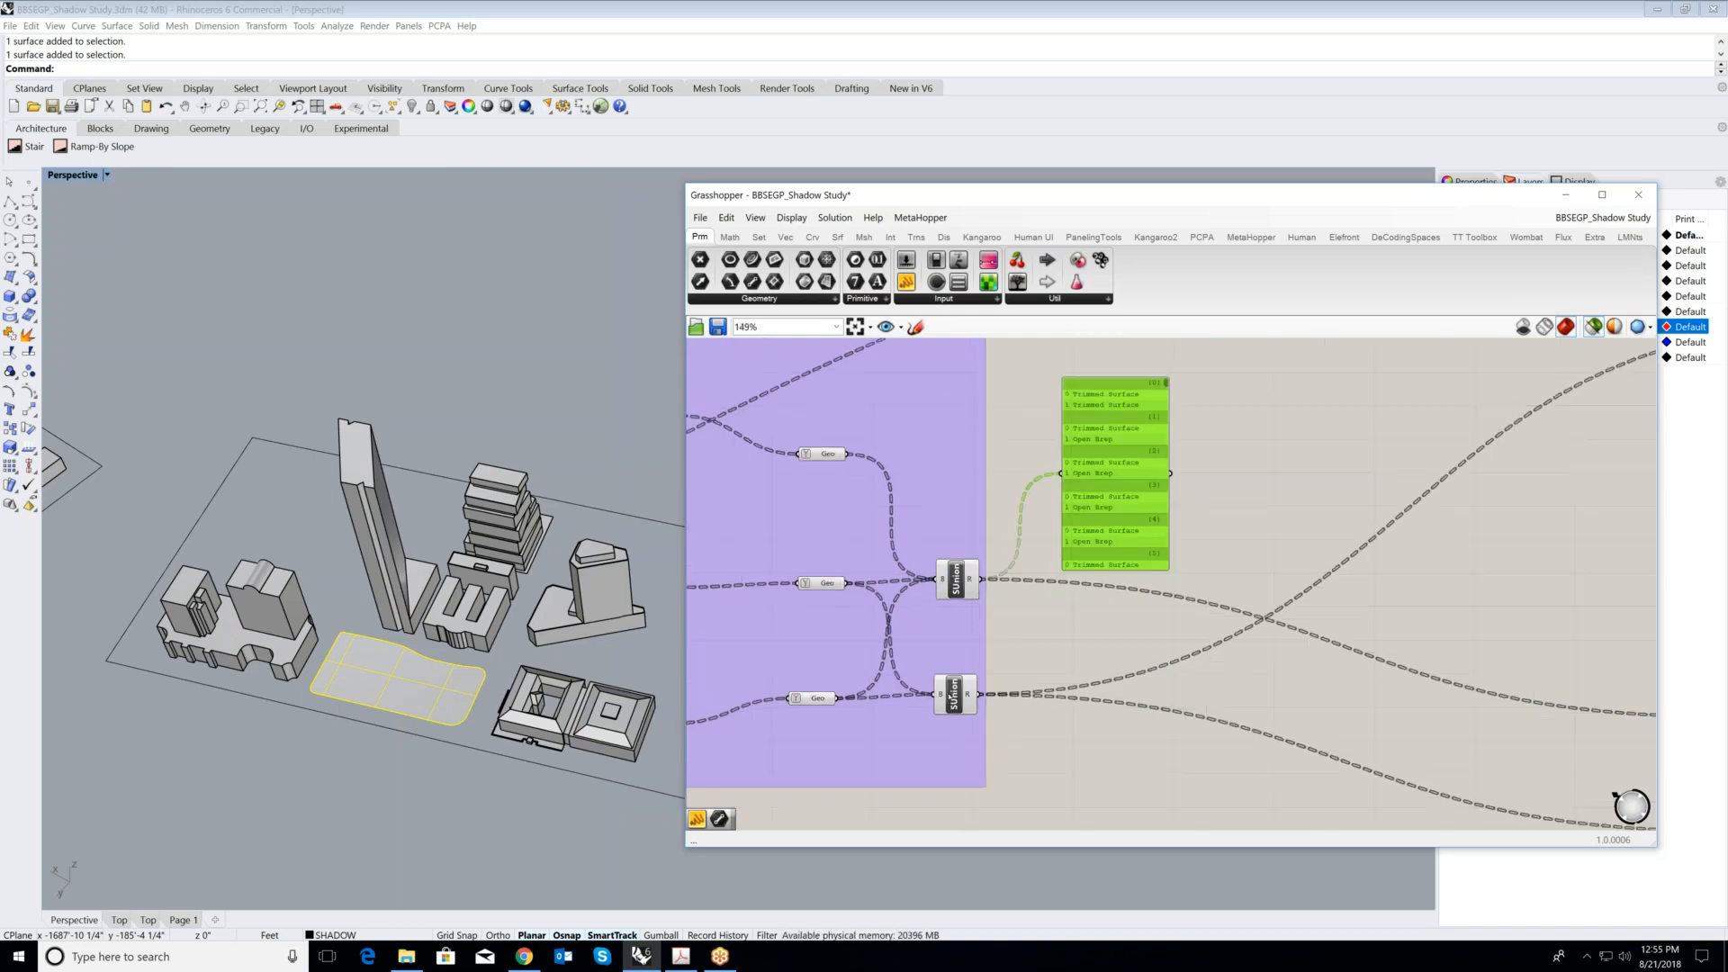
pyautogui.scroll(-2, 957, 666)
pyautogui.scroll(-2, 901, 624)
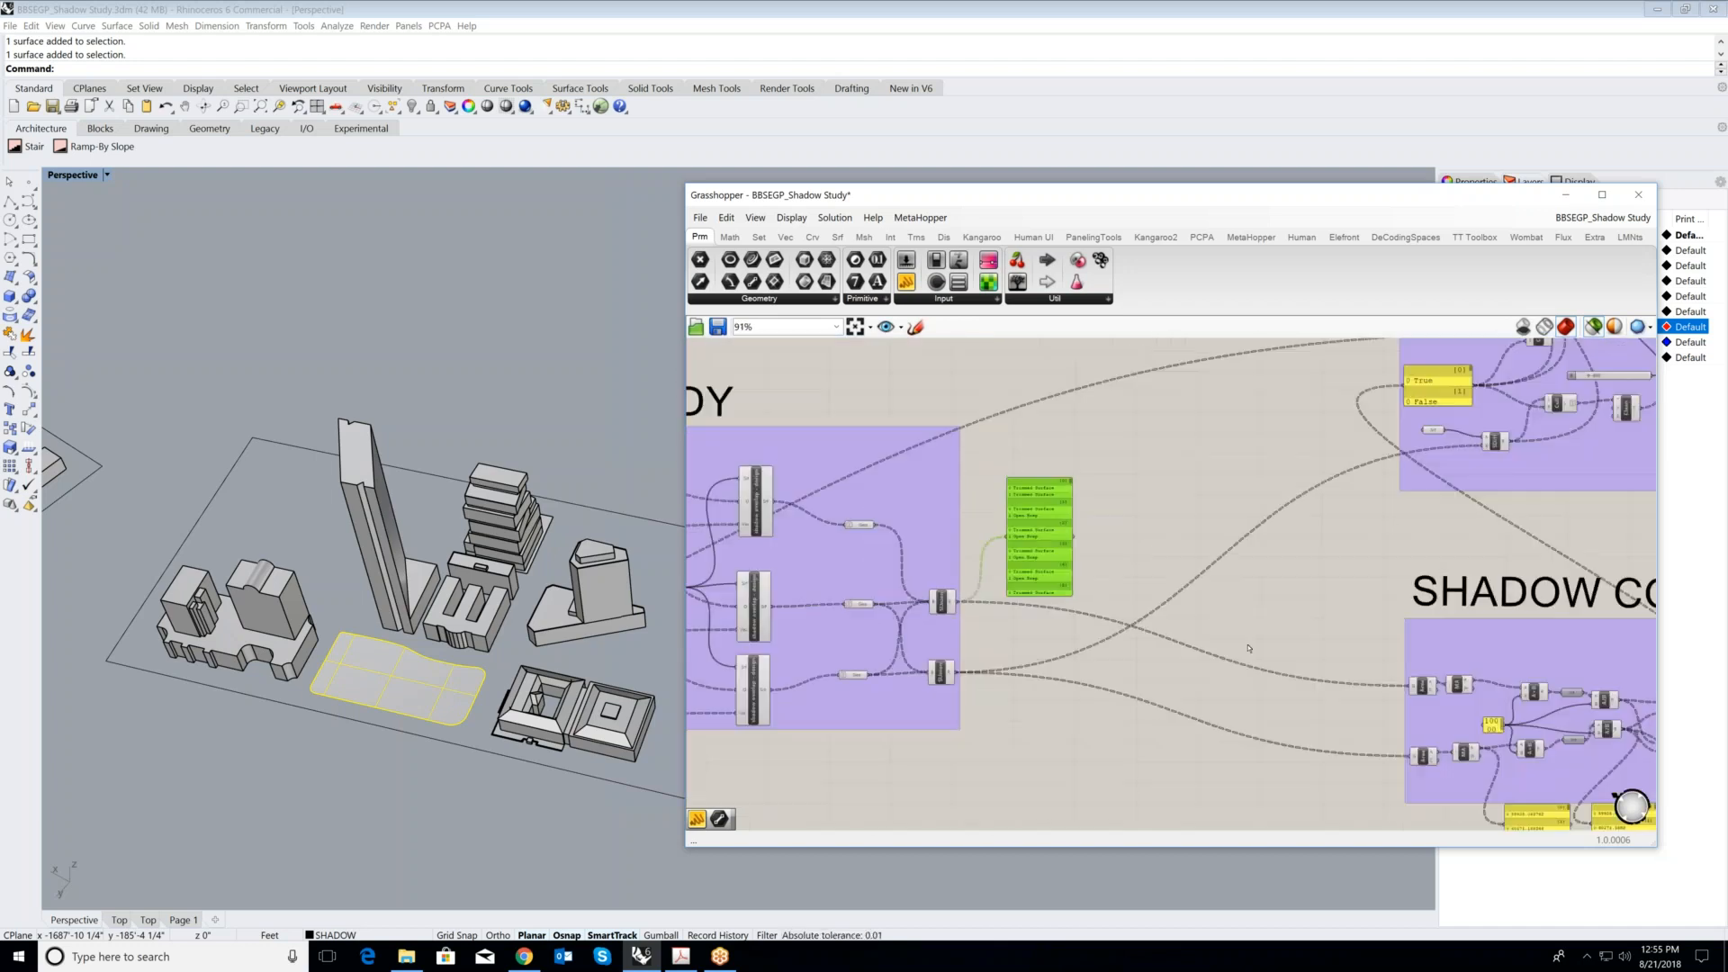
pyautogui.scroll(-3, 936, 629)
pyautogui.scroll(3, 923, 624)
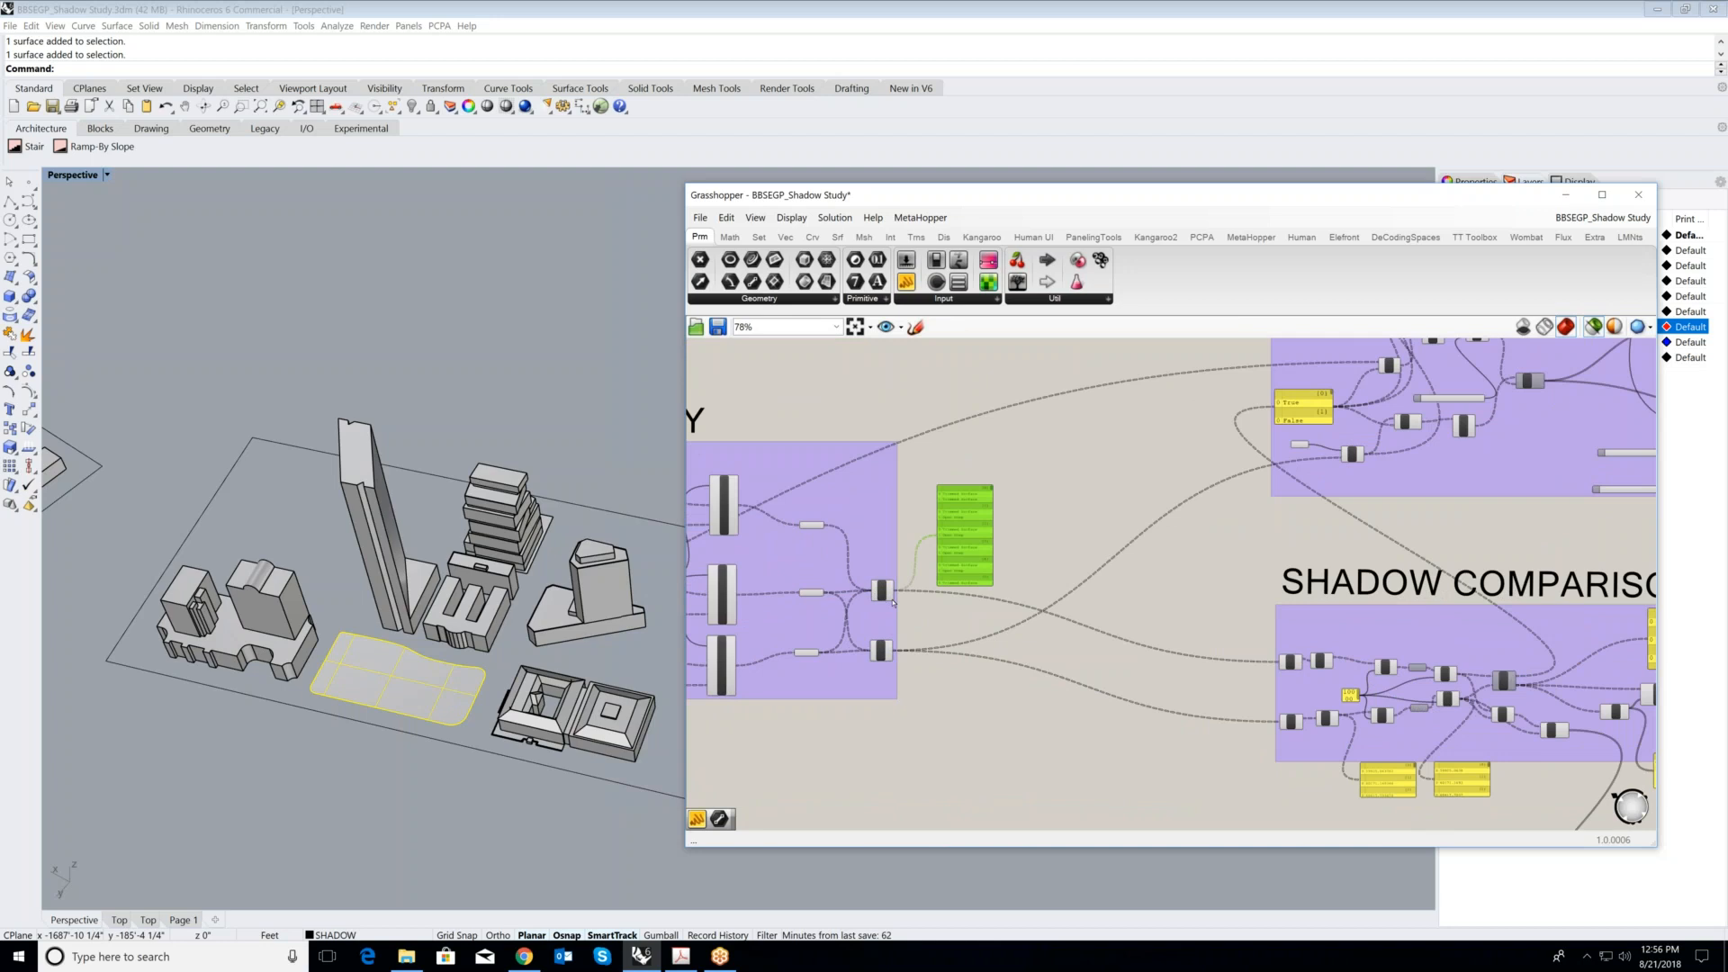
# - Highlight the Area and Mass Addition components on the upper branch of the SHADOW COMPARISON group
pyautogui.scroll(2, 885, 598)
pyautogui.moveTo(1305, 705); pyautogui.dragTo(957, 632, button='right')
pyautogui.scroll(1, 957, 631)
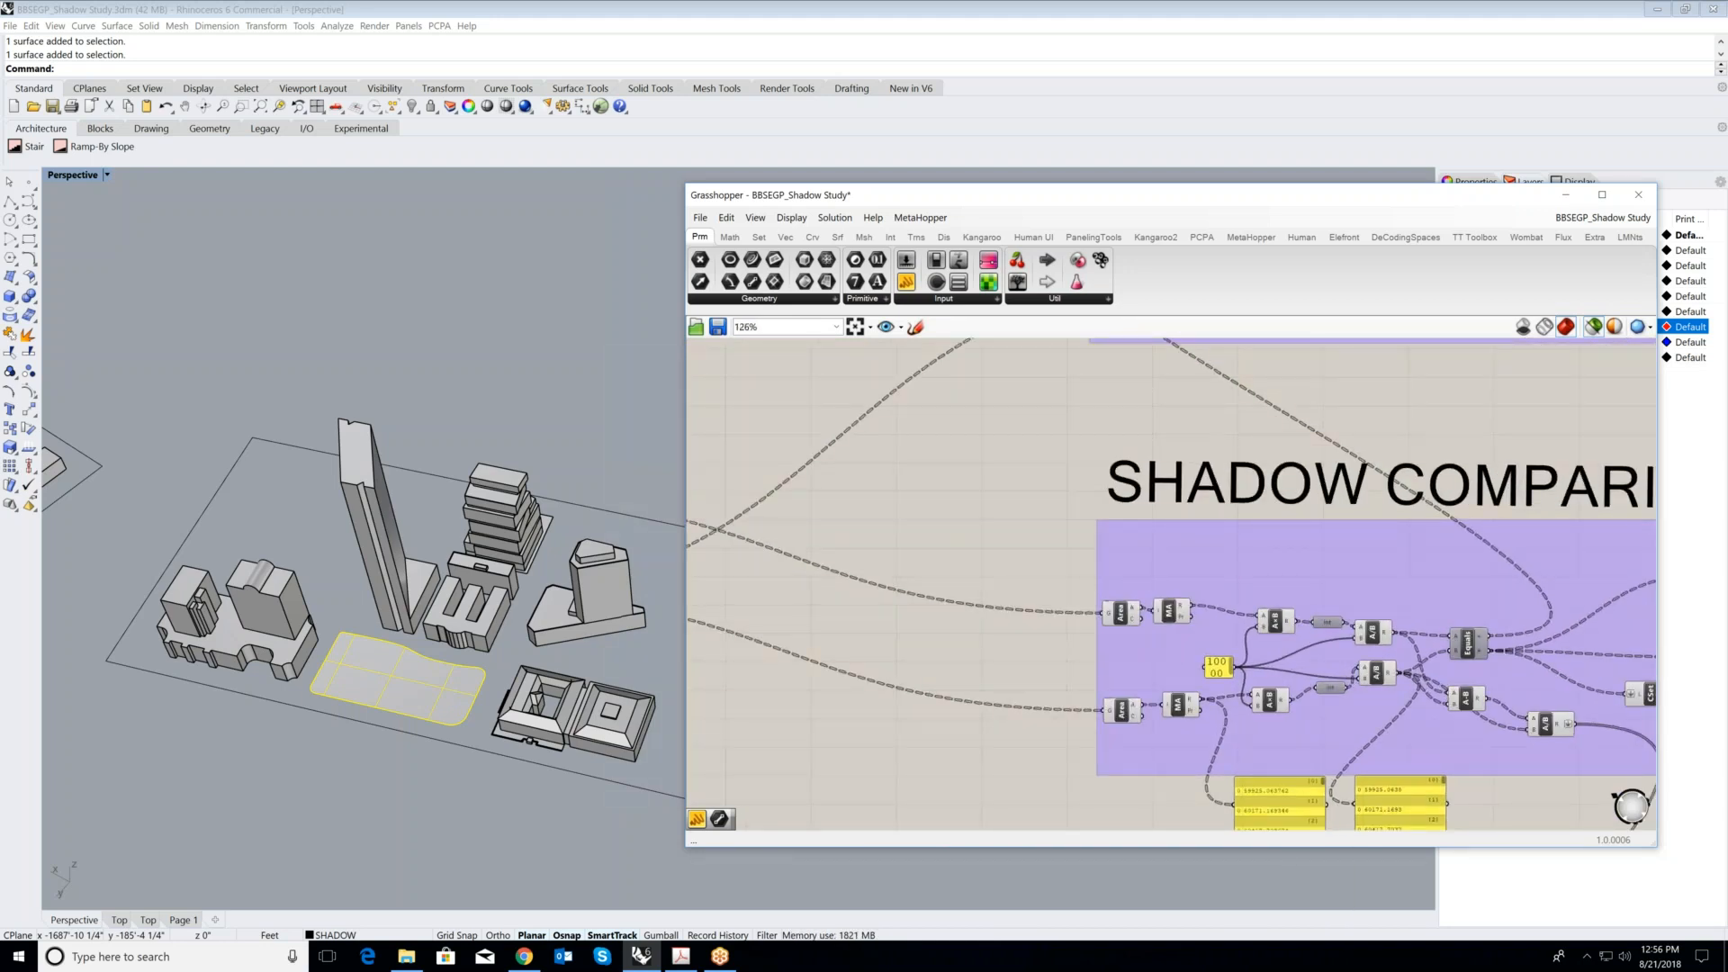
pyautogui.click(1120, 618)
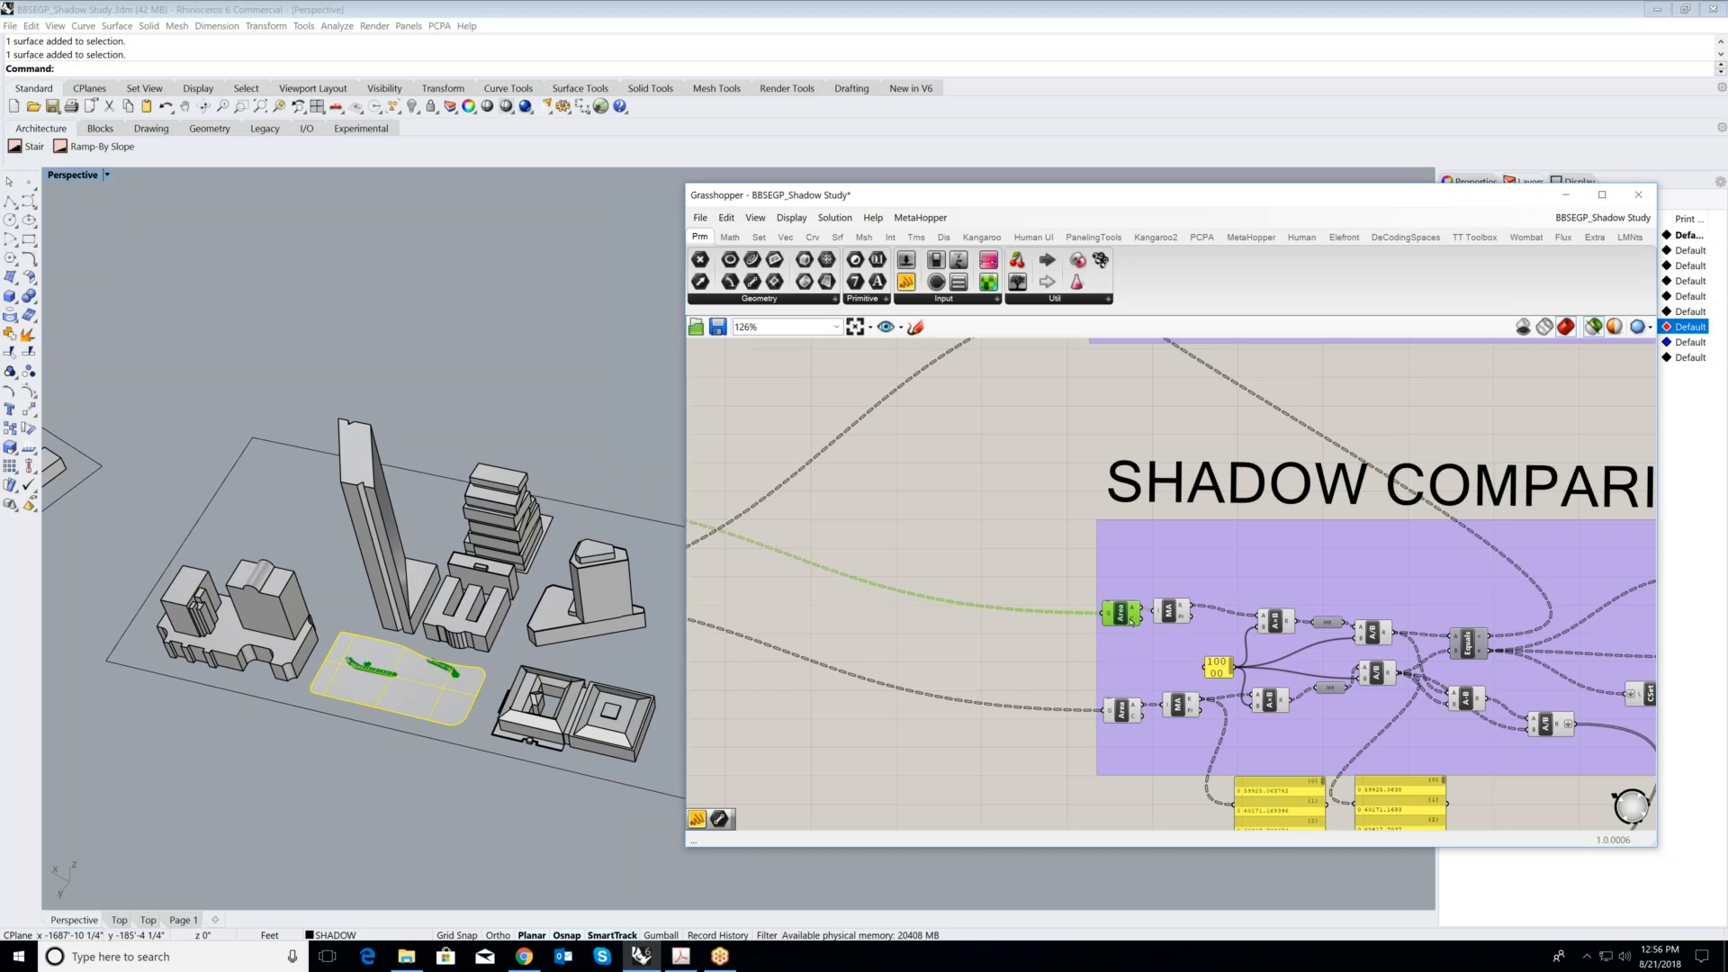
pyautogui.scroll(-3, 1131, 621)
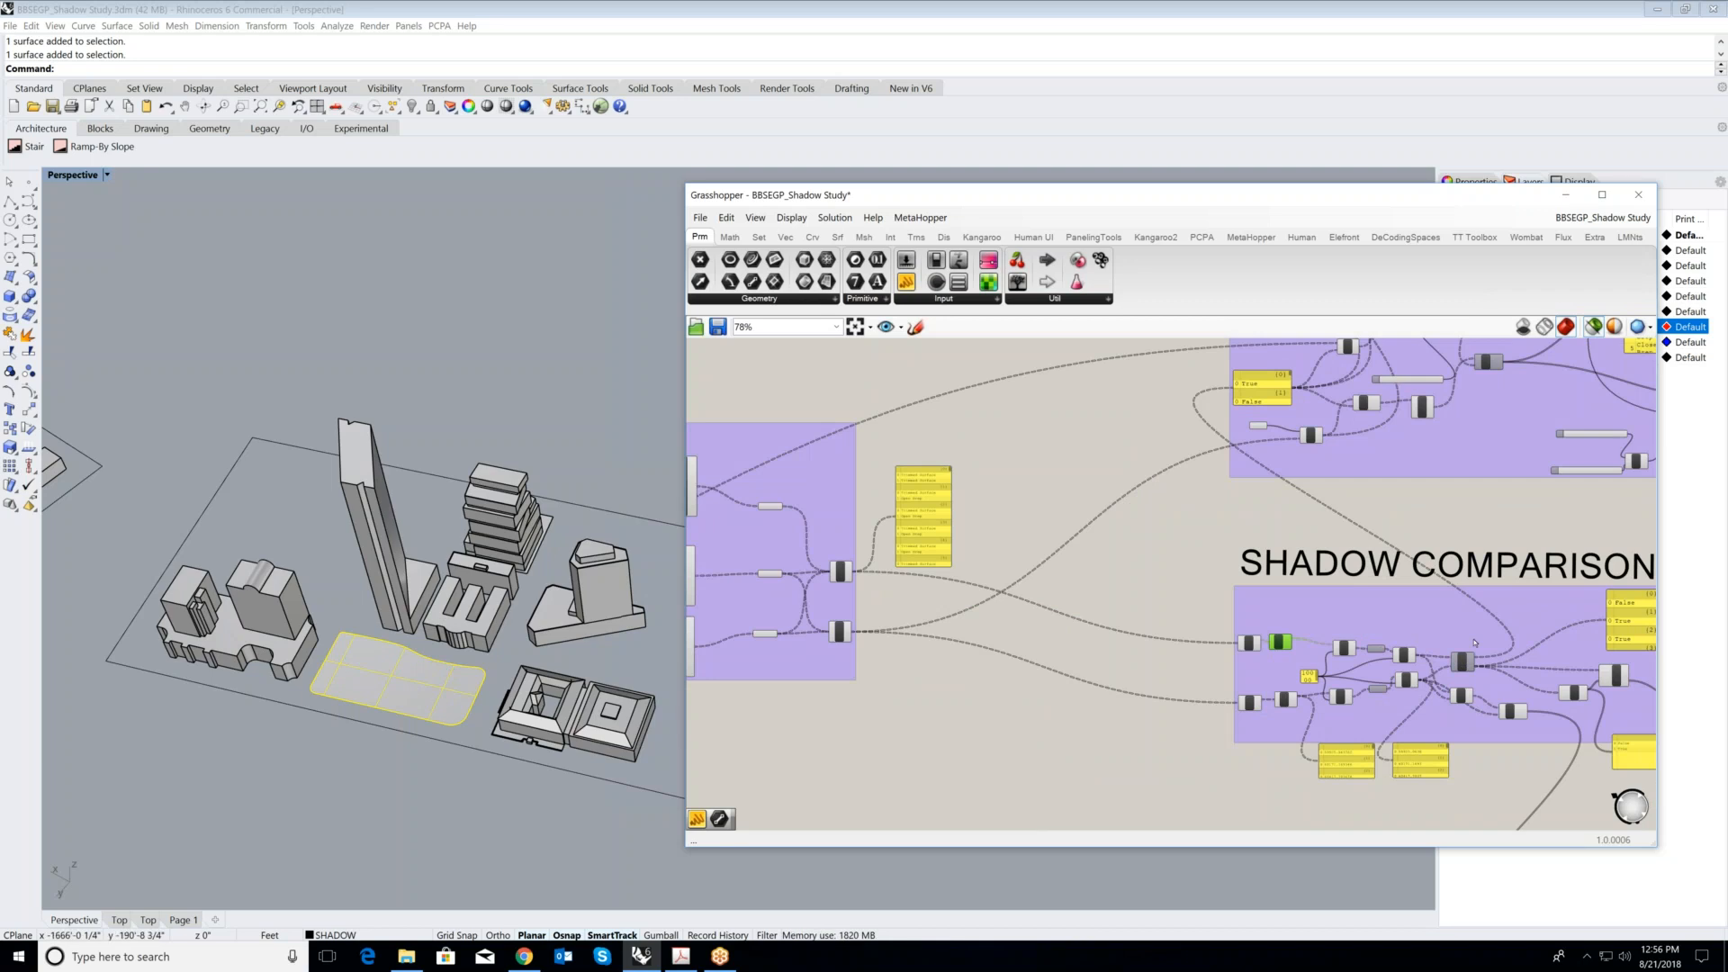
pyautogui.scroll(1, 1248, 628)
pyautogui.scroll(4, 1248, 628)
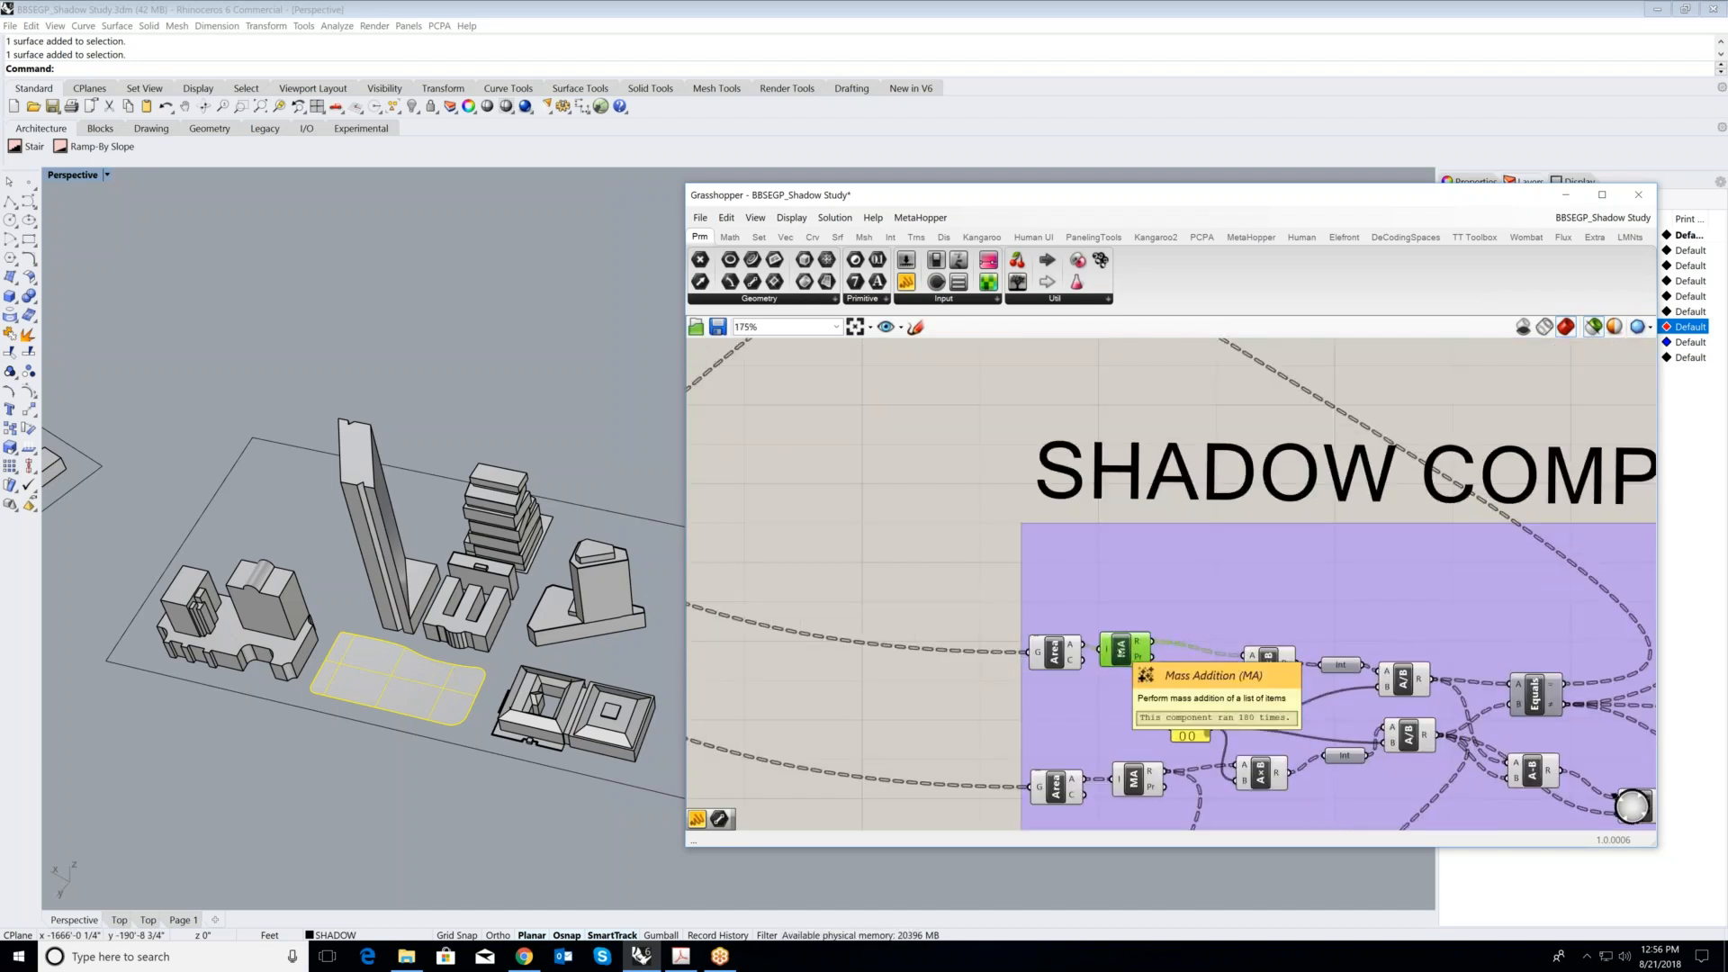
# - Examine the union results panel to see which surfaces per branch feed the Area and Mass Addition components
pyautogui.scroll(-4, 1088, 628)
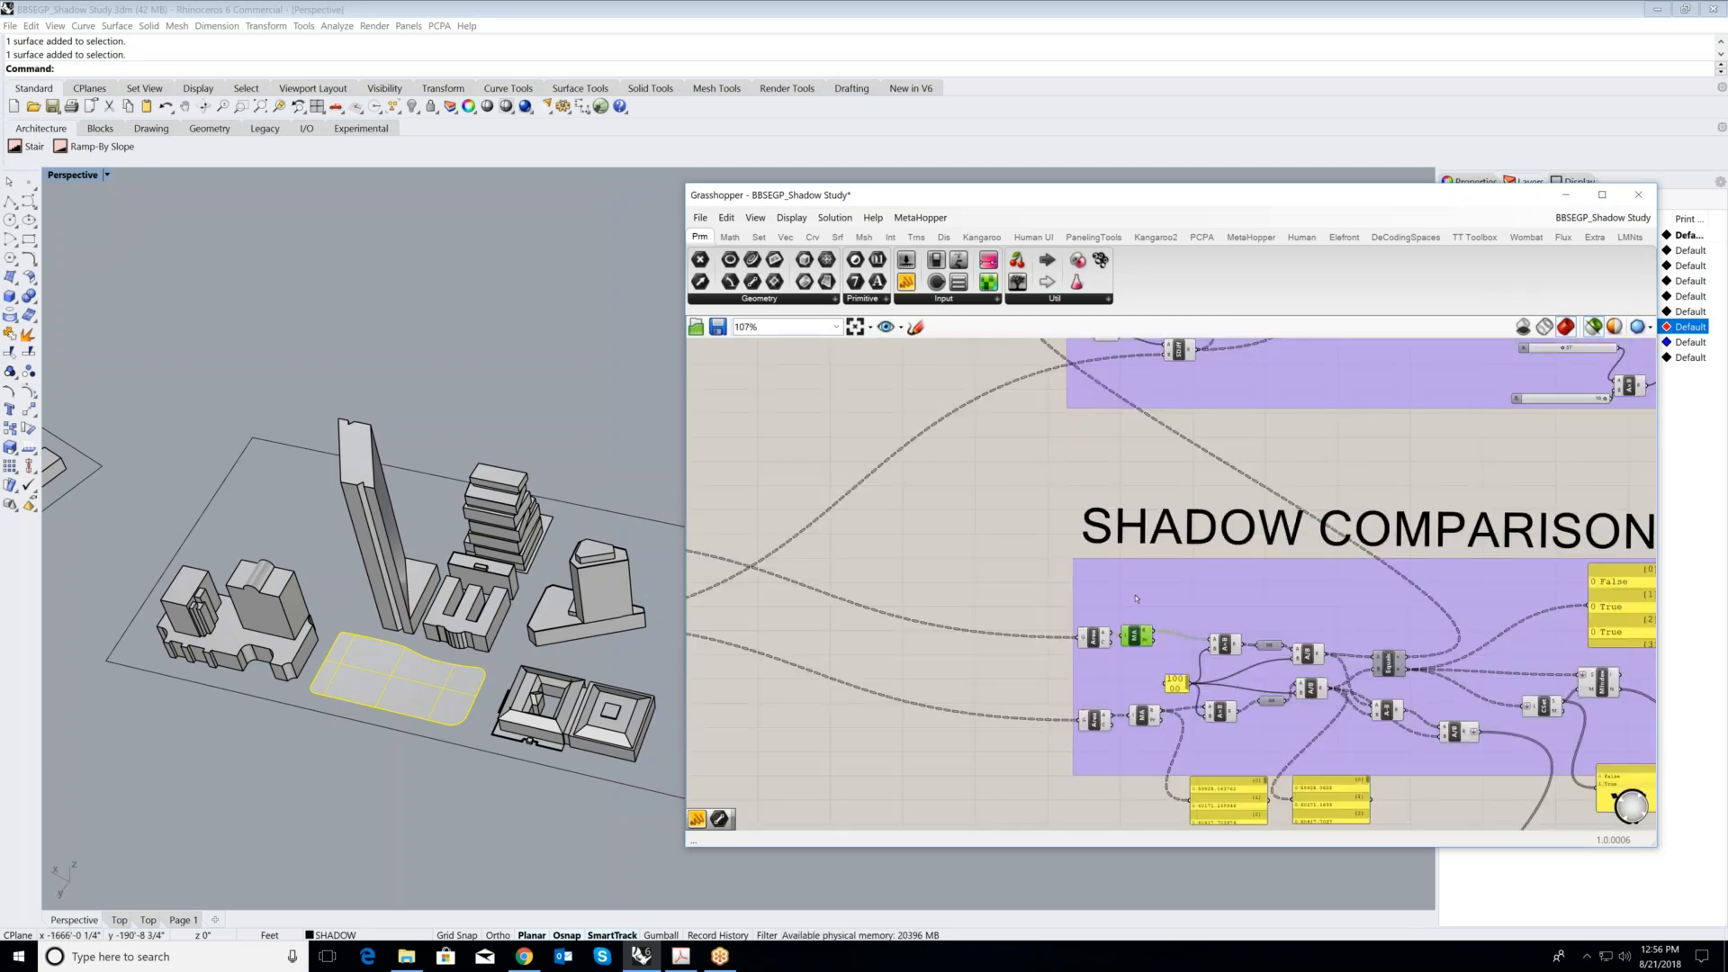
pyautogui.scroll(-3, 1105, 480)
pyautogui.scroll(3, 745, 427)
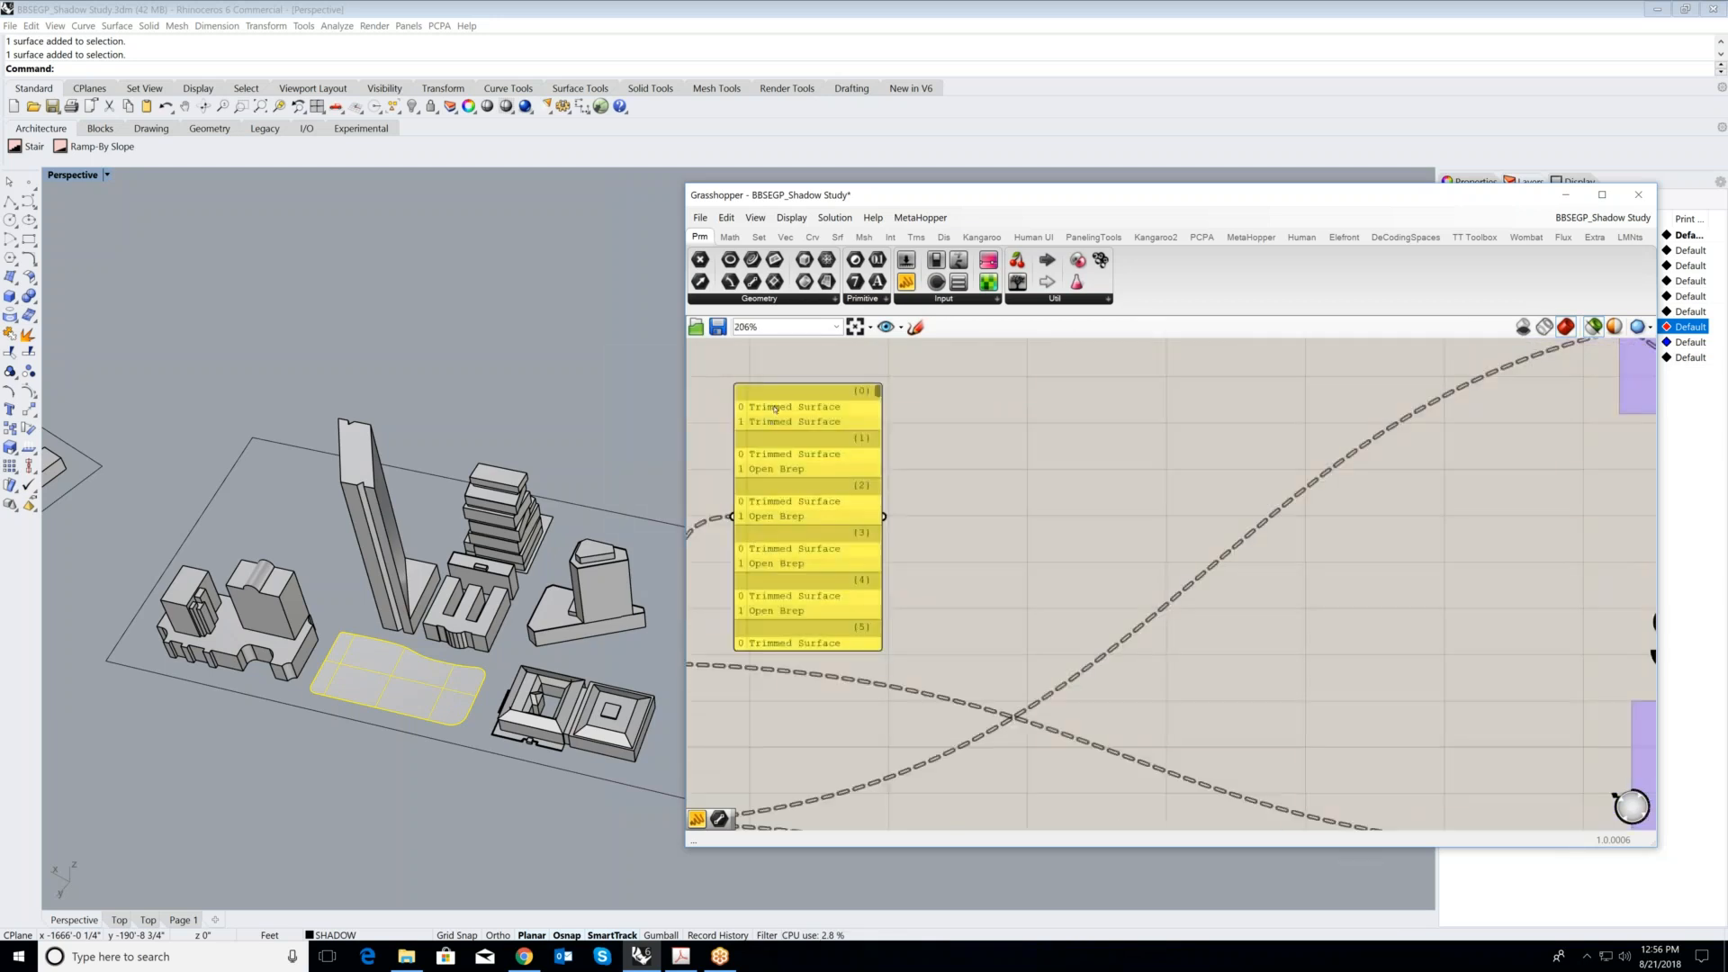
pyautogui.scroll(-3, 779, 467)
pyautogui.scroll(2, 826, 435)
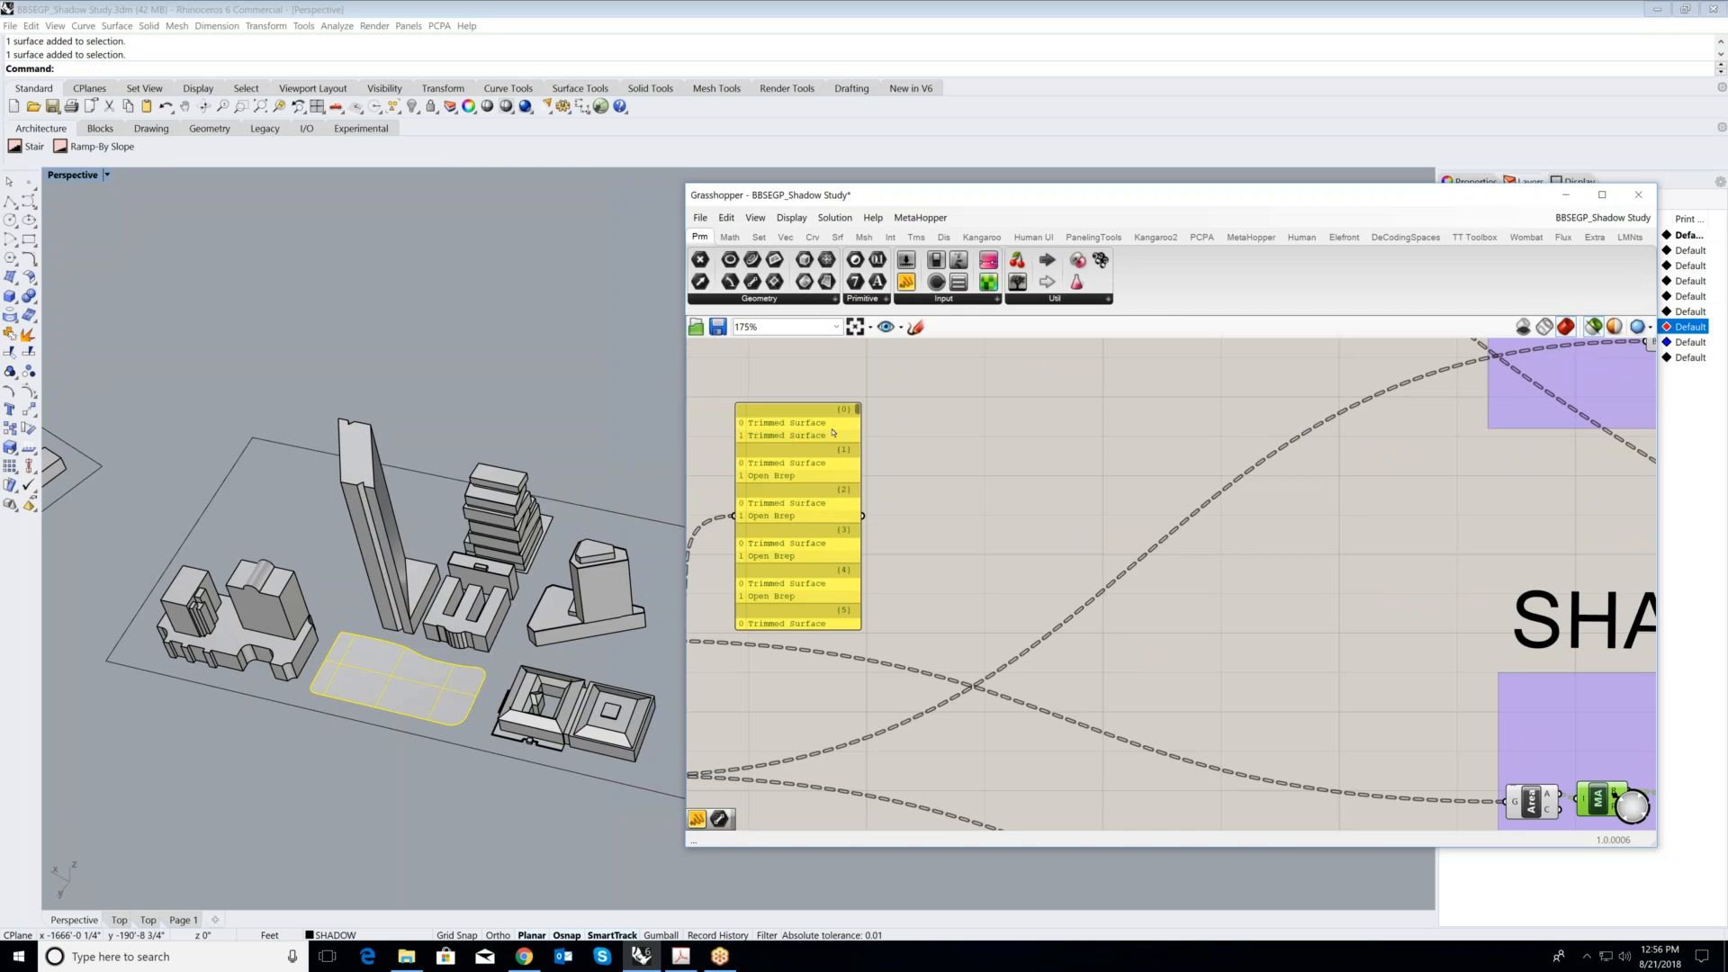
pyautogui.scroll(-5, 1183, 560)
pyautogui.scroll(6, 1208, 717)
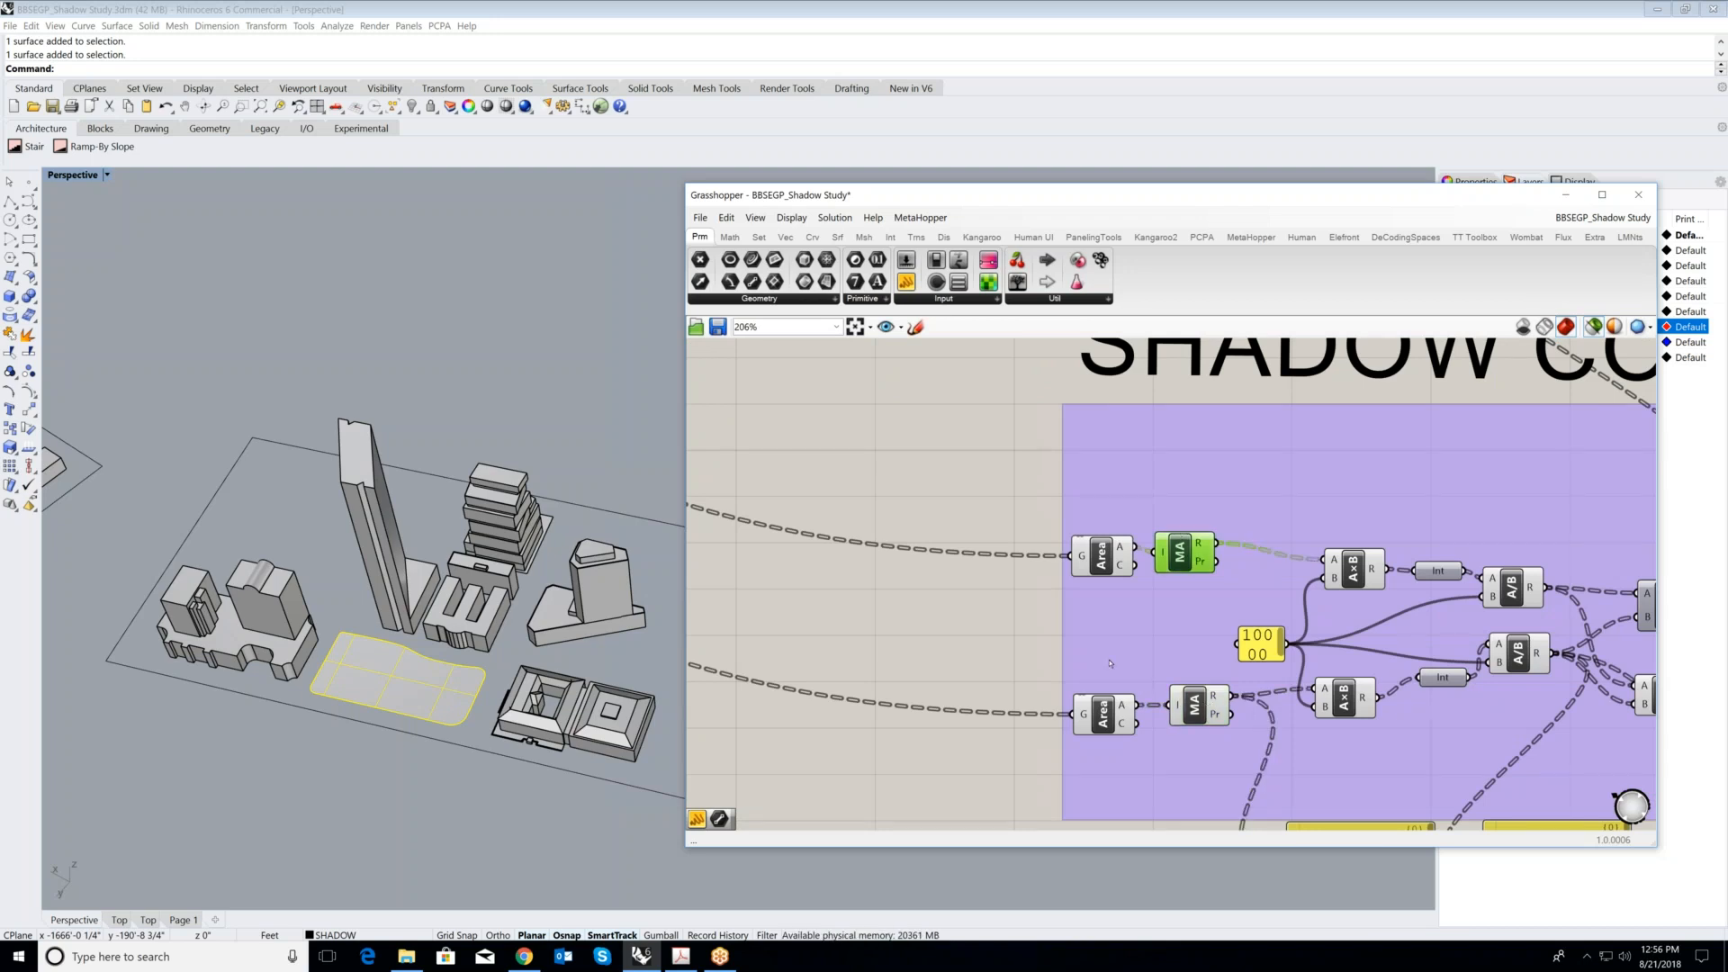
# - Highlight the lower branch's Mass Addition component and find the panel listing its area totals
pyautogui.click(1194, 704)
pyautogui.scroll(-2, 1110, 663)
pyautogui.scroll(2, 1381, 670)
pyautogui.scroll(-2, 1174, 612)
pyautogui.scroll(-2, 1147, 684)
pyautogui.scroll(3, 1211, 762)
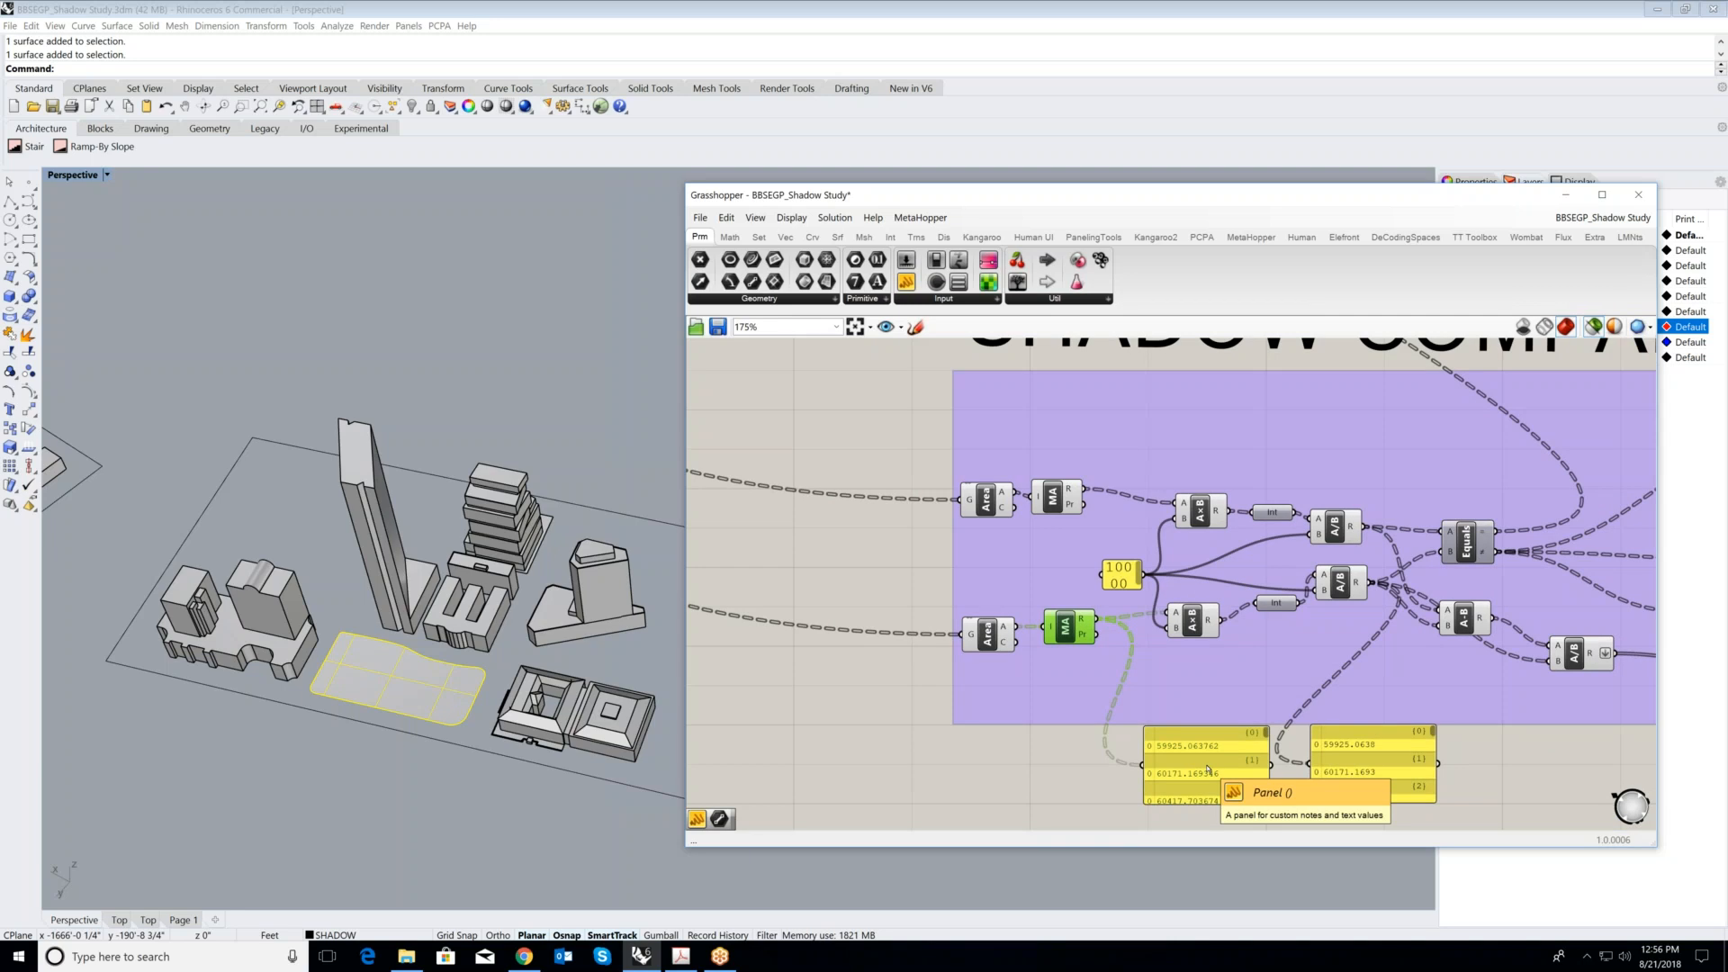
# - Compare the Mass Addition panel's area values with the rounded values in the panel fed by the lower A/B component
pyautogui.scroll(4, 1208, 769)
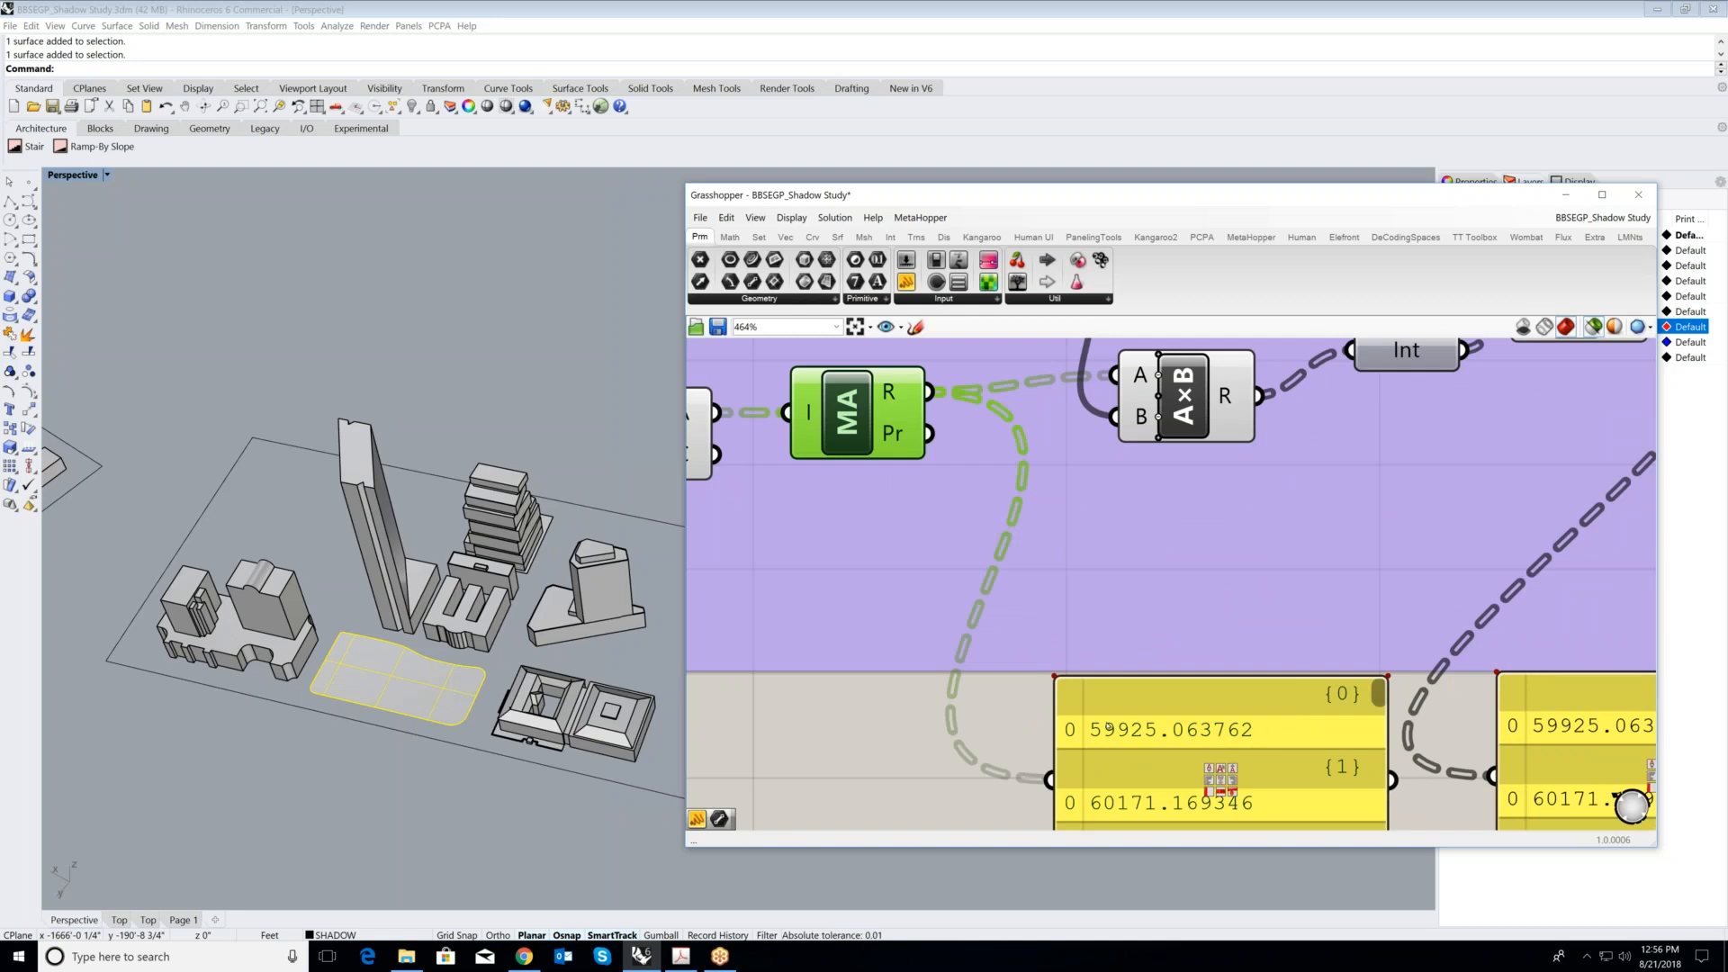
pyautogui.scroll(-2, 1178, 749)
pyautogui.scroll(2, 1192, 750)
pyautogui.scroll(-2, 1147, 738)
pyautogui.scroll(1, 1419, 727)
pyautogui.scroll(-1, 1347, 725)
pyautogui.scroll(-1, 1157, 791)
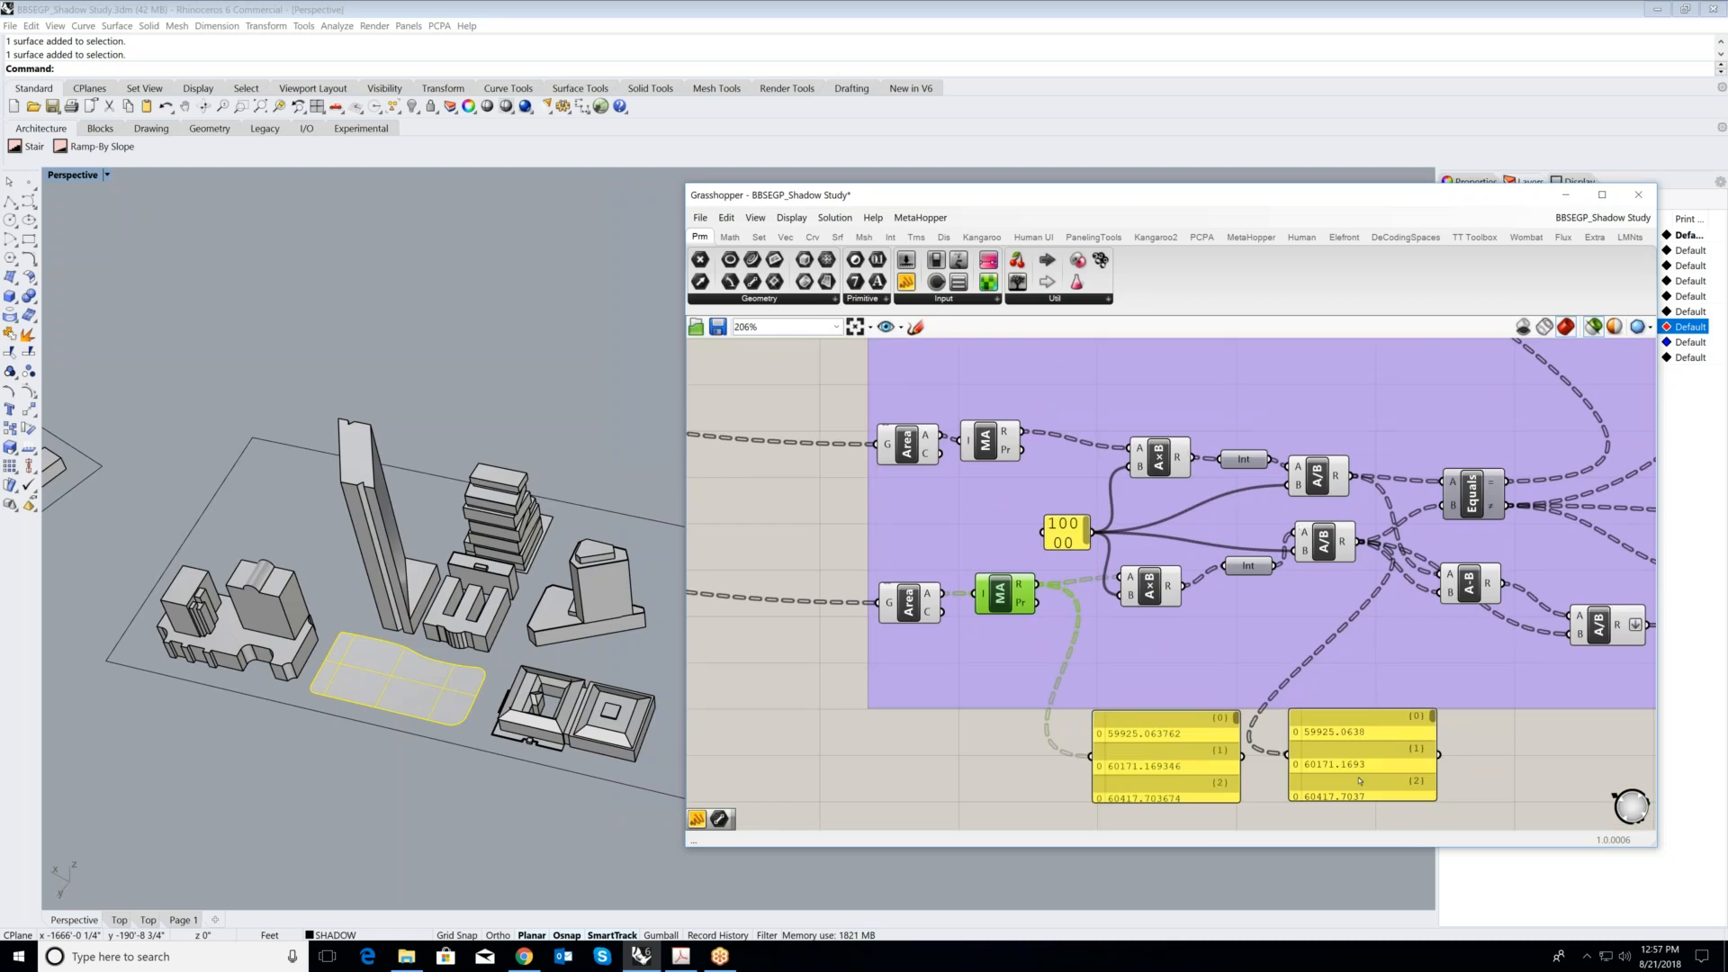
pyautogui.scroll(1, 1374, 760)
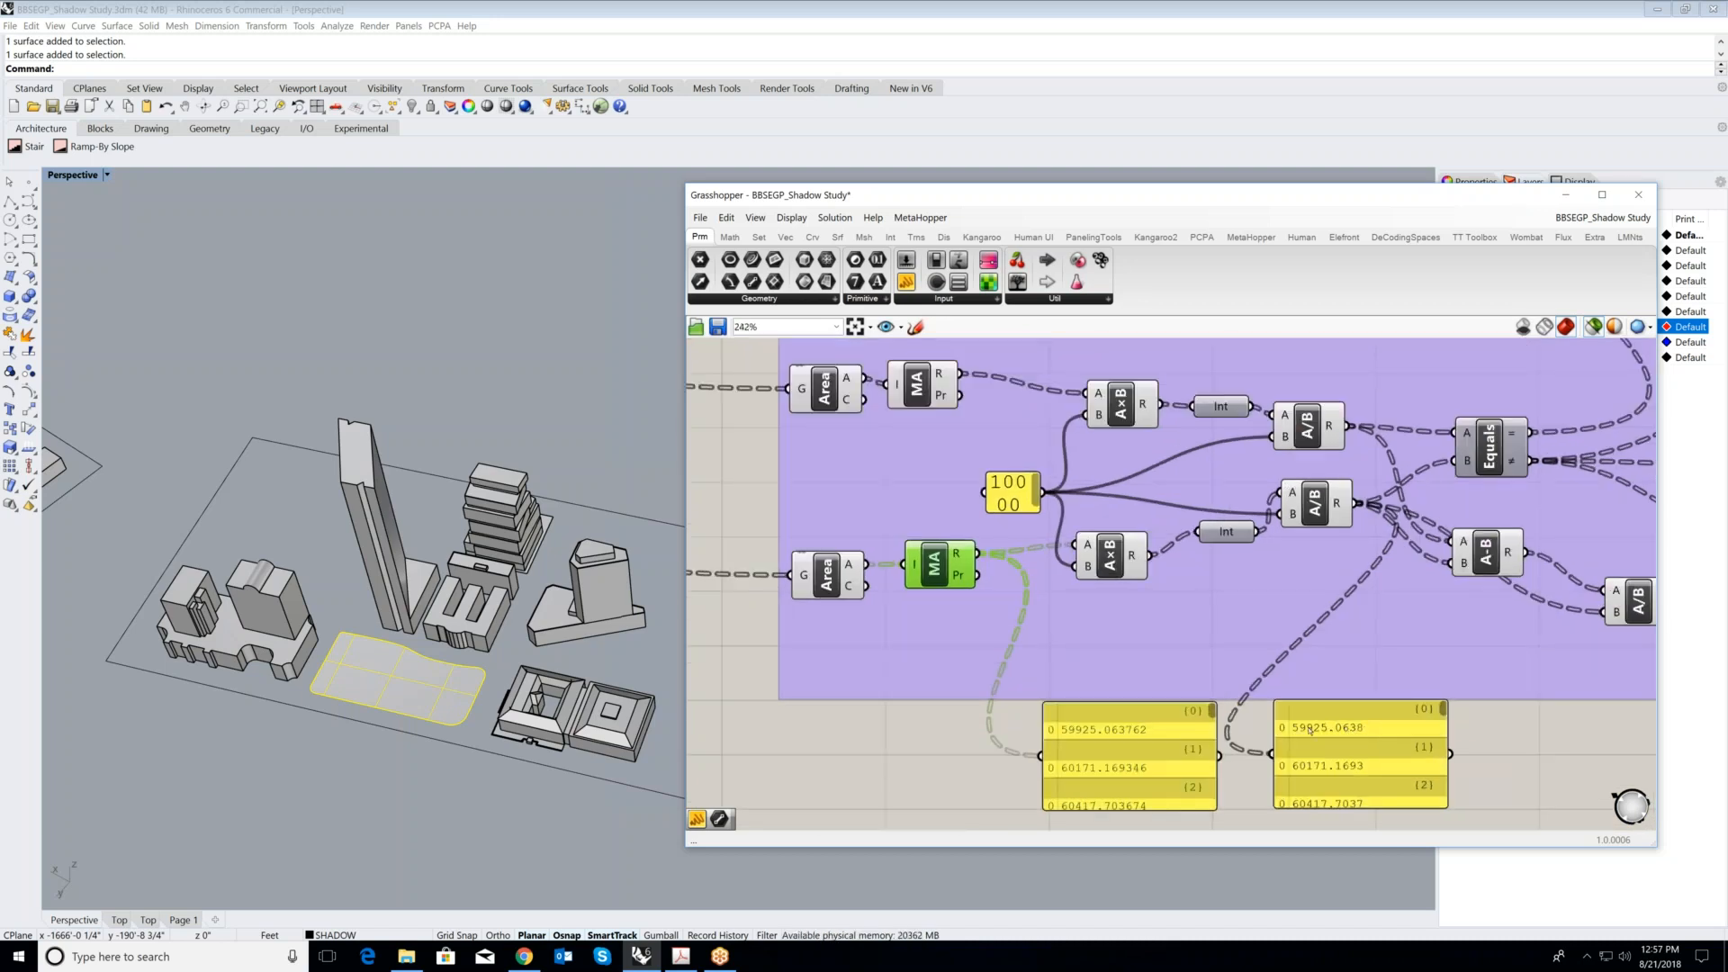
pyautogui.scroll(-2, 1309, 730)
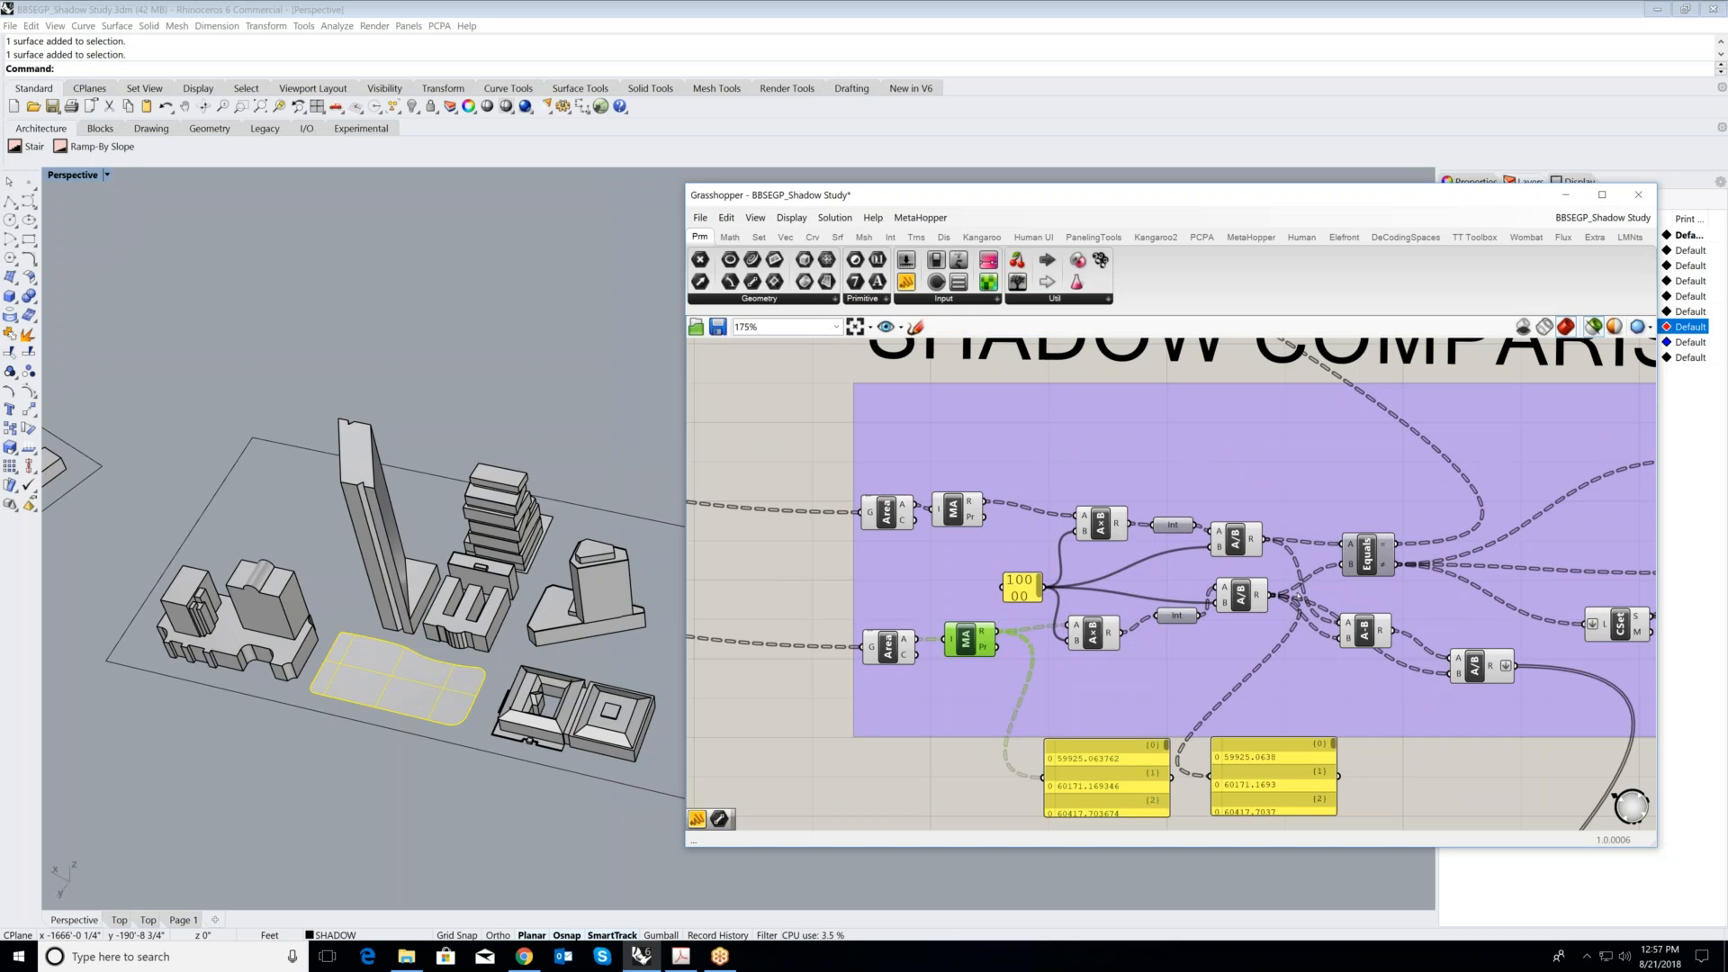
# - Examine the panel of True and False values produced by the Equals component
pyautogui.scroll(1, 1205, 611)
pyautogui.scroll(-1, 1397, 560)
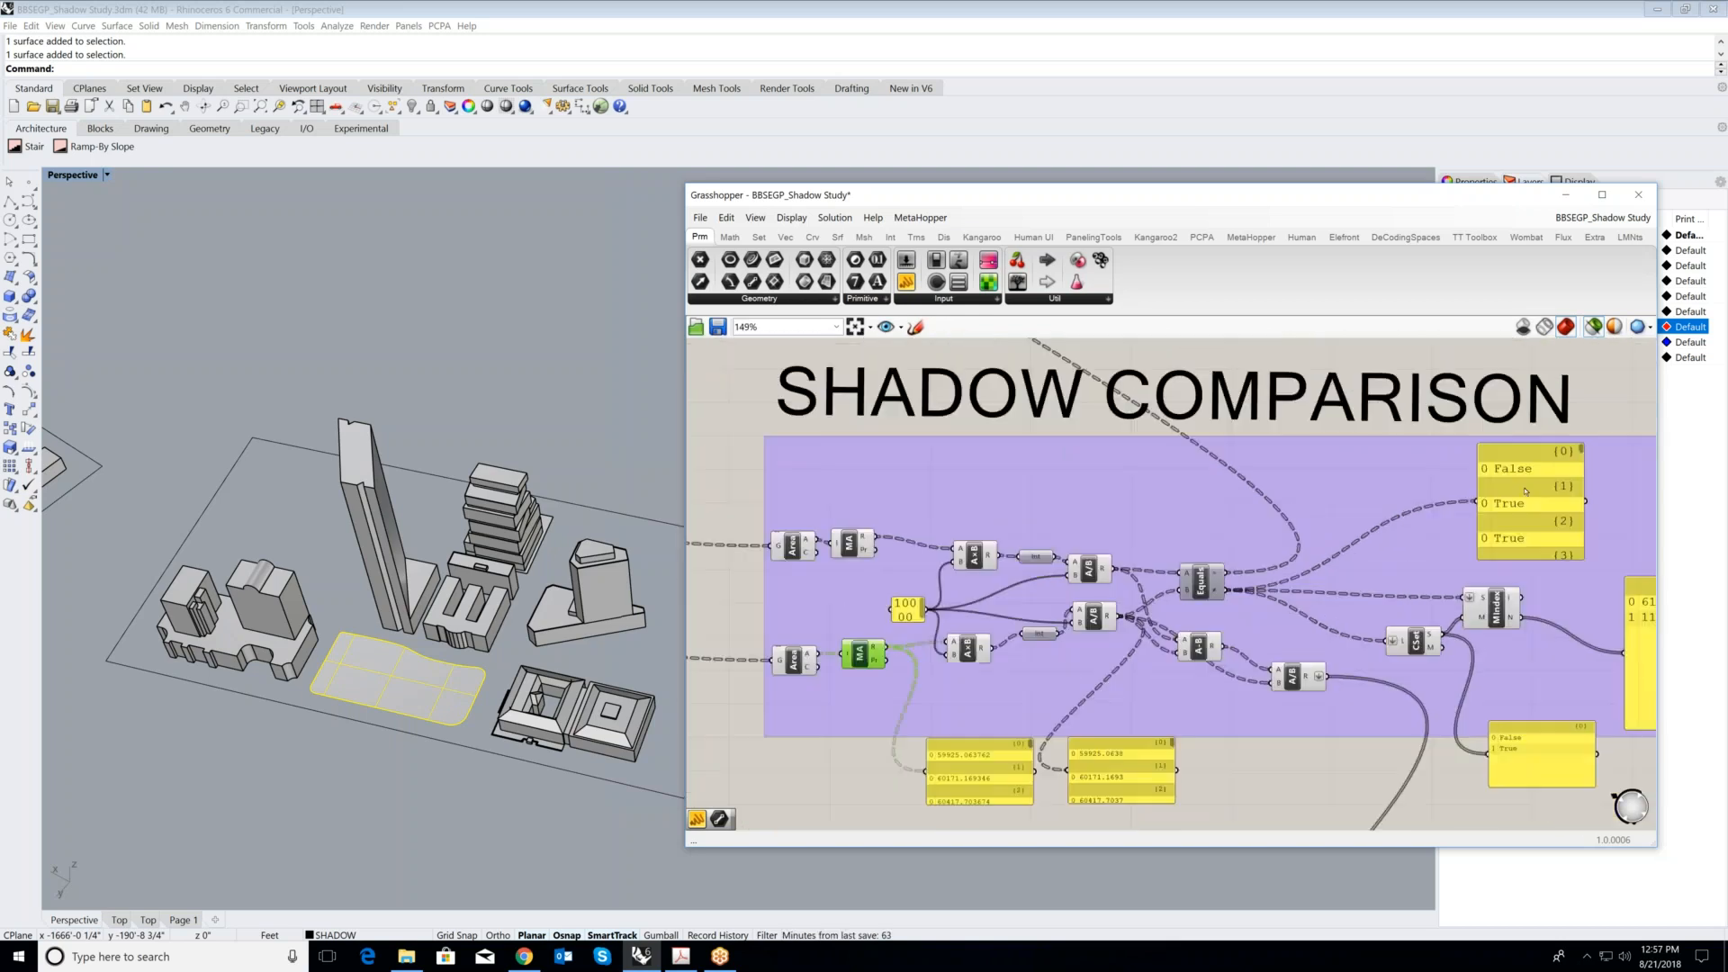
pyautogui.scroll(2, 1522, 477)
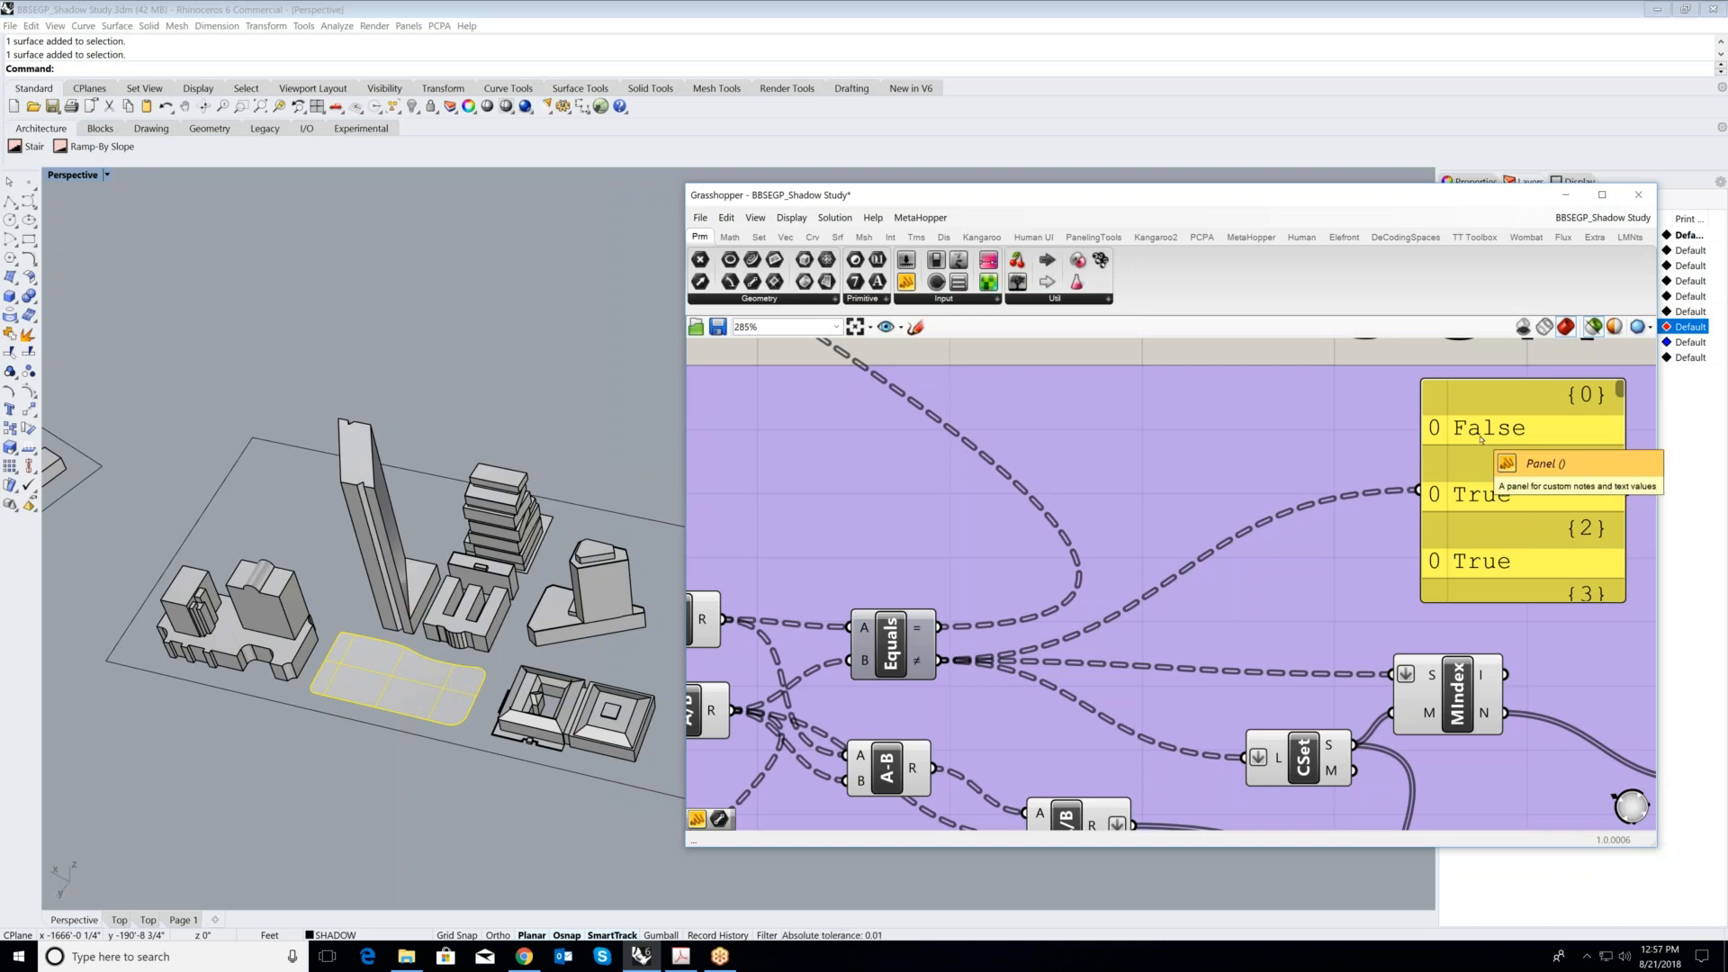
pyautogui.scroll(-1, 1508, 484)
pyautogui.scroll(-1, 1507, 498)
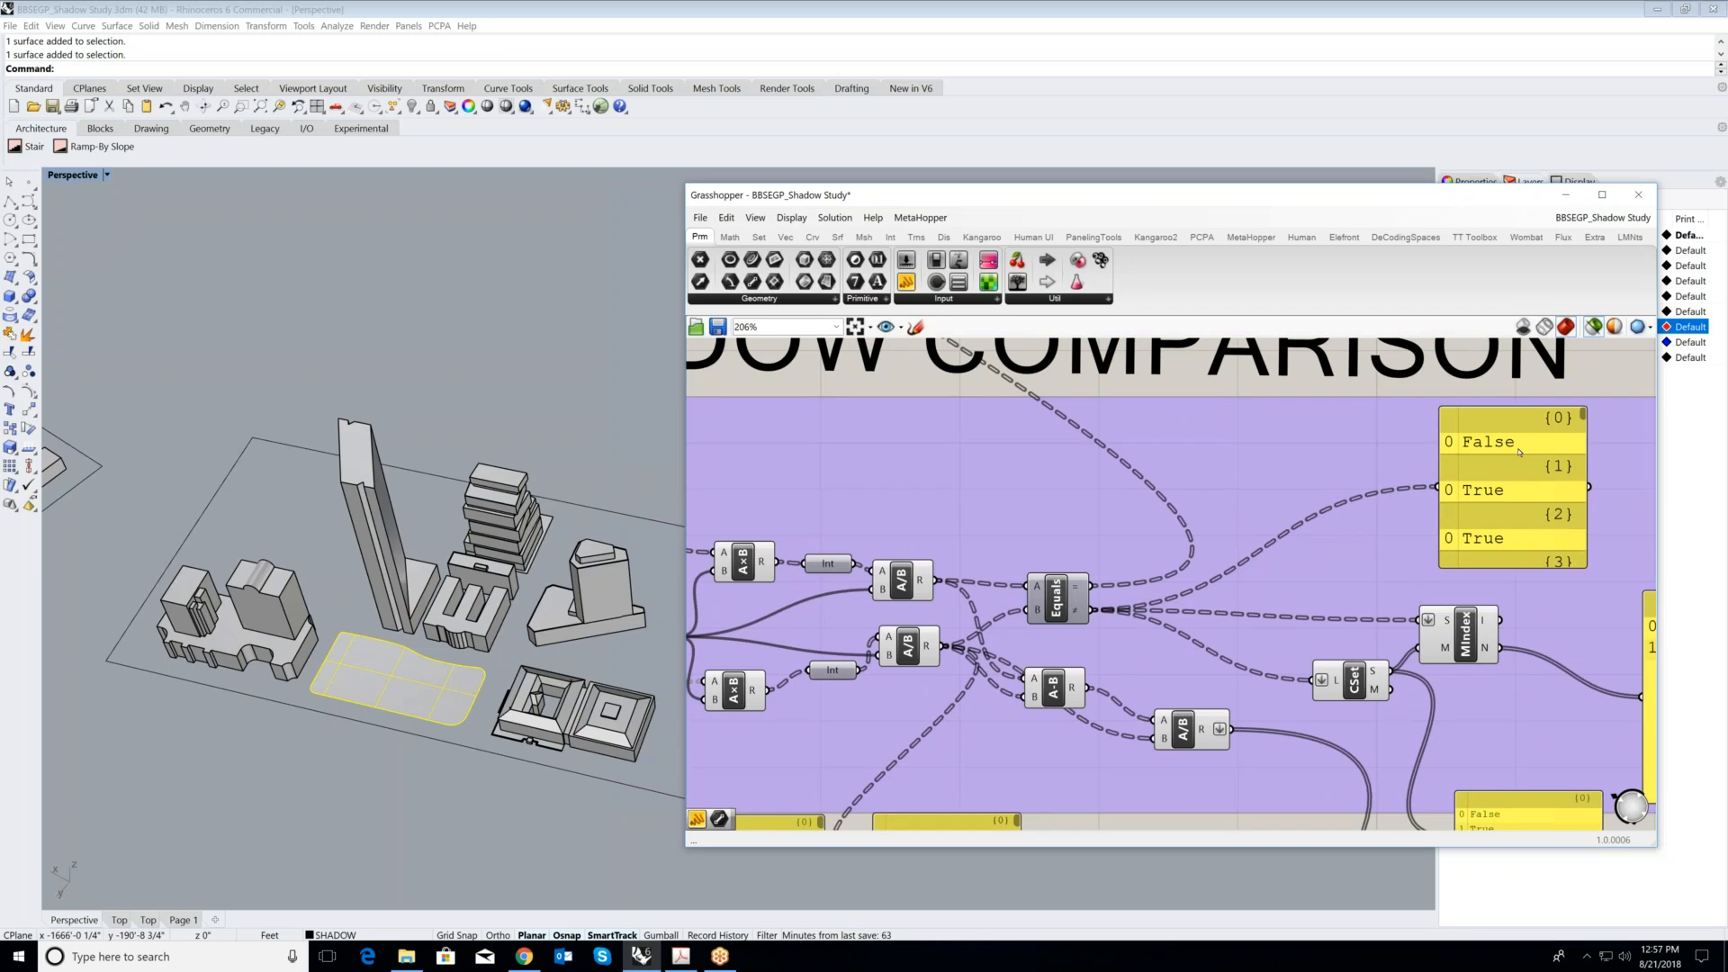
# - Inspect the CSet and MIndex output panels that list and count the distinct Equals results, and review the whole SHADOW COMPARISON group
pyautogui.moveTo(1464, 817); pyautogui.dragTo(1397, 750, button='right')
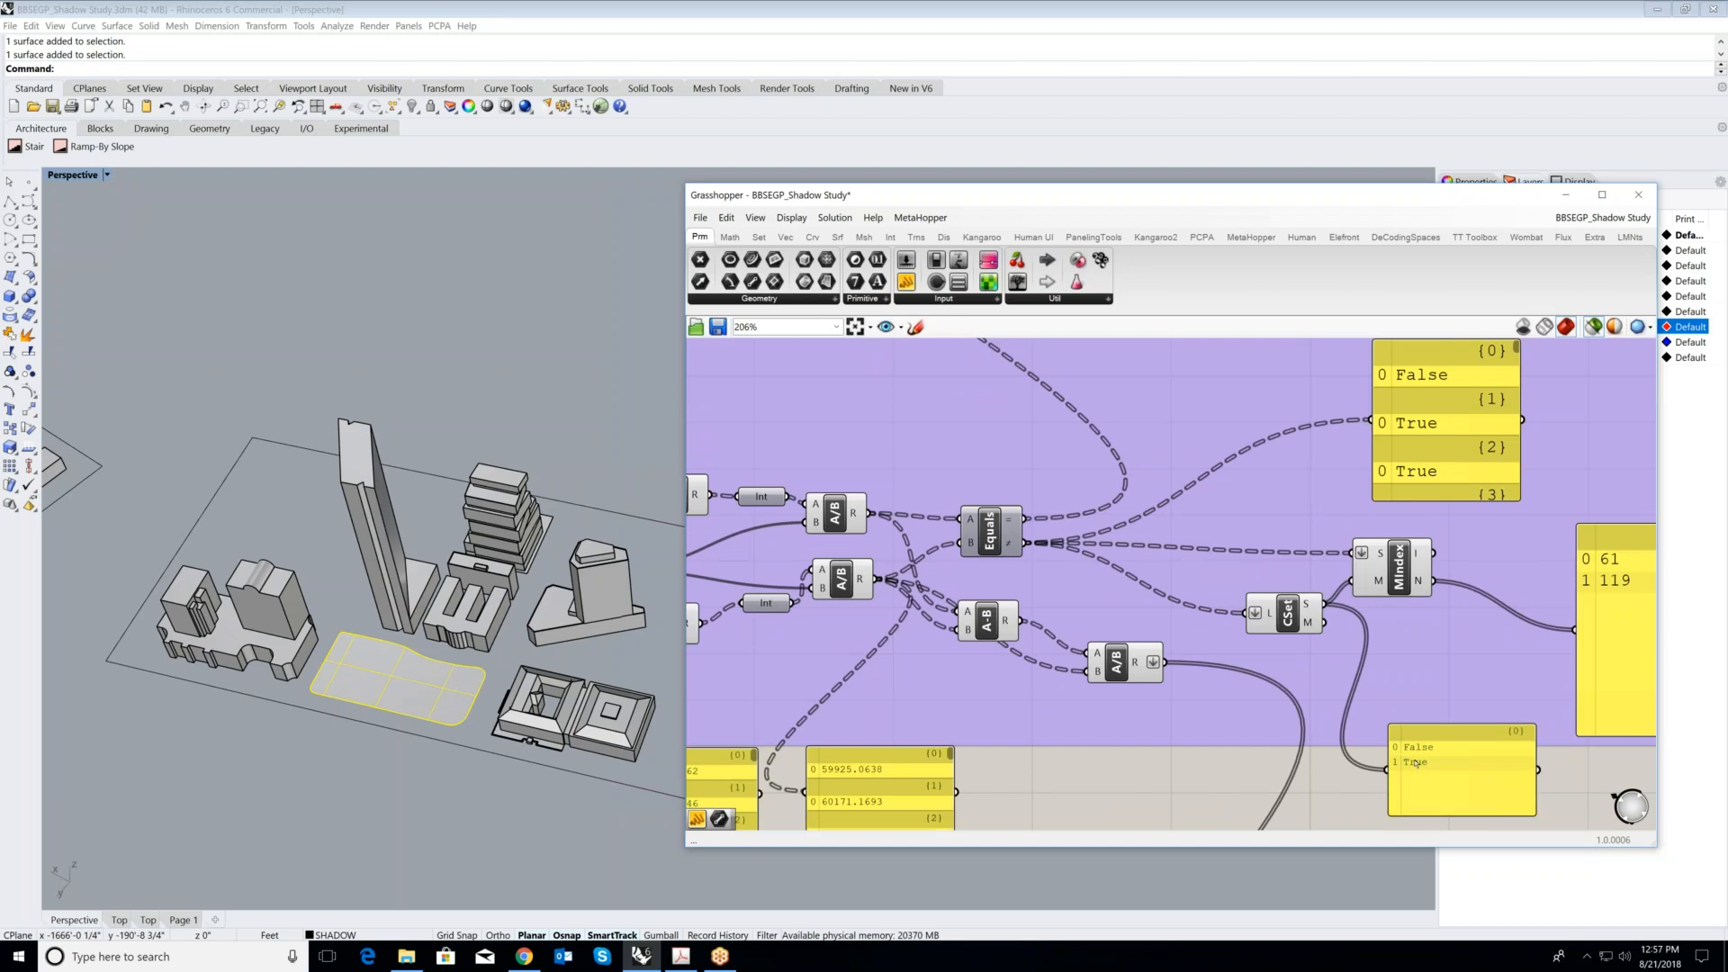
pyautogui.moveTo(1464, 680); pyautogui.dragTo(1331, 716, button='right')
pyautogui.scroll(1, 1476, 629)
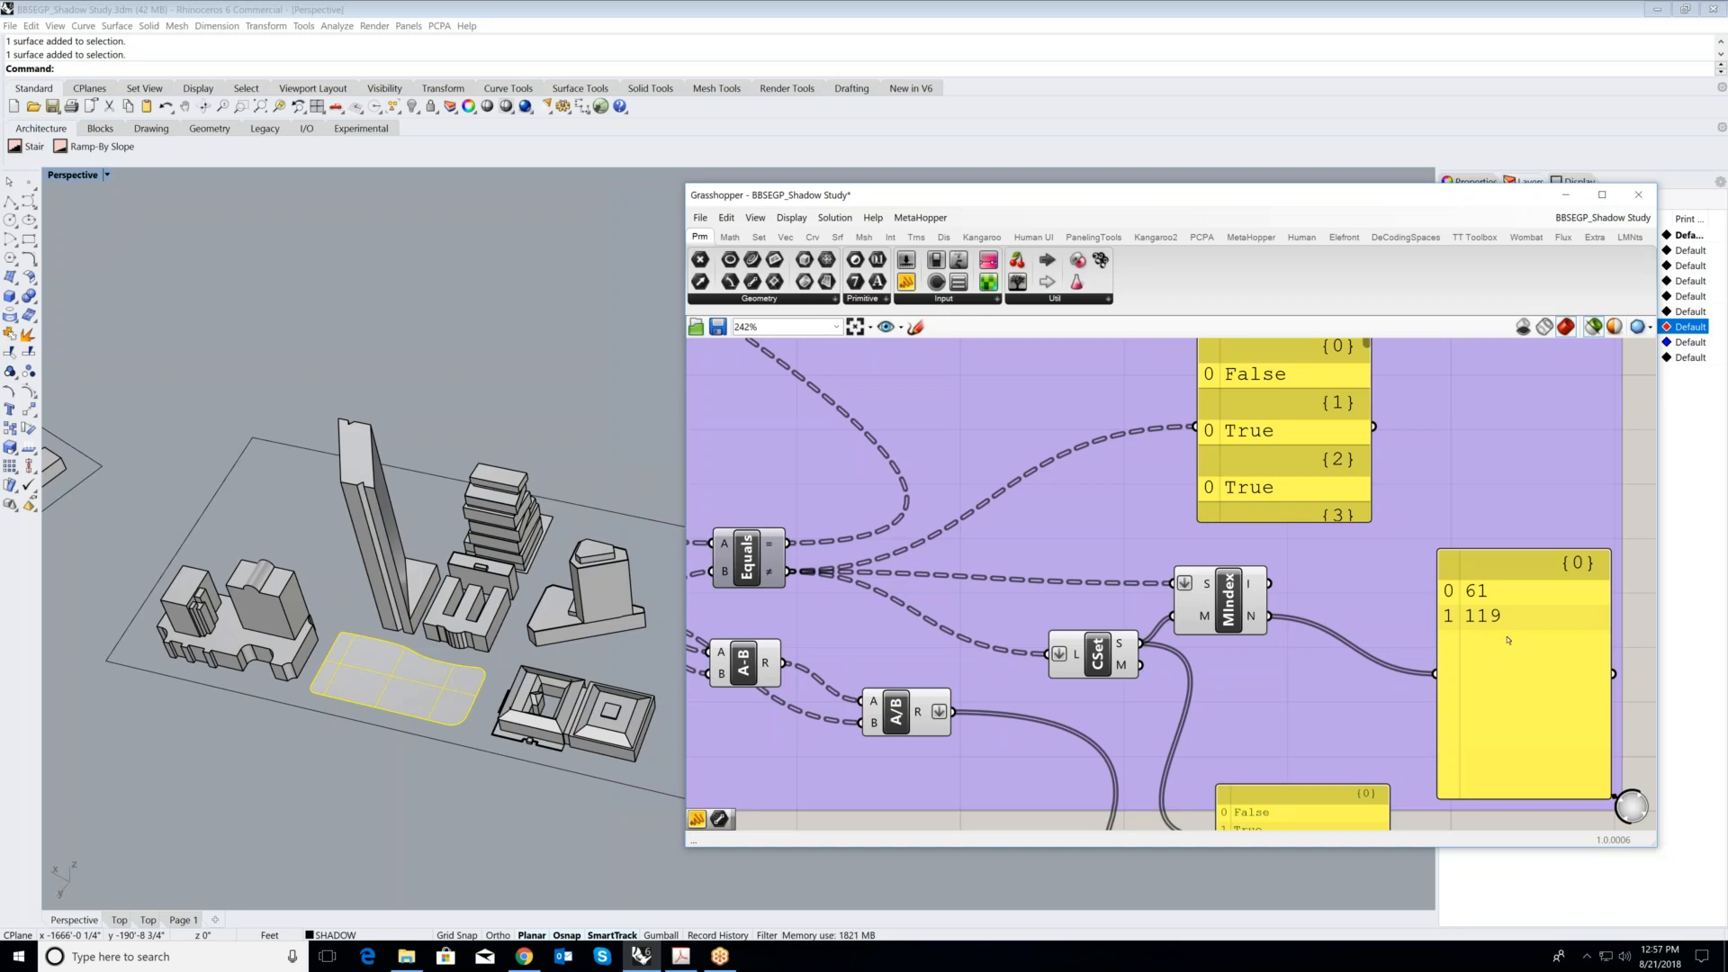
pyautogui.scroll(-1, 1516, 648)
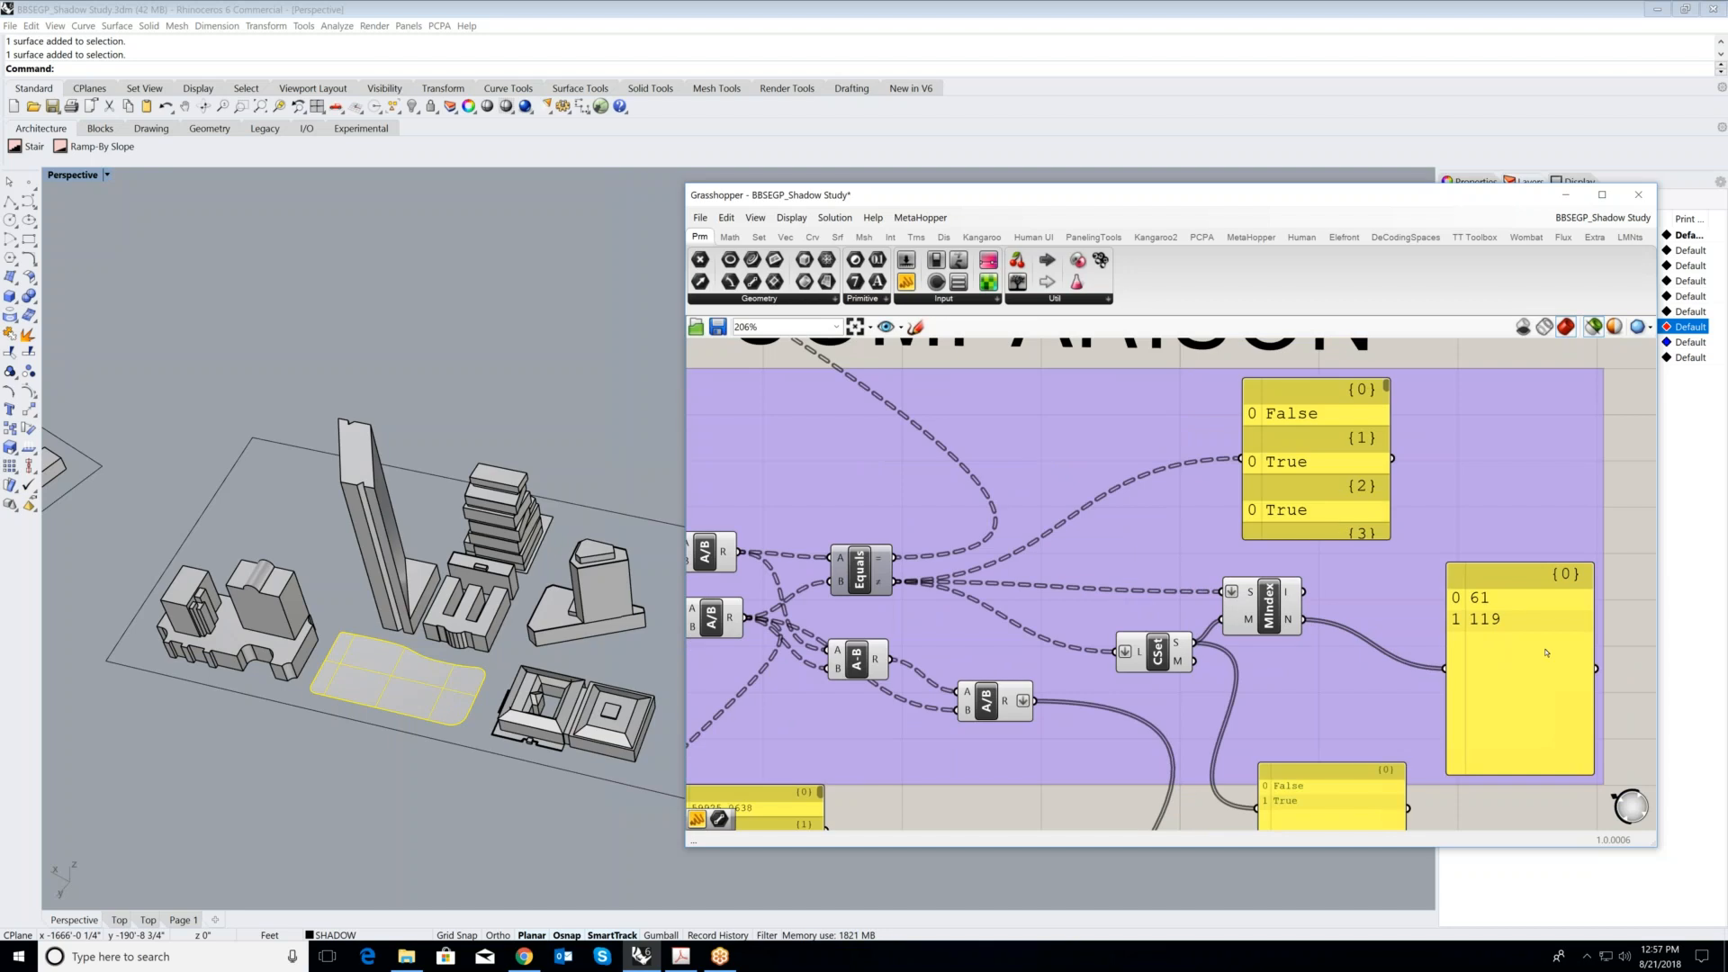
pyautogui.scroll(-5, 1376, 586)
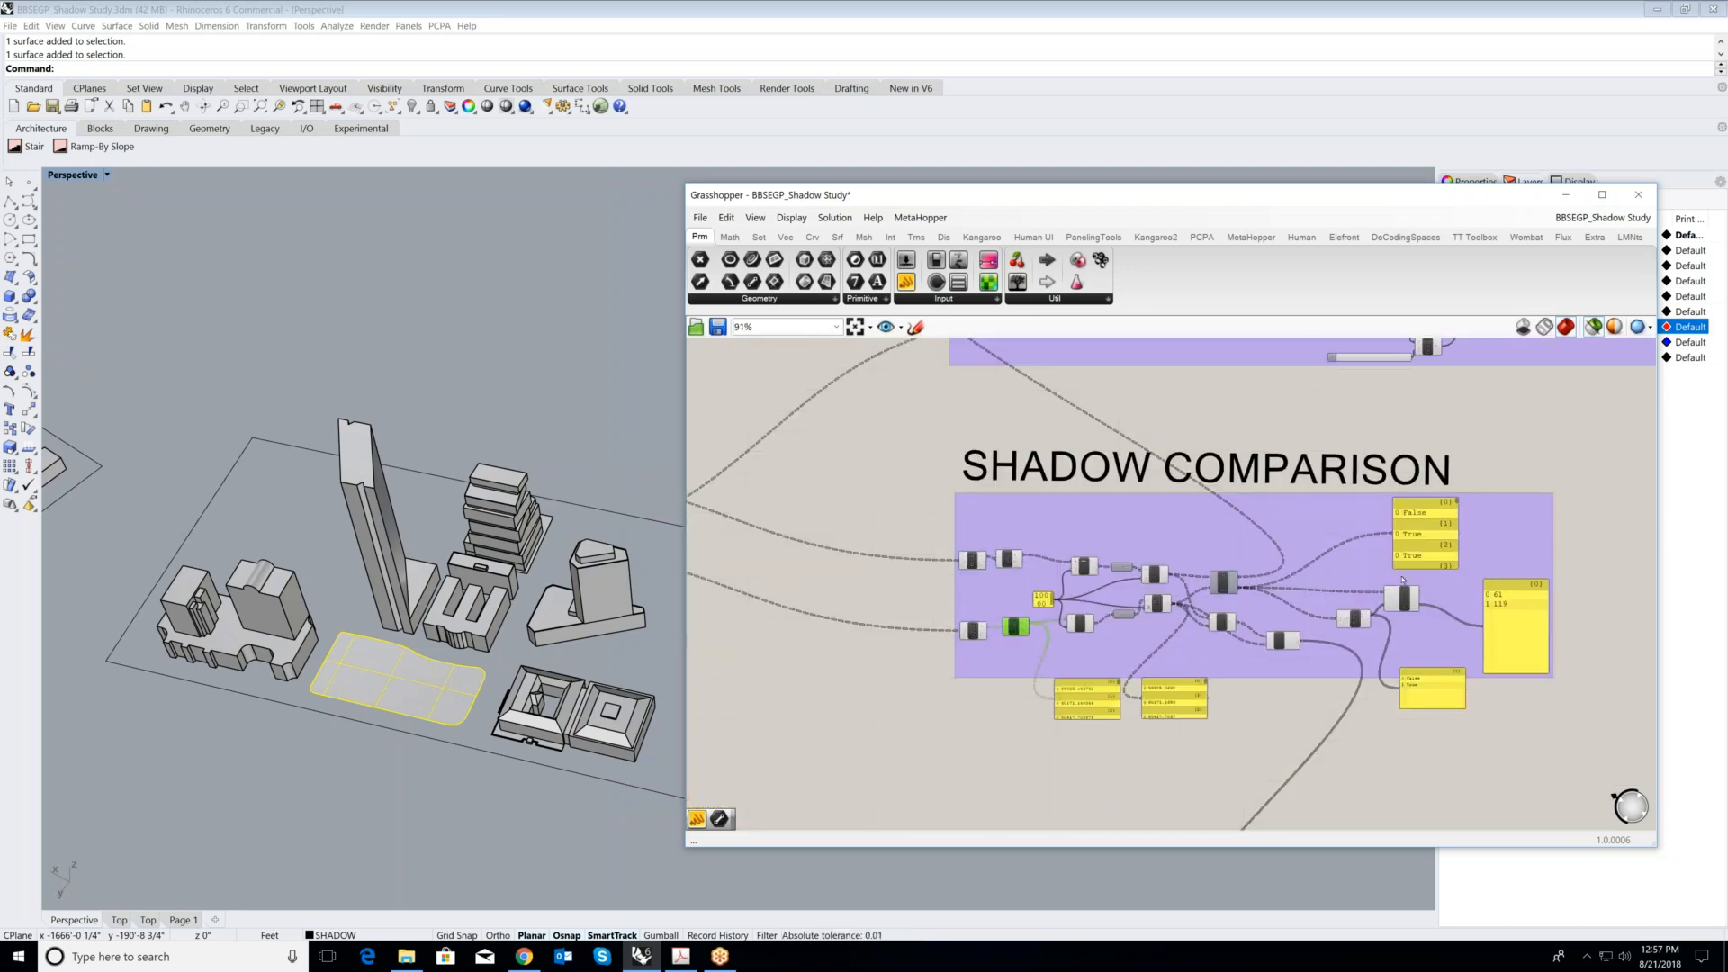
pyautogui.scroll(2, 1450, 609)
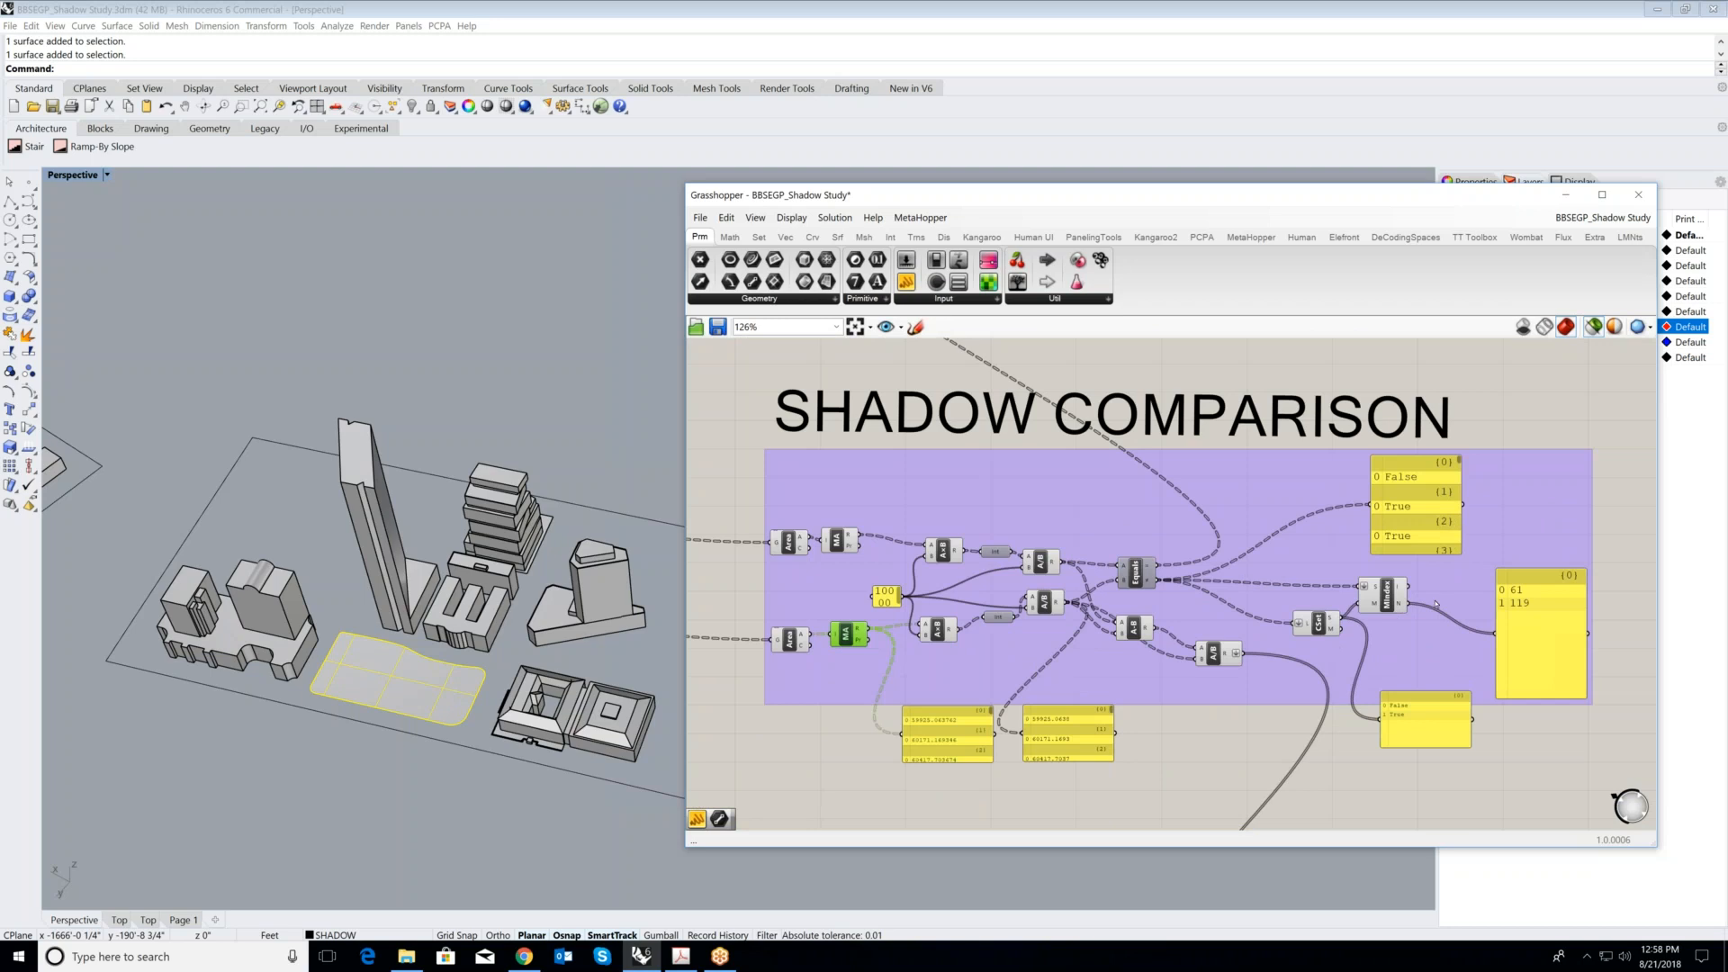
pyautogui.scroll(-1, 1354, 559)
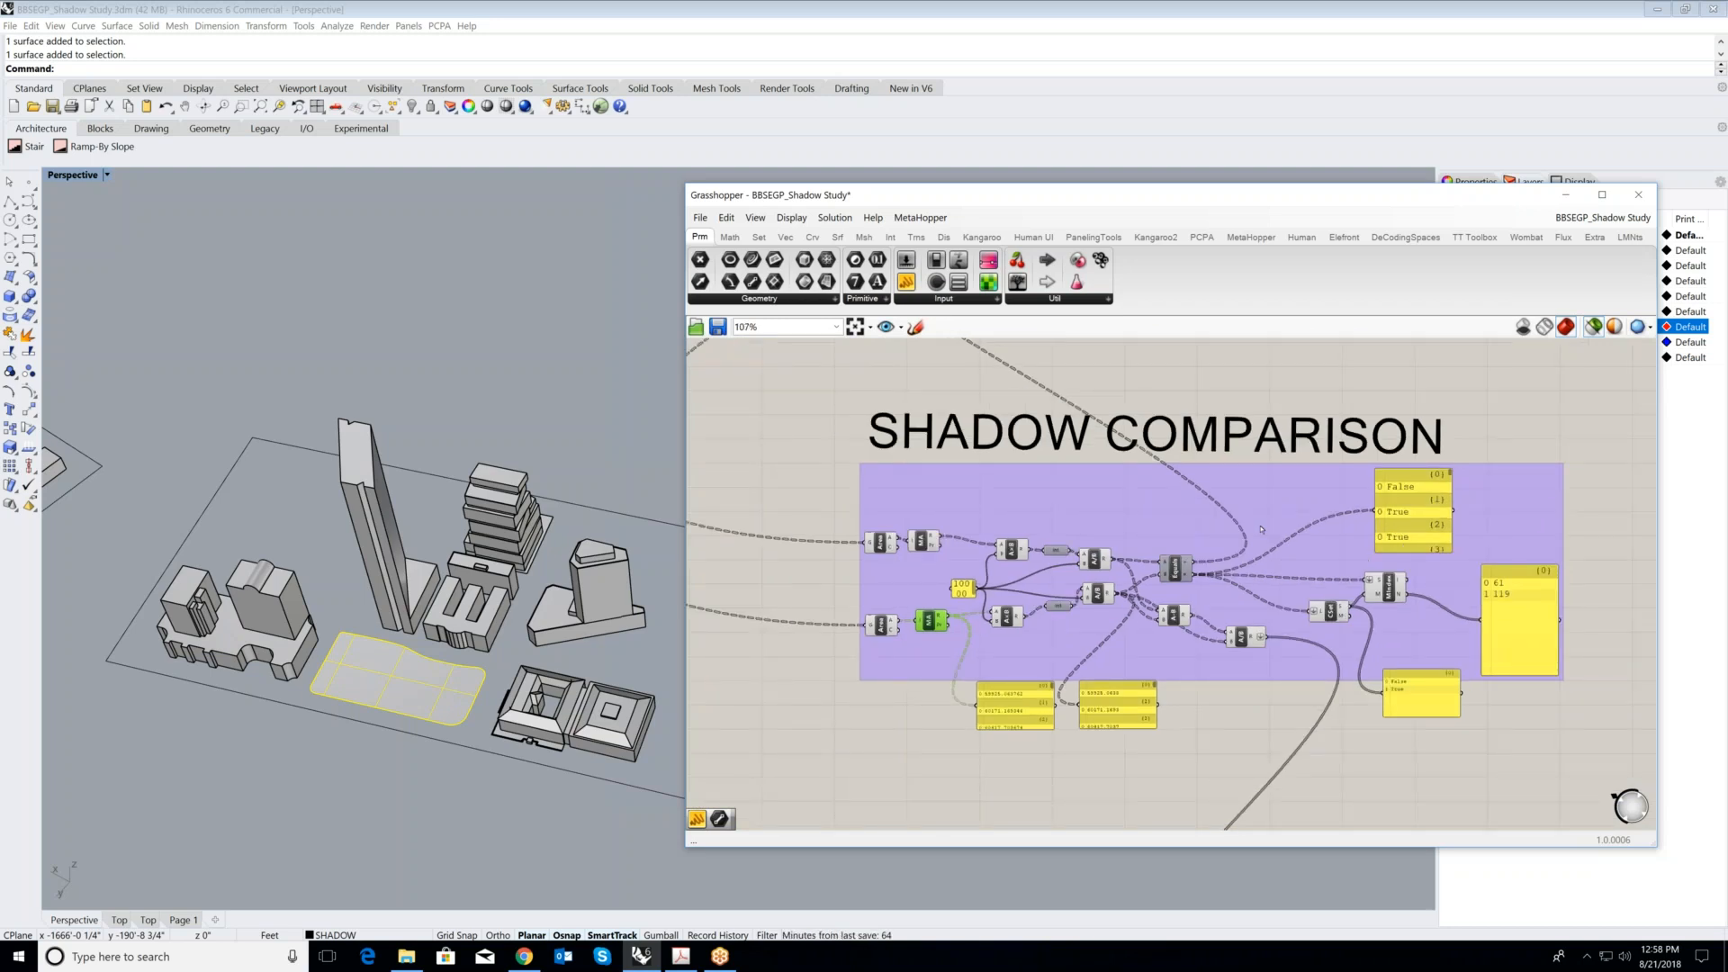
# - Examine the MIndex output panel and follow the wire leading out of the SHADOW COMPARISON group to the GRAPH CHARTS group
pyautogui.scroll(1, 1458, 549)
pyautogui.scroll(2, 1485, 556)
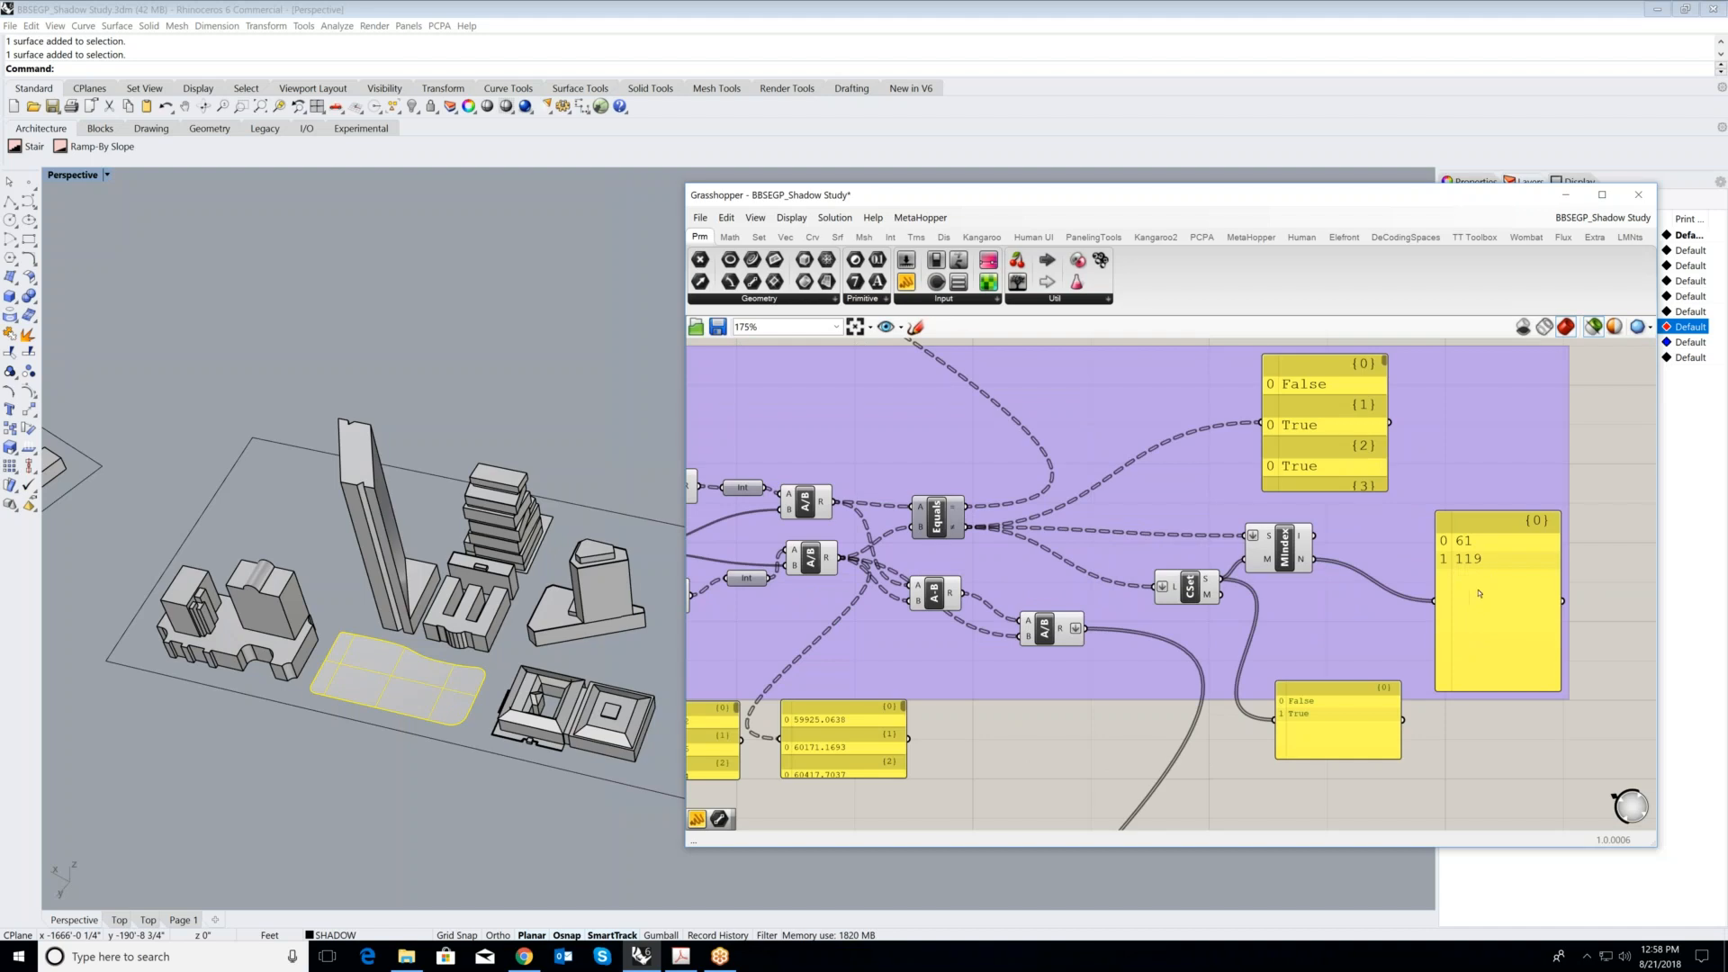
pyautogui.scroll(-7, 1476, 585)
pyautogui.scroll(3, 1157, 765)
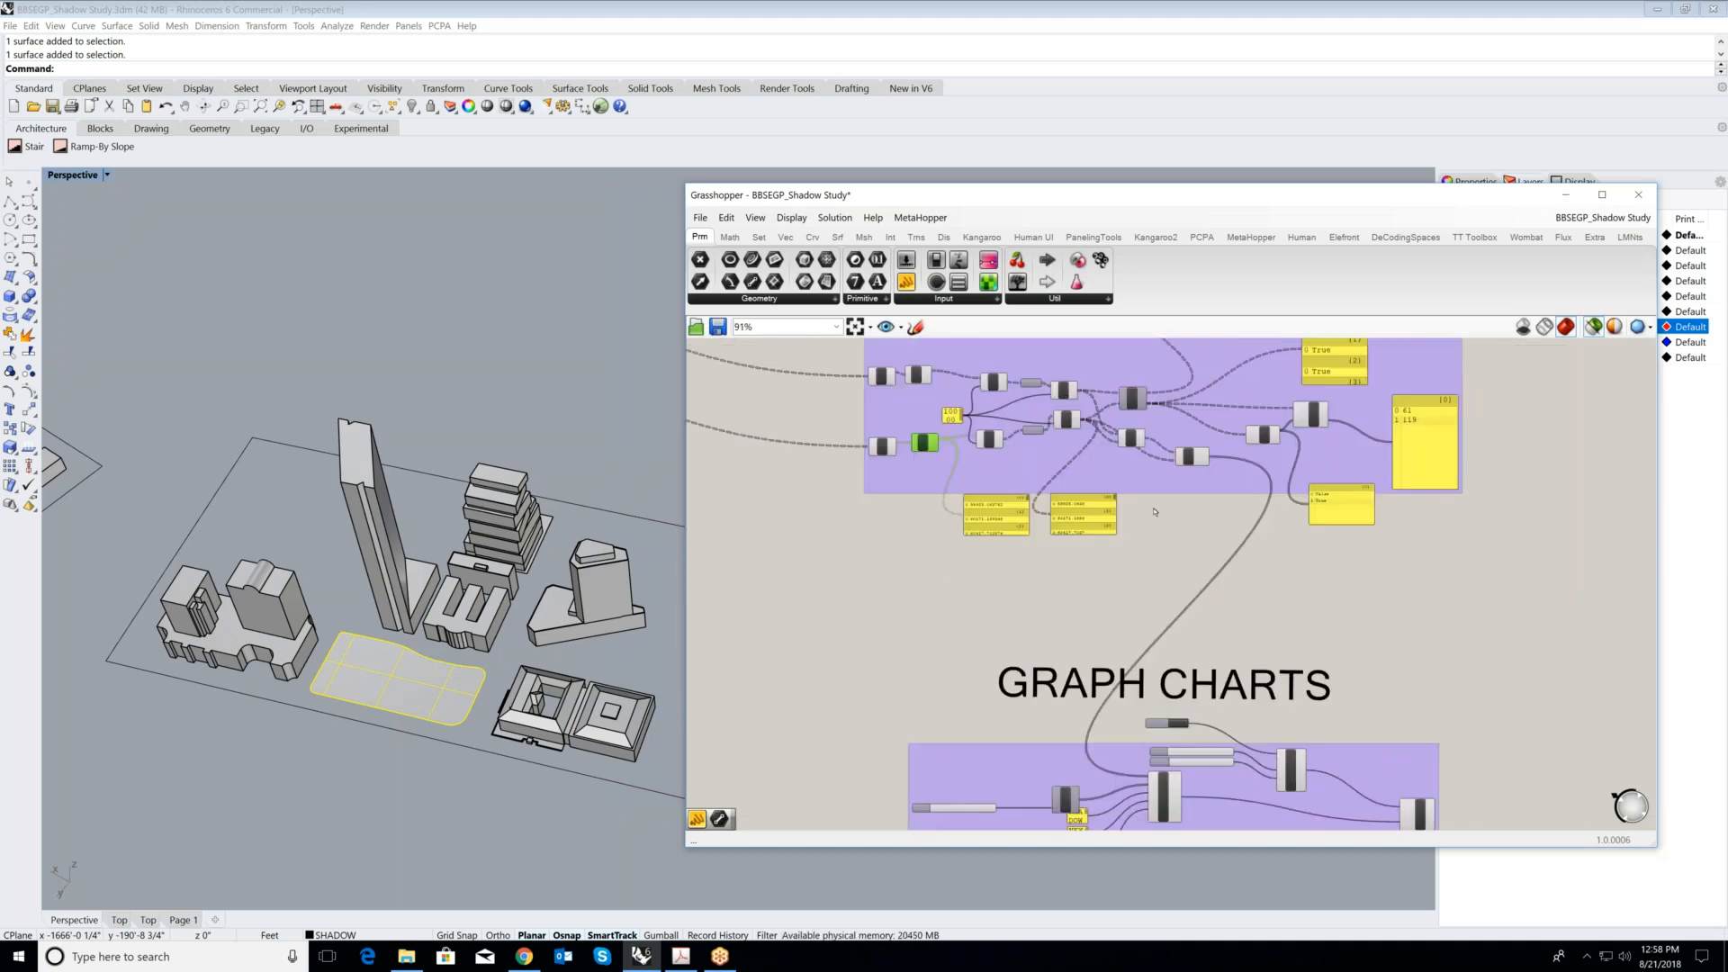
pyautogui.scroll(-2, 1154, 510)
pyautogui.scroll(2, 1201, 720)
pyautogui.scroll(-1, 1232, 590)
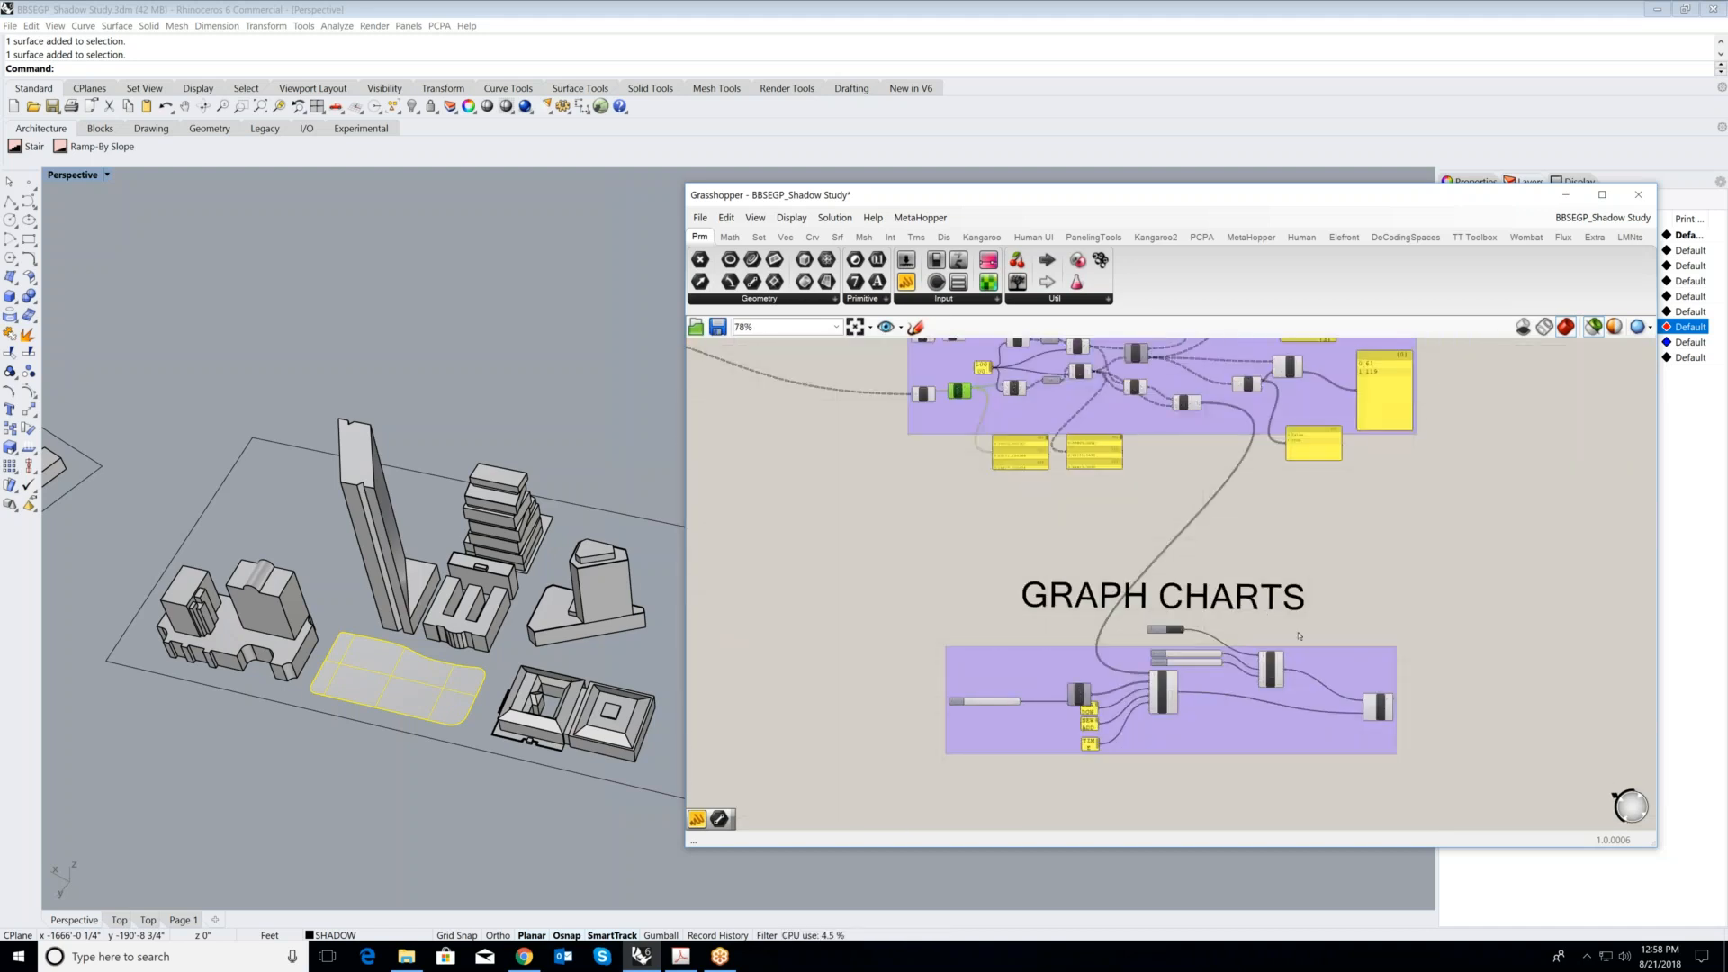
# - Highlight the A-B subtraction component in the SHADOW COMPARISON group that feeds the final A/B division
pyautogui.scroll(2, 1298, 635)
pyautogui.scroll(-2, 1375, 637)
pyautogui.scroll(7, 1197, 423)
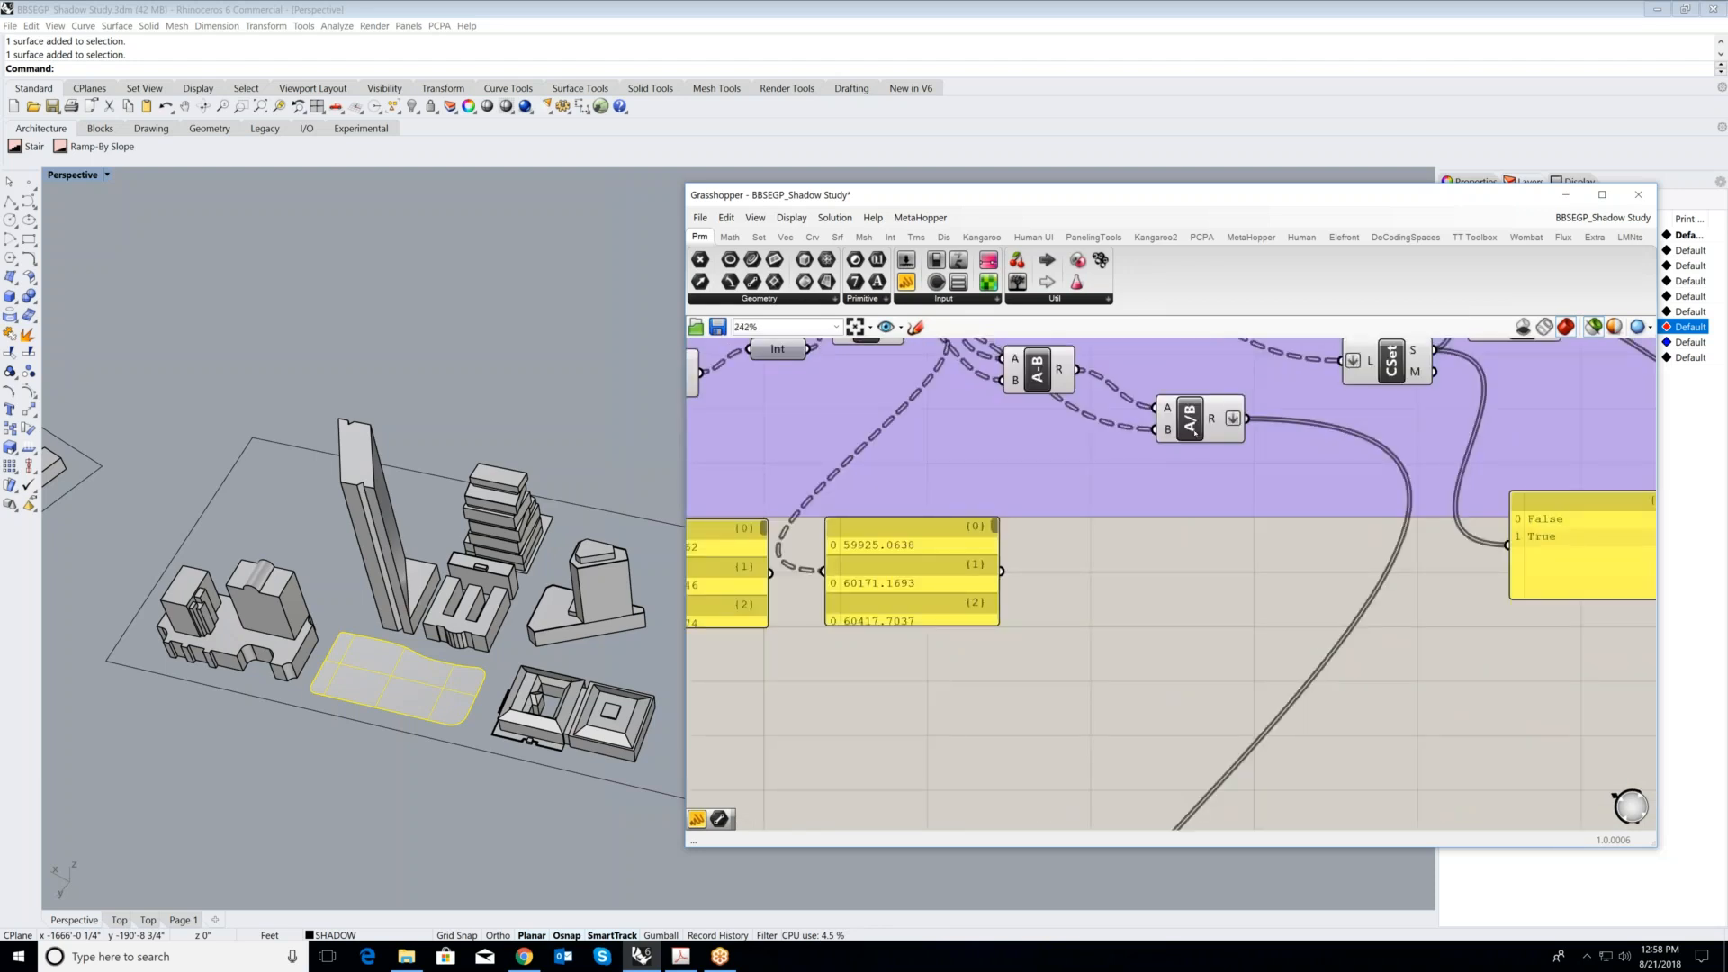
pyautogui.scroll(1, 1195, 433)
pyautogui.moveTo(1011, 363); pyautogui.dragTo(1031, 445, button='right')
pyautogui.click(1031, 445)
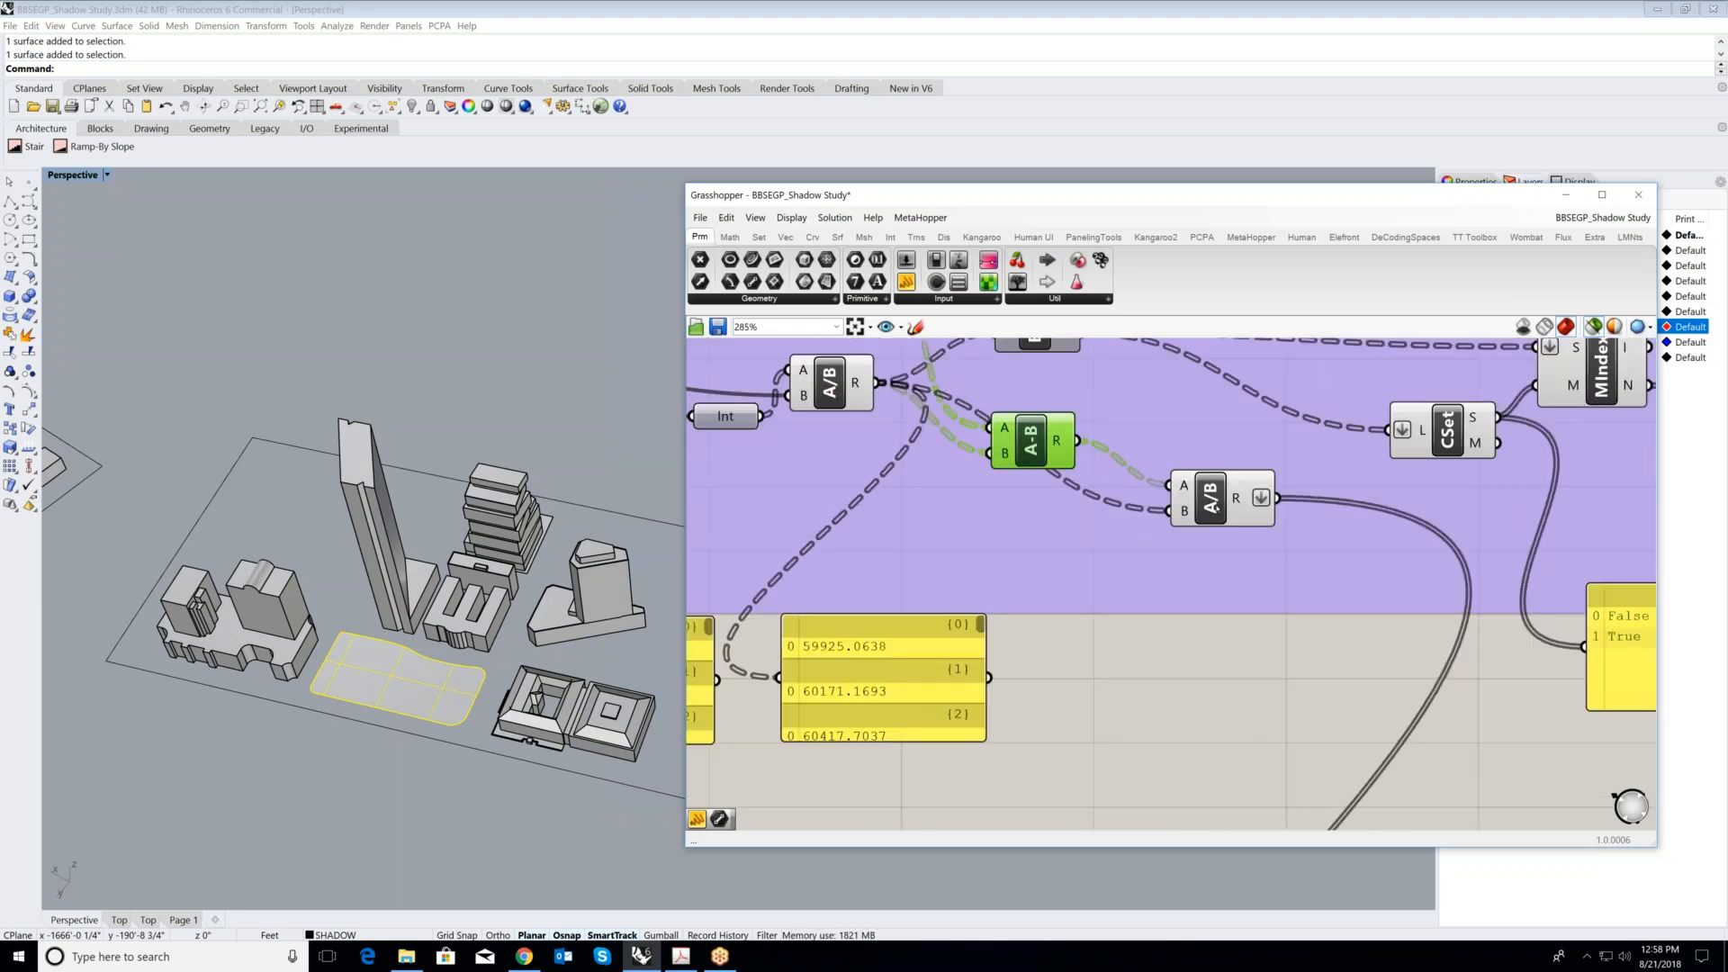
# - Highlight the MultiChart component in the GRAPH CHARTS group and set the toggle feeding LaunchWin to True to open the chart window
pyautogui.scroll(-9, 1115, 478)
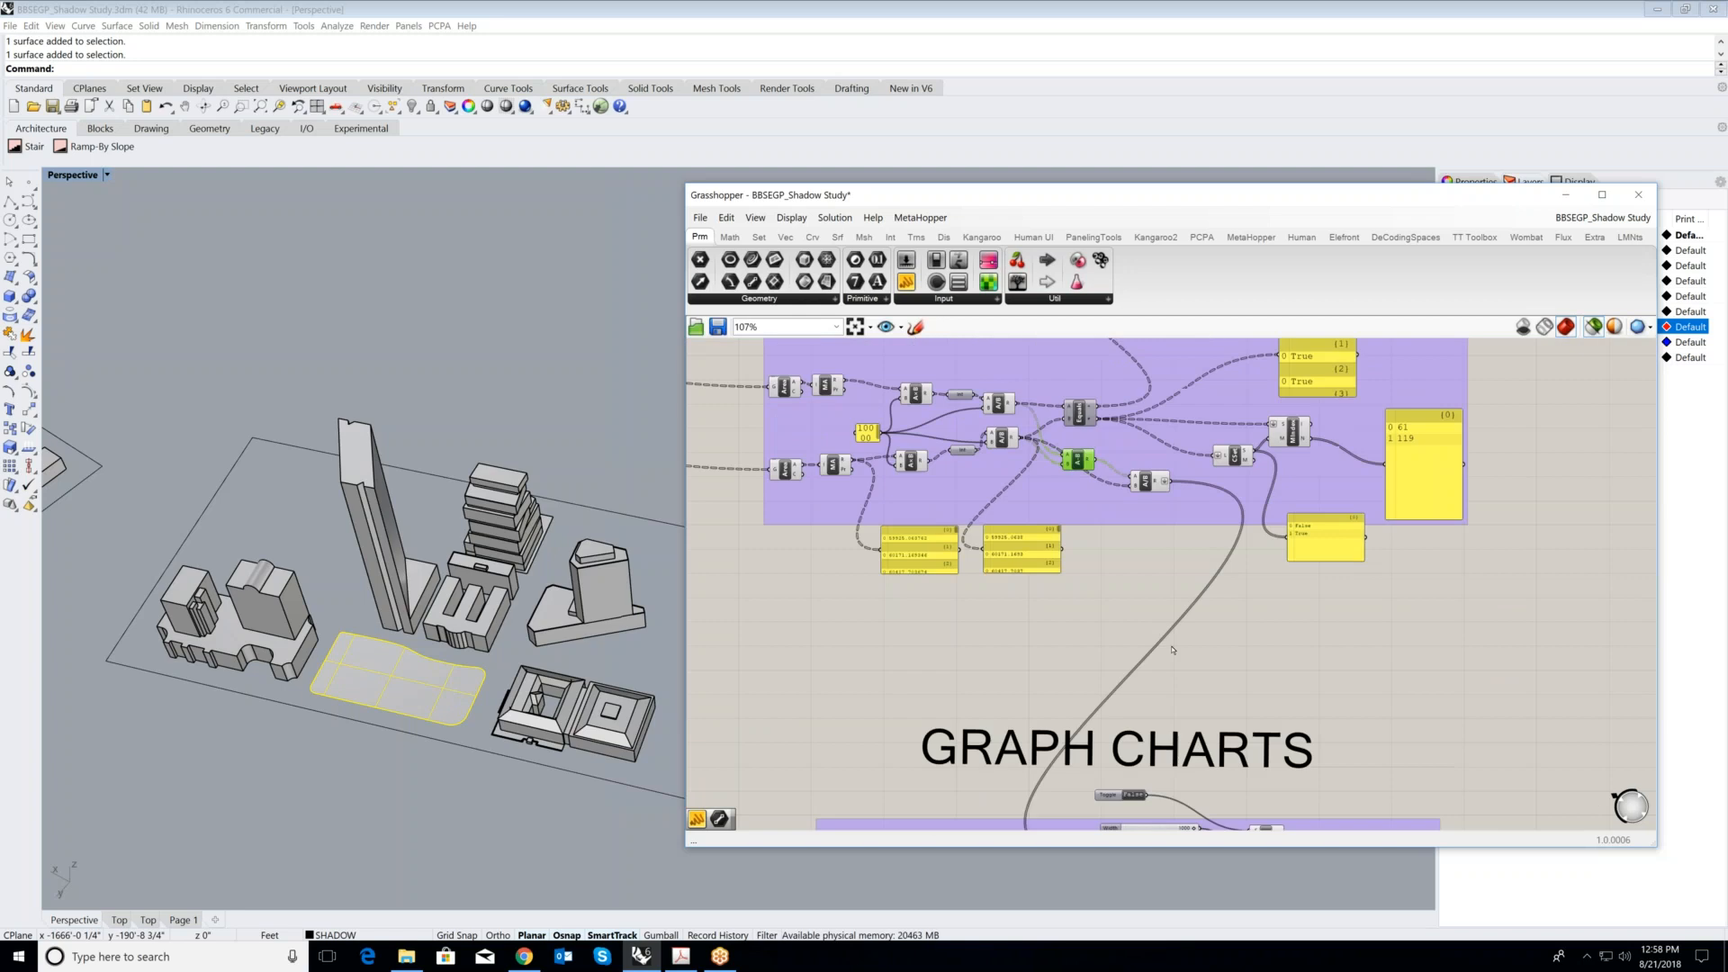
pyautogui.scroll(6, 1150, 761)
pyautogui.click(1133, 720)
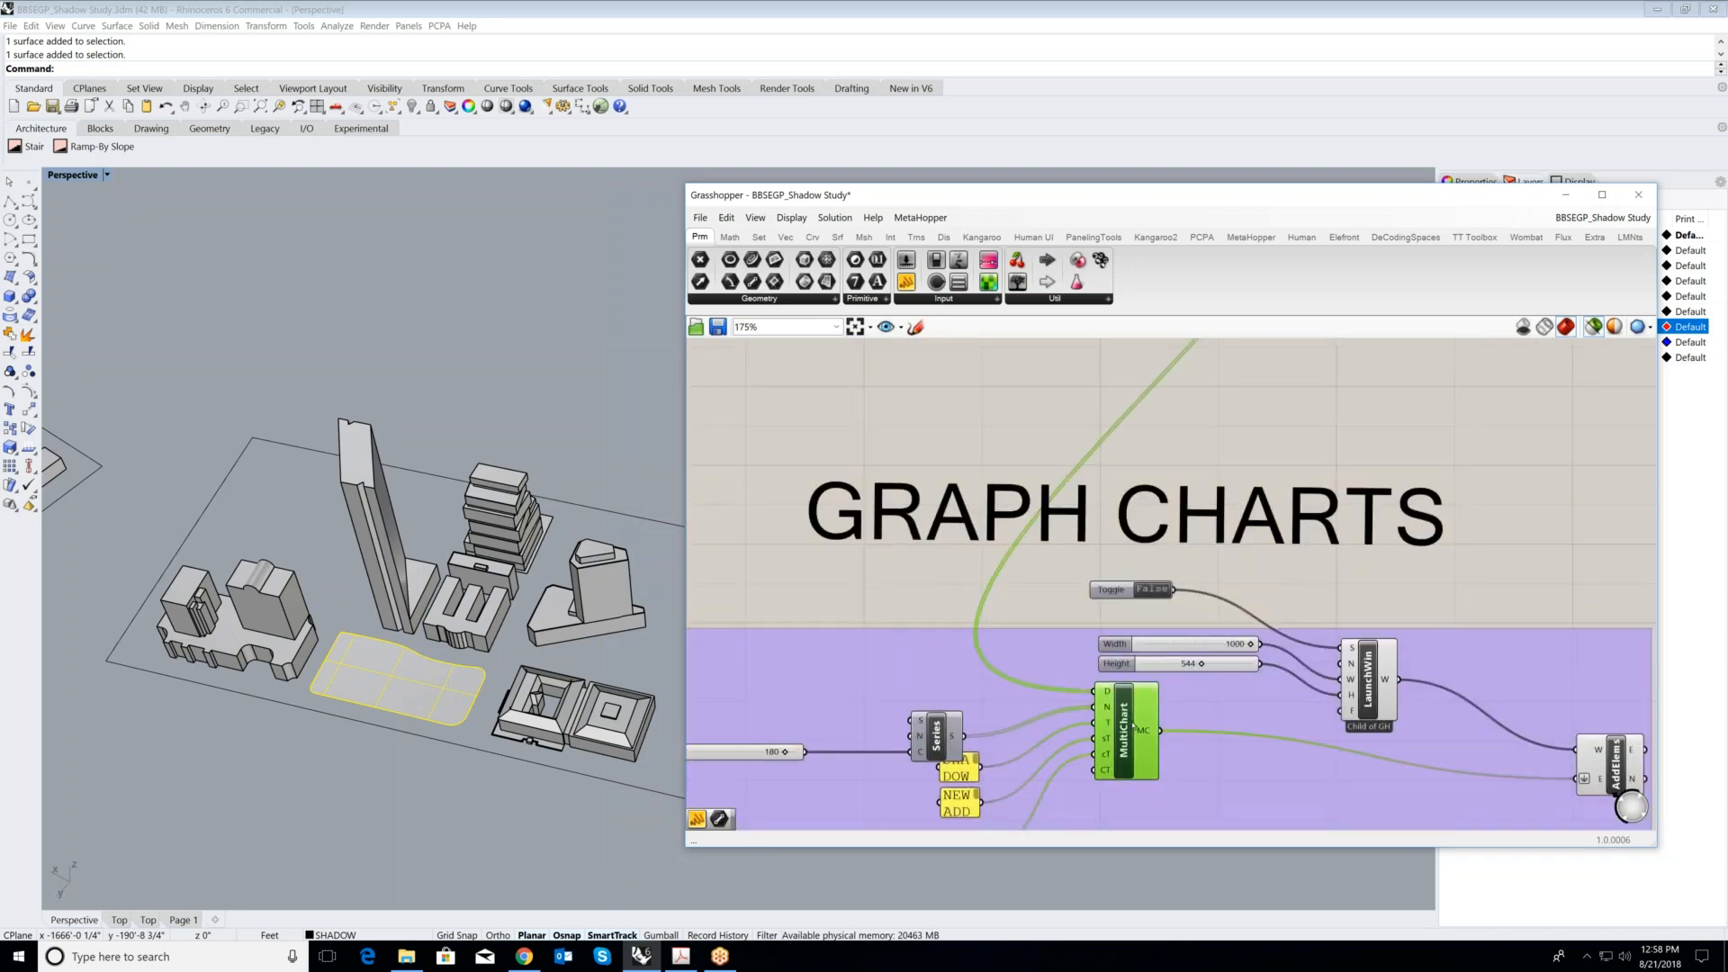
pyautogui.scroll(-3, 1132, 666)
pyautogui.scroll(3, 1130, 619)
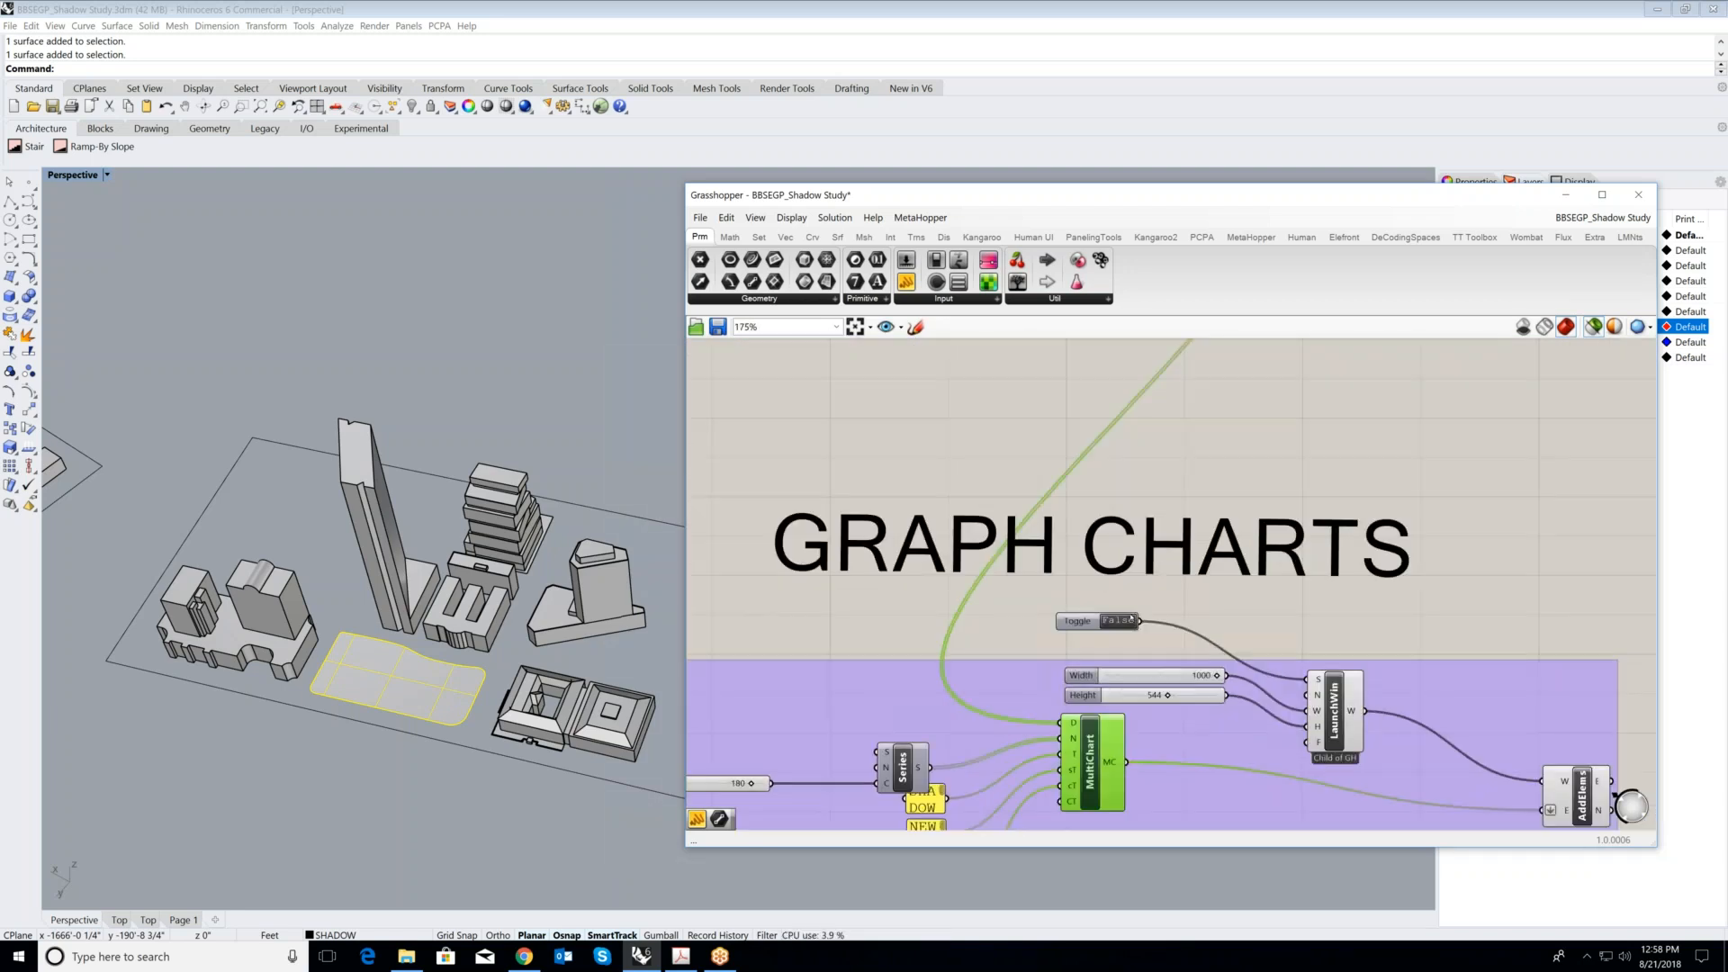
pyautogui.doubleClick(1129, 621)
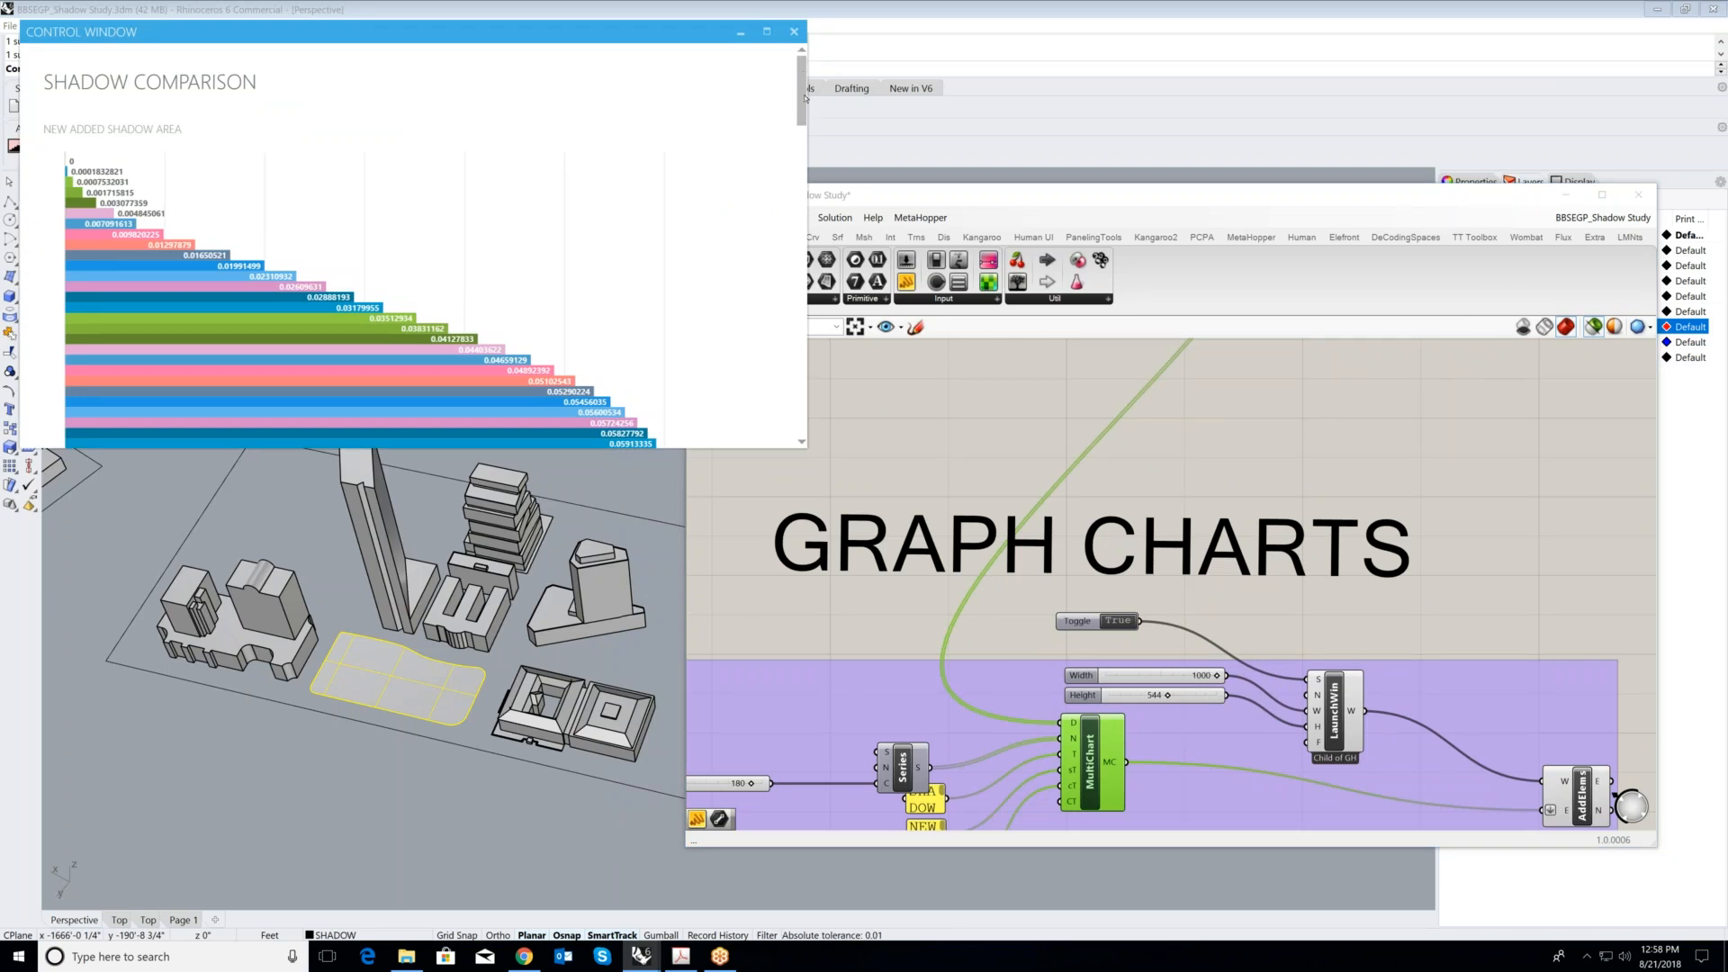
# - Review the New Added Shadow Area bar chart from its first bars down to its legend, and close the chart window
pyautogui.scroll(-6, 803, 144)
pyautogui.scroll(-6, 800, 141)
pyautogui.scroll(6, 799, 130)
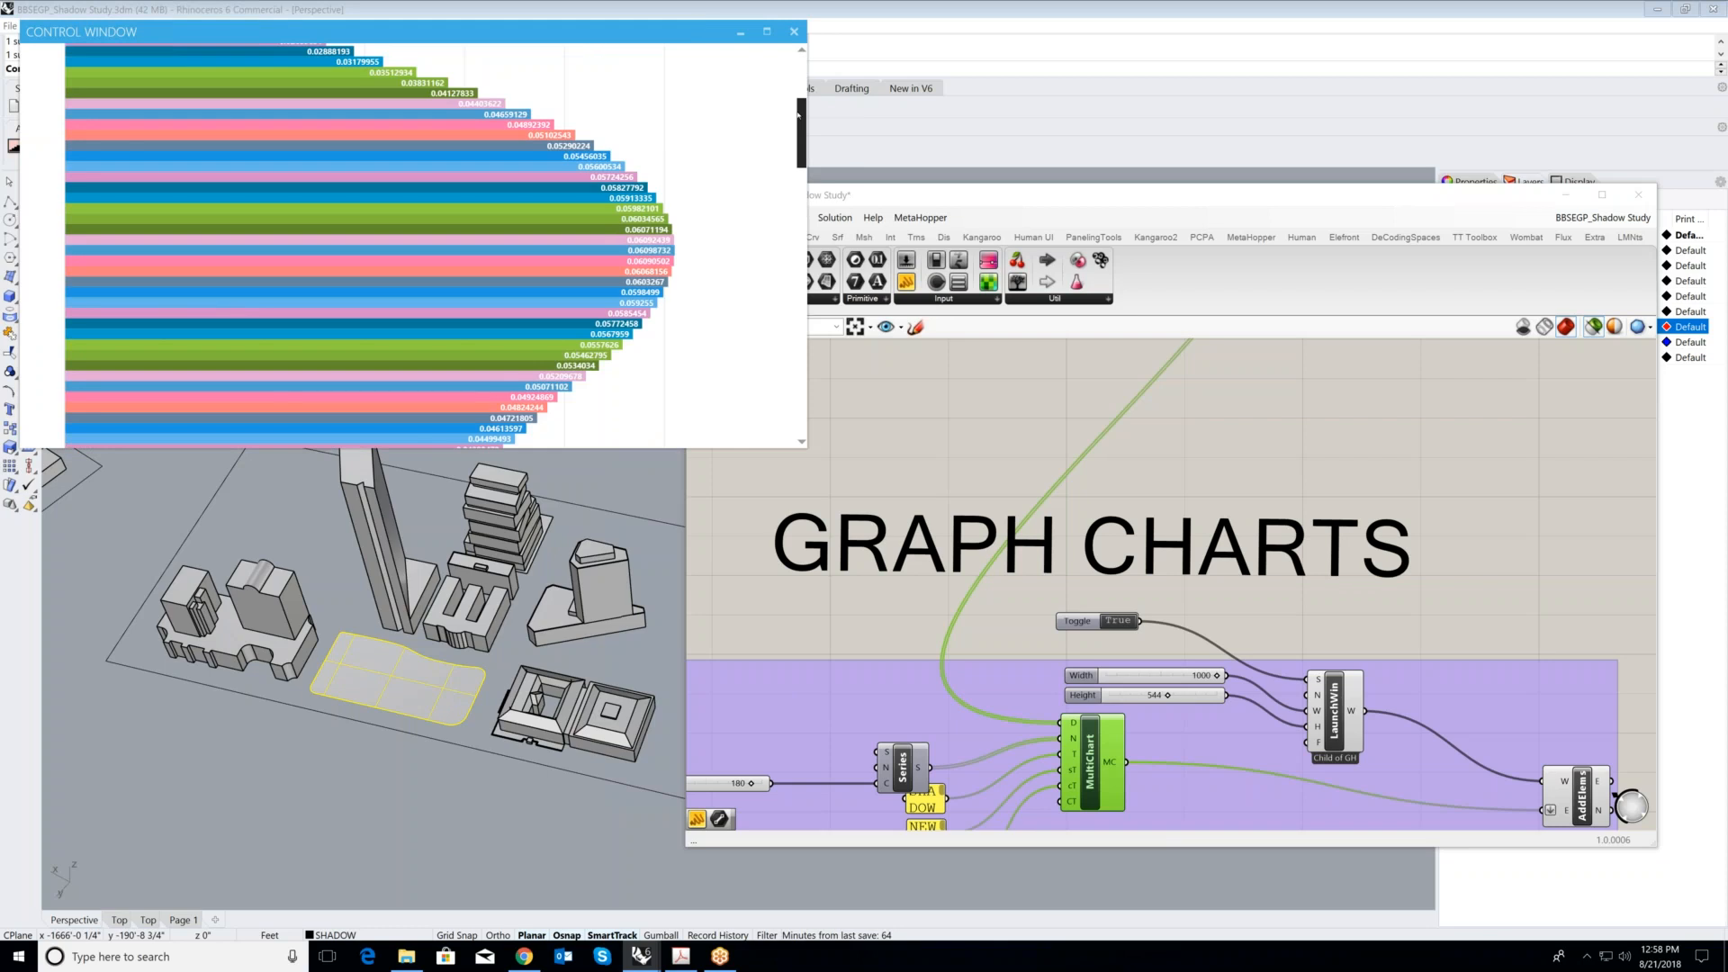
pyautogui.scroll(-20, 797, 114)
pyautogui.scroll(15, 793, 335)
pyautogui.scroll(5, 785, 205)
pyautogui.scroll(-4, 777, 123)
pyautogui.scroll(5, 777, 123)
pyautogui.scroll(-20, 772, 417)
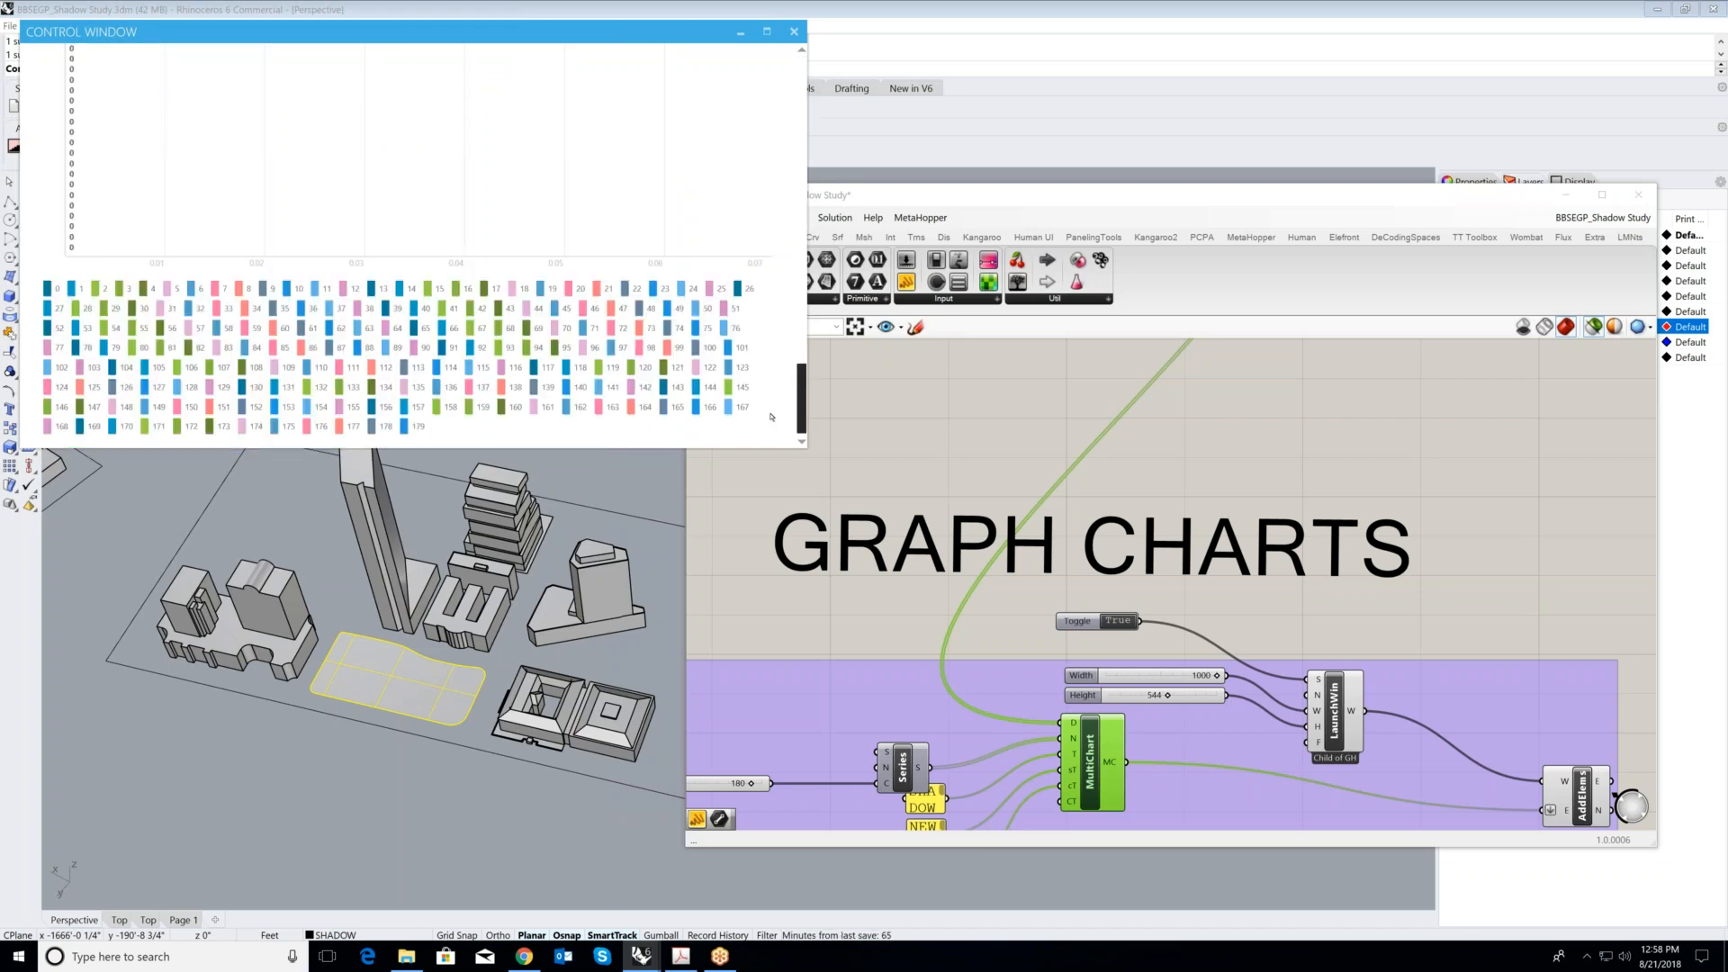
pyautogui.scroll(20, 761, 270)
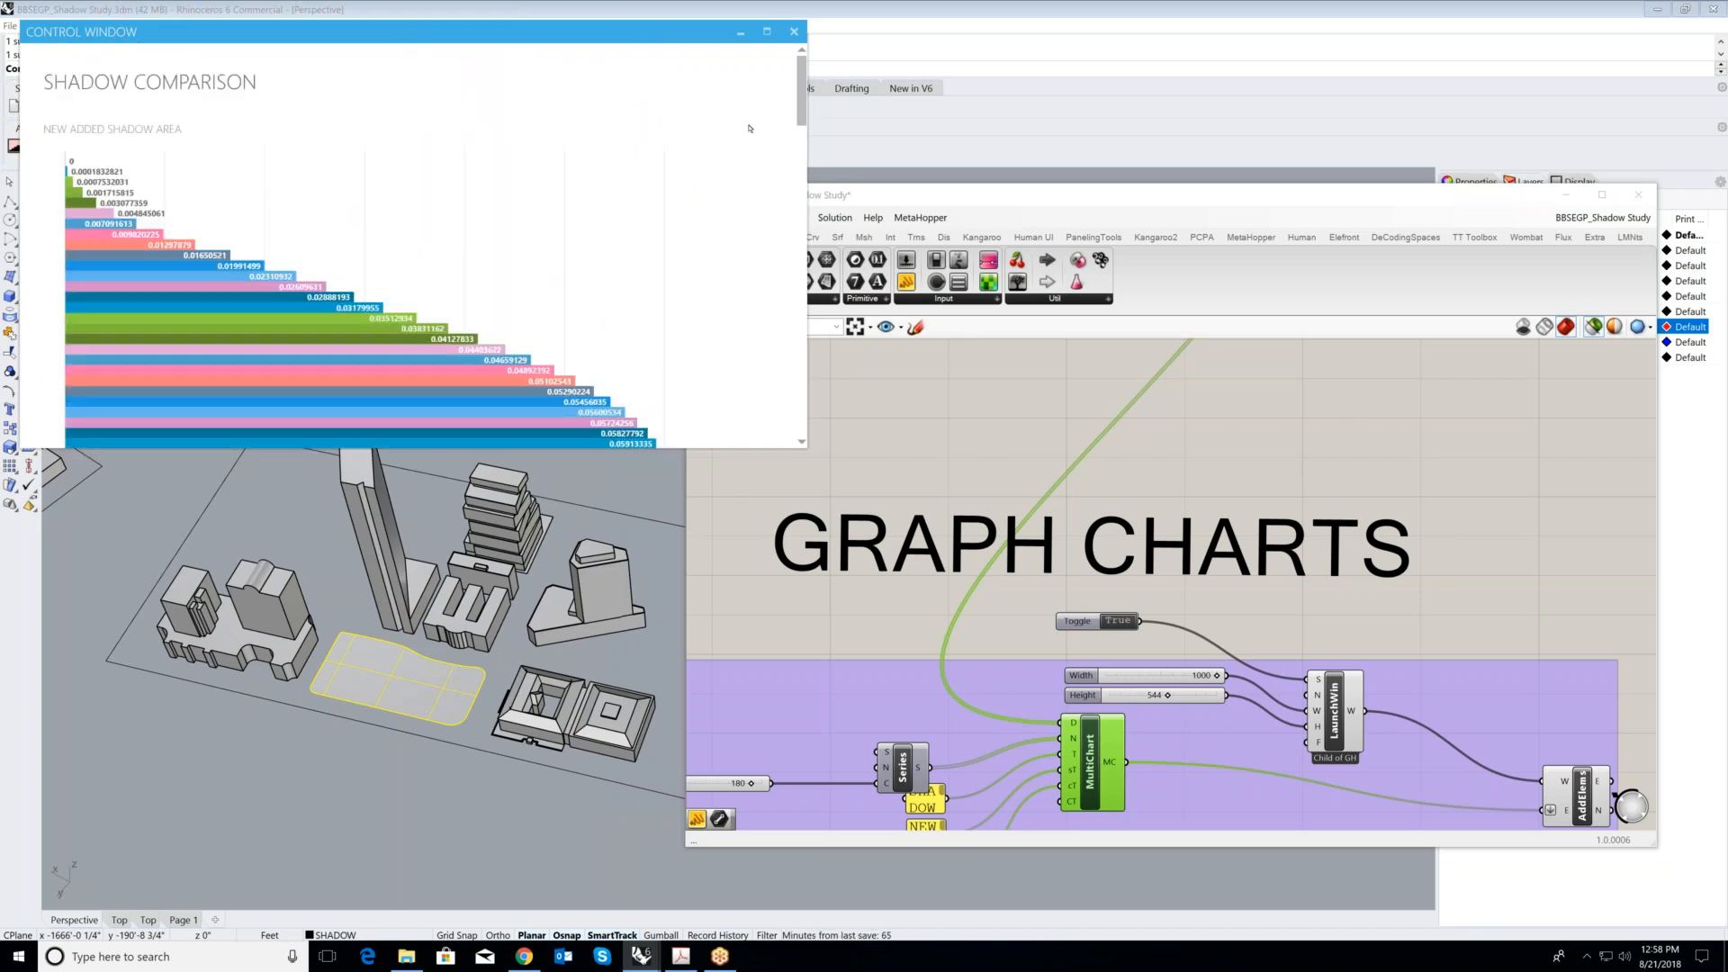
pyautogui.click(793, 31)
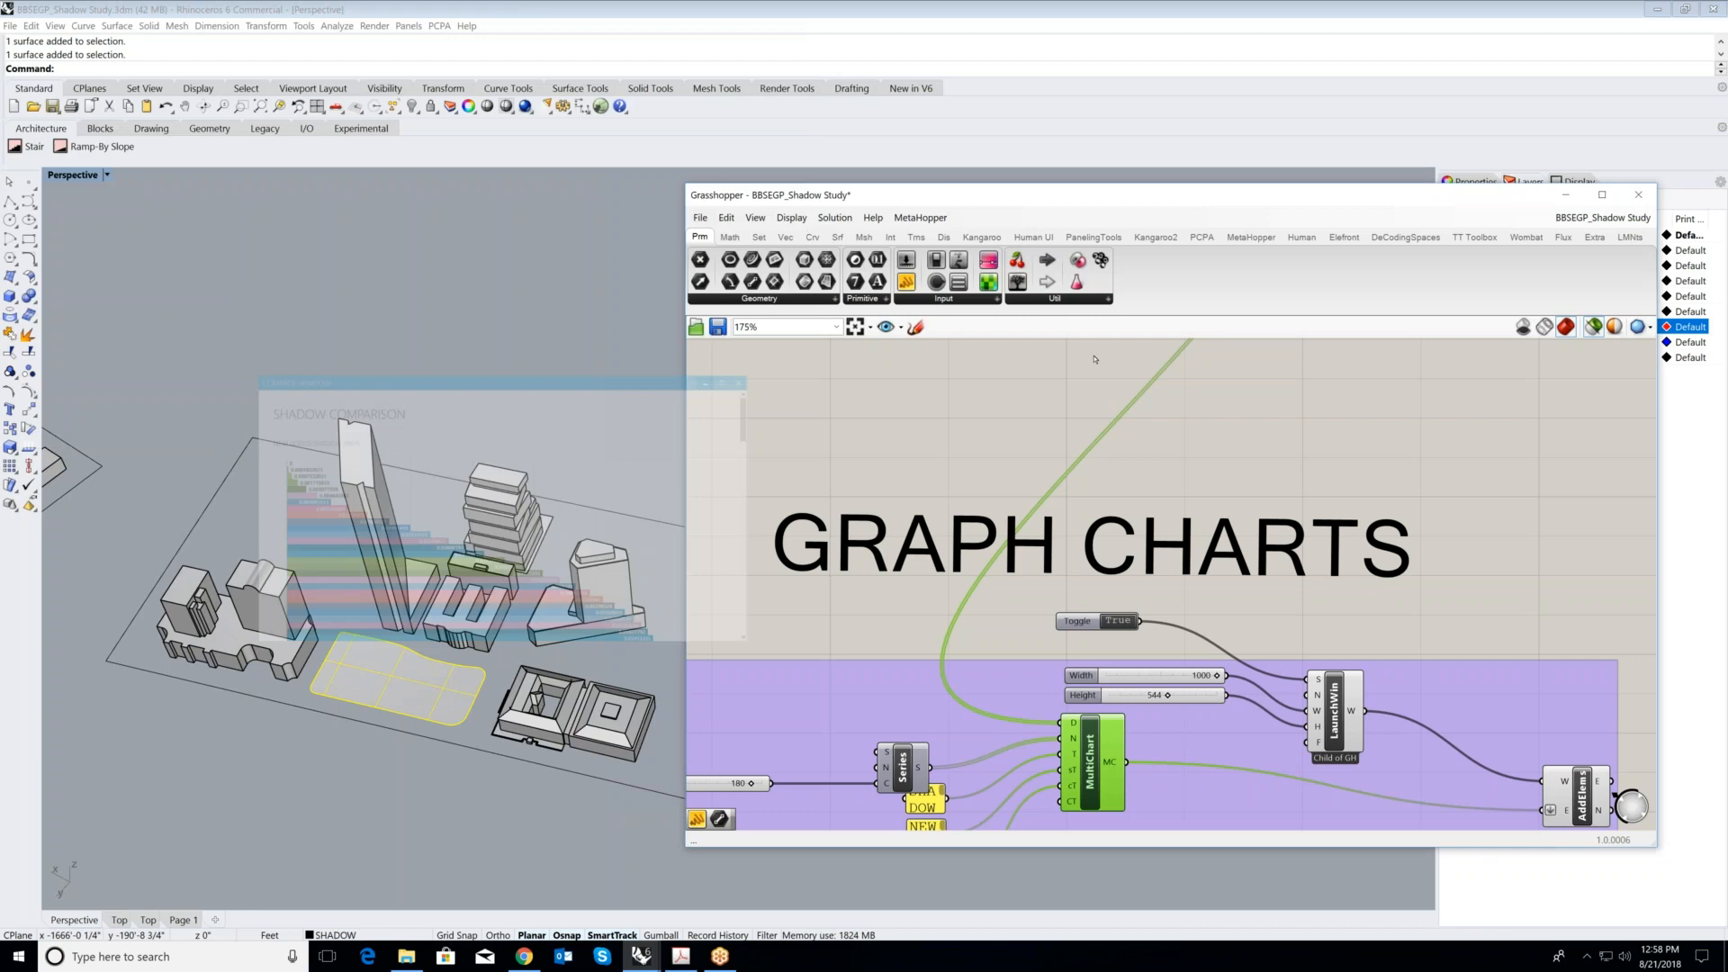
# - Review how the SHADOW STUDY, SUN ENVELOPE, SHADOW COMPARISON and GRAPH CHARTS groups are connected
pyautogui.scroll(-8, 1302, 490)
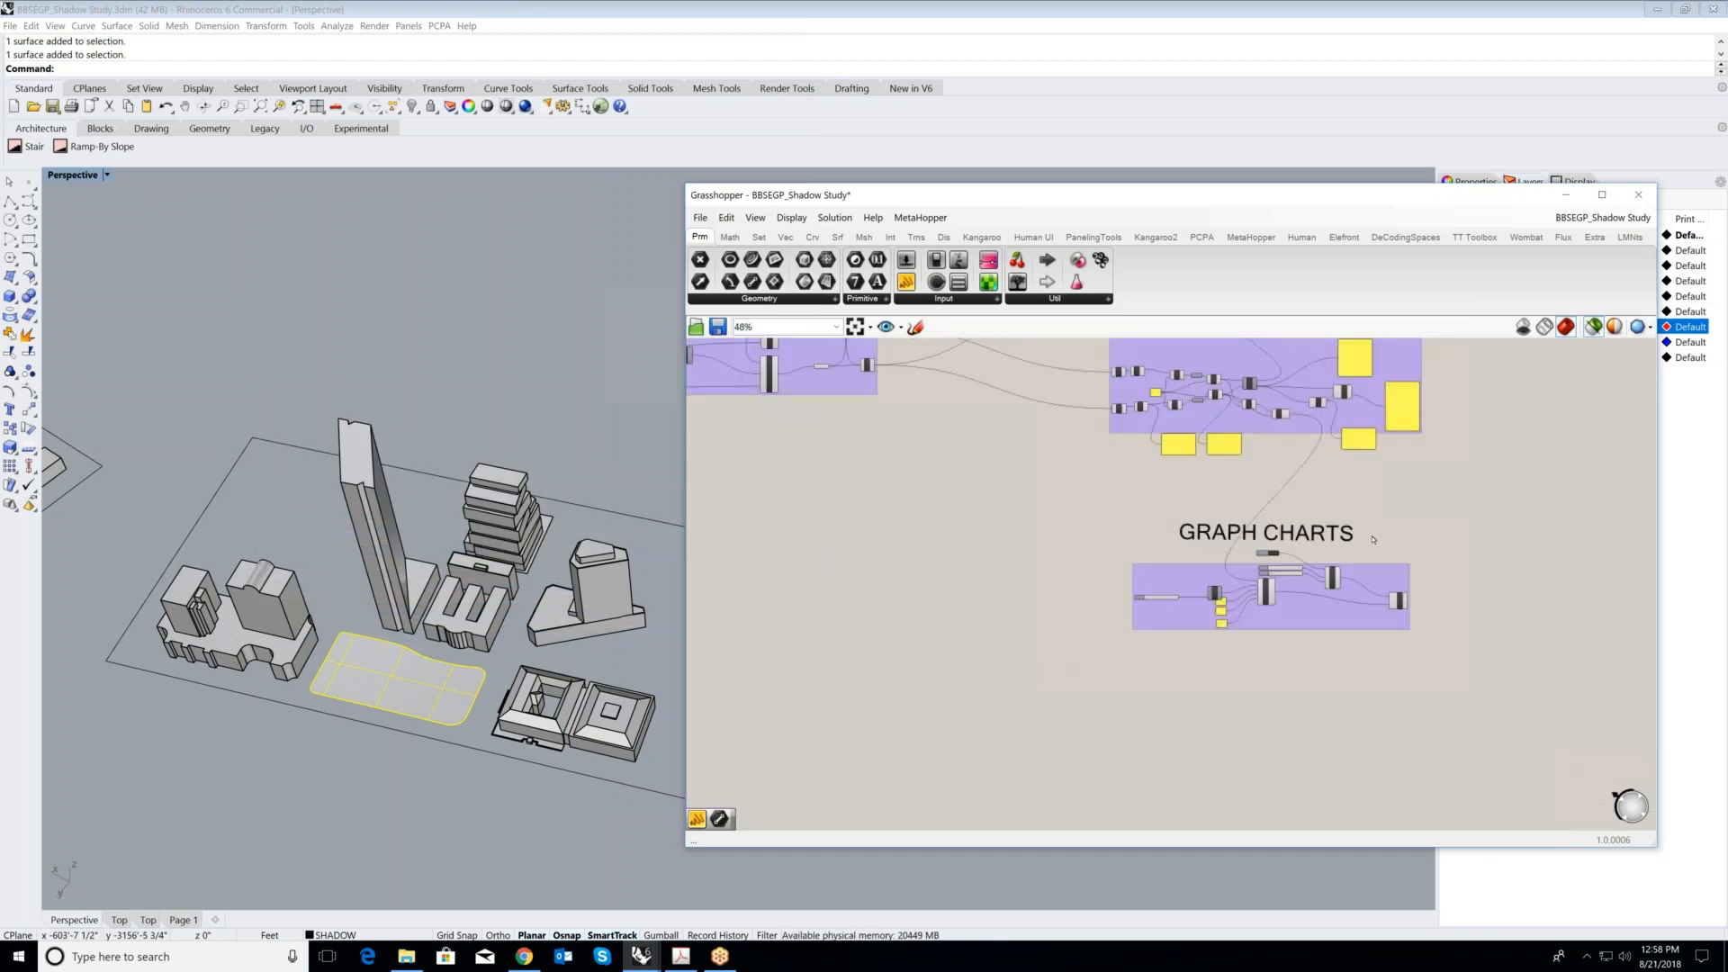
pyautogui.scroll(3, 1381, 516)
pyautogui.scroll(-2, 1340, 616)
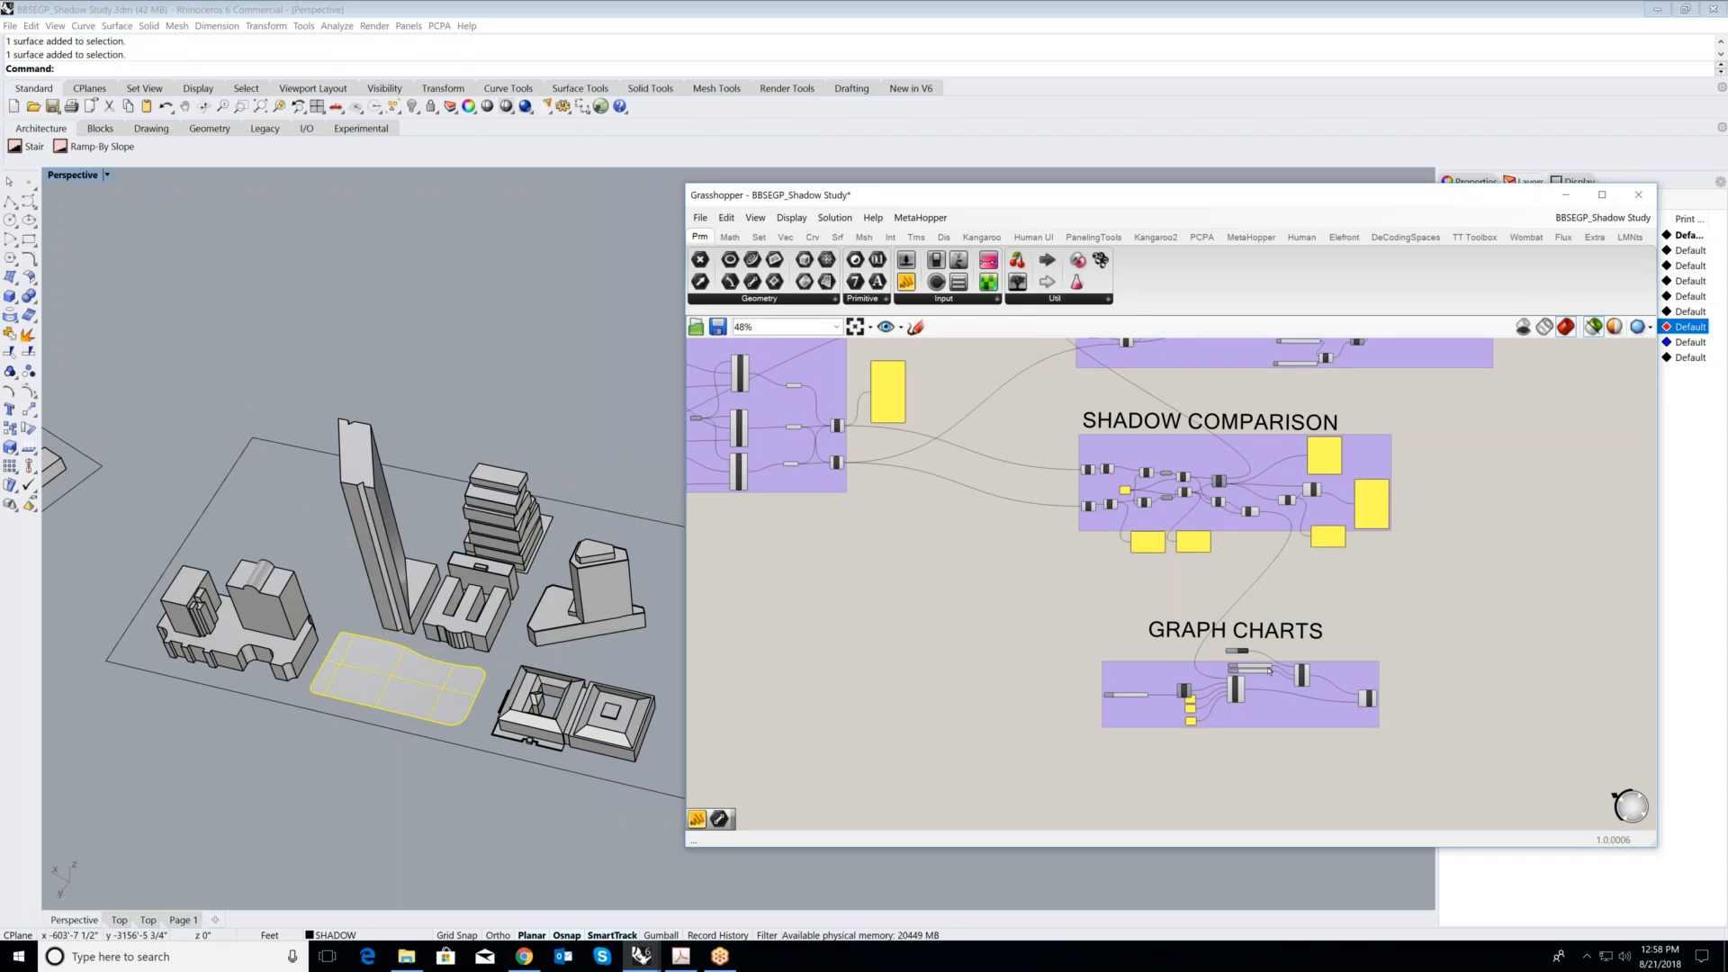
pyautogui.scroll(-2, 1194, 569)
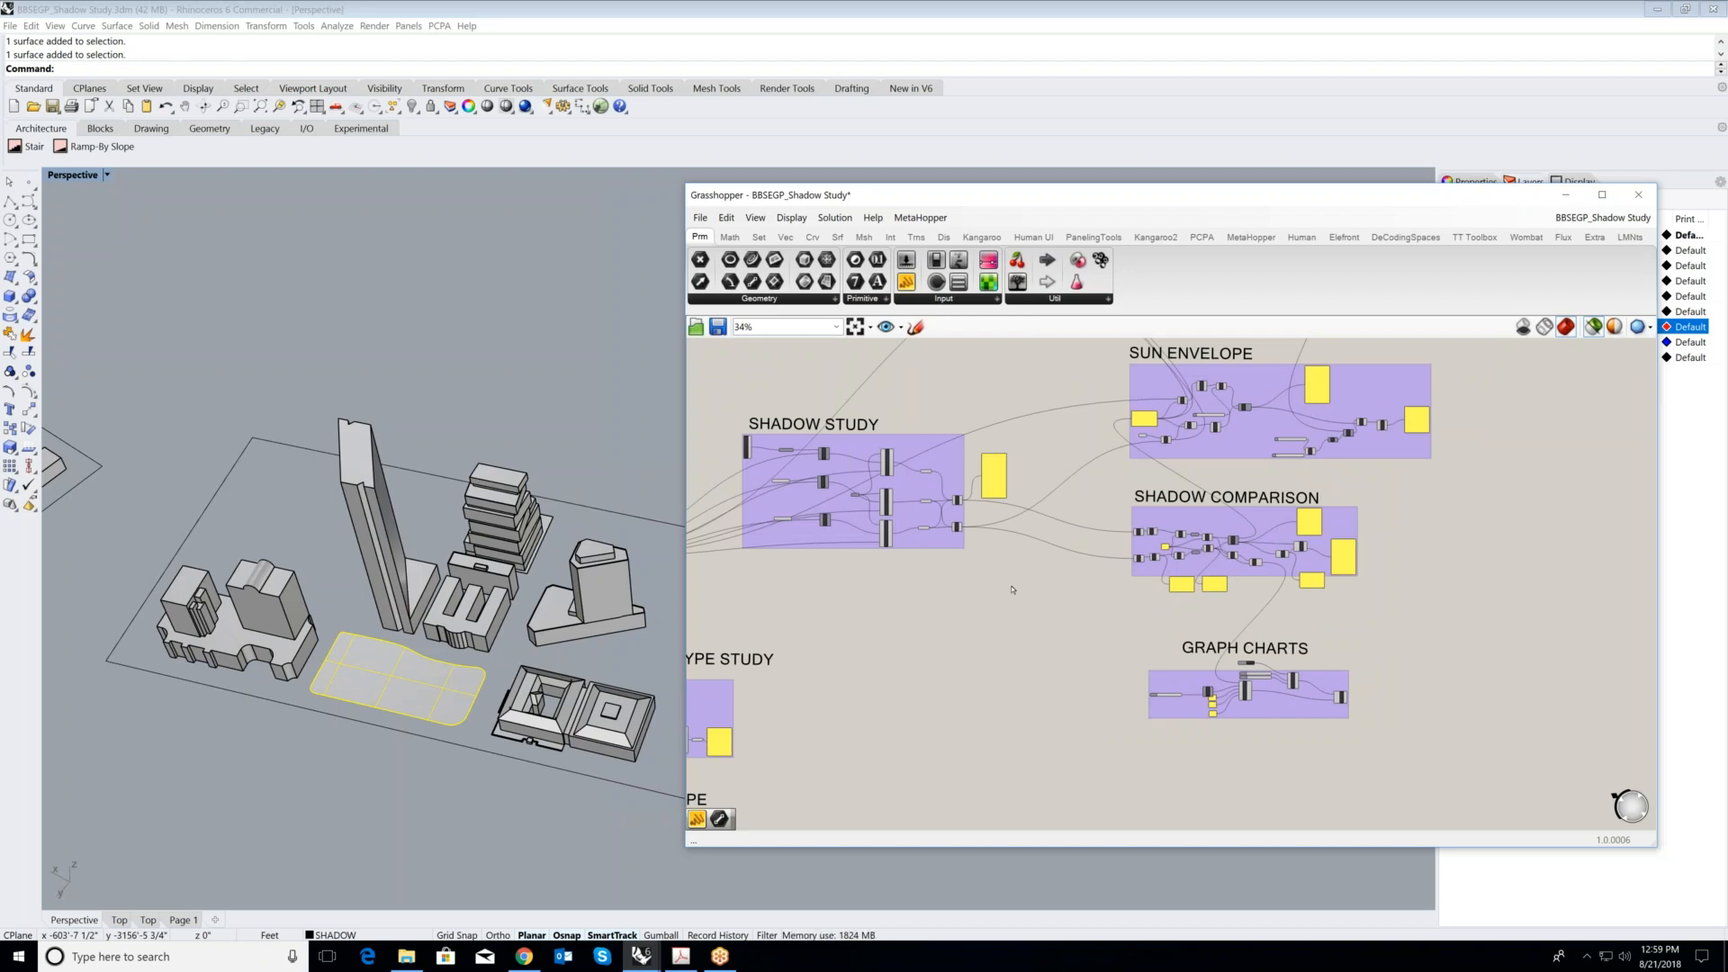
pyautogui.scroll(-2, 1173, 540)
pyautogui.scroll(1, 1224, 401)
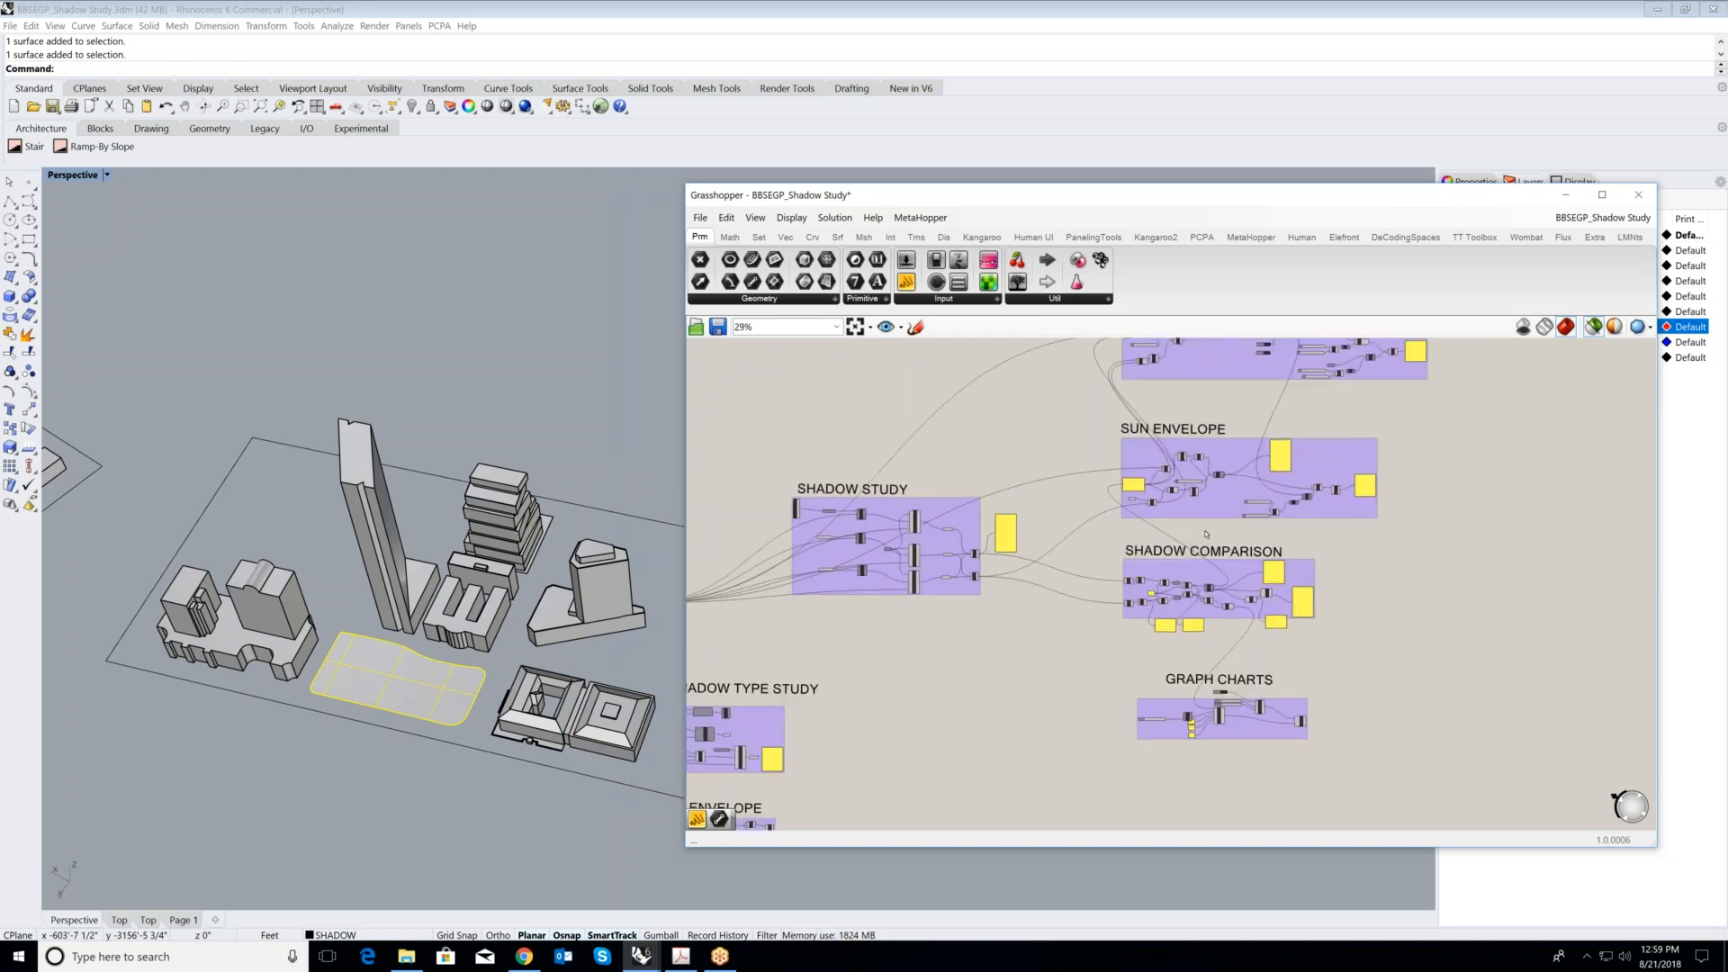
# - Highlight the SolarEnvelope component in the SOLAR ENVELOP group and examine its envelope above the stacked tower in the model
pyautogui.moveTo(1264, 351); pyautogui.dragTo(1189, 518, button='right')
pyautogui.scroll(4, 1191, 515)
pyautogui.moveTo(1219, 515)
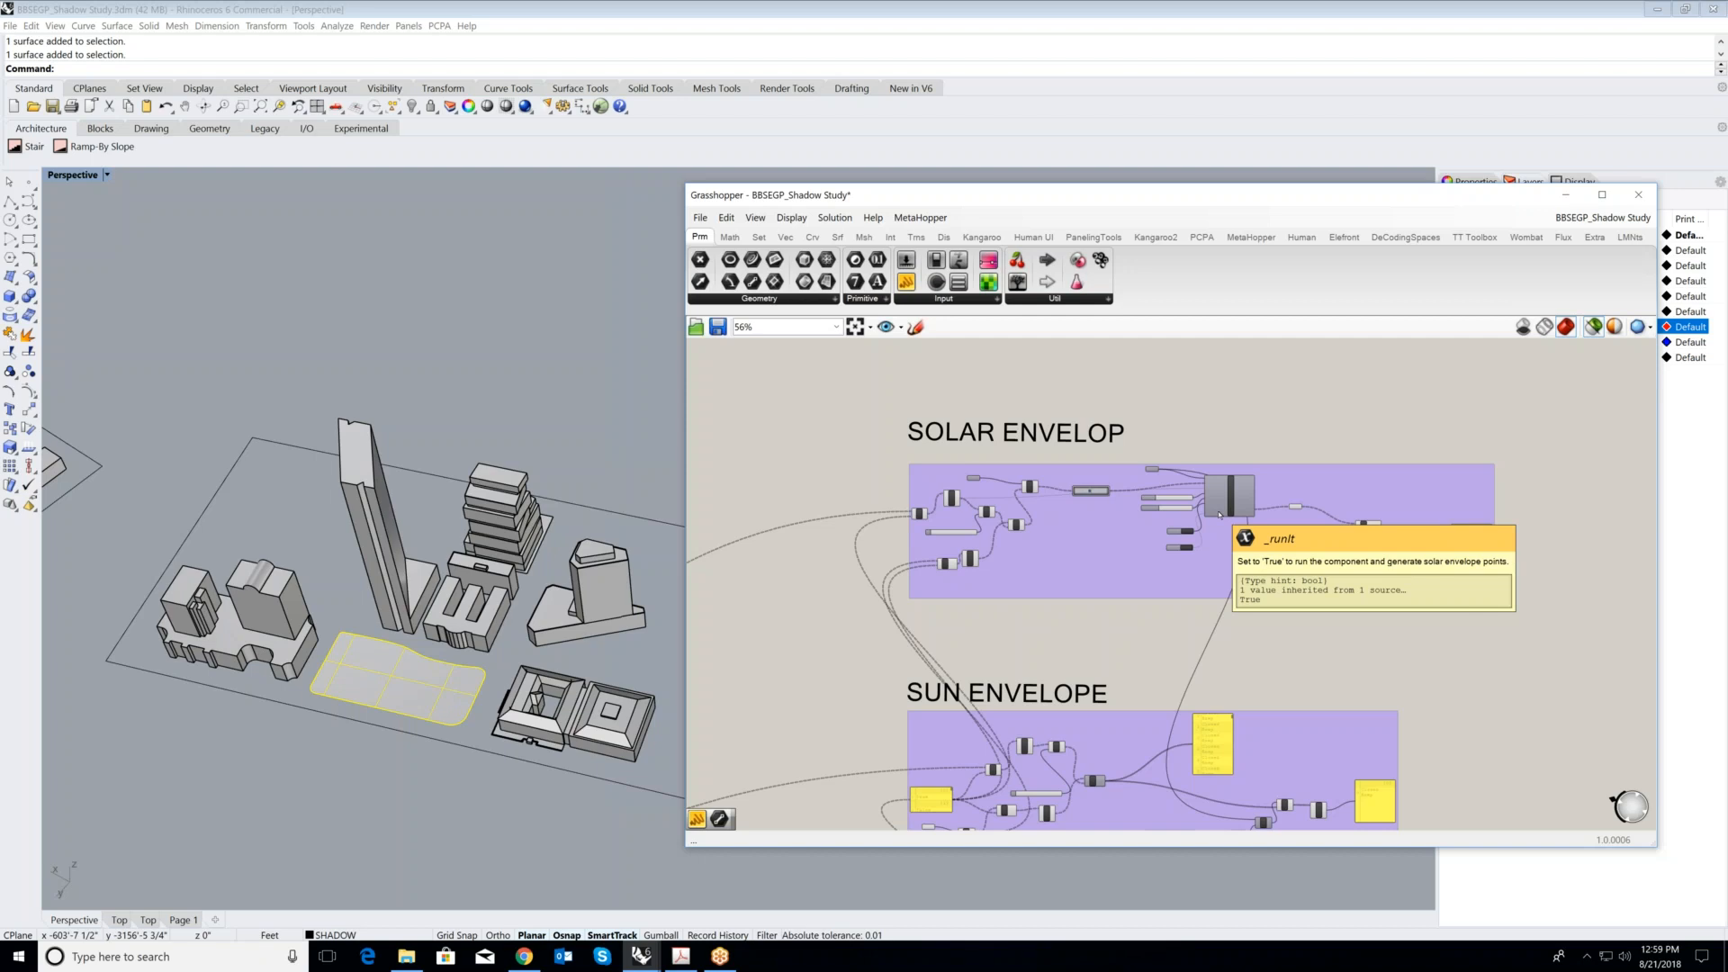
pyautogui.scroll(5, 1202, 529)
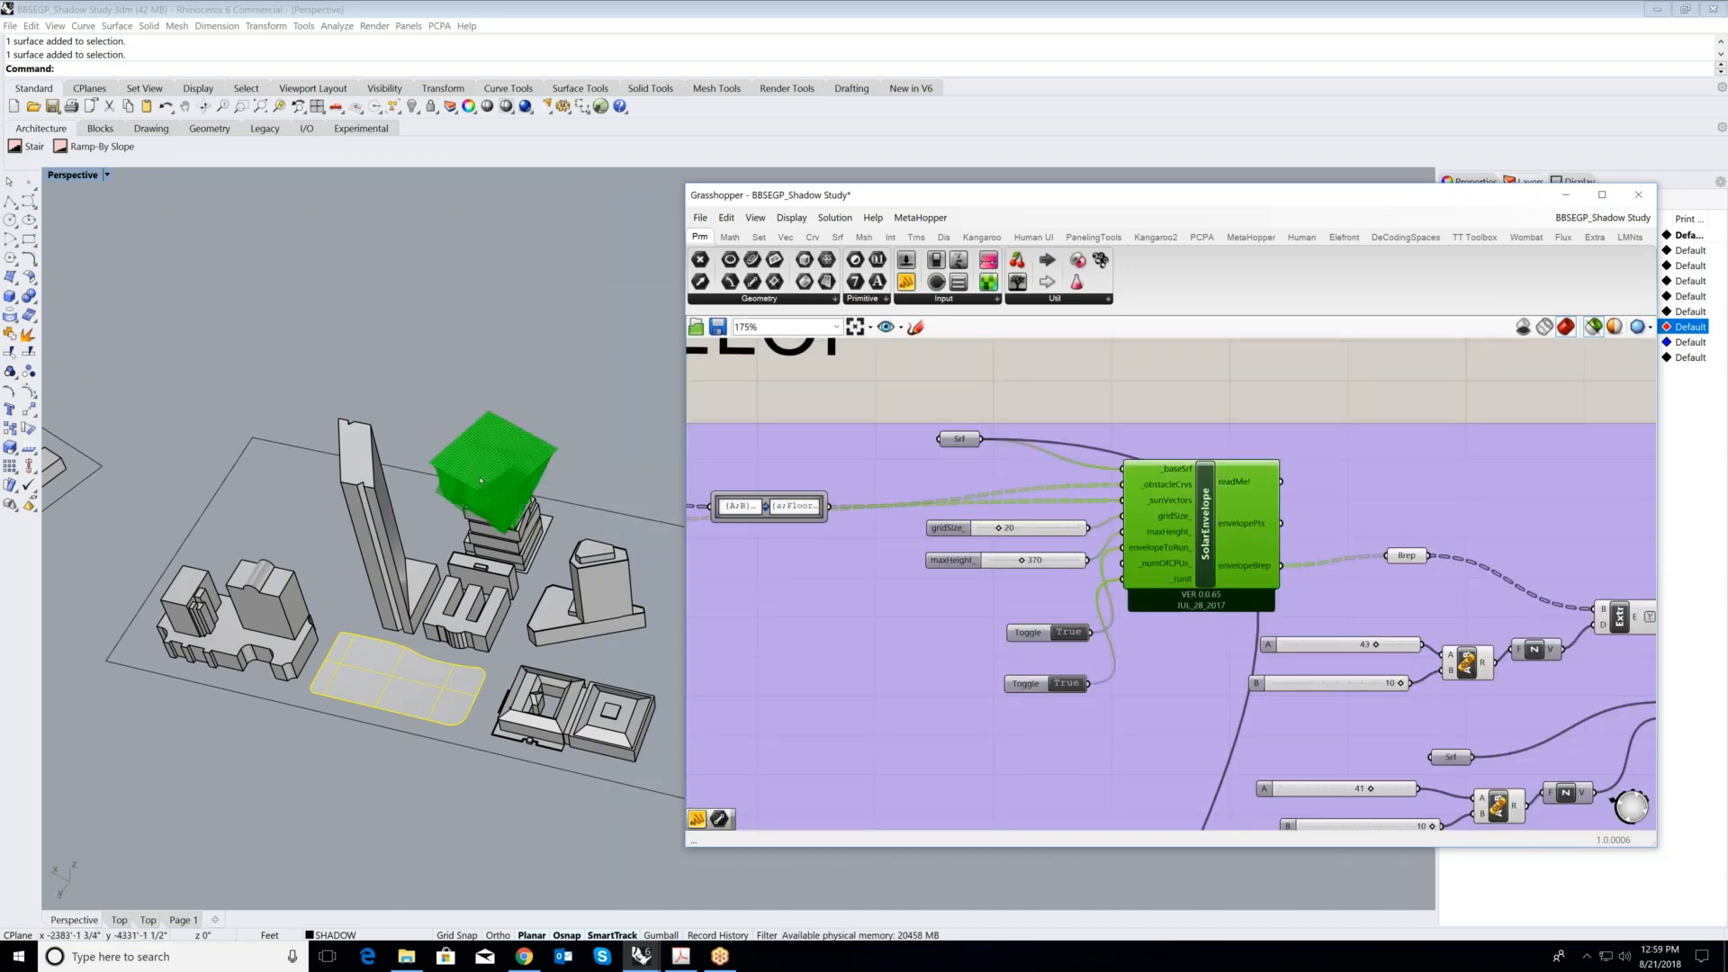
pyautogui.scroll(3, 472, 494)
pyautogui.scroll(1, 1199, 531)
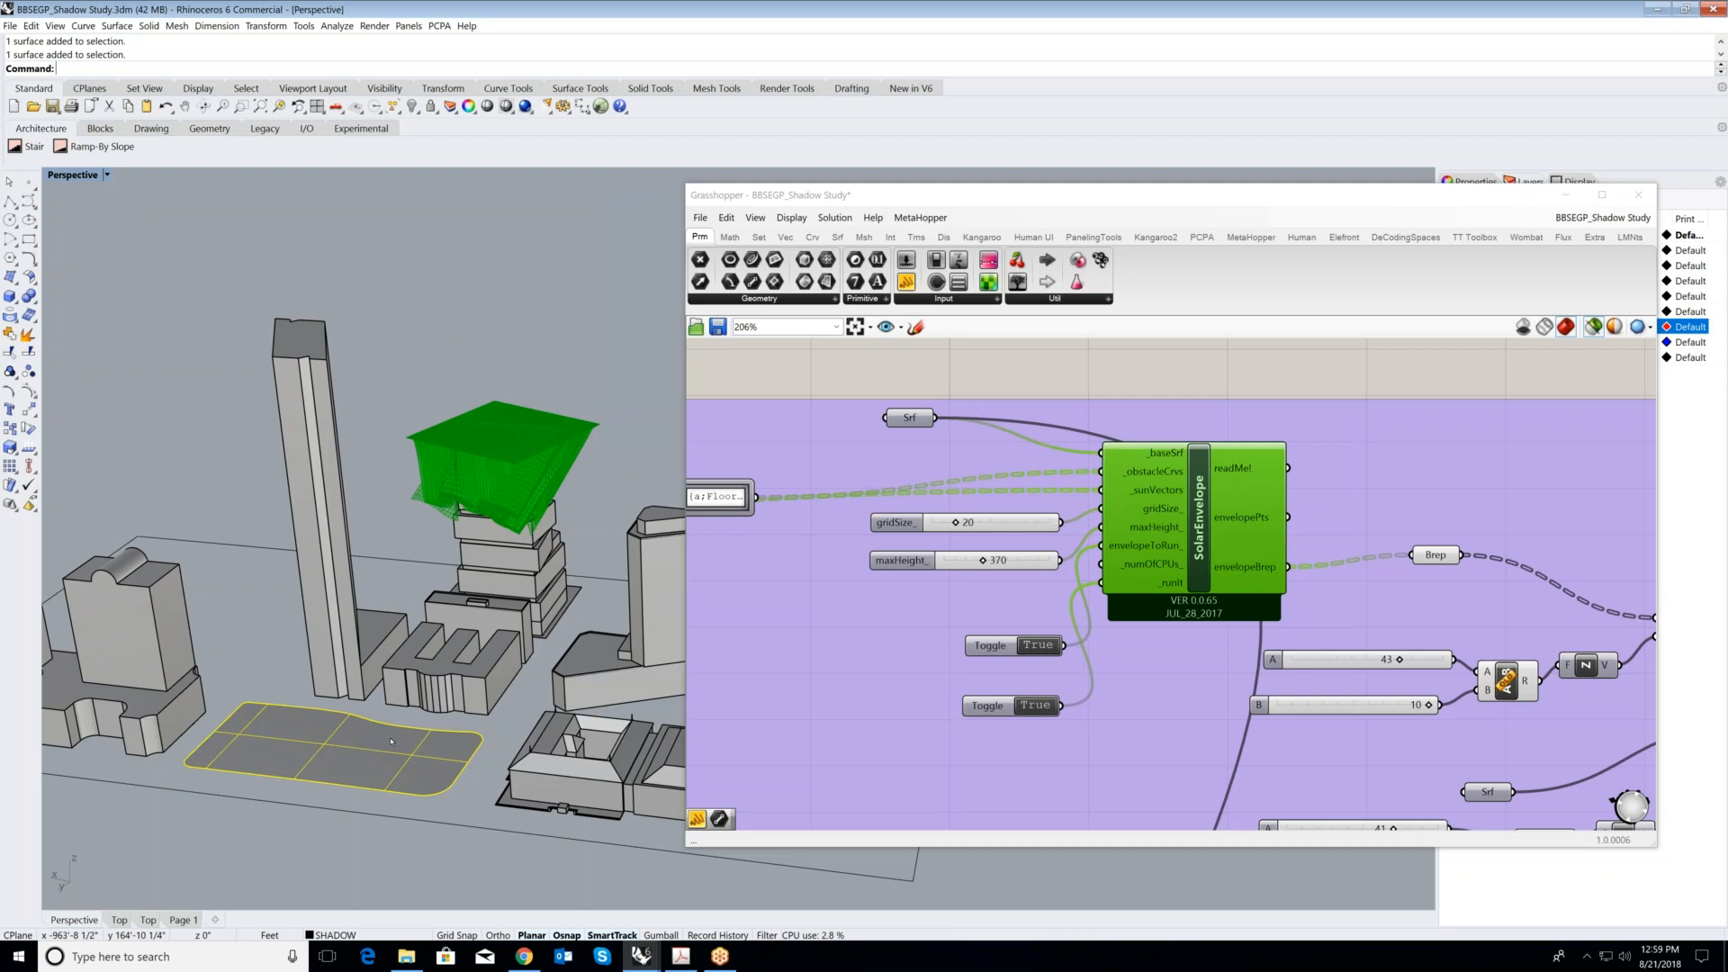
# - Deselect the park surface and examine the Equals component's outputs in the SHADOW COMPARISON group
pyautogui.press('Escape')
pyautogui.scroll(-9, 1232, 519)
pyautogui.scroll(3, 965, 725)
pyautogui.scroll(5, 1012, 768)
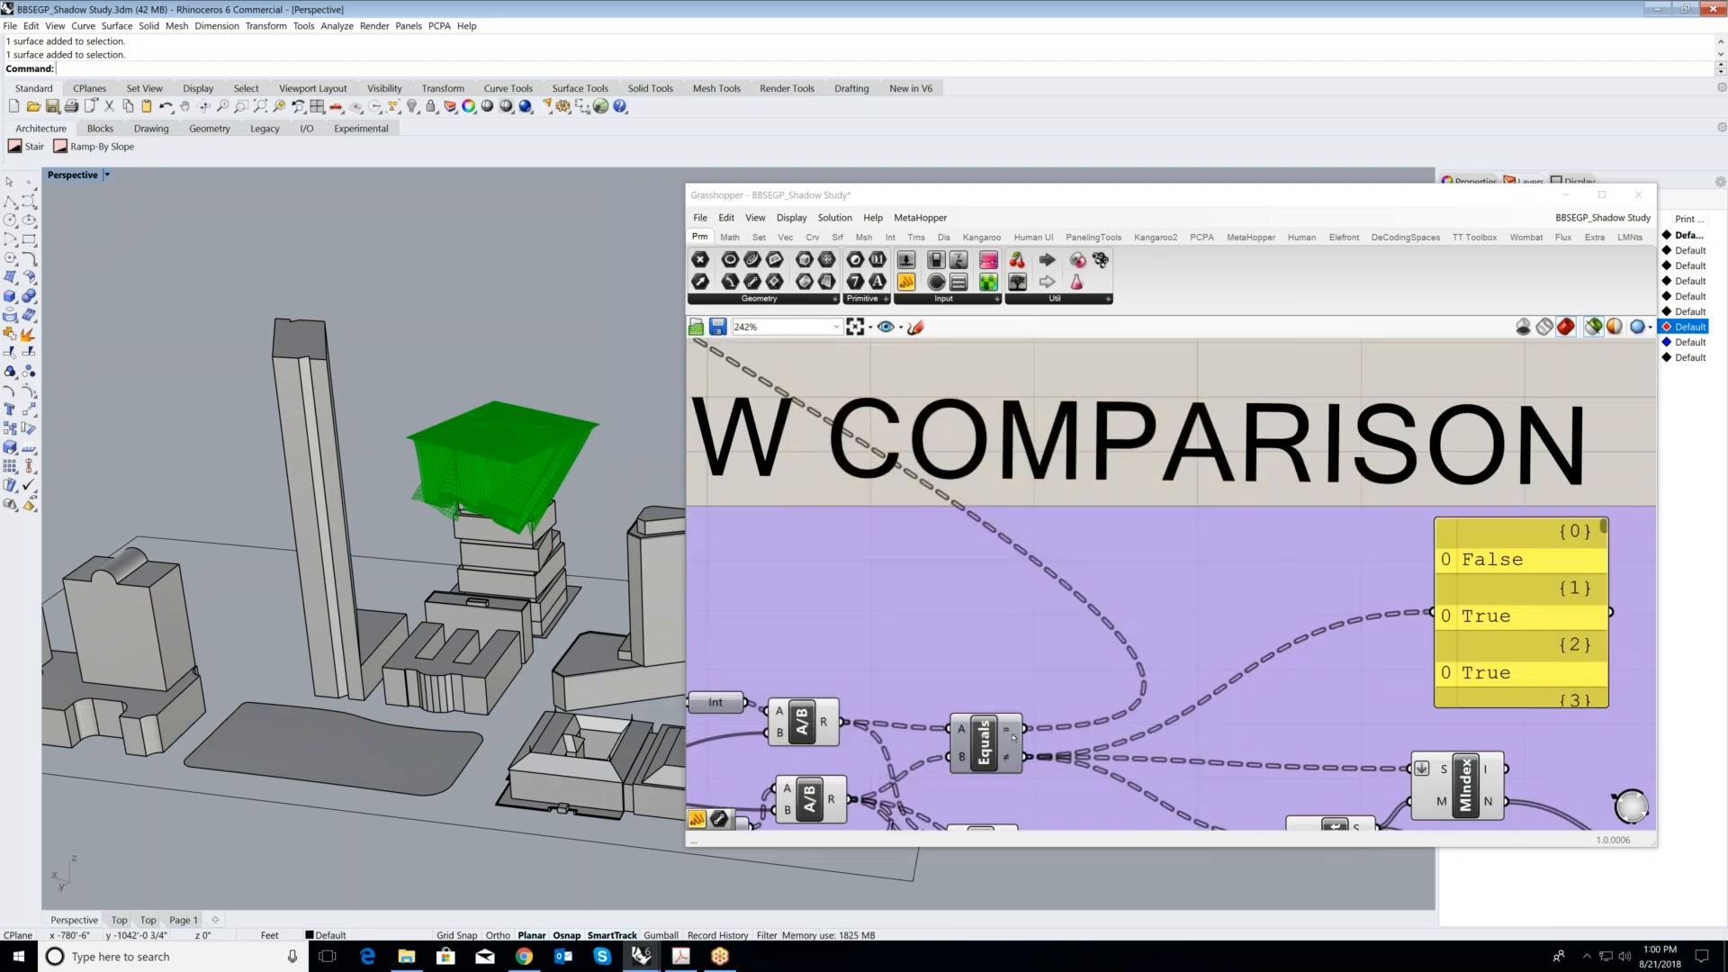
pyautogui.scroll(-2, 1024, 754)
pyautogui.scroll(2, 1017, 747)
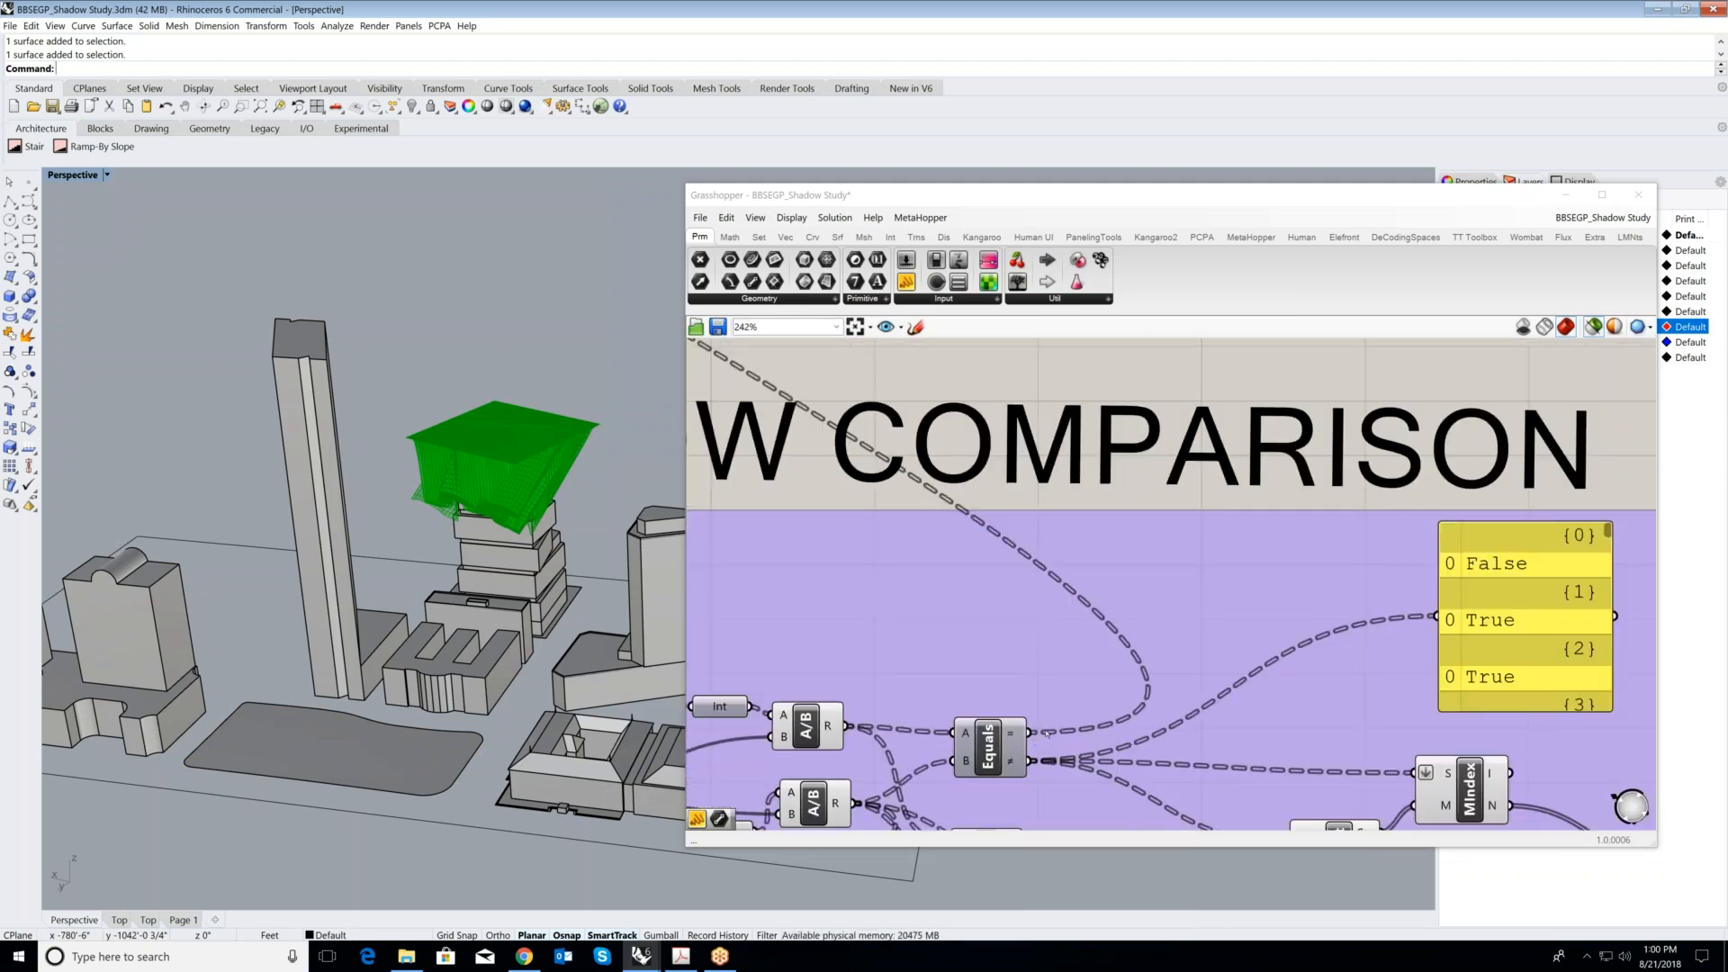
pyautogui.scroll(-2, 1046, 737)
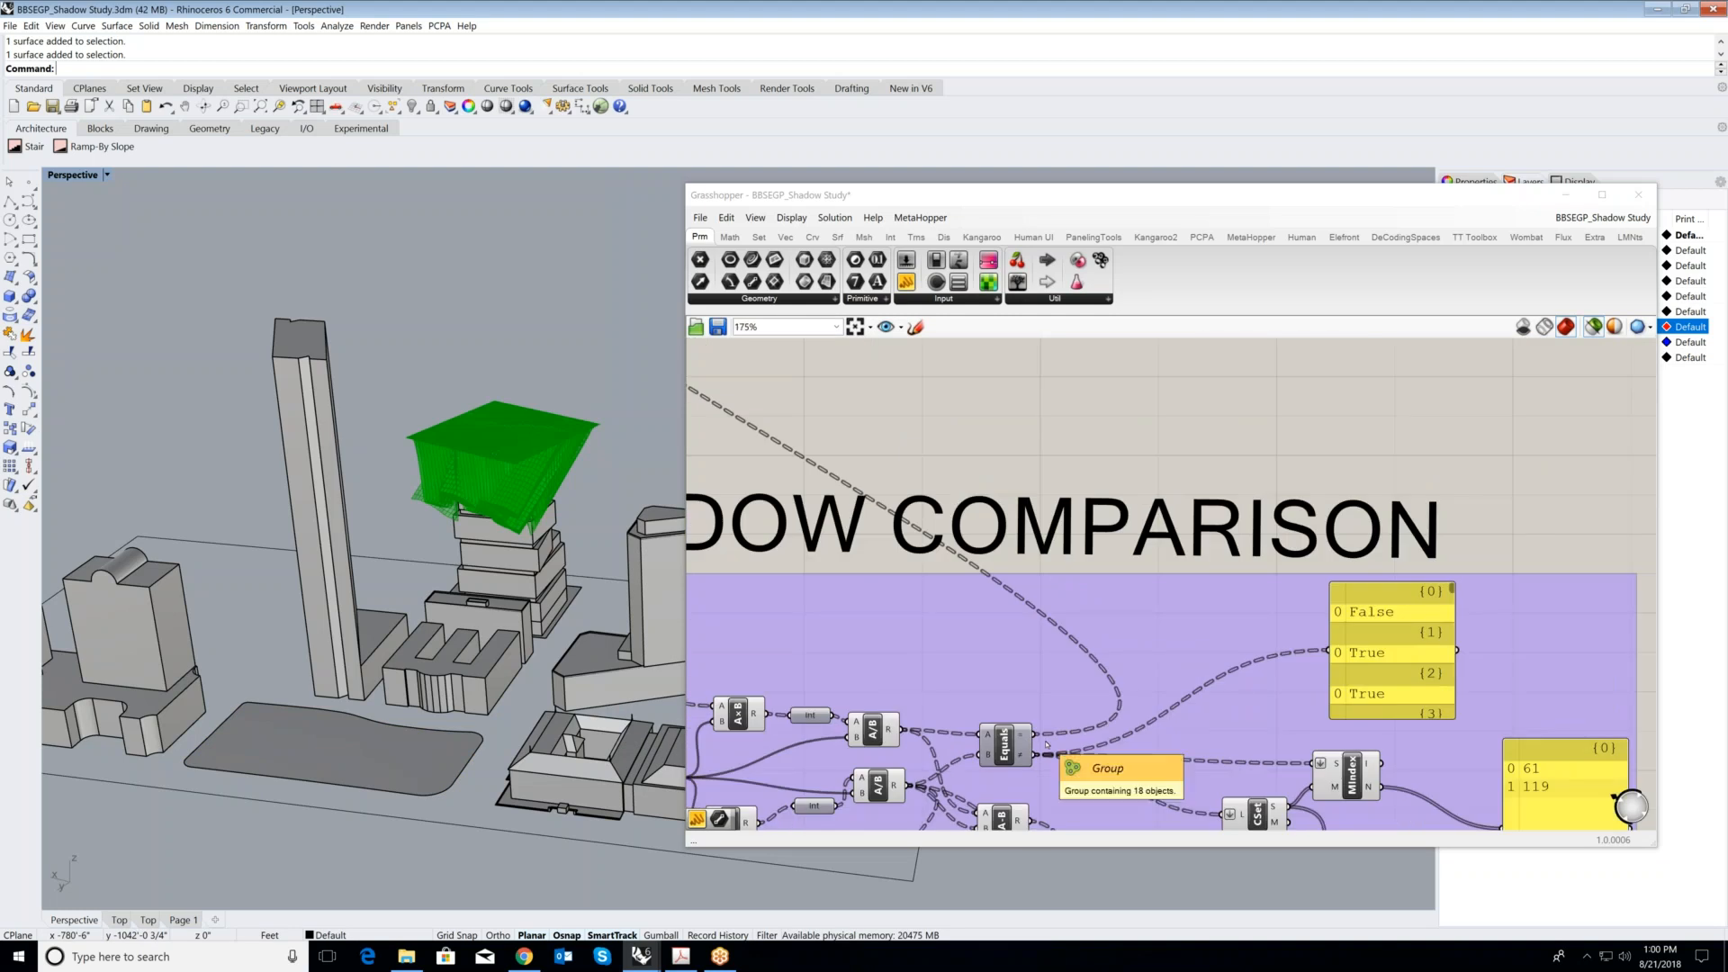
# - Follow the Equals output to the start of the SOLAR ENVELOP group and preview the ground Srf and the MMX component's intersection curves
pyautogui.scroll(-4, 1047, 744)
pyautogui.moveTo(889, 503); pyautogui.dragTo(918, 662, button='right')
pyautogui.scroll(6, 900, 653)
pyautogui.scroll(-8, 891, 719)
pyautogui.scroll(5, 897, 428)
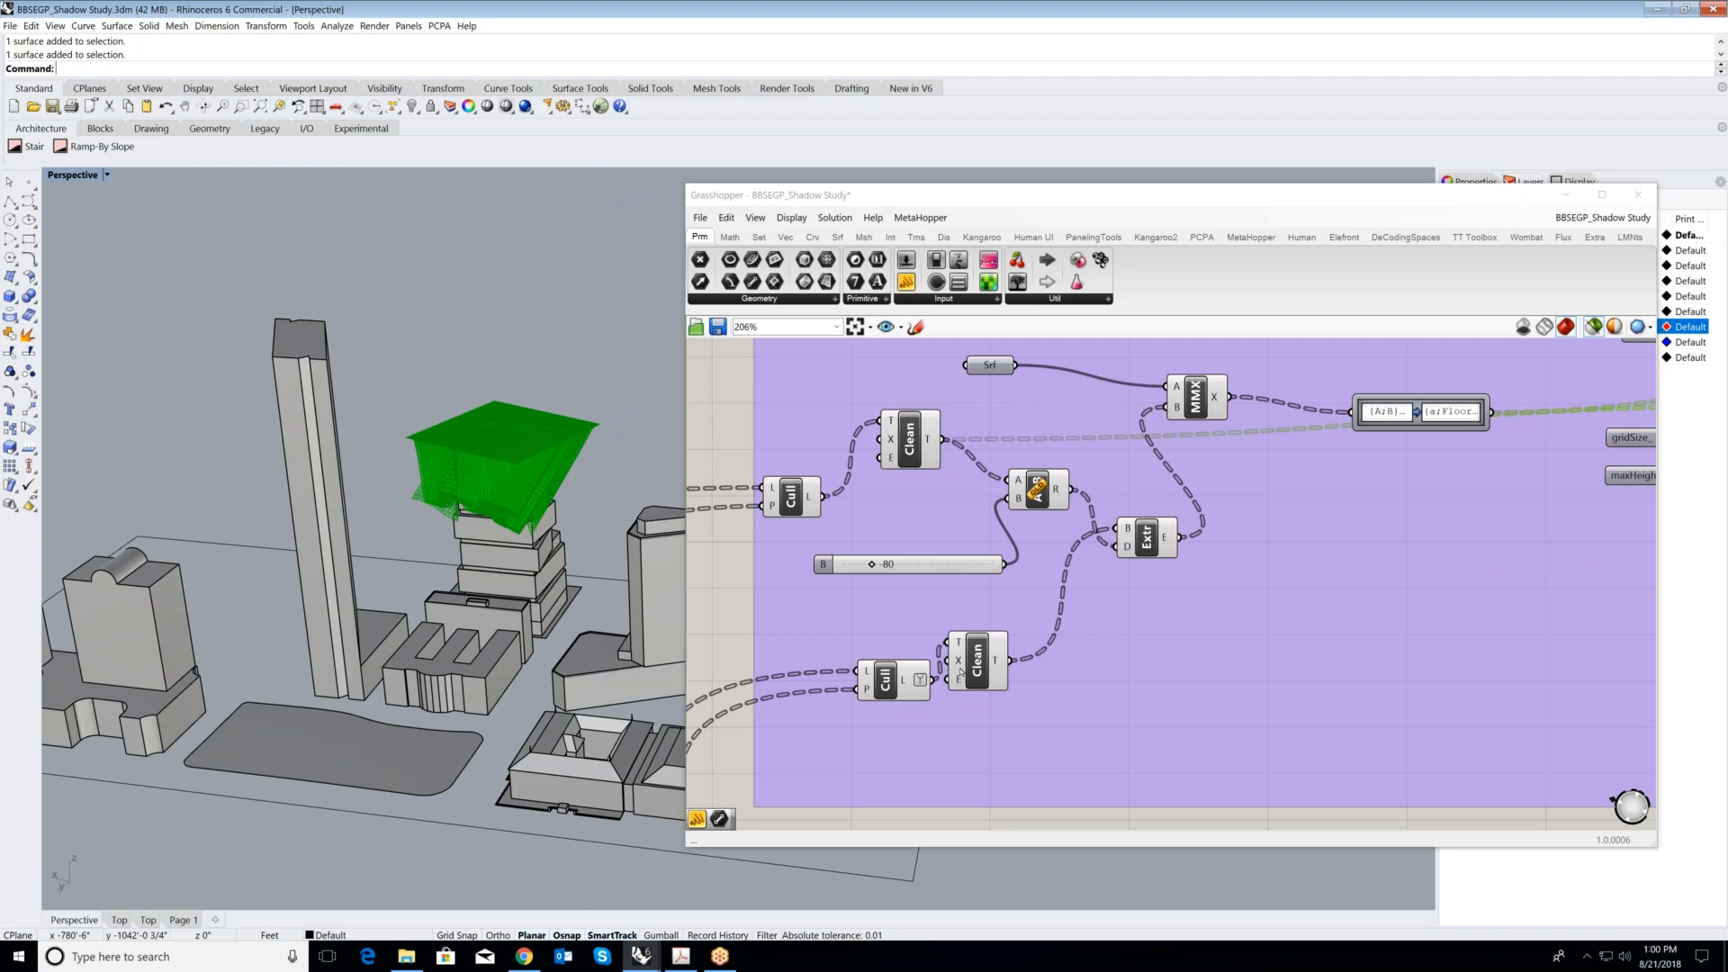
pyautogui.click(989, 365)
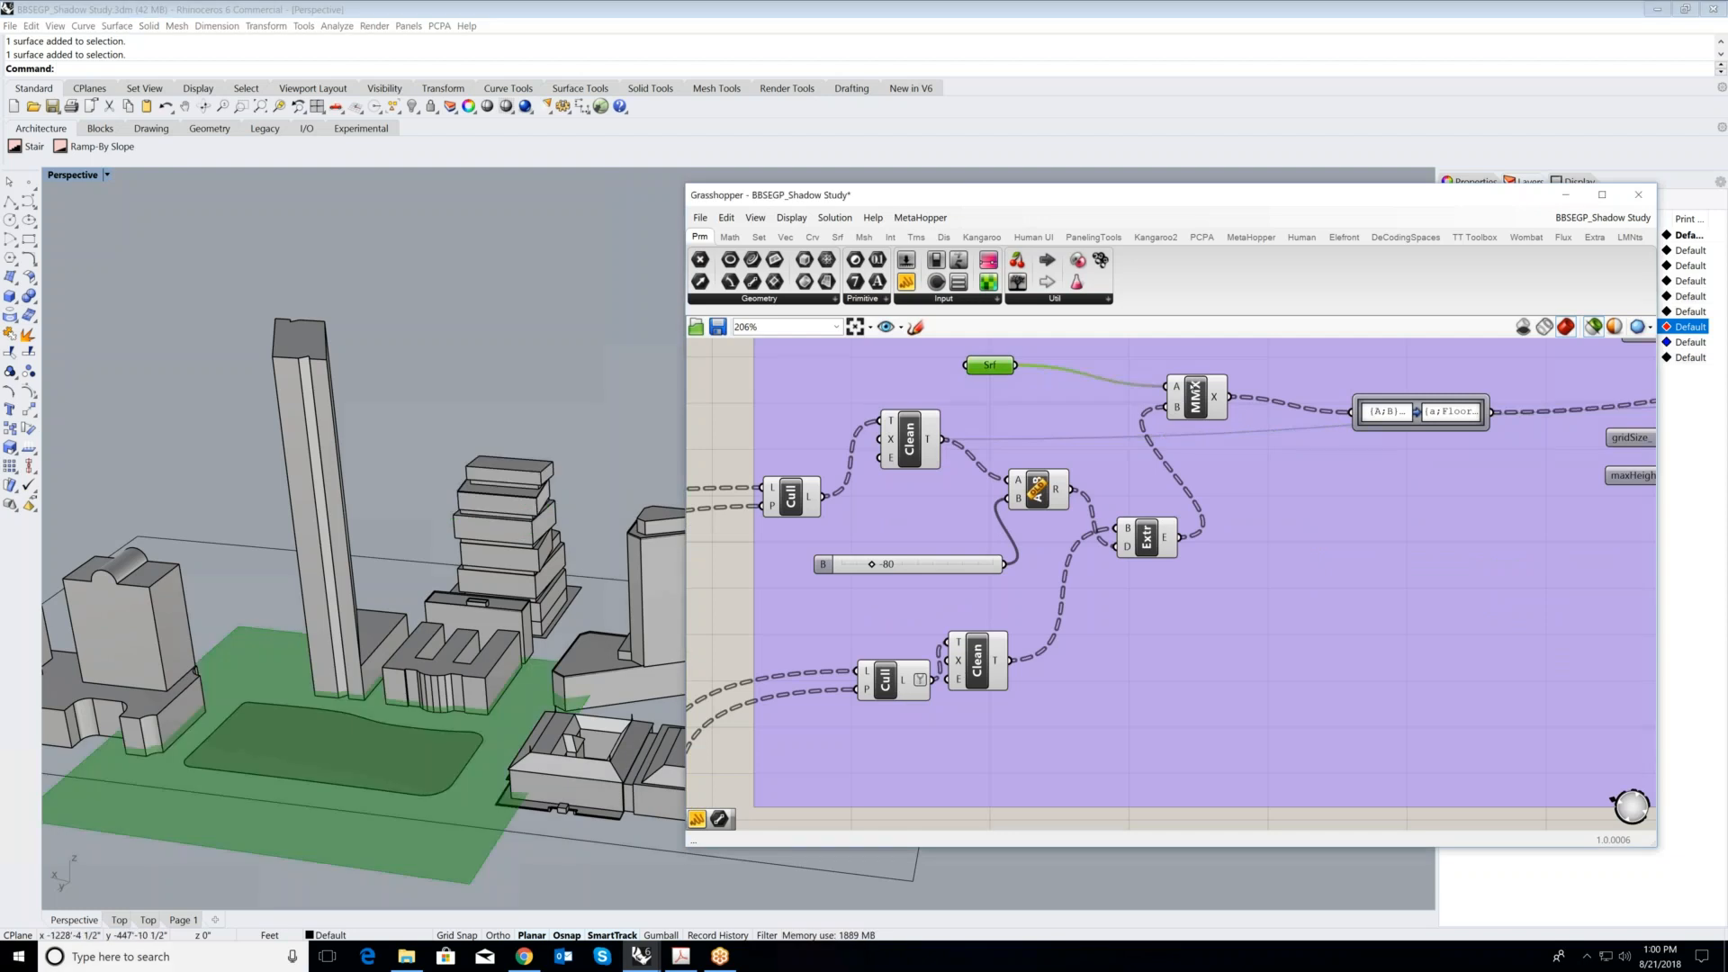
pyautogui.click(1197, 396)
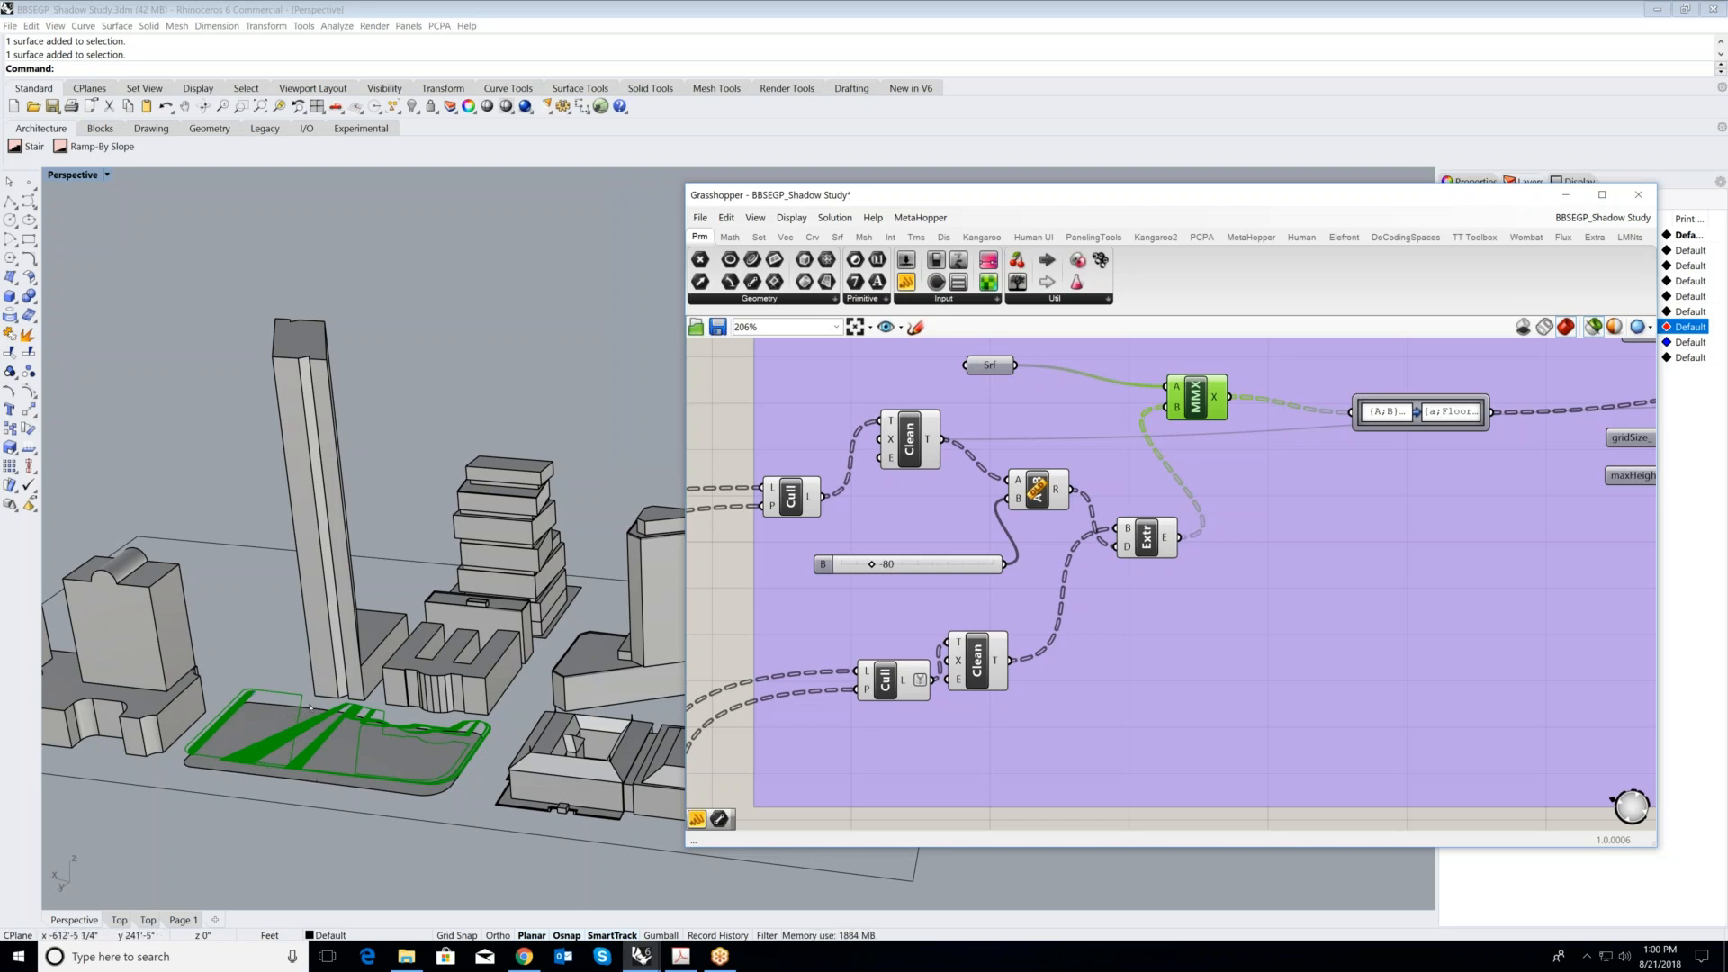
# - Trace the MMX curves into the SolarEnvelope component and preview the base Srf at the stacked tower in the model
pyautogui.scroll(-2, 1258, 474)
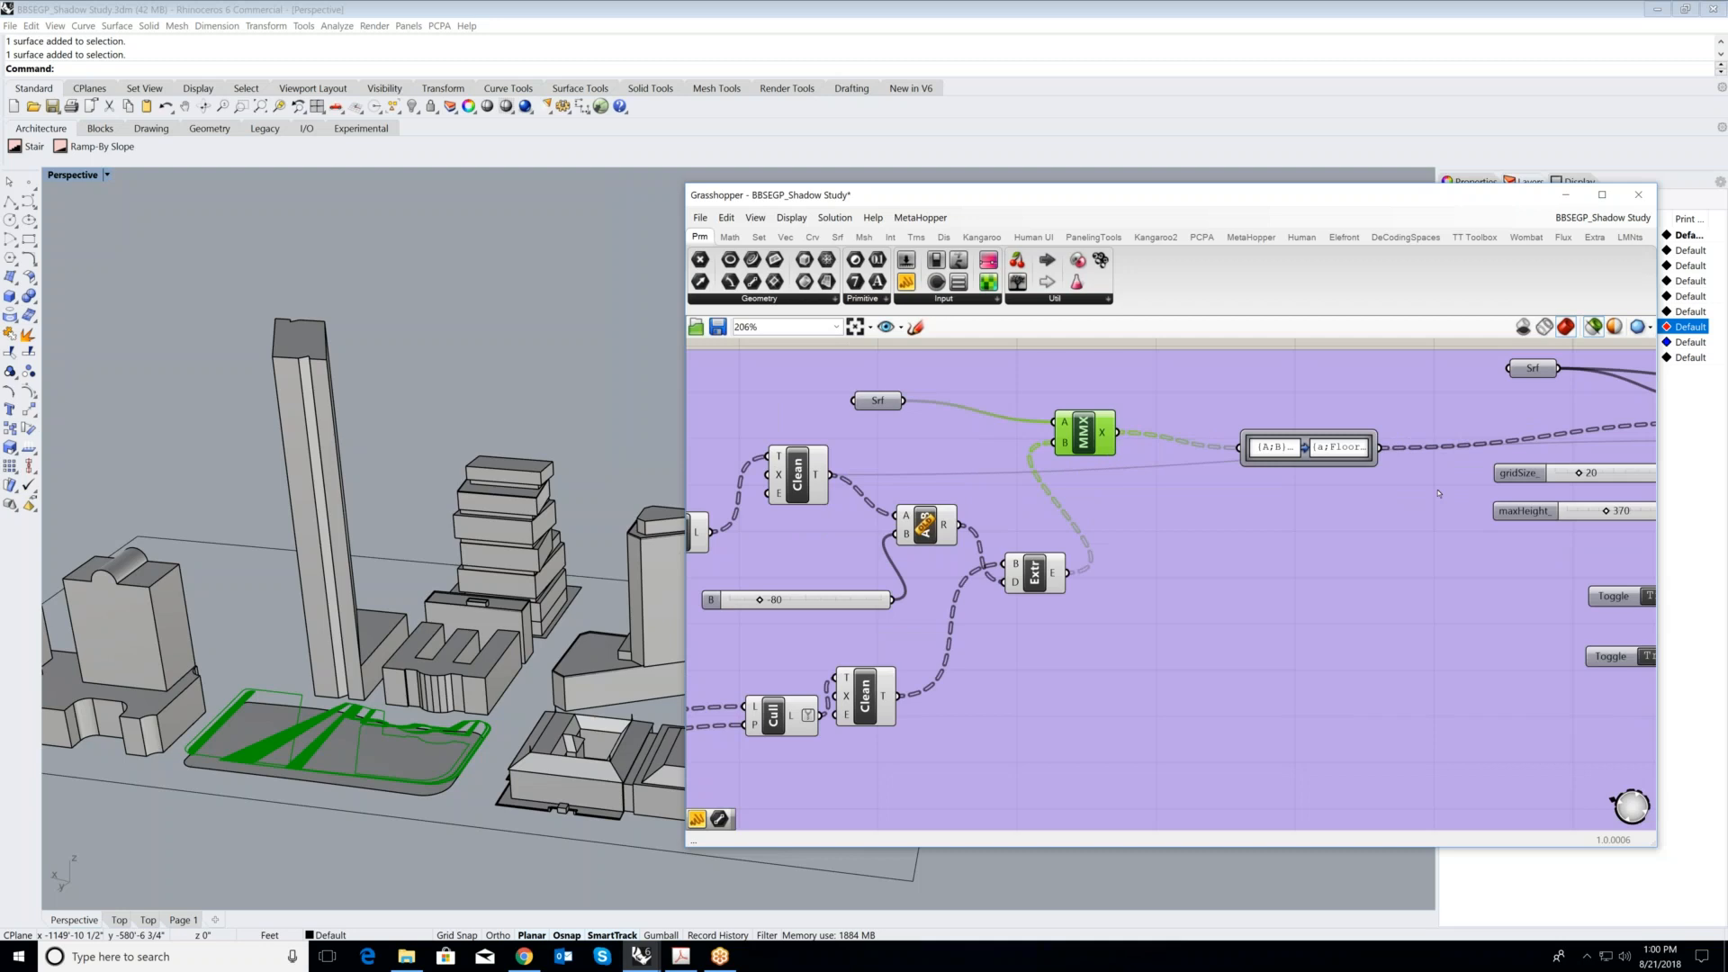
pyautogui.scroll(-1, 1451, 445)
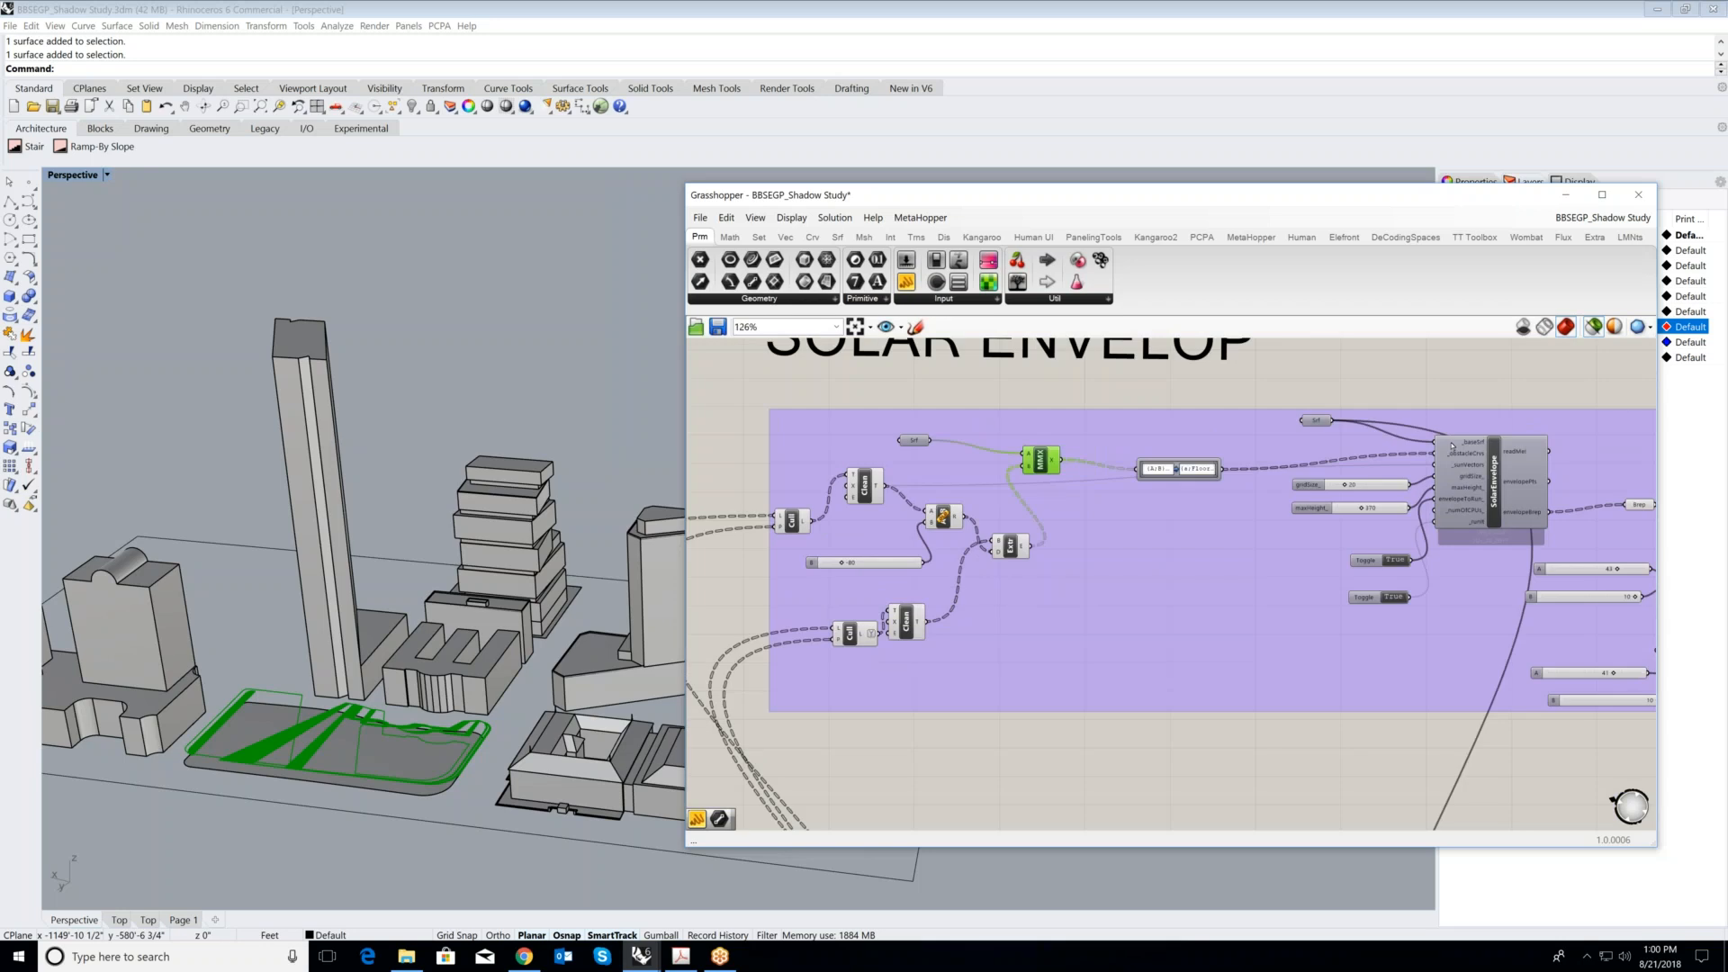
pyautogui.scroll(4, 1451, 444)
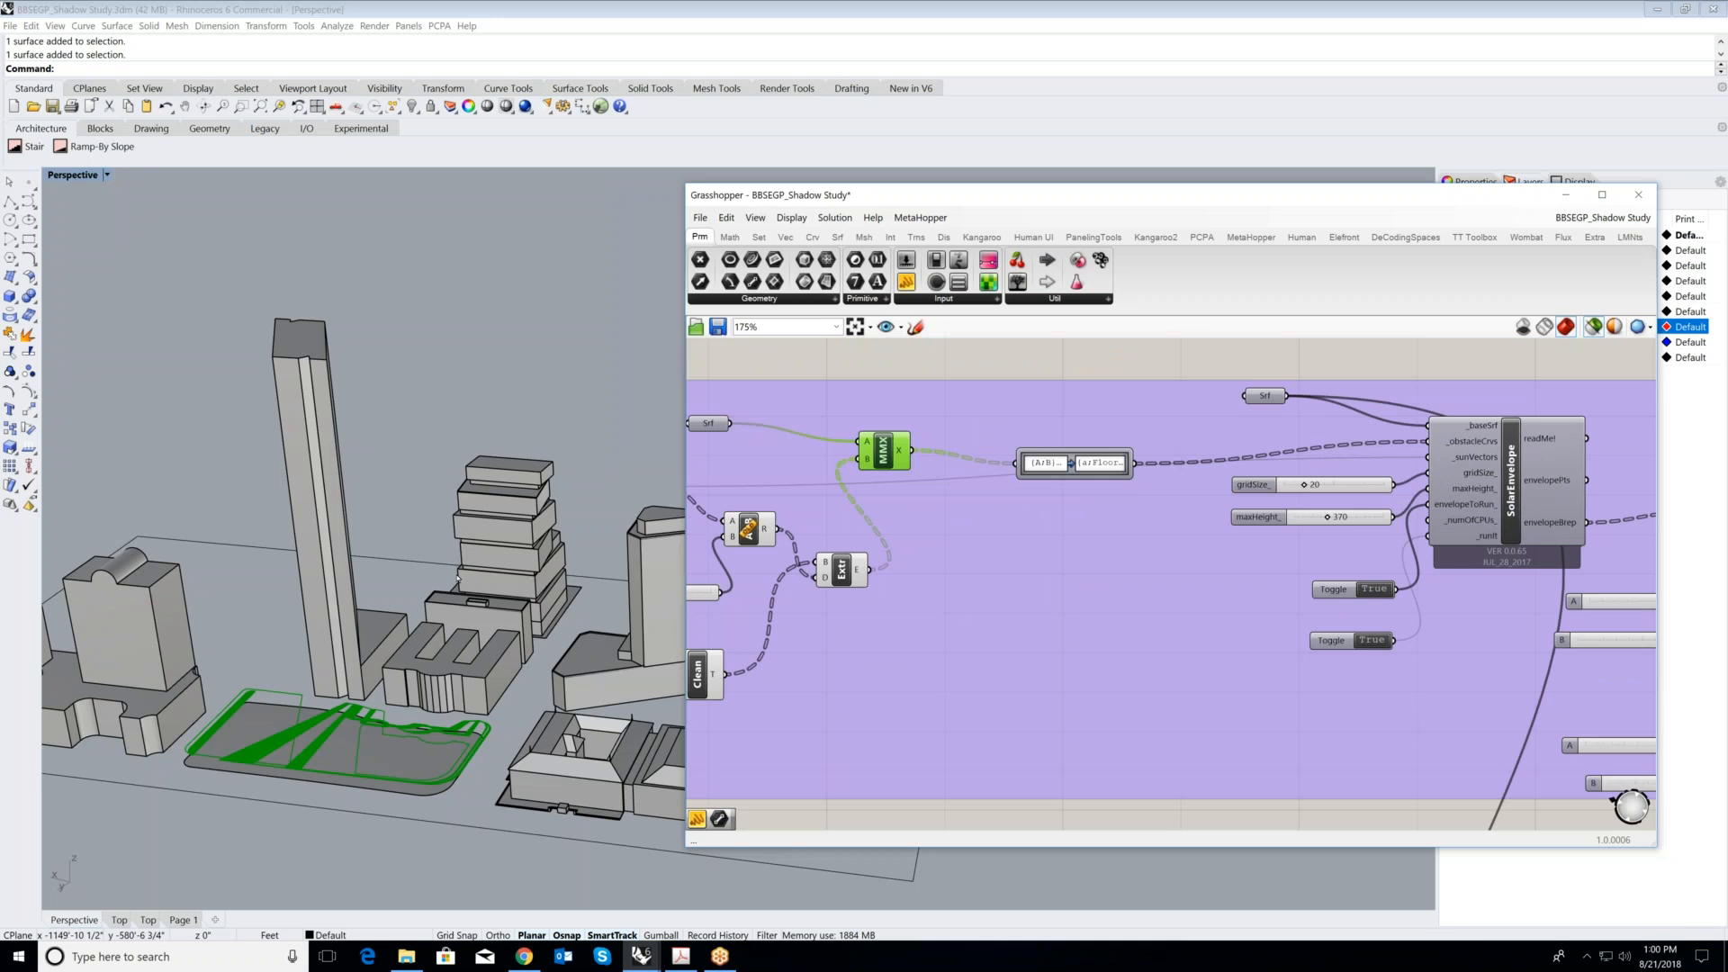
pyautogui.click(1175, 386)
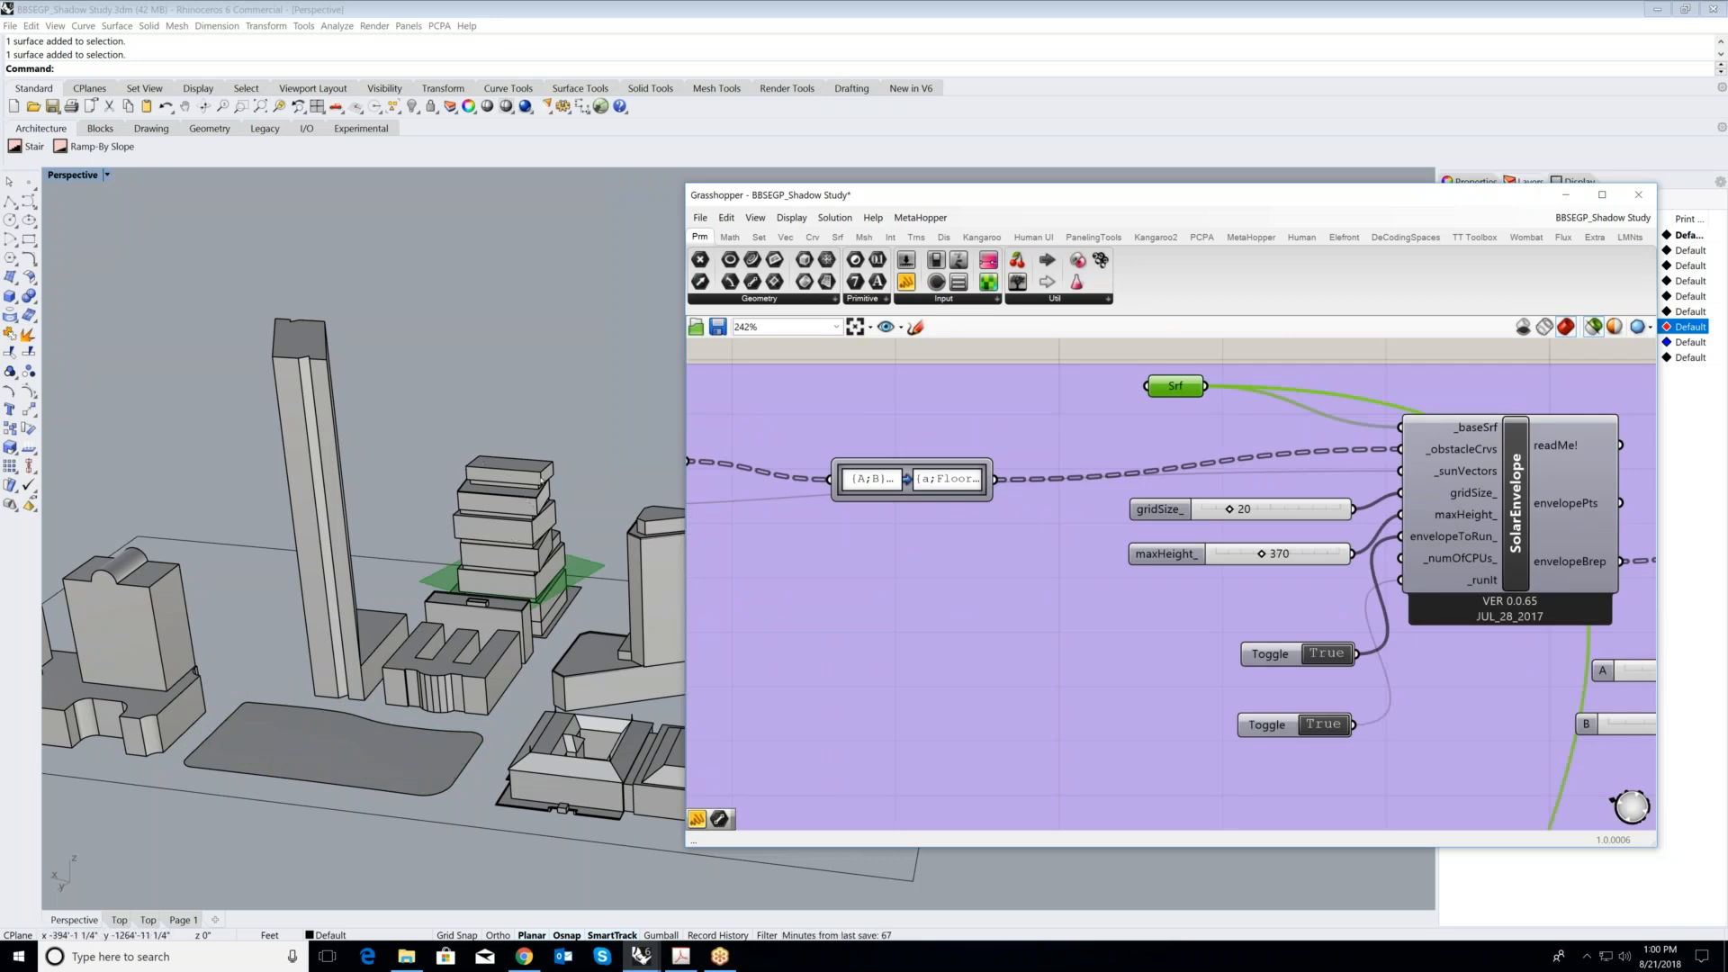
pyautogui.scroll(-2, 456, 522)
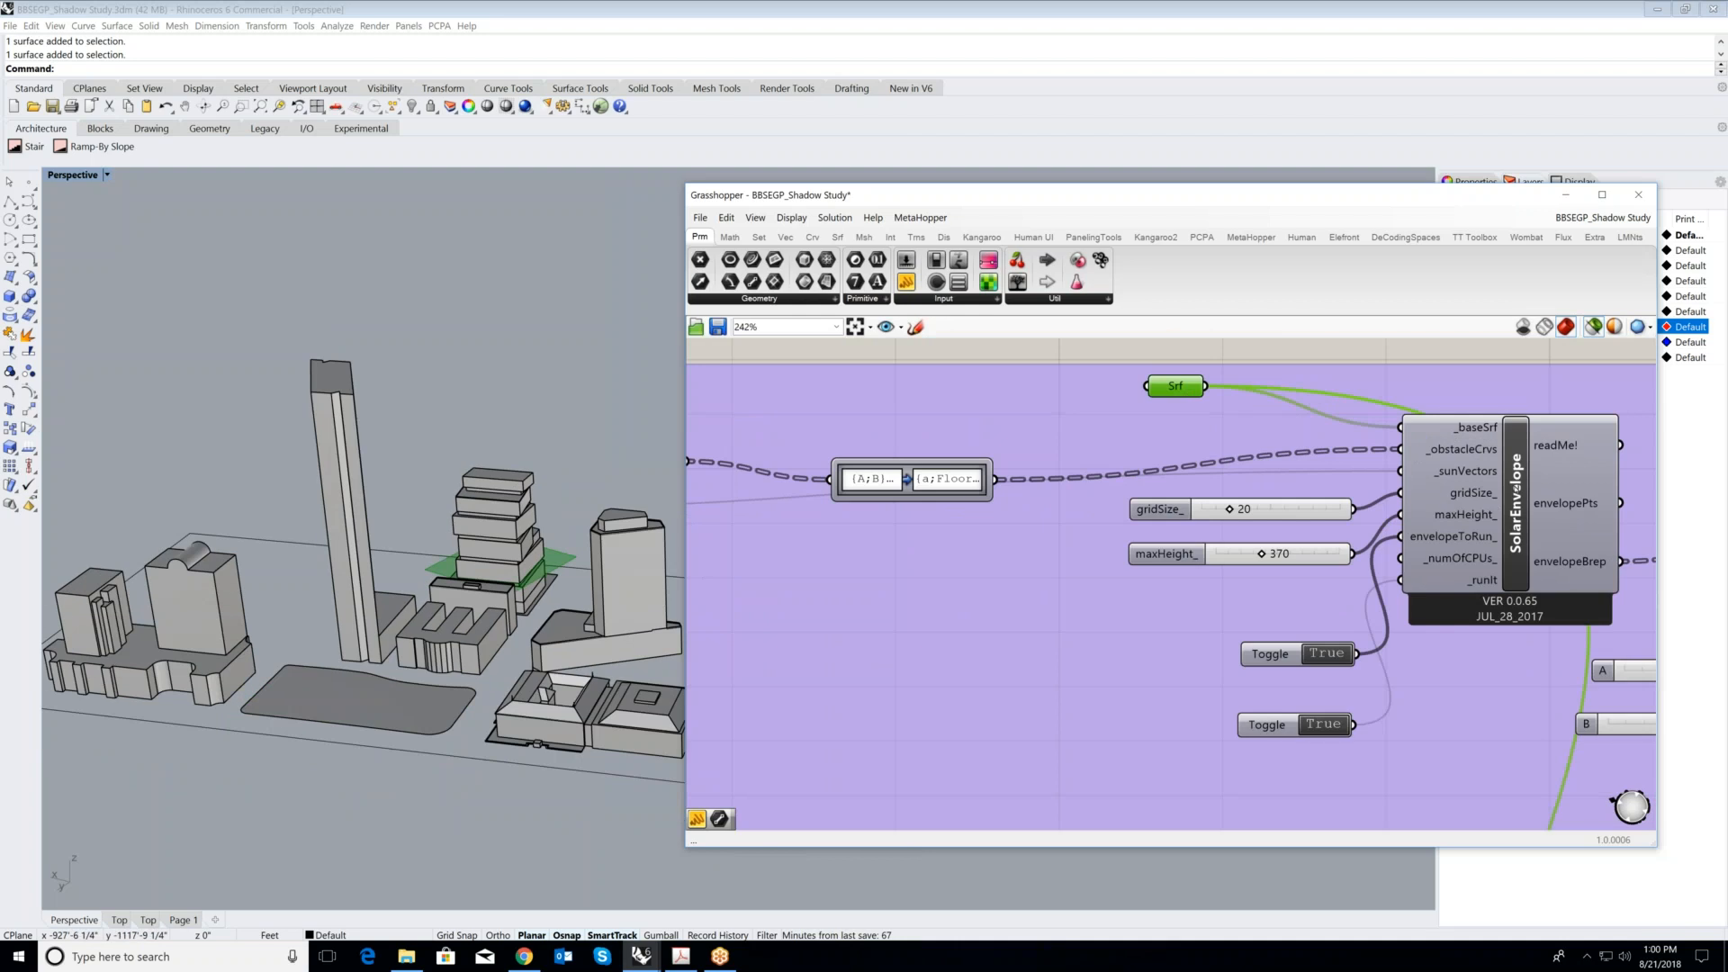
# - Preview the SolarEnvelope component's result and examine the envelope's underside above the tower up close
pyautogui.click(1517, 487)
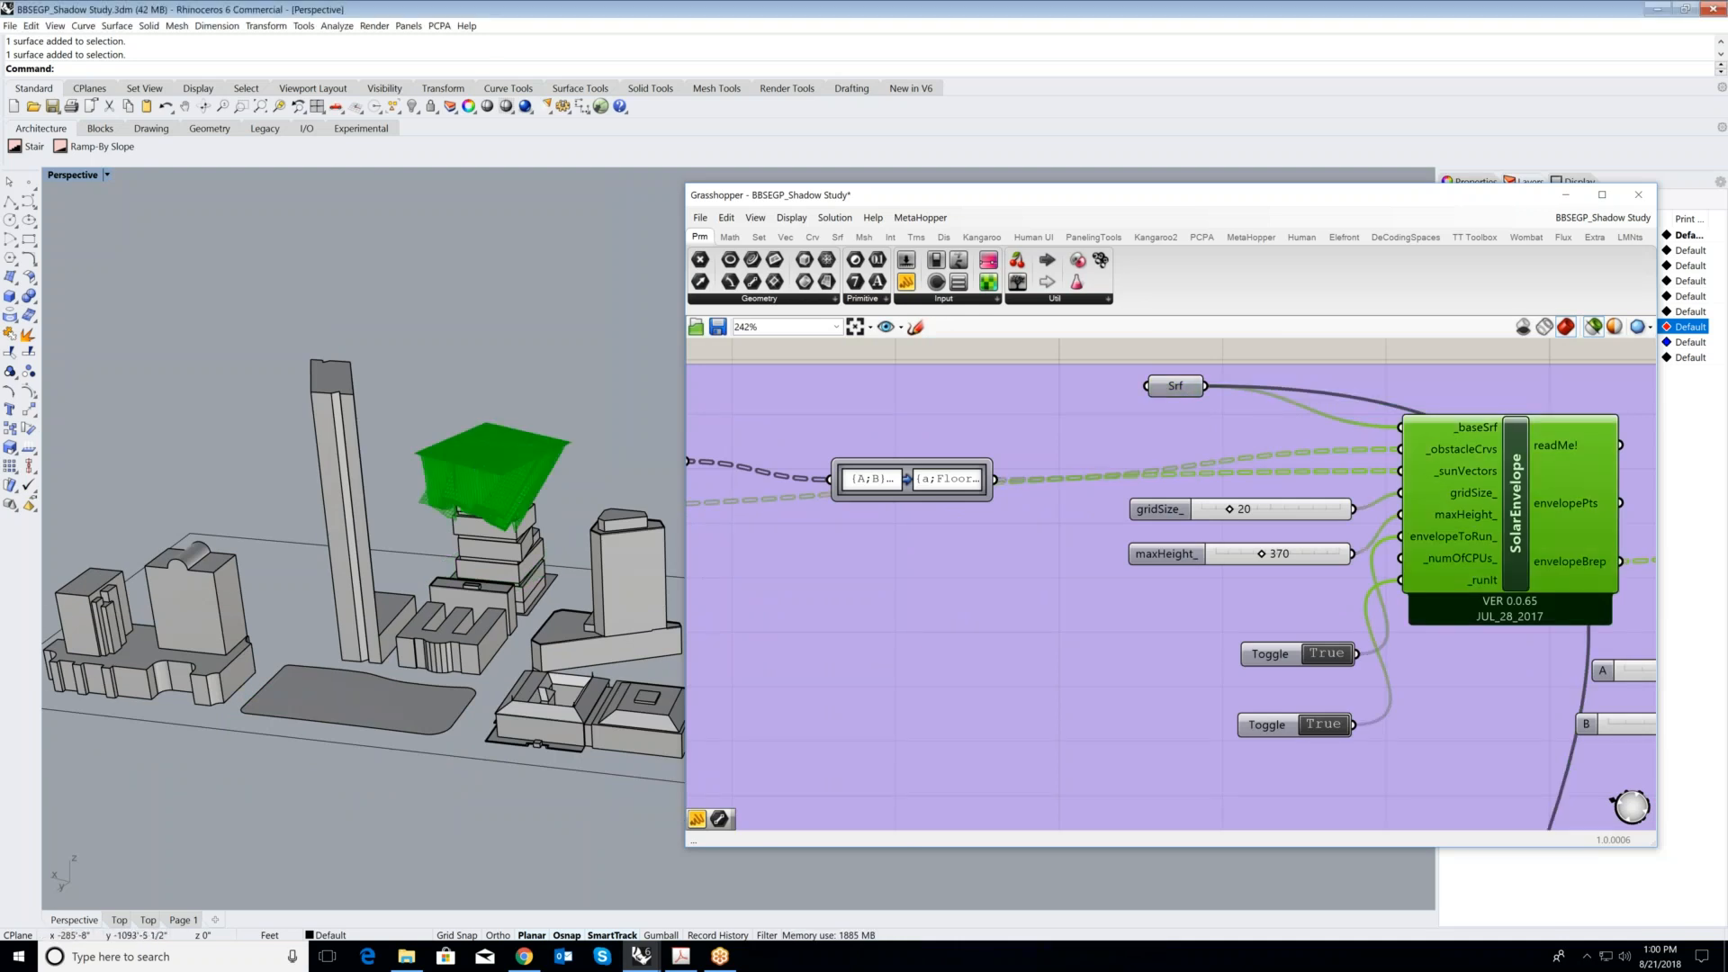
pyautogui.scroll(5, 501, 550)
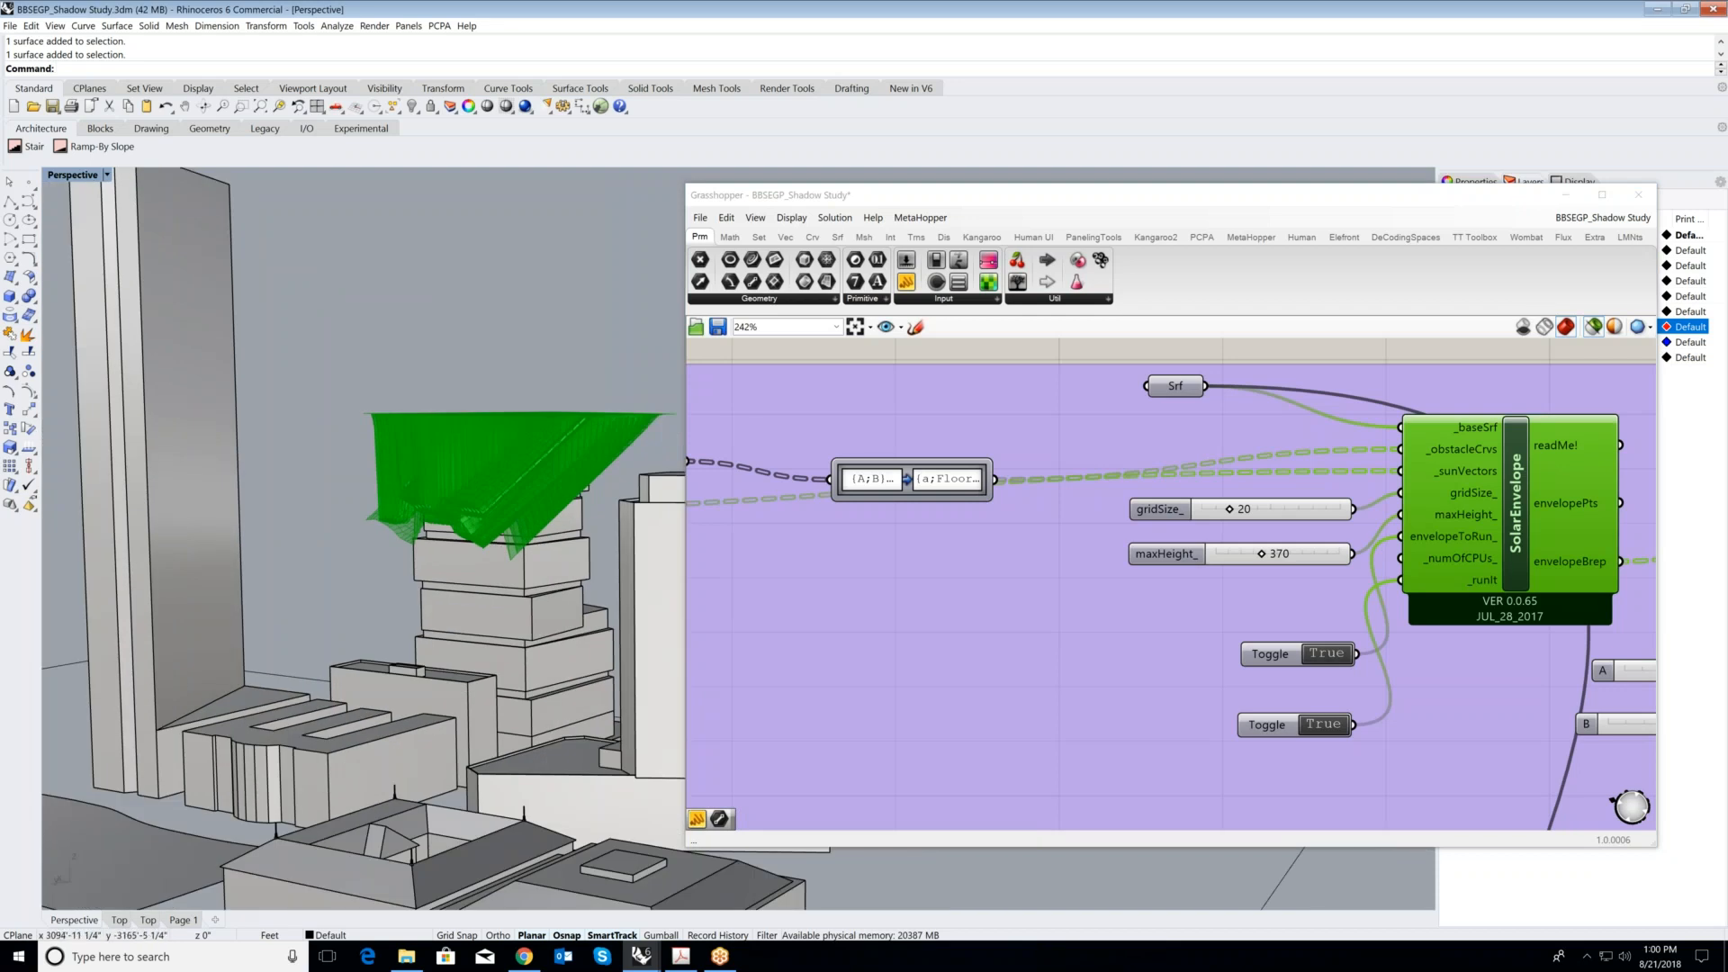
pyautogui.scroll(4, 504, 595)
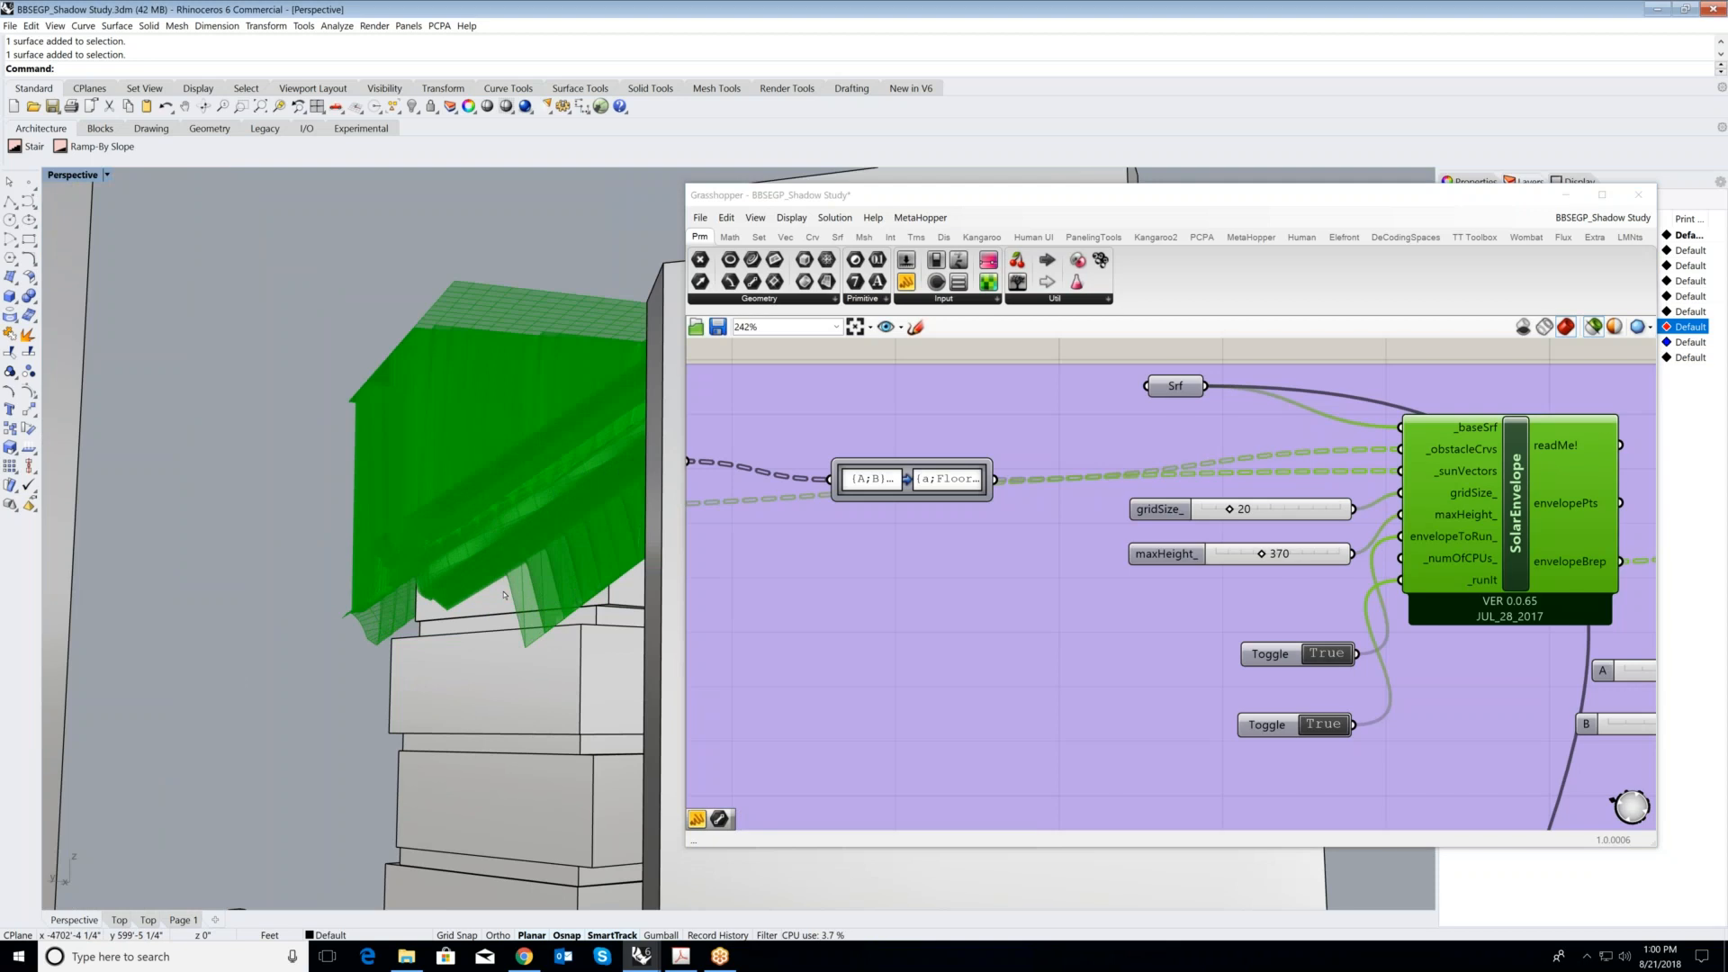
pyautogui.scroll(-2, 442, 601)
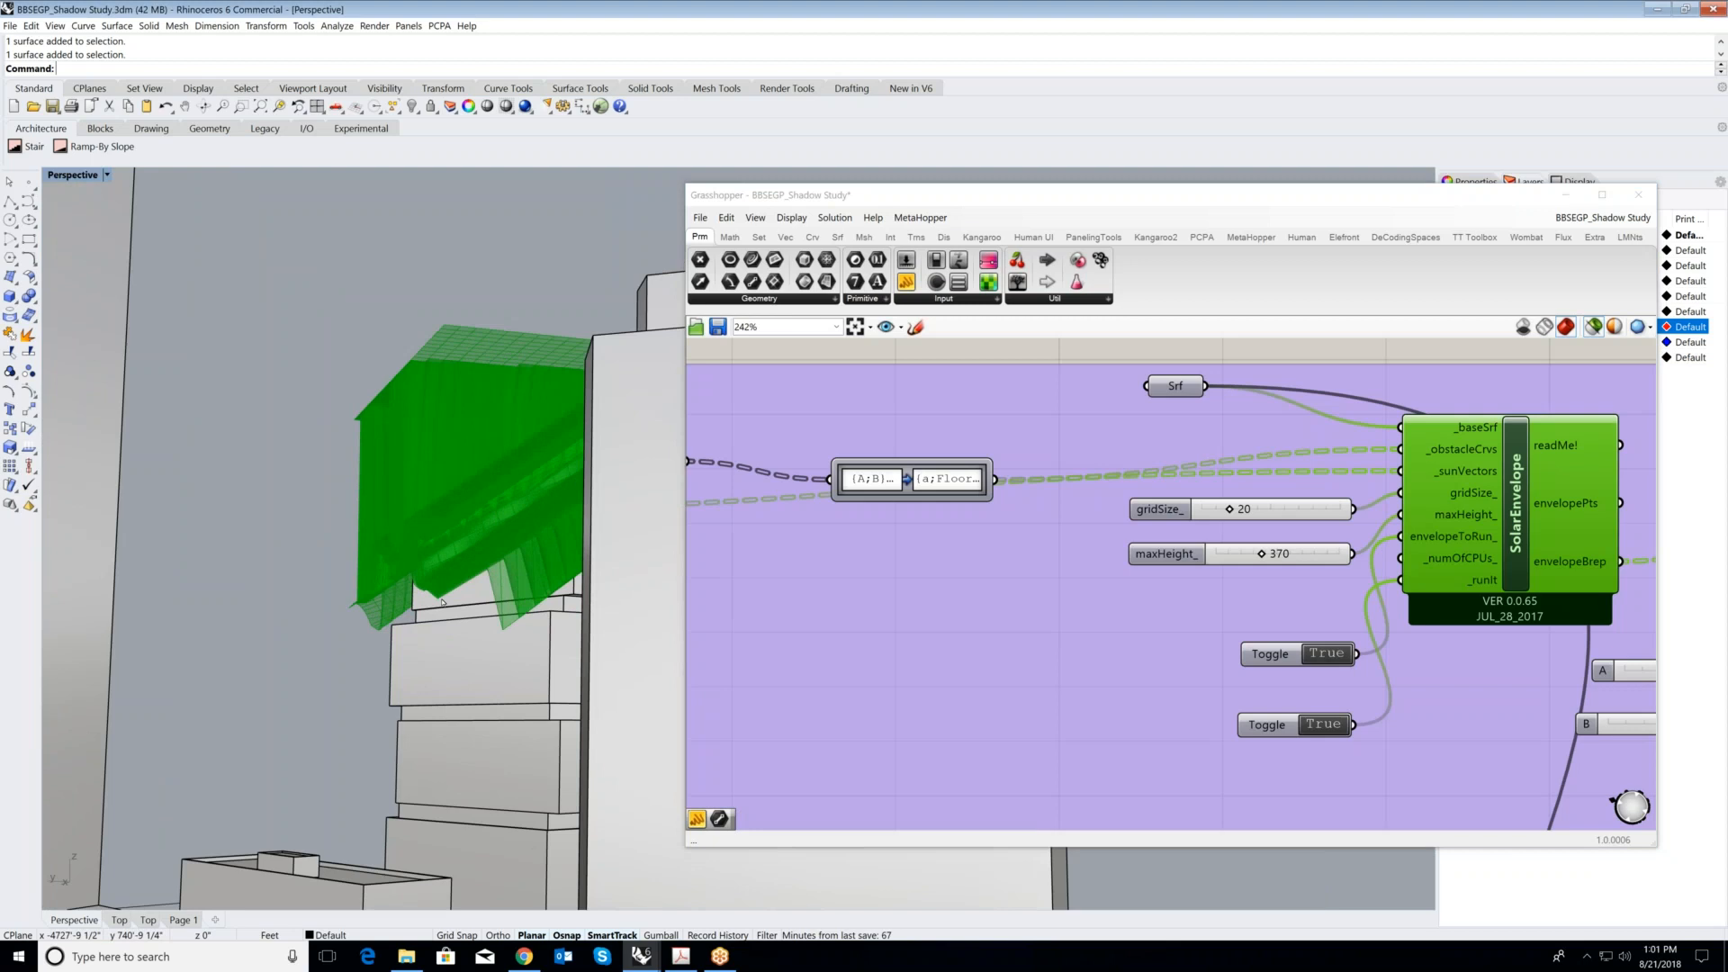
# - Follow the SolarEnvelope's Brep output to the Extrude component beside it and preview the extruded volume above the tower
pyautogui.moveTo(442, 487); pyautogui.dragTo(540, 576, button='right')
pyautogui.scroll(-5, 540, 576)
pyautogui.scroll(-5, 953, 552)
pyautogui.scroll(5, 1370, 589)
pyautogui.moveTo(1371, 589); pyautogui.dragTo(1149, 559, button='right')
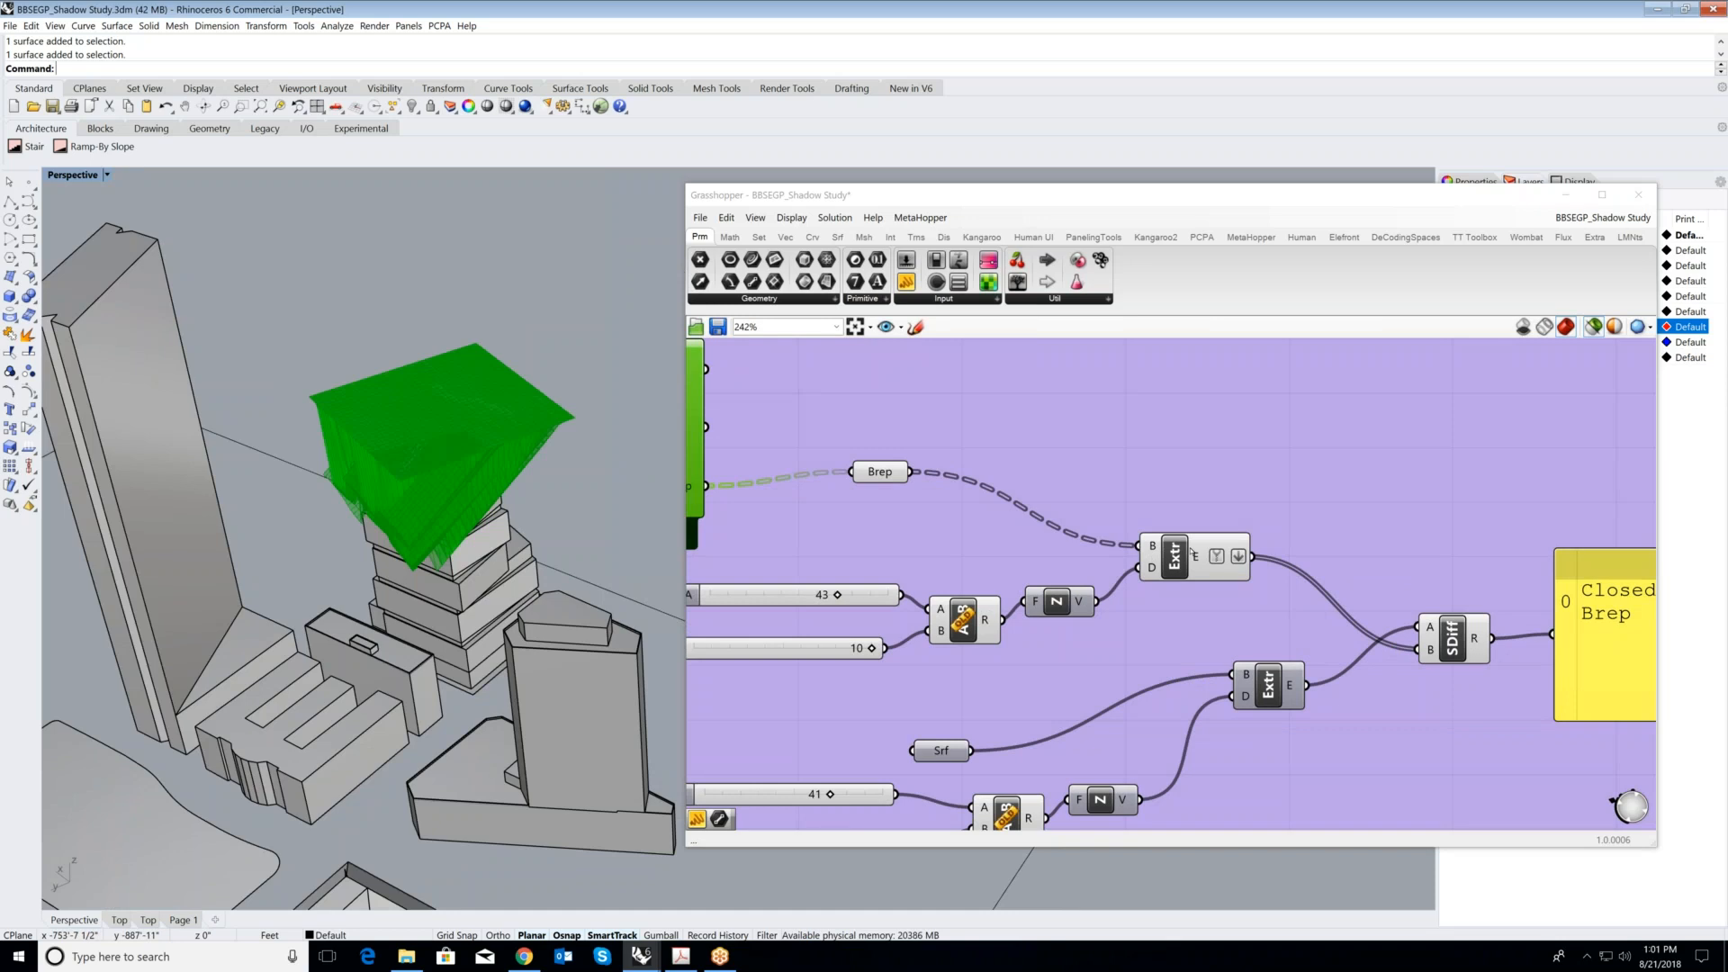
pyautogui.click(1190, 553)
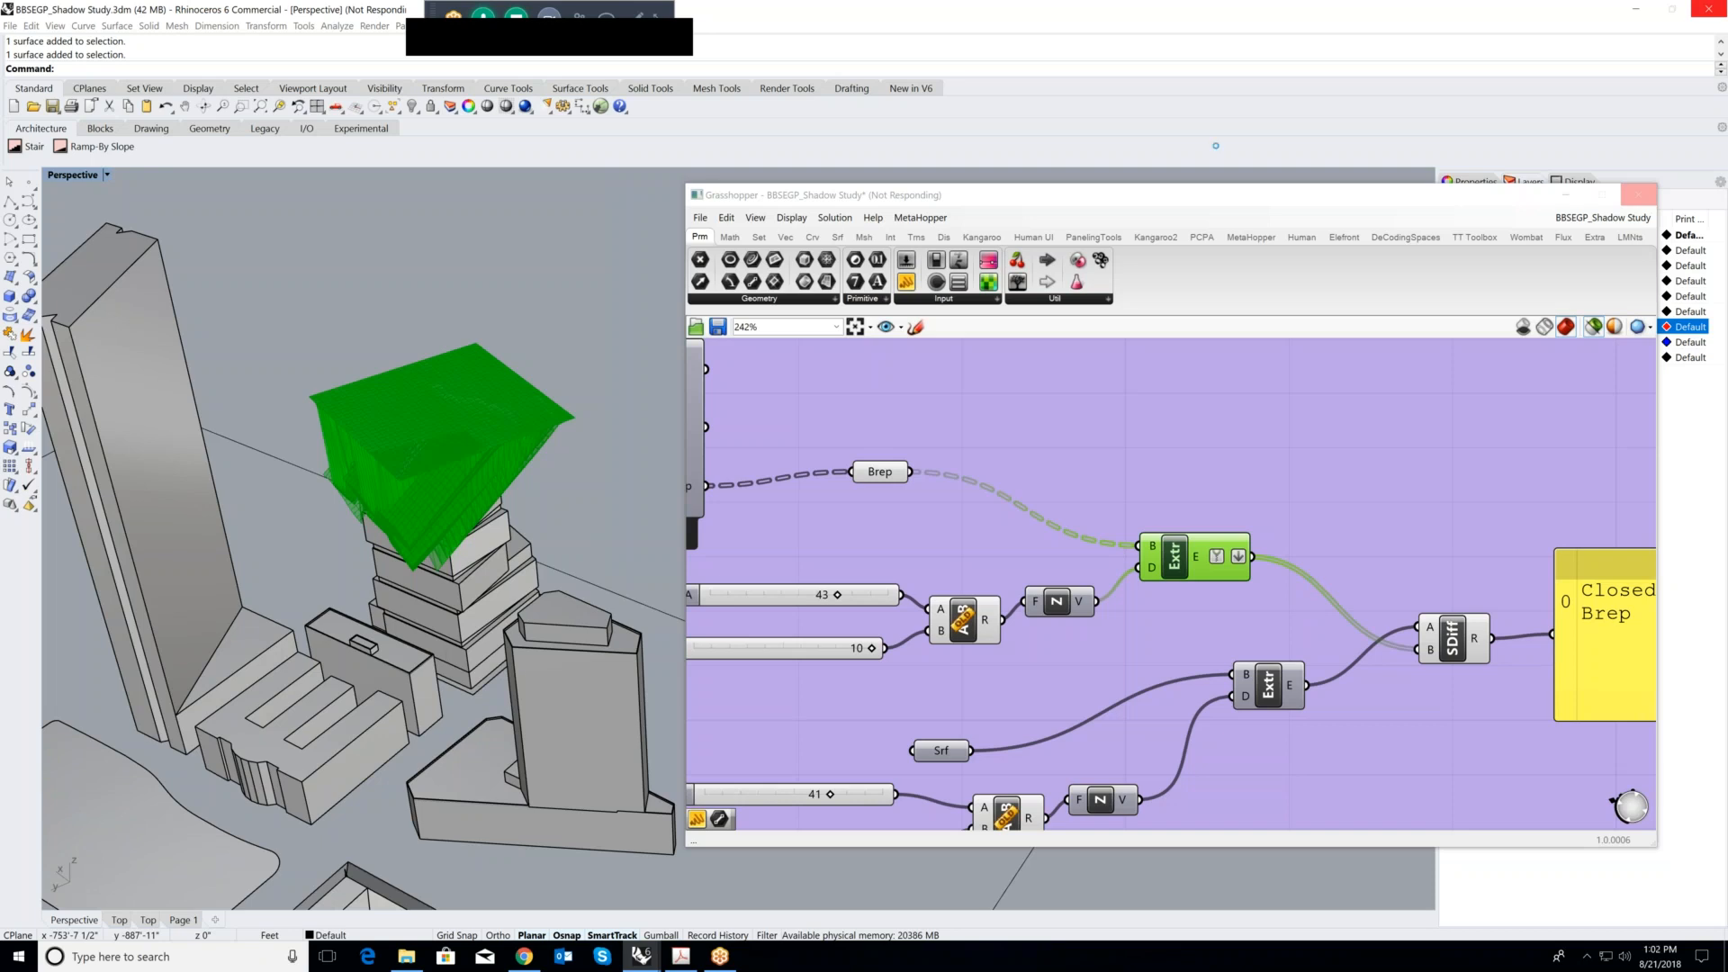
# - Switch to Adobe Acrobat and view the Shadow Comparison chart on page 3 of the training PDF
pyautogui.click(1566, 195)
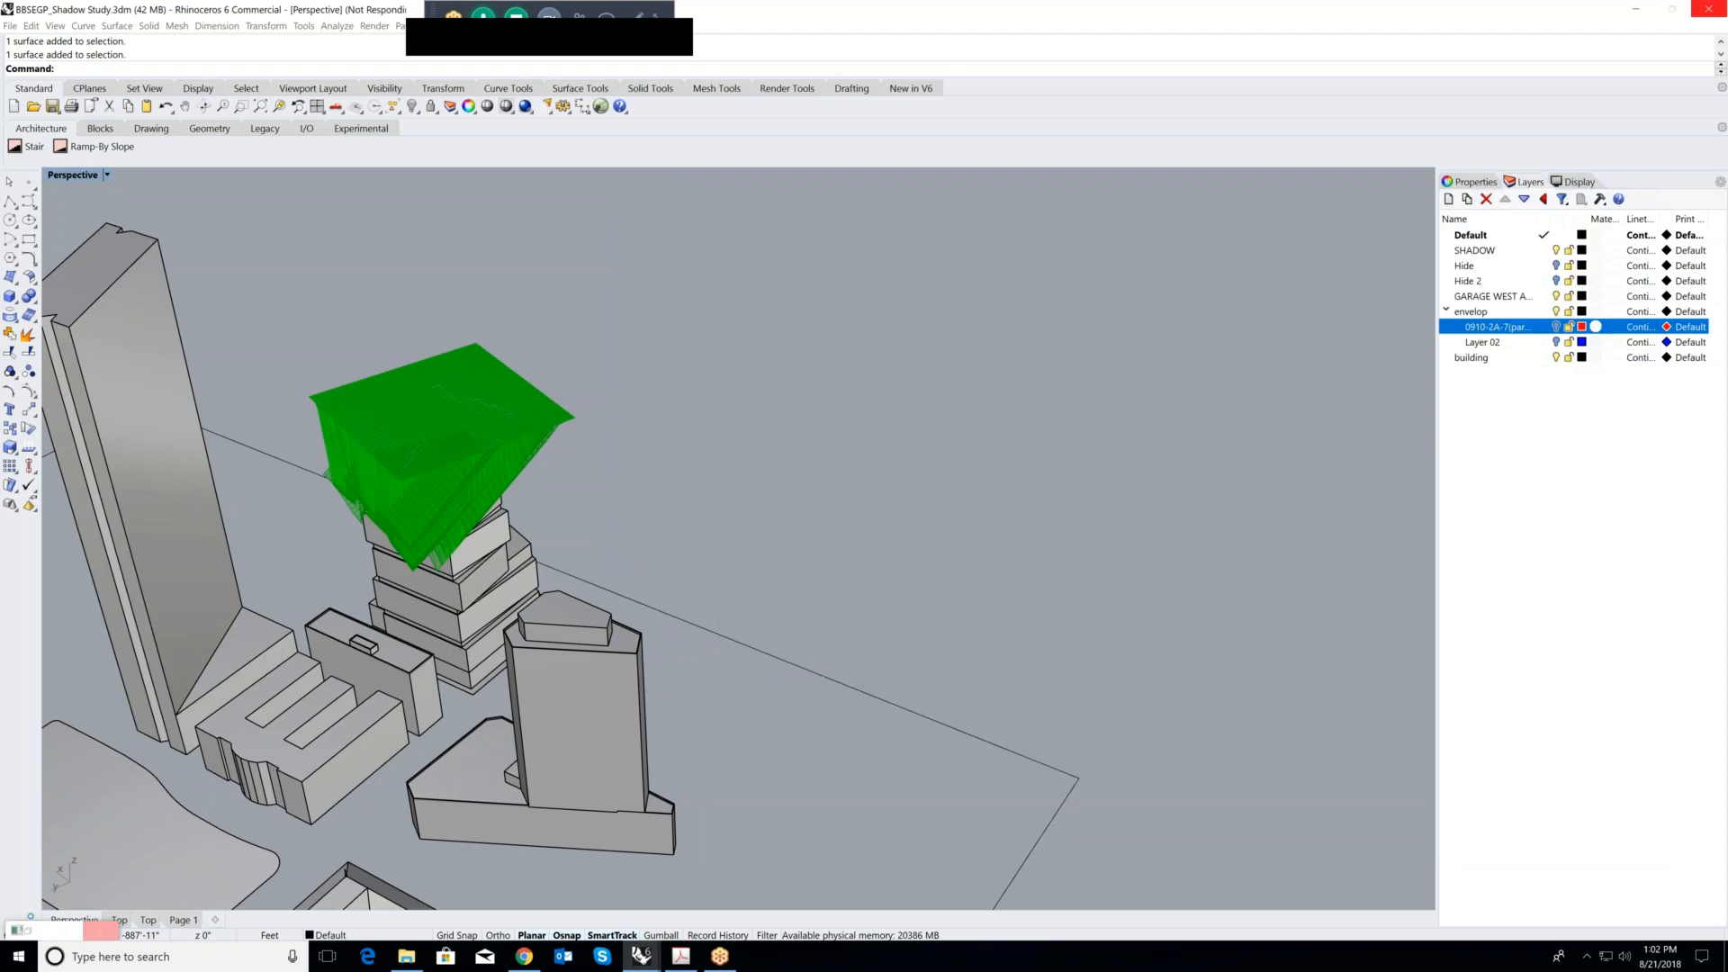
pyautogui.click(28, 930)
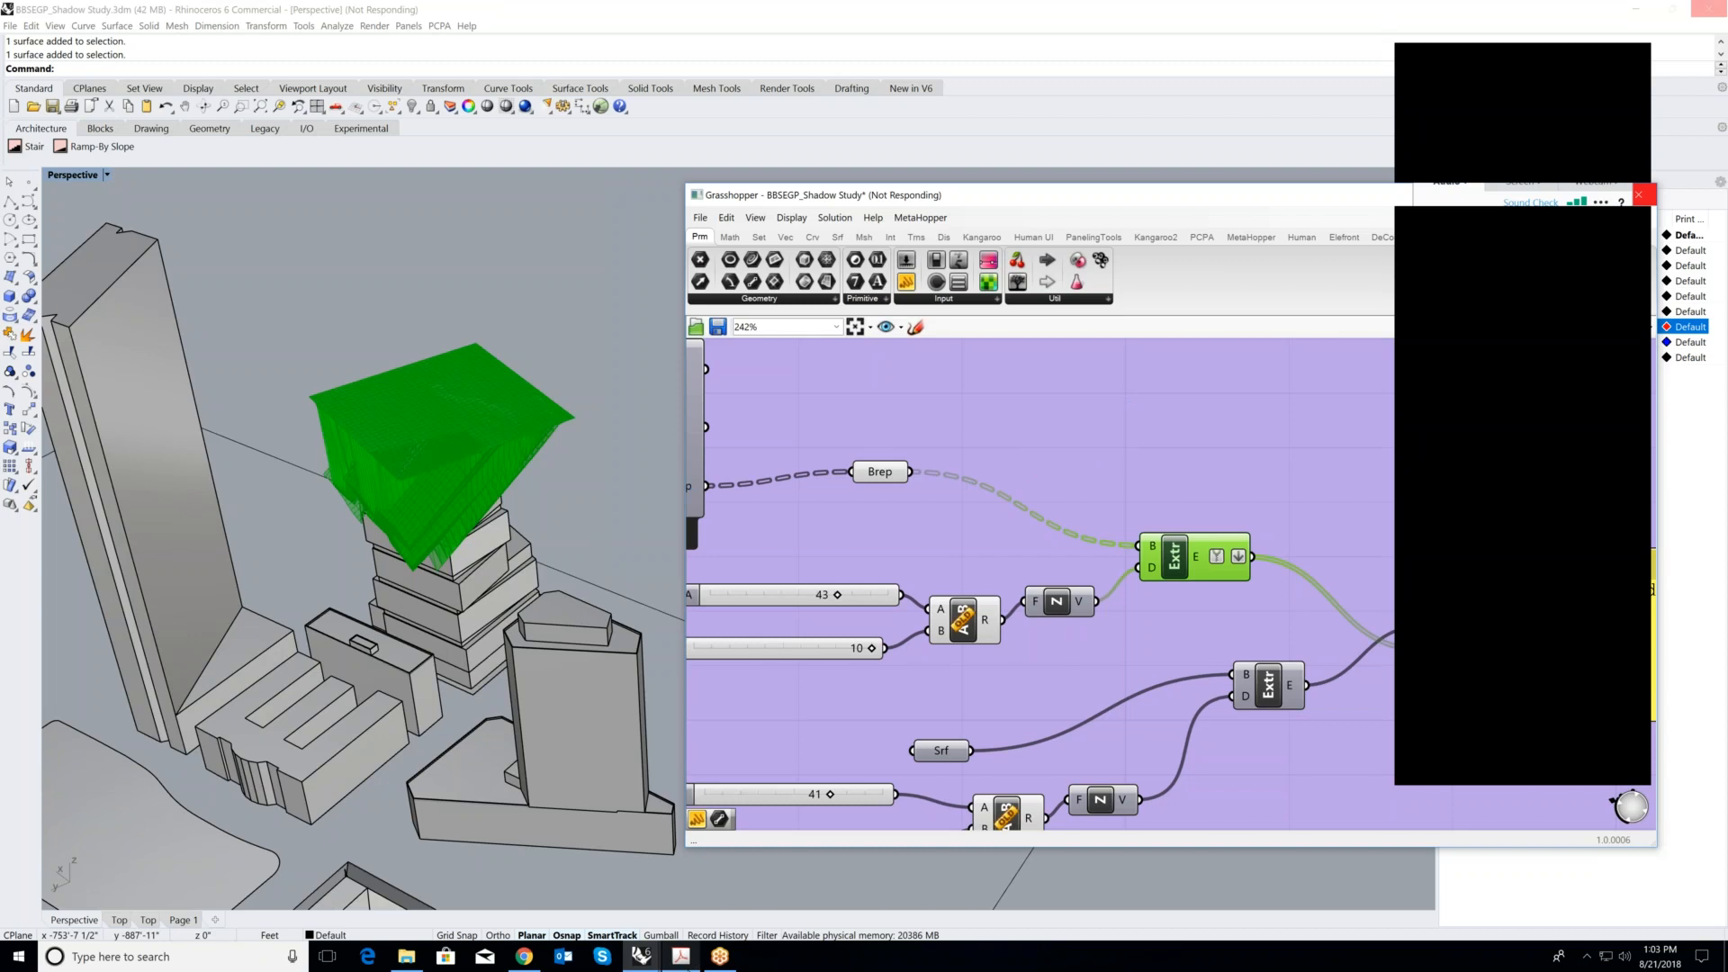
pyautogui.click(698, 959)
pyautogui.scroll(-2, 700, 512)
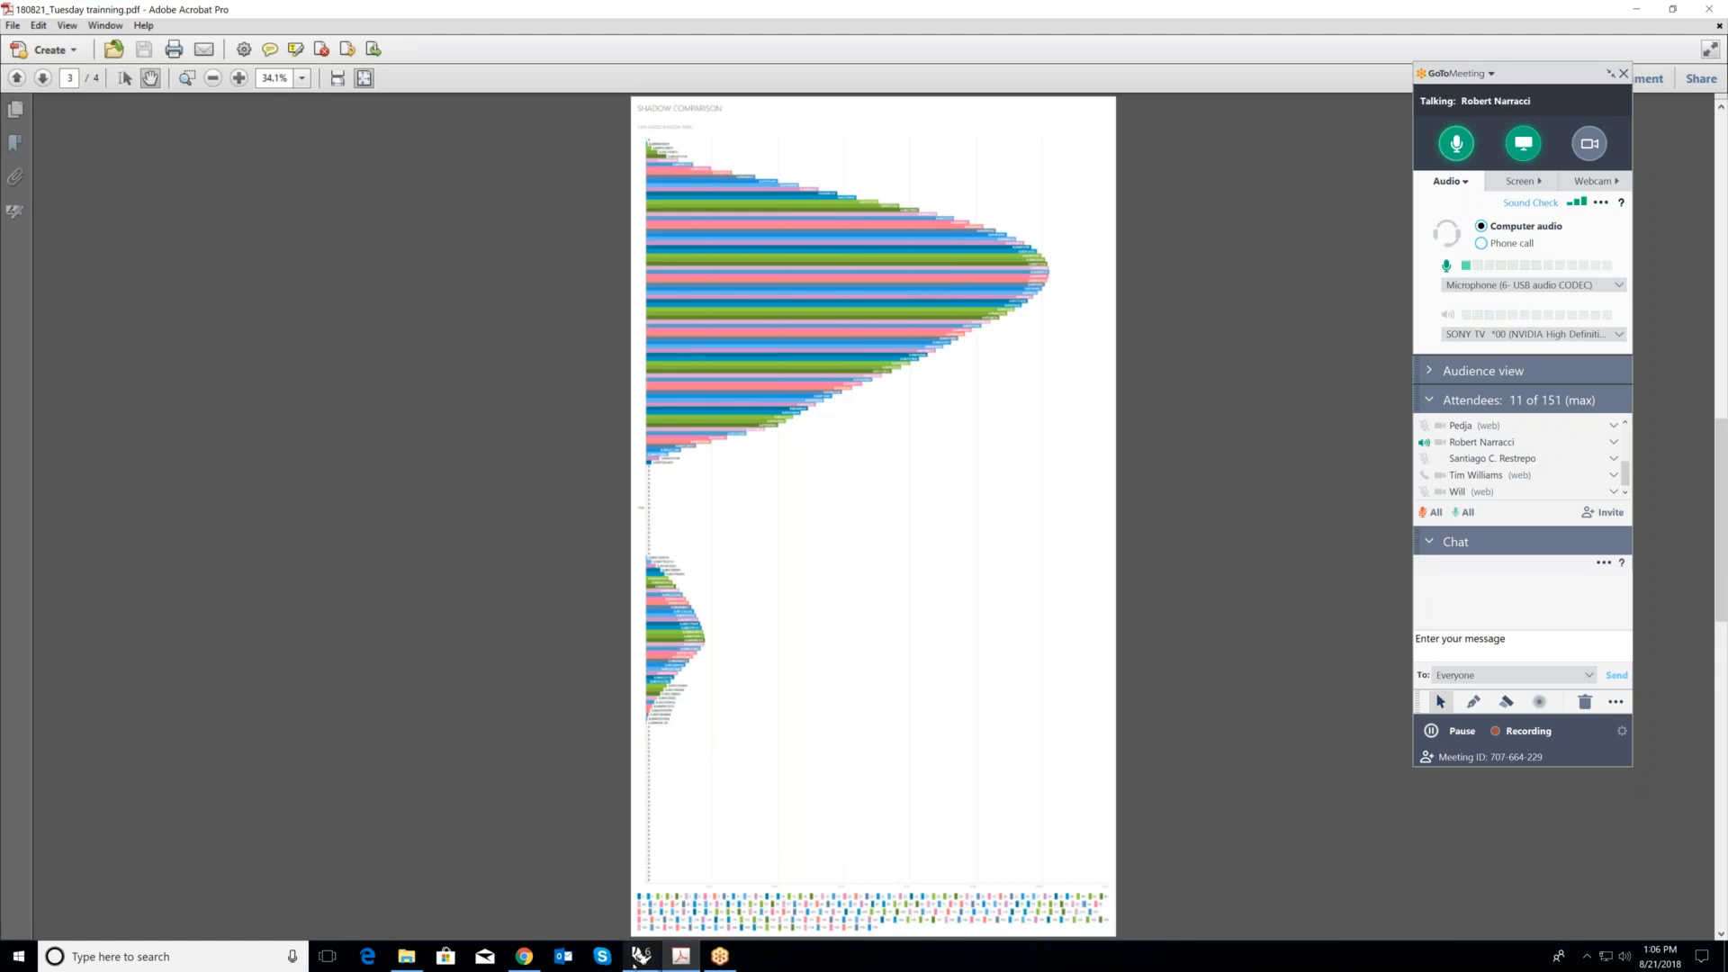
# - Switch back to Grasshopper in Rhino and deselect the Extrude component in the solar envelope group
pyautogui.moveTo(637, 958)
pyautogui.click(540, 886)
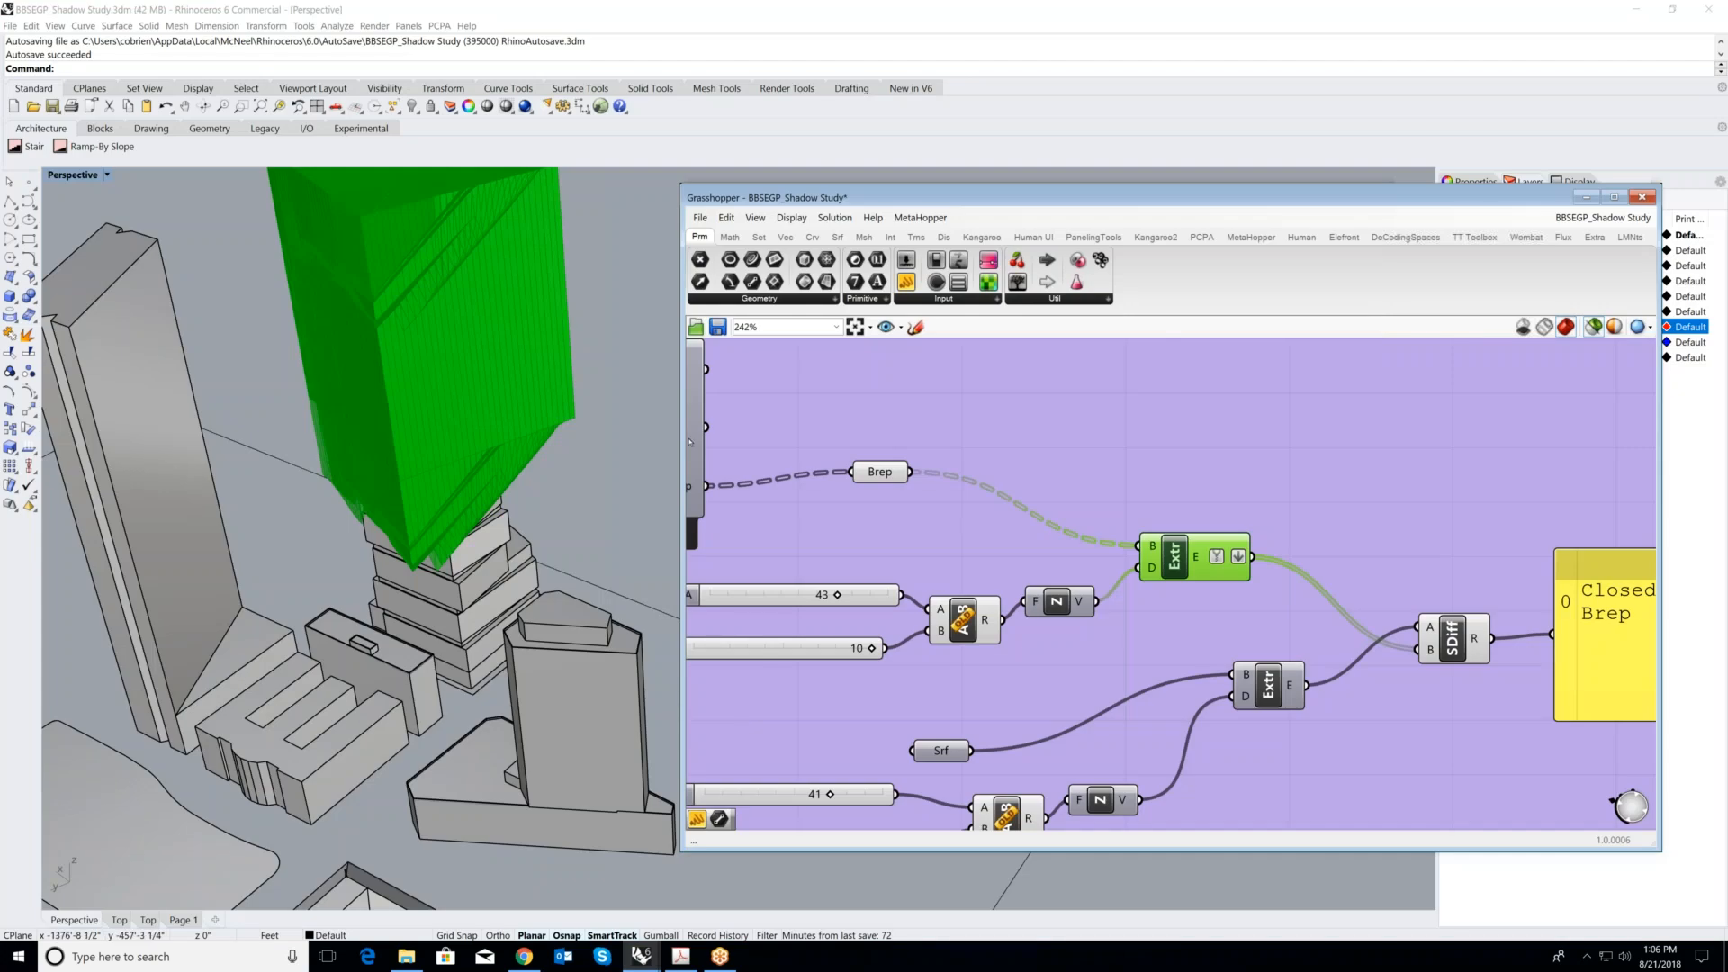
pyautogui.scroll(-3, 1240, 586)
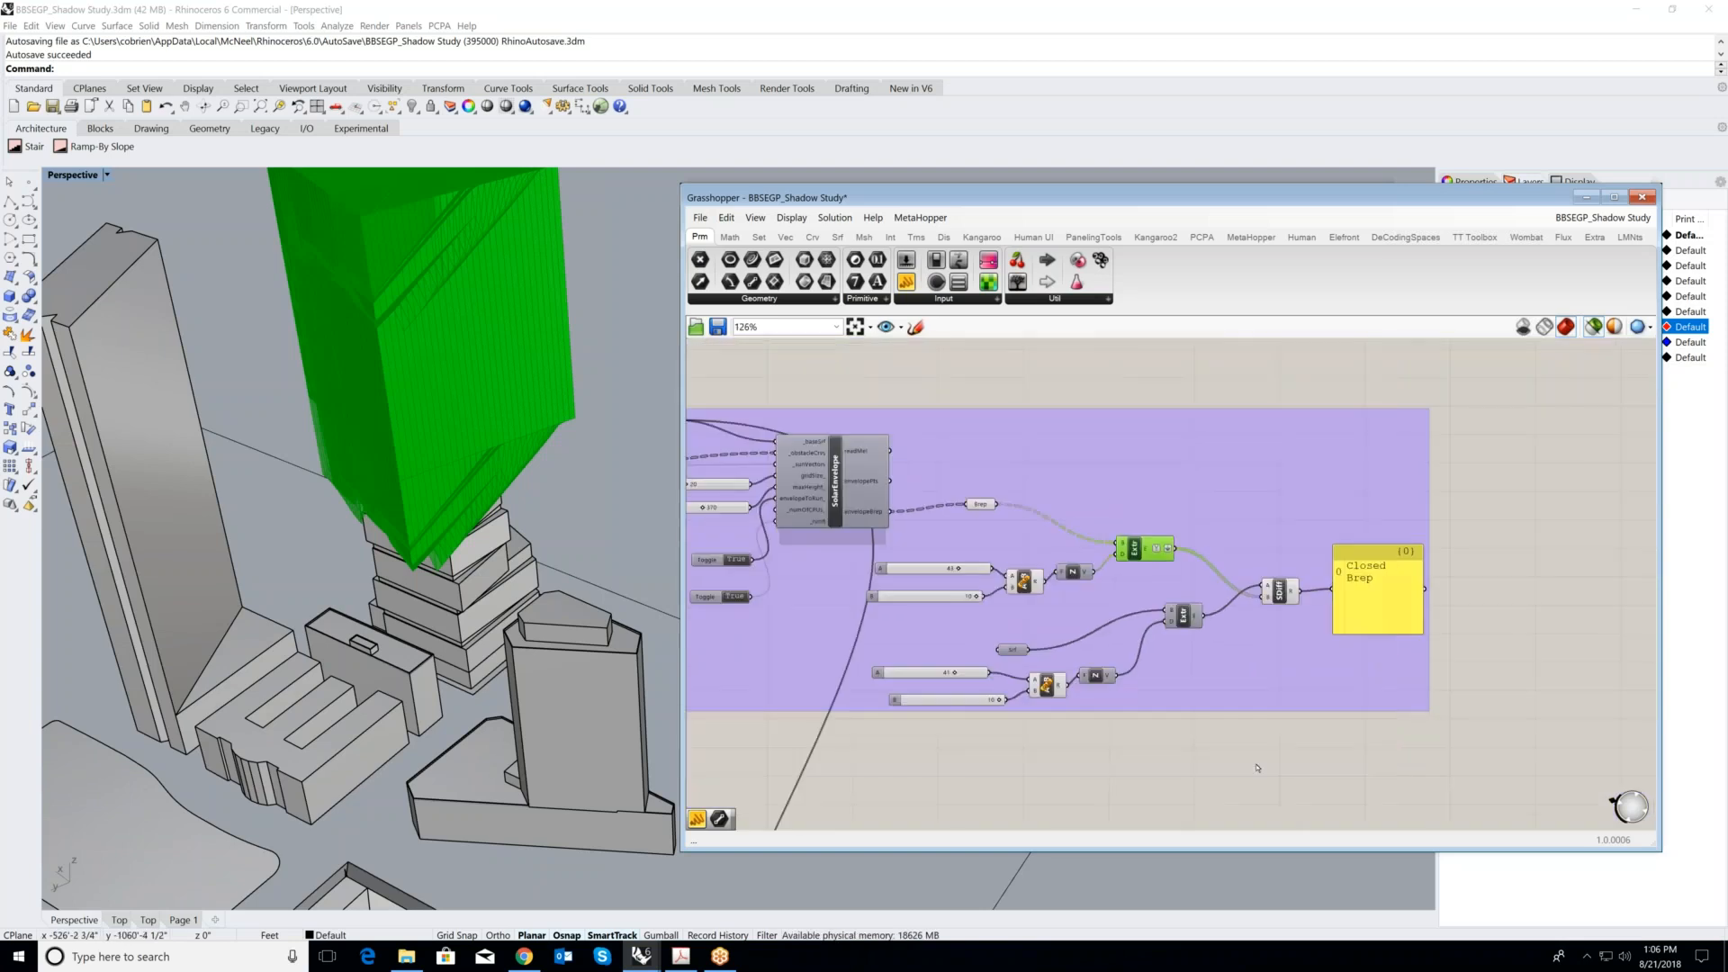
pyautogui.click(1260, 770)
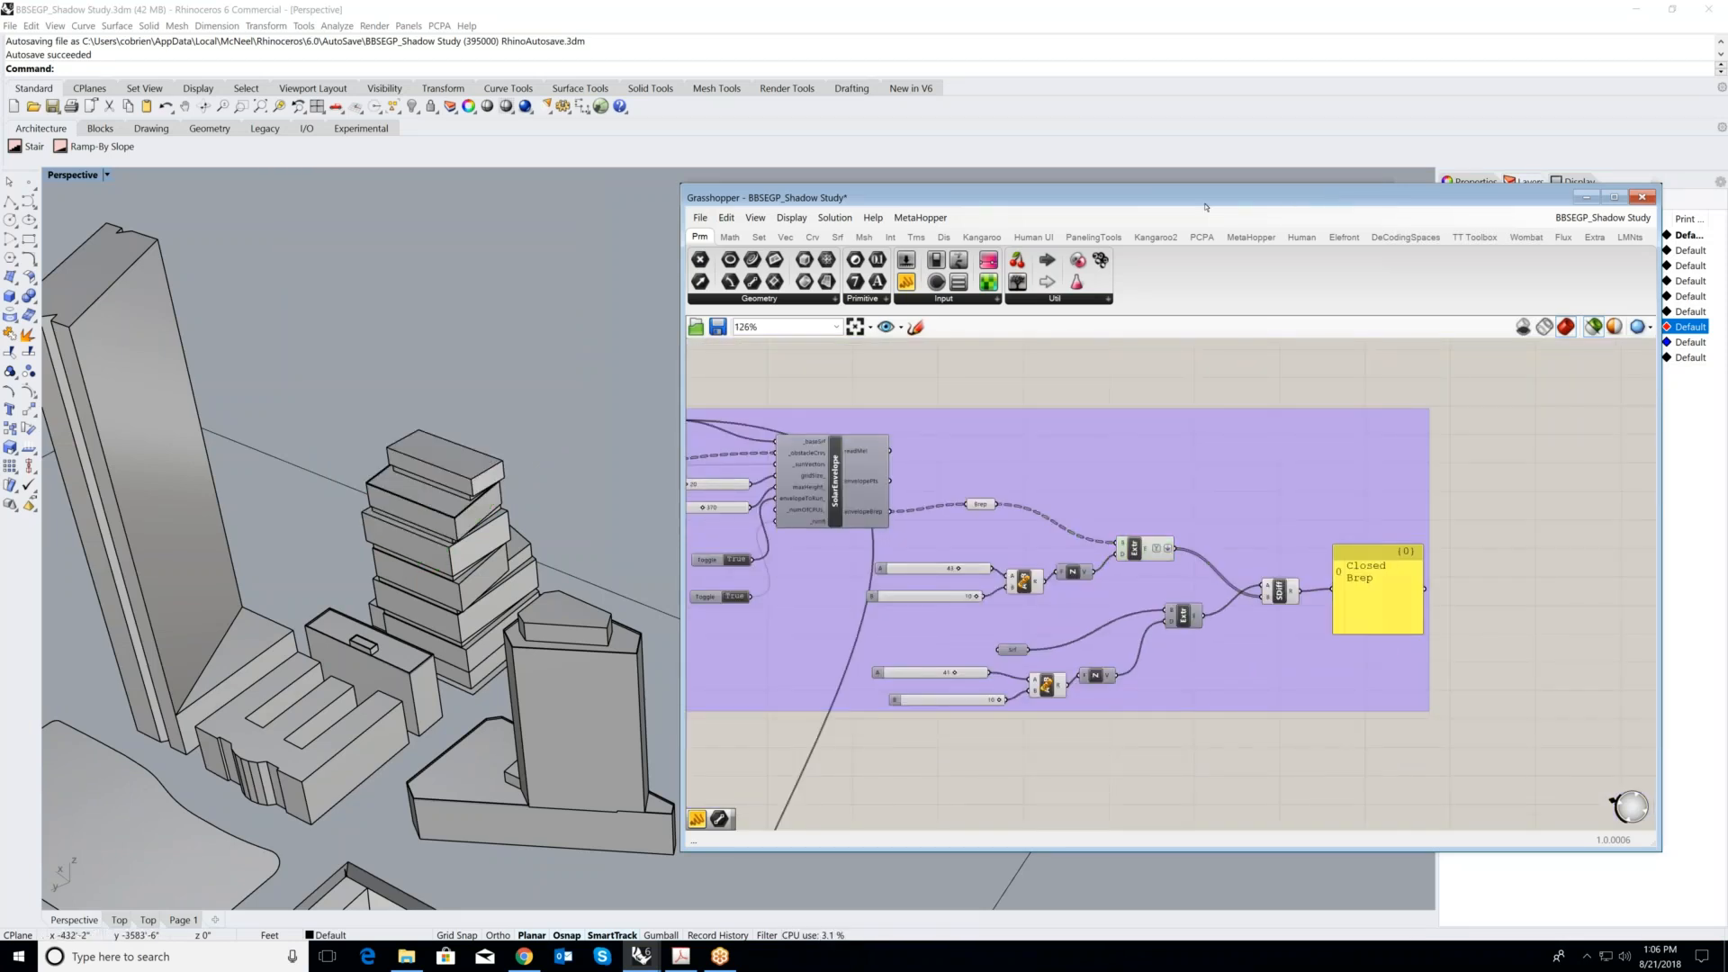
# - Clear the Grasshopper window from the model, turn on the 0910-2A-7 sublayer of envelop, and examine the red envelope up close
pyautogui.moveTo(1333, 200); pyautogui.dragTo(1161, 196)
pyautogui.click(1416, 194)
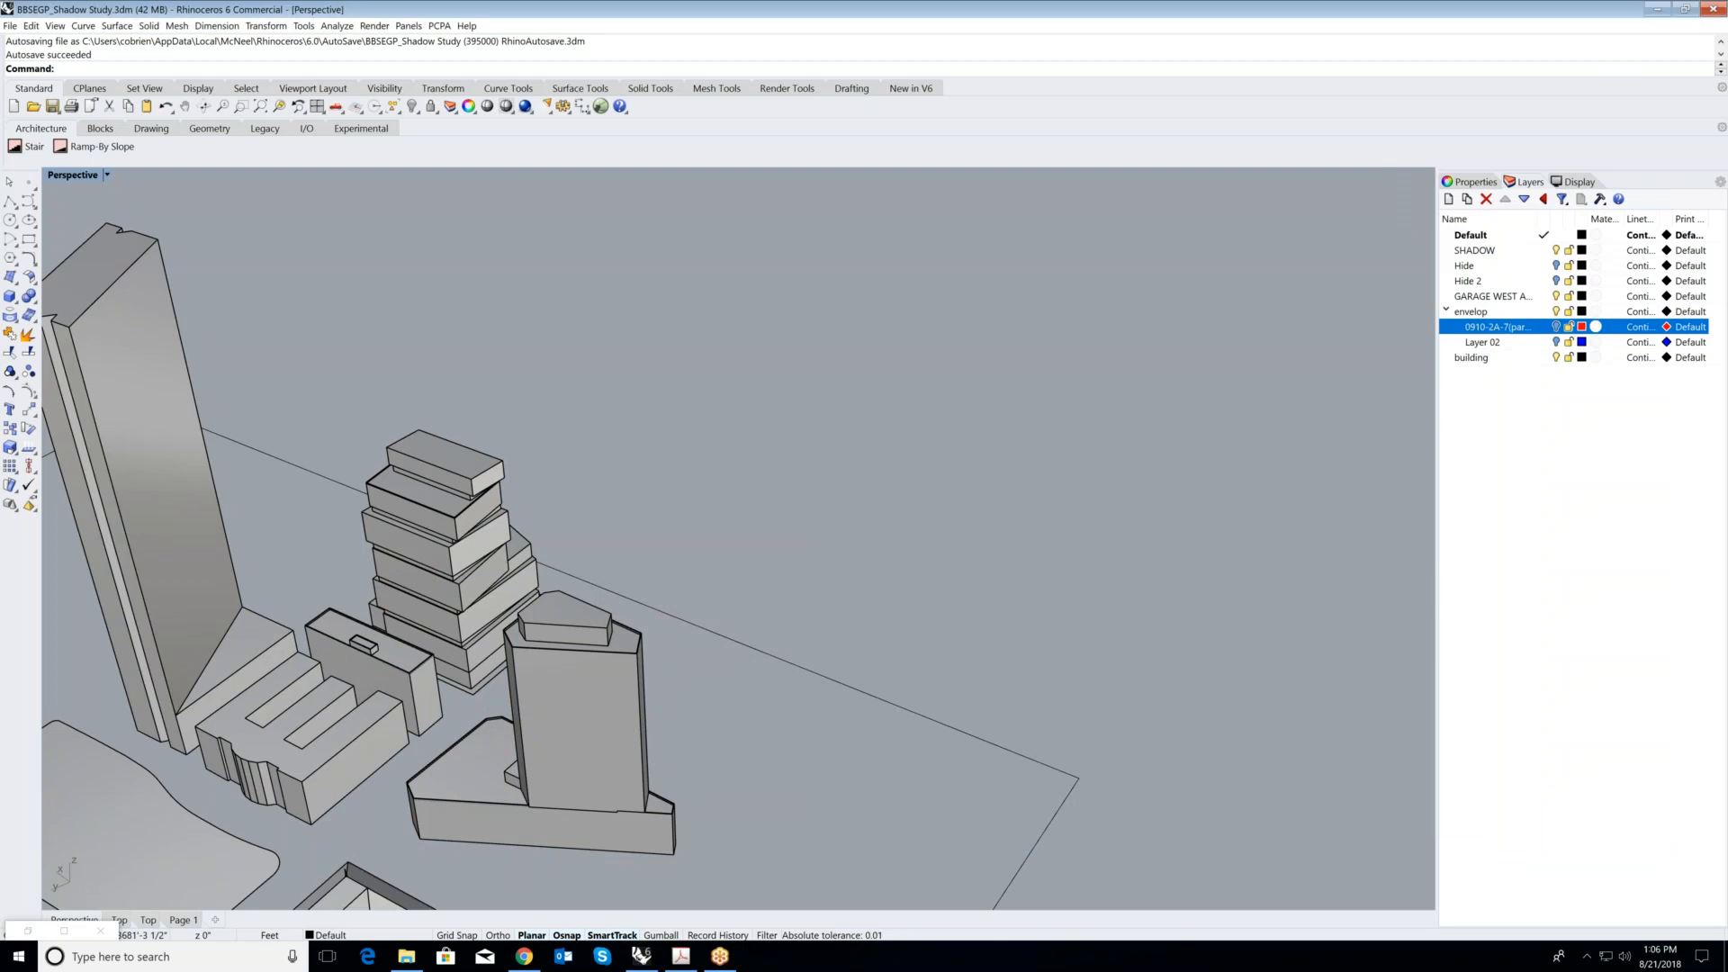
pyautogui.click(1556, 326)
pyautogui.scroll(-2, 1255, 405)
pyautogui.scroll(5, 583, 472)
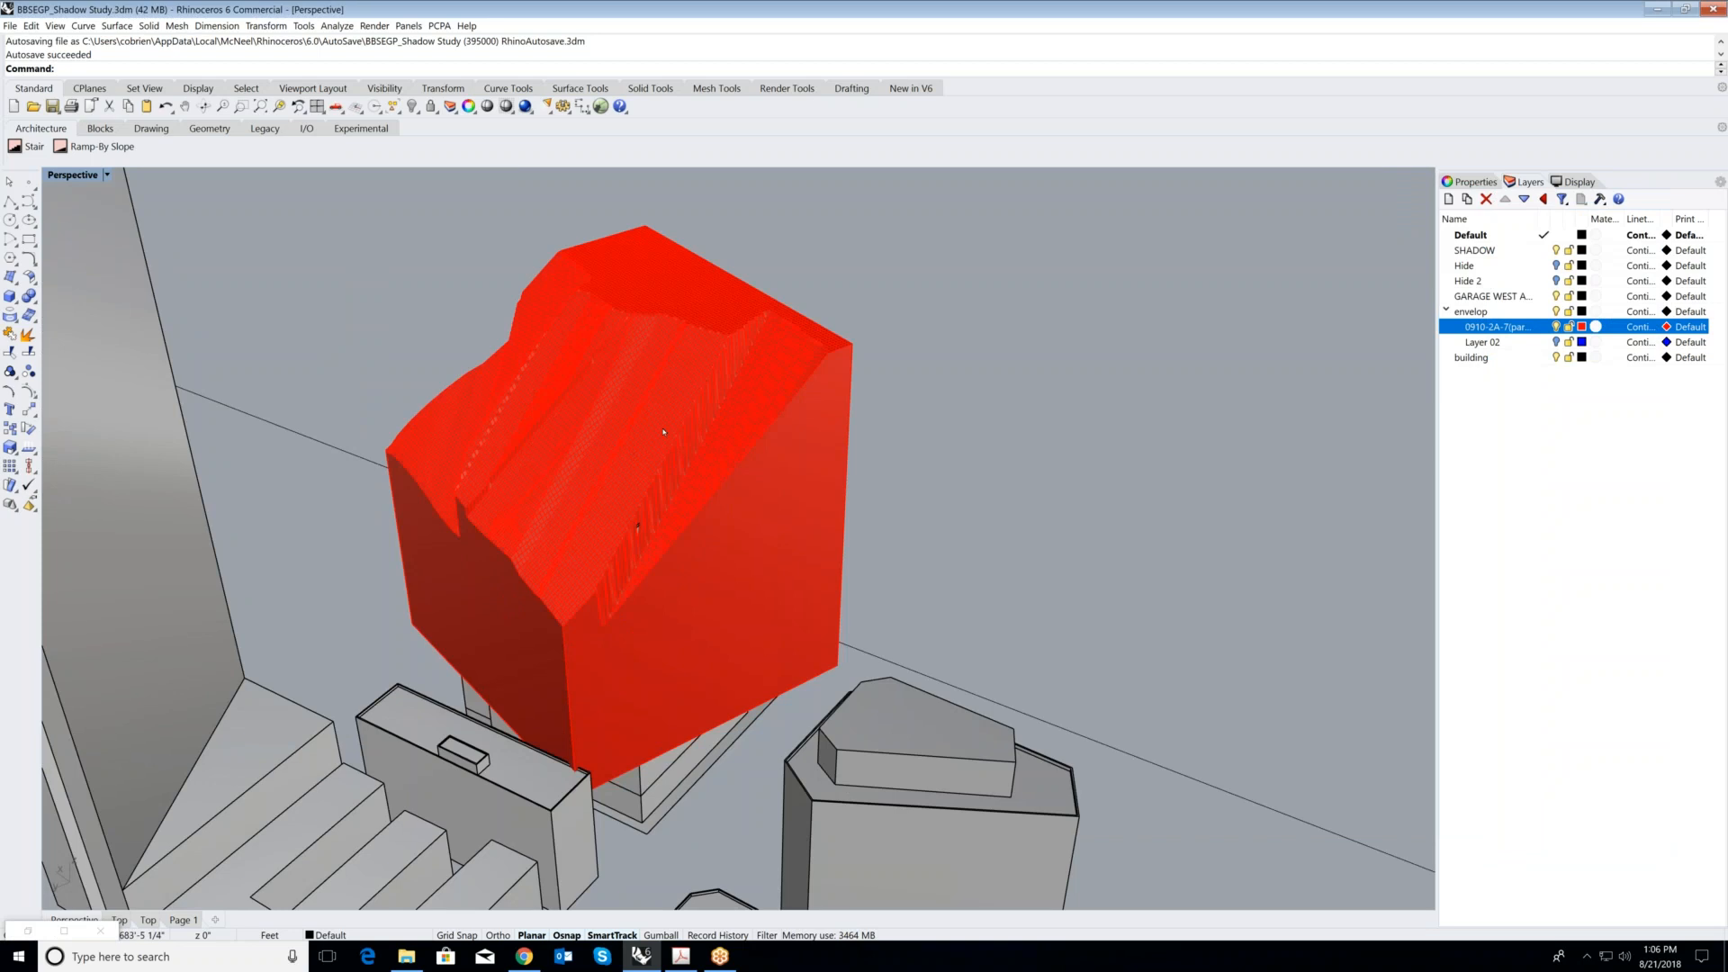
pyautogui.scroll(1, 584, 474)
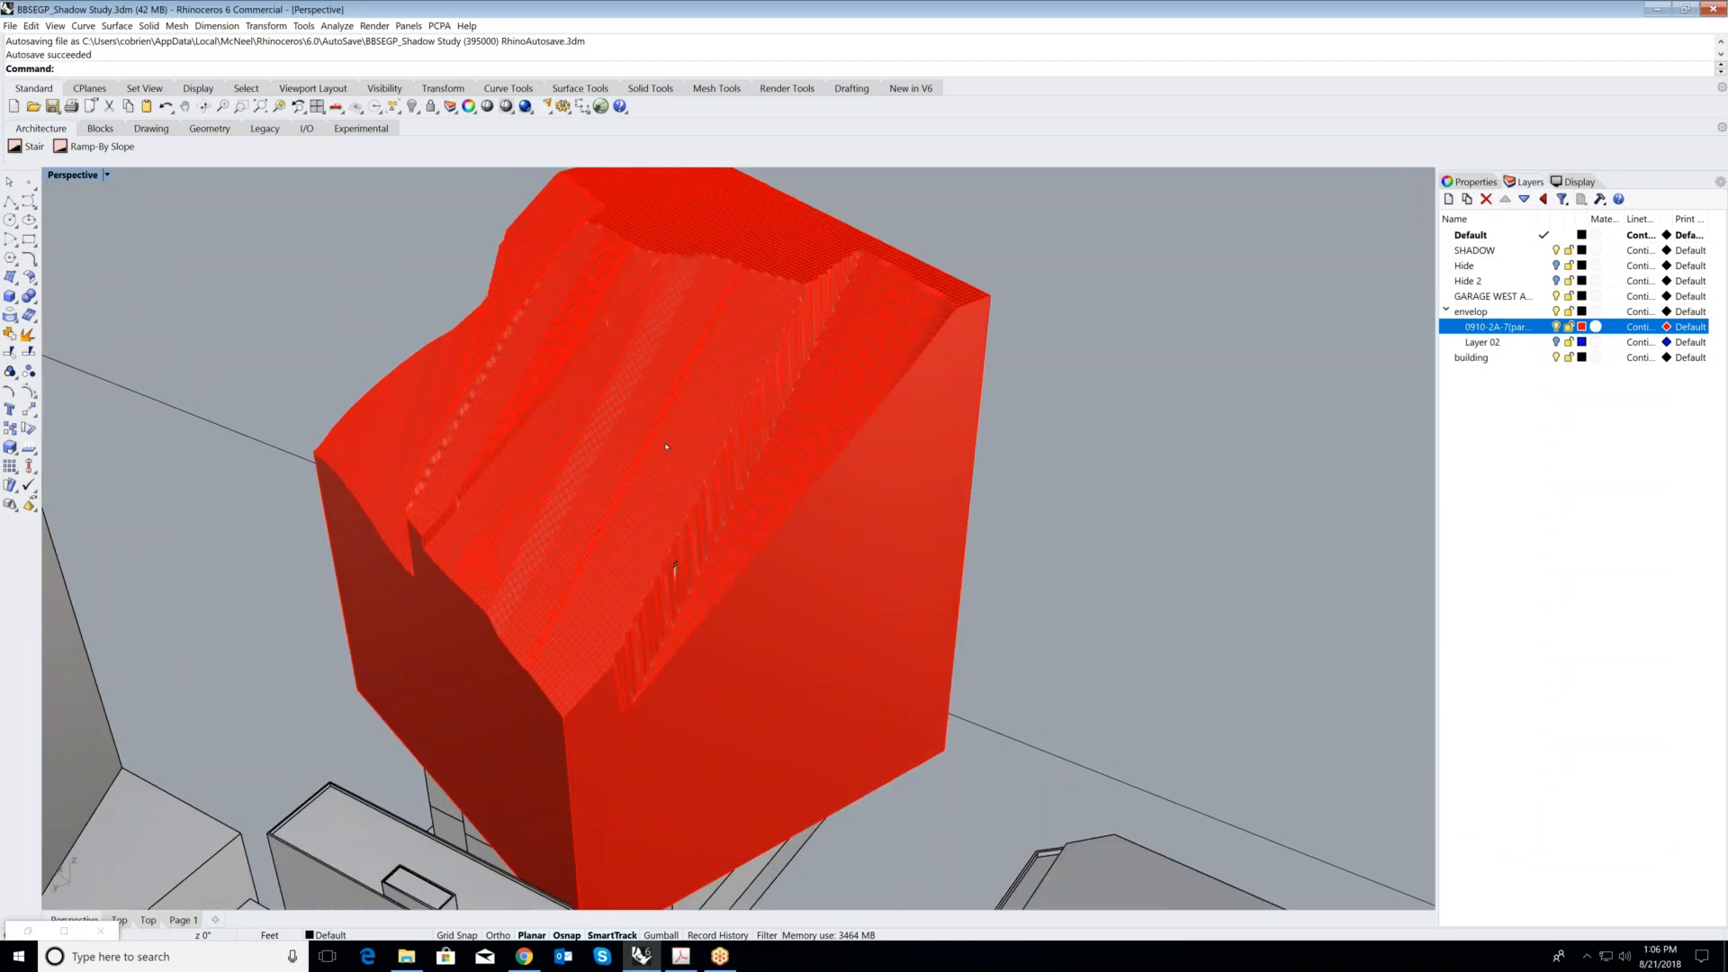
pyautogui.scroll(-5, 700, 487)
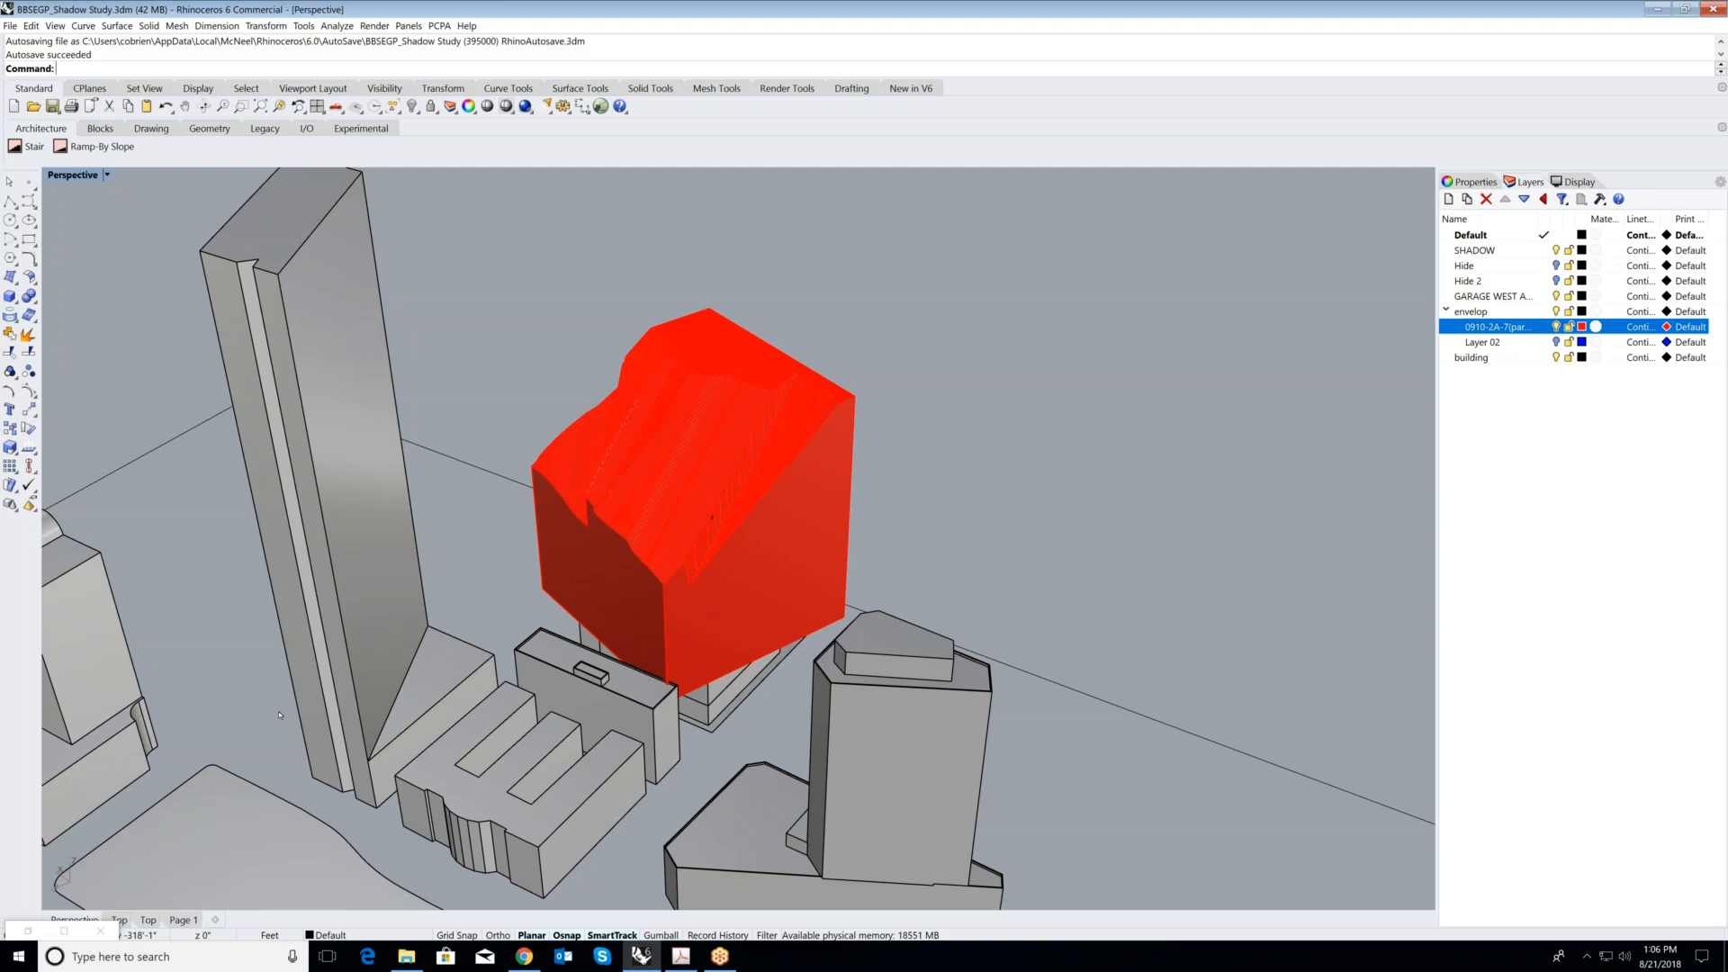
# - Bring the Grasshopper window back and examine the SUN ENVELOPE group alongside the wider site model
pyautogui.click(64, 931)
pyautogui.click(1668, 10)
pyautogui.scroll(-2, 1337, 450)
pyautogui.scroll(-3, 1338, 469)
pyautogui.scroll(6, 1055, 529)
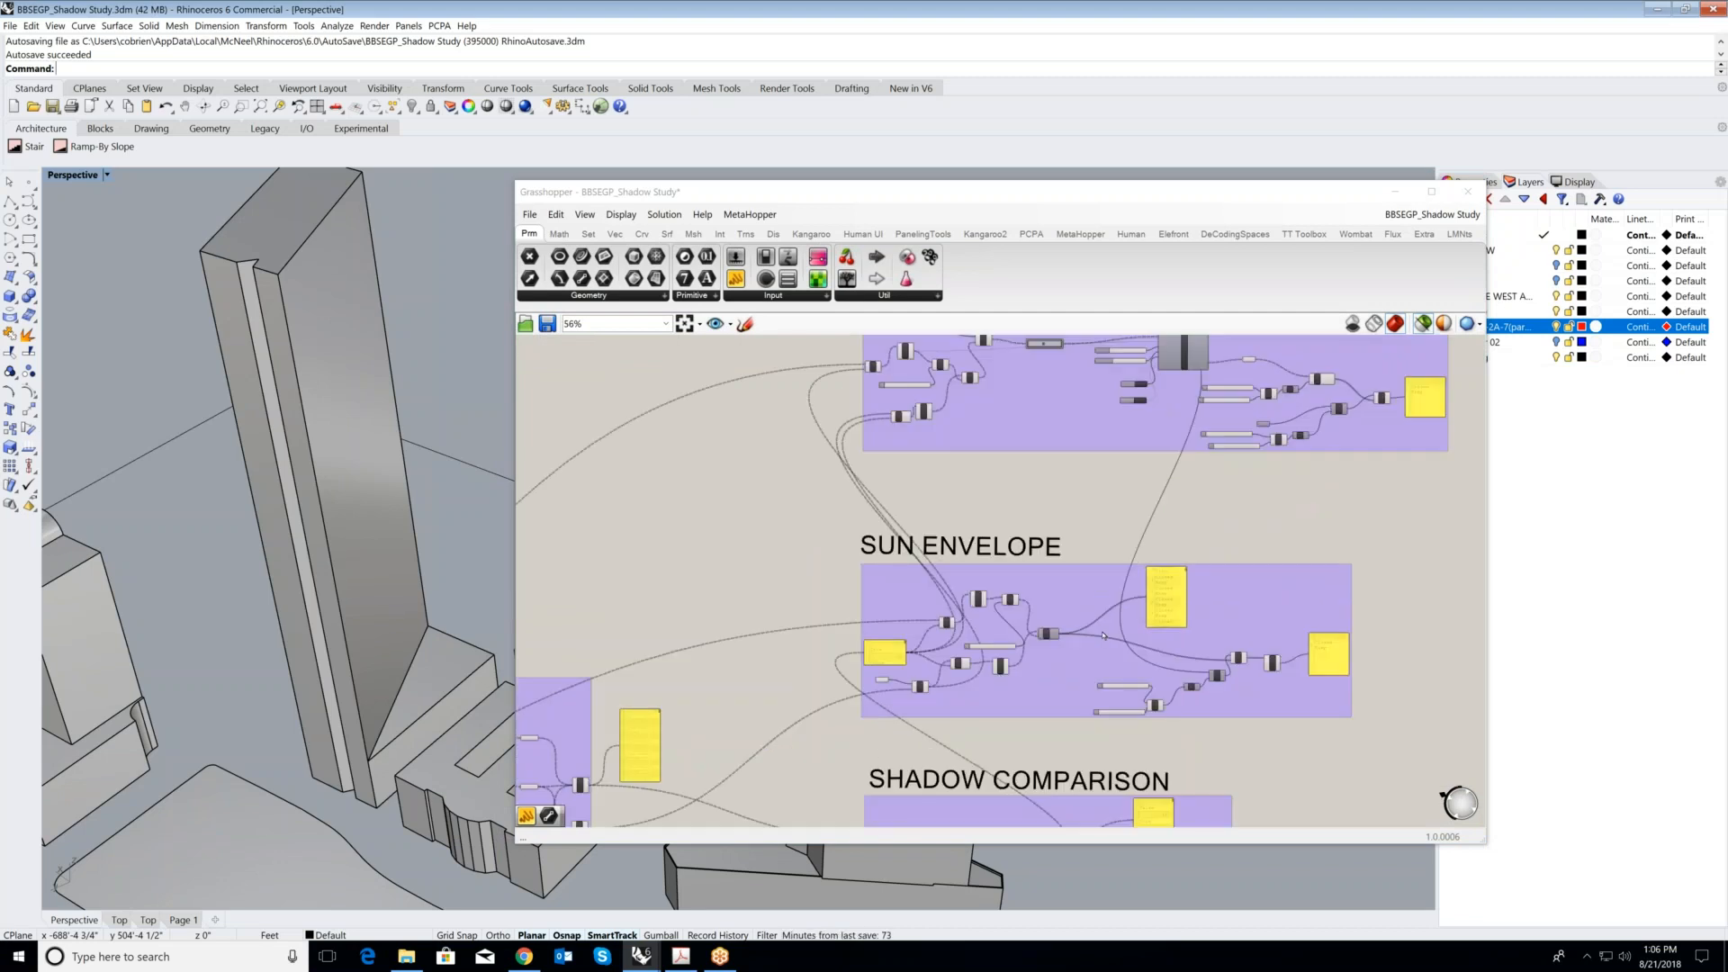
pyautogui.scroll(1, 1054, 529)
pyautogui.scroll(-3, 995, 540)
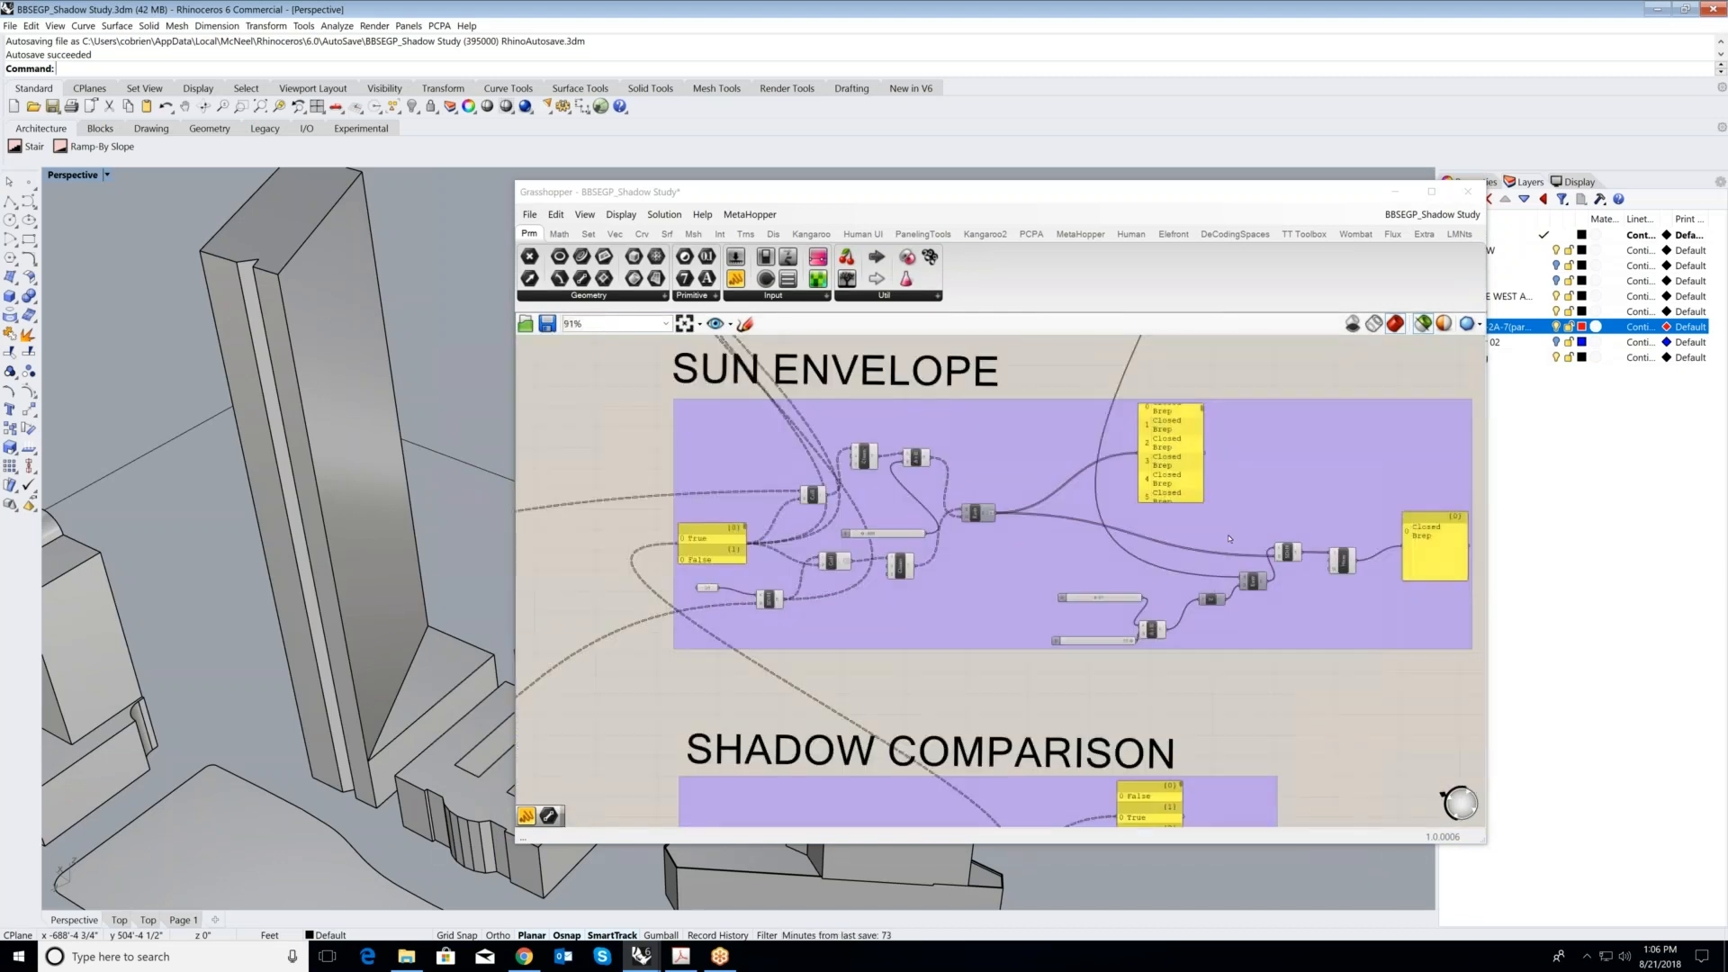
pyautogui.scroll(-3, 318, 529)
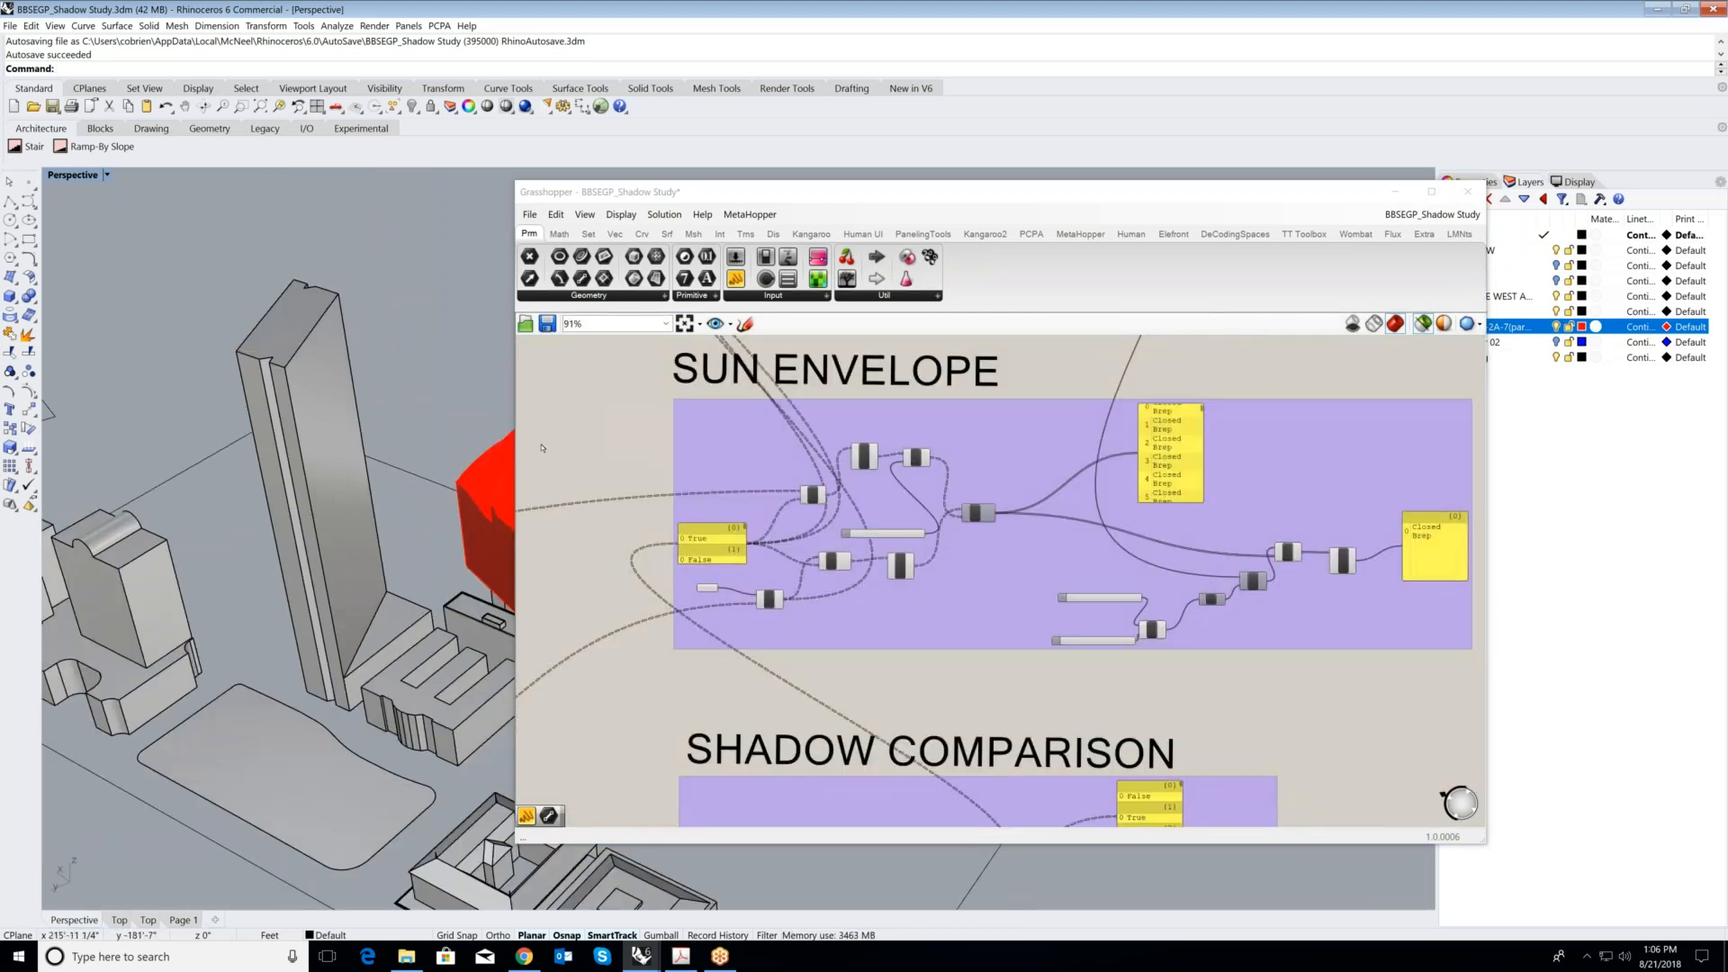
pyautogui.scroll(-2, 318, 529)
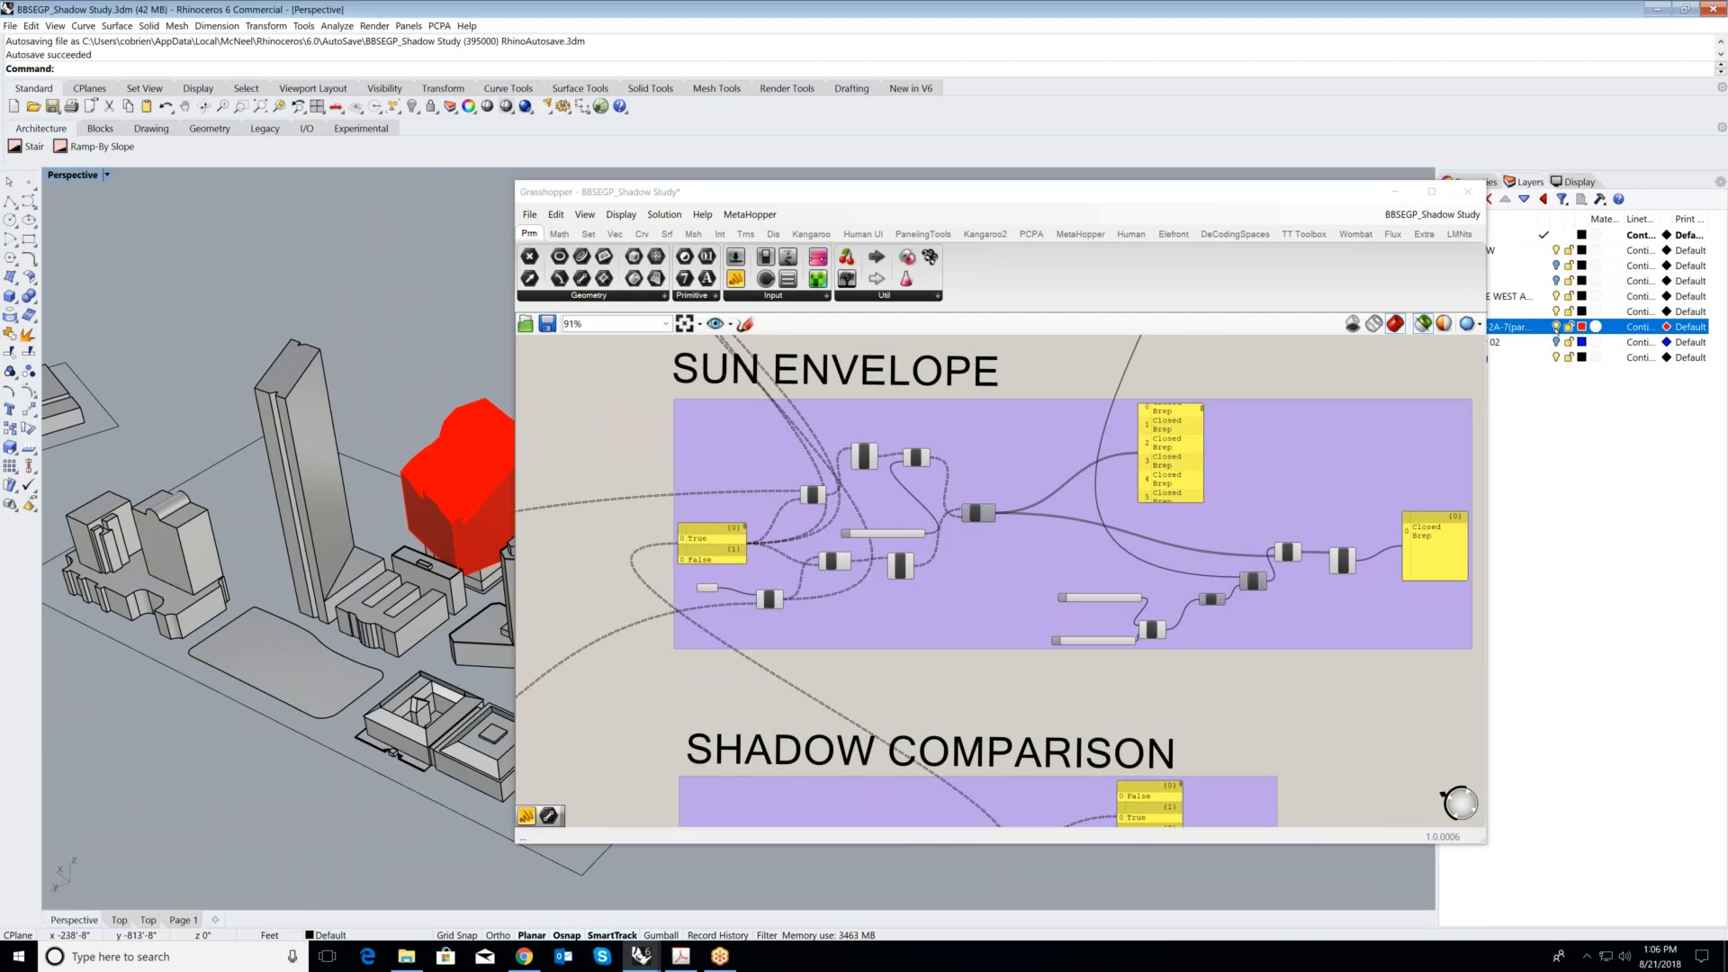
# - Hide the 0910-2A-7 layer and preview the SUN ENVELOPE group's Extrude component with the -869 multiplier across the site
pyautogui.click(1556, 327)
pyautogui.scroll(4, 1011, 503)
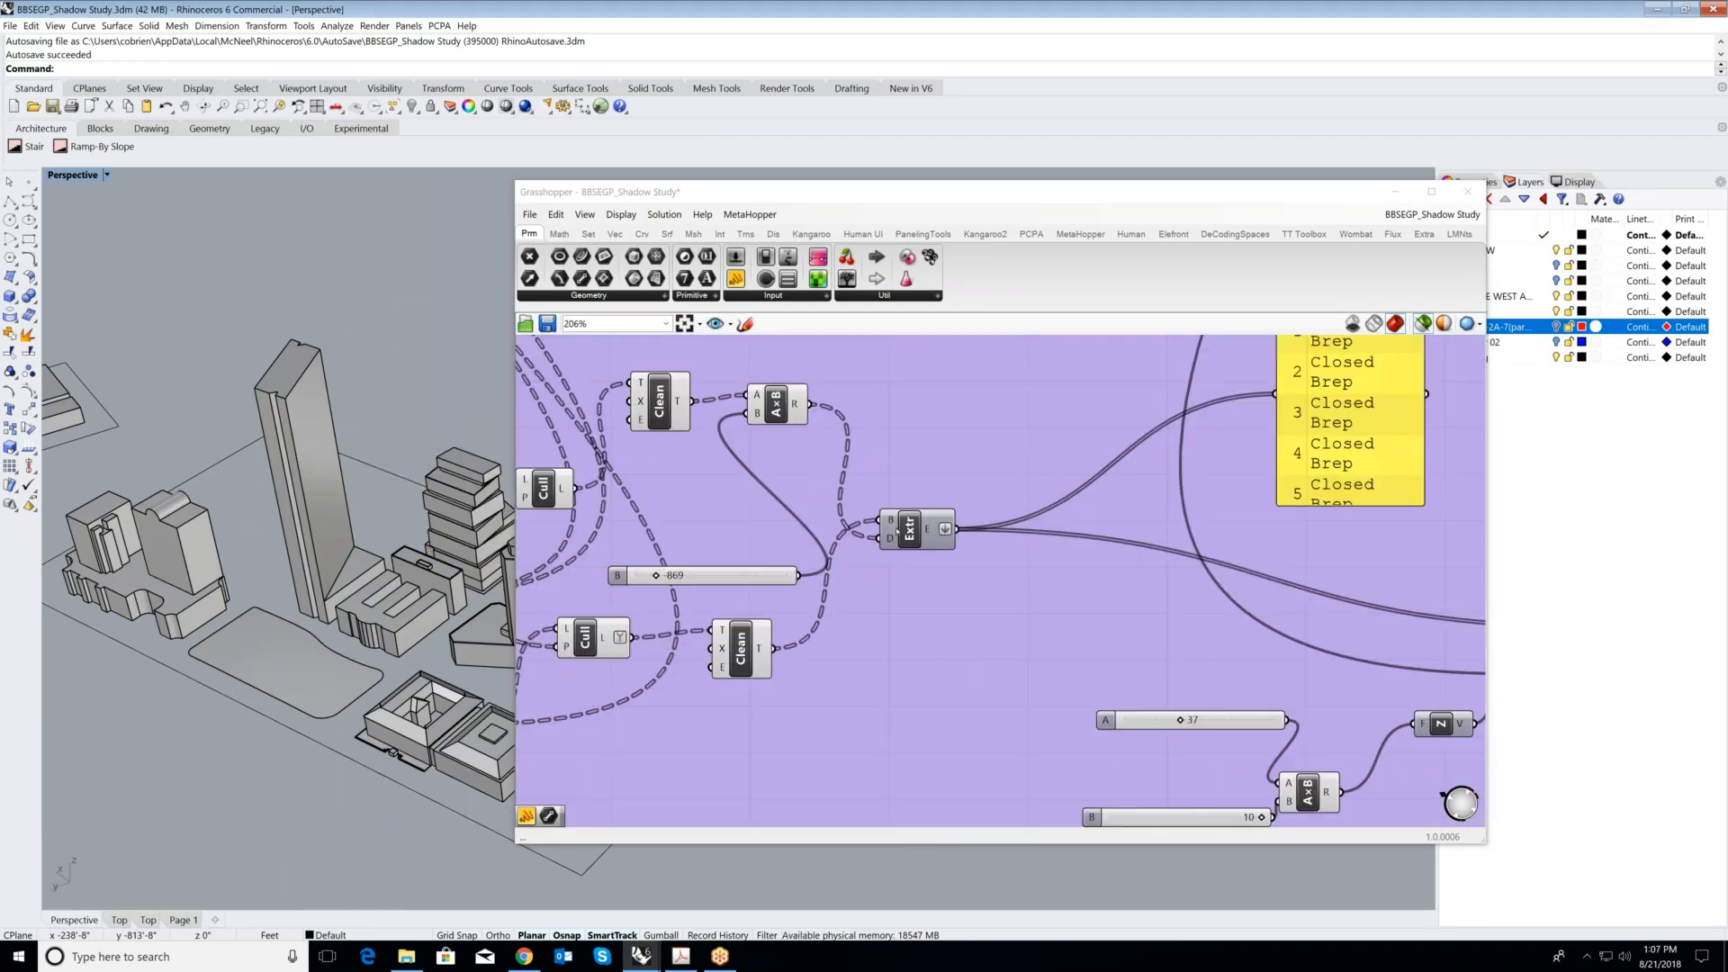
pyautogui.click(902, 529)
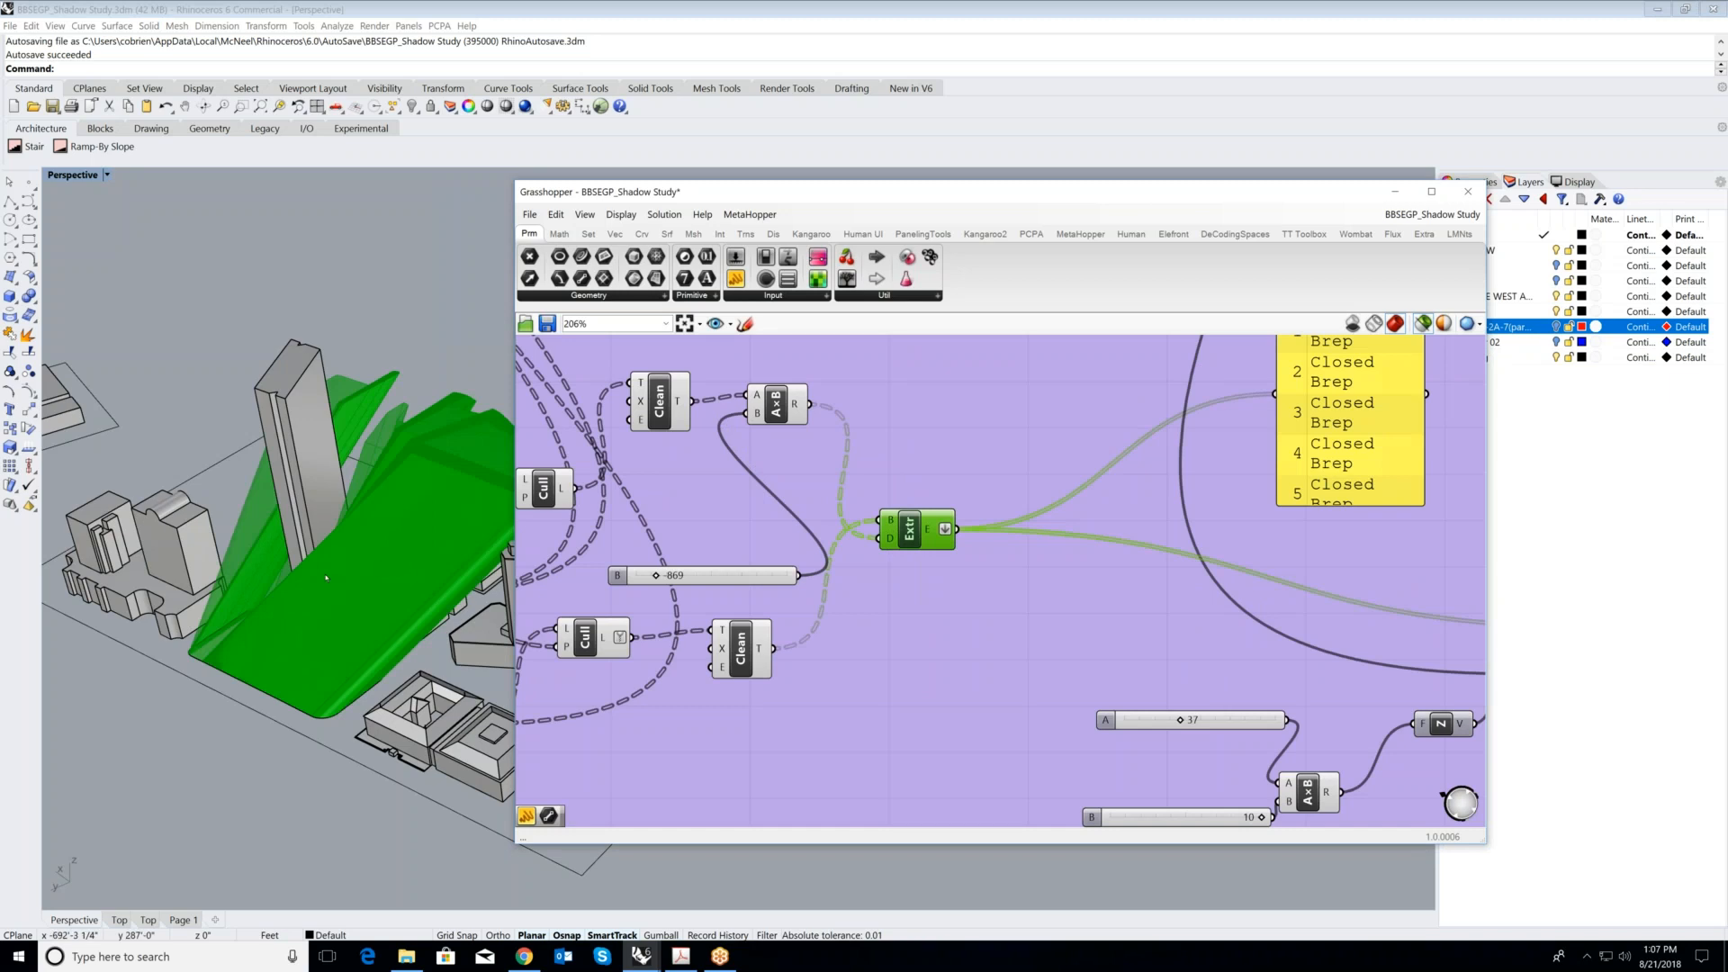
pyautogui.scroll(-2, 326, 572)
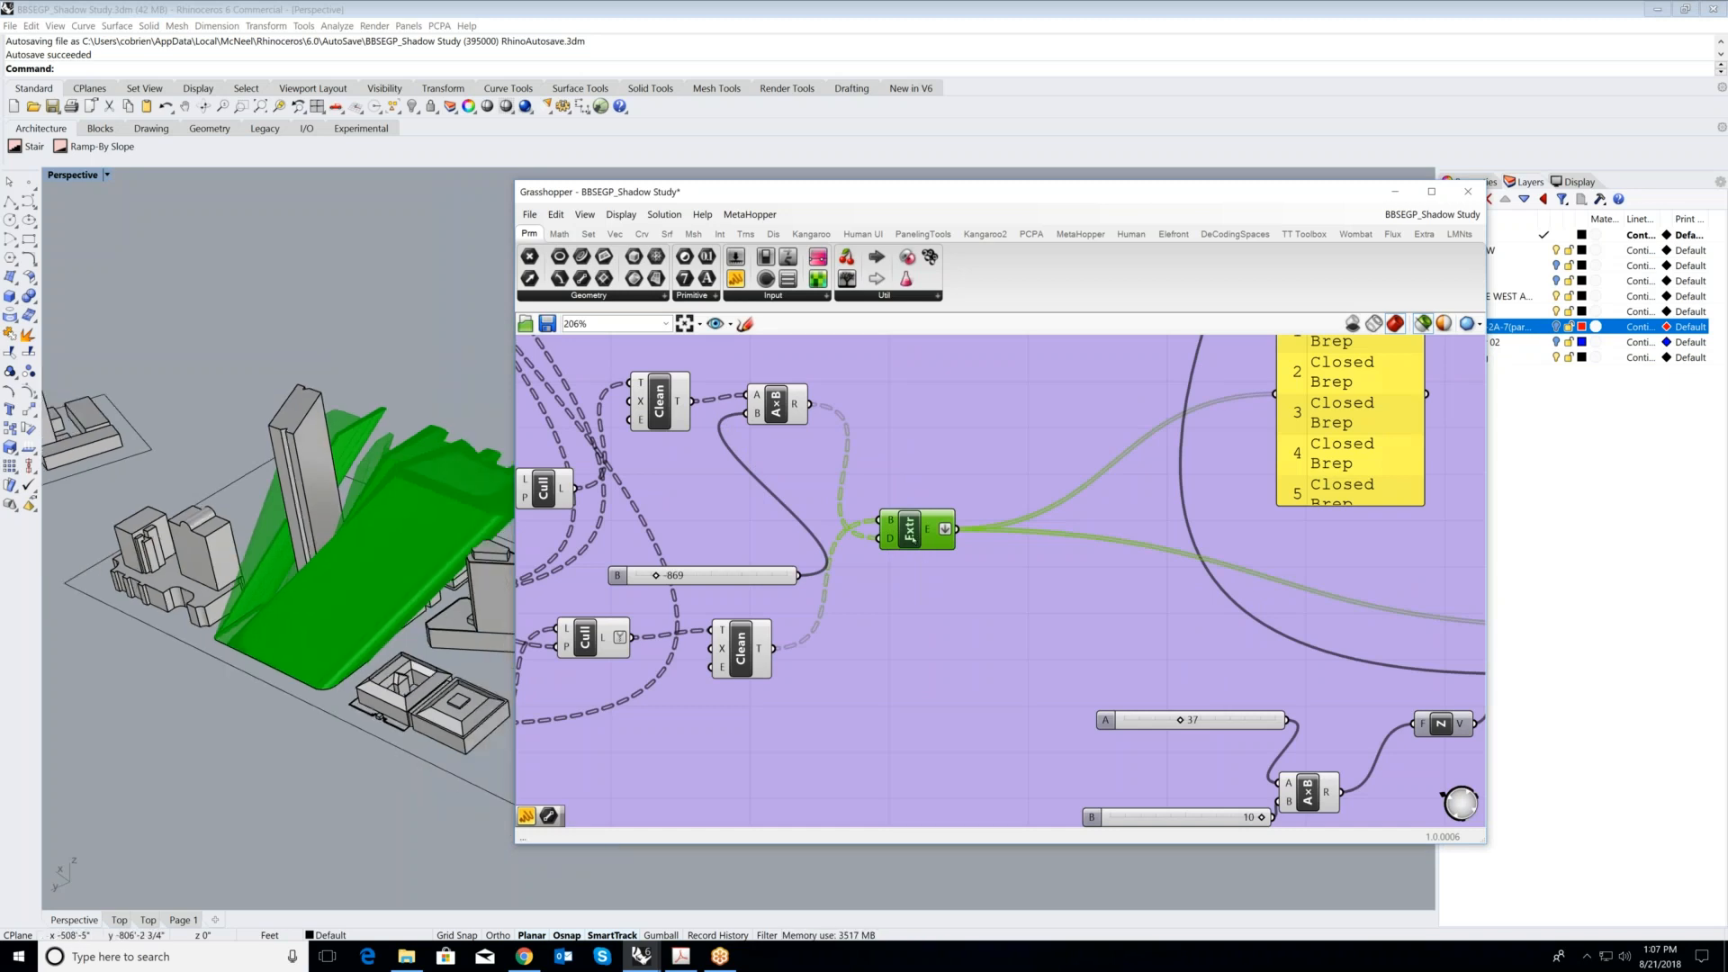
pyautogui.scroll(-1, 901, 543)
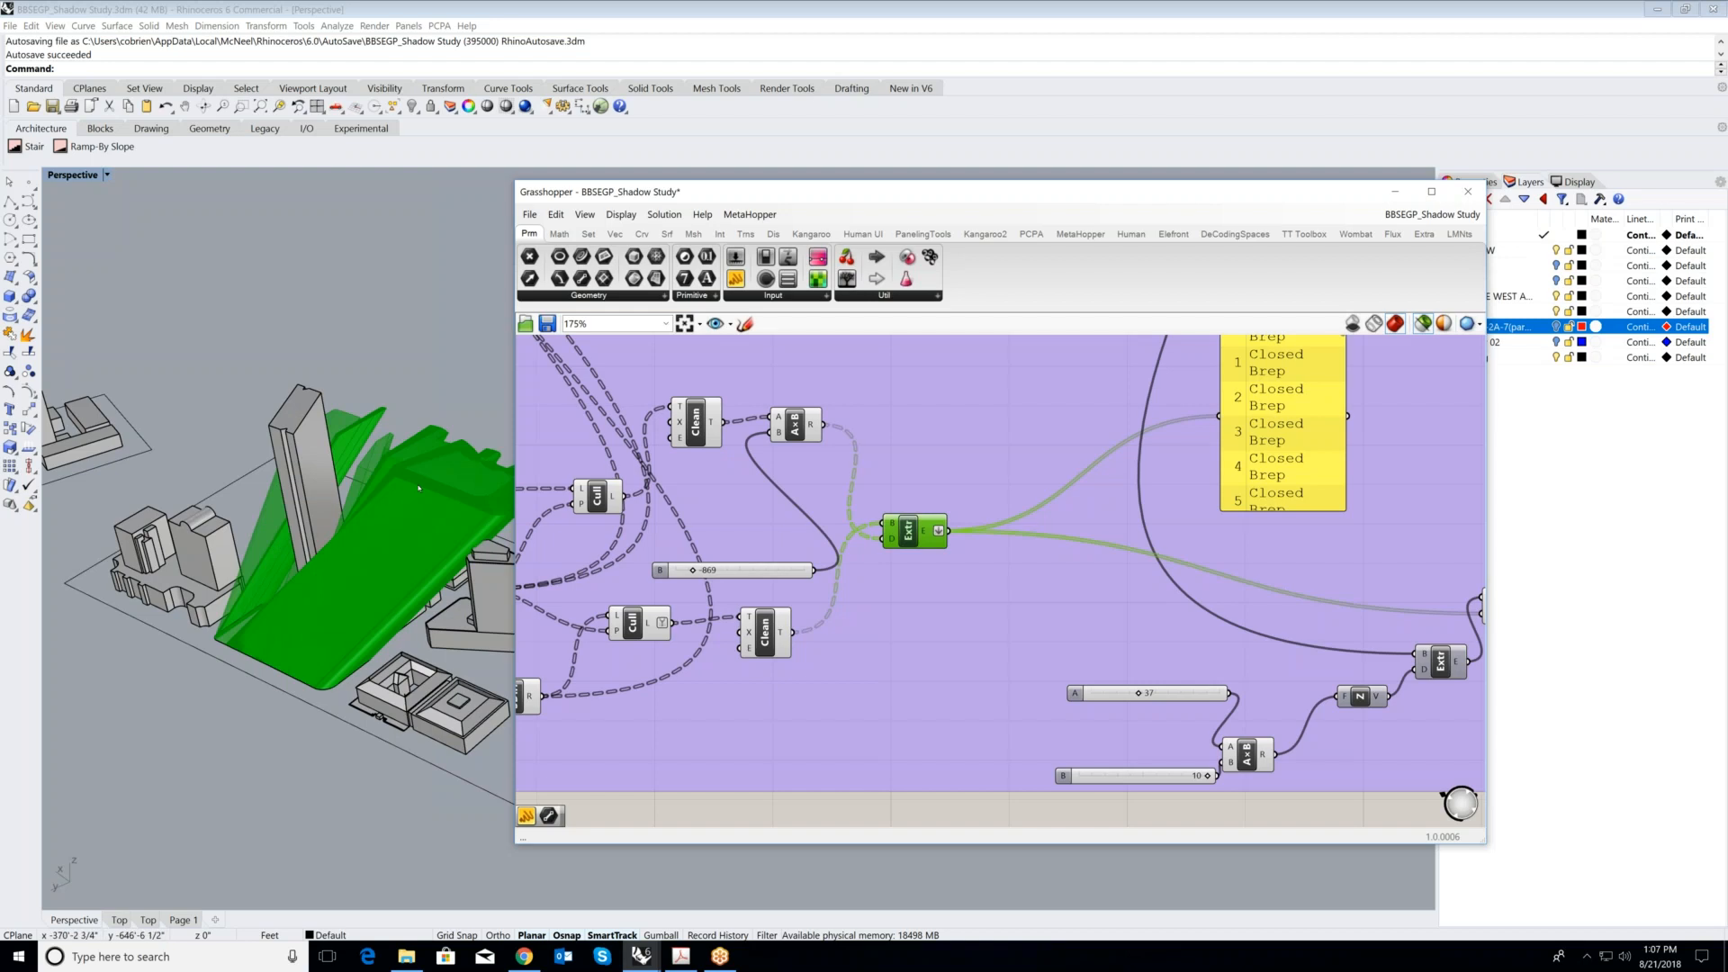
# - Preview the Solid Difference component in the SUN ENVELOPE group and examine the remaining envelope around the stacked tower
pyautogui.scroll(-3, 422, 497)
pyautogui.scroll(-1, 1223, 612)
pyautogui.scroll(1, 1458, 600)
pyautogui.click(1459, 601)
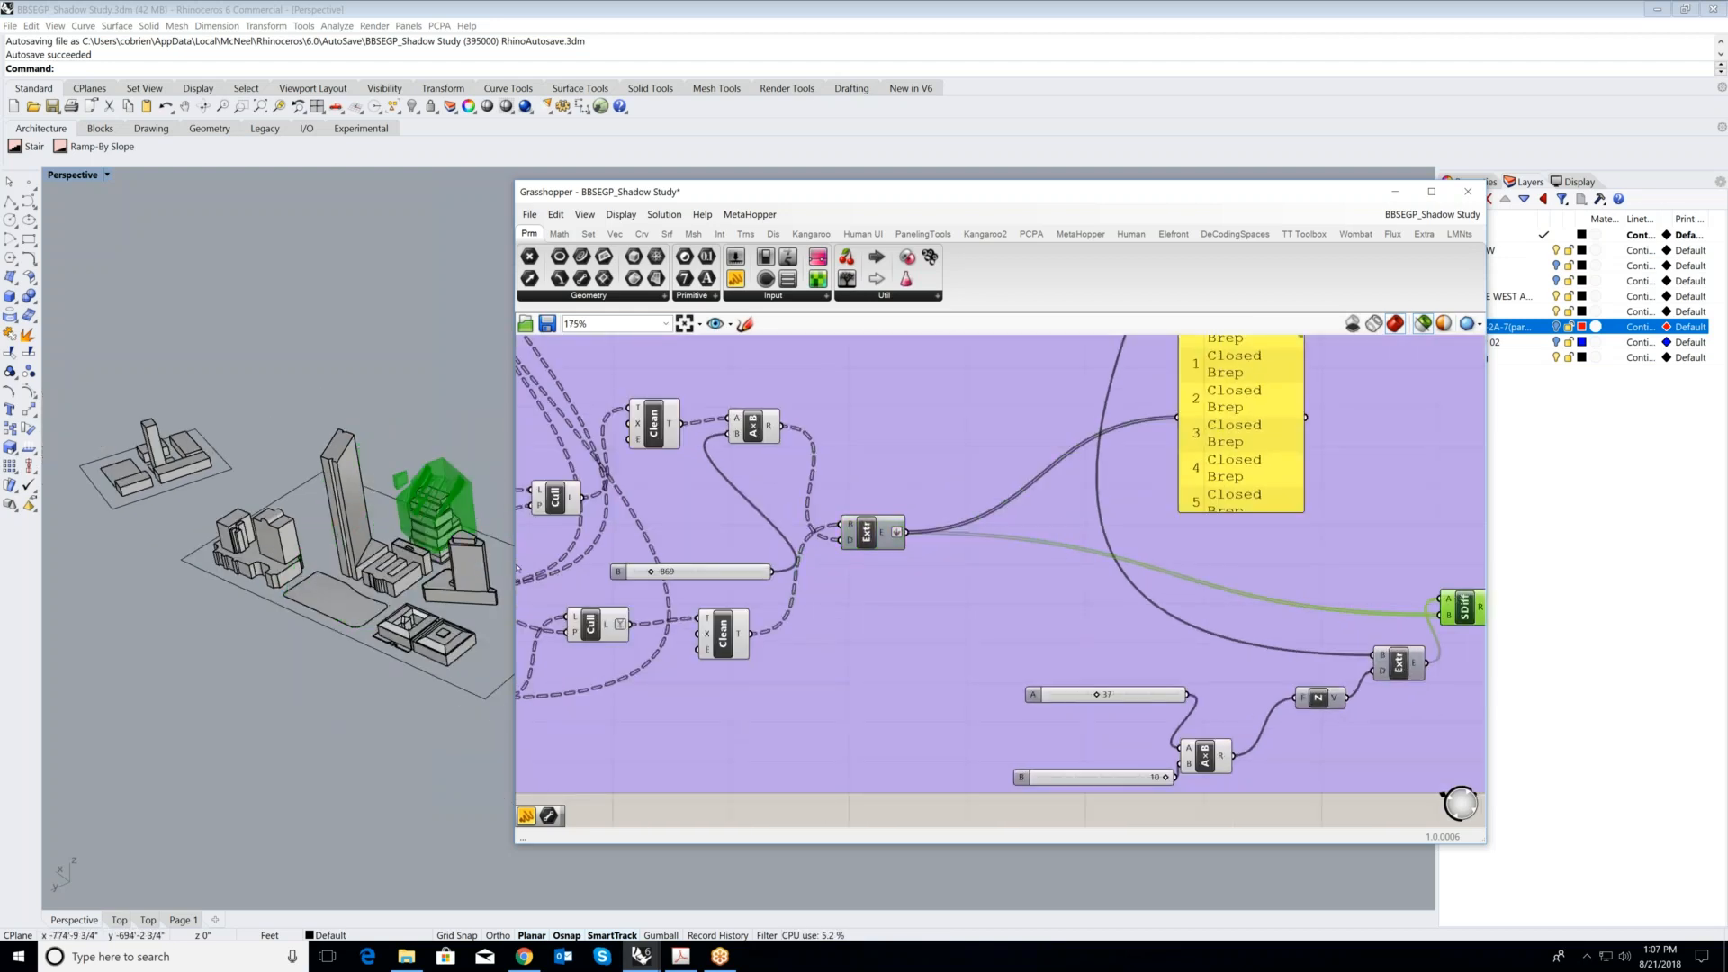
pyautogui.scroll(3, 439, 501)
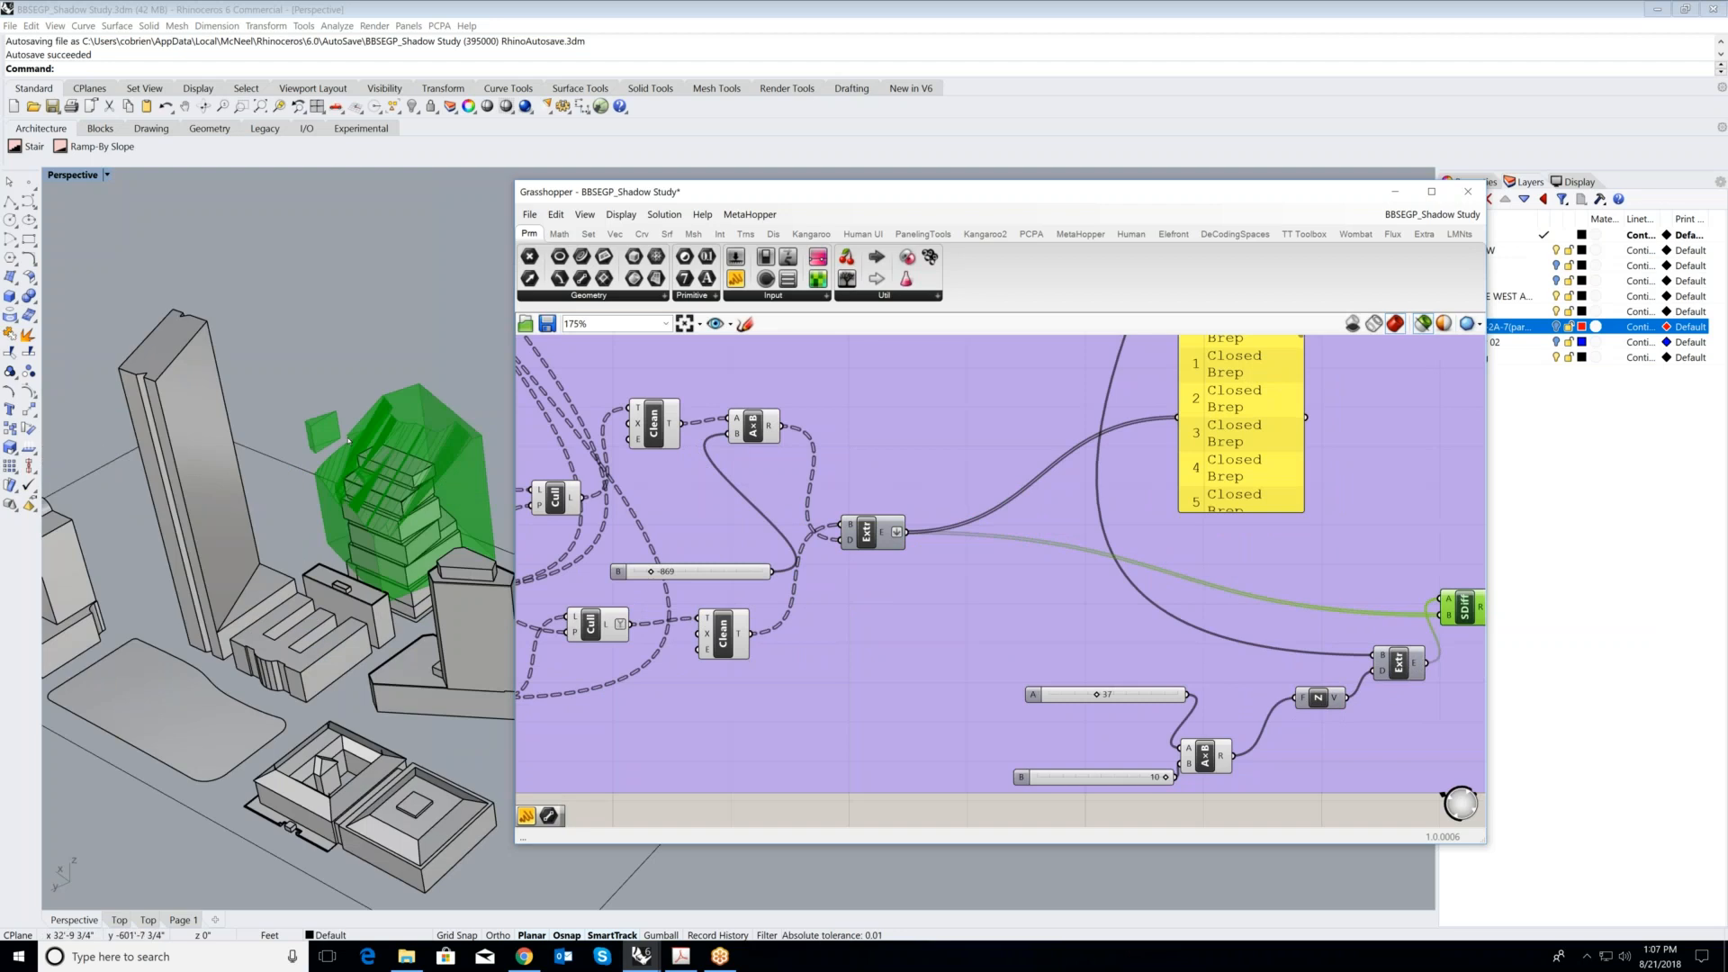
pyautogui.scroll(3, 446, 504)
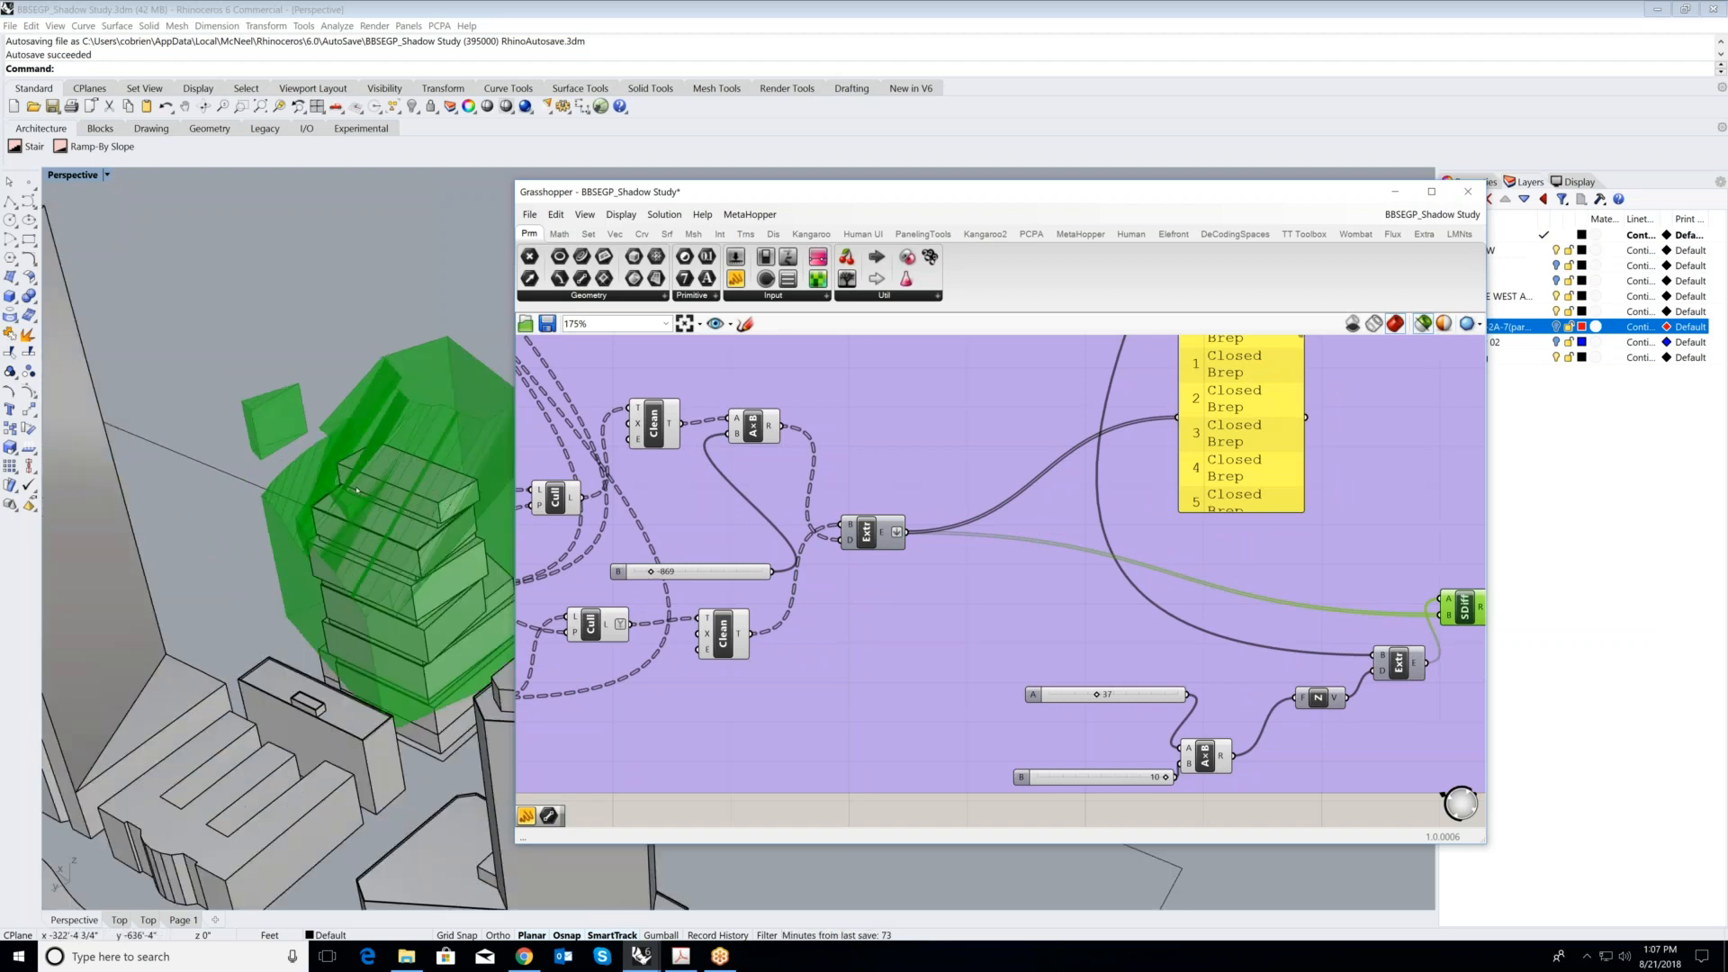
pyautogui.scroll(-4, 342, 498)
pyautogui.scroll(-2, 1228, 614)
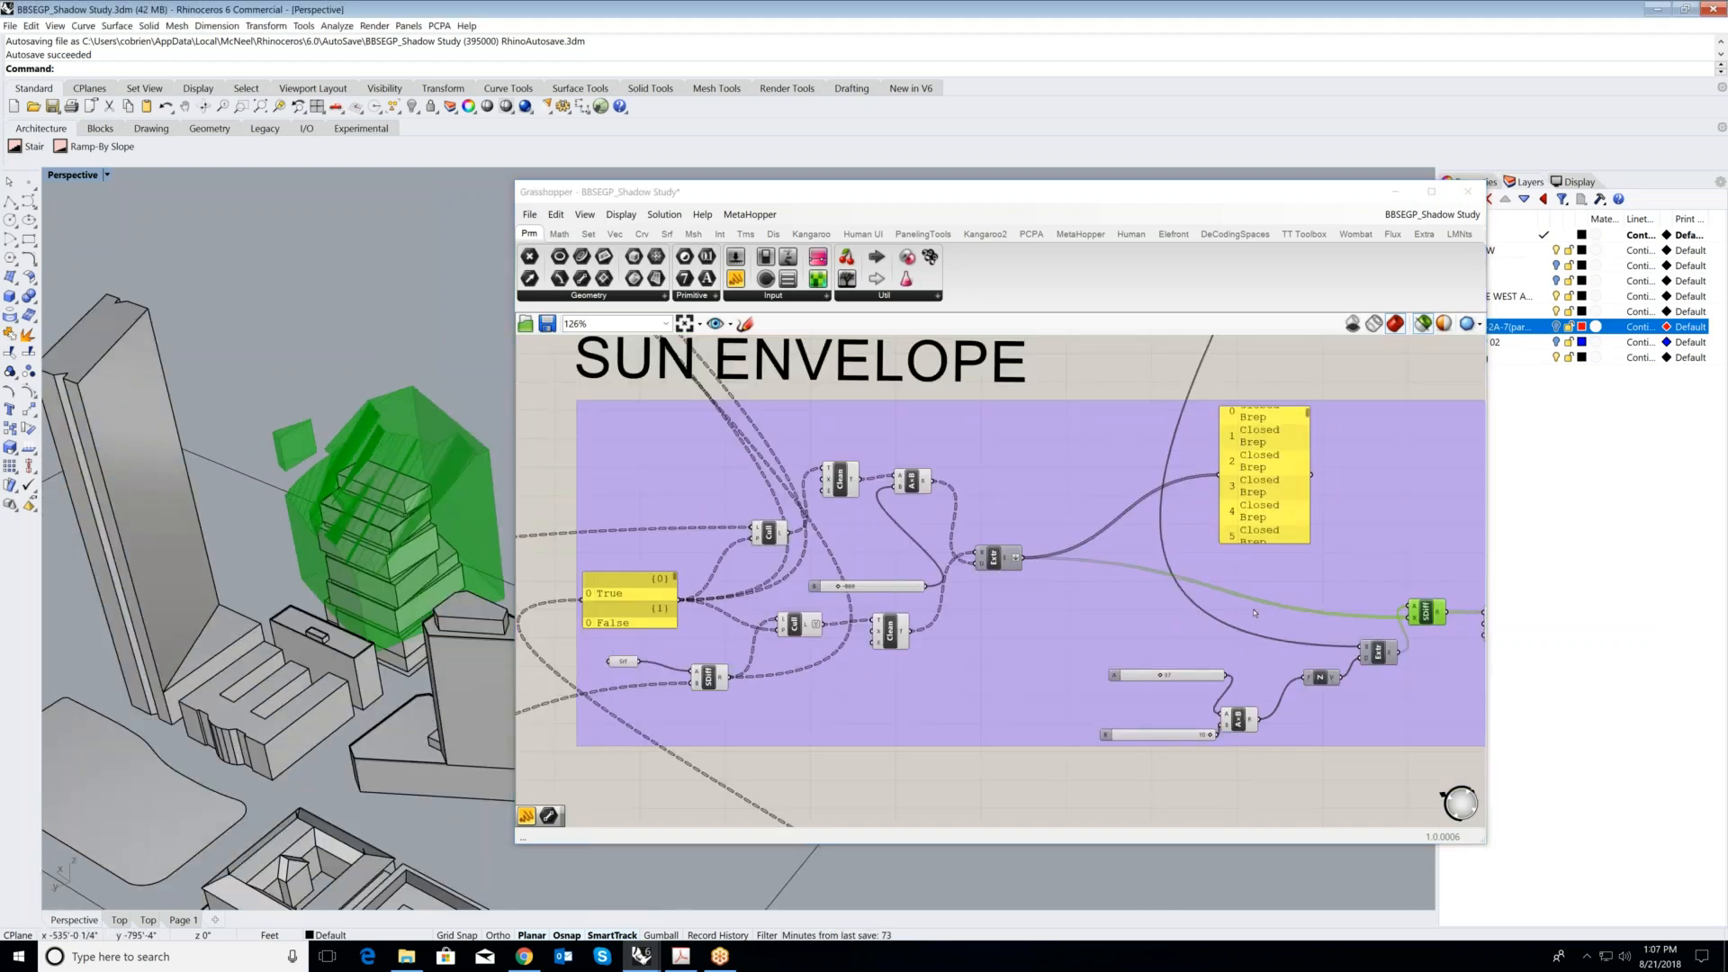
pyautogui.scroll(-2, 1228, 614)
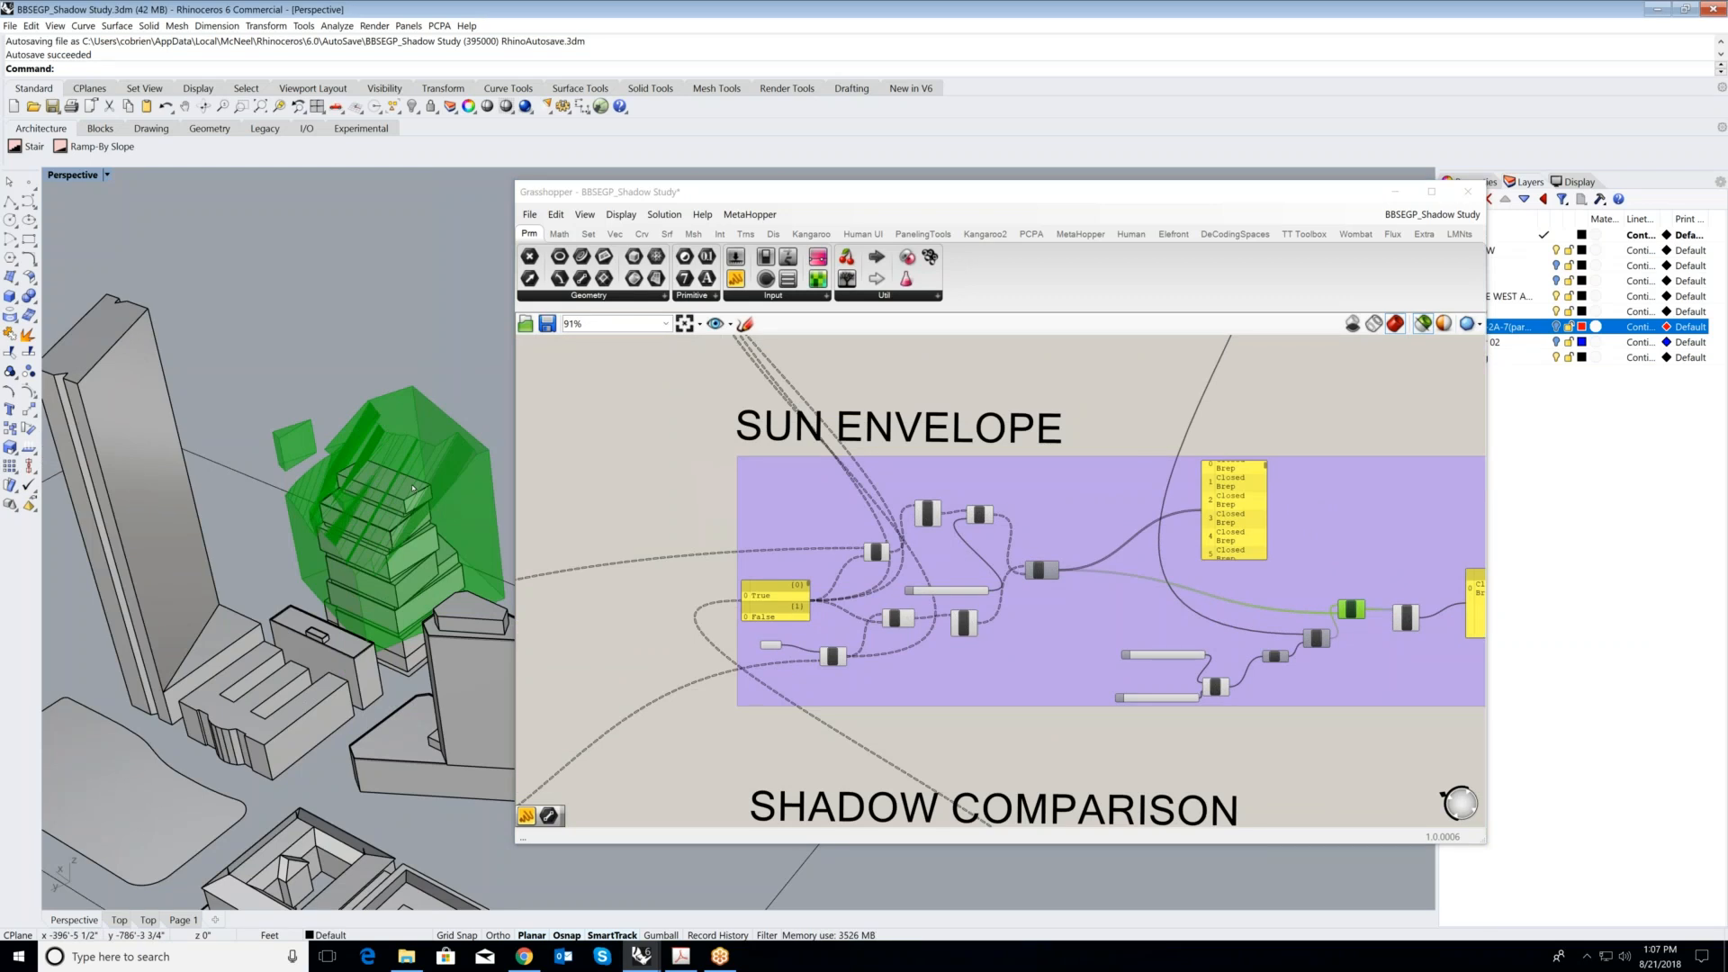
pyautogui.scroll(2, 412, 487)
# - Minimize Grasshopper and turn on the 0910-2A-7 and Layer 02 sublayers of envelop to compare both envelopes at the tower
pyautogui.click(1431, 191)
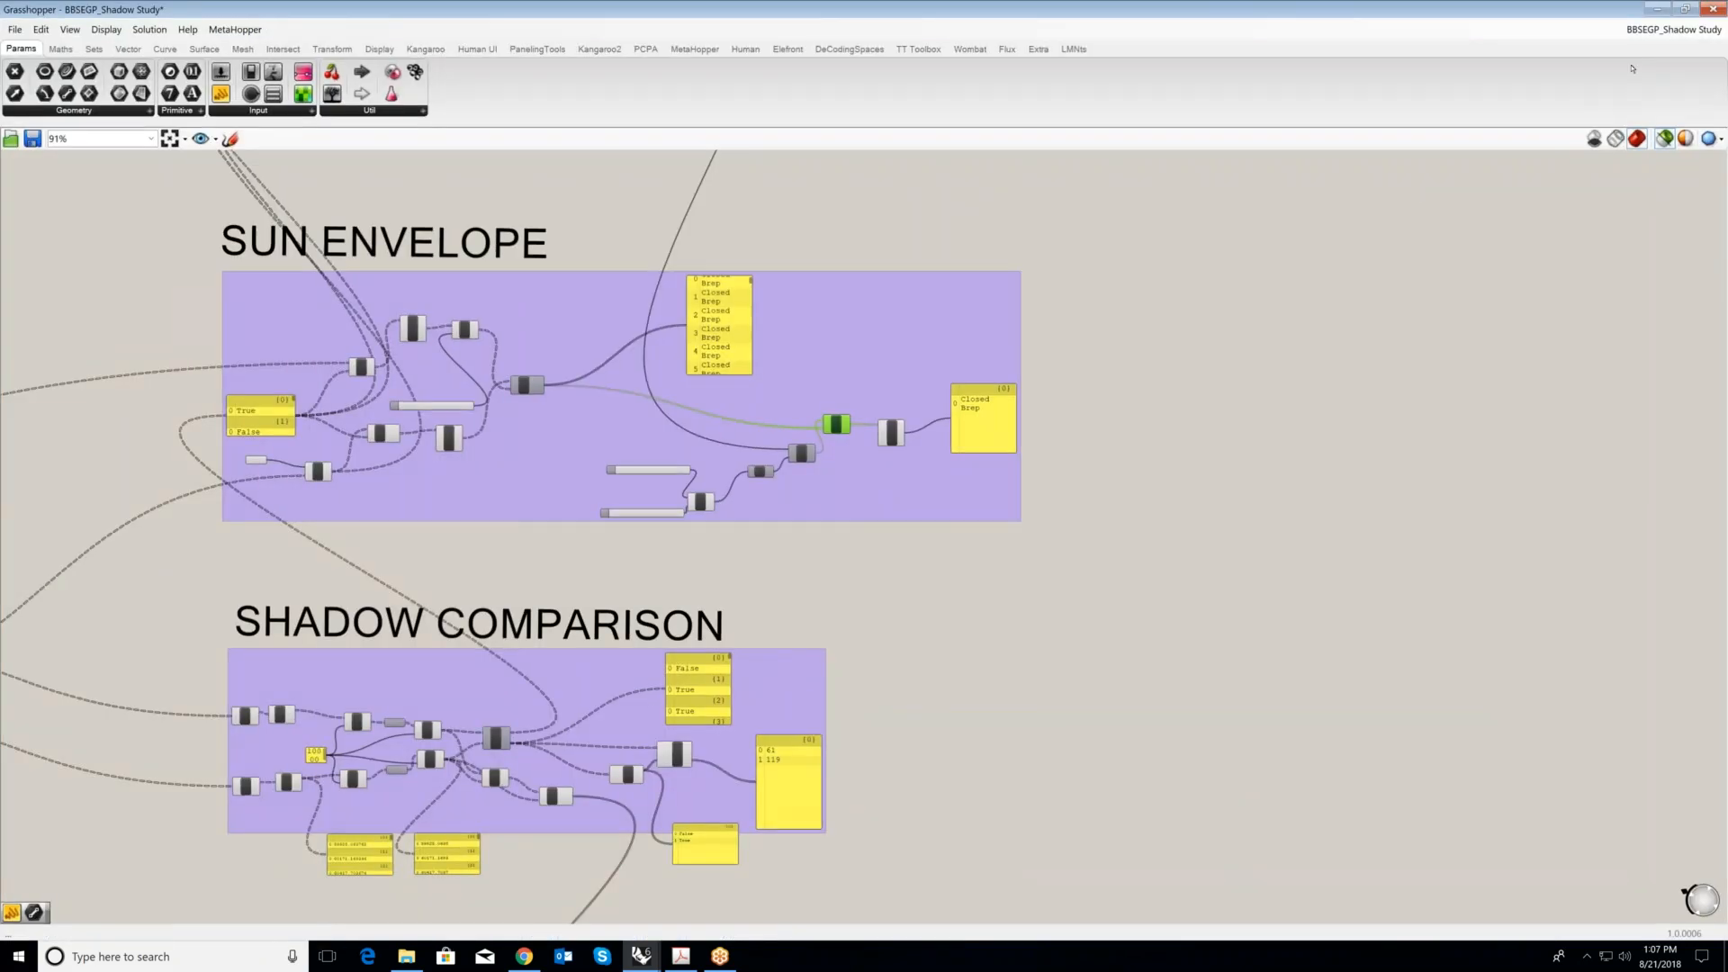
pyautogui.click(1685, 9)
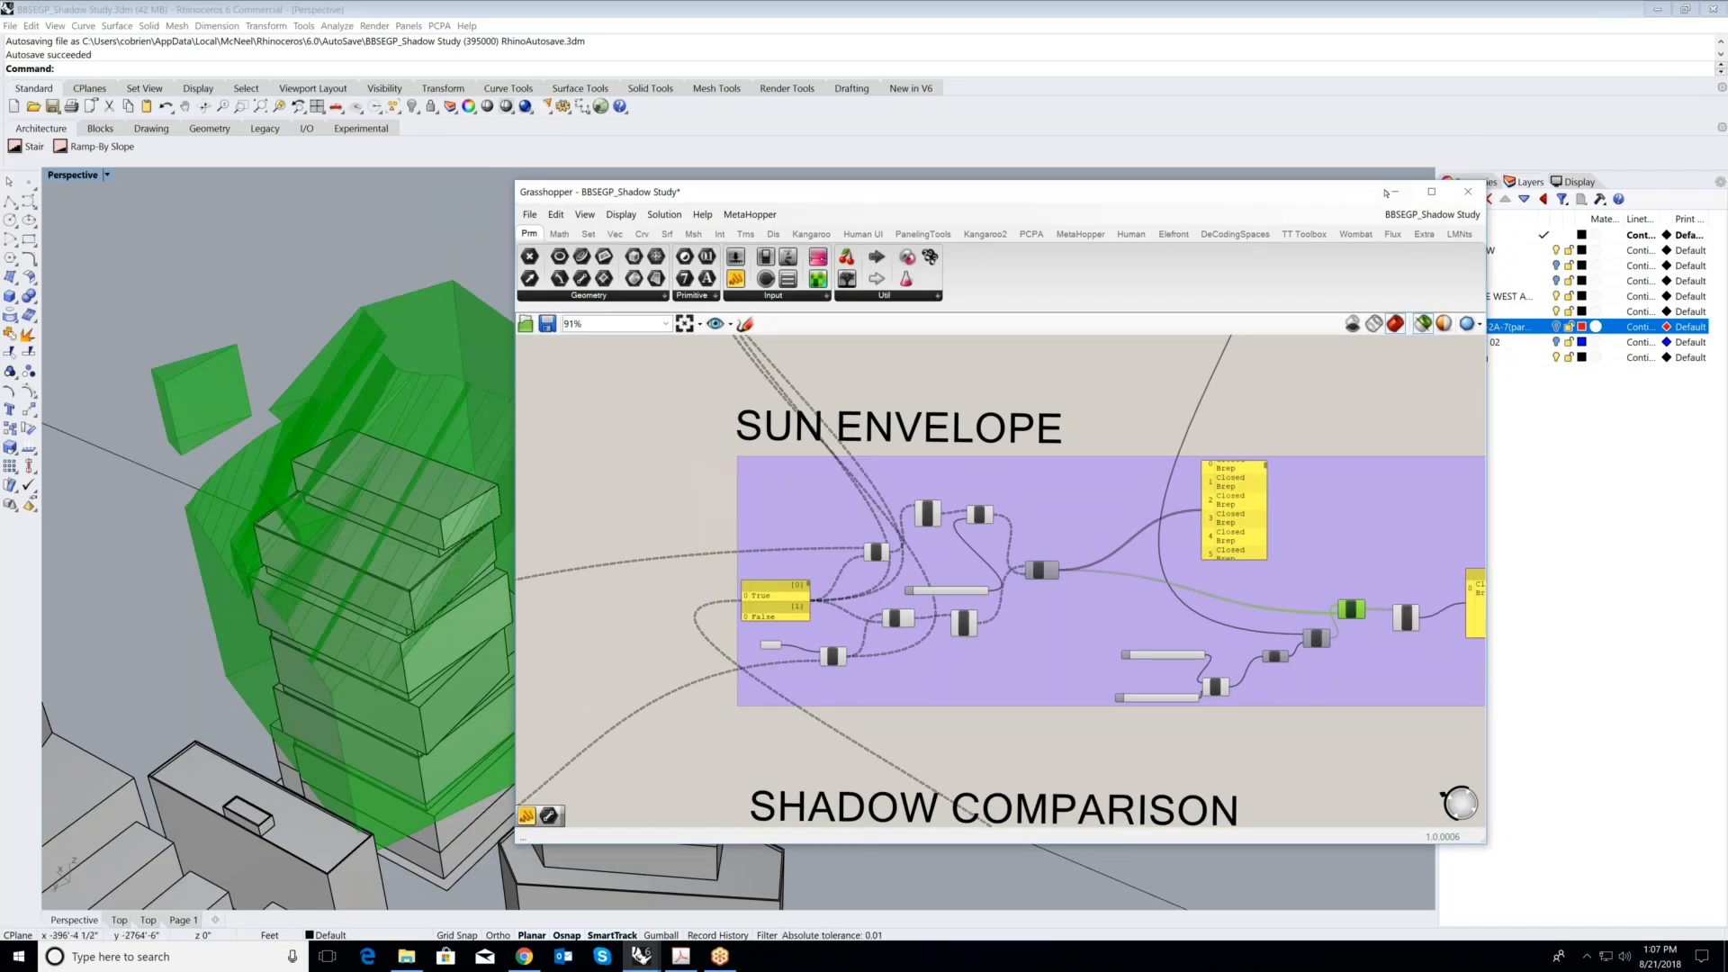
pyautogui.click(1392, 192)
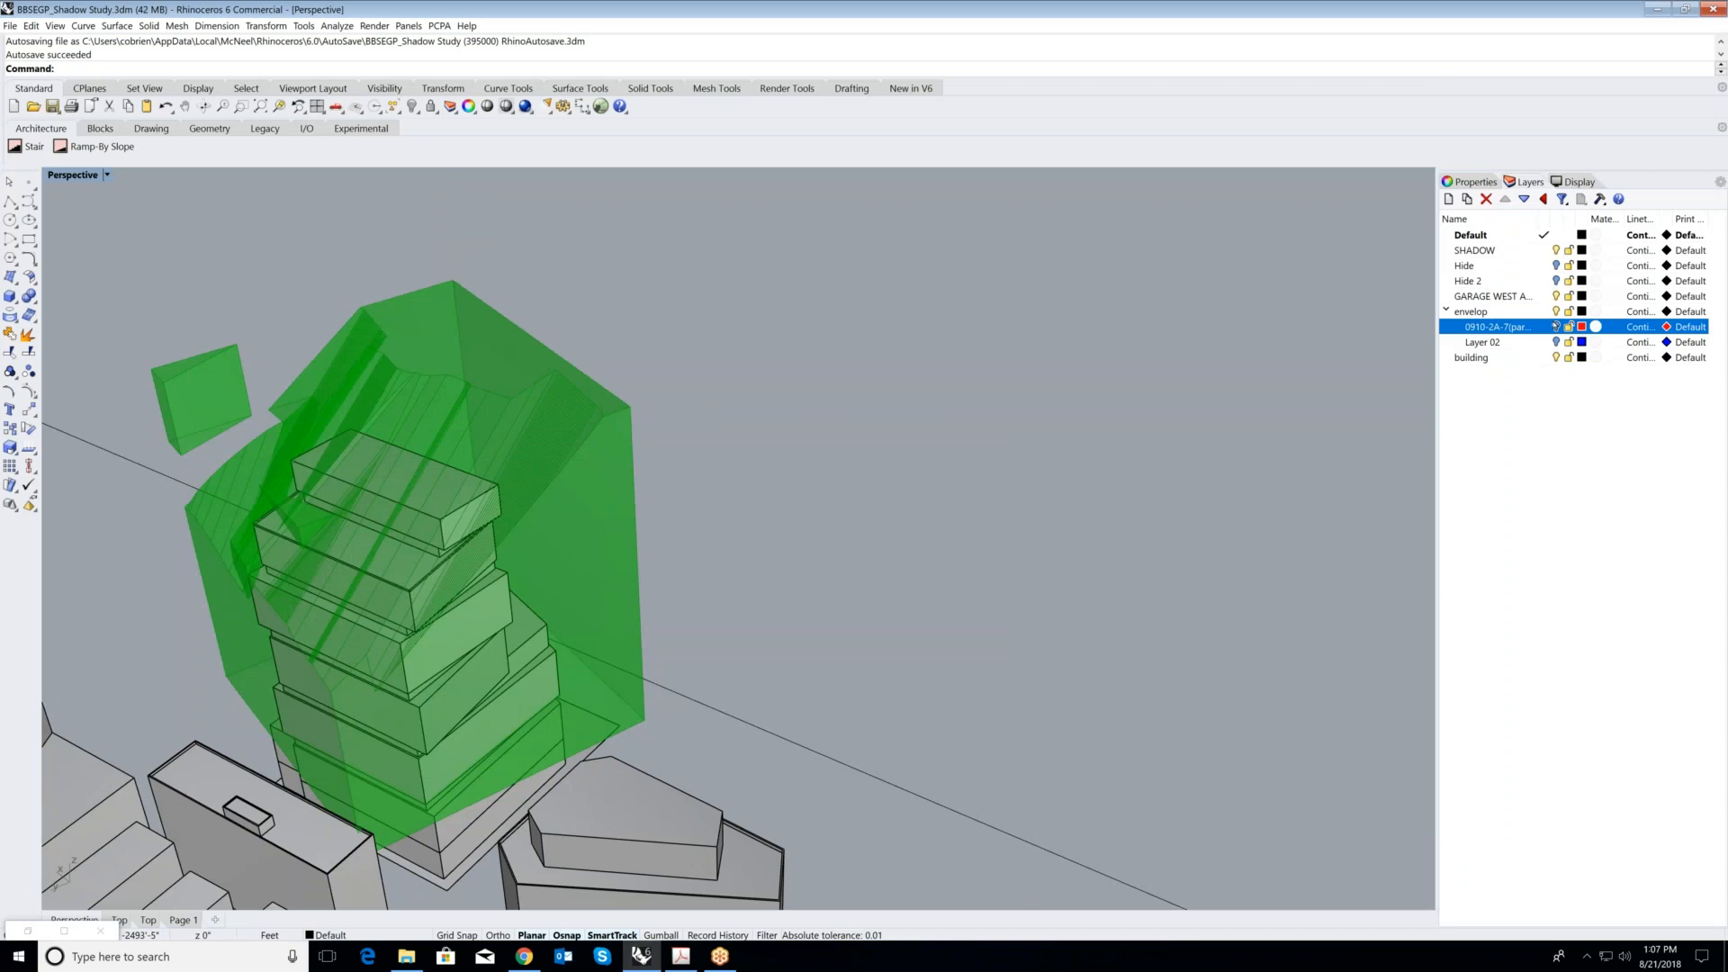
pyautogui.click(1557, 342)
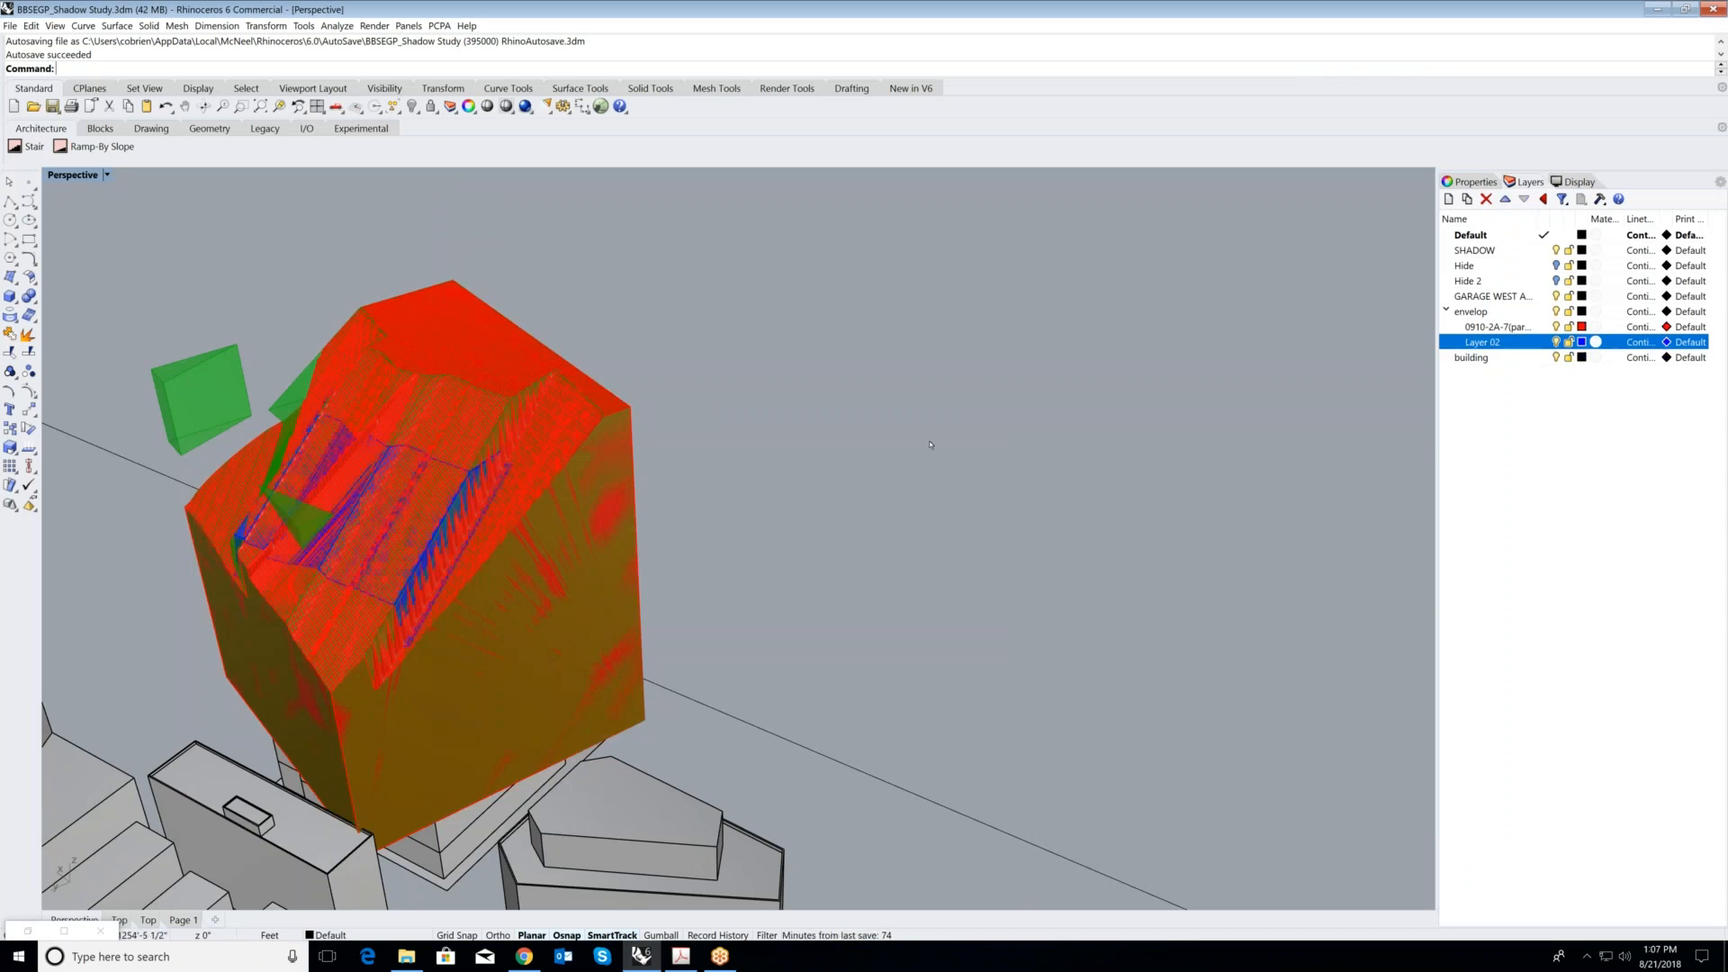
pyautogui.scroll(-4, 930, 447)
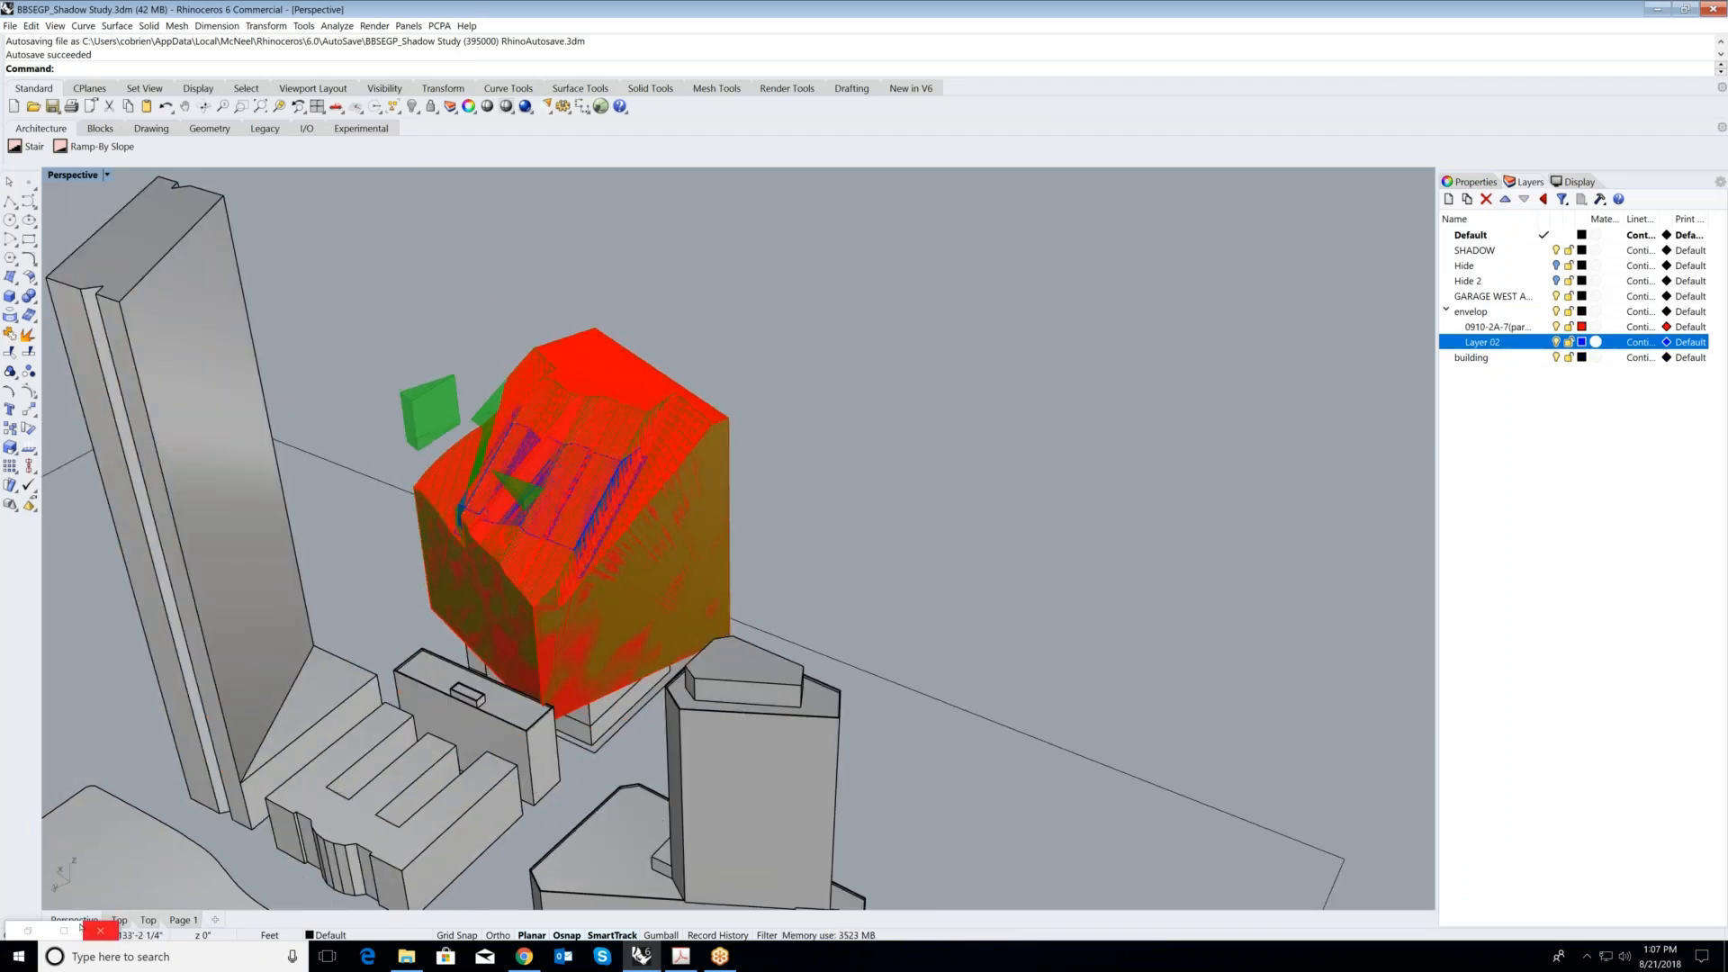
# - Clear the Solid Difference preview, minimize the chart and Grasshopper windows, and examine the overlapping red and blue envelopes from above
pyautogui.click(65, 931)
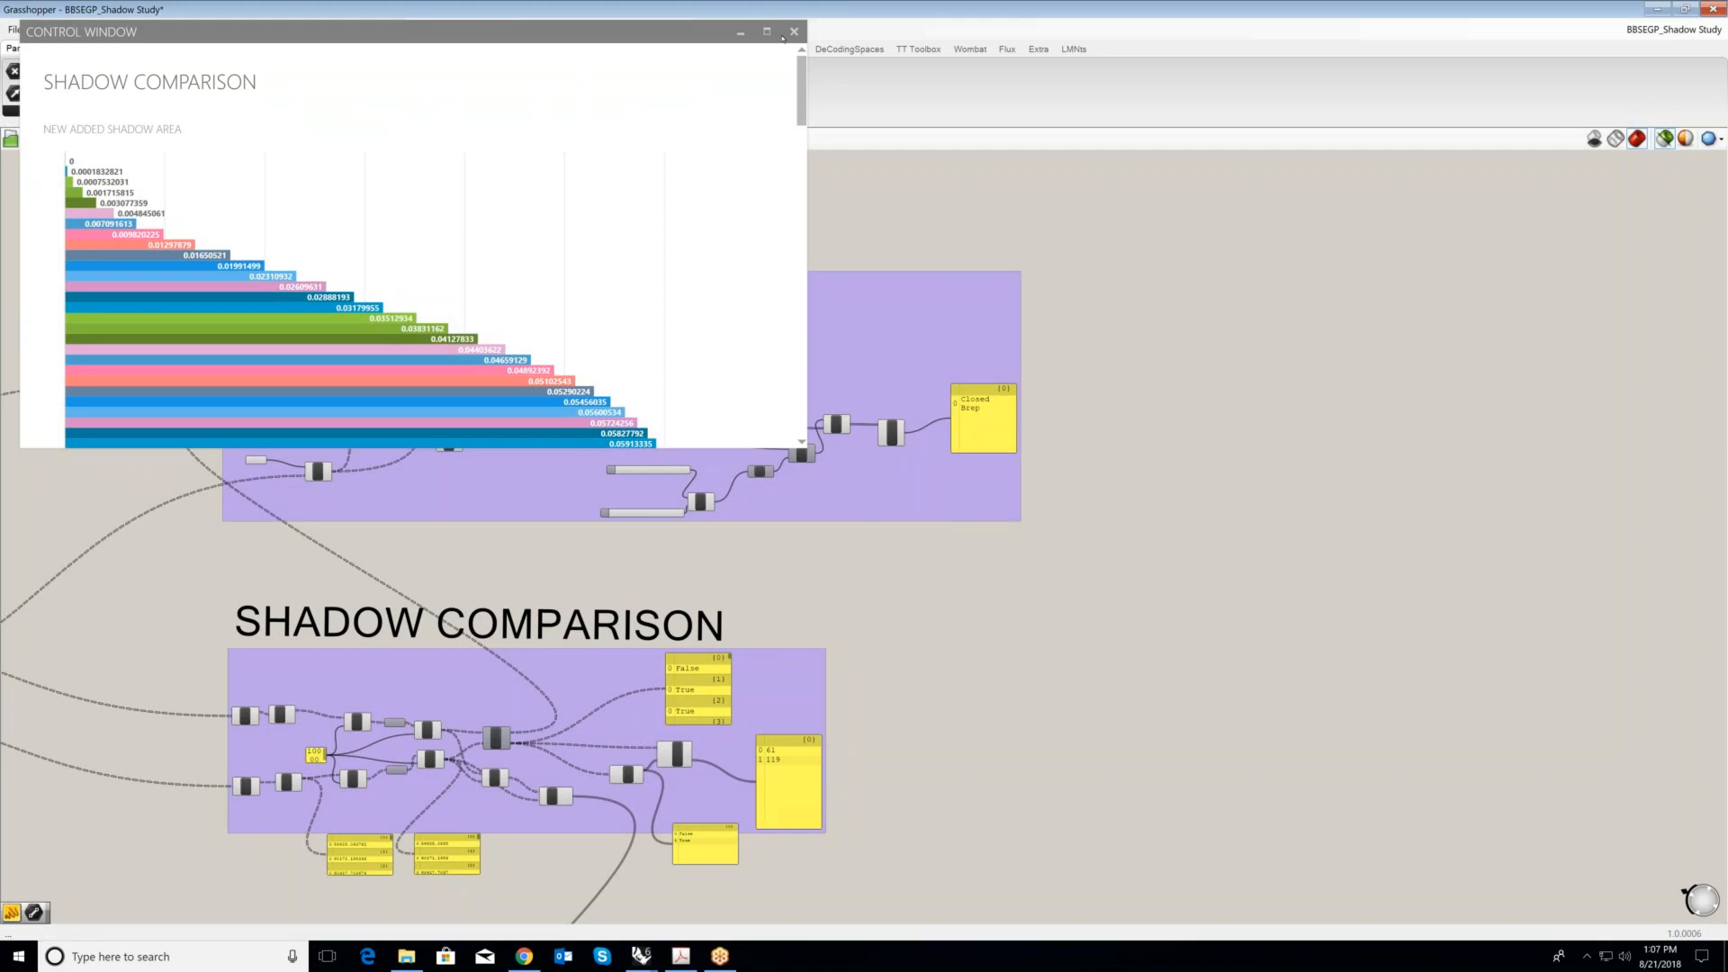
pyautogui.click(741, 32)
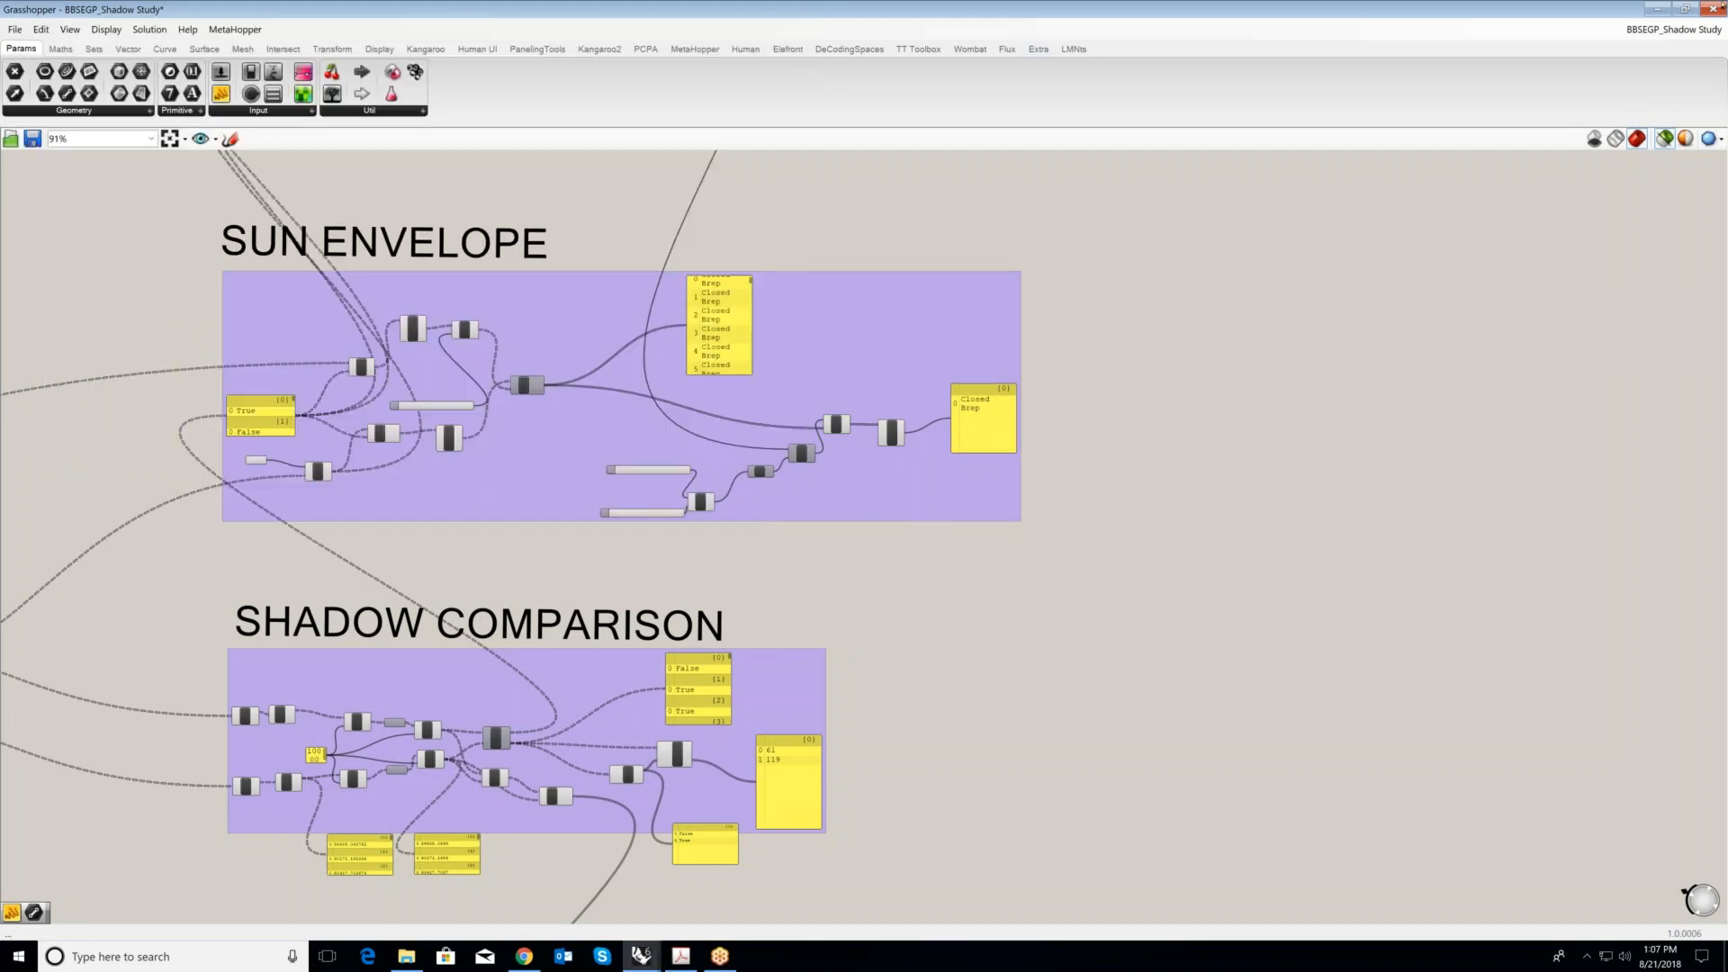
pyautogui.click(1656, 9)
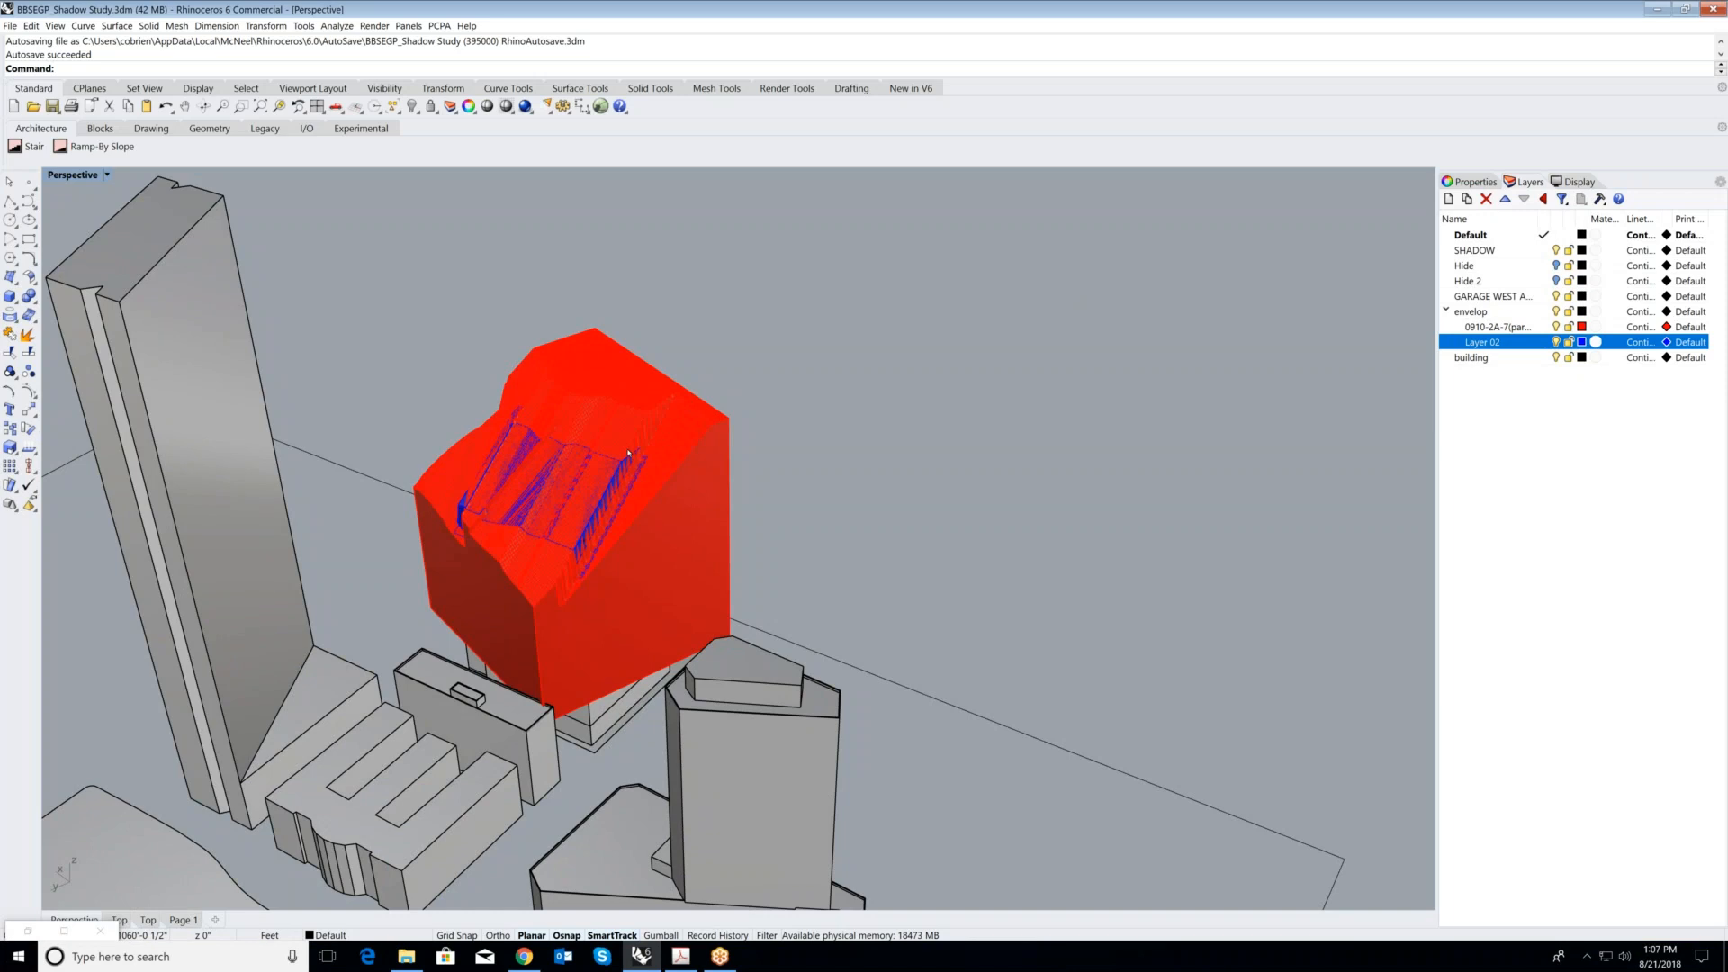
pyautogui.scroll(3, 628, 453)
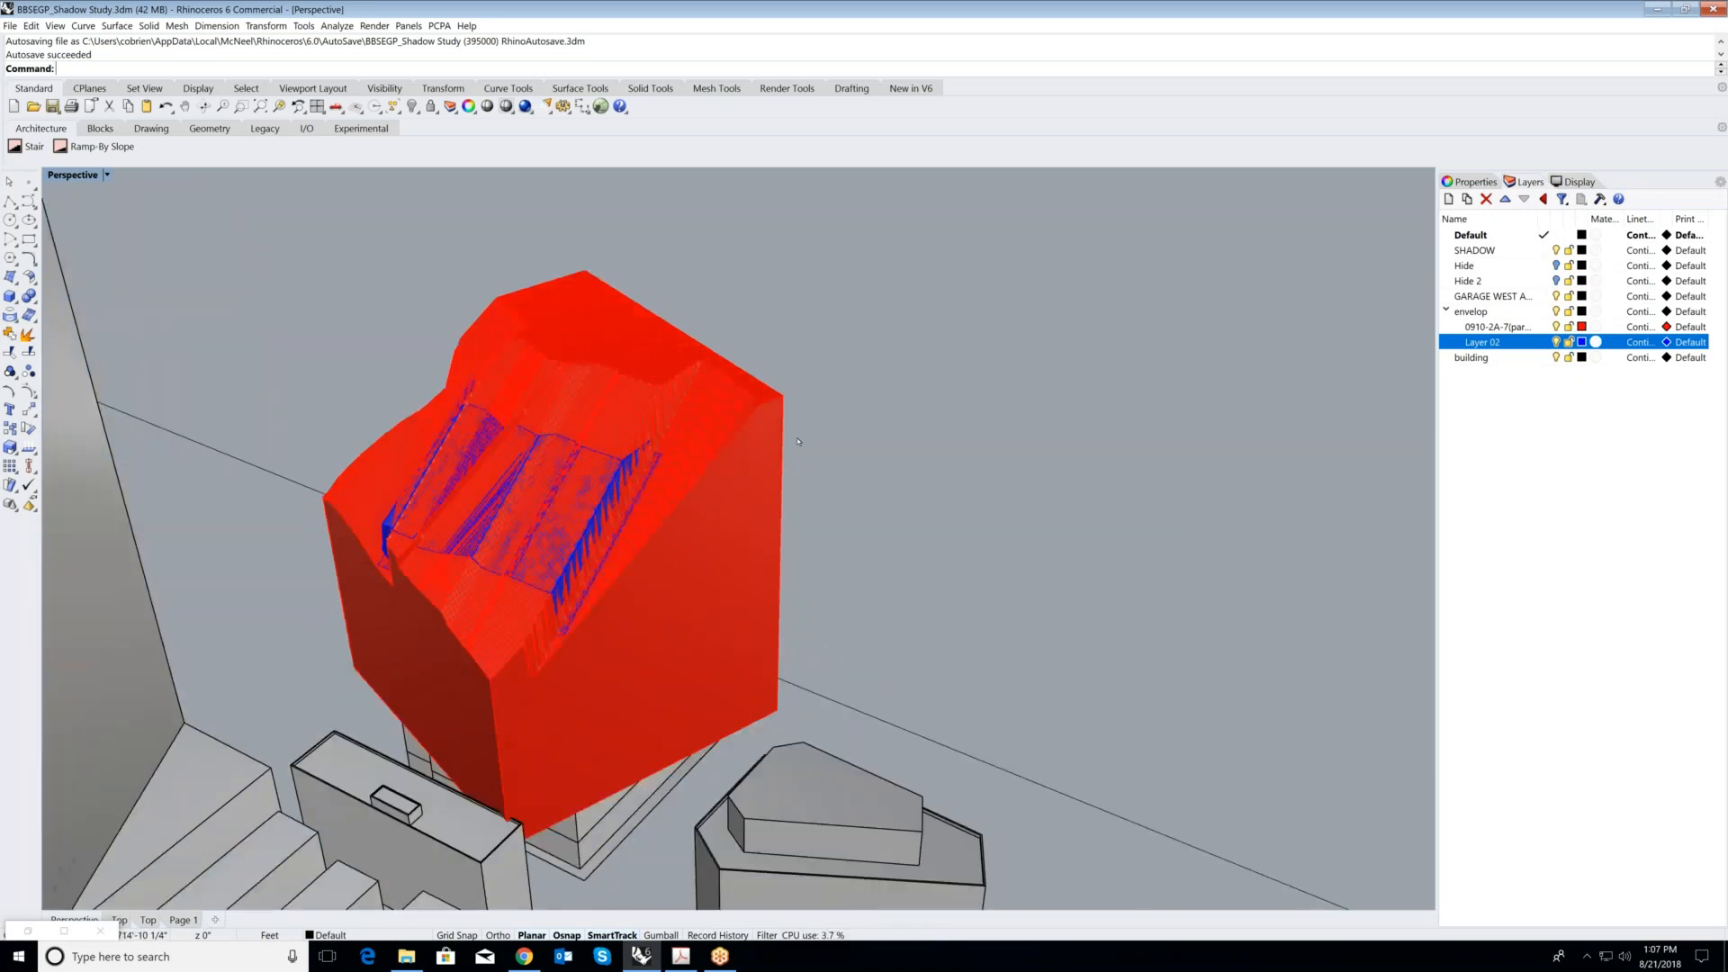
pyautogui.moveTo(797, 441); pyautogui.dragTo(514, 627, button='right')
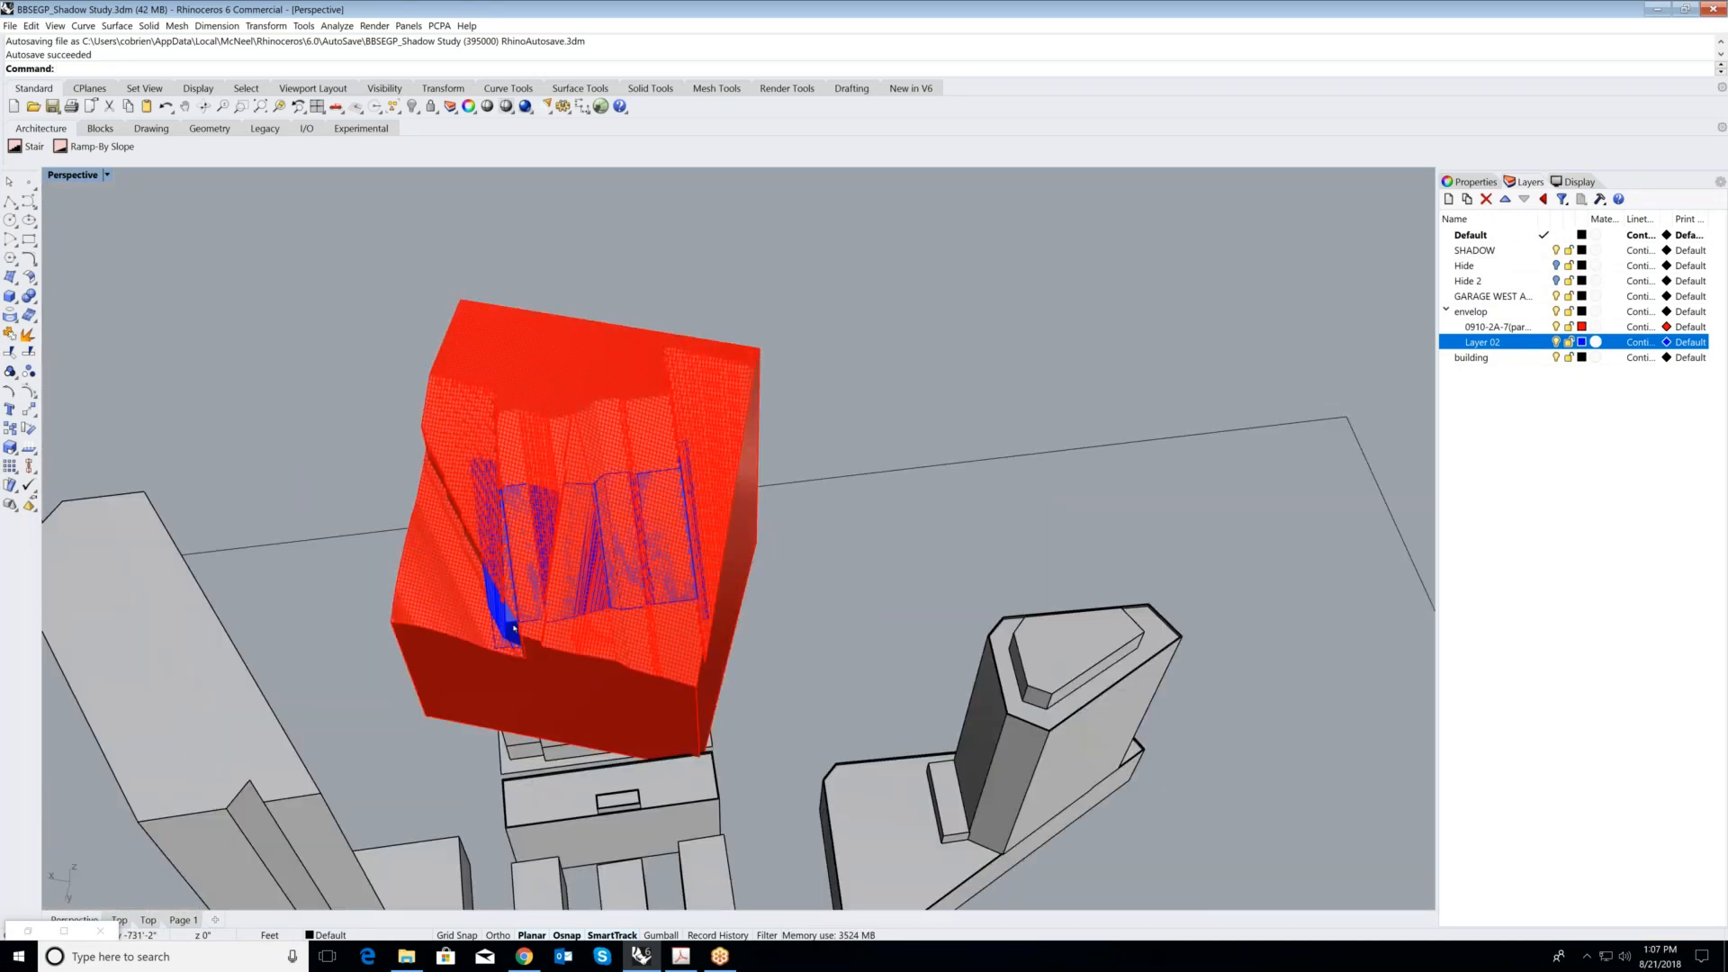
# - Examine up close where the blue envelope of Layer 02 breaks through the red envelope's stepped surfaces
pyautogui.scroll(5, 513, 628)
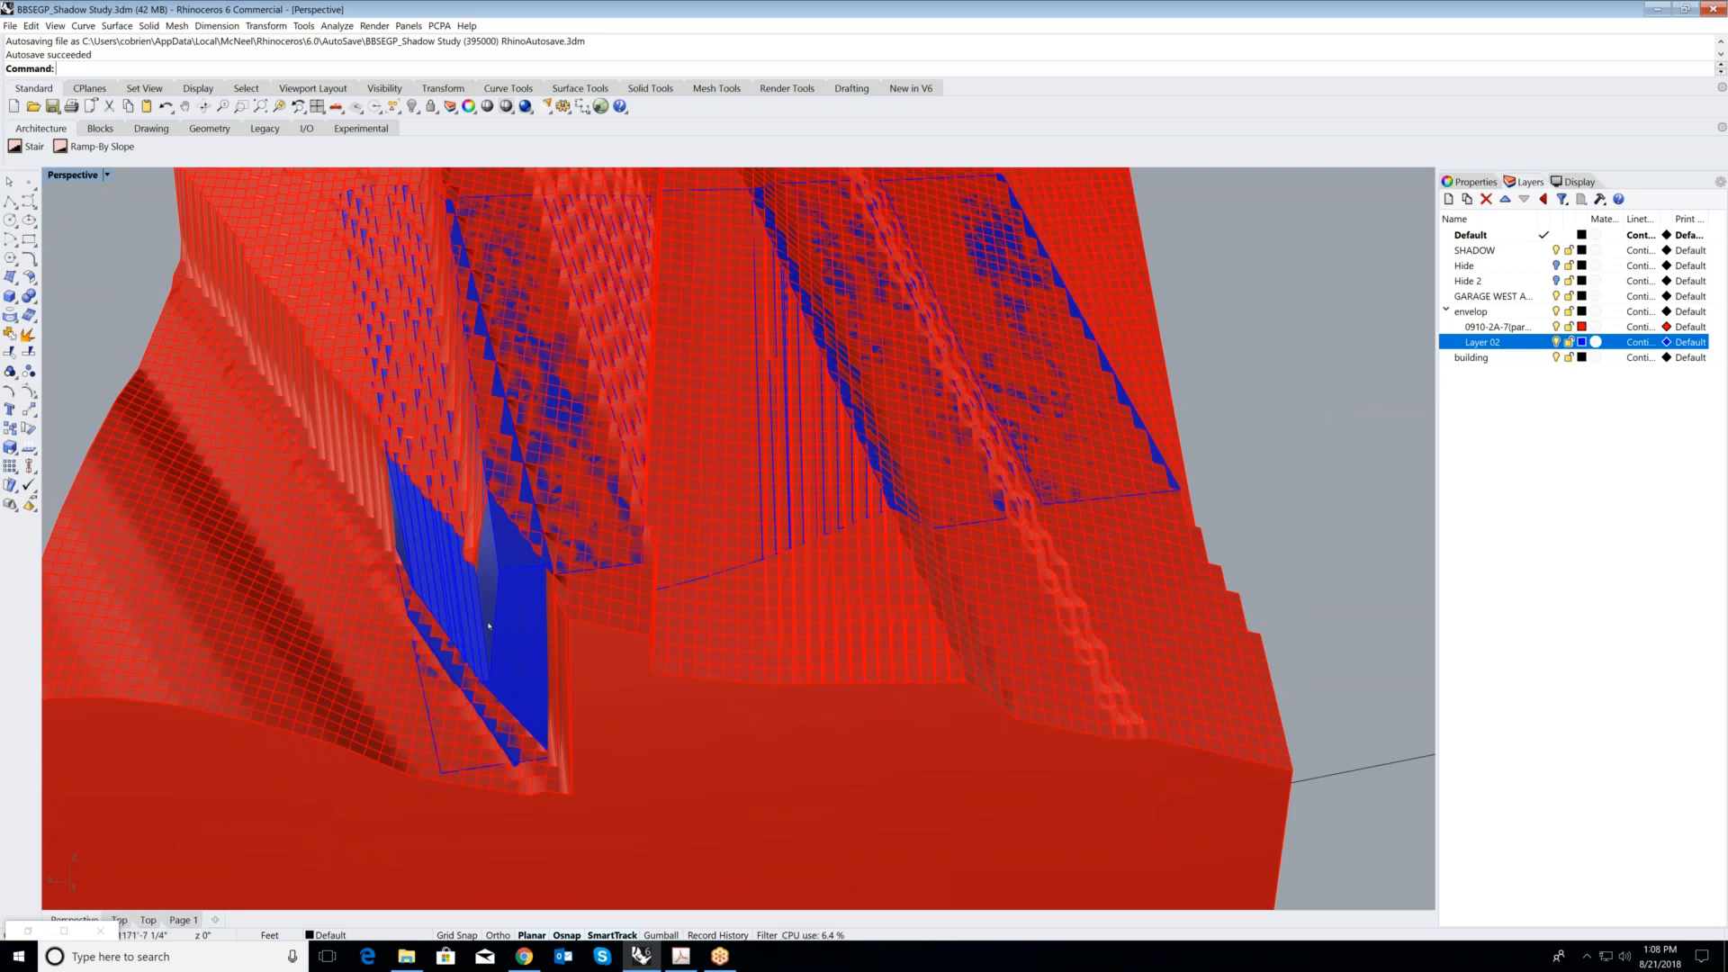
pyautogui.scroll(2, 472, 601)
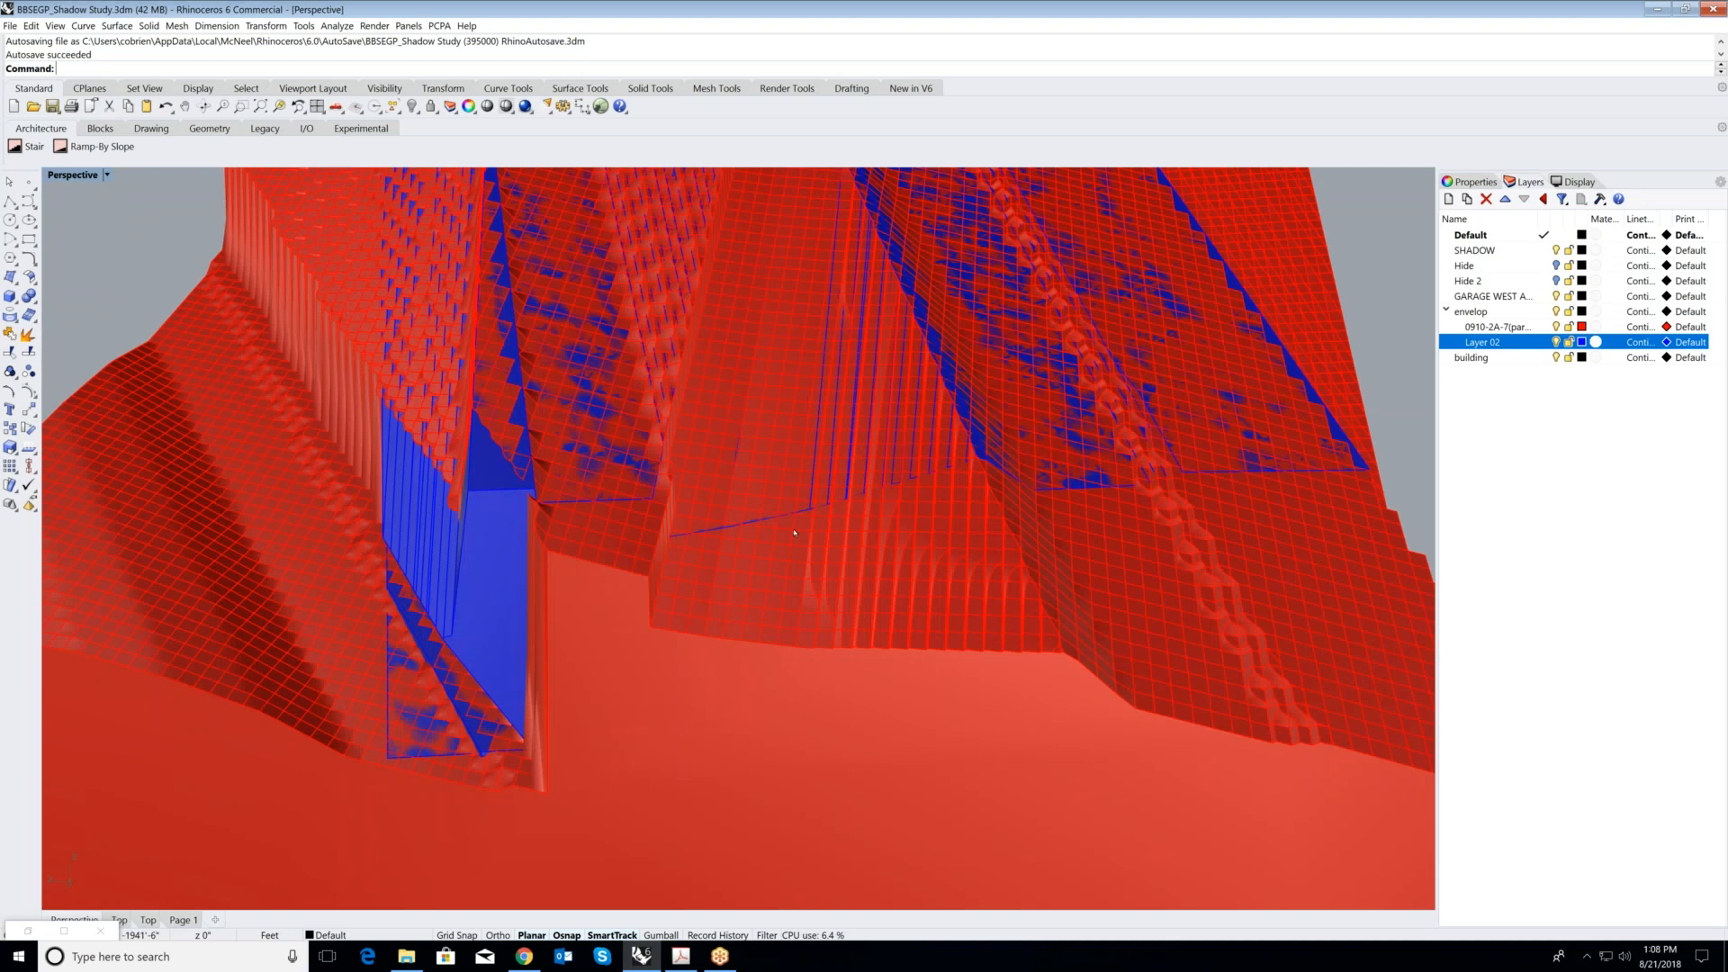
pyautogui.scroll(-5, 795, 533)
pyautogui.scroll(6, 621, 490)
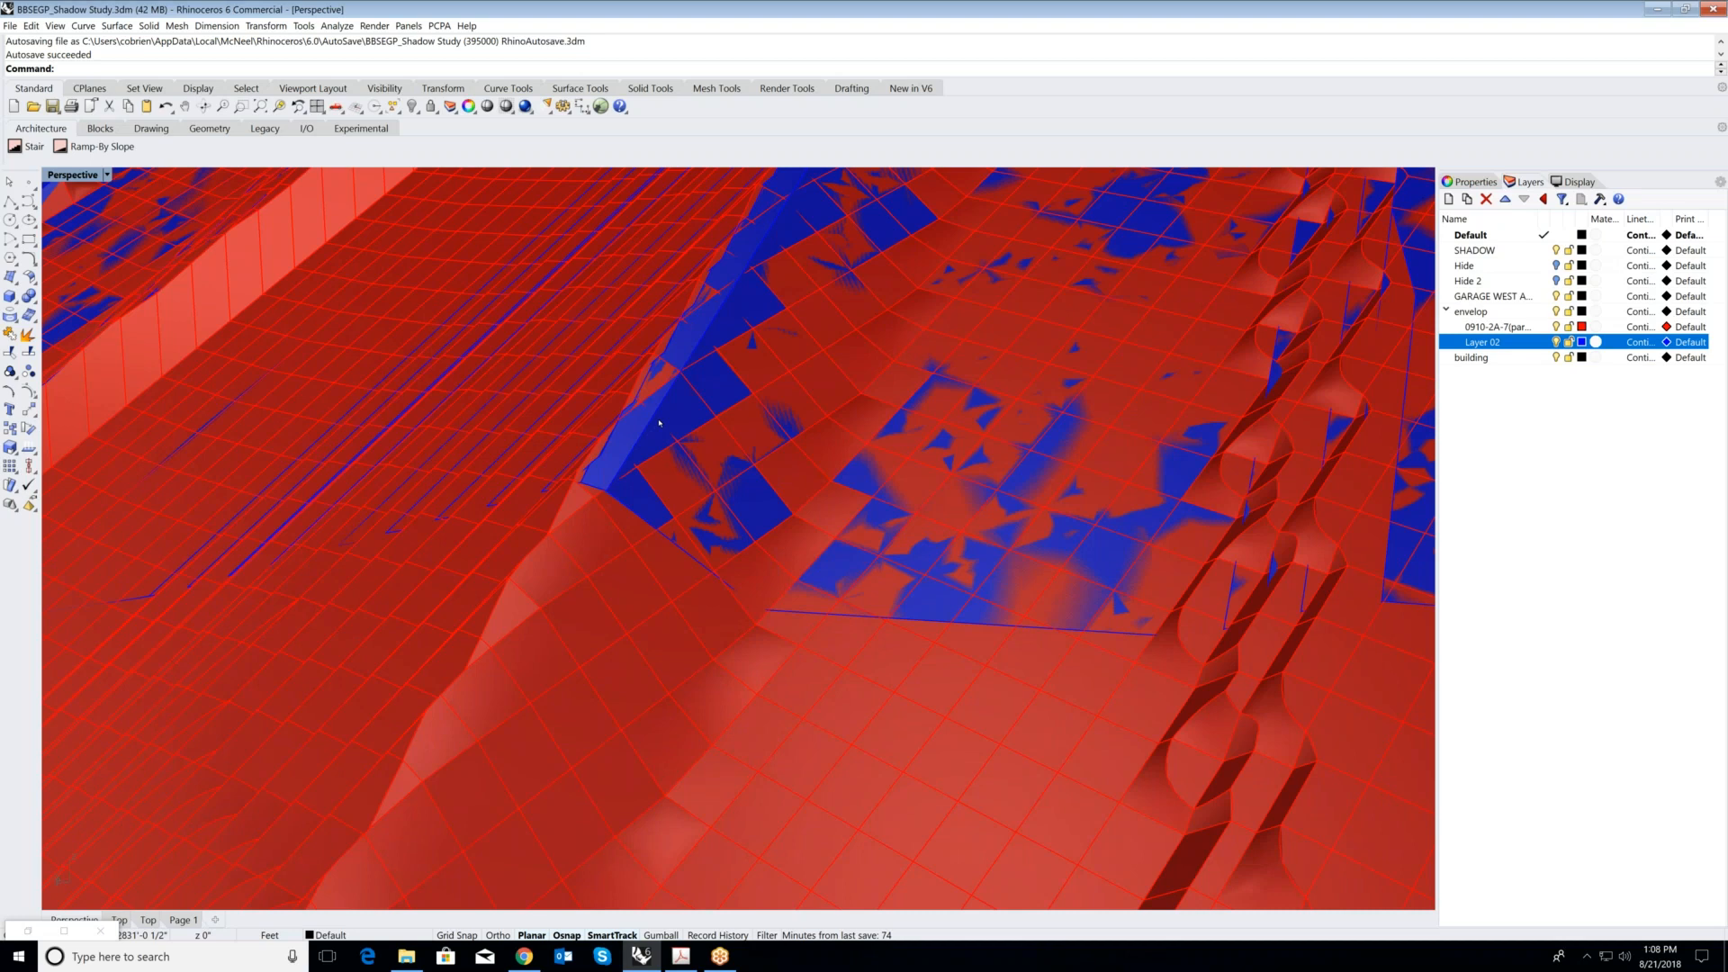
pyautogui.scroll(-2, 658, 423)
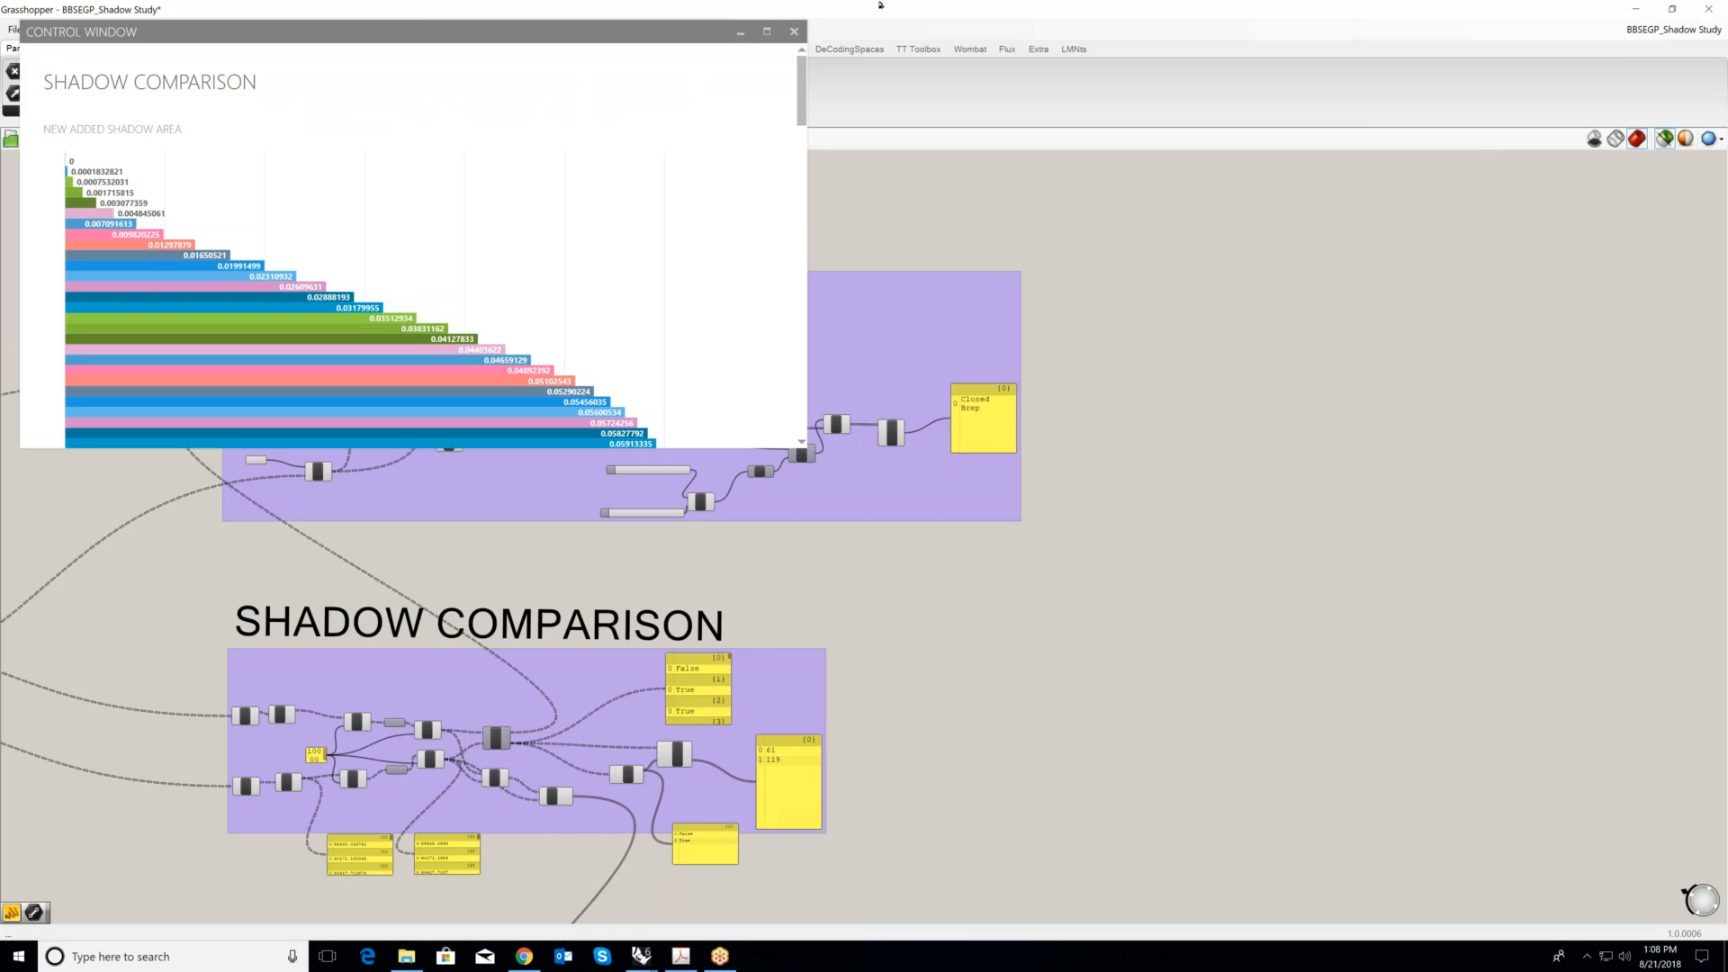
# - Close the shadow comparison chart window and shrink the Grasshopper window so the whole definition shows beside the model
pyautogui.click(794, 32)
pyautogui.scroll(-3, 1218, 270)
pyautogui.click(1671, 9)
pyautogui.scroll(-3, 1296, 368)
pyautogui.scroll(2, 1296, 367)
pyautogui.scroll(-1, 1307, 463)
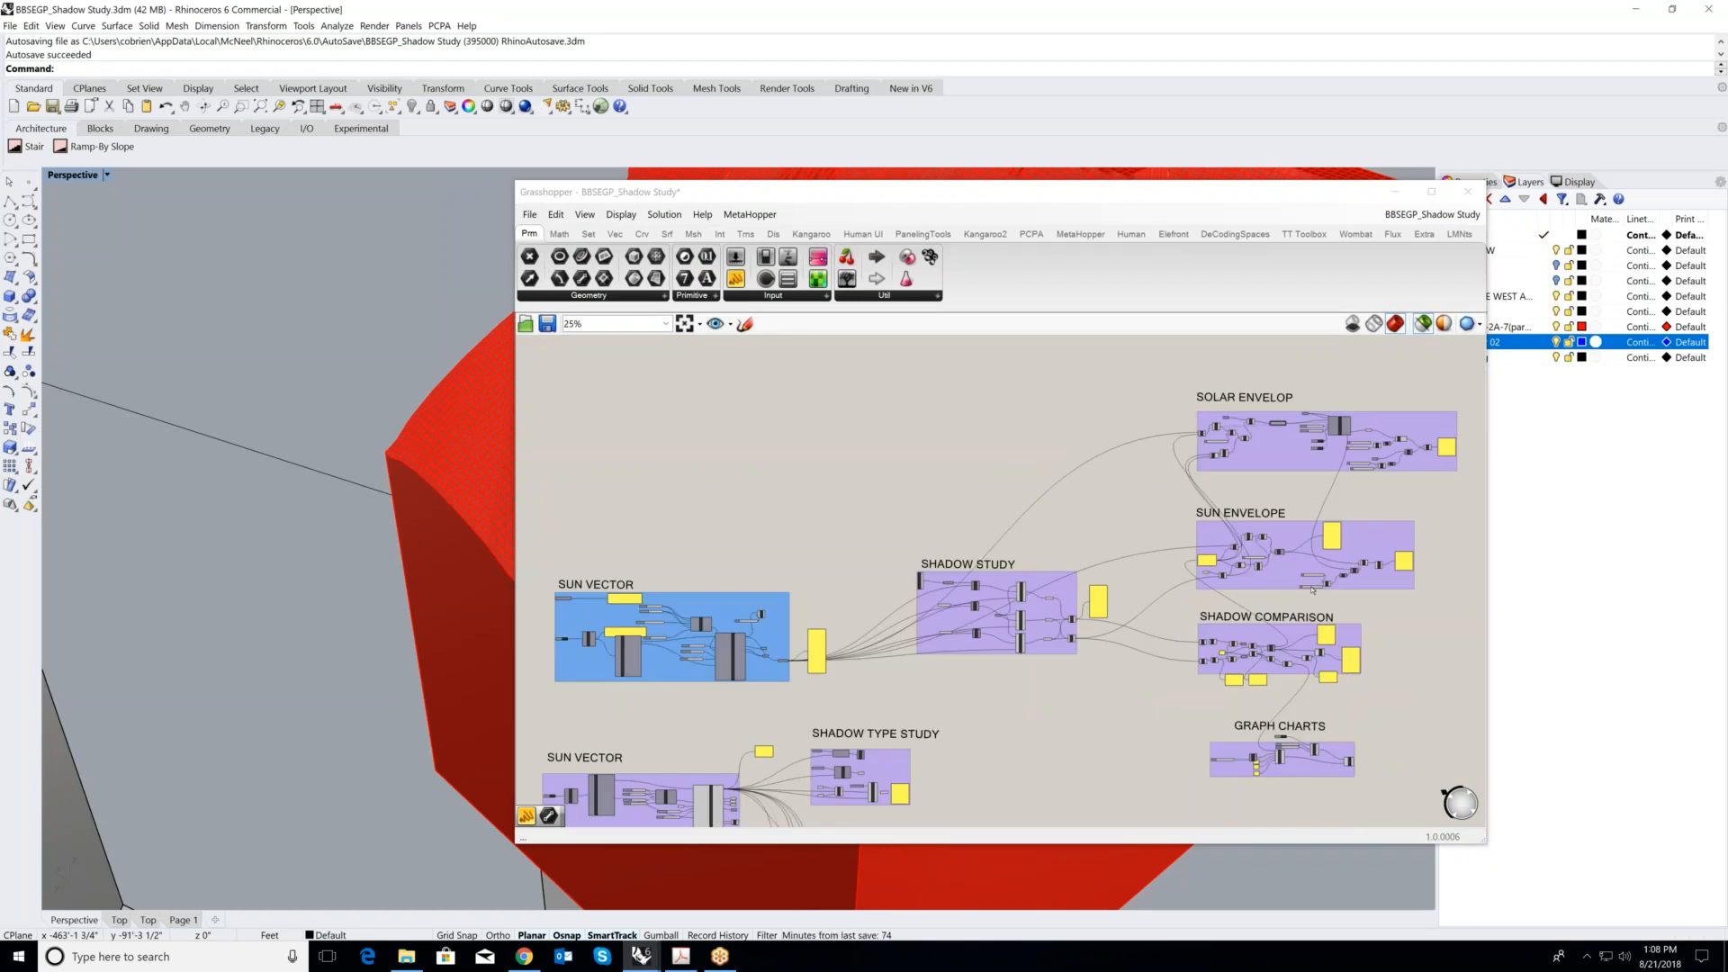
pyautogui.scroll(-1, 990, 540)
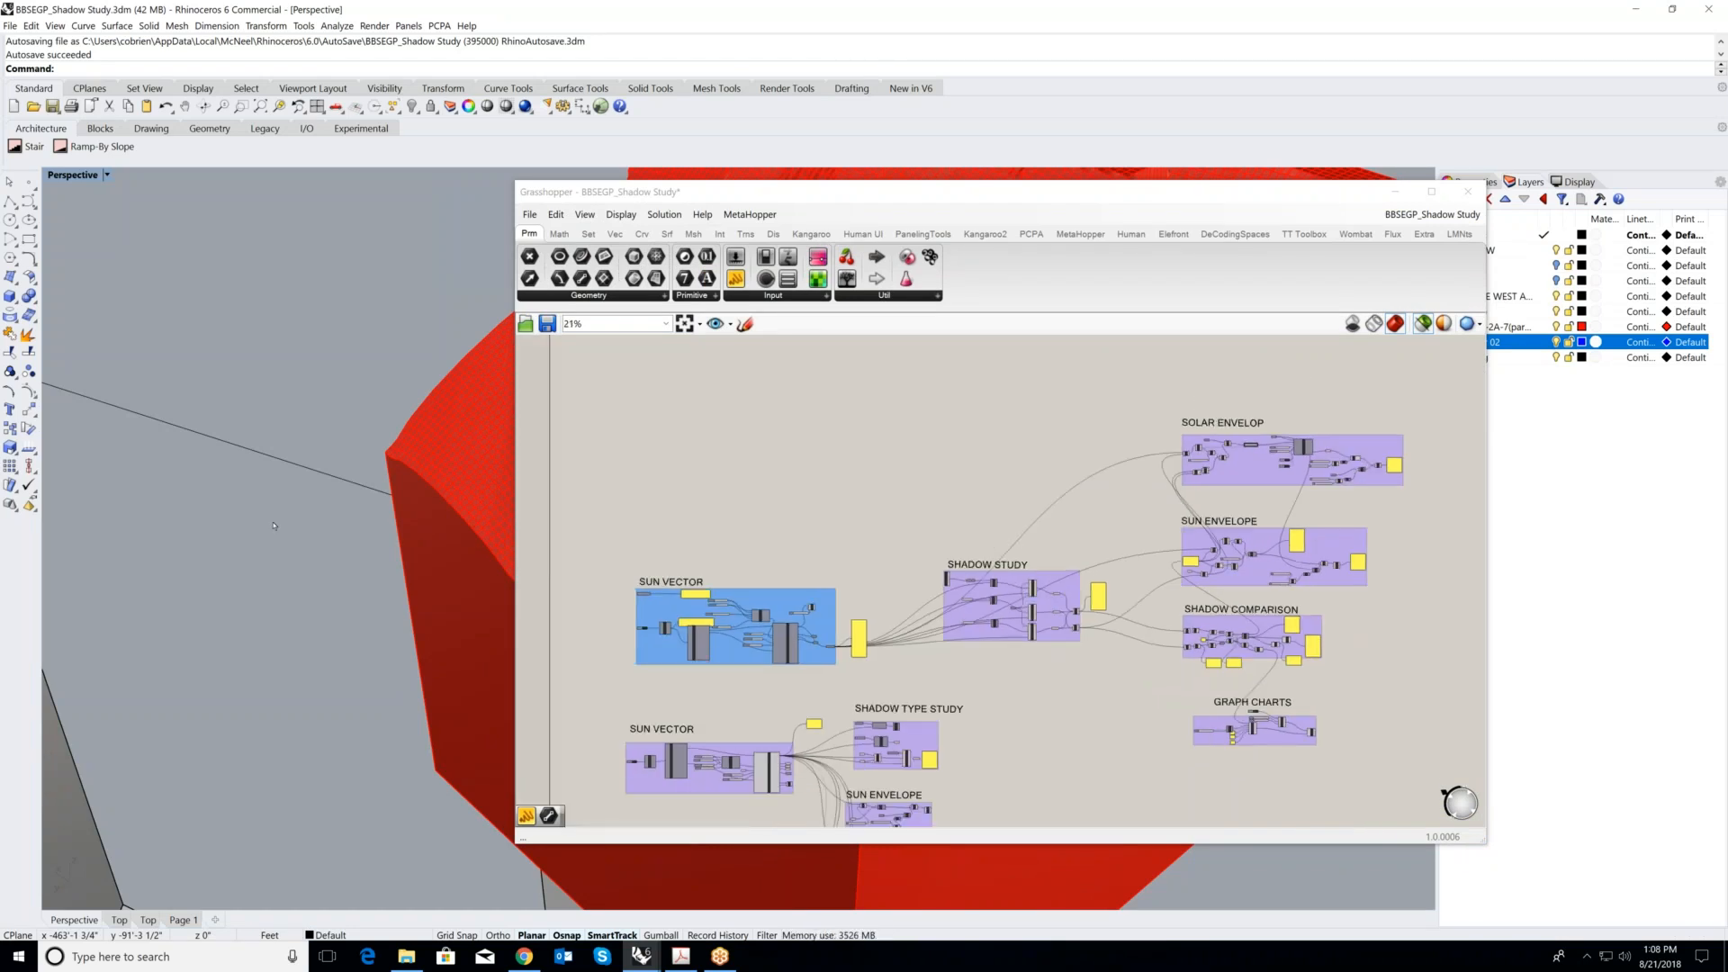
# - Hide the 0910-2A-7 and Layer 02 envelope sublayers and bring the park and its surrounding buildings into view
pyautogui.scroll(-4, 268, 517)
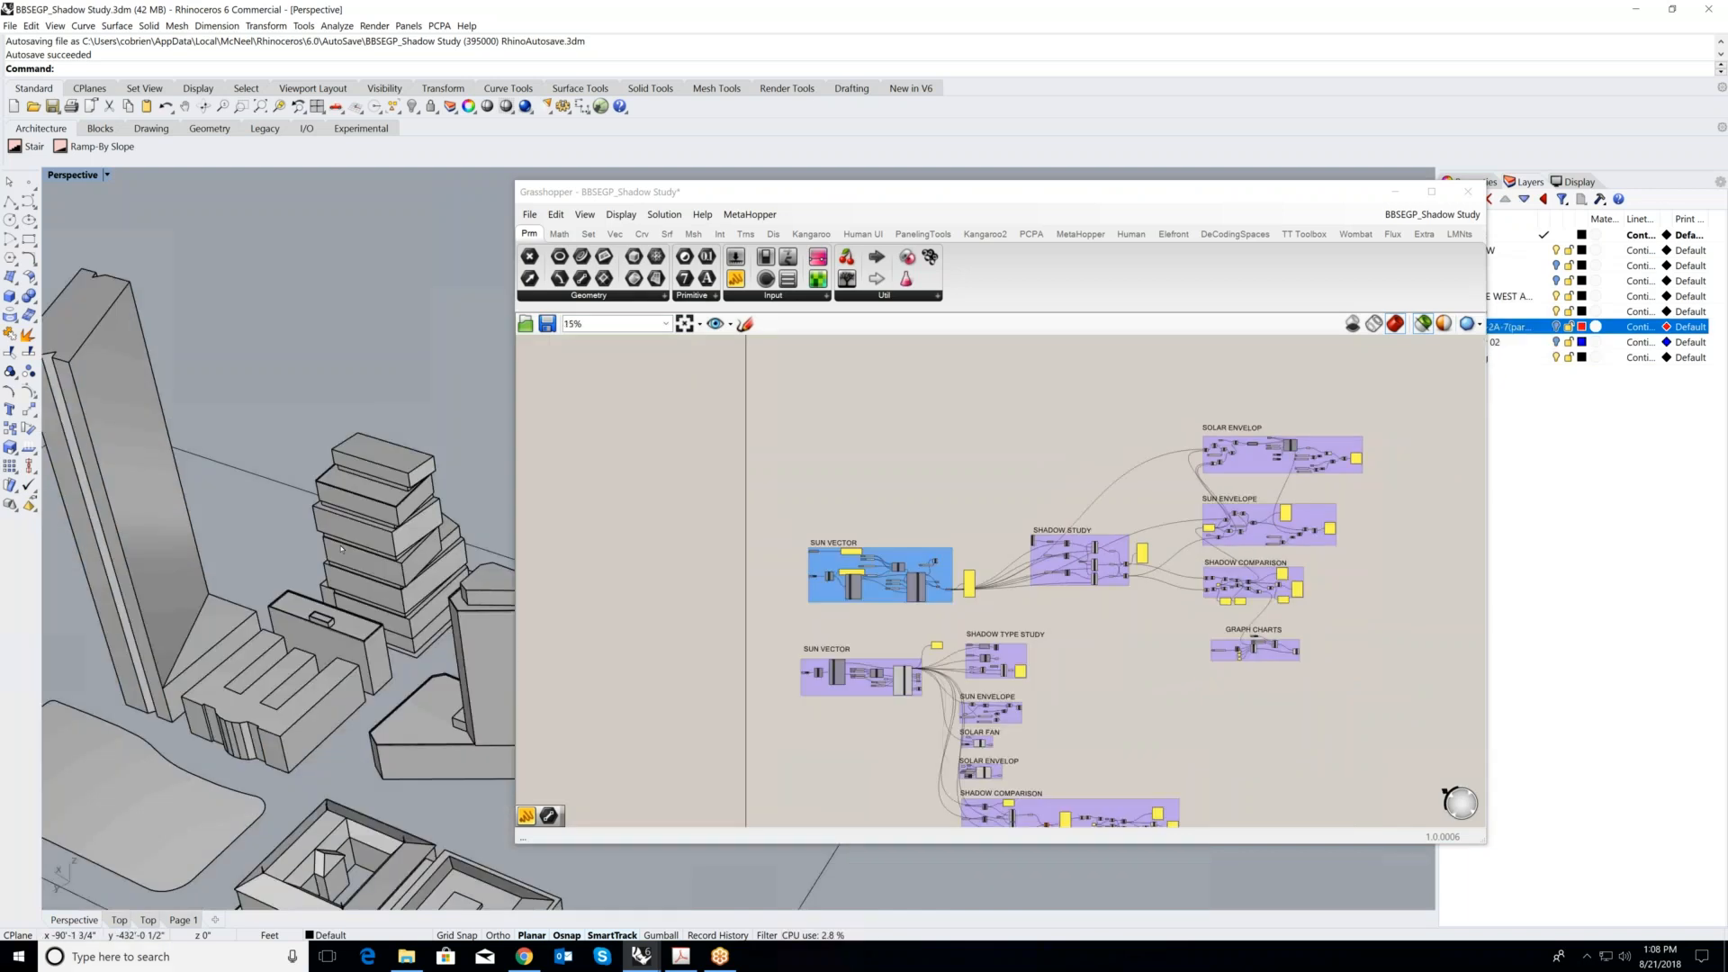
pyautogui.scroll(-3, 206, 586)
pyautogui.scroll(3, 206, 585)
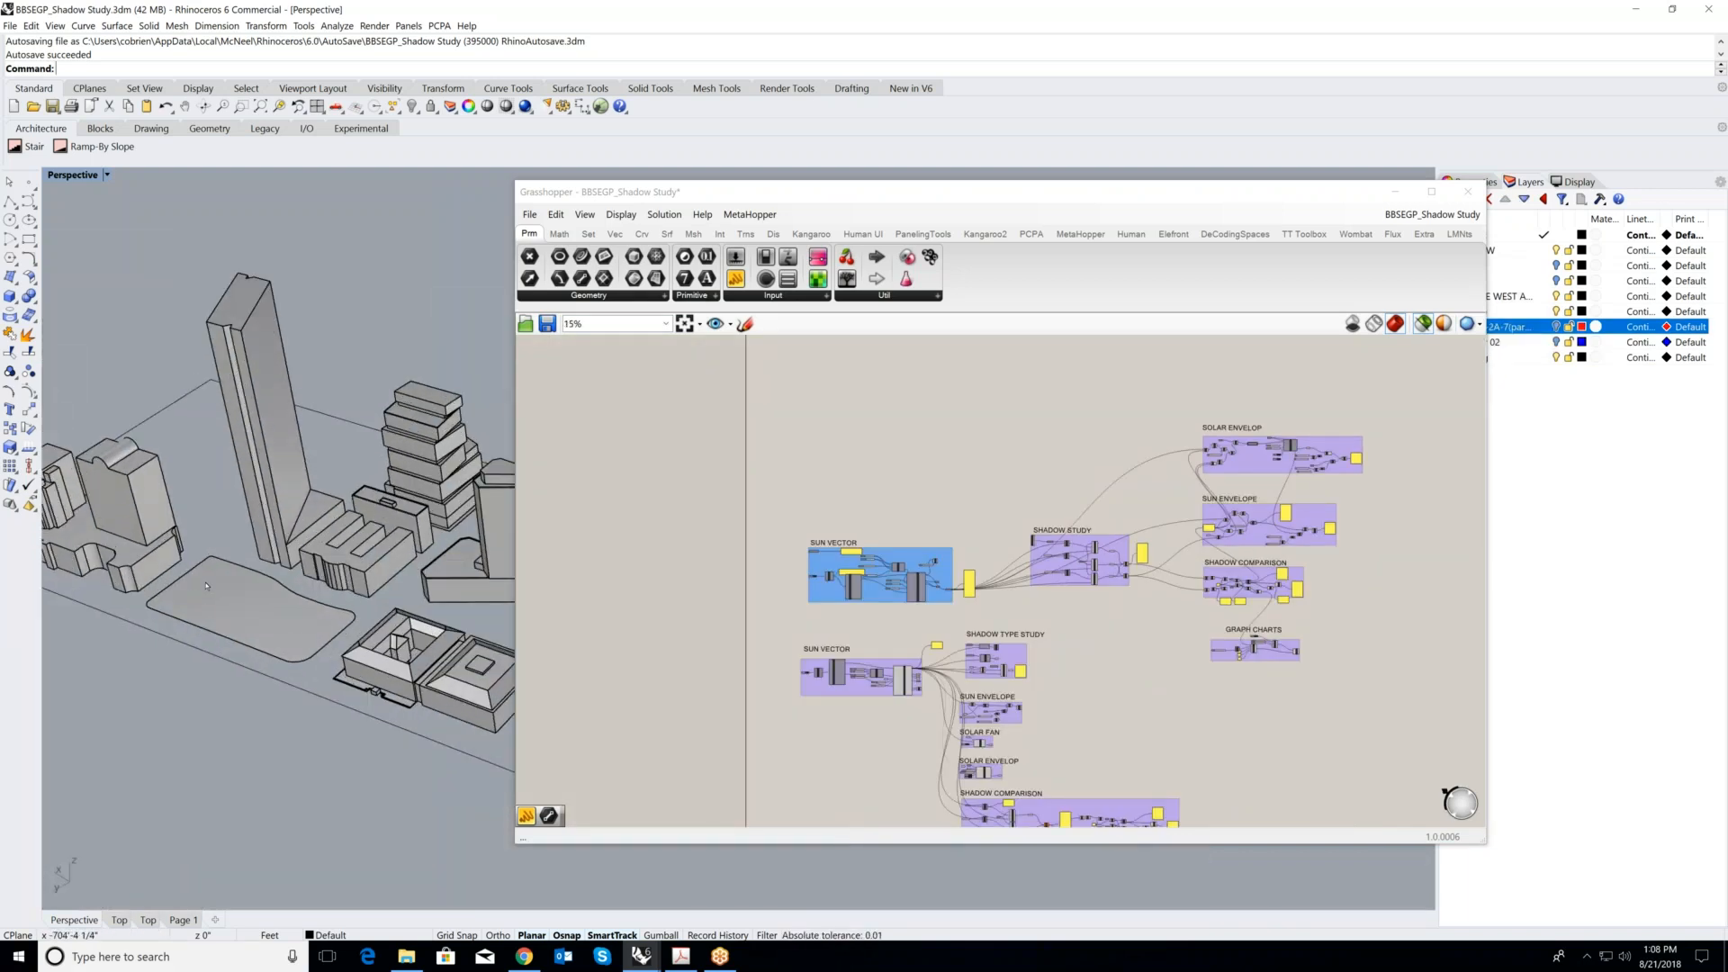
pyautogui.scroll(3, 206, 586)
# - Inspect the flat, inclined and freeform surface branches of the SHADOW TYPE STUDY group and select the park surface in the model
pyautogui.scroll(3, 963, 671)
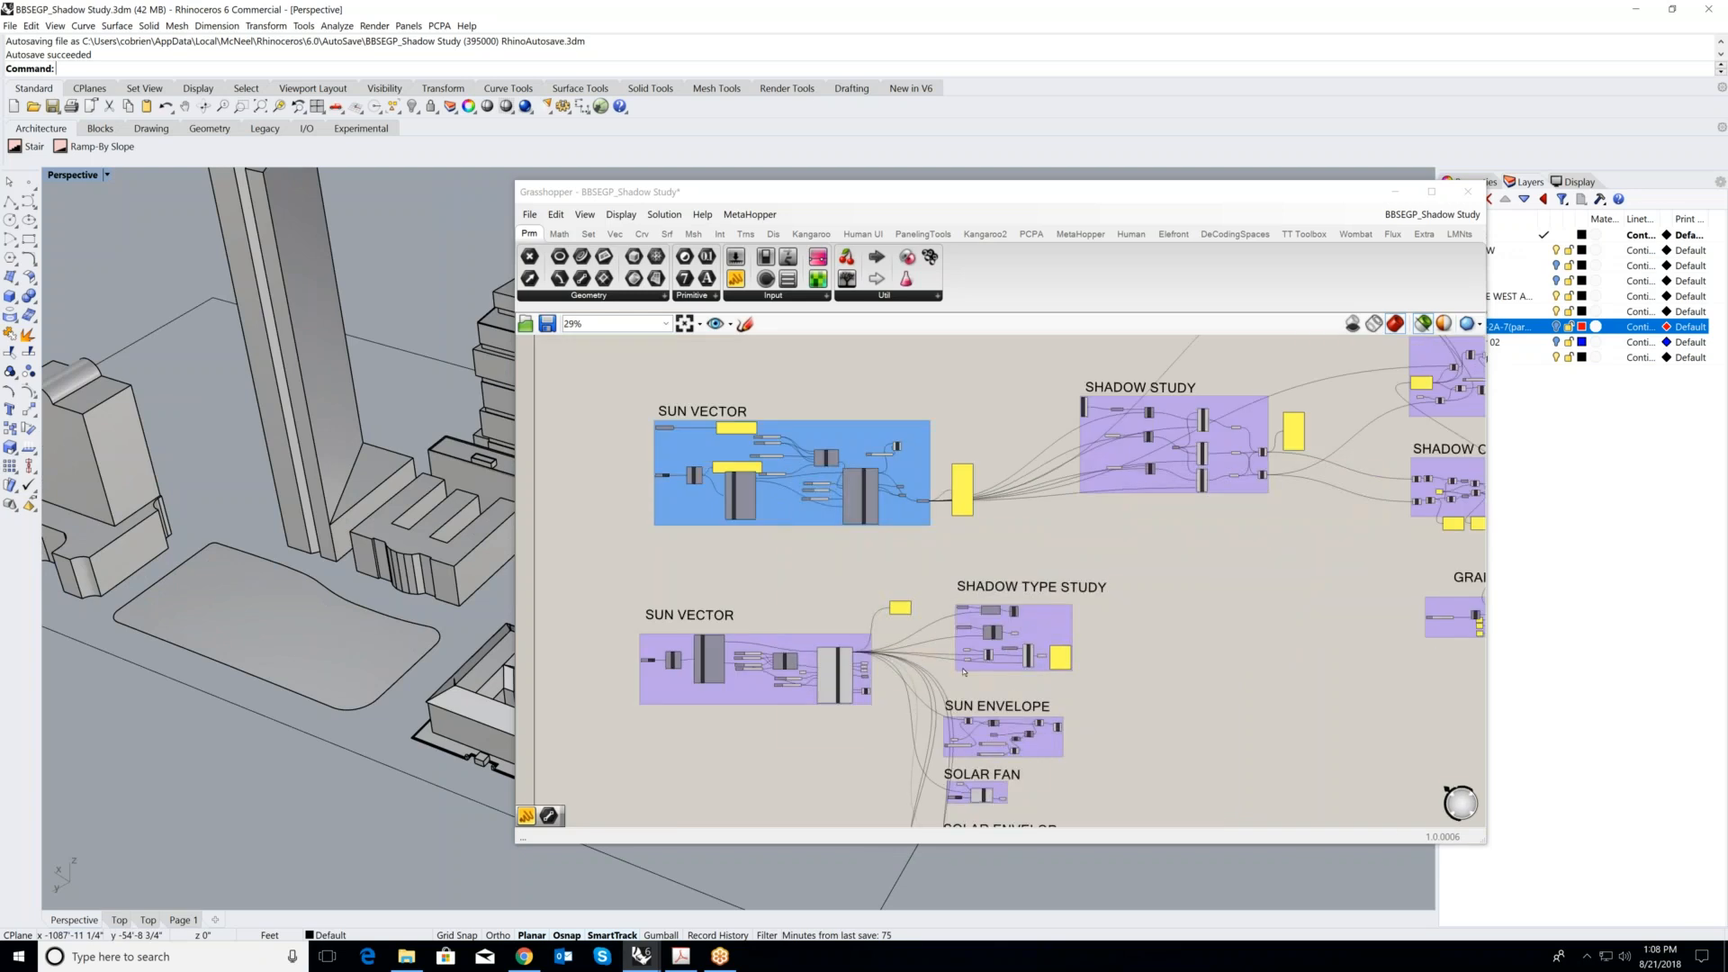
pyautogui.scroll(-3, 963, 670)
pyautogui.scroll(5, 1080, 610)
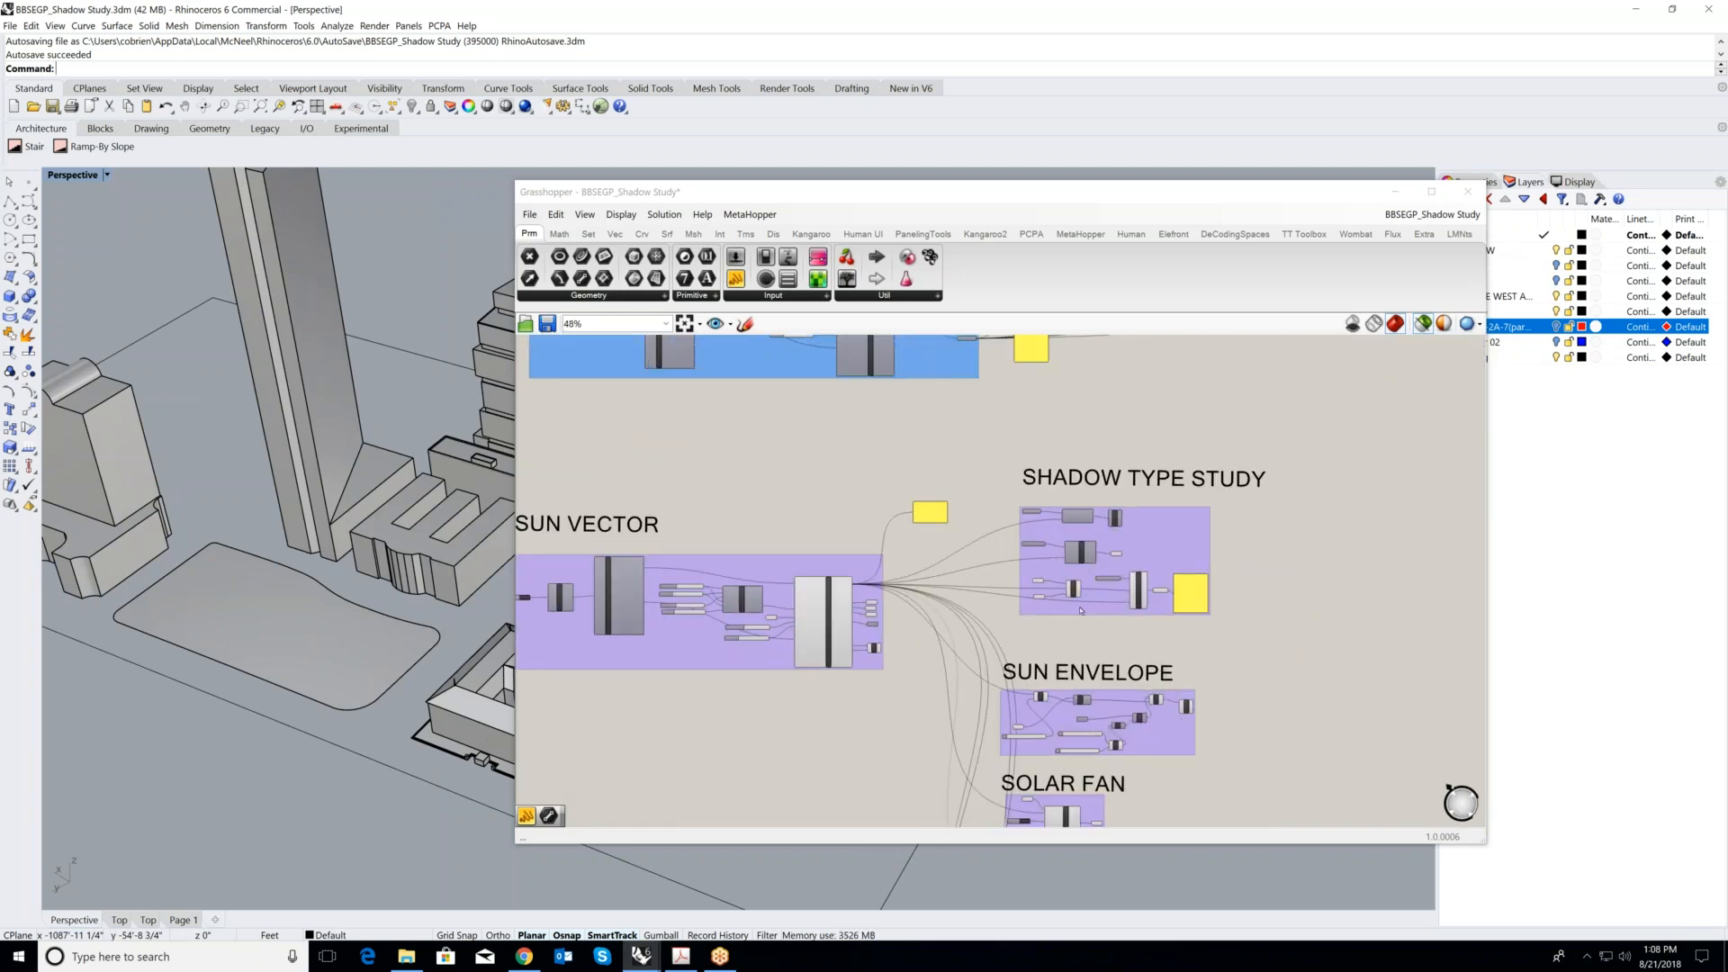
pyautogui.scroll(2, 1093, 595)
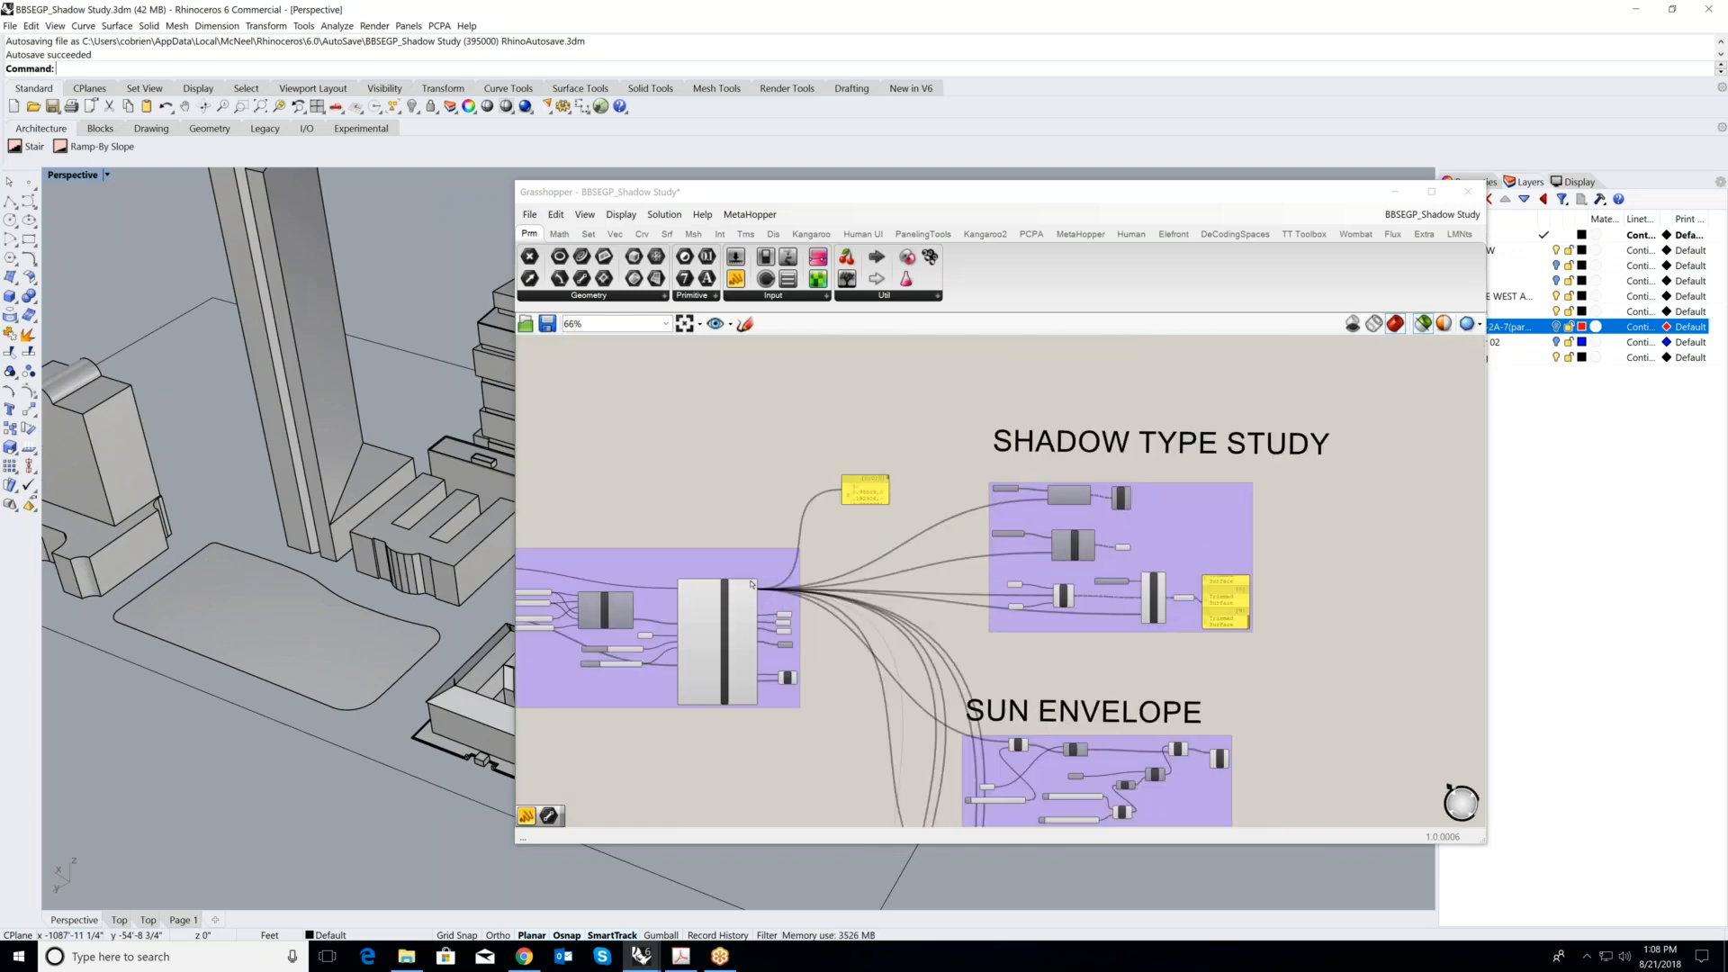
pyautogui.scroll(5, 1151, 558)
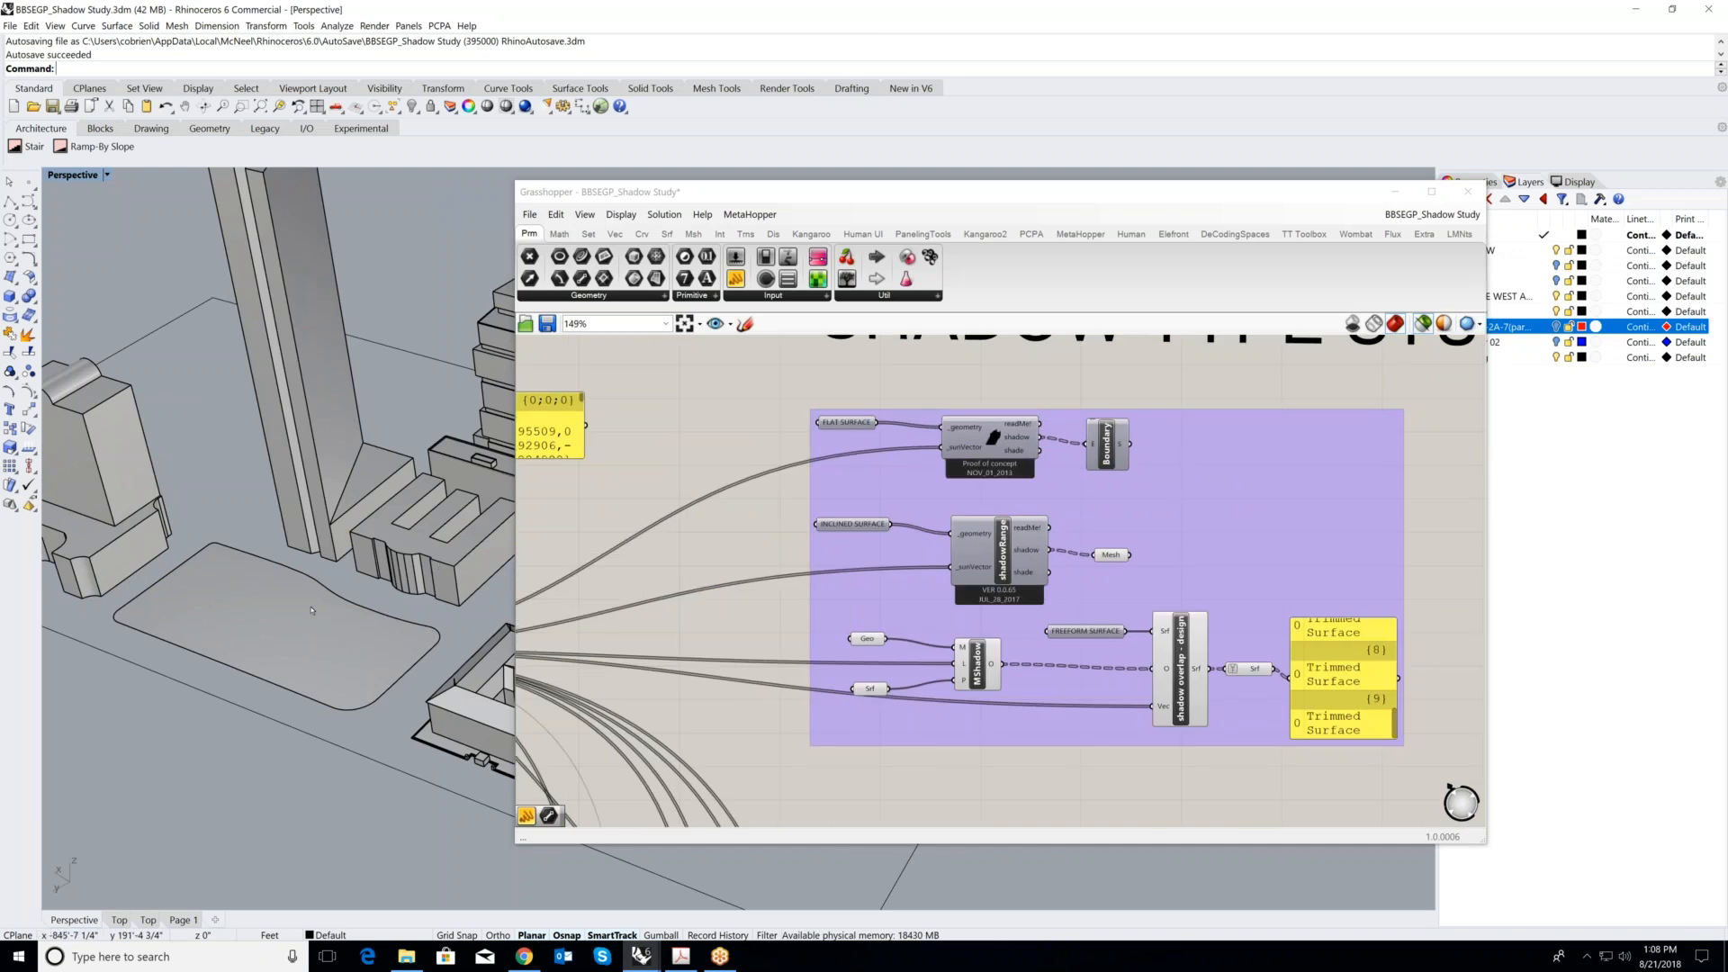
pyautogui.scroll(2, 1126, 620)
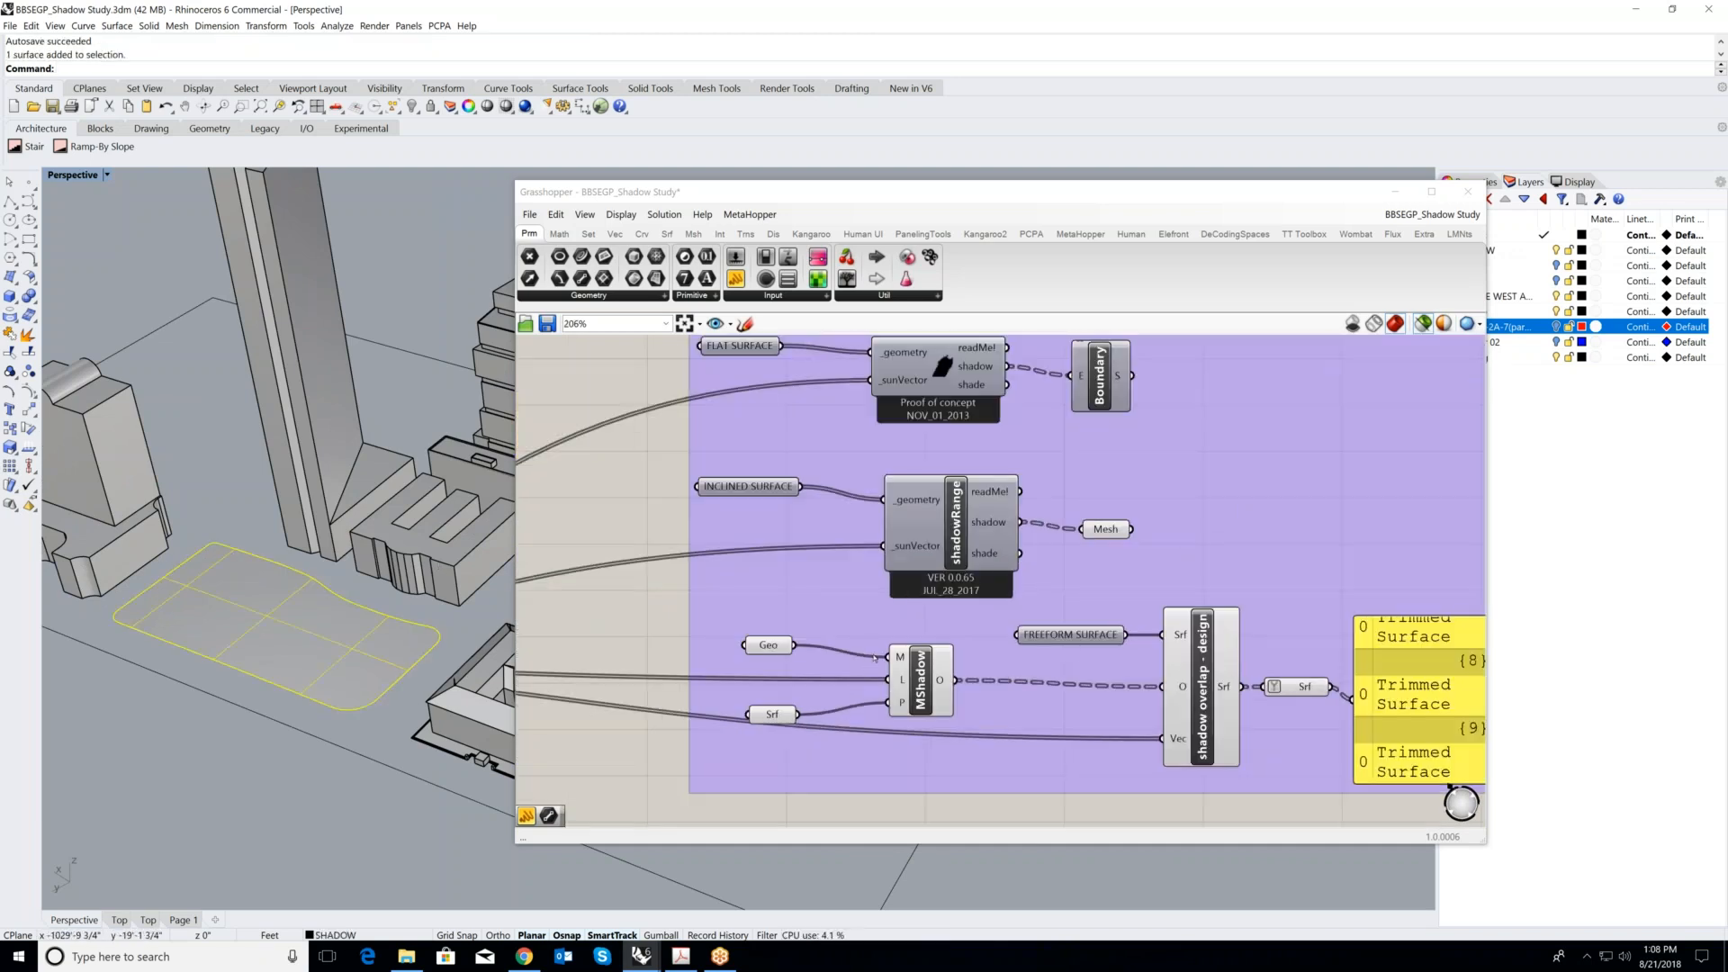
# - Preview the freeform branch's final Srf component and examine the shadow on the curved surface beneath the sample buildings
pyautogui.moveTo(335, 670); pyautogui.dragTo(240, 578, button='right')
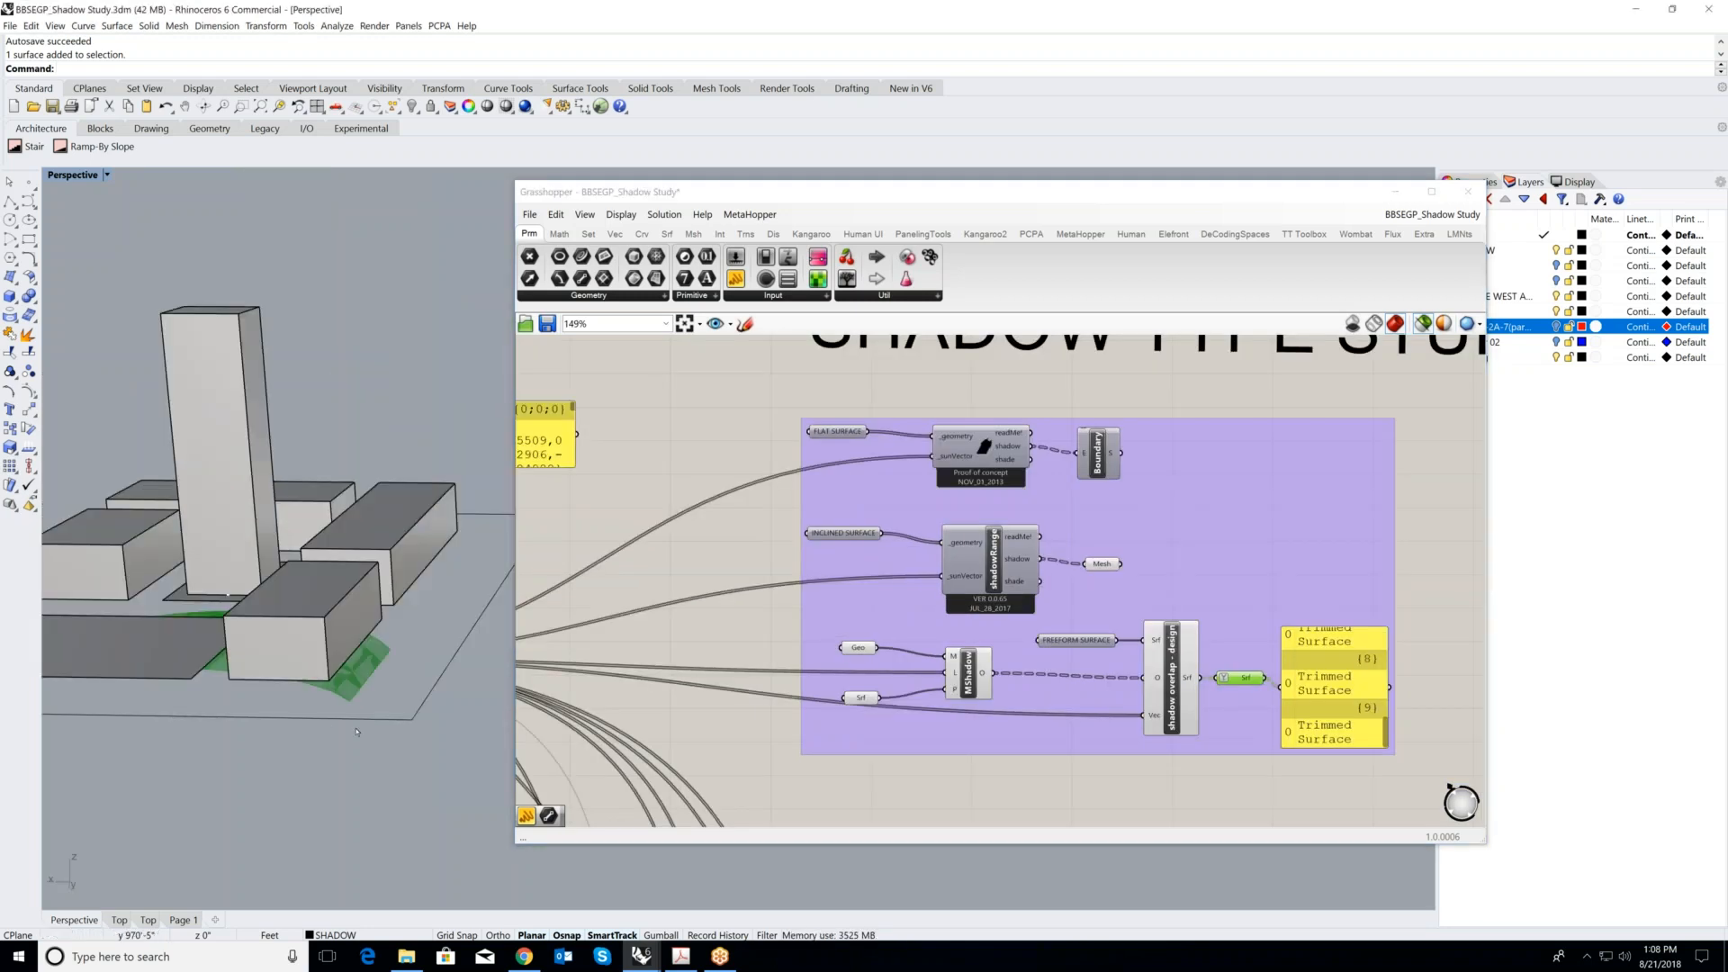
pyautogui.click(356, 731)
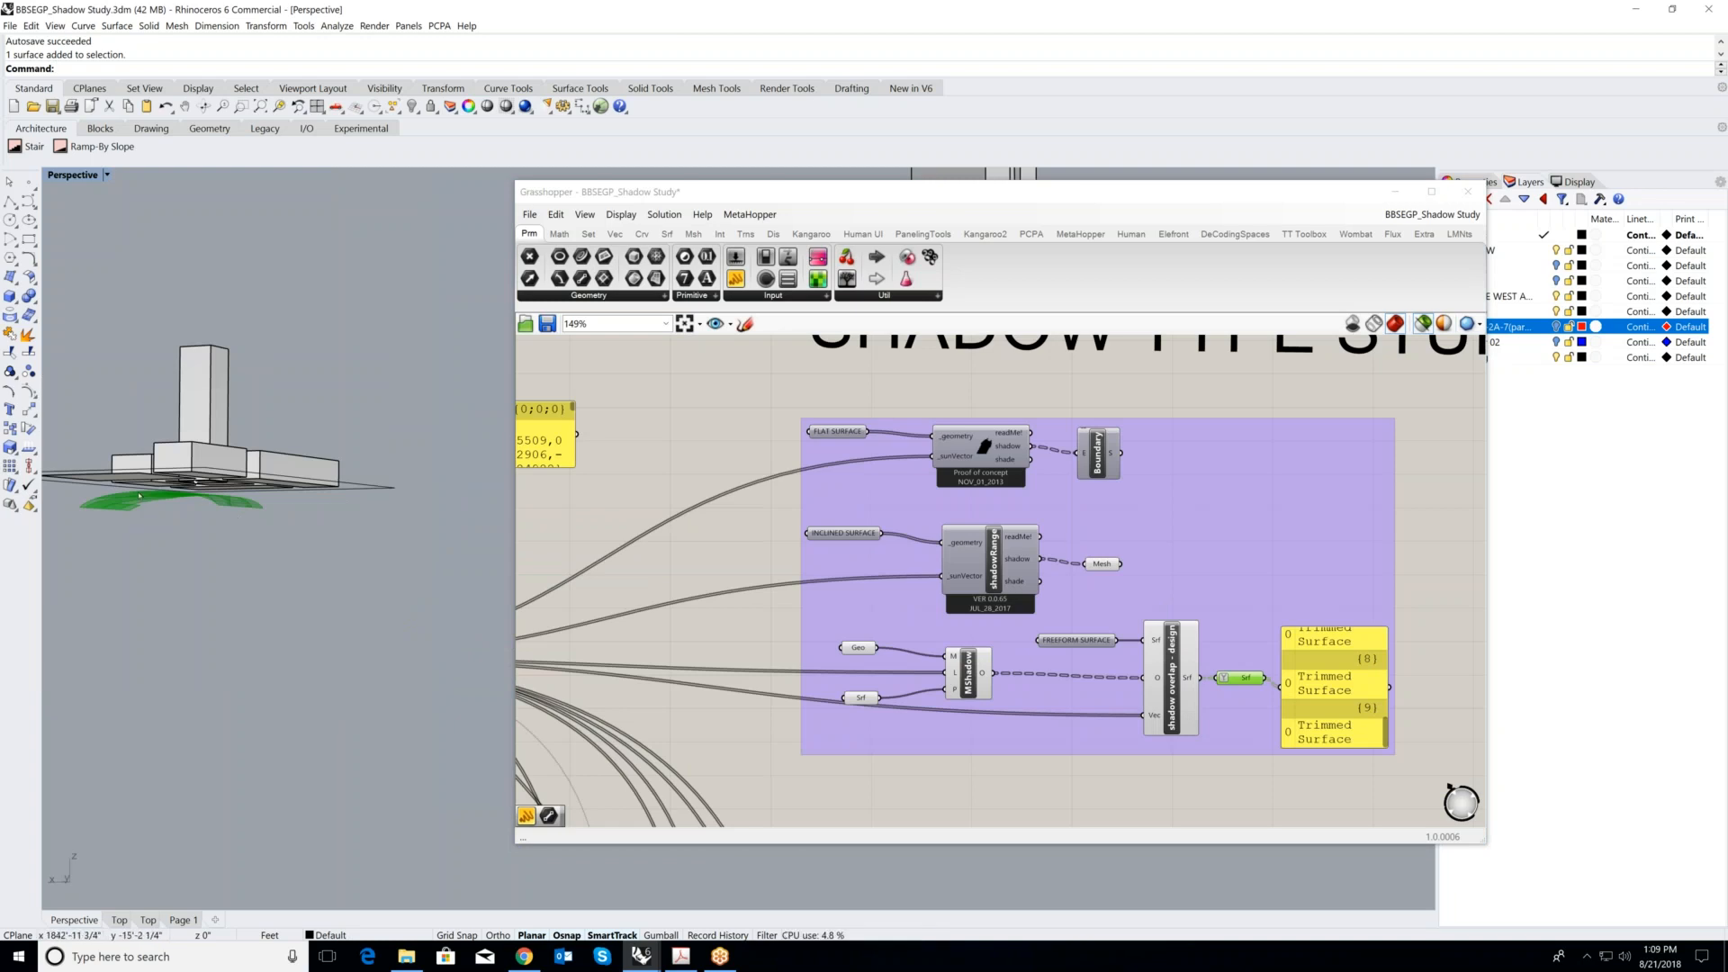
pyautogui.scroll(2, 199, 501)
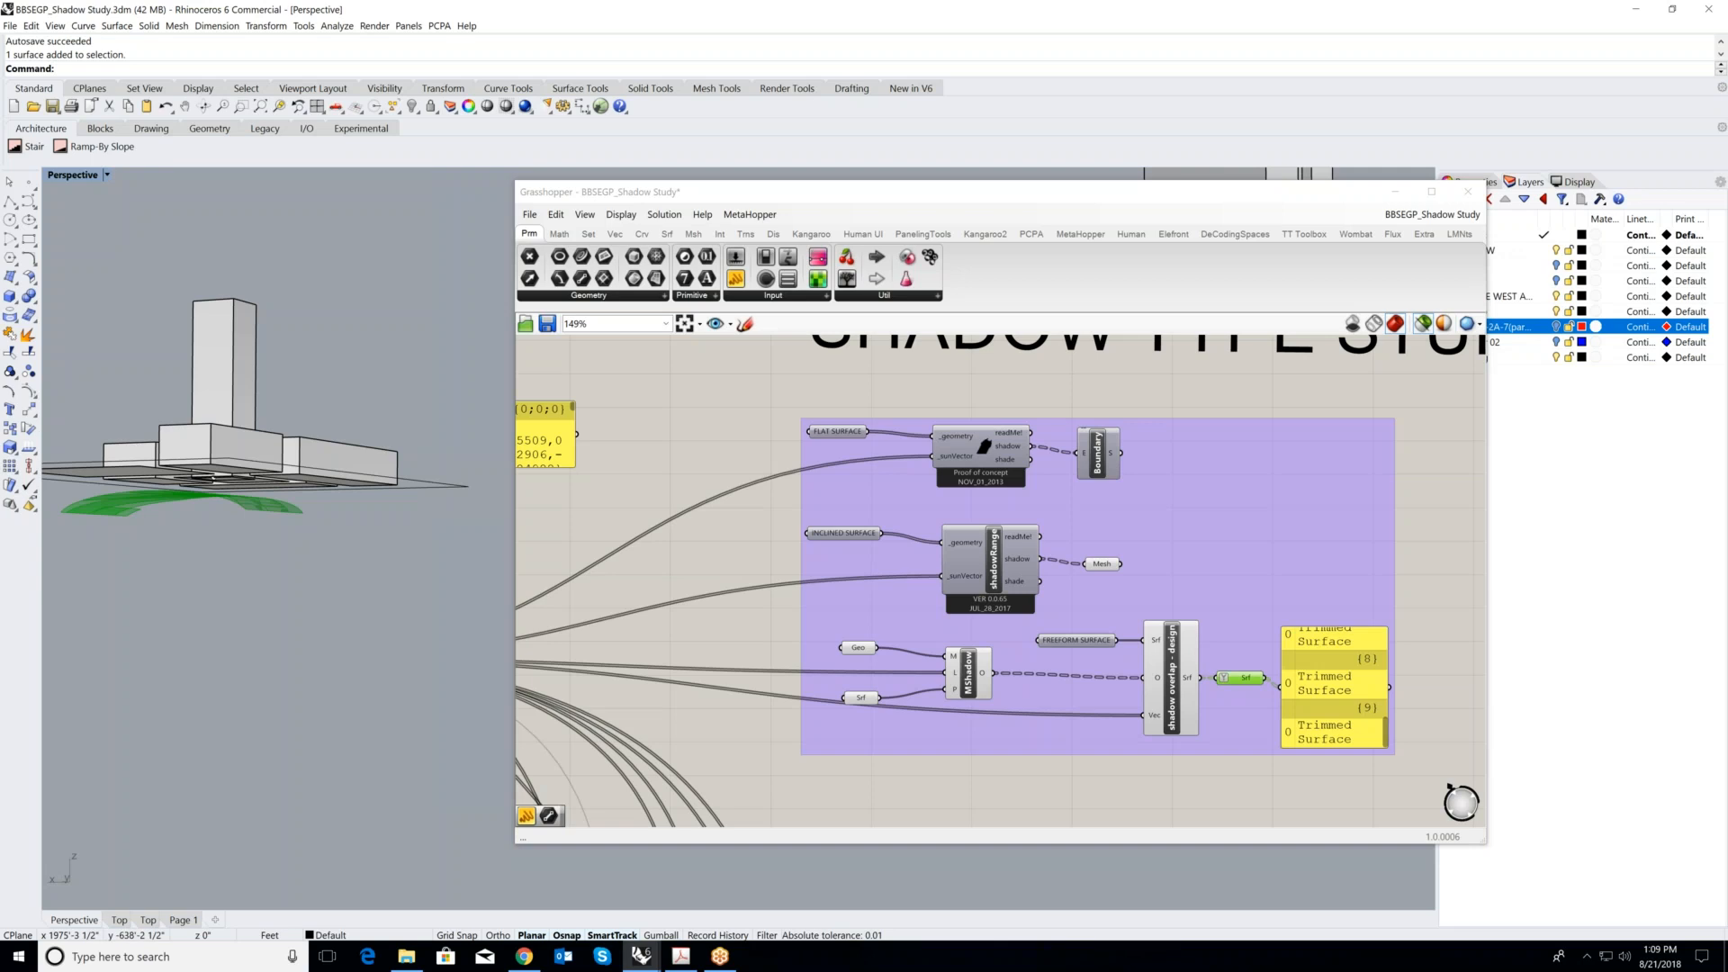
pyautogui.scroll(5, 194, 494)
pyautogui.moveTo(194, 493); pyautogui.dragTo(206, 630, button='right')
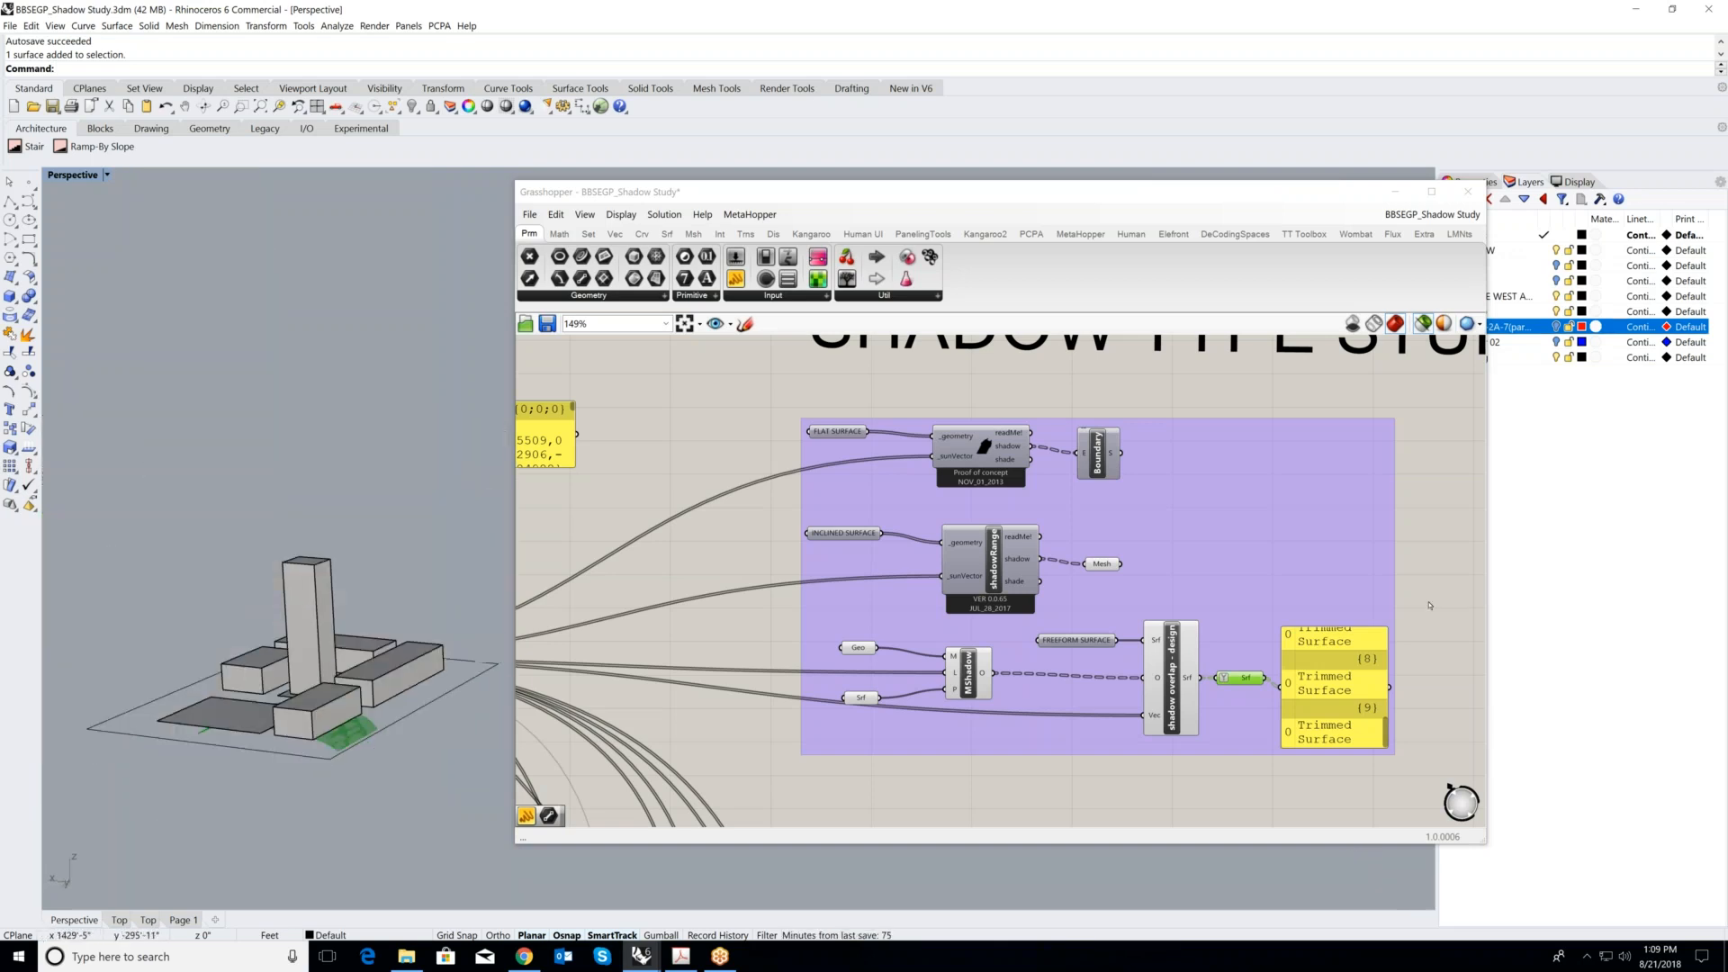
pyautogui.scroll(-3, 1108, 551)
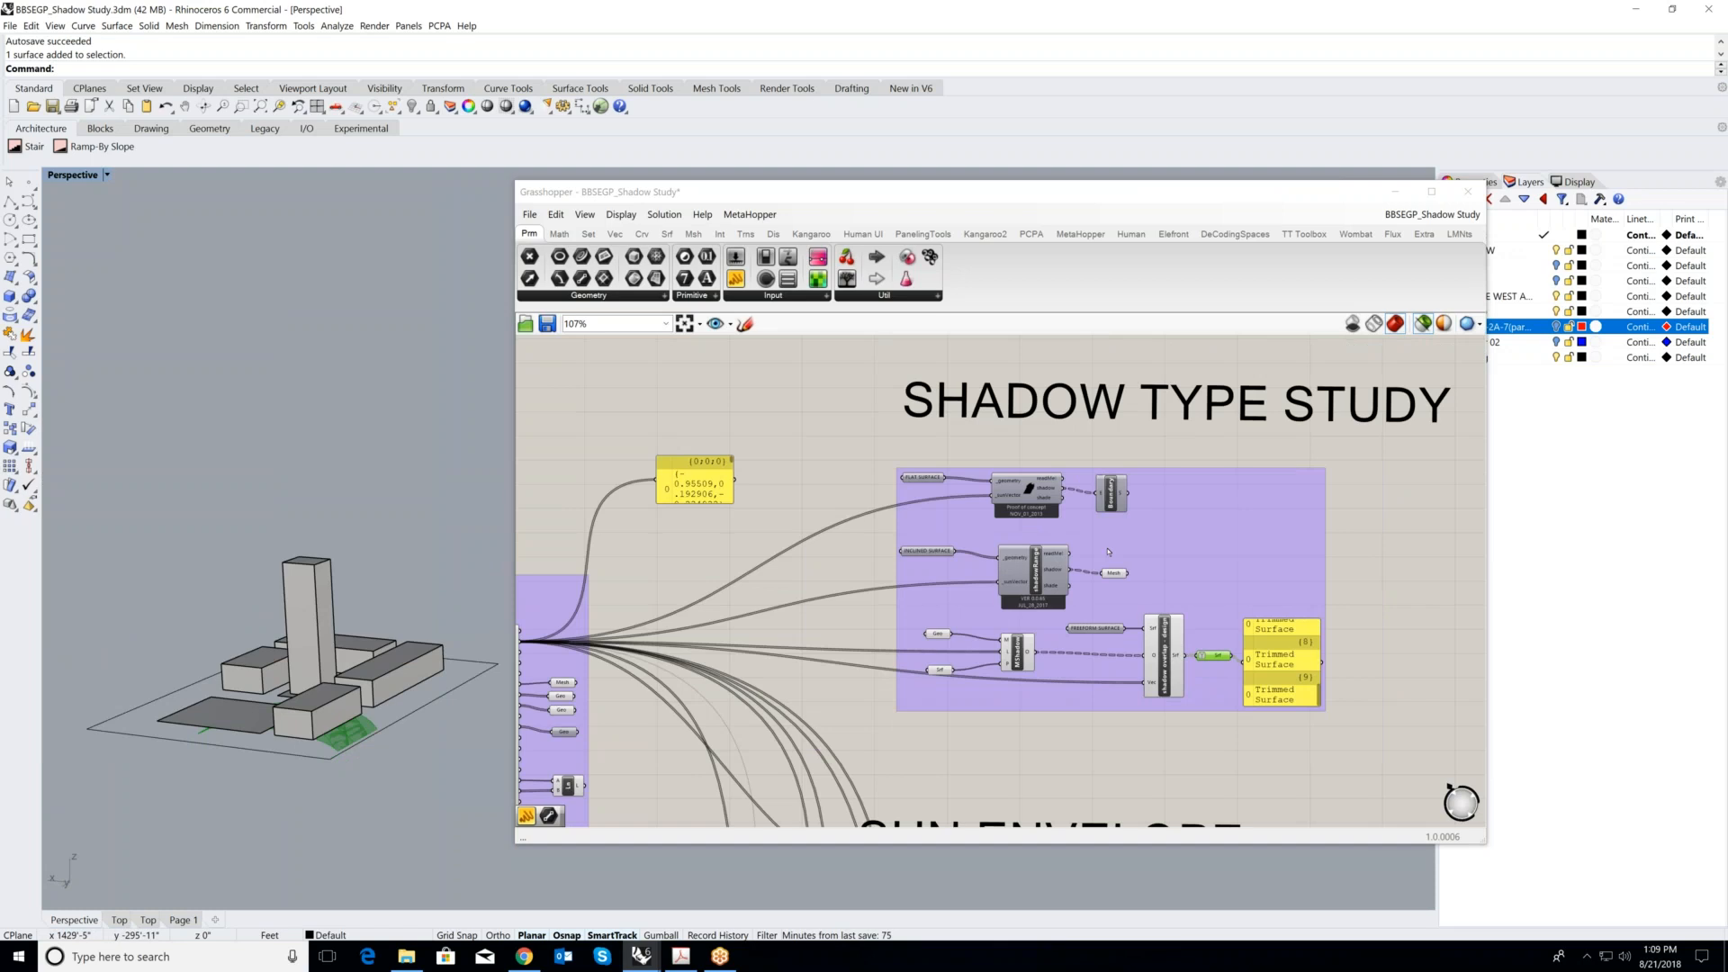
# - Clear the freeform preview, then preview the flat branch's Boundary shadow and the inclined branch's Mesh shadow on the sample buildings
pyautogui.scroll(-2, 1109, 551)
pyautogui.scroll(4, 1182, 621)
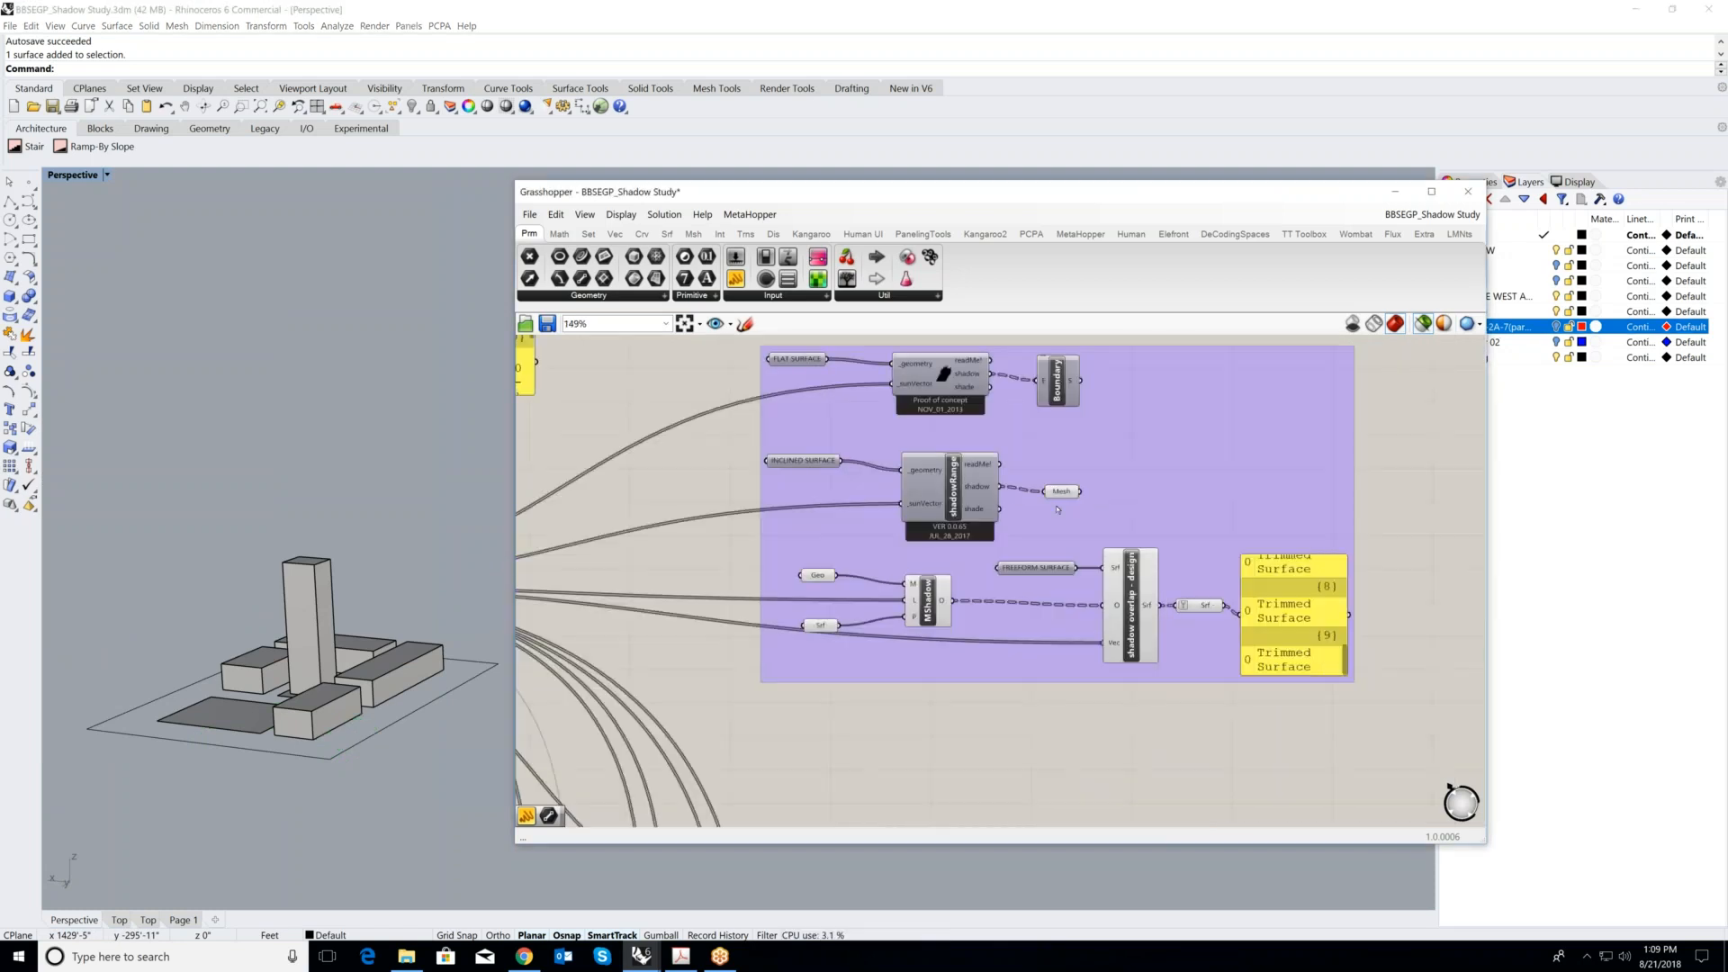
pyautogui.scroll(-8, 1118, 517)
pyautogui.scroll(4, 1070, 605)
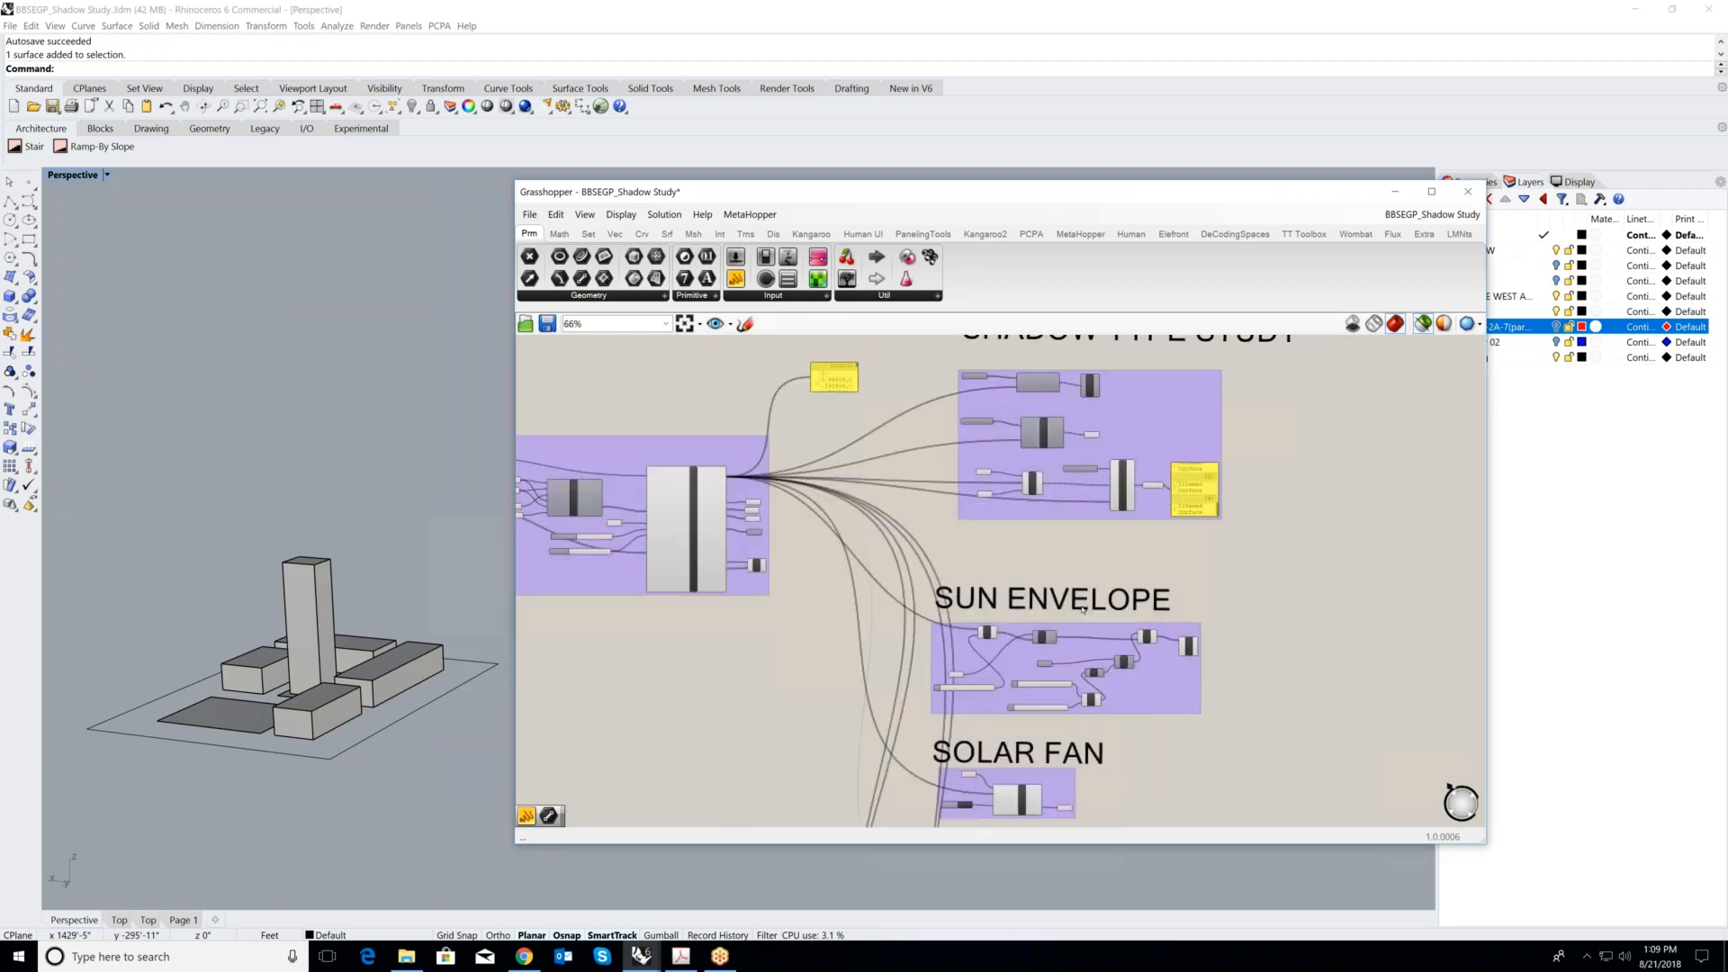
pyautogui.scroll(2, 1049, 544)
pyautogui.scroll(-2, 1049, 540)
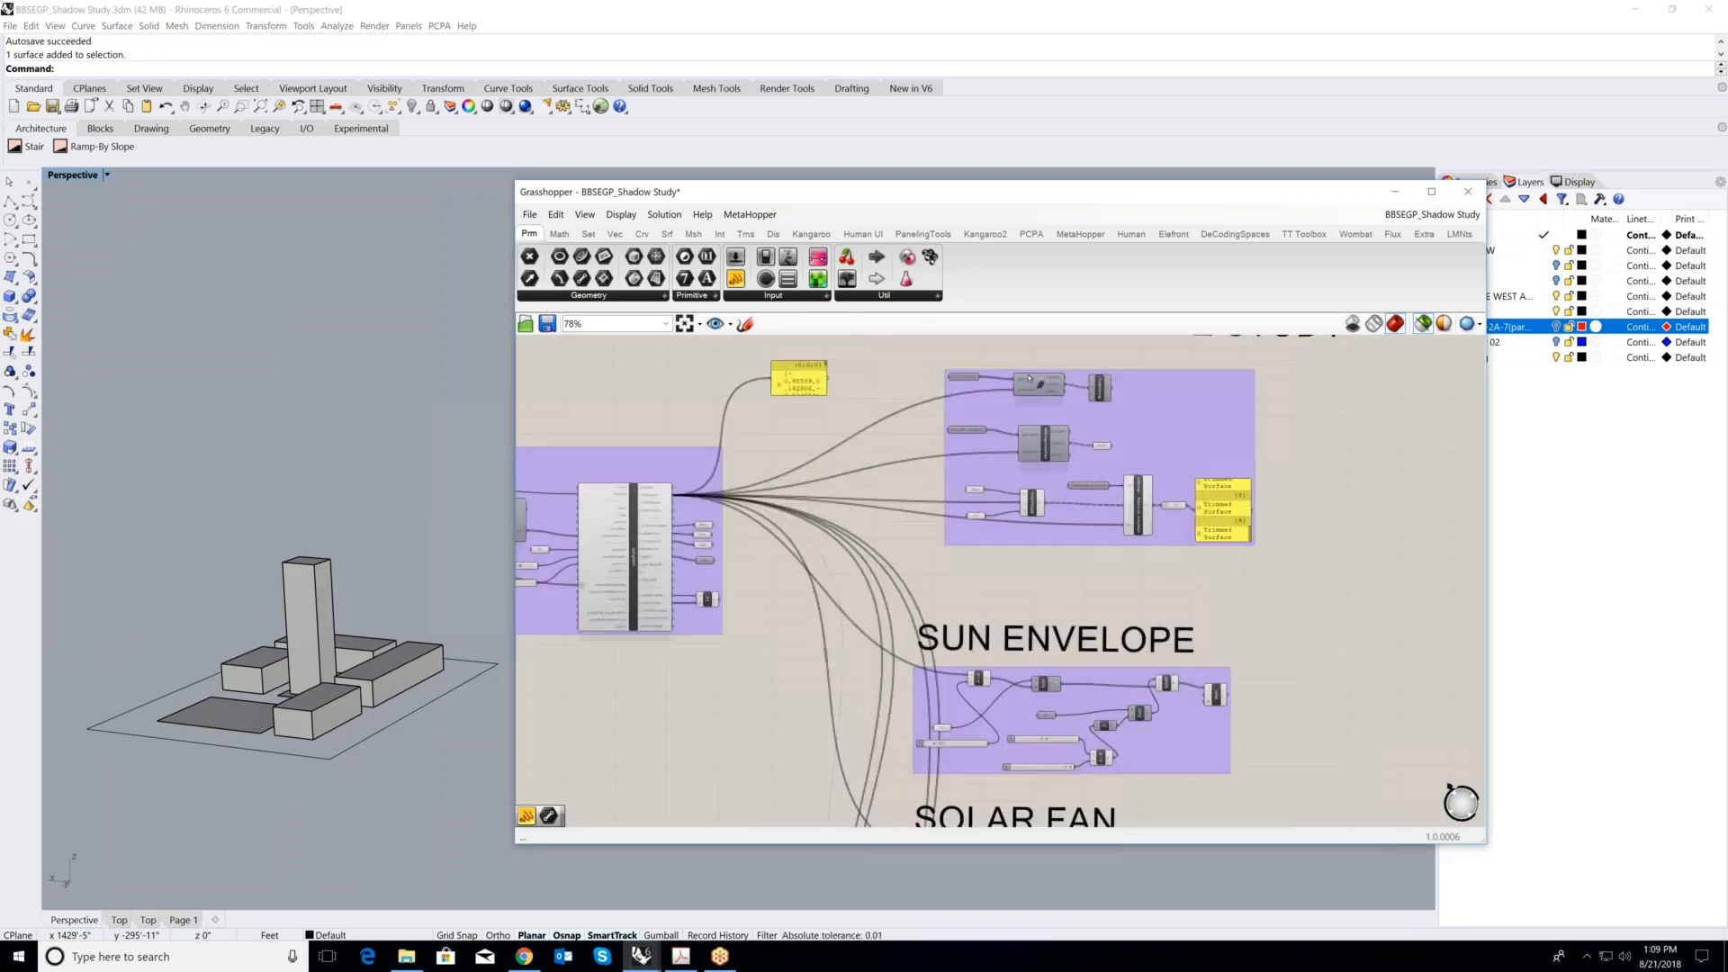
pyautogui.scroll(5, 1059, 390)
pyautogui.scroll(3, 1062, 393)
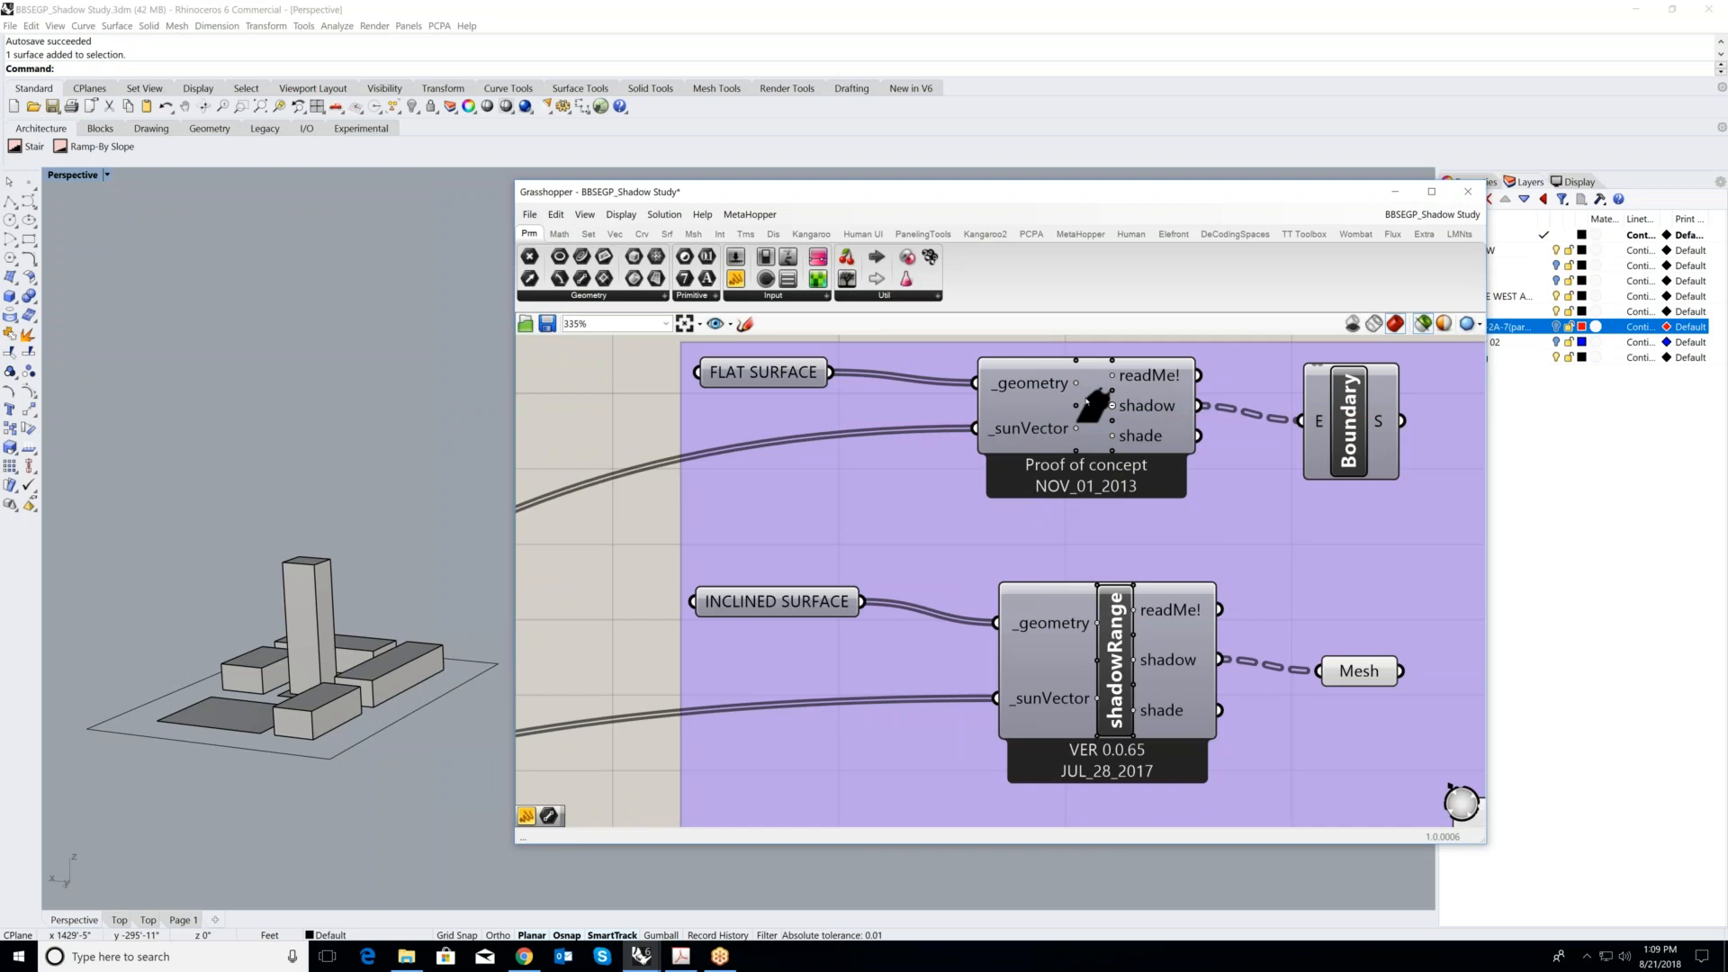
pyautogui.scroll(-1, 1098, 450)
pyautogui.click(1315, 433)
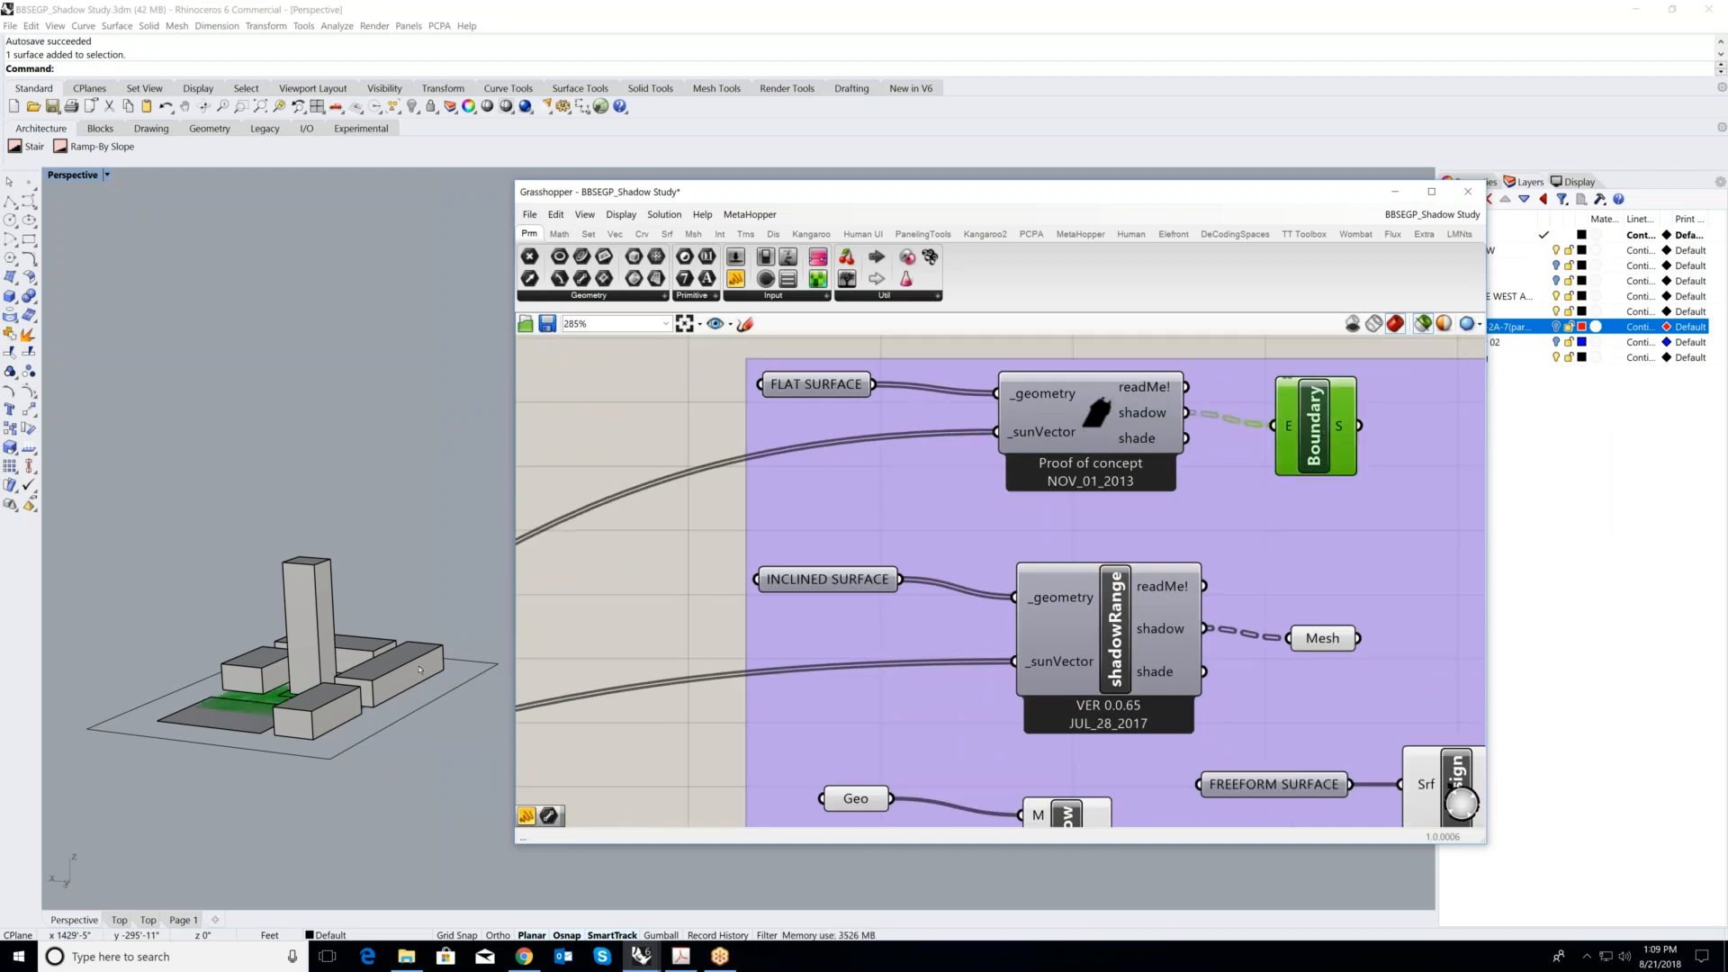
pyautogui.moveTo(420, 669); pyautogui.dragTo(204, 777, button='right')
pyautogui.scroll(2, 203, 777)
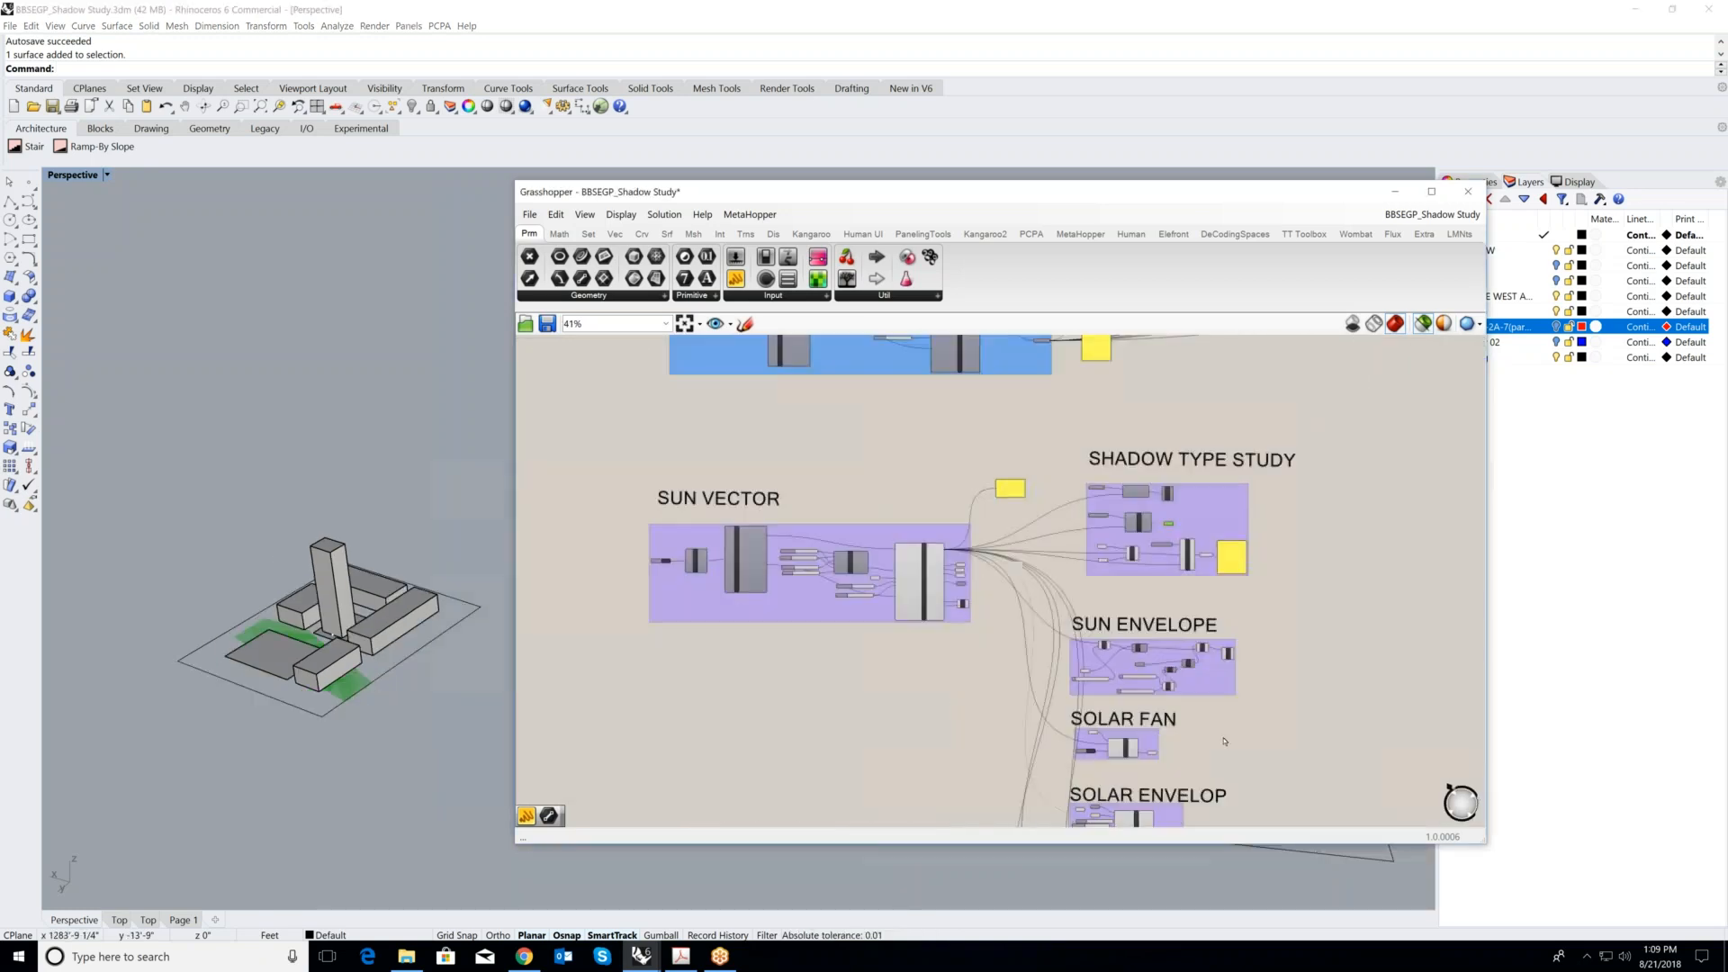
# - Examine the component chain of the SUN ENVELOPE group below the SHADOW TYPE STUDY group
pyautogui.scroll(-2, 1105, 692)
pyautogui.scroll(2, 1105, 693)
pyautogui.scroll(-2, 1125, 670)
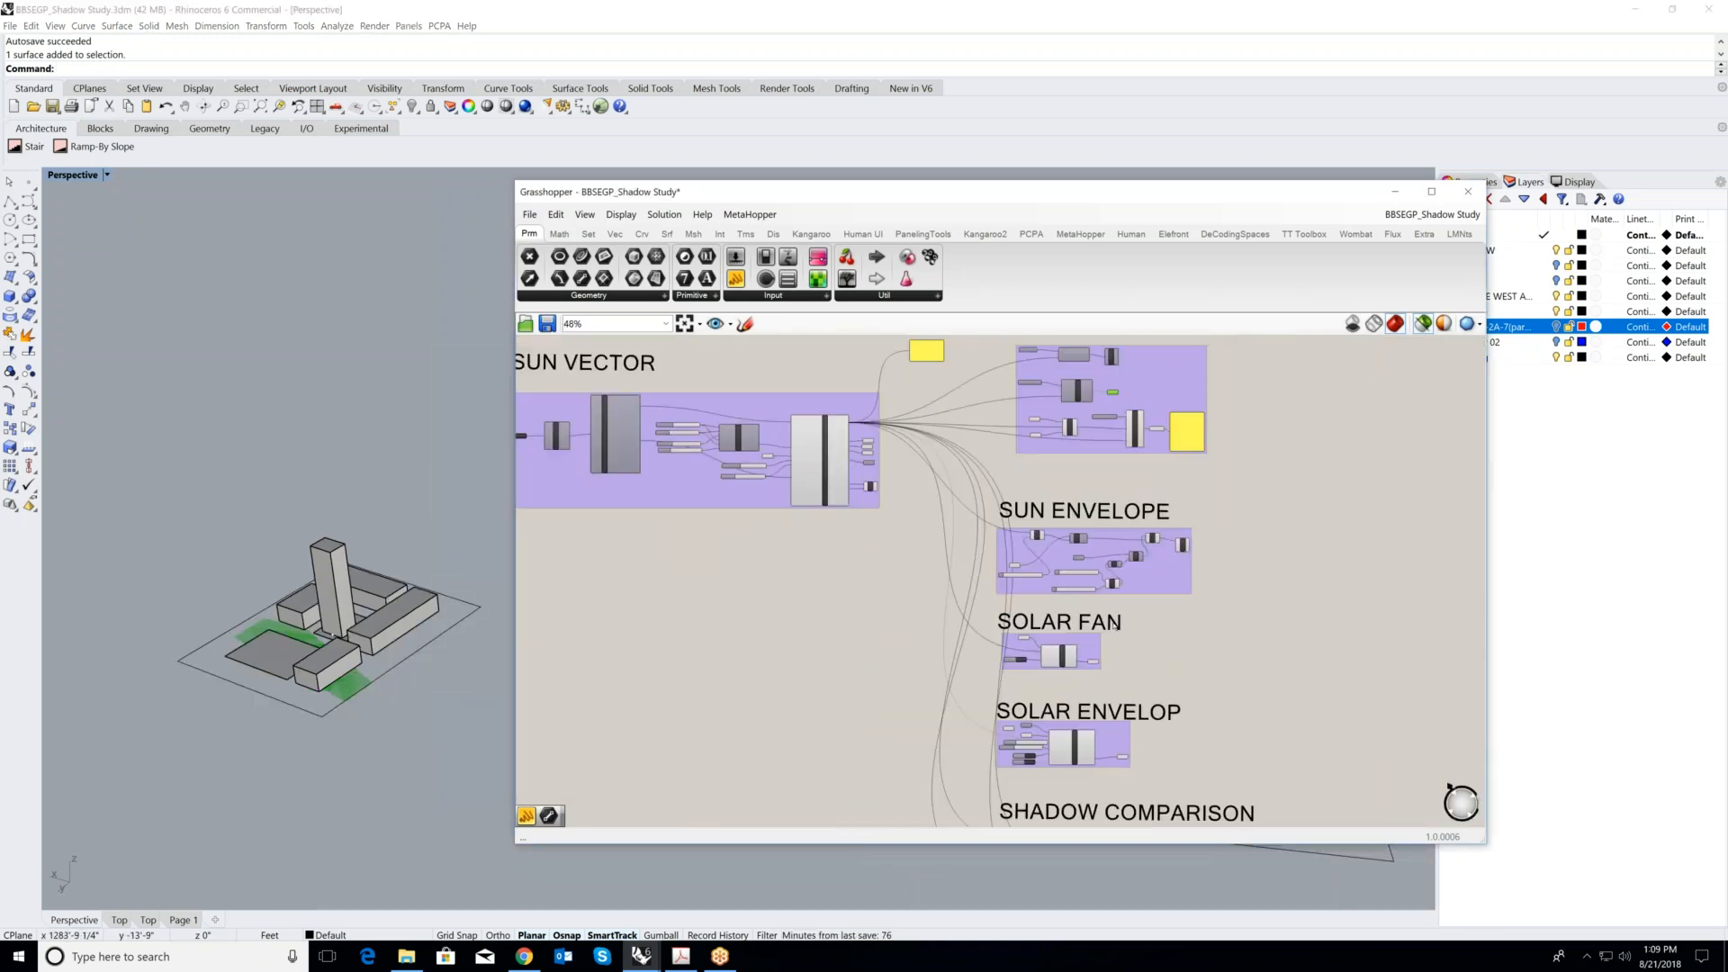
pyautogui.scroll(4, 1080, 537)
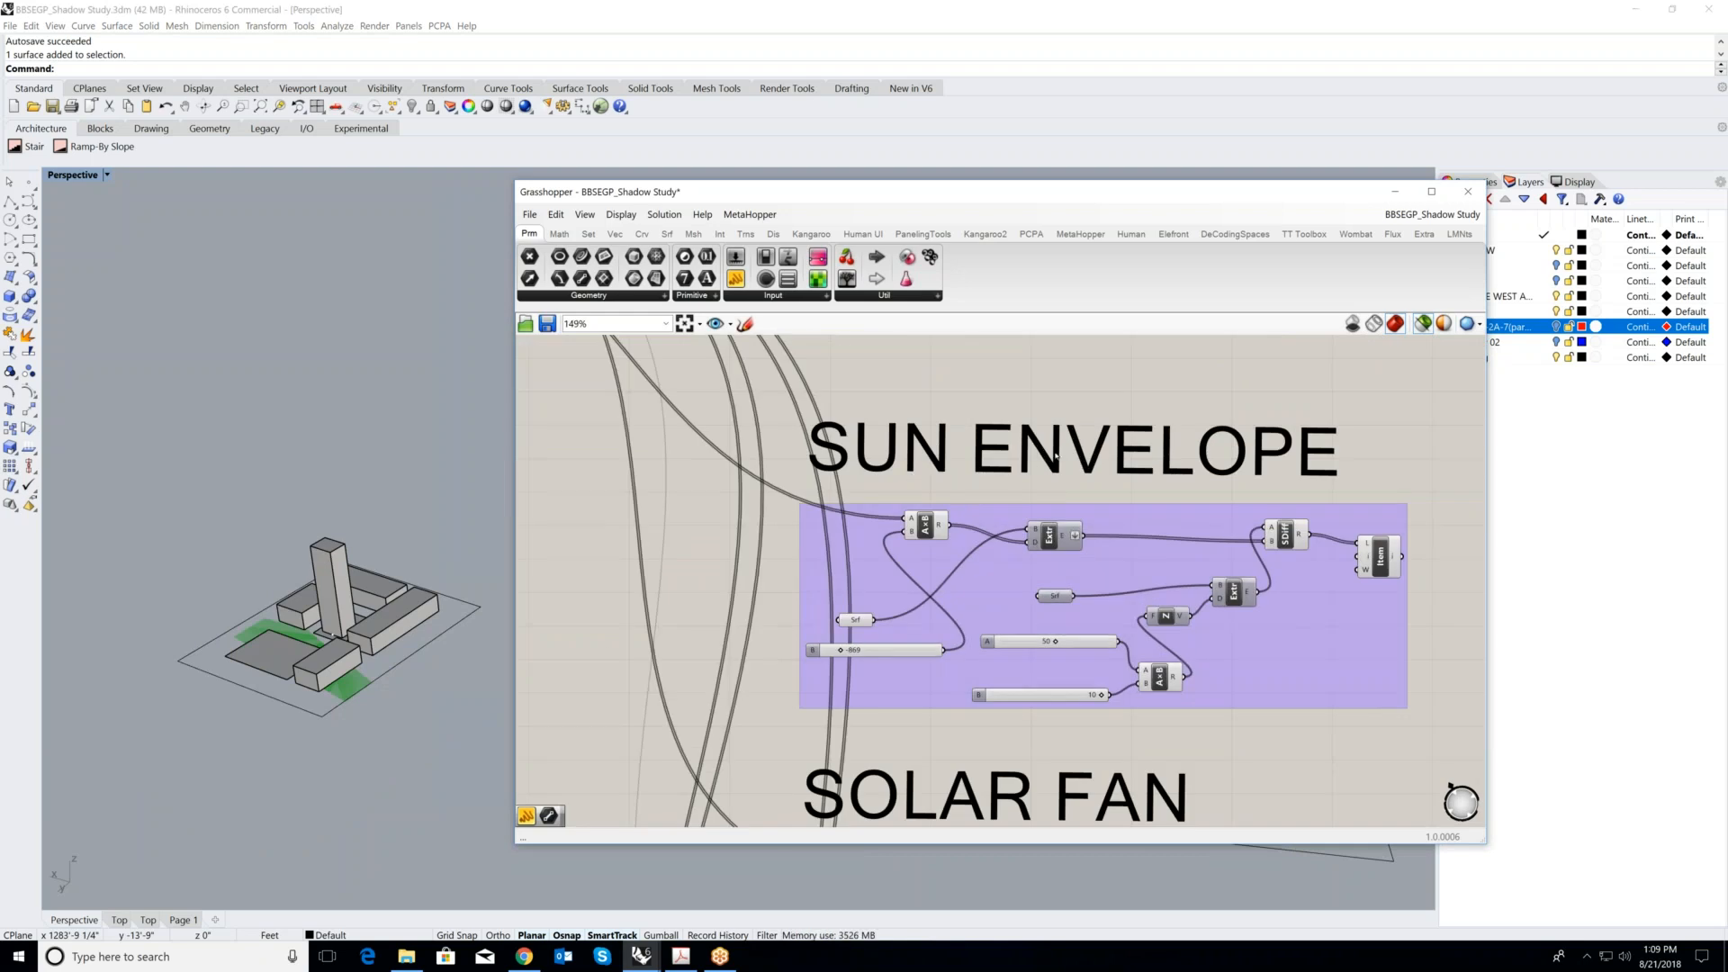
pyautogui.scroll(-2, 1080, 576)
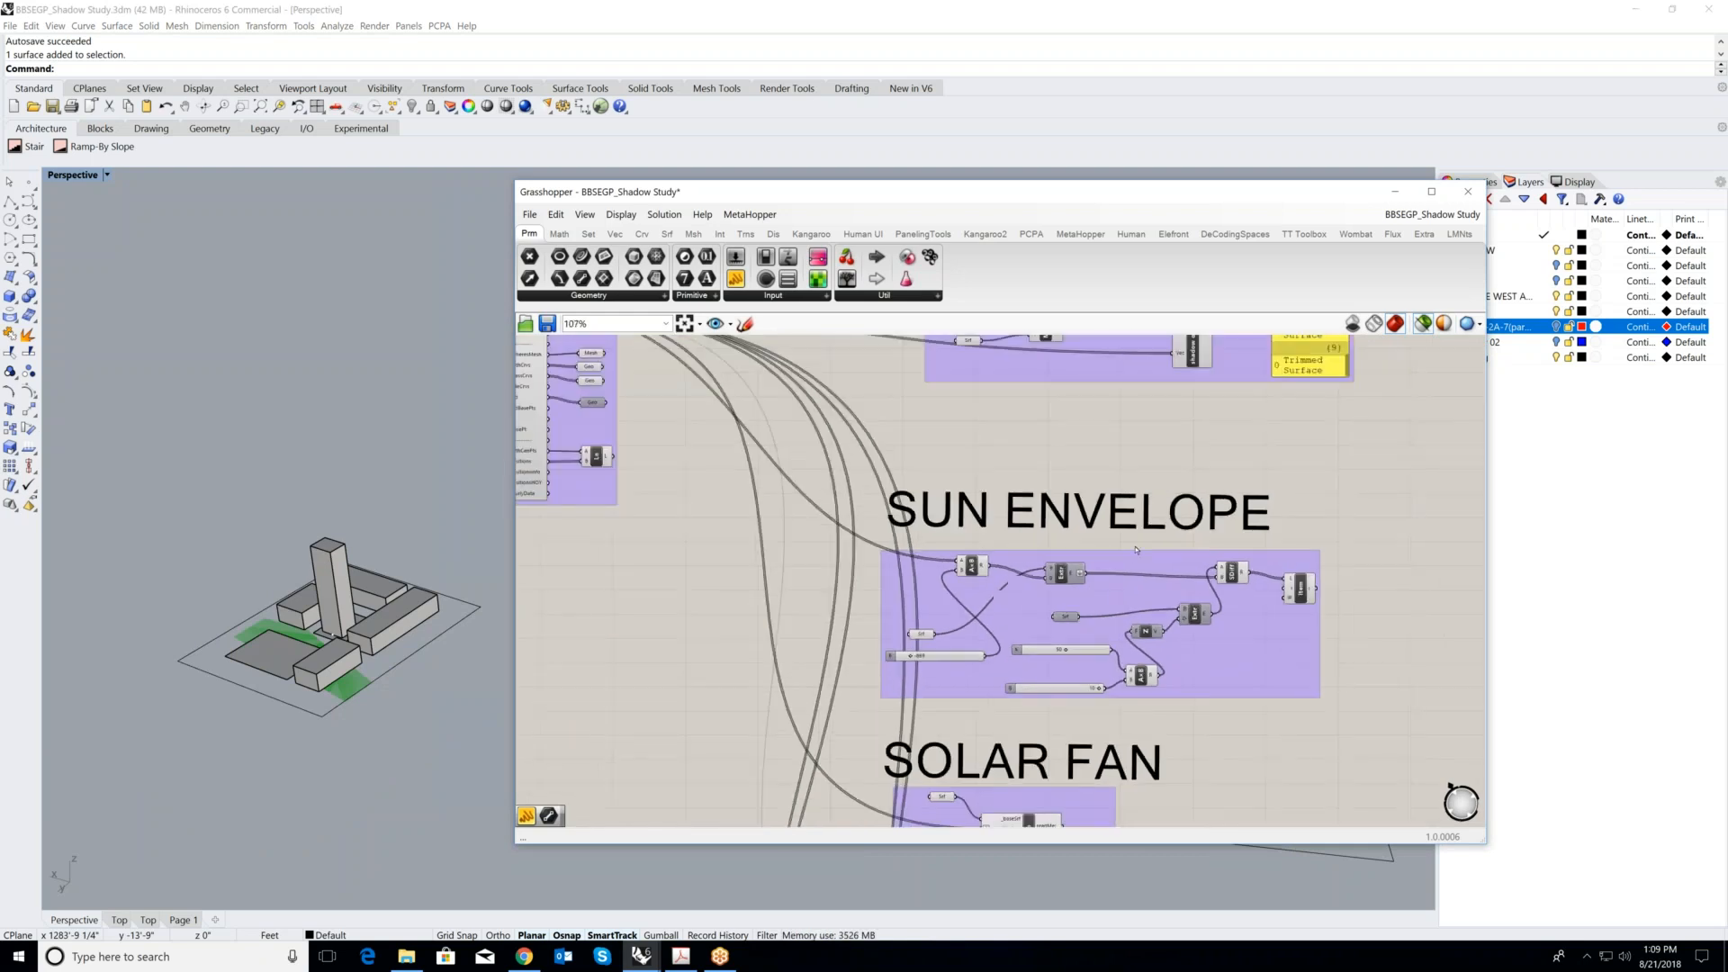
# - Preview the SolarFan component of the SOLAR FAN group, read its description and examine the fan volume over the sample buildings
pyautogui.scroll(-2, 1081, 500)
pyautogui.scroll(-3, 1052, 577)
pyautogui.moveTo(1041, 673); pyautogui.dragTo(999, 506, button='right')
pyautogui.scroll(6, 999, 506)
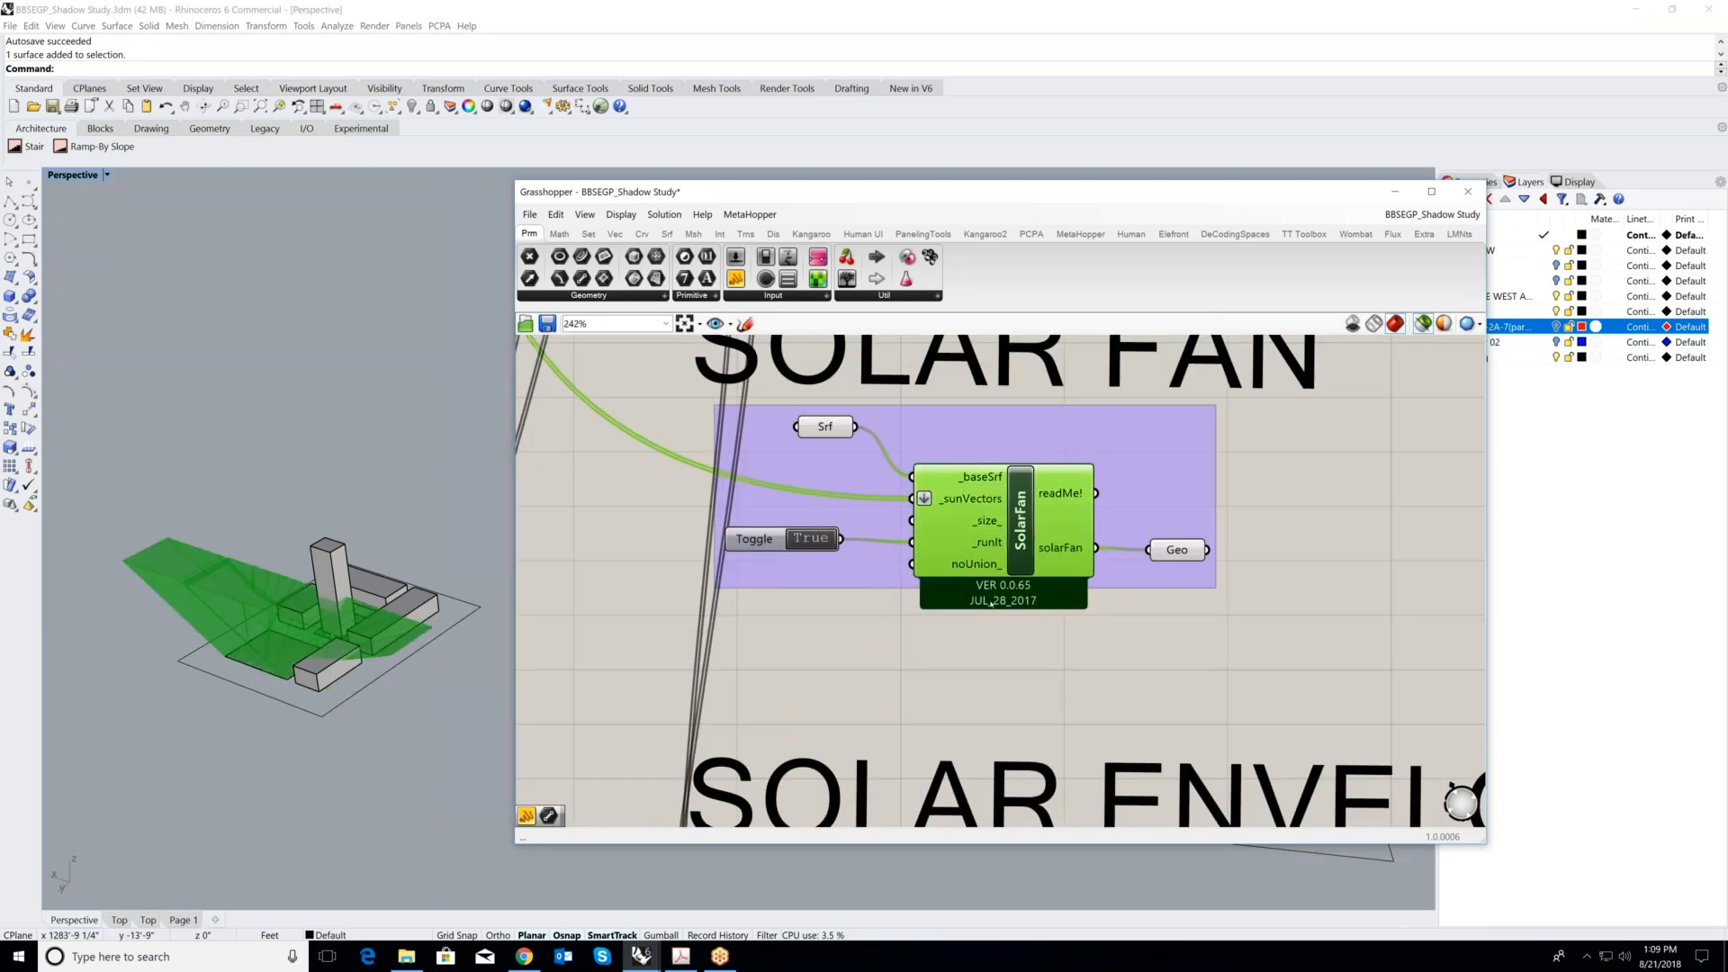
pyautogui.scroll(-2, 997, 613)
pyautogui.moveTo(1022, 618); pyautogui.dragTo(1015, 608, button='right')
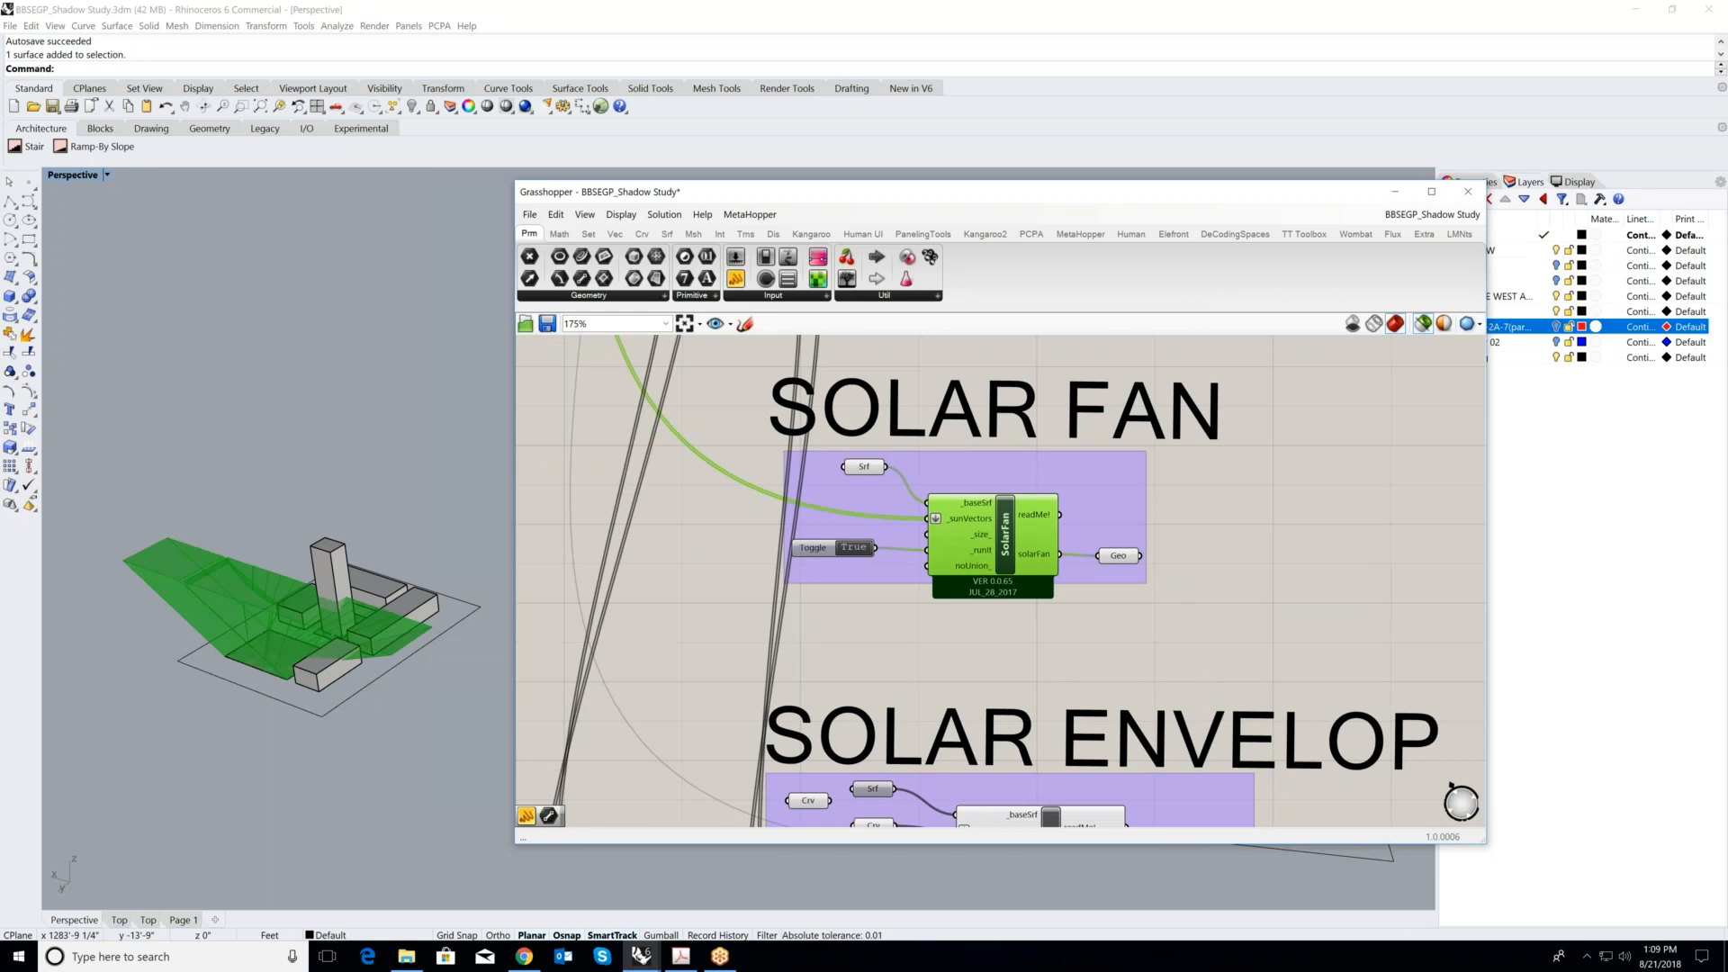
pyautogui.scroll(5, 1000, 505)
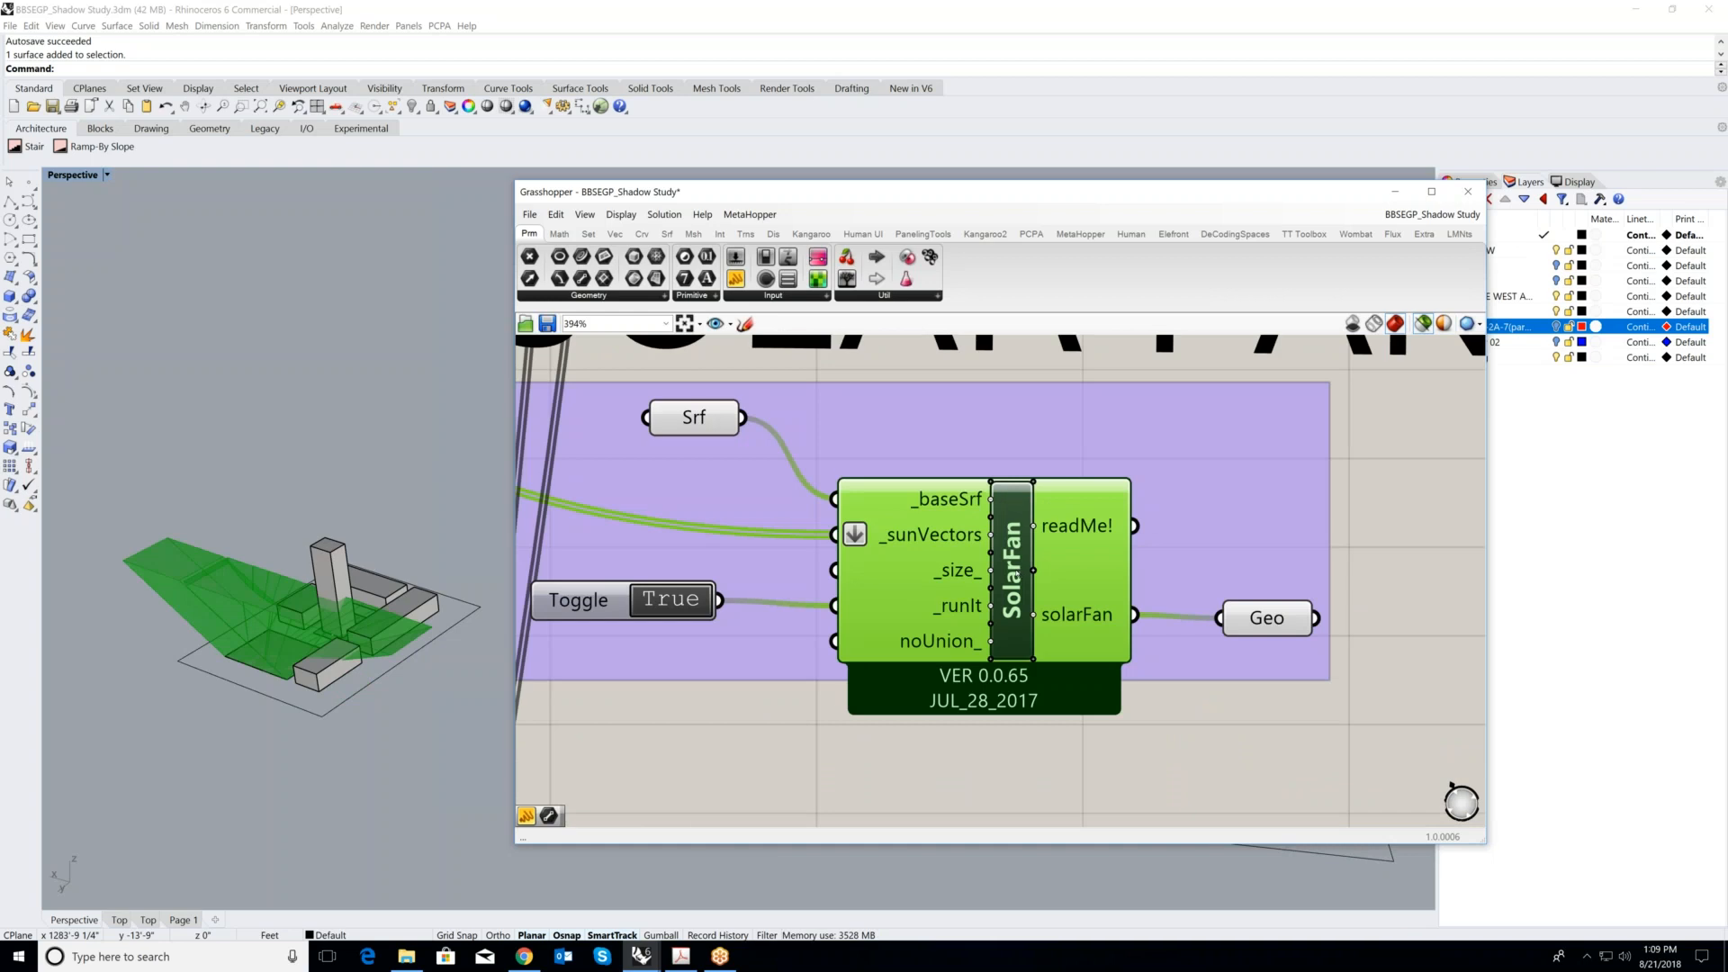
pyautogui.moveTo(992, 604)
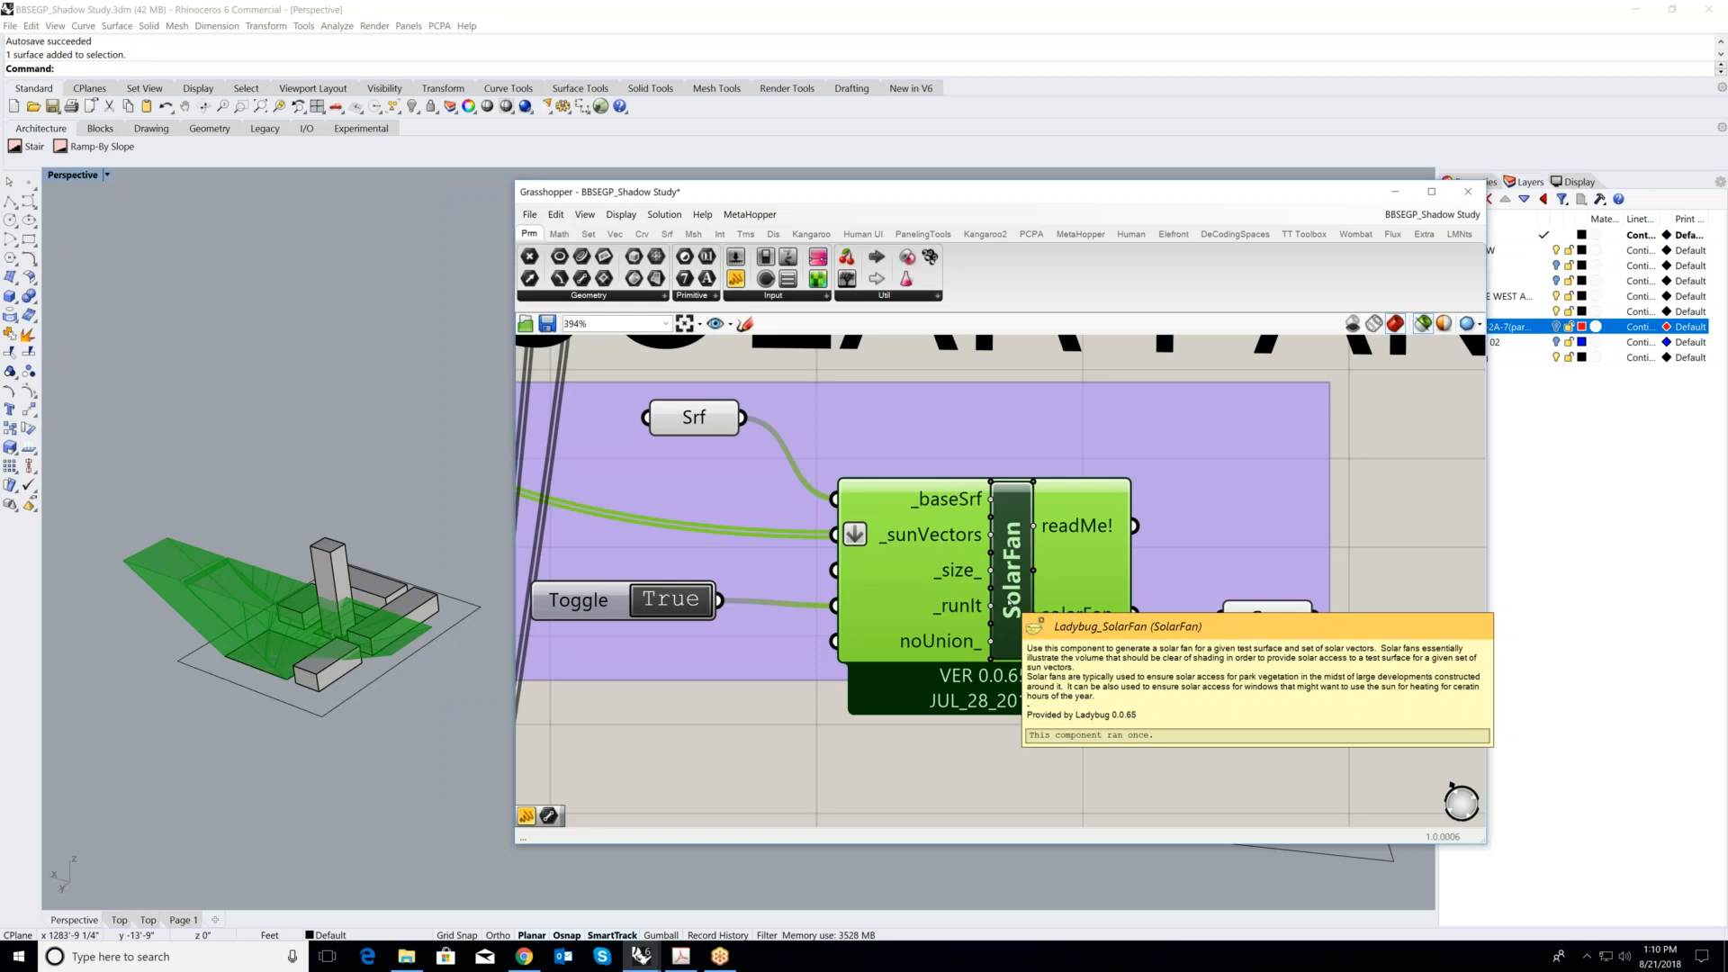
pyautogui.scroll(2, 300, 648)
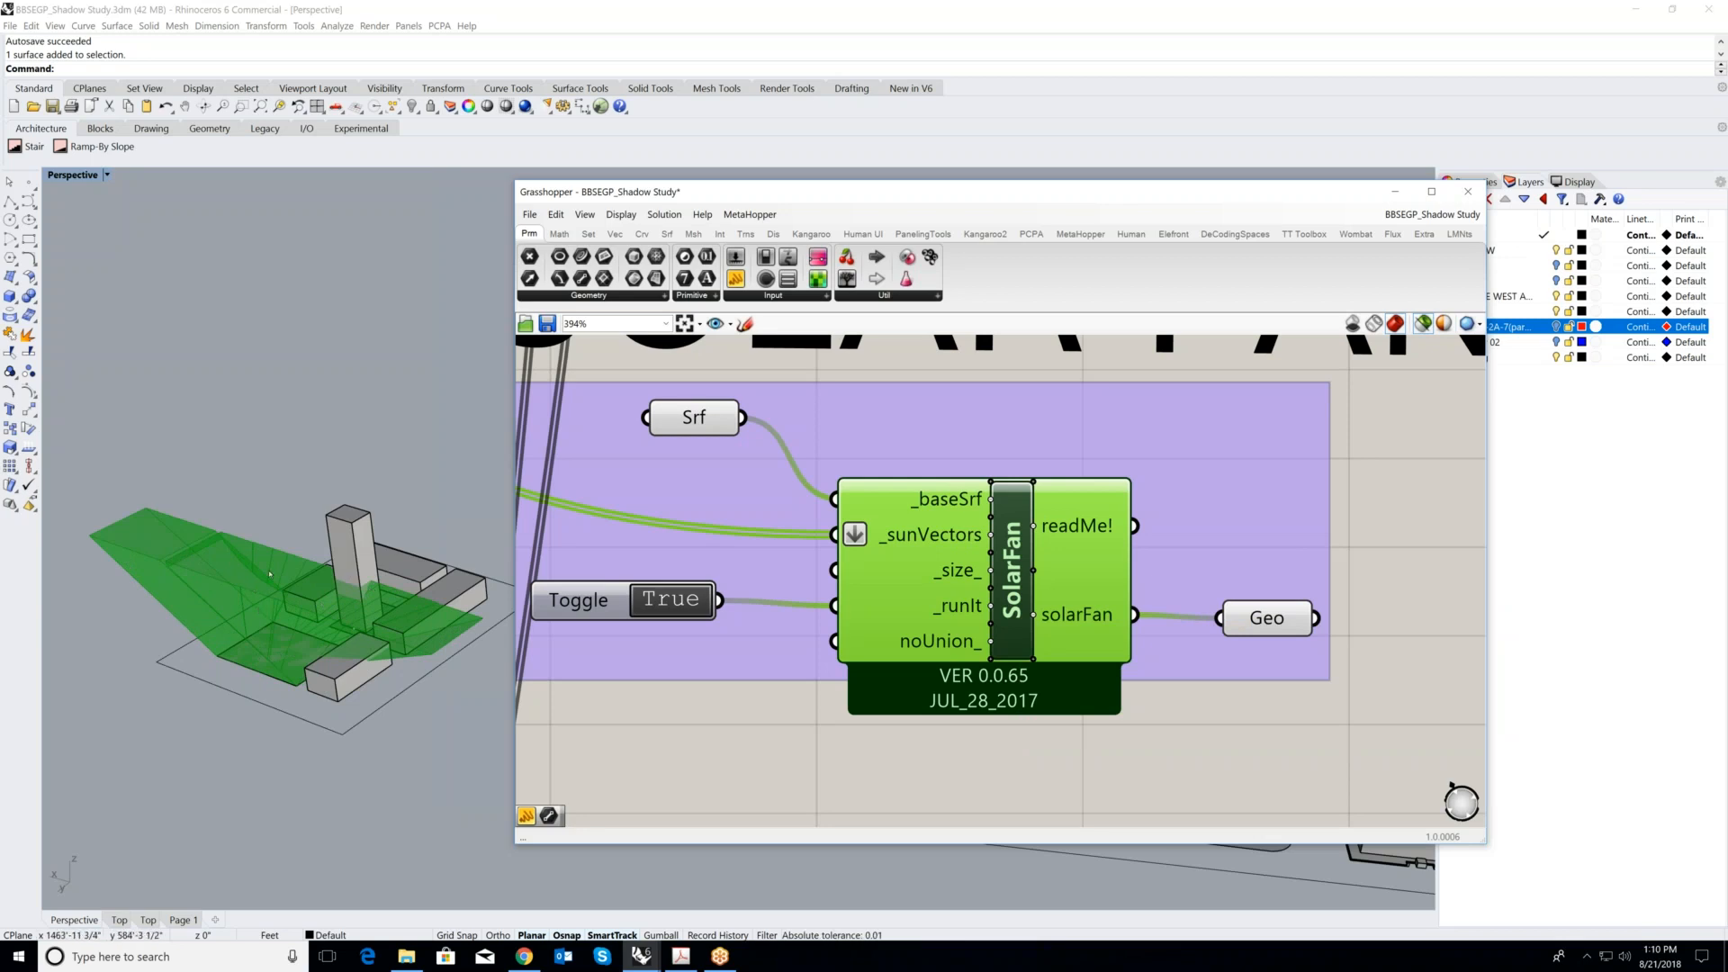
# - Preview the SolarEnvelope component of the SOLAR ENVELOP group on the sample buildings and read its description
pyautogui.scroll(-3, 1066, 562)
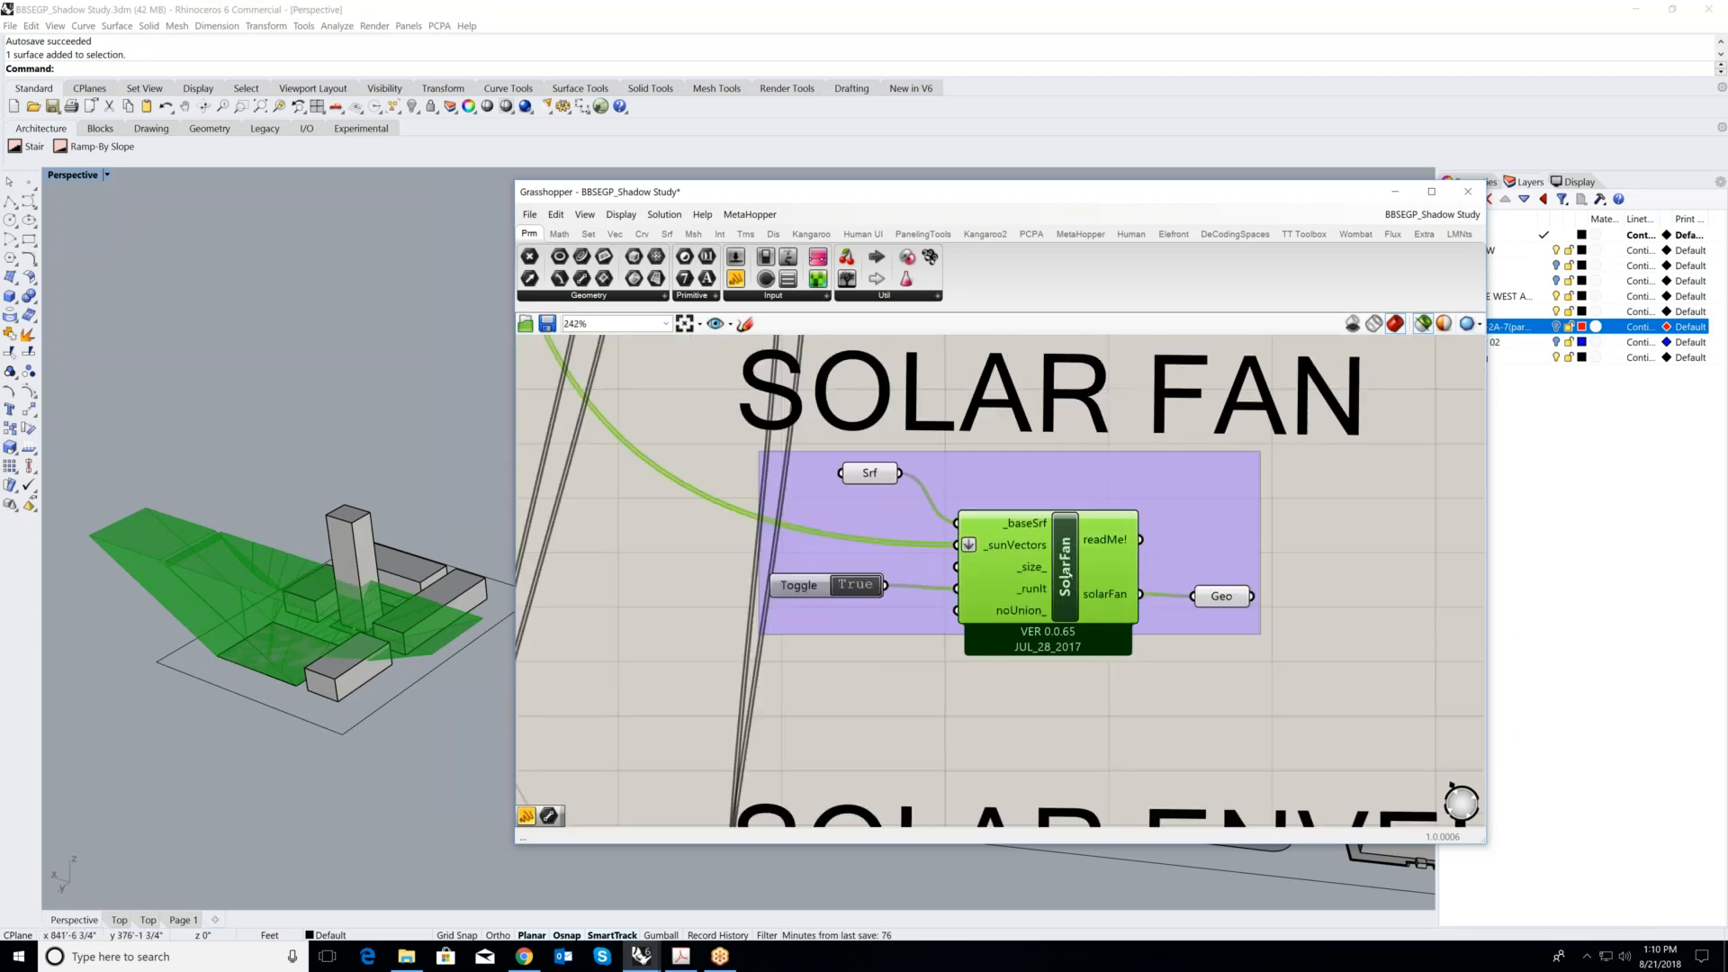
pyautogui.scroll(-2, 1042, 538)
pyautogui.scroll(-5, 1176, 561)
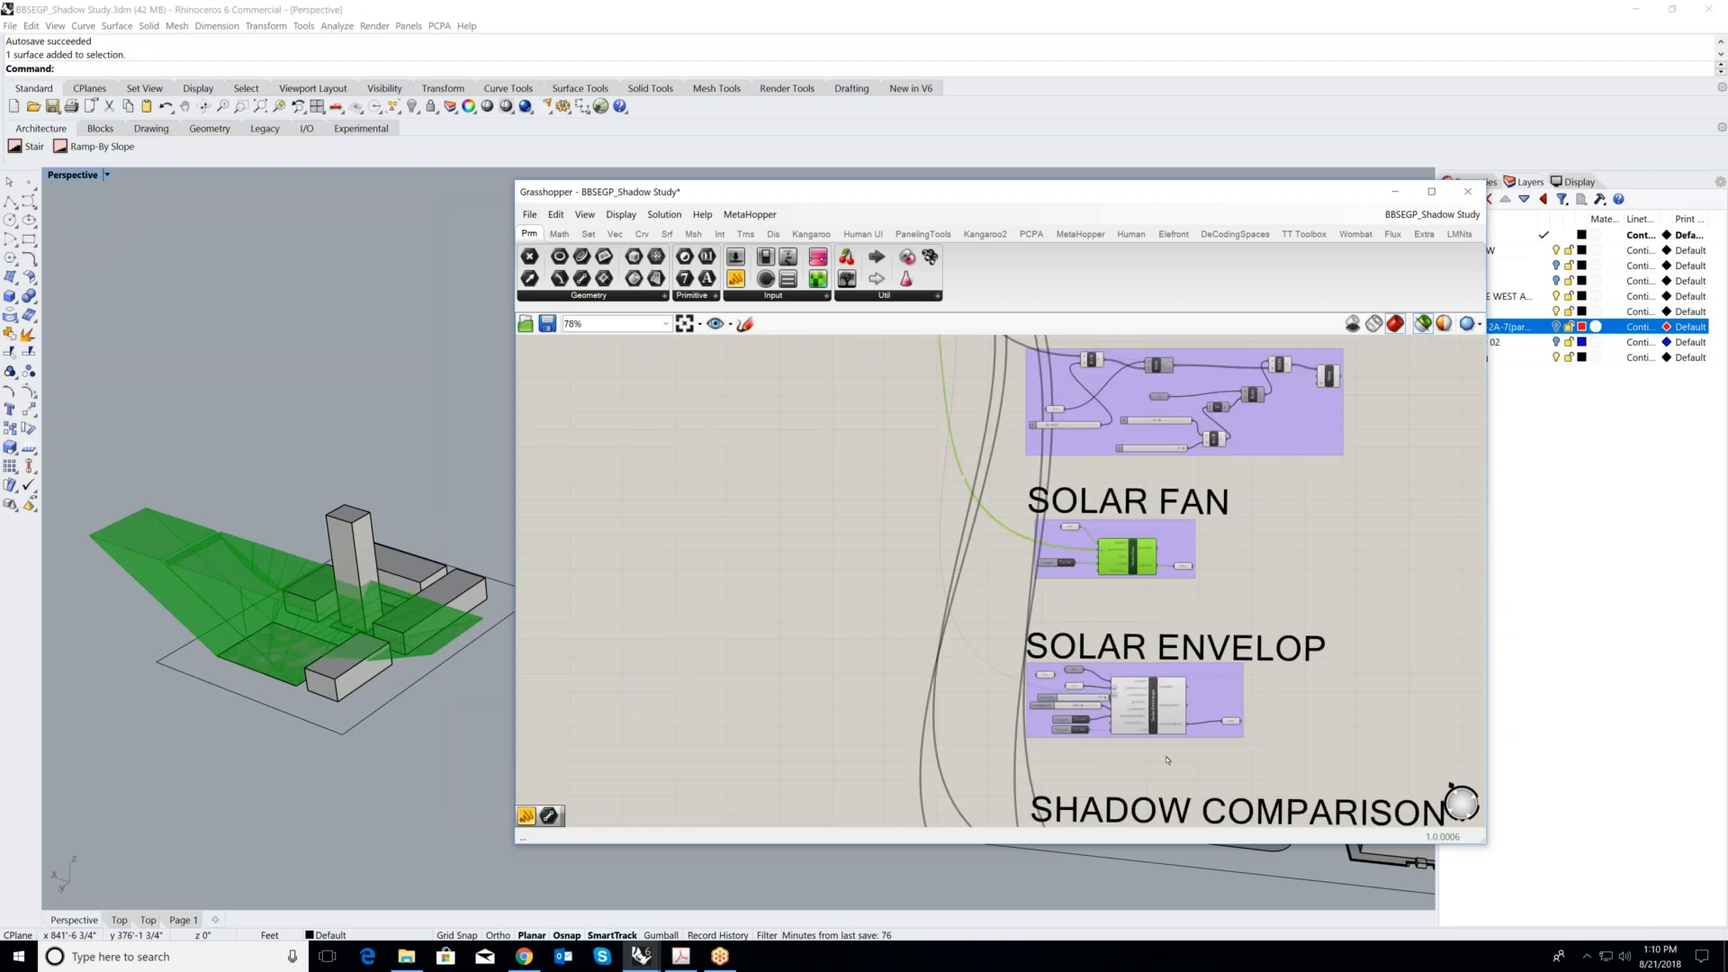
pyautogui.scroll(8, 1168, 754)
pyautogui.click(1069, 662)
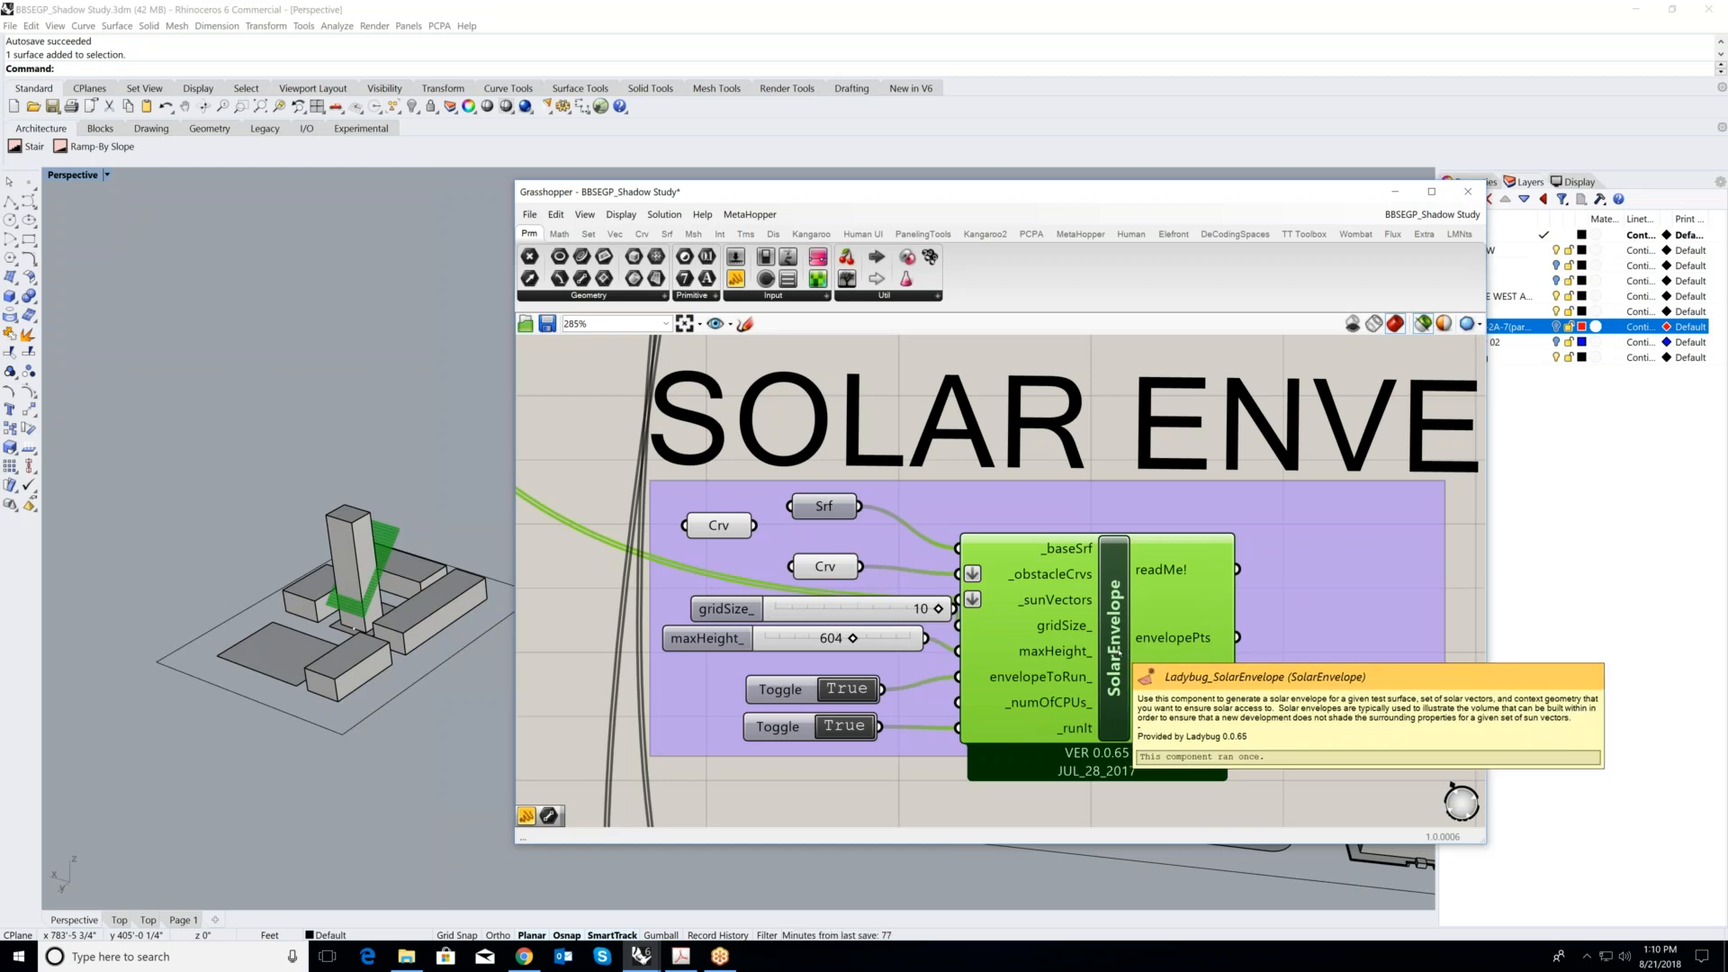
# - Examine the solar envelope on the sample buildings and the inputs feeding the SolarEnvelope component
pyautogui.scroll(2, 375, 605)
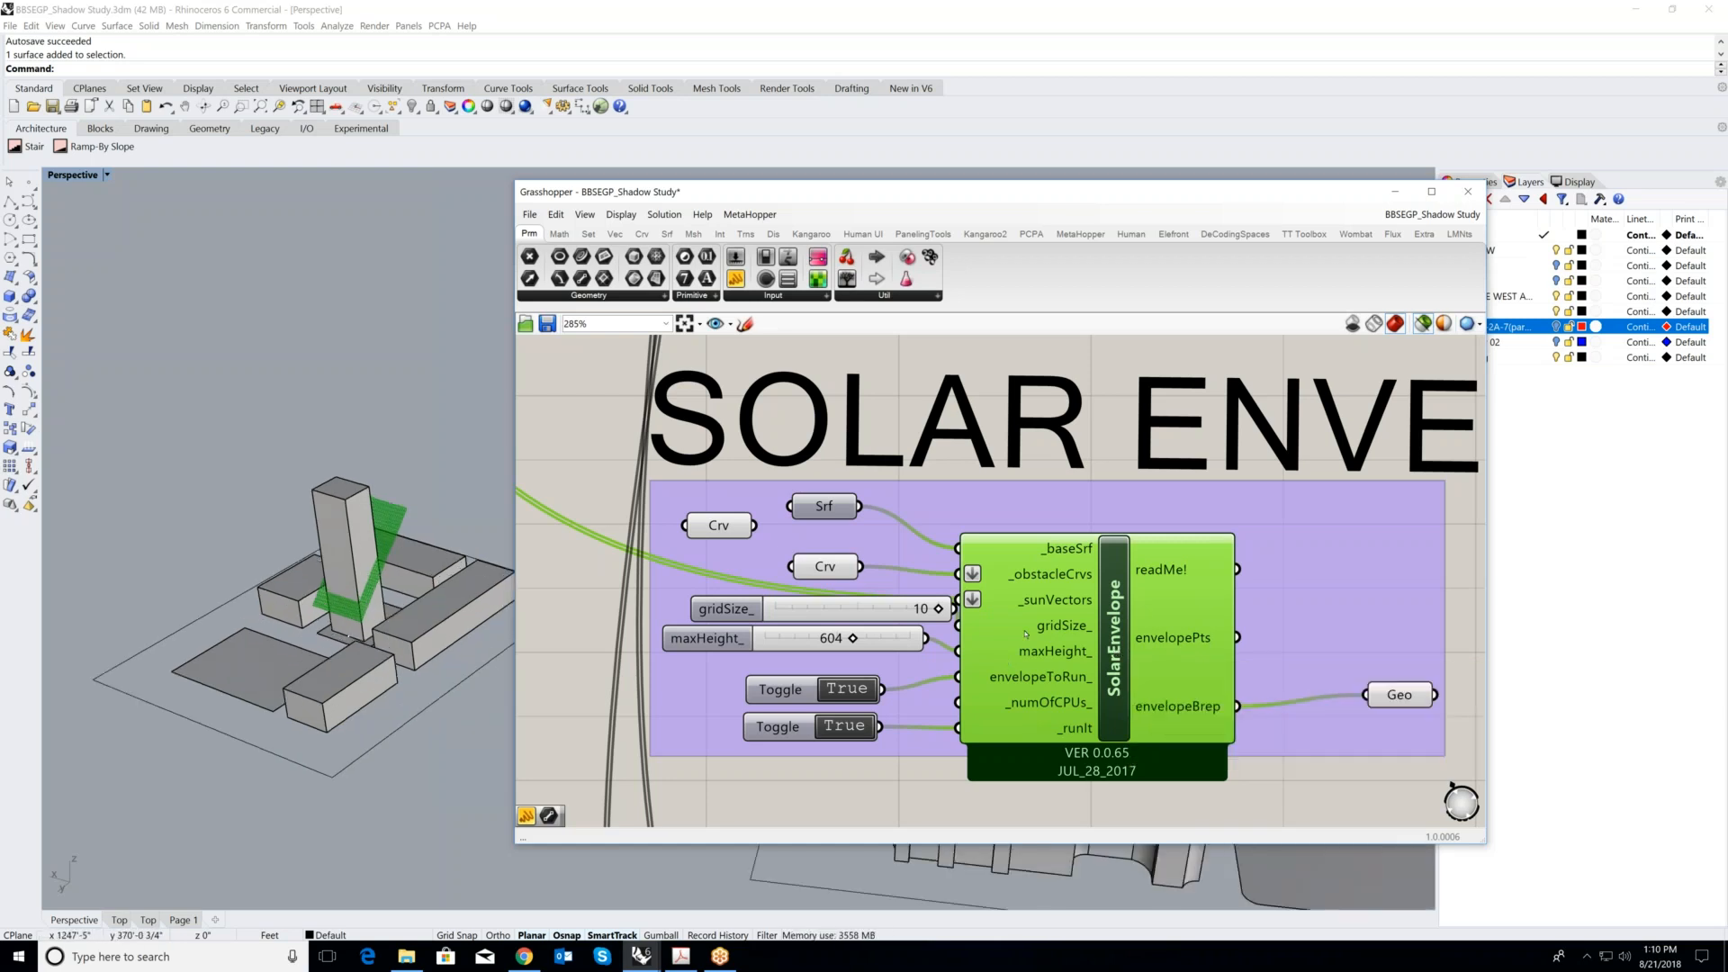
pyautogui.scroll(2, 215, 579)
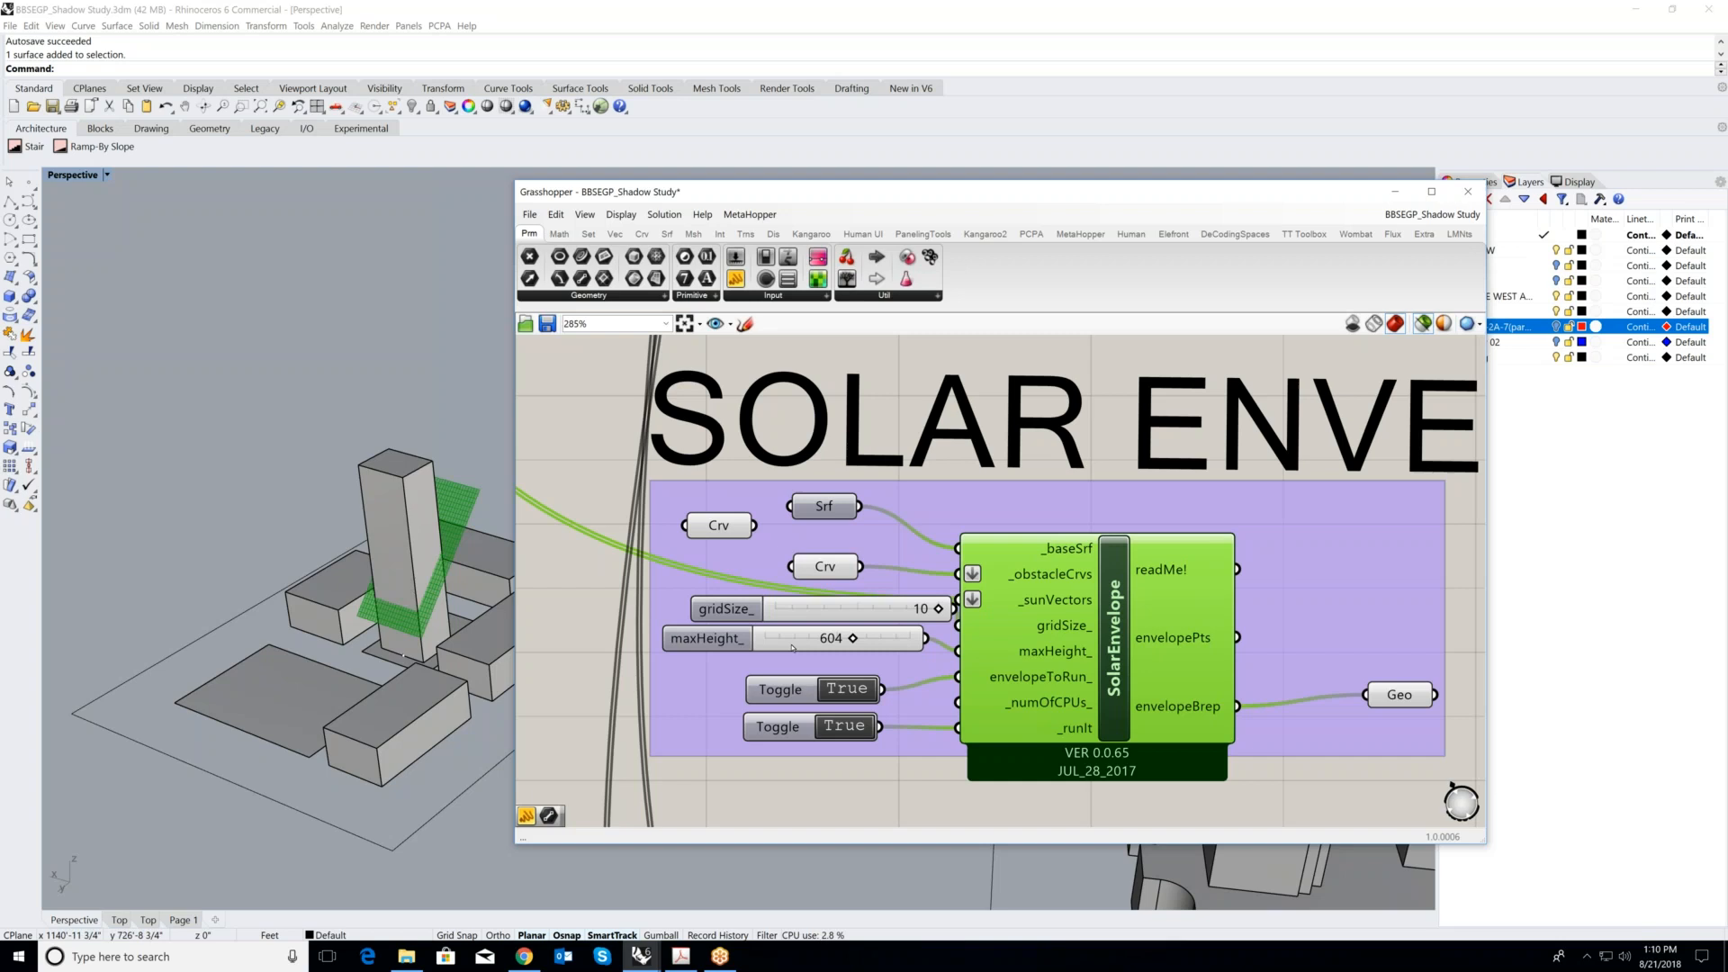
pyautogui.scroll(-2, 322, 683)
pyautogui.scroll(-5, 1111, 630)
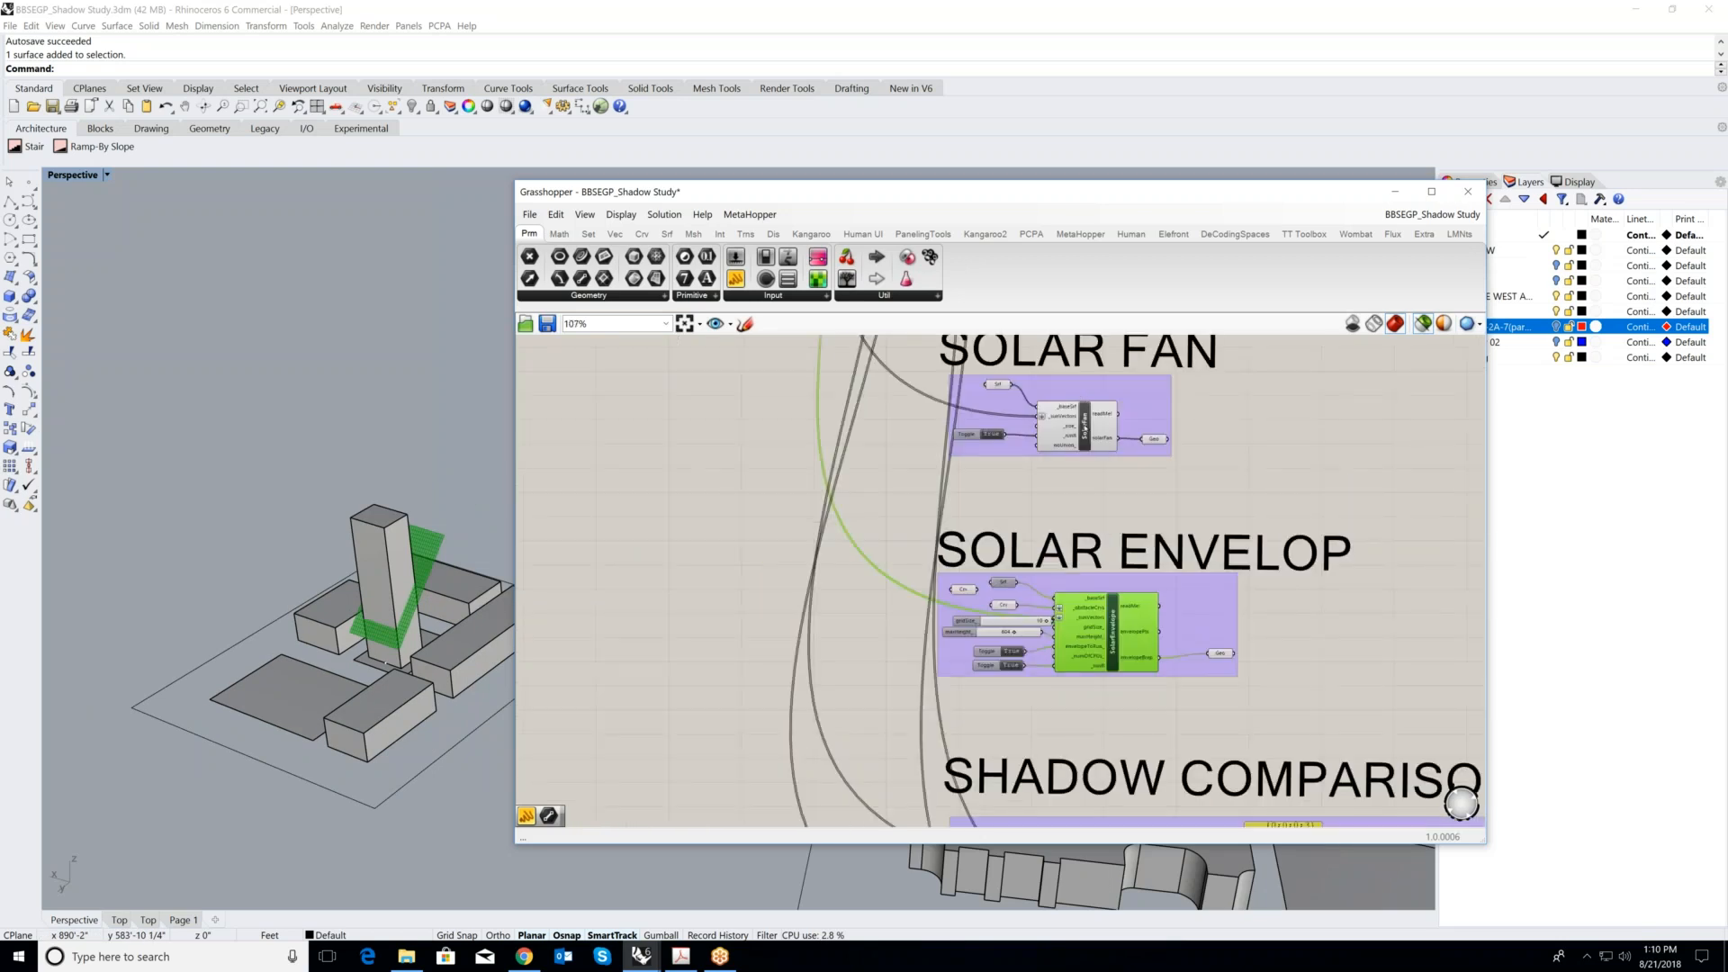
pyautogui.scroll(4, 1089, 558)
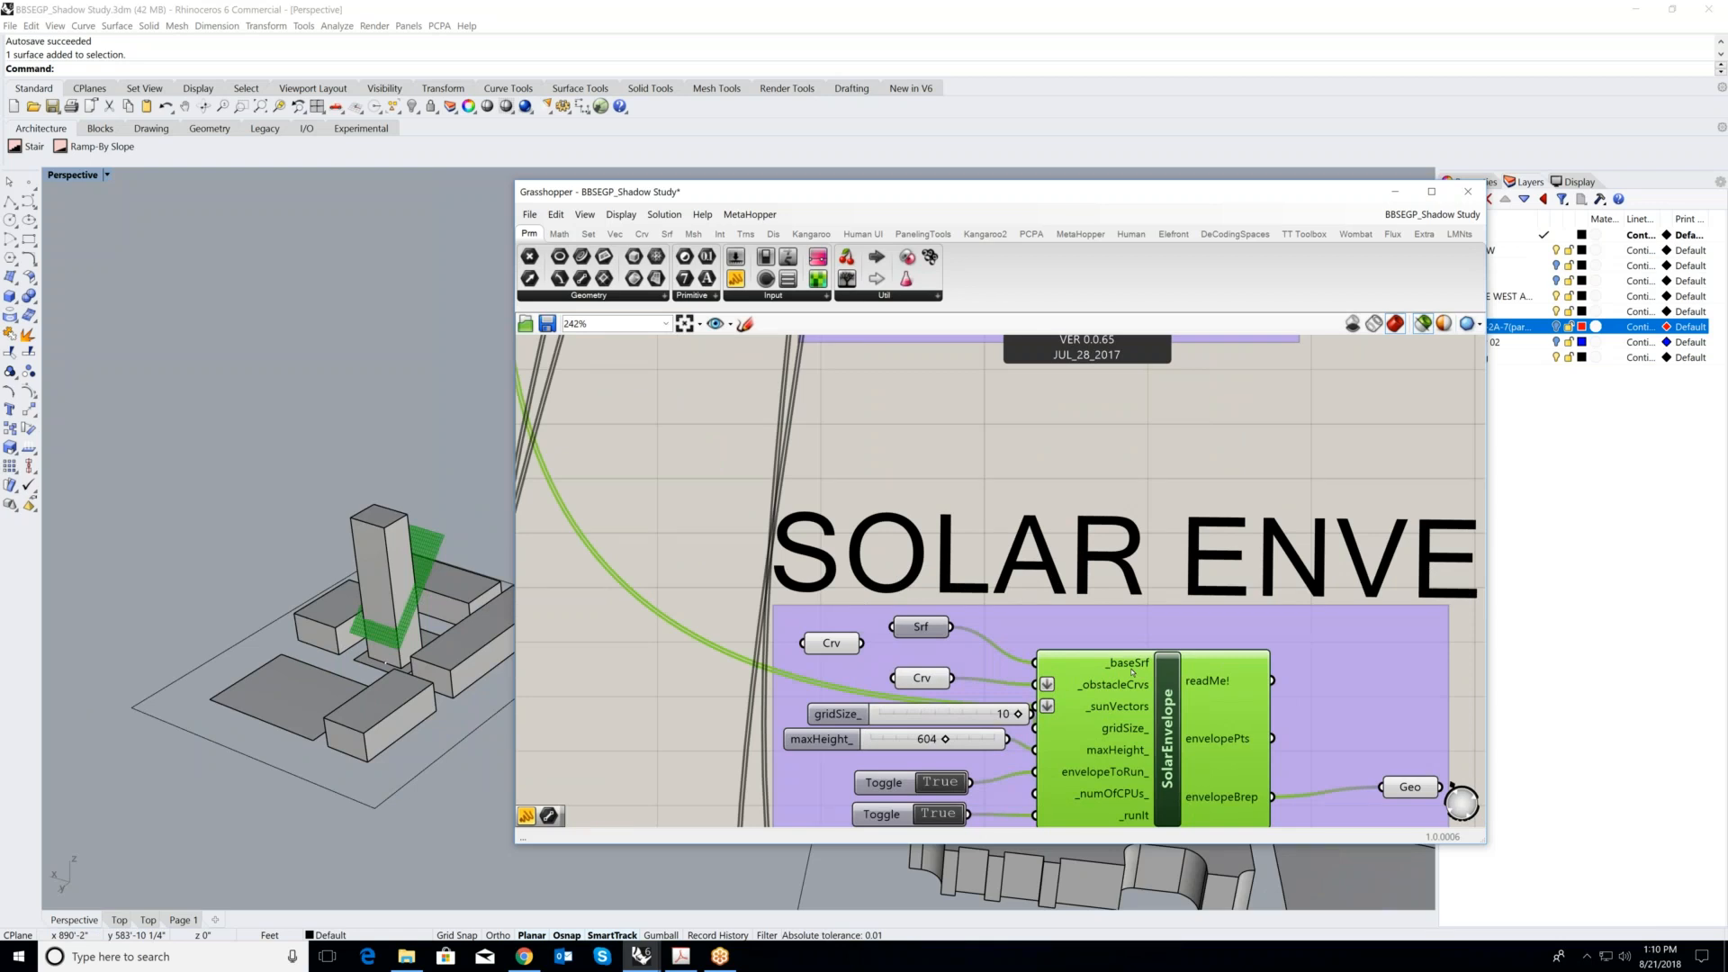
# - Preview the SolarFan component and the SOLAR ENVELOP group's Geo output alternately to compare their volumes, then clear the preview
pyautogui.scroll(-4, 1105, 489)
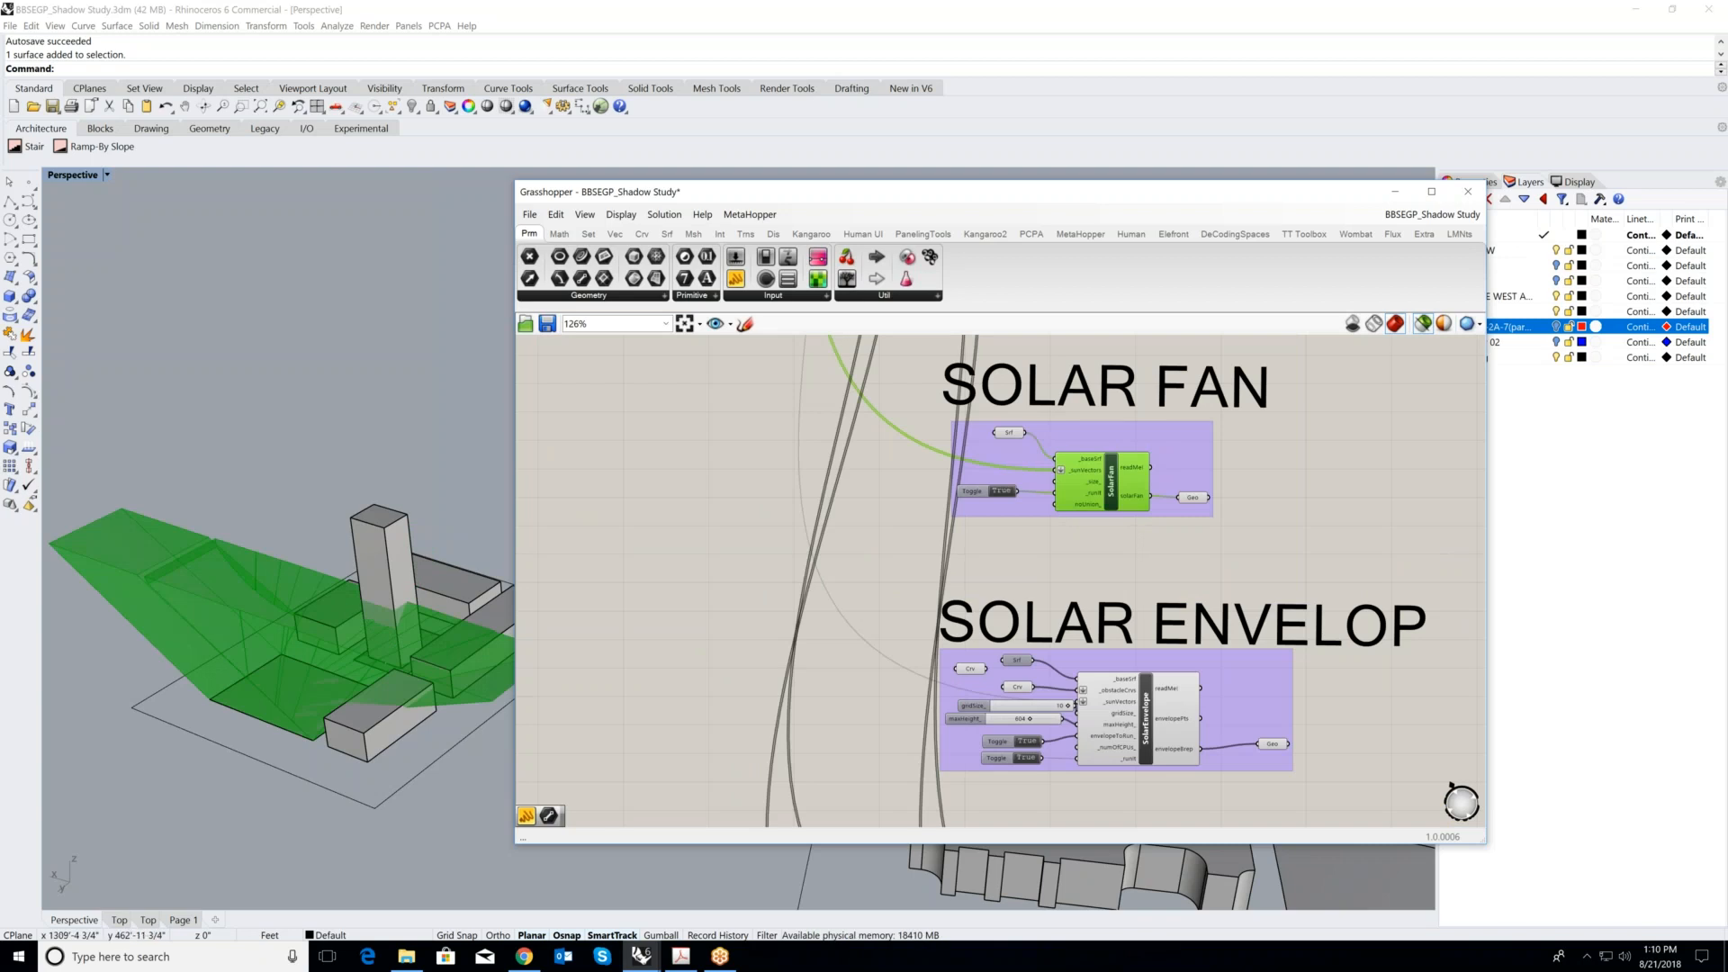
pyautogui.moveTo(482, 486); pyautogui.dragTo(306, 468, button='right')
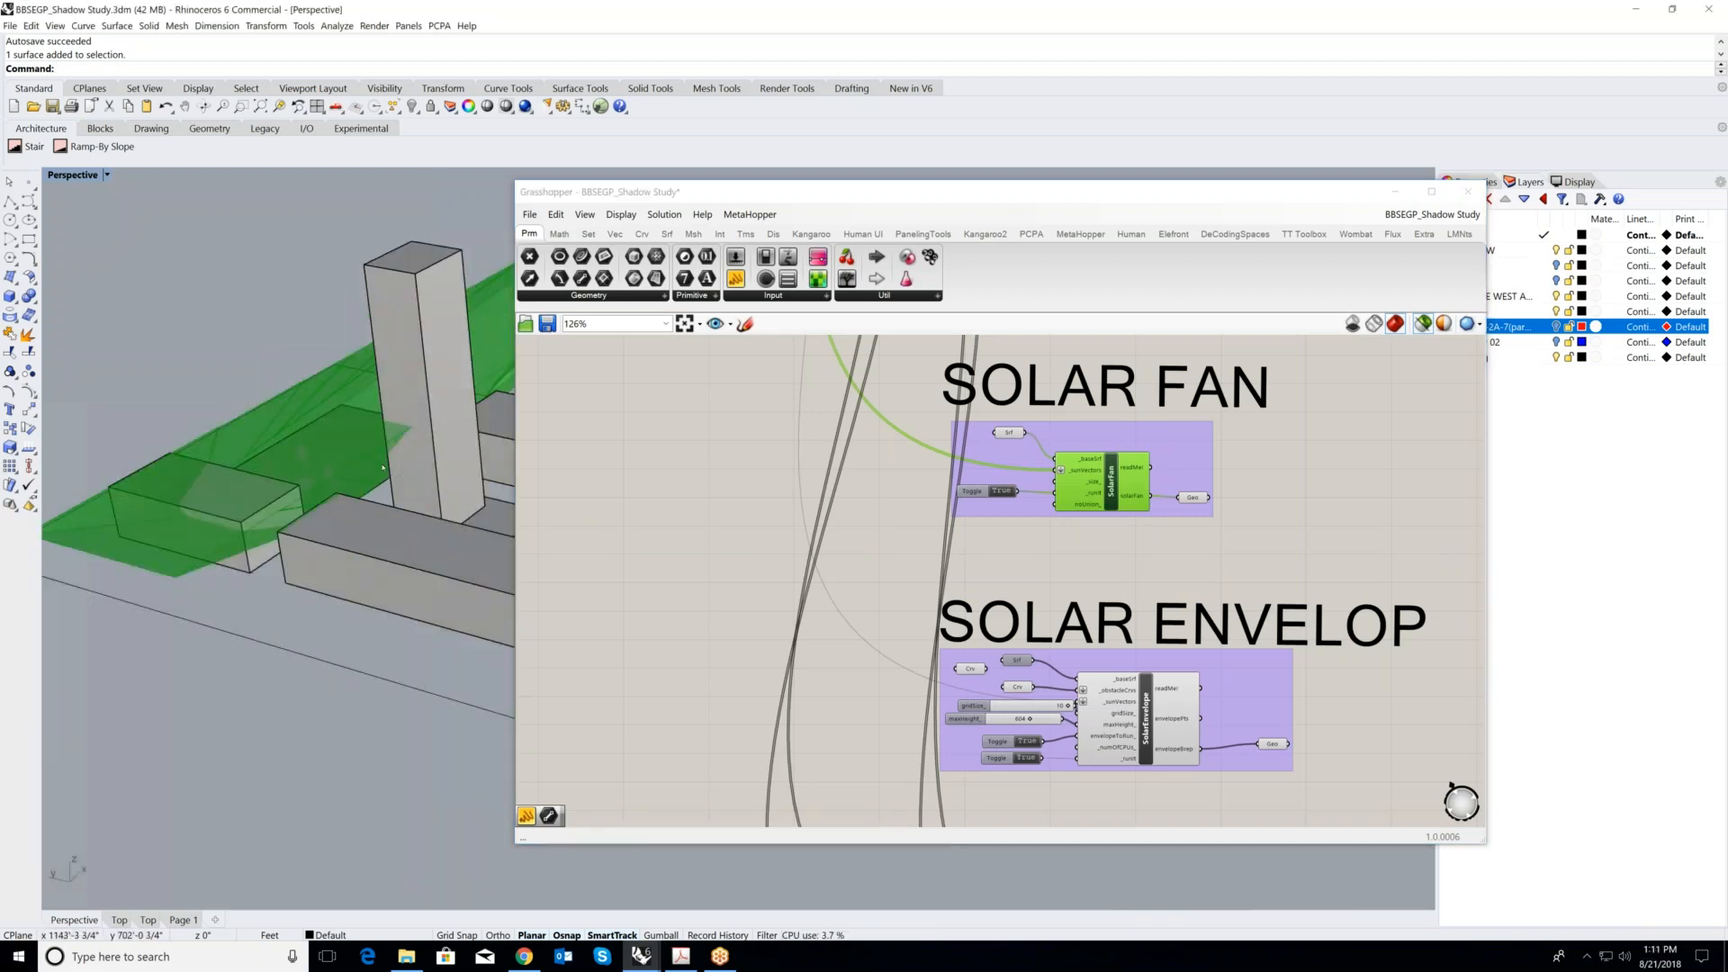
pyautogui.scroll(-3, 416, 466)
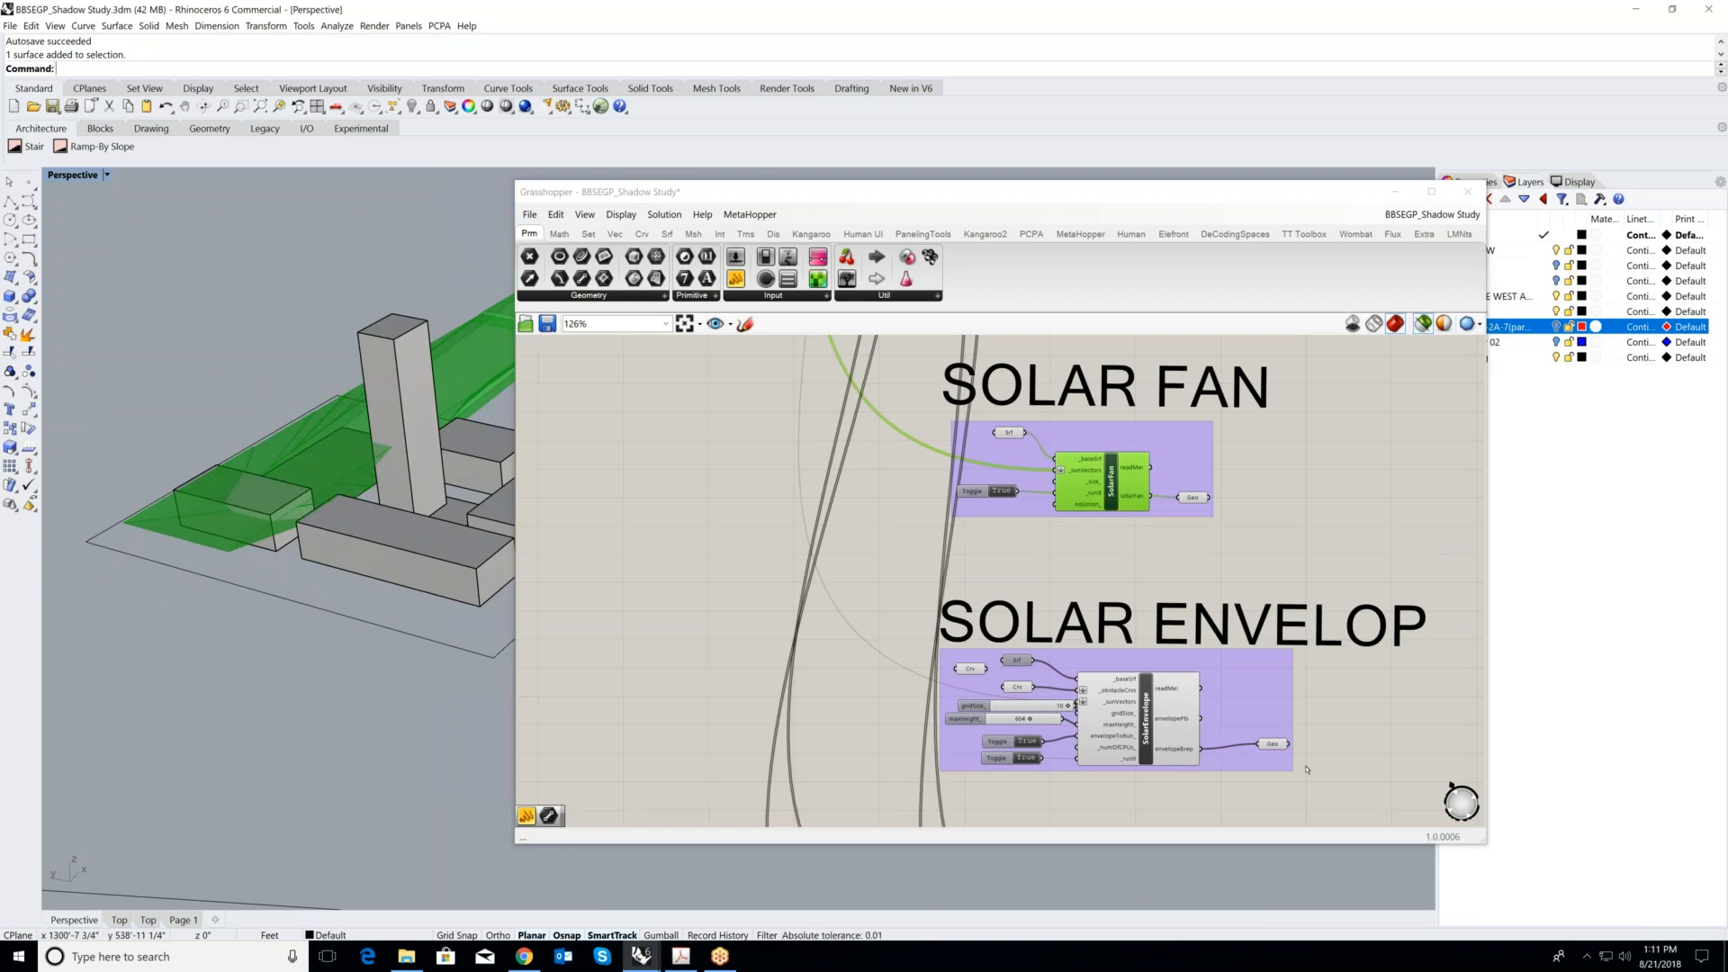
pyautogui.click(1274, 744)
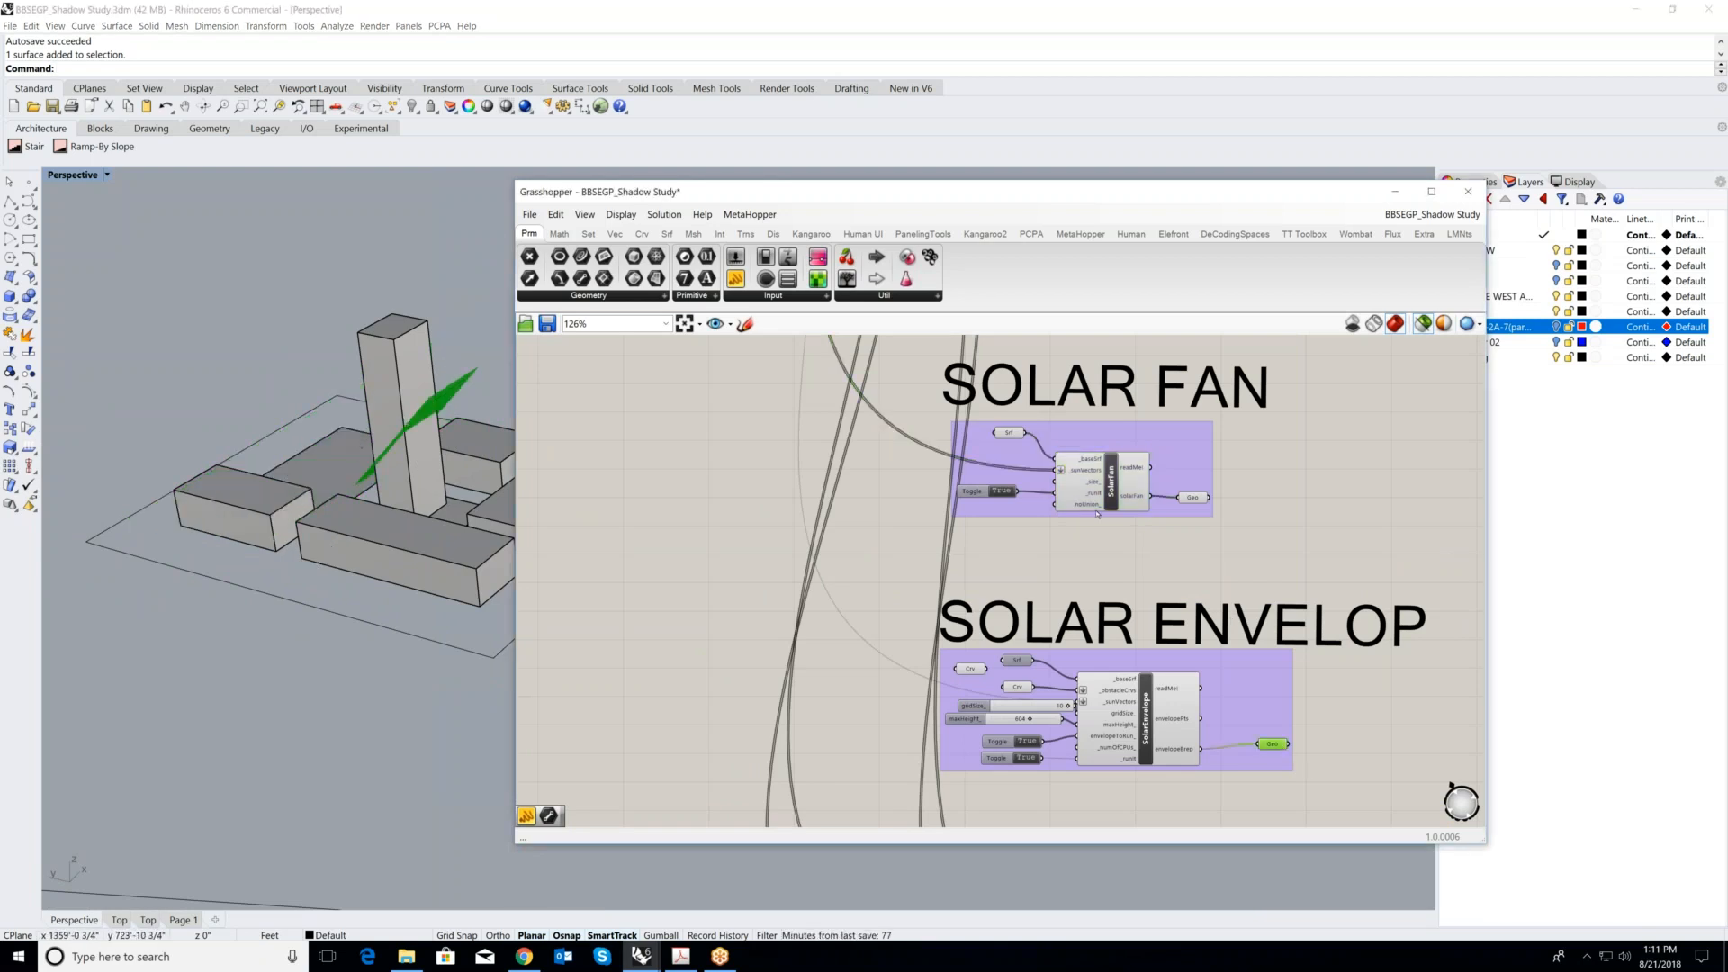
pyautogui.click(1119, 487)
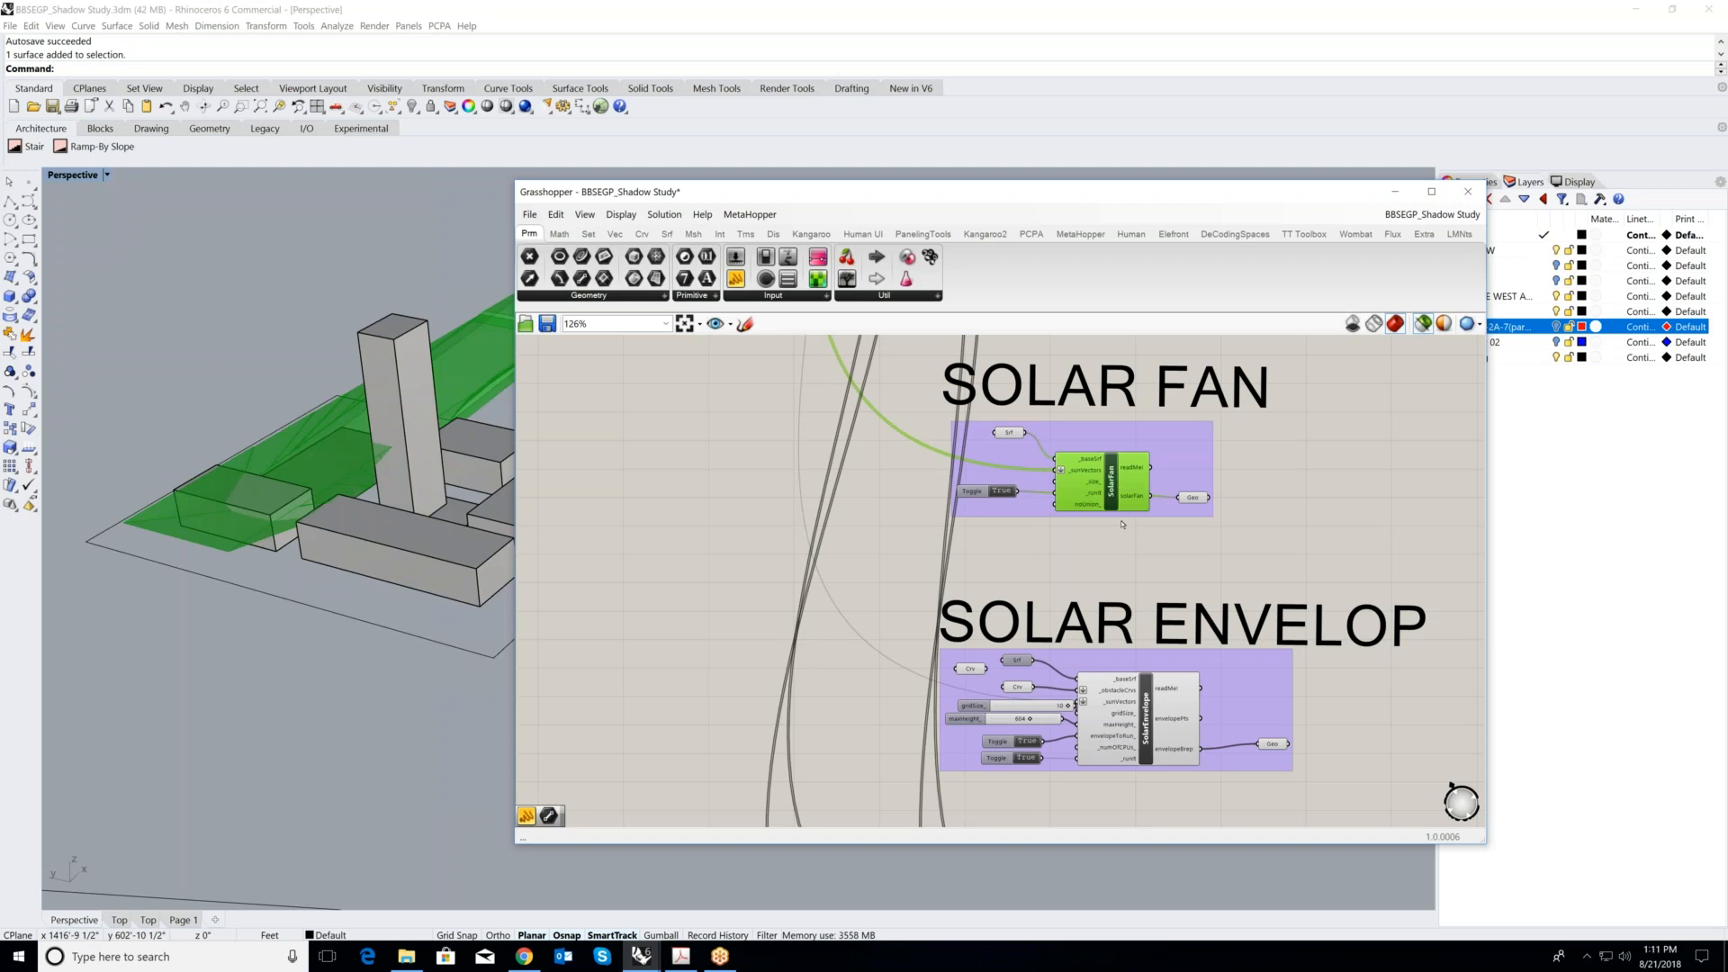
pyautogui.click(1255, 480)
# - Preview the final Item component of the SUN ENVELOPE group and examine its volume around the sample tower
pyautogui.scroll(-2, 1254, 479)
pyautogui.moveTo(1254, 480); pyautogui.dragTo(1150, 686, button='right')
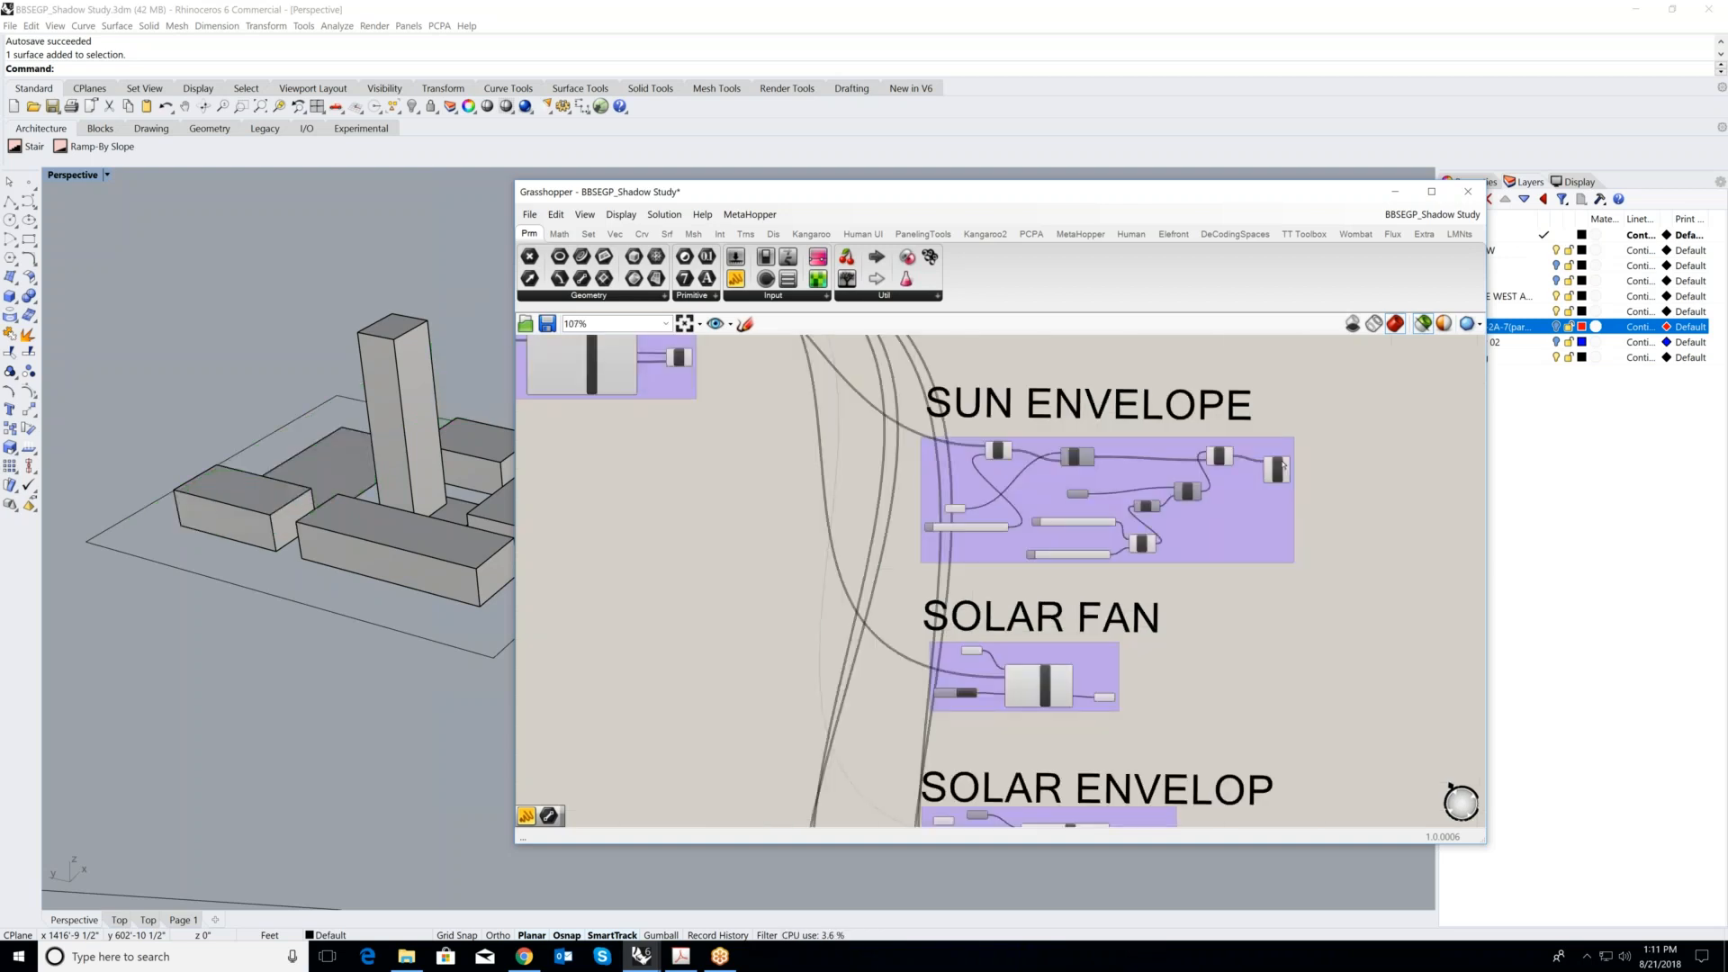
pyautogui.scroll(5, 1264, 467)
pyautogui.click(1286, 474)
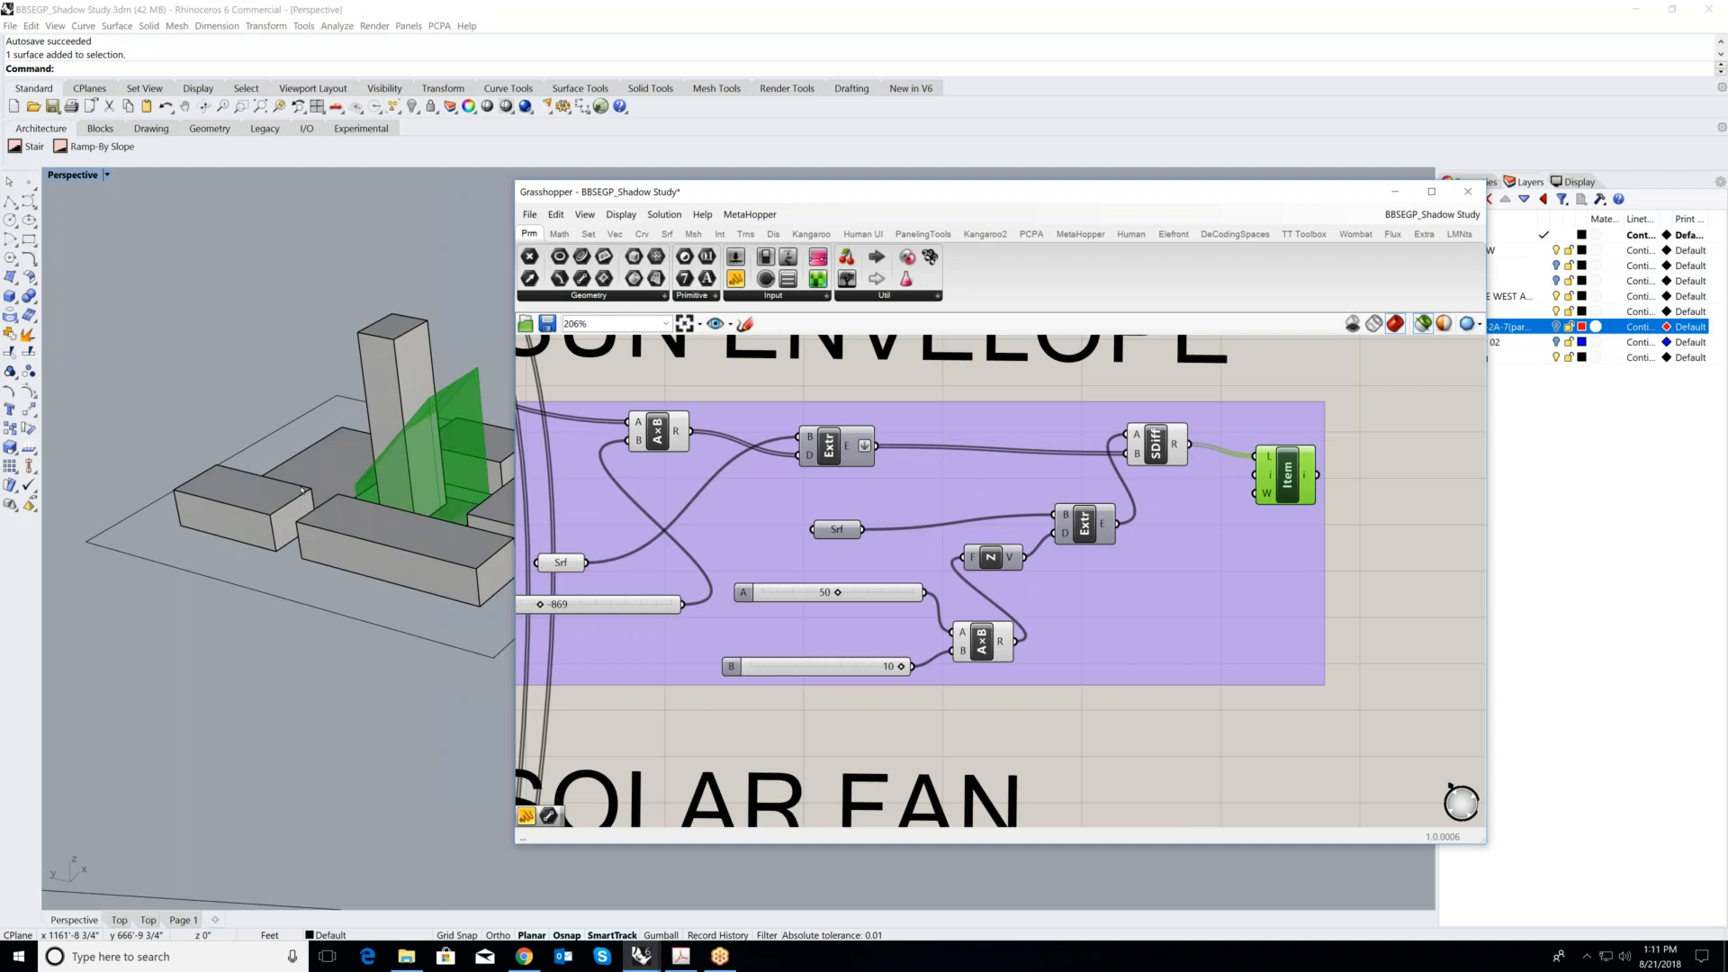
pyautogui.moveTo(302, 490); pyautogui.dragTo(285, 689, button='right')
pyautogui.scroll(2, 285, 689)
pyautogui.scroll(-4, 1113, 543)
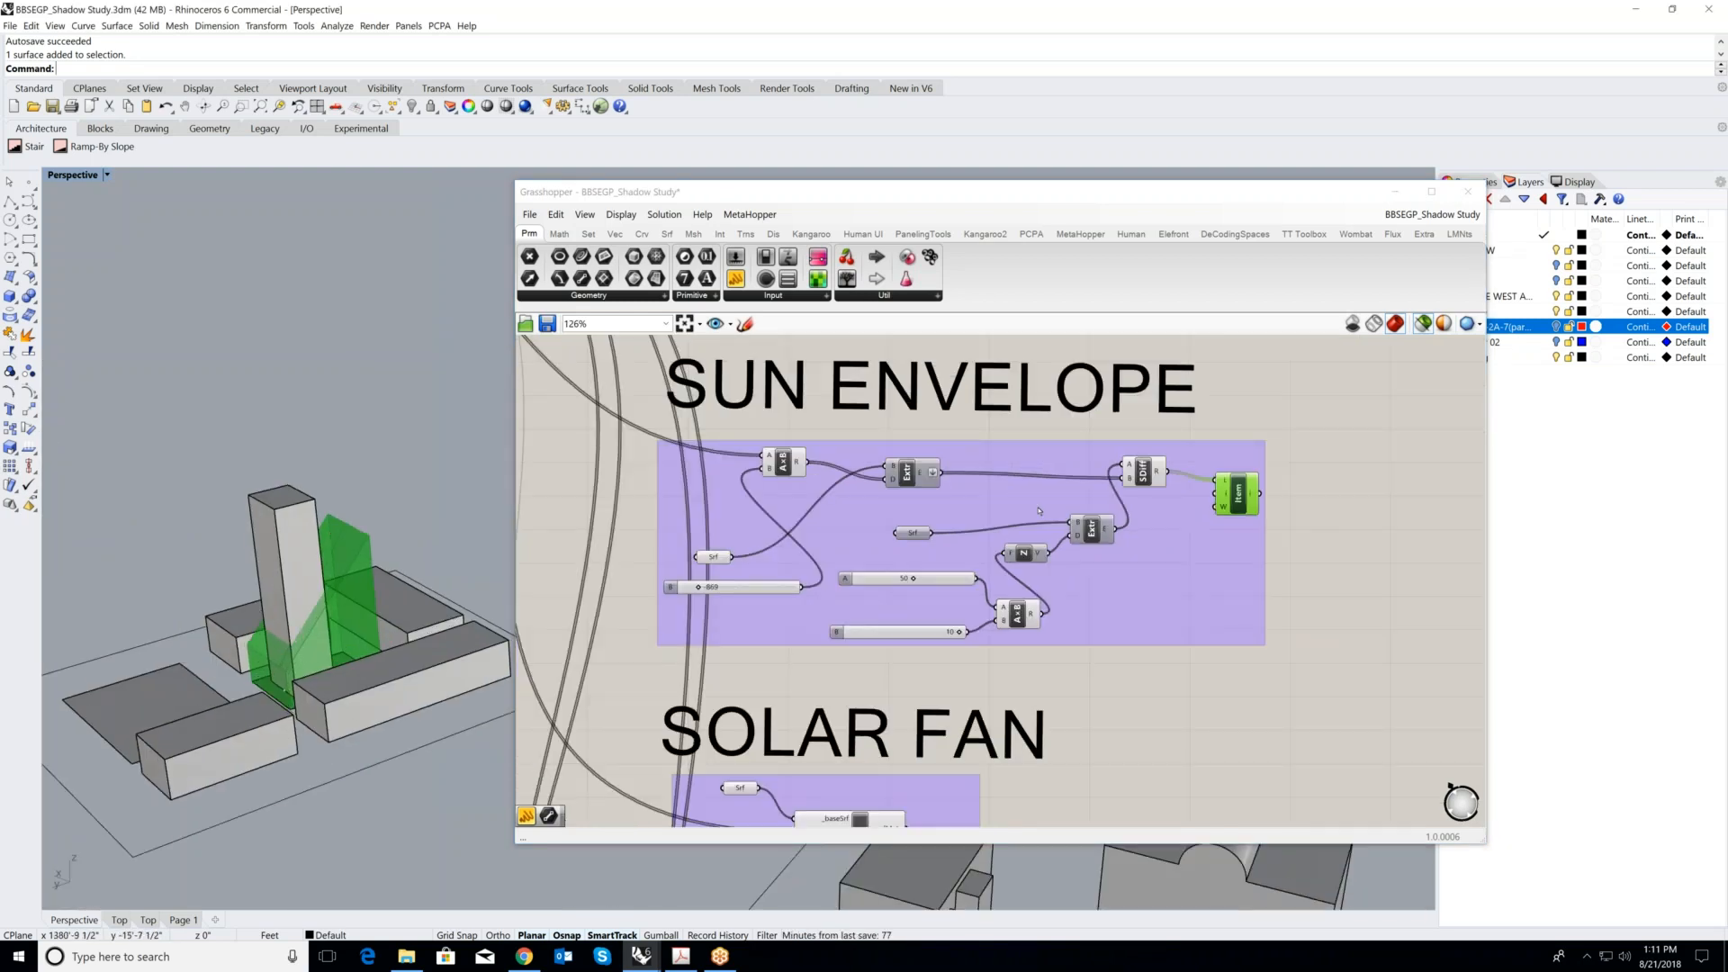
# - Review the SUN ENVELOPE, SOLAR FAN and SOLAR ENVELOP groups together and clear the sun envelope preview
pyautogui.scroll(-2, 943, 725)
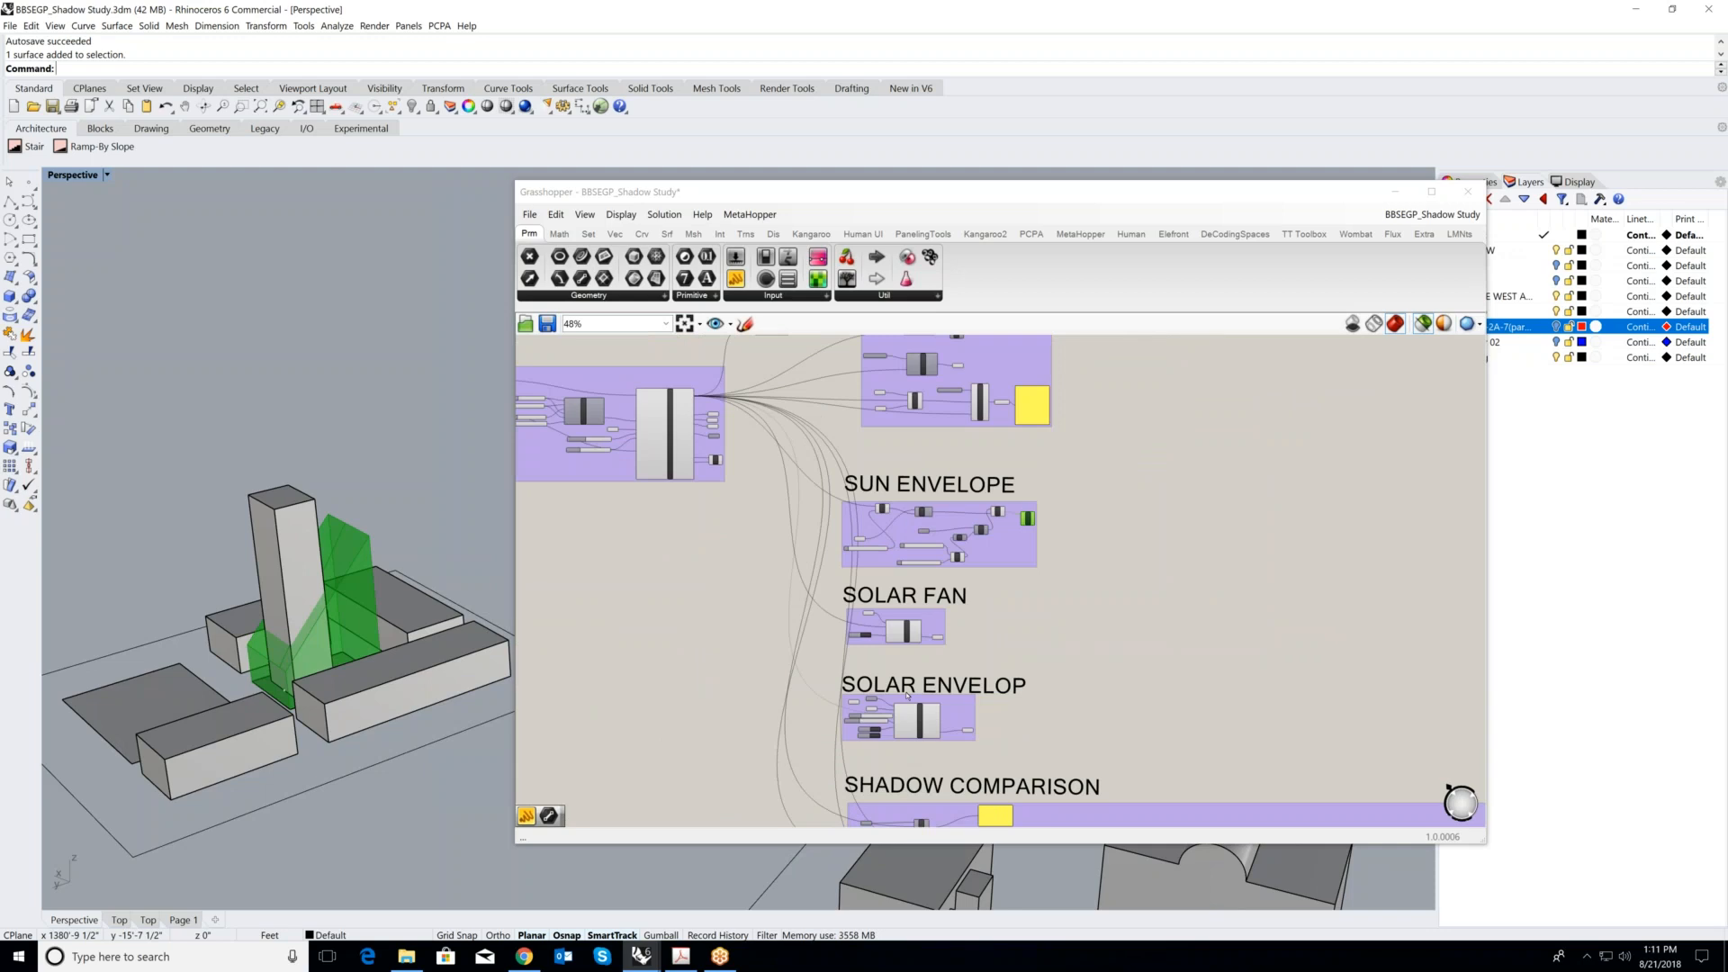
pyautogui.scroll(1, 974, 639)
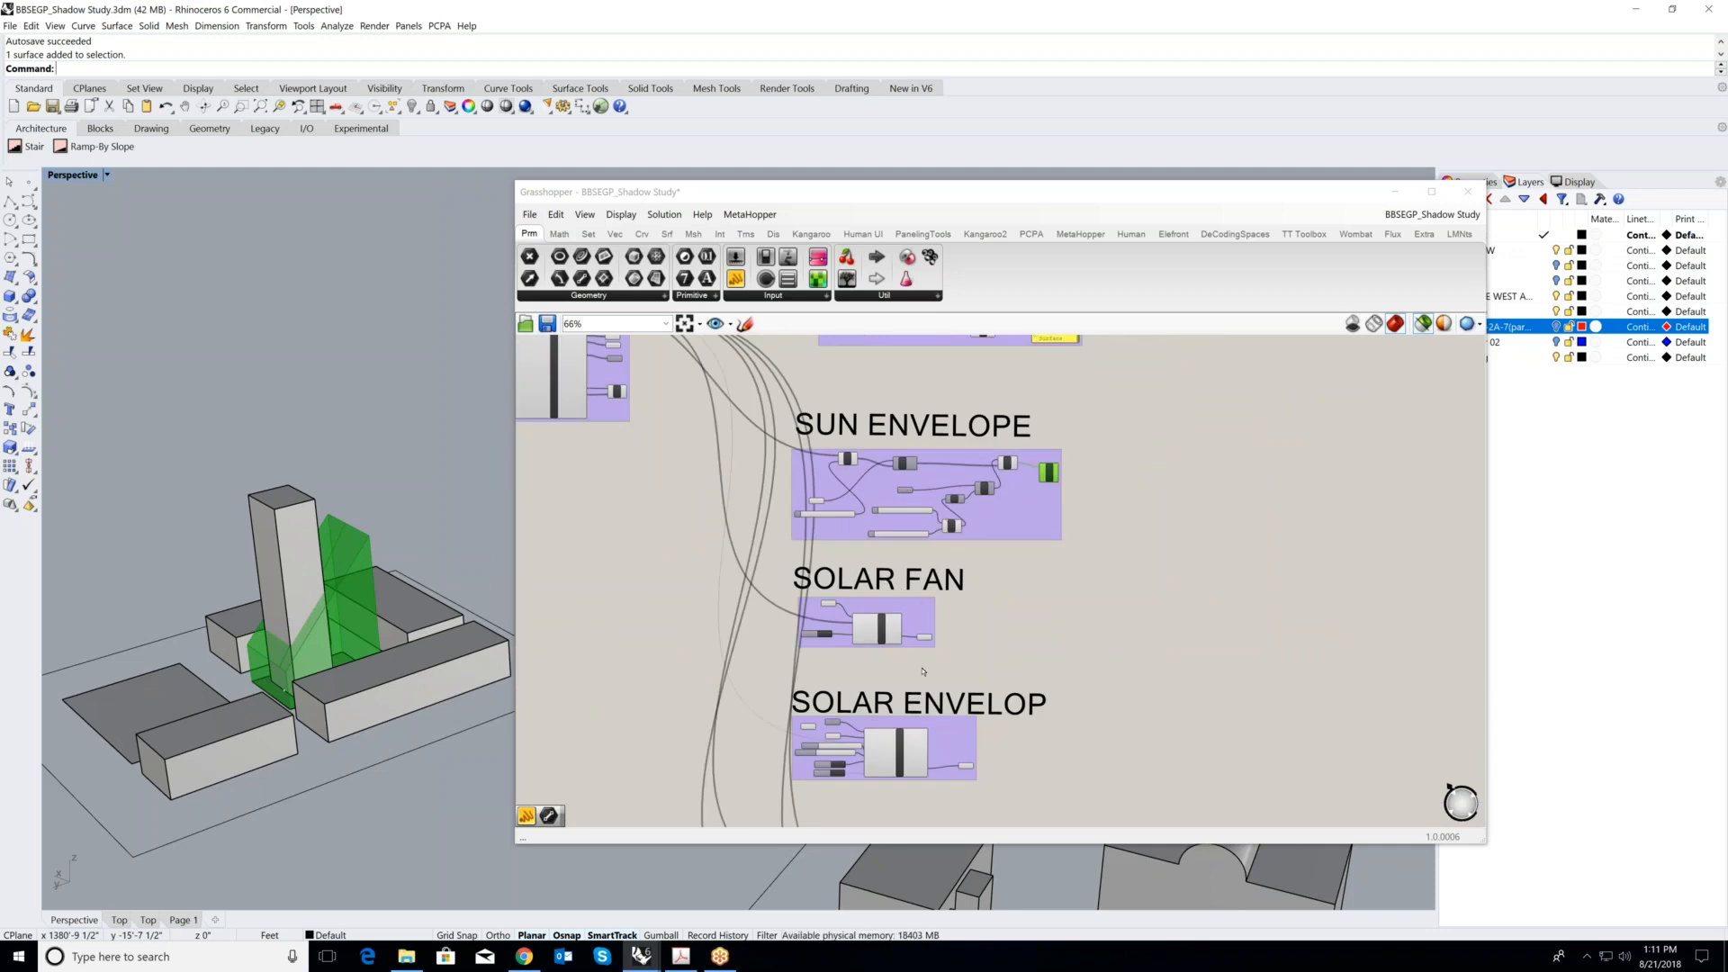
pyautogui.scroll(-1, 939, 514)
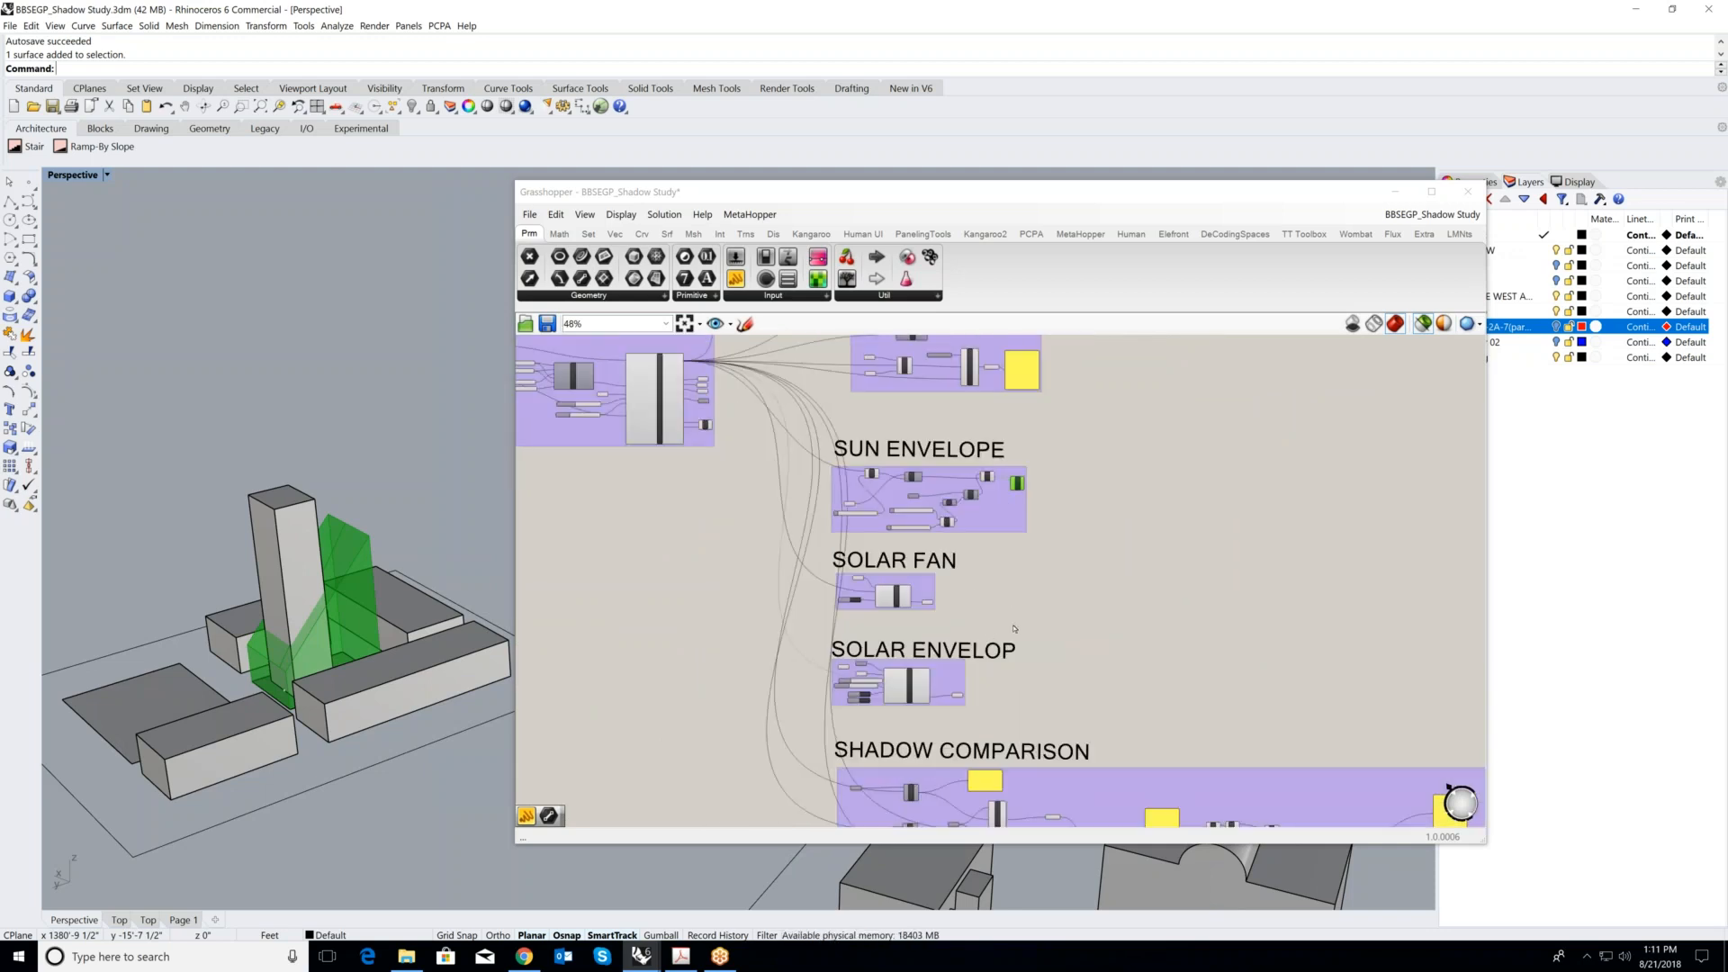
pyautogui.scroll(2, 1001, 596)
pyautogui.scroll(-3, 859, 479)
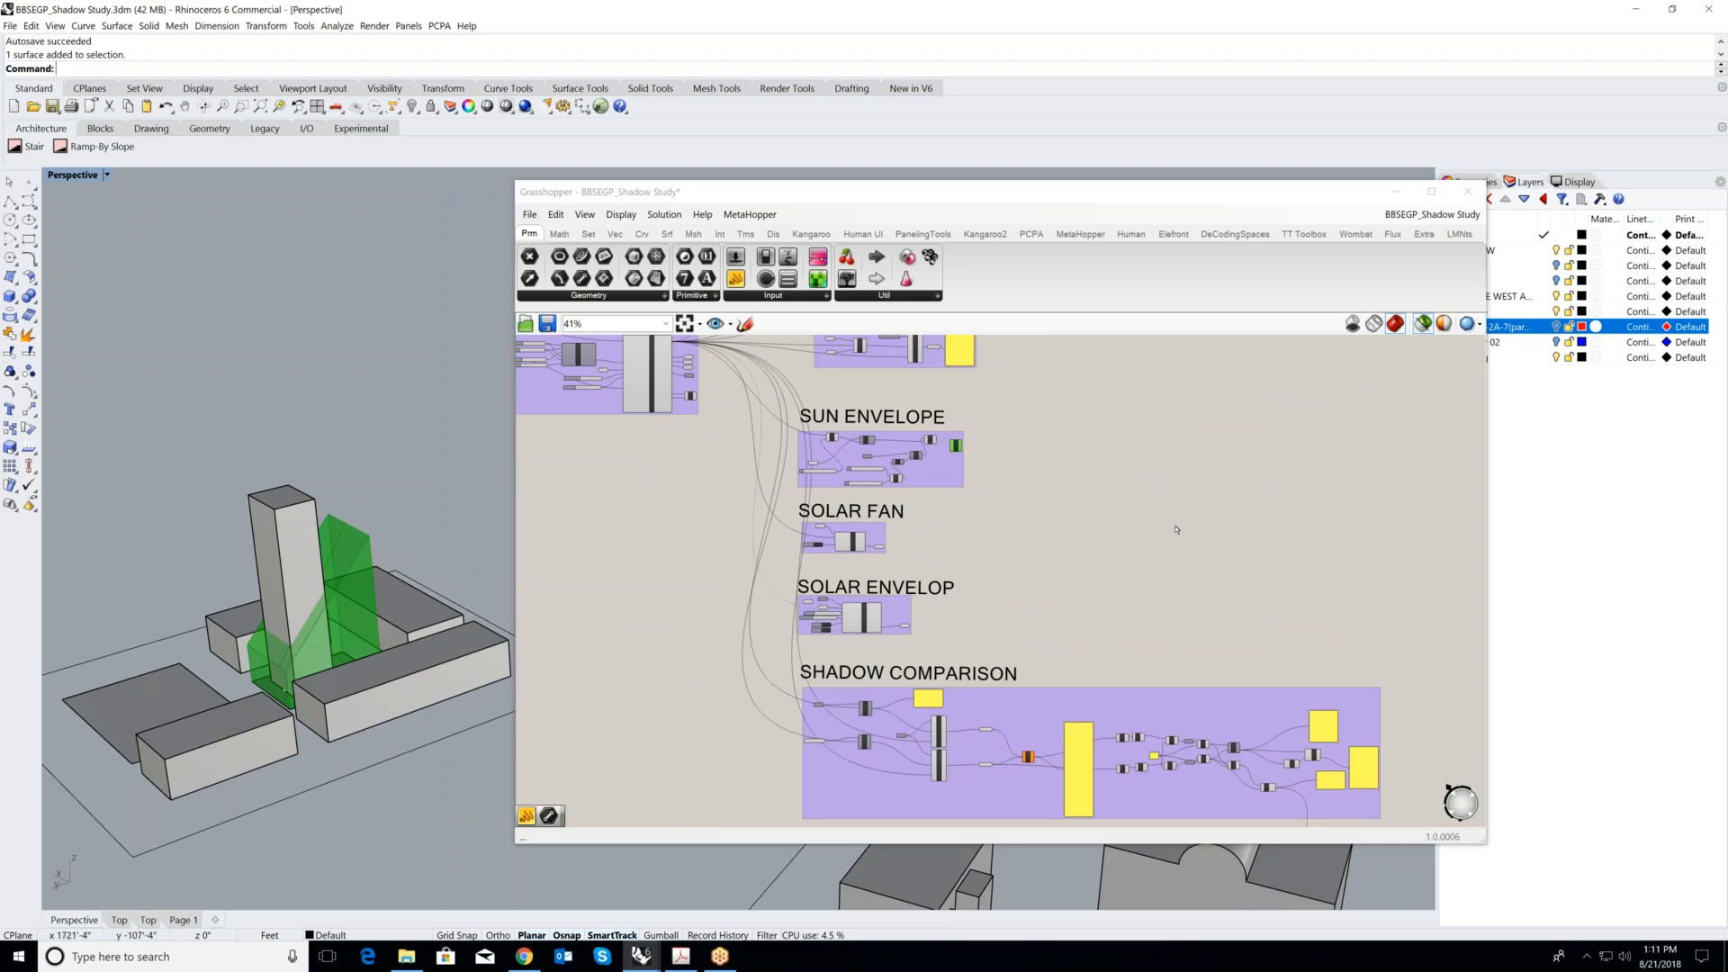
pyautogui.click(1214, 606)
# - Preview the volume and CONTEXT VOLUME1 parameters of the SHADOW COMPARISON group on the sample buildings
pyautogui.scroll(-2, 1214, 607)
pyautogui.moveTo(1304, 768); pyautogui.dragTo(1223, 618, button='right')
pyautogui.scroll(6, 920, 502)
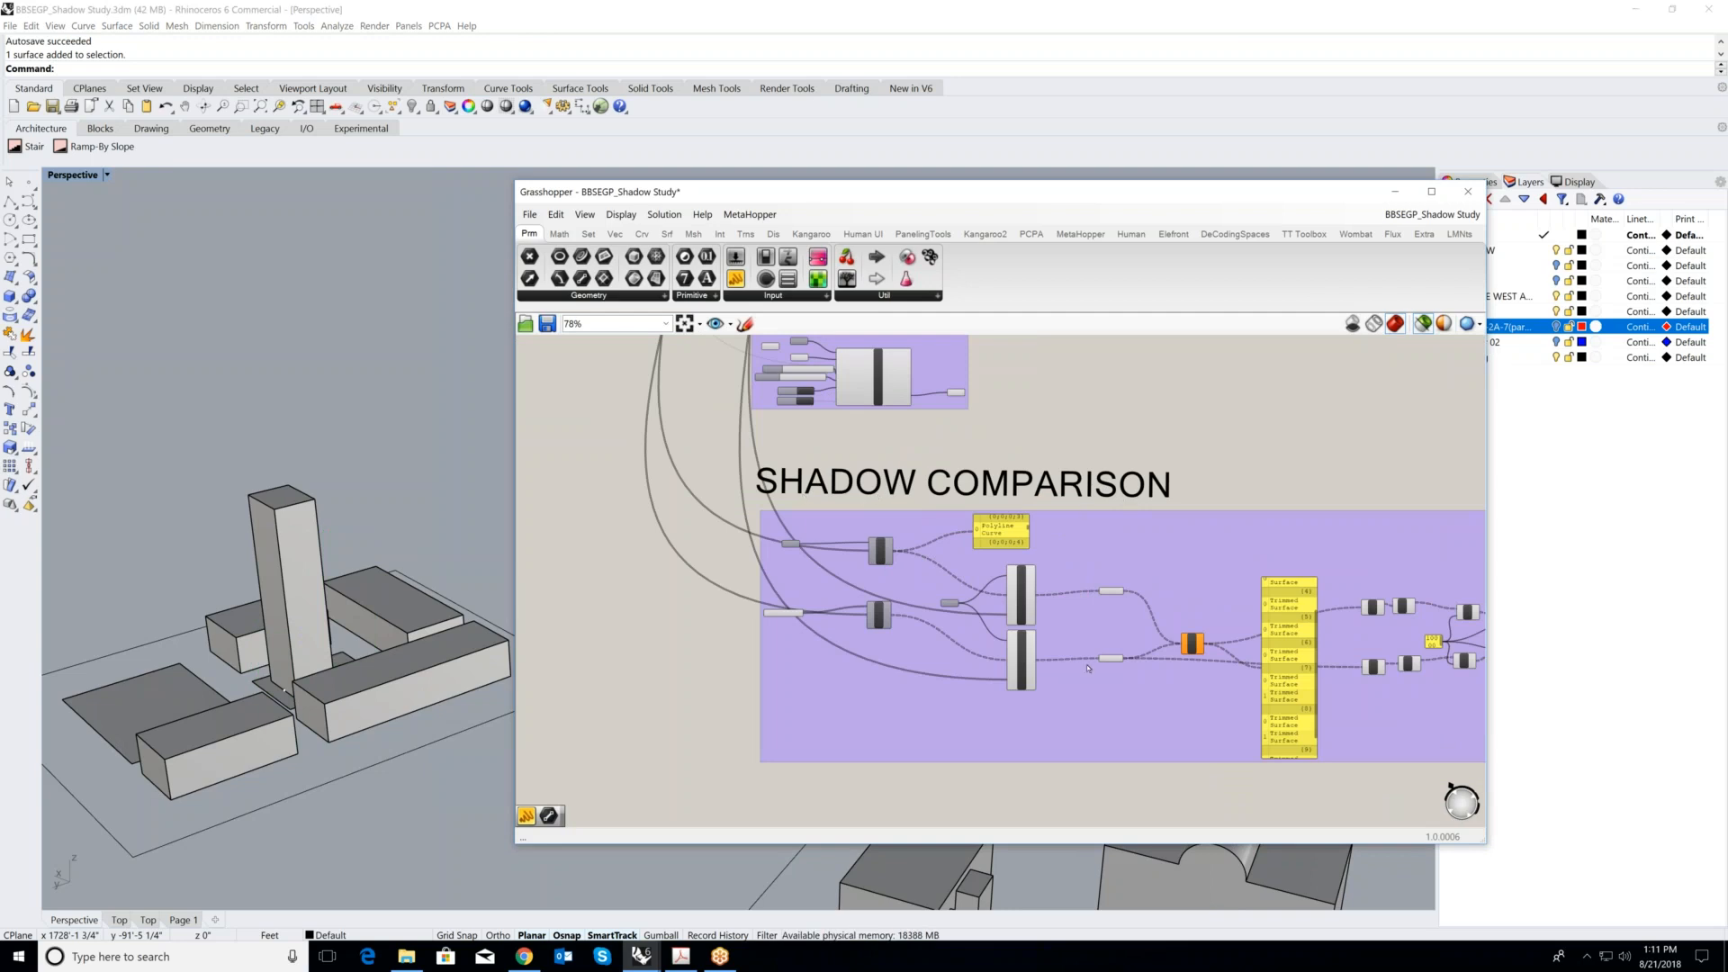
pyautogui.scroll(1, 1088, 668)
pyautogui.scroll(6, 636, 508)
pyautogui.click(729, 509)
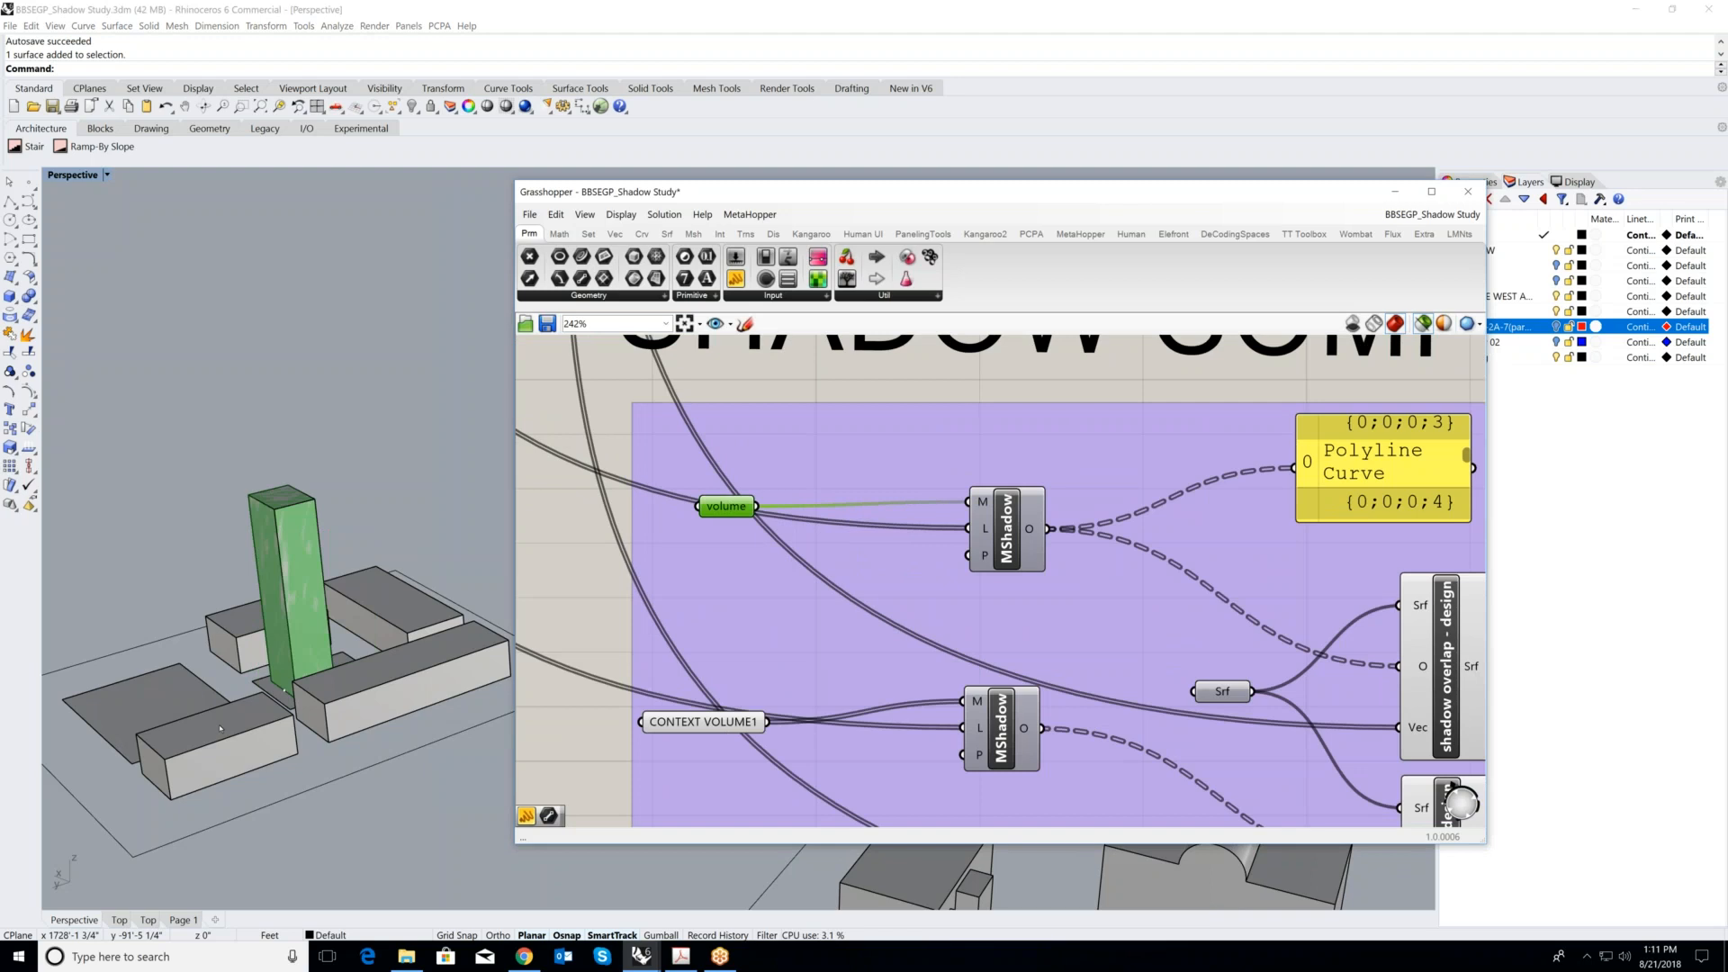
pyautogui.click(711, 722)
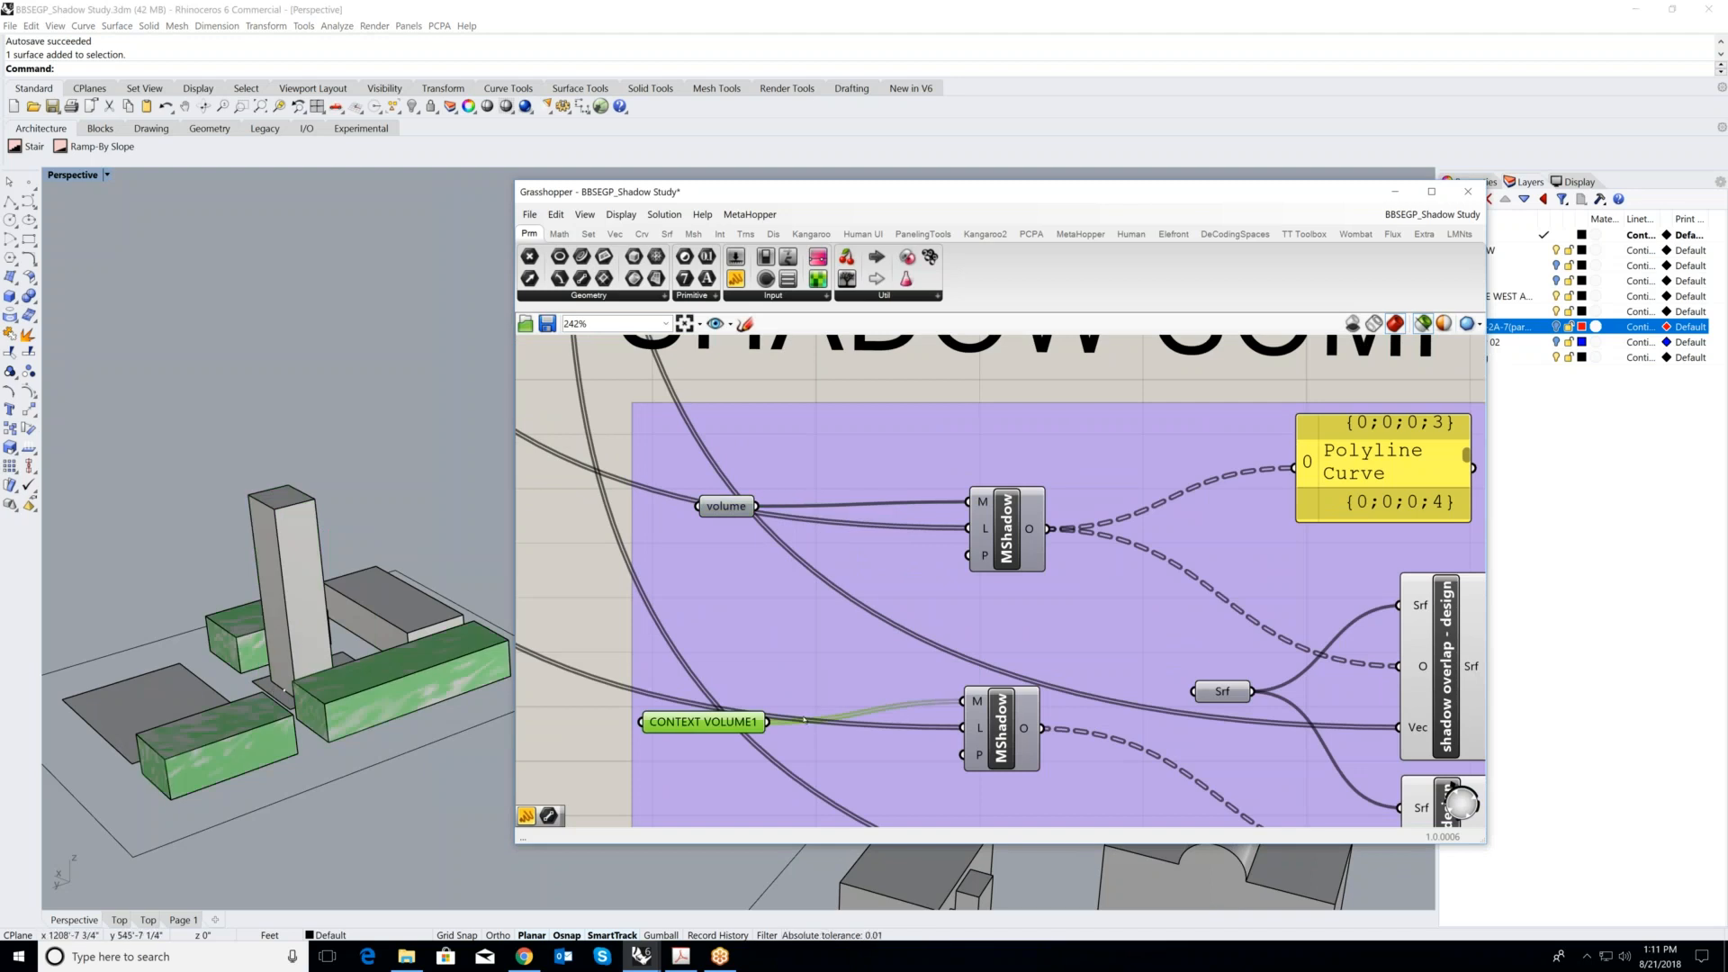
pyautogui.scroll(-3, 272, 652)
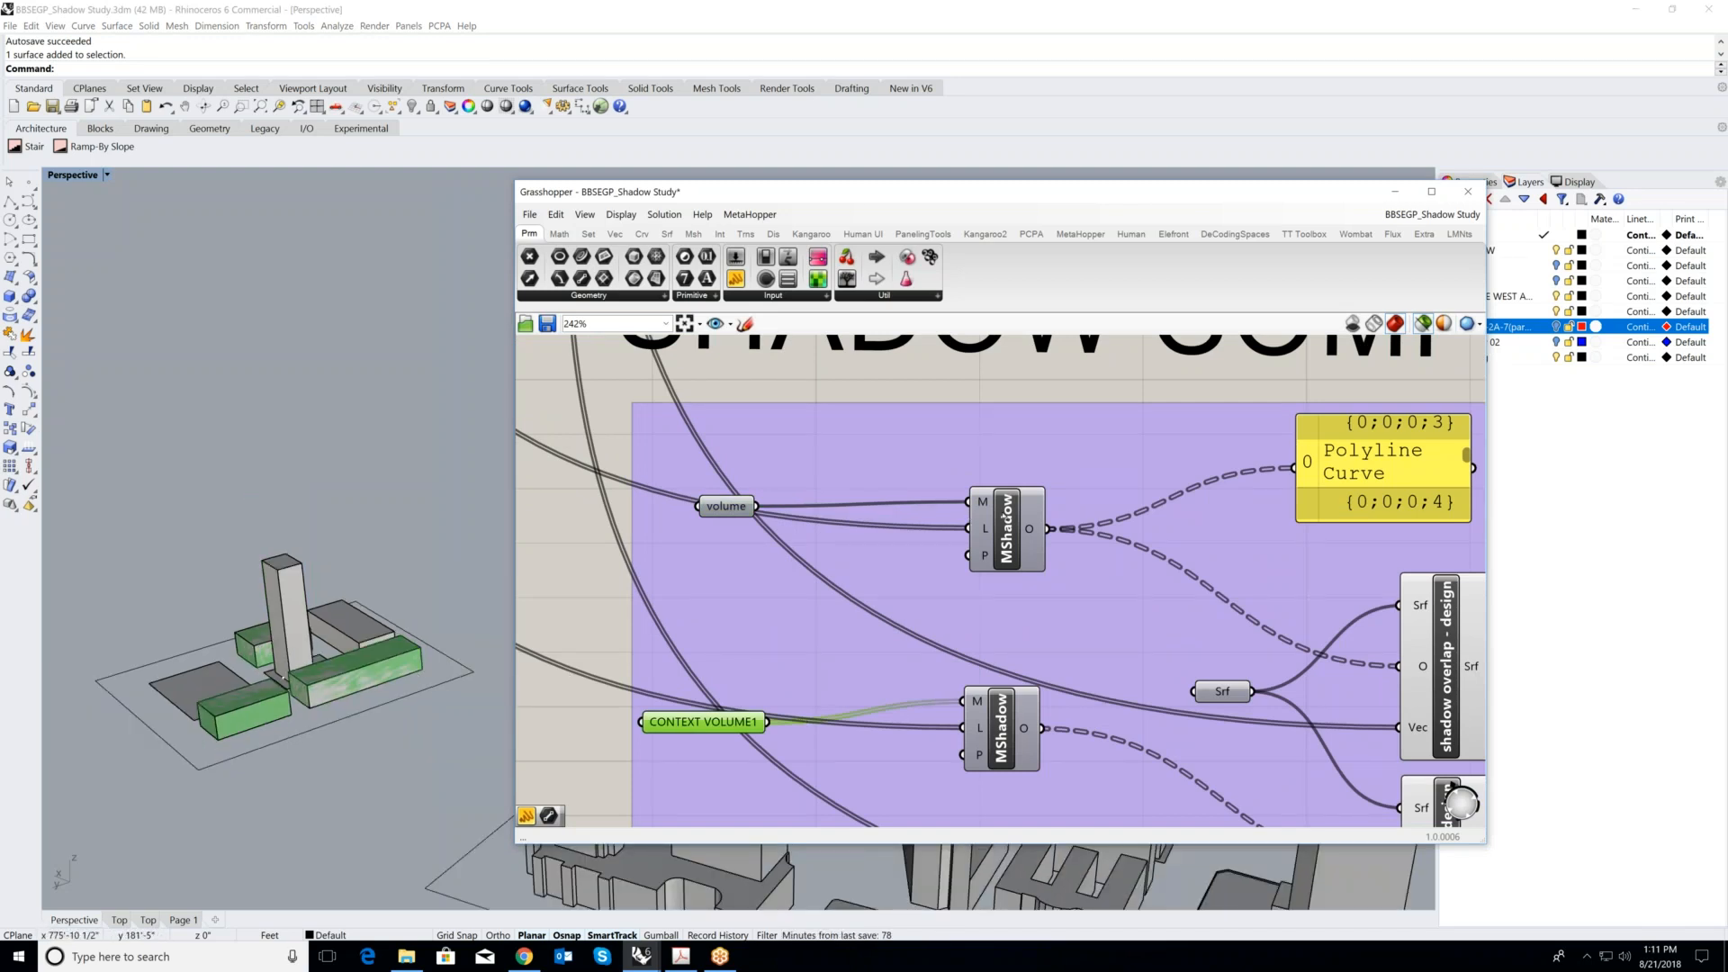
# - Examine the MShadow component fed by the volume parameter and preview the SUnion of the overlapping shadow surfaces
pyautogui.click(1007, 522)
pyautogui.scroll(-3, 858, 546)
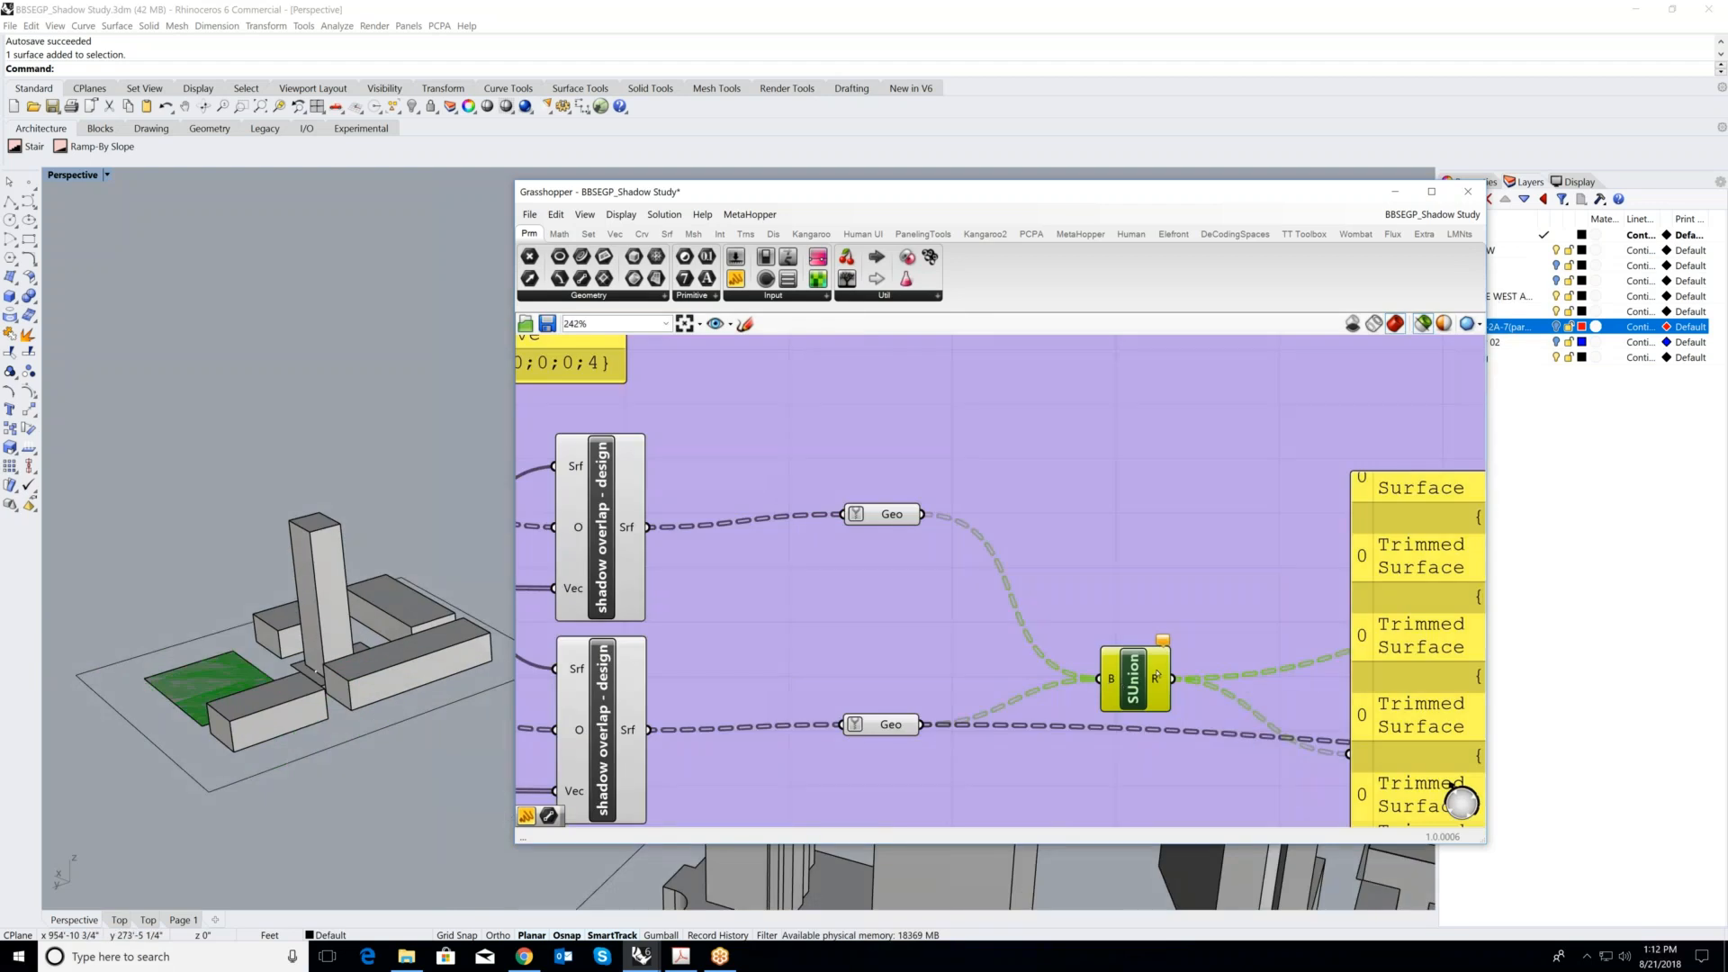
pyautogui.scroll(1, 1152, 666)
pyautogui.scroll(-2, 946, 644)
pyautogui.moveTo(946, 644); pyautogui.dragTo(847, 631, button='right')
pyautogui.scroll(2, 847, 631)
pyautogui.scroll(-4, 847, 631)
pyautogui.moveTo(1278, 580); pyautogui.dragTo(878, 517, button='right')
pyautogui.scroll(1, 878, 518)
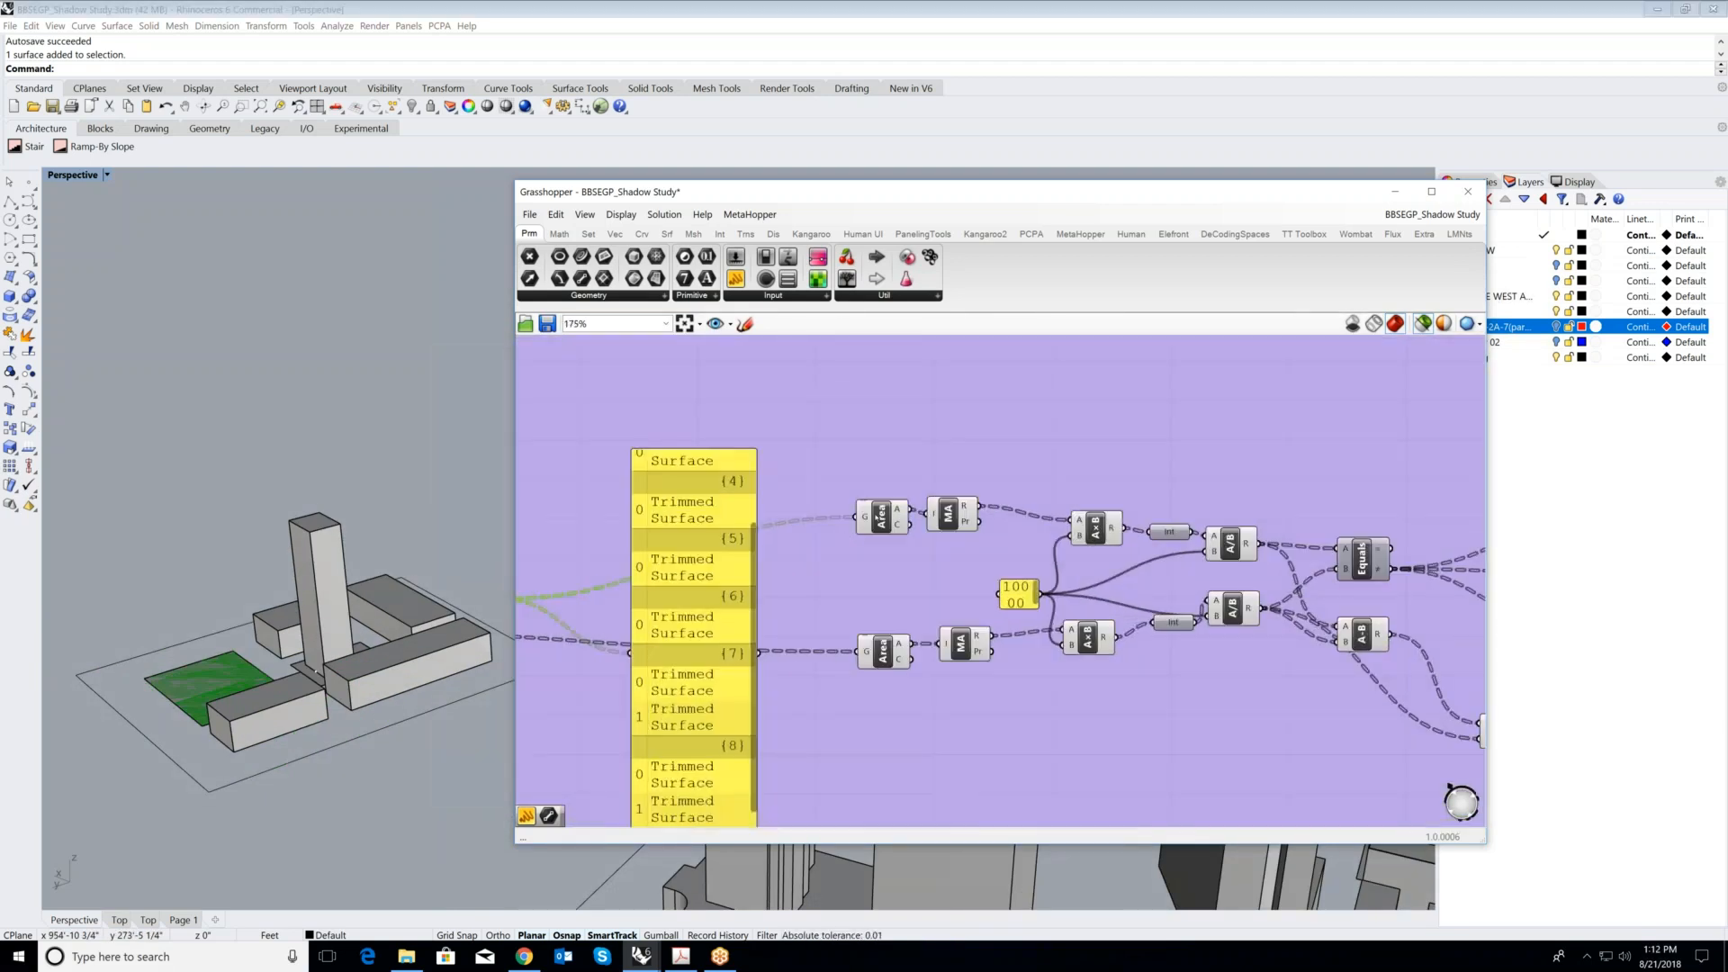
# - Inspect the two Area components of the SHADOW COMPARISON group and follow their chains to the result panels
pyautogui.click(879, 515)
pyautogui.click(882, 650)
pyautogui.scroll(-3, 951, 623)
pyautogui.moveTo(1154, 608); pyautogui.dragTo(1044, 593, button='right')
pyautogui.scroll(3, 1044, 593)
pyautogui.scroll(-3, 1044, 593)
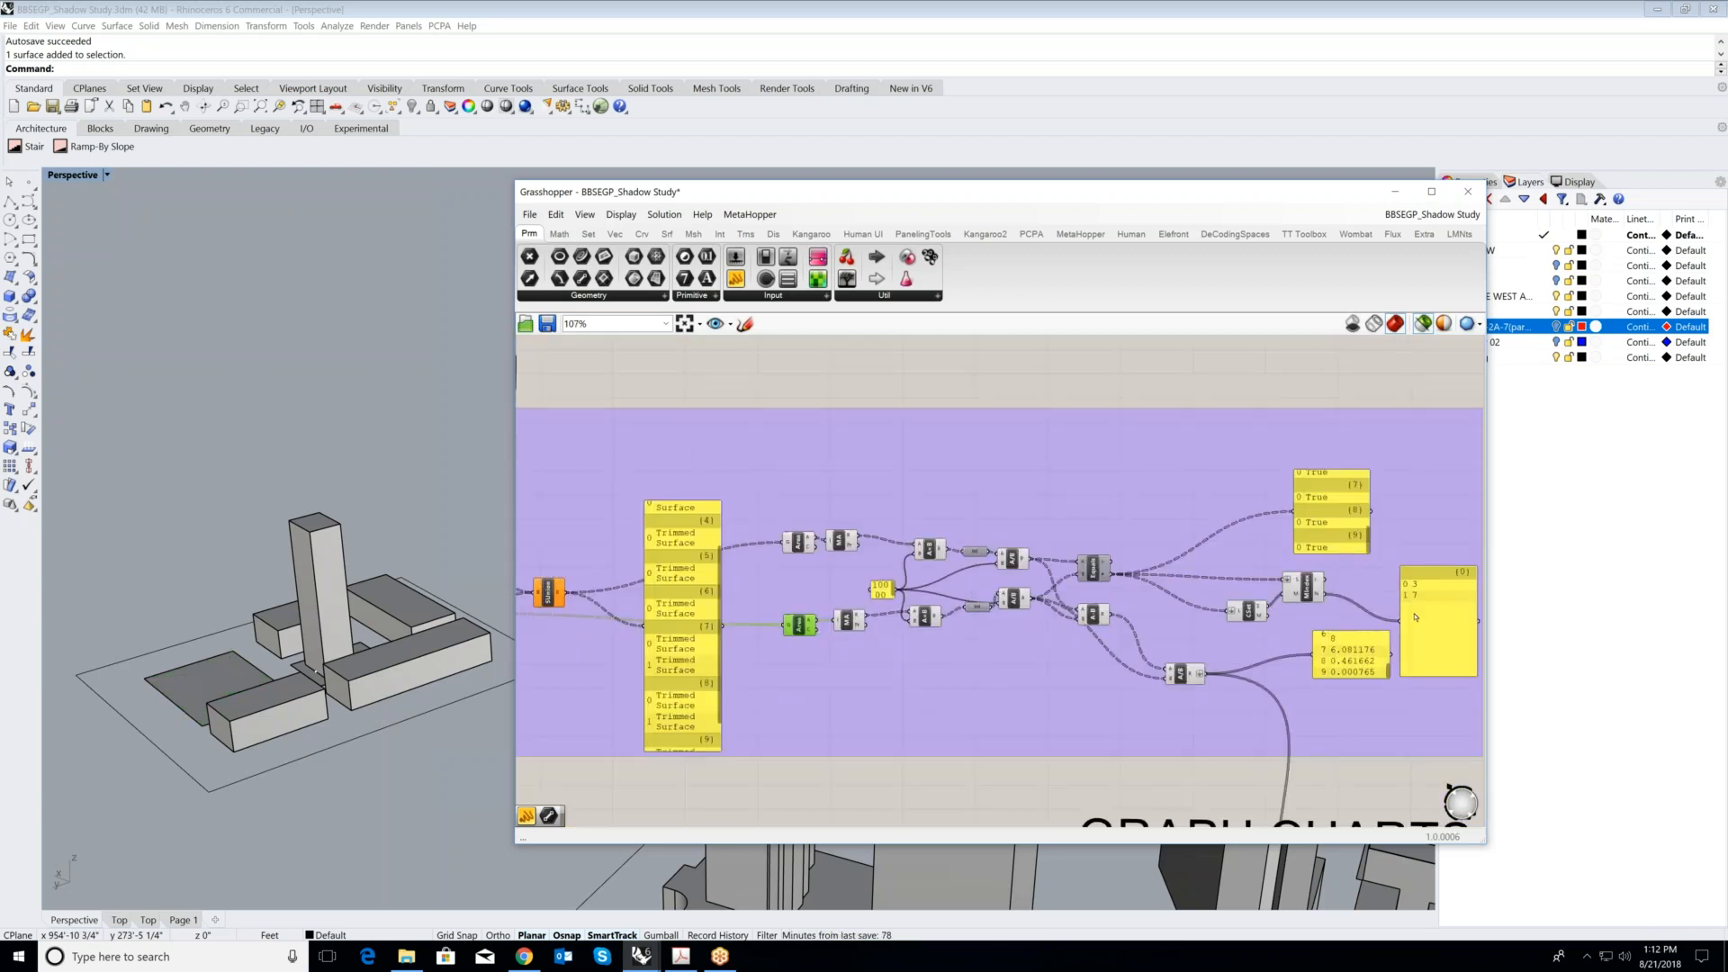
pyautogui.scroll(3, 1466, 624)
pyautogui.scroll(-6, 977, 568)
pyautogui.scroll(2, 998, 619)
# - Examine the GRAPH CHARTS group and select its MultiChart component to trace the incoming comparison data
pyautogui.click(987, 619)
pyautogui.scroll(-3, 964, 637)
pyautogui.scroll(3, 1071, 664)
pyautogui.scroll(3, 1070, 665)
pyautogui.click(1080, 689)
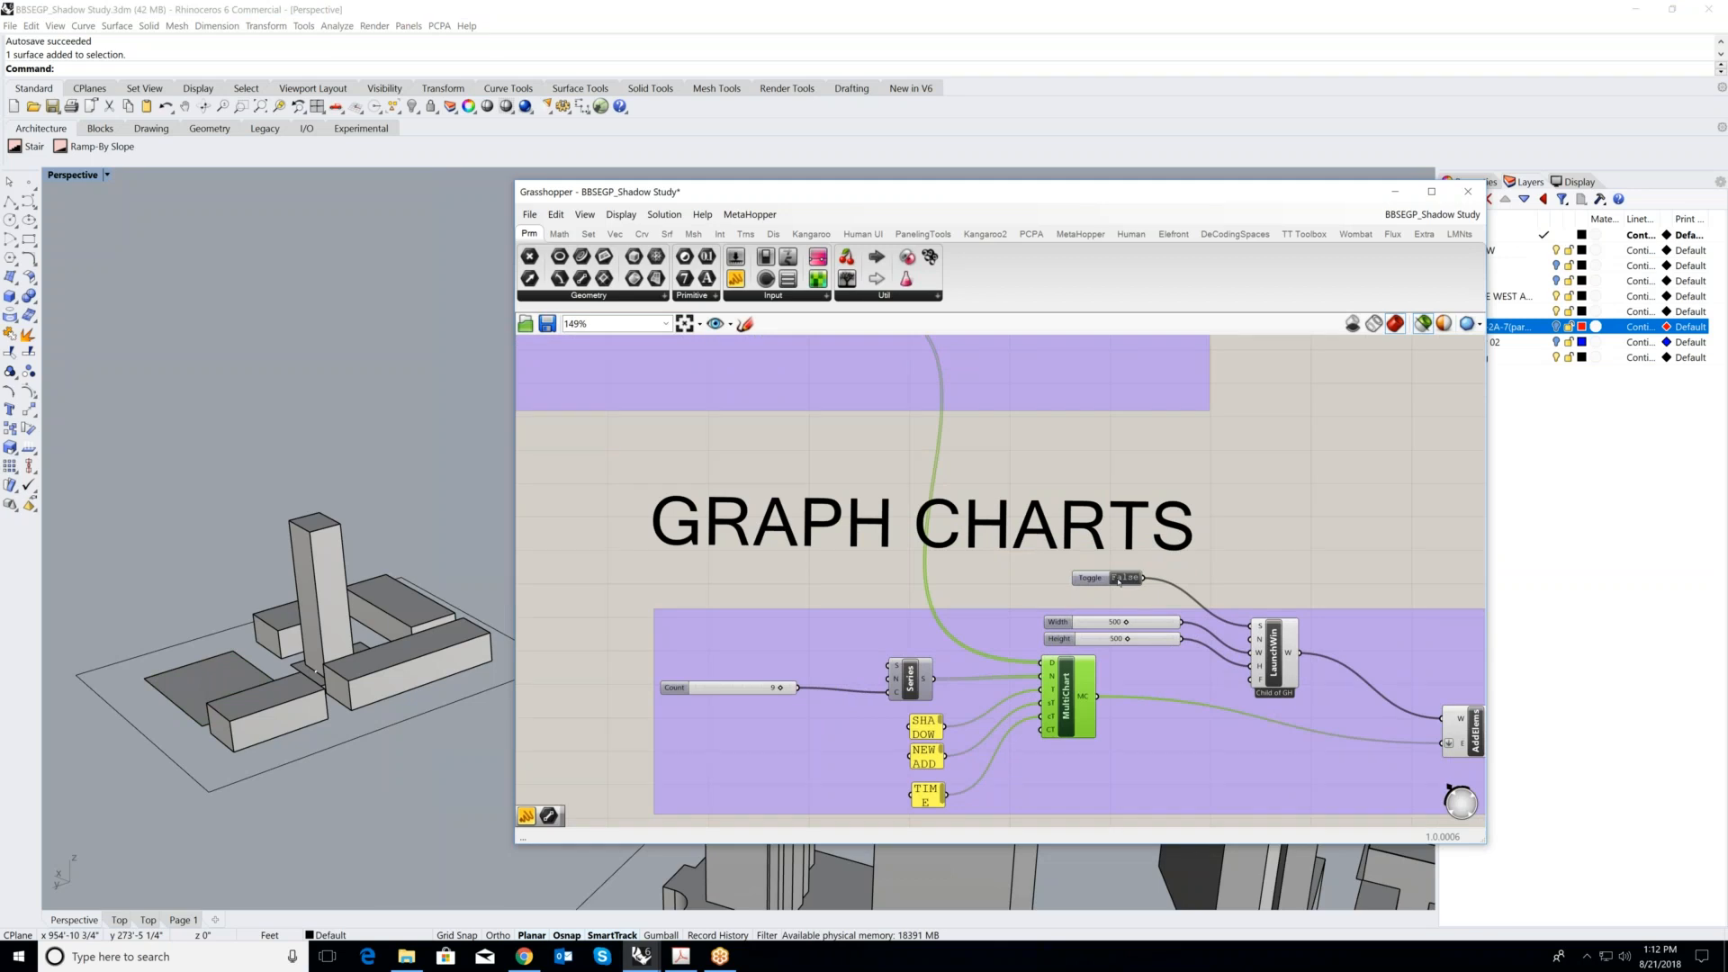
# - Review the overall layout of the definition, from the SUN VECTOR groups to the GRAPH CHARTS groups
pyautogui.scroll(-6, 1018, 601)
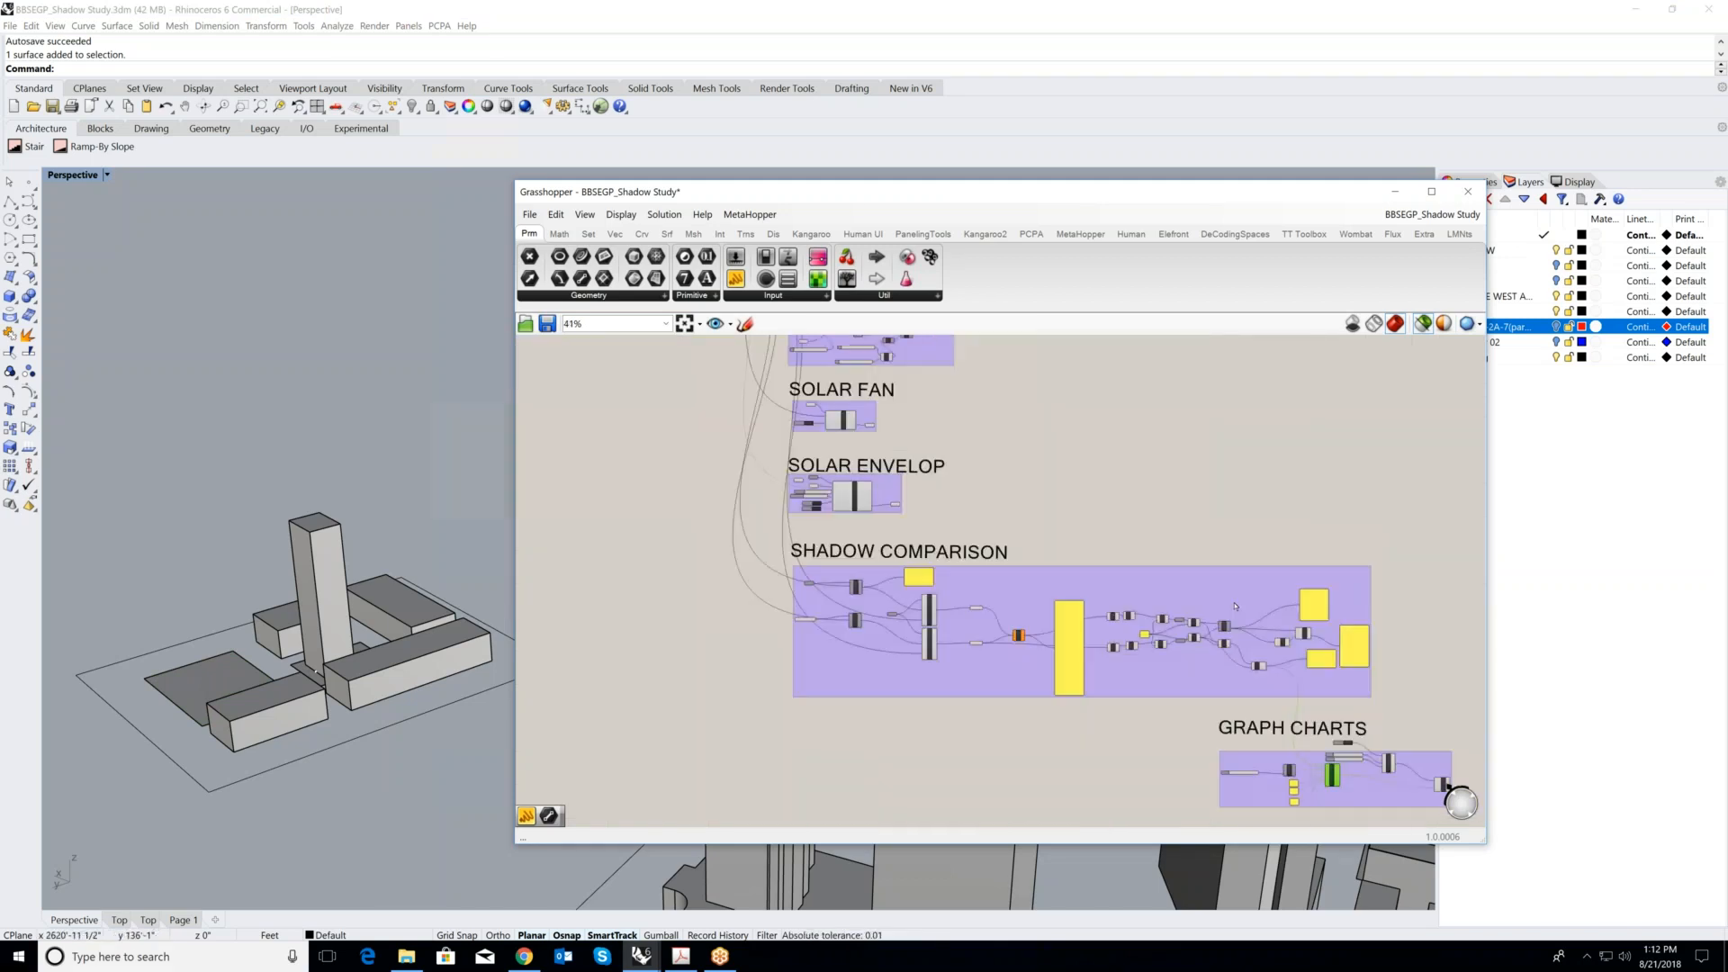
pyautogui.scroll(-2, 1021, 574)
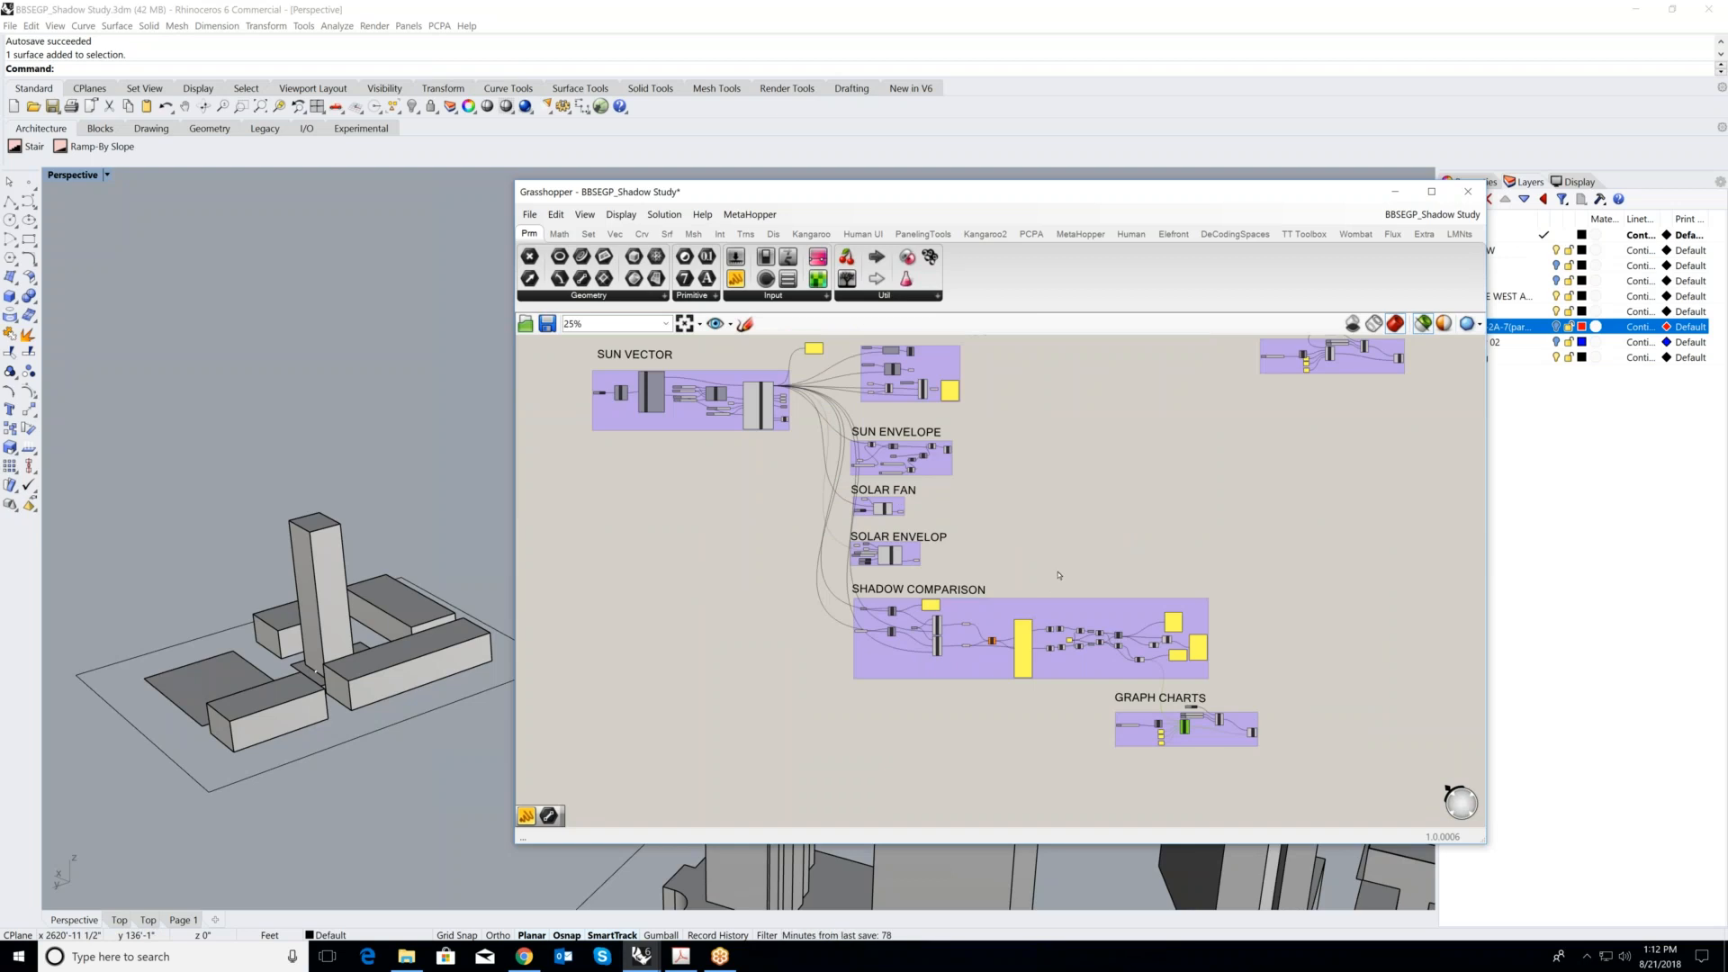
pyautogui.scroll(-1, 997, 556)
pyautogui.scroll(-2, 1071, 540)
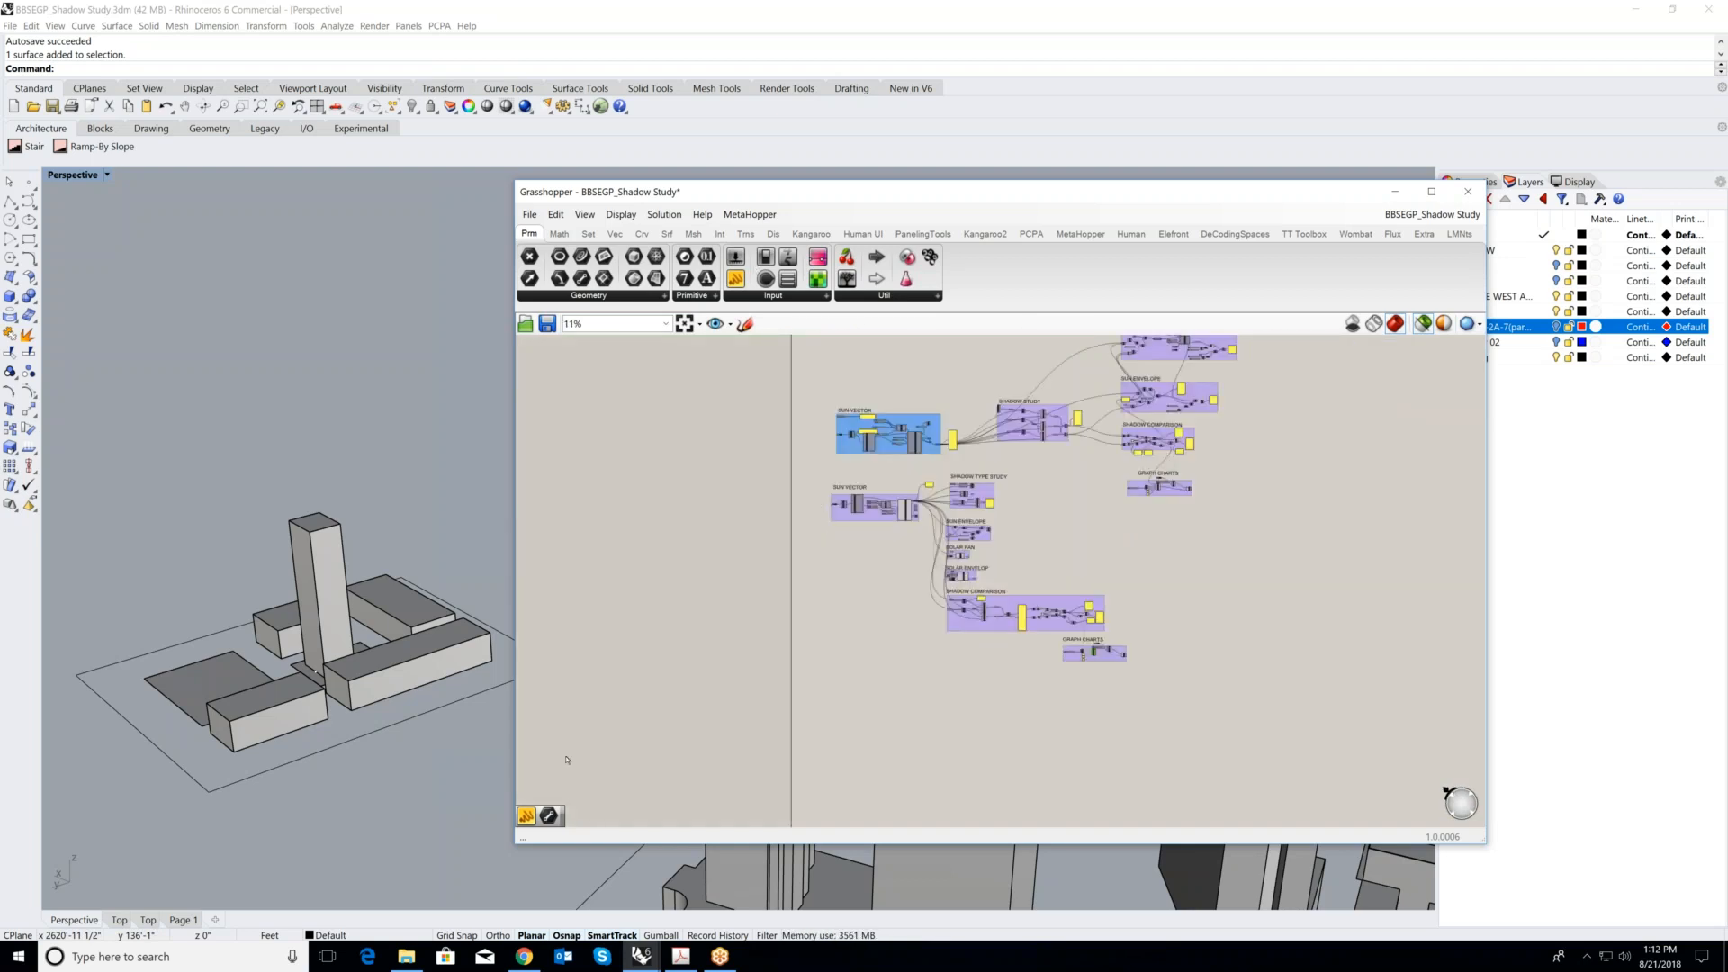
pyautogui.click(713, 960)
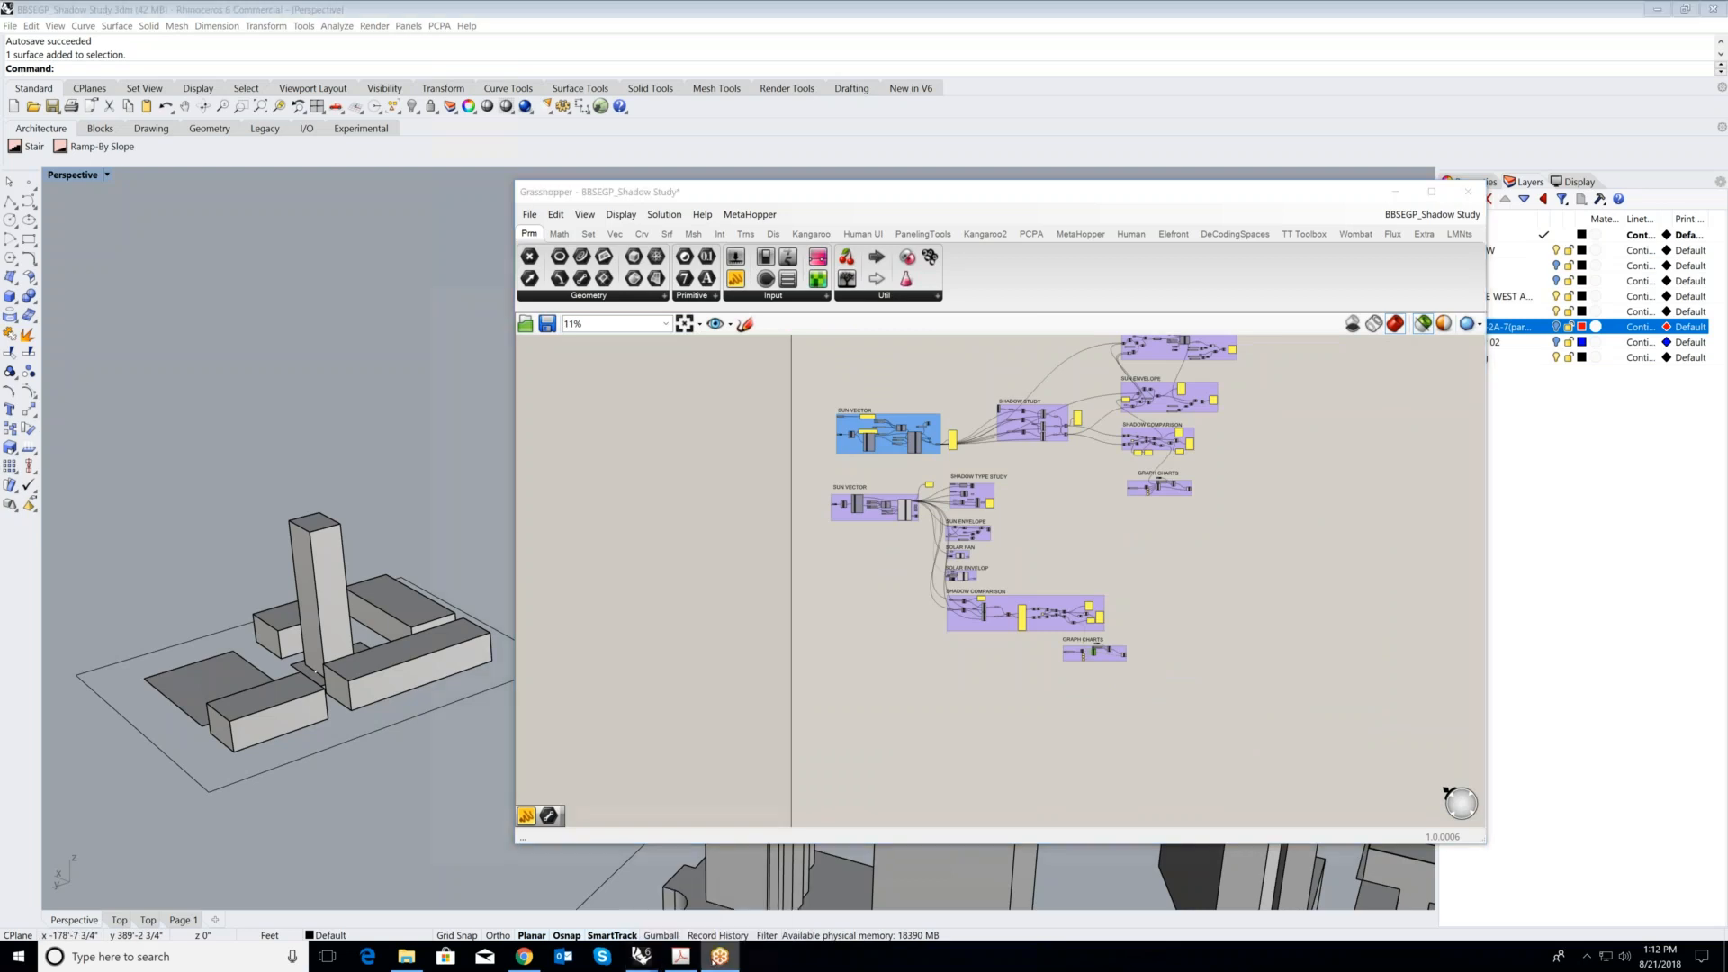
pyautogui.click(665, 32)
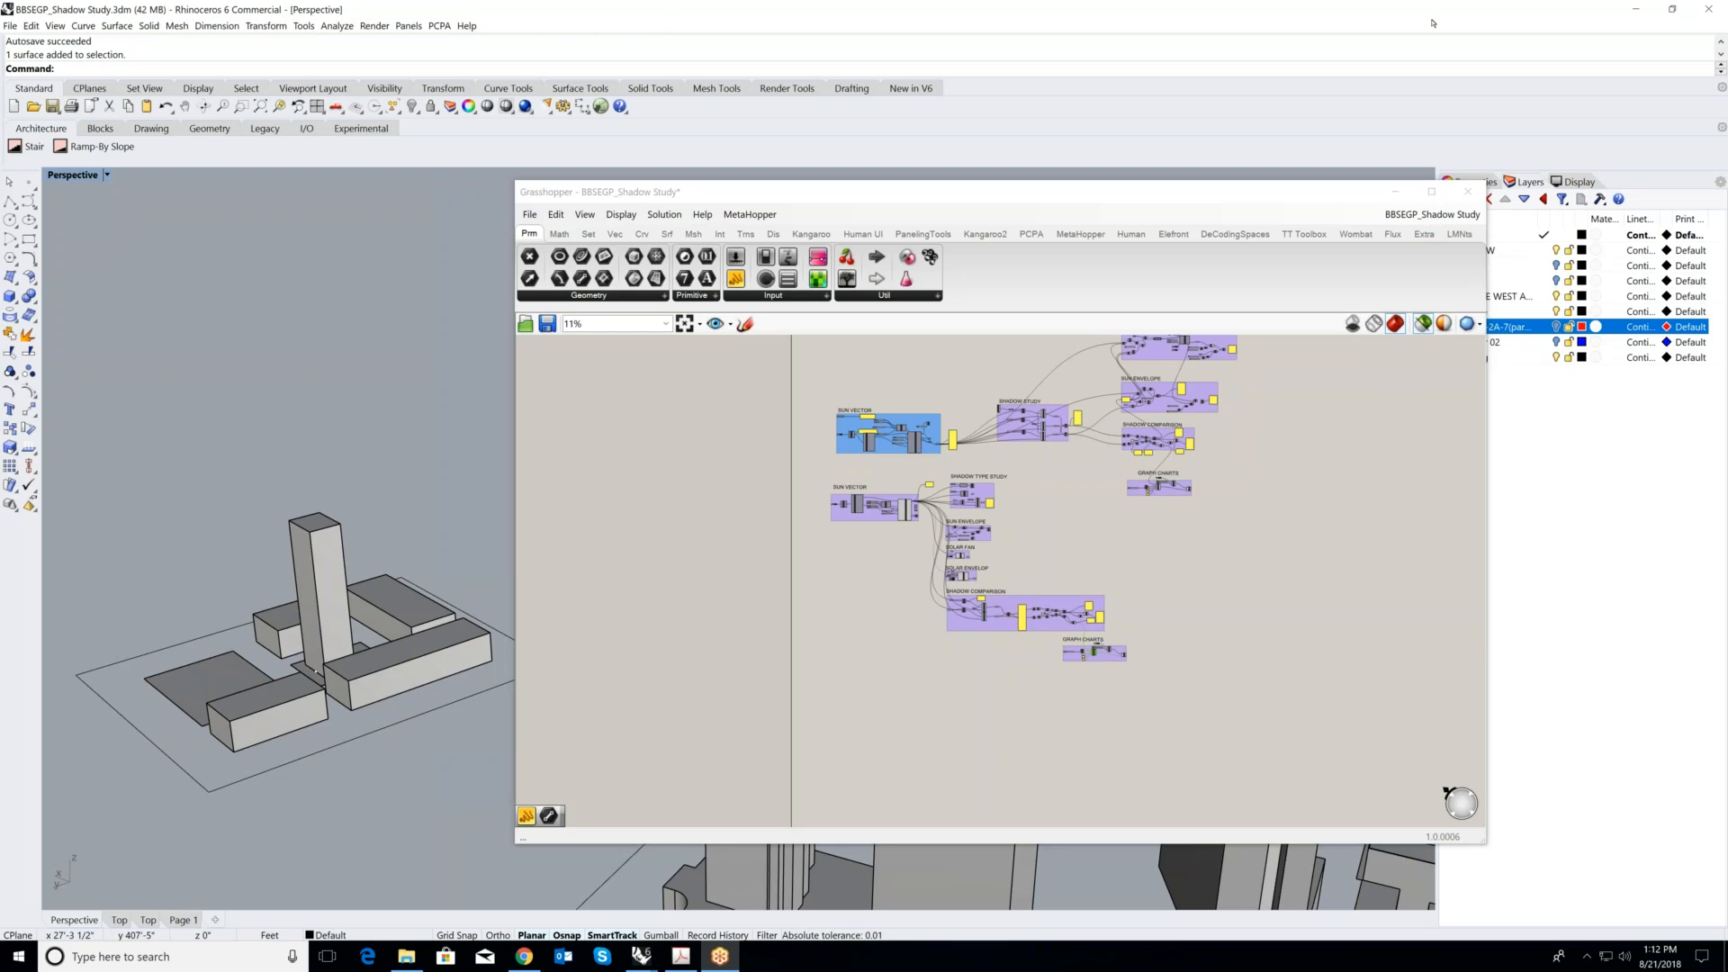
pyautogui.click(1144, 952)
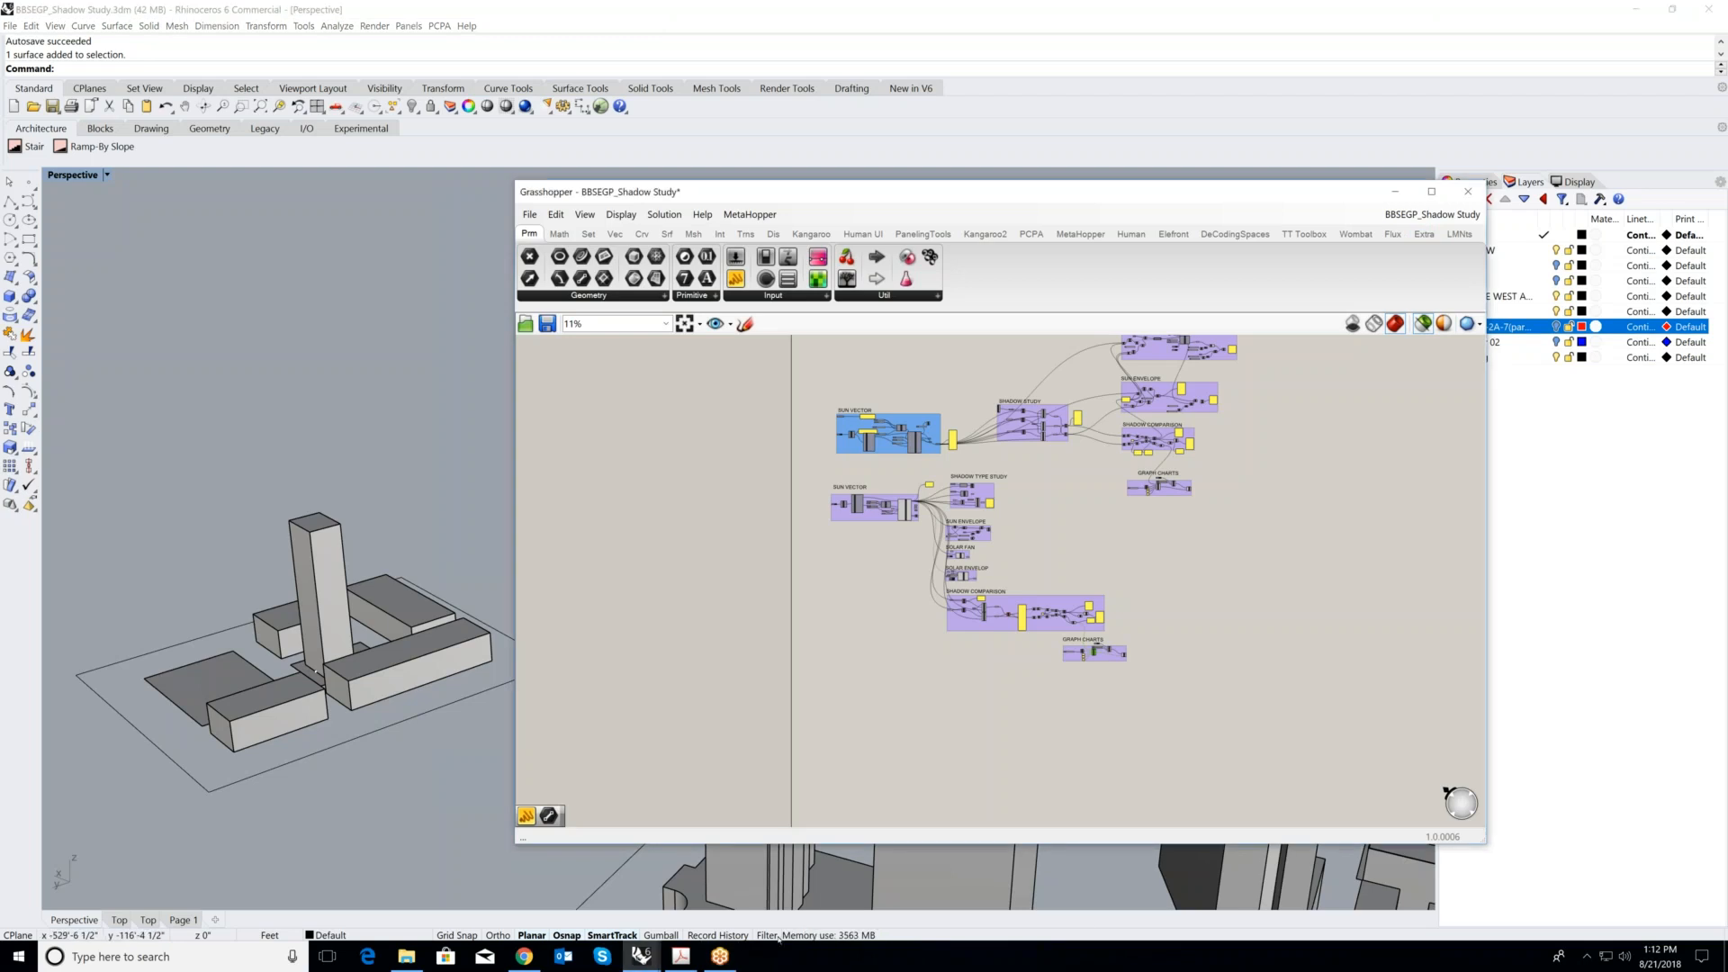
pyautogui.click(720, 955)
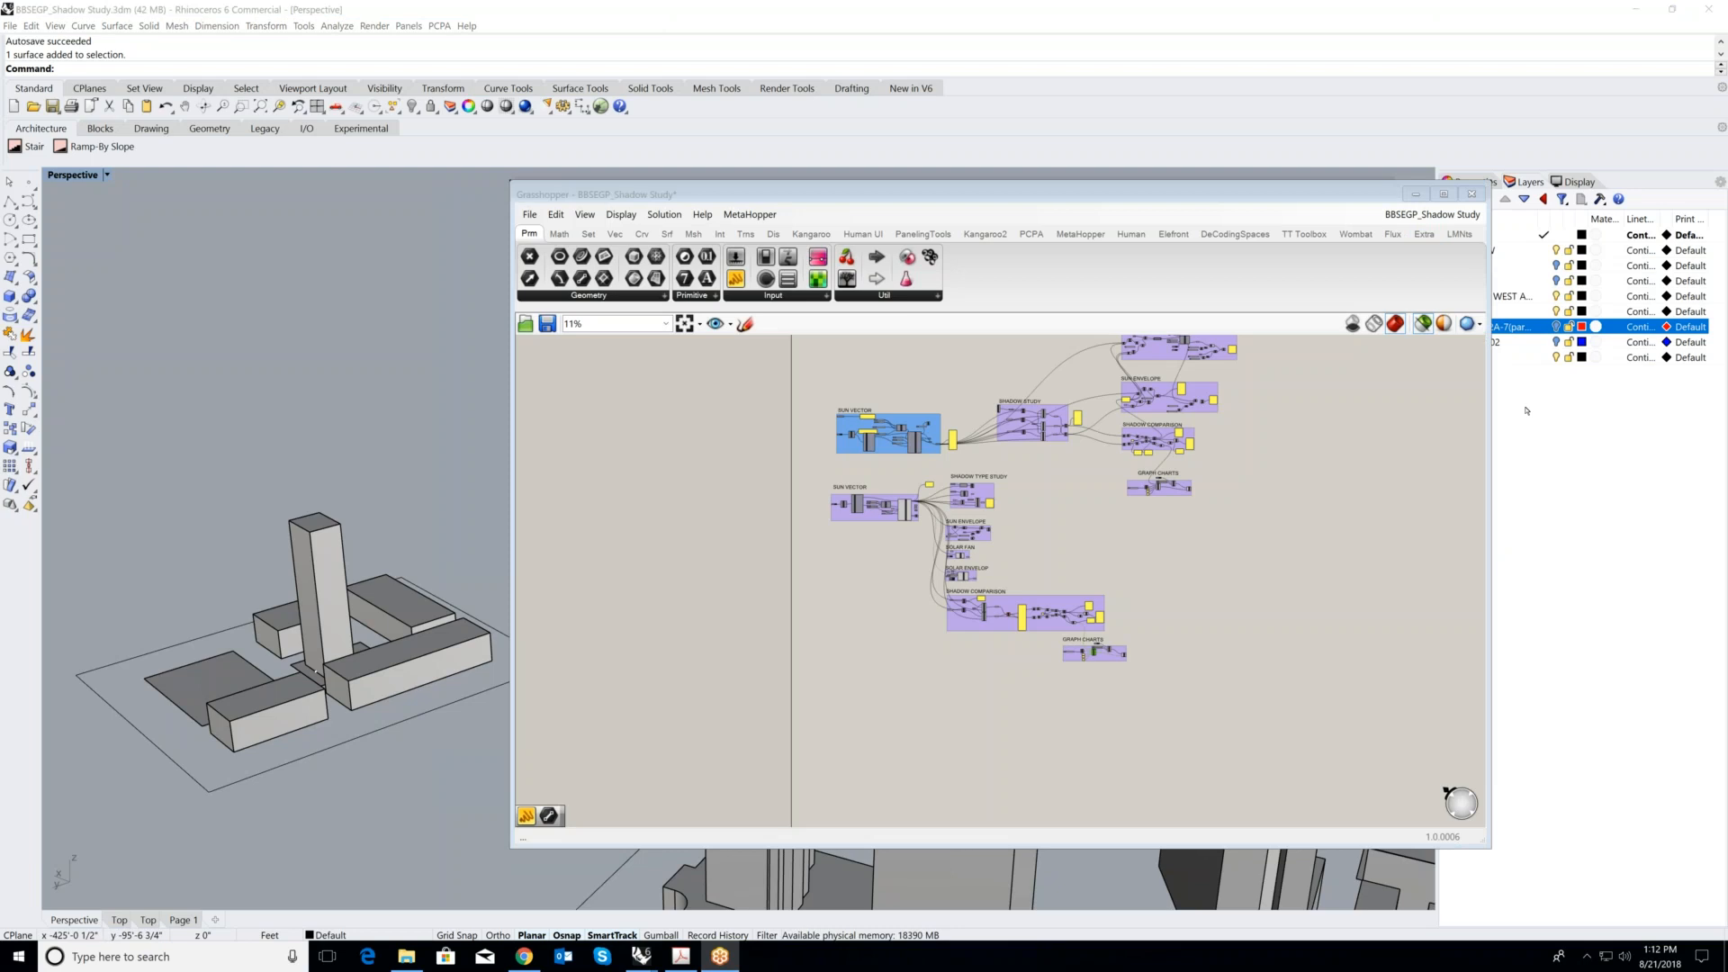